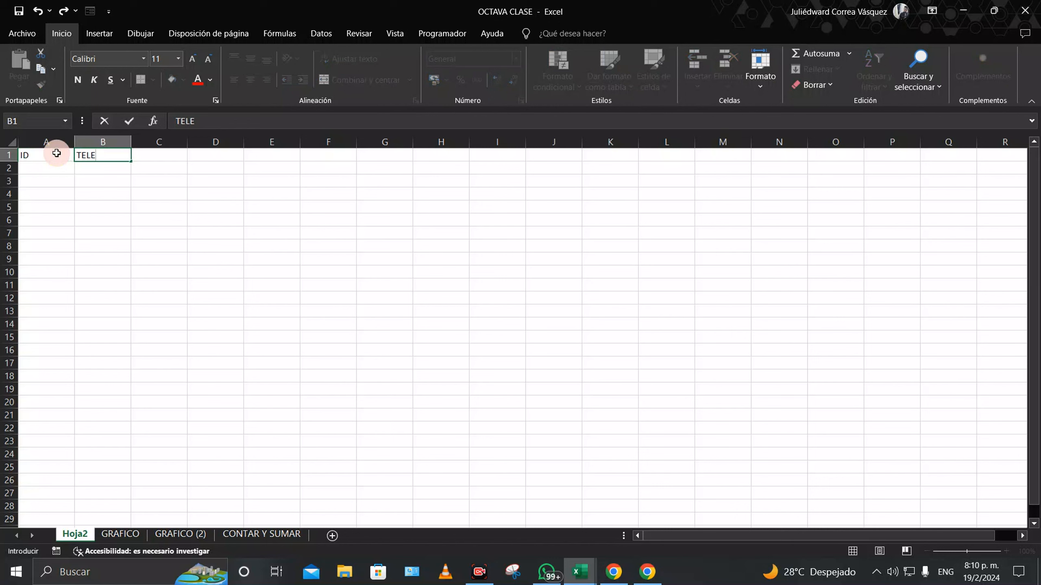
Step: Enter the TELEFONO header in B1 and review the number format list without changing it
key(Return)
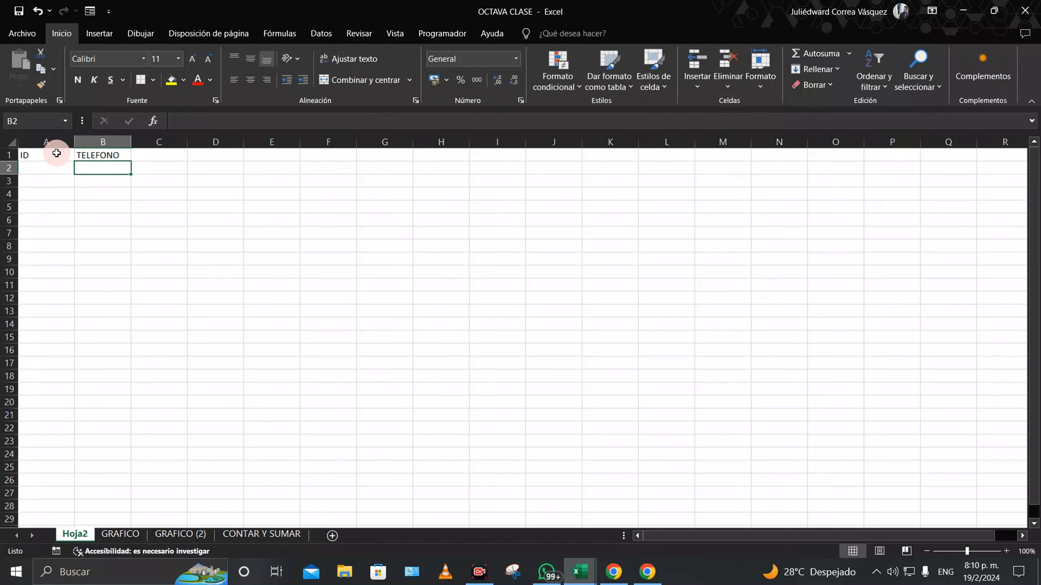
click(516, 59)
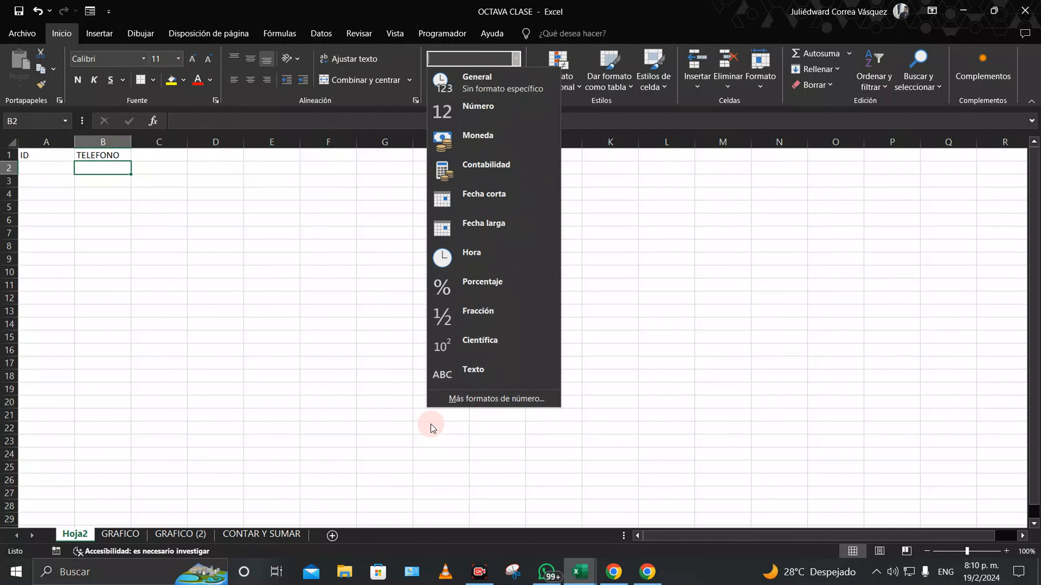
click(242, 372)
click(43, 166)
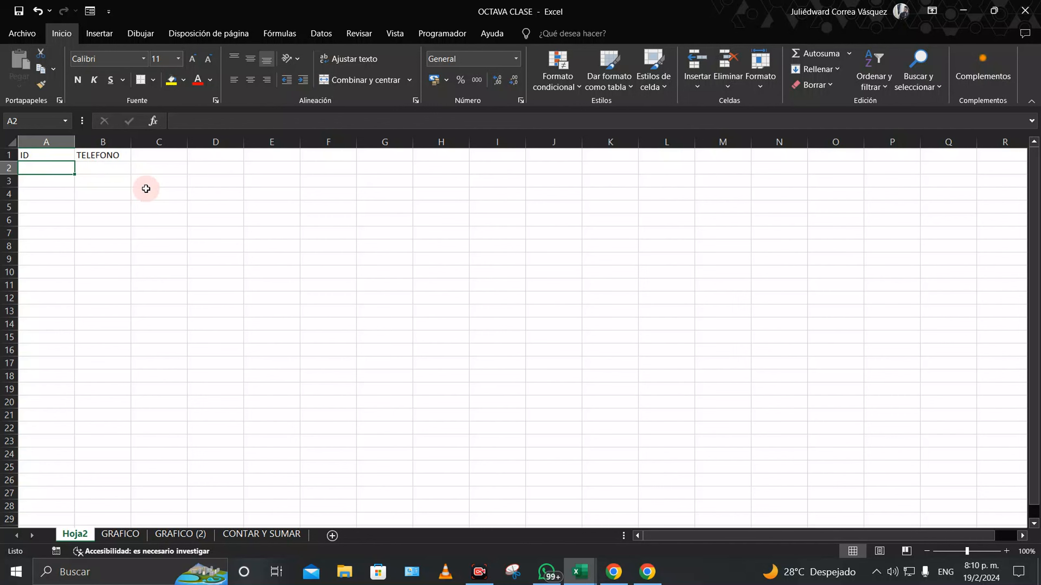
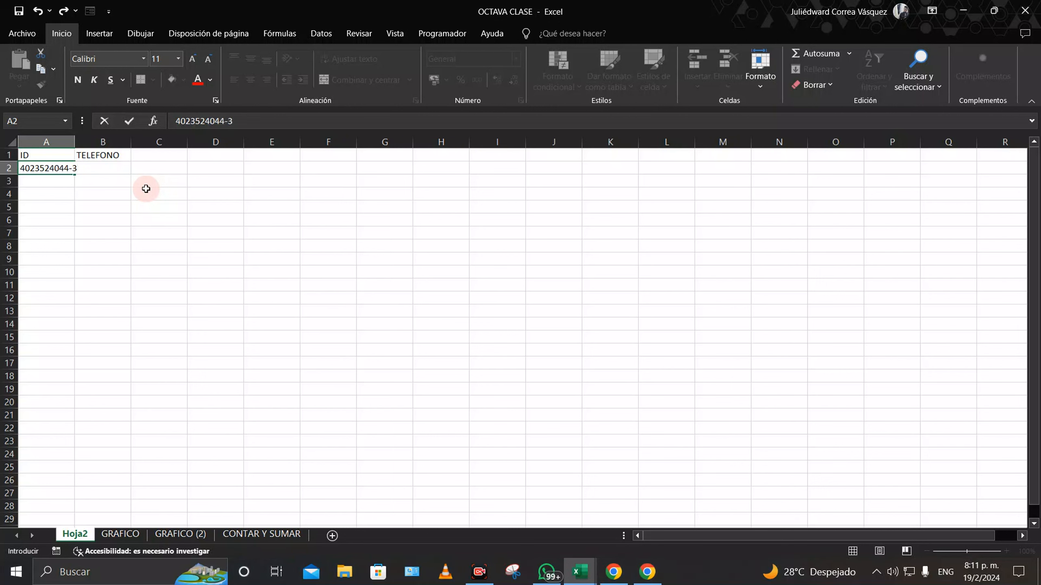
Step: Enter two sample ID numbers in A2 and A3, one plain and one hyphenated
click(82, 232)
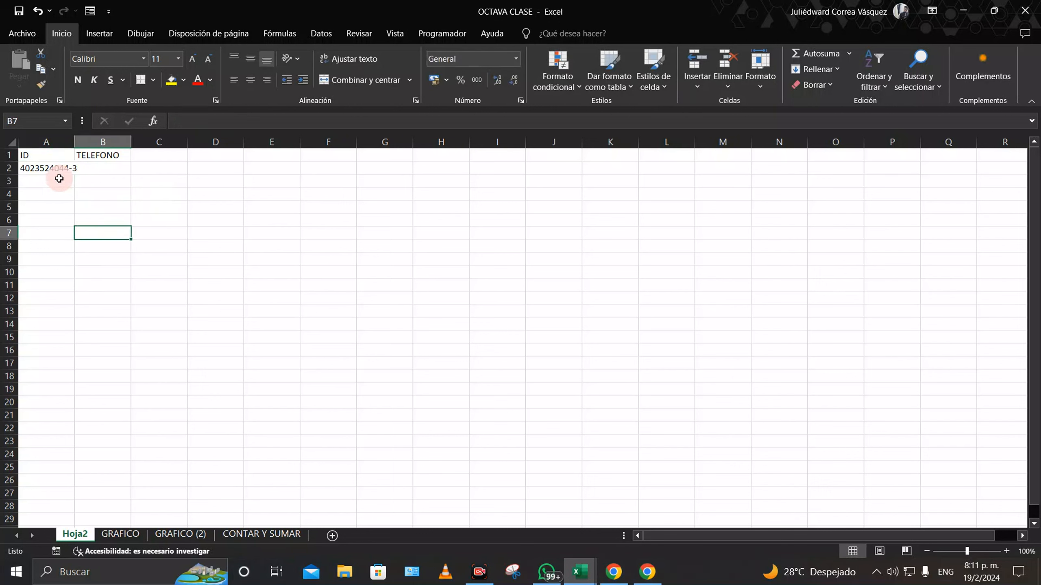
click(60, 179)
double_click(37, 180)
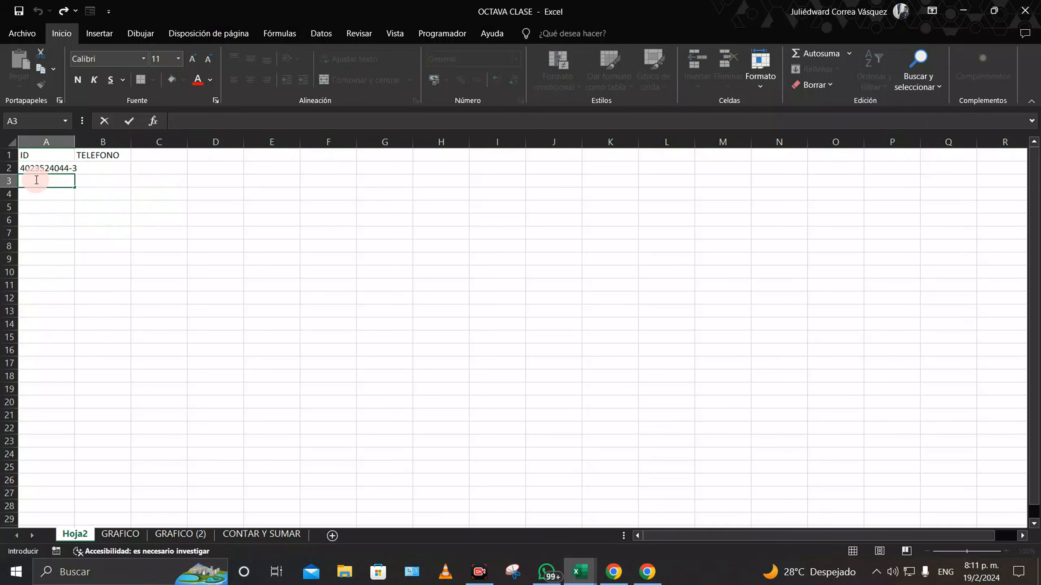
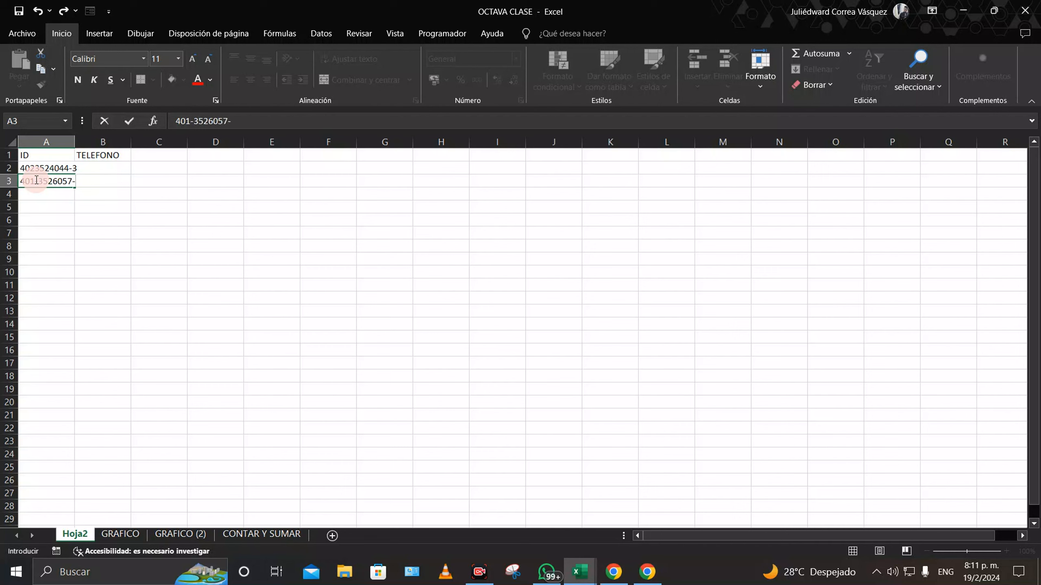
key(Return)
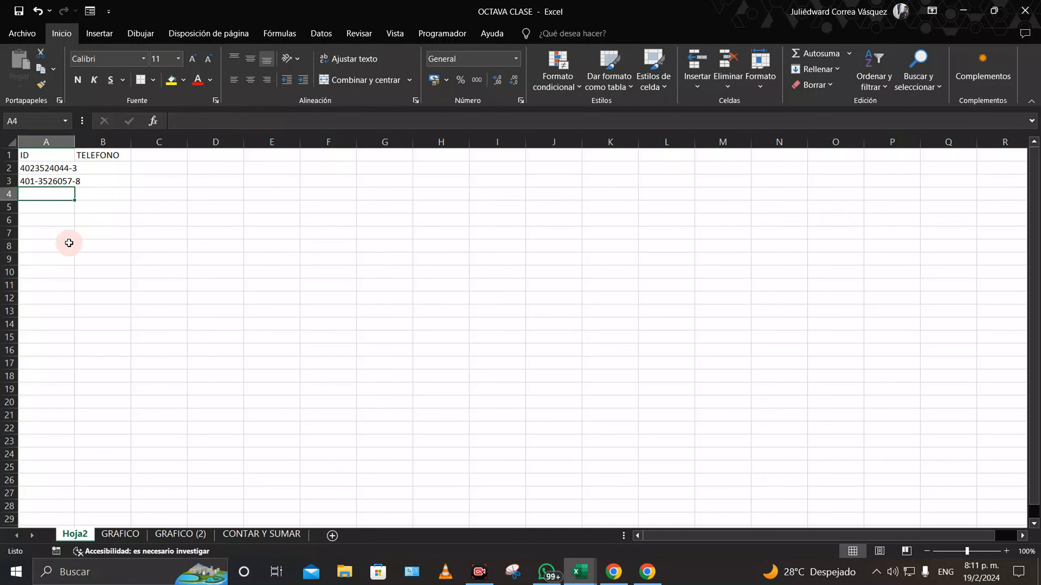
Step: Enter two phone numbers in B2 and B3, one hyphenated and one plain
double_click(105, 171)
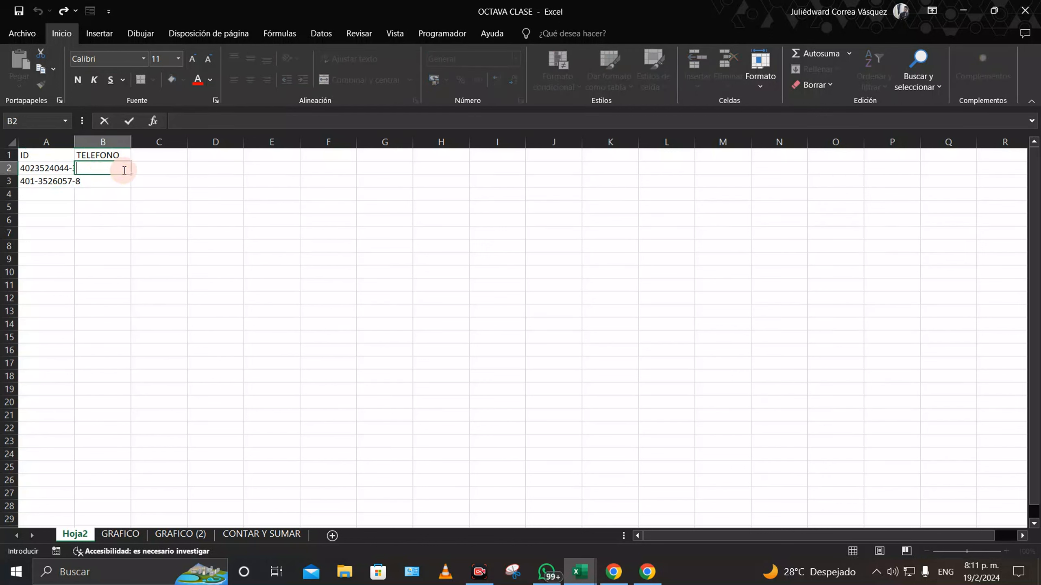
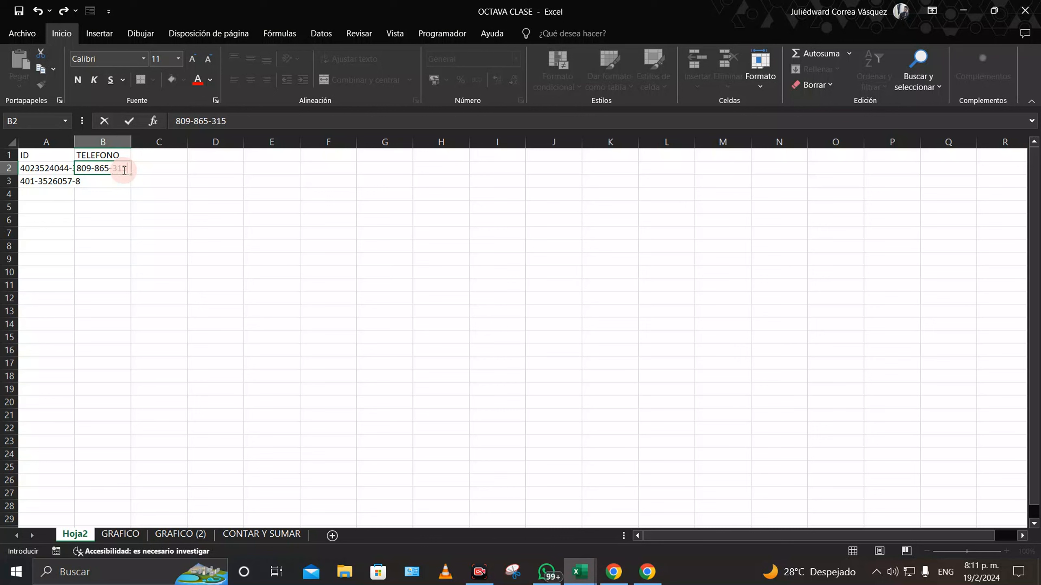
key(Return)
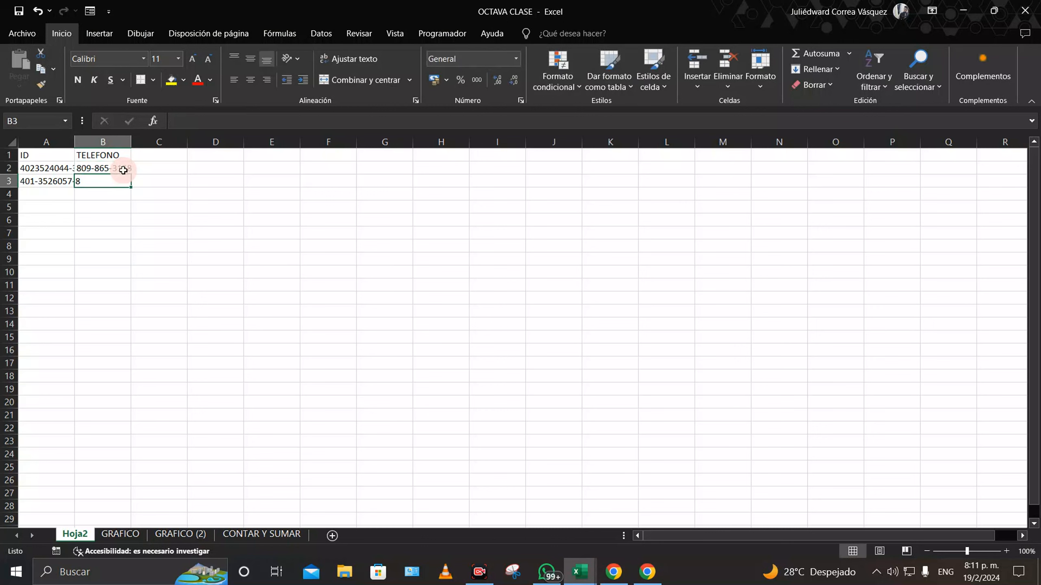
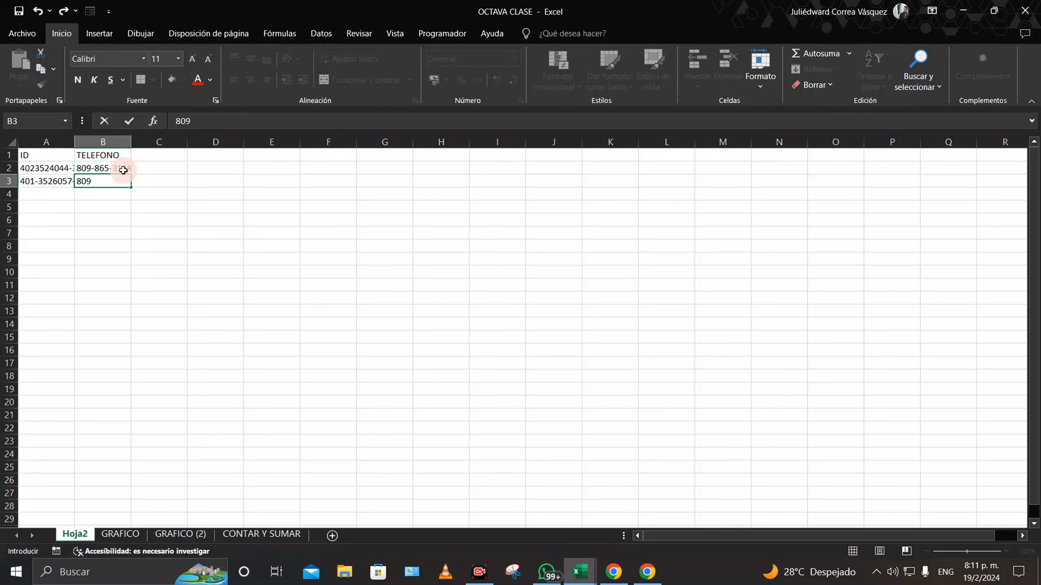
key(Return)
click(200, 235)
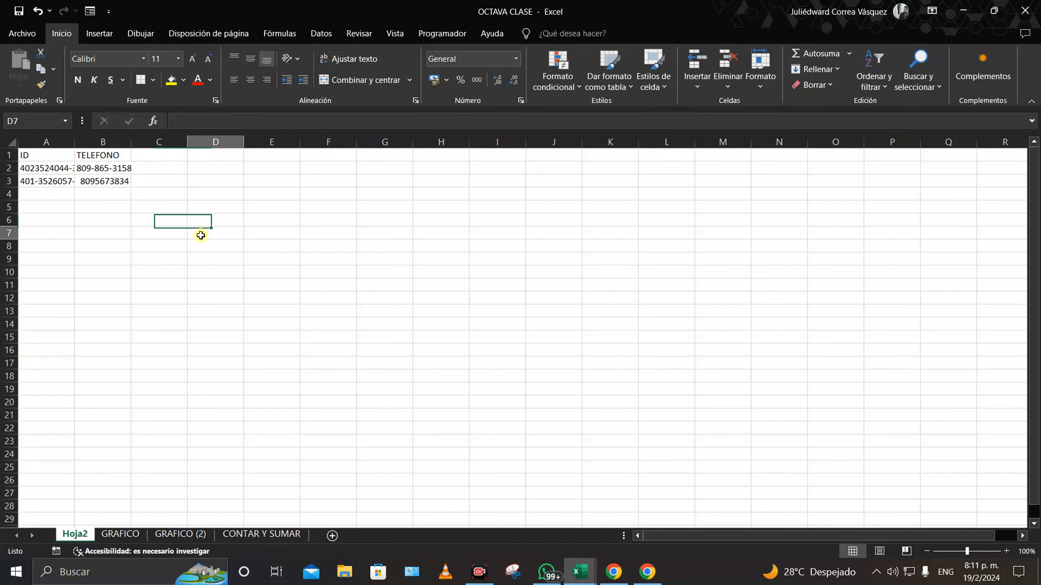
Step: Autofit column A and center the ID and TELEFONO headers
double_click(75, 143)
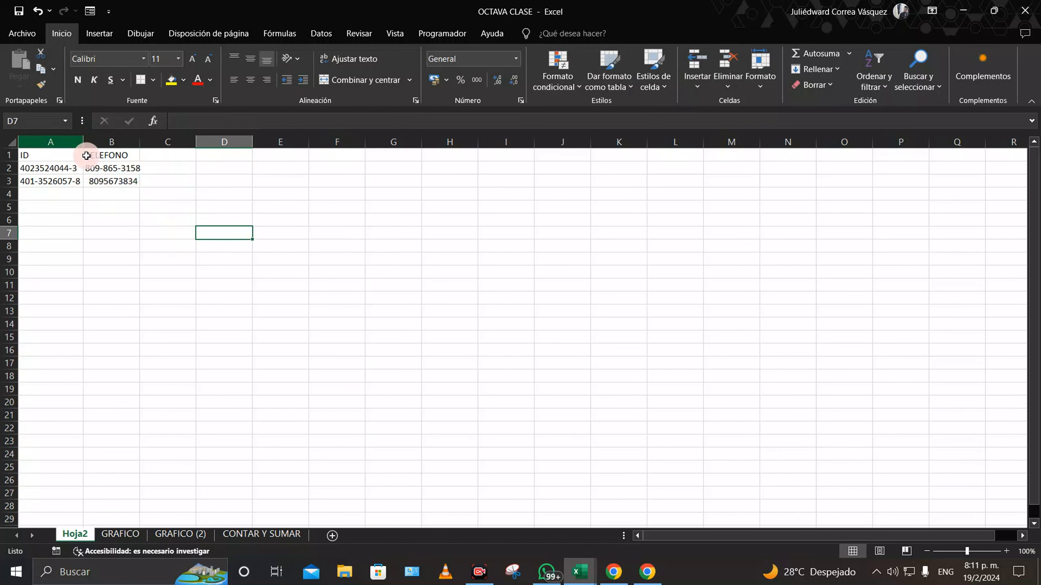
click(41, 155)
click(250, 80)
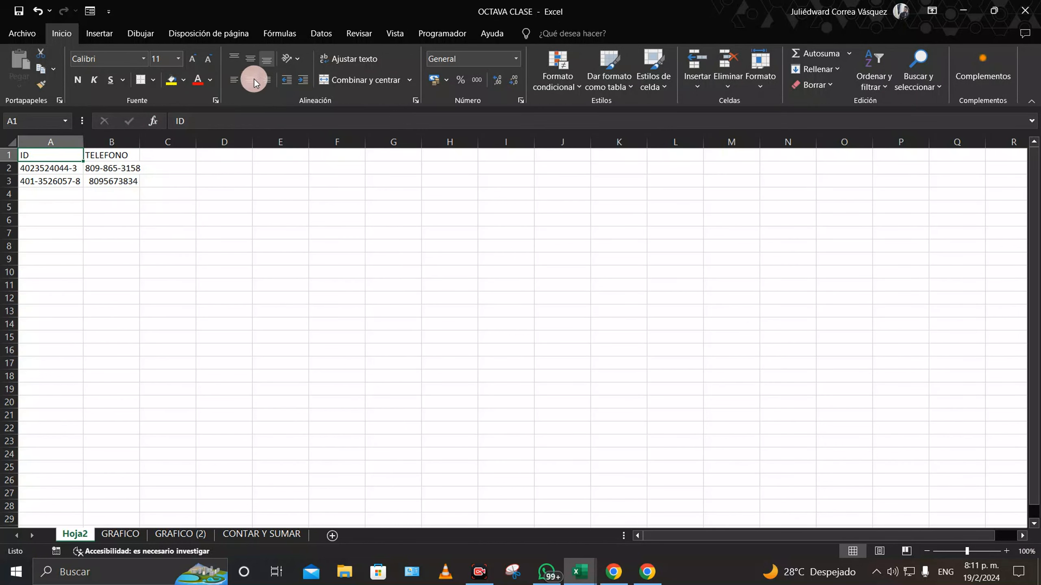
click(111, 155)
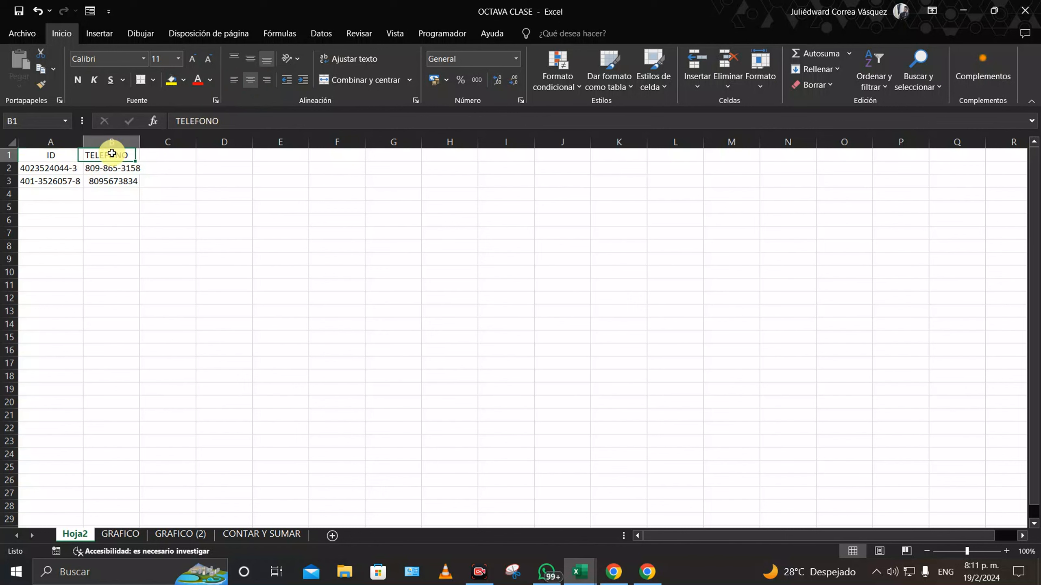
click(250, 79)
Step: Delete the ID and phone entries in A2:B3
click(192, 237)
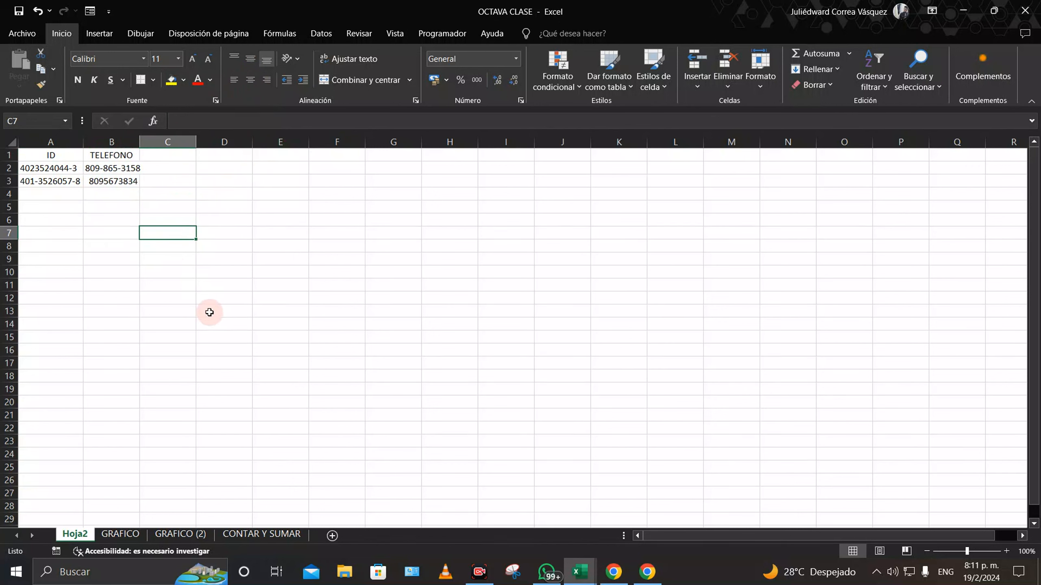
drag(46, 169, 115, 176)
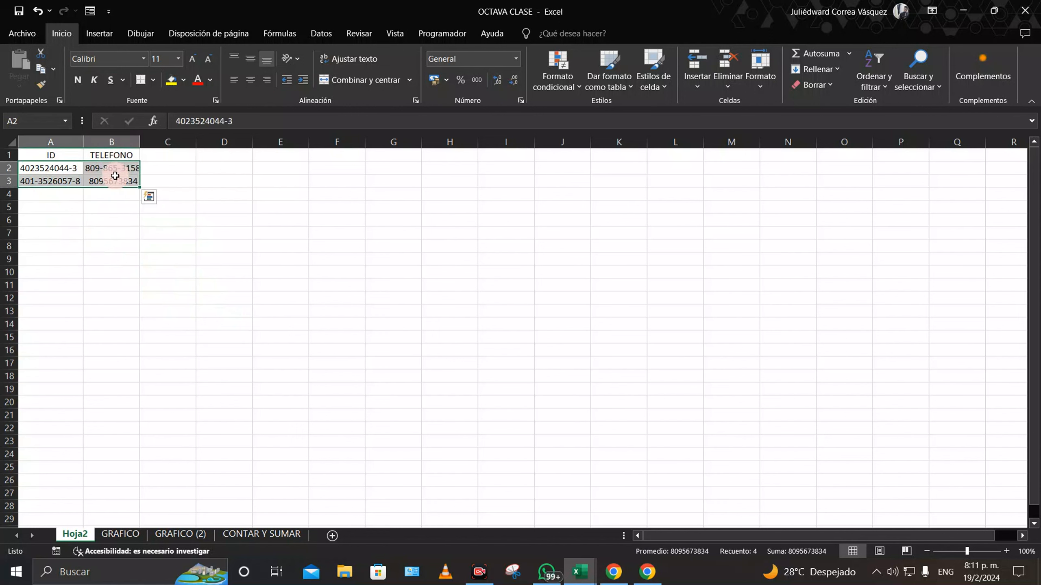
key(Delete)
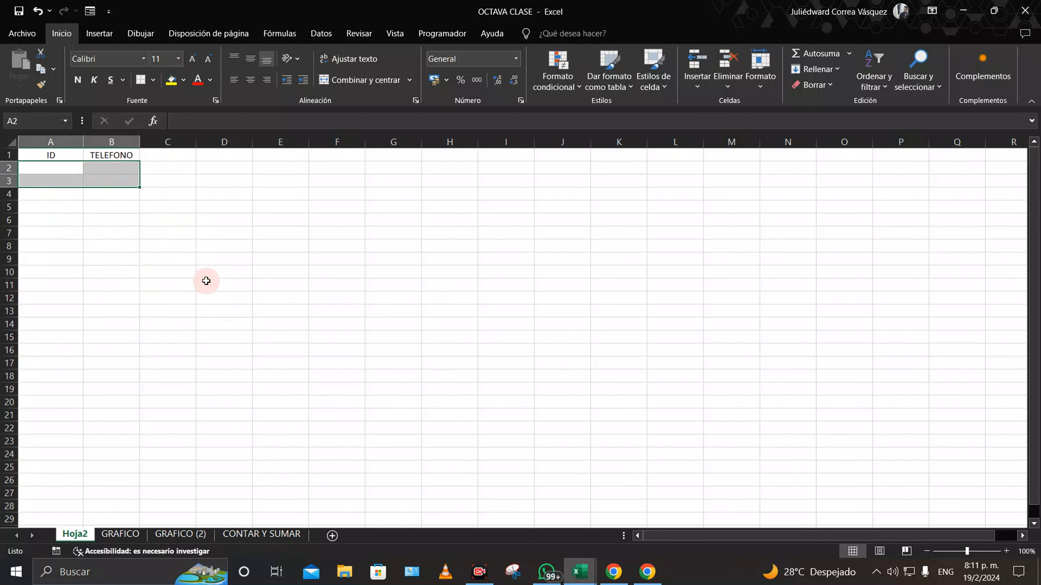
click(207, 272)
Step: Give D2 the Contabilidad format and enter 50, shown as RD $ 50.00
click(51, 167)
click(216, 166)
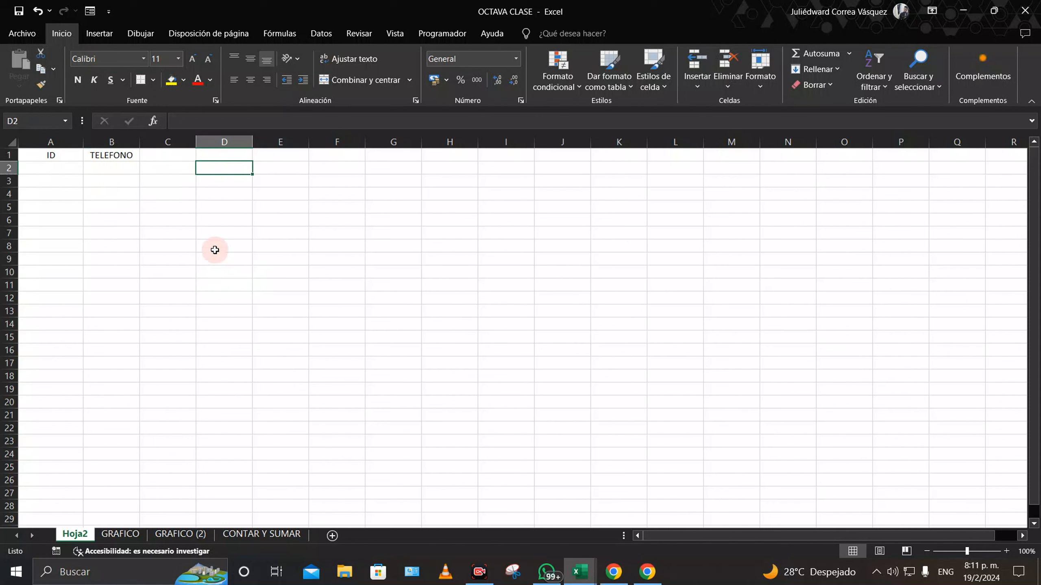
click(521, 59)
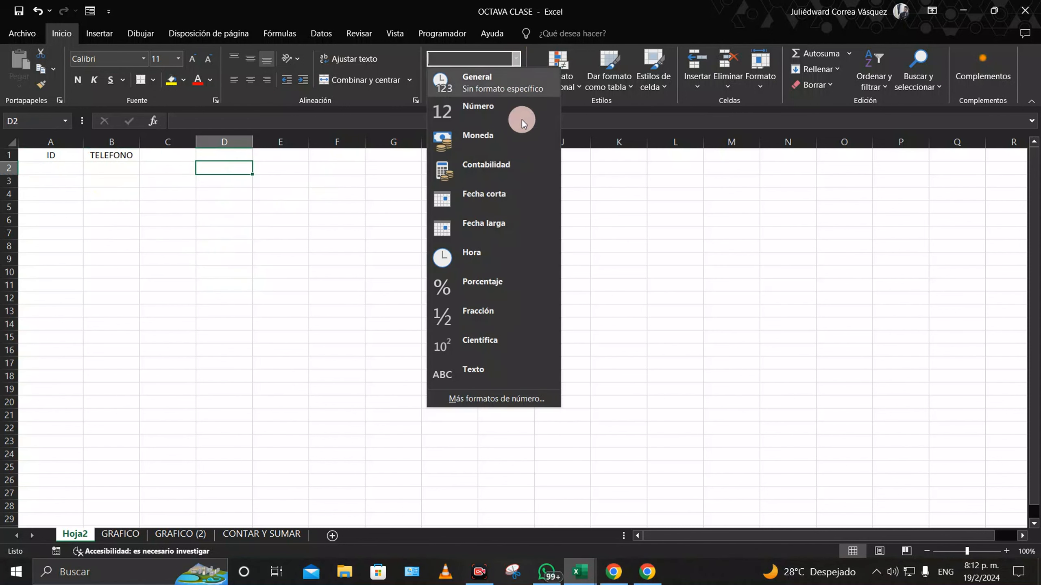
click(493, 174)
click(296, 262)
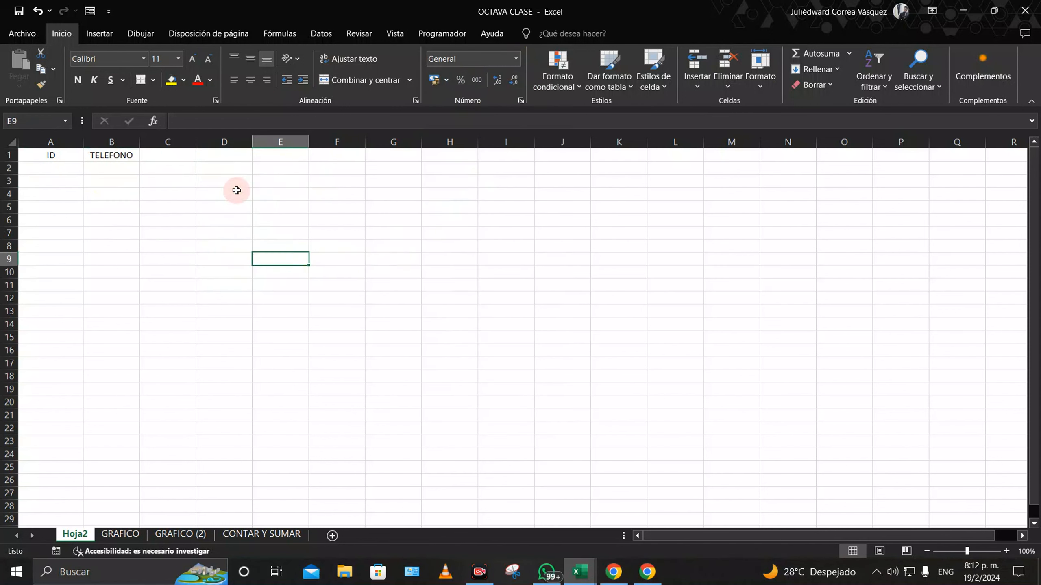
click(233, 167)
text(50)
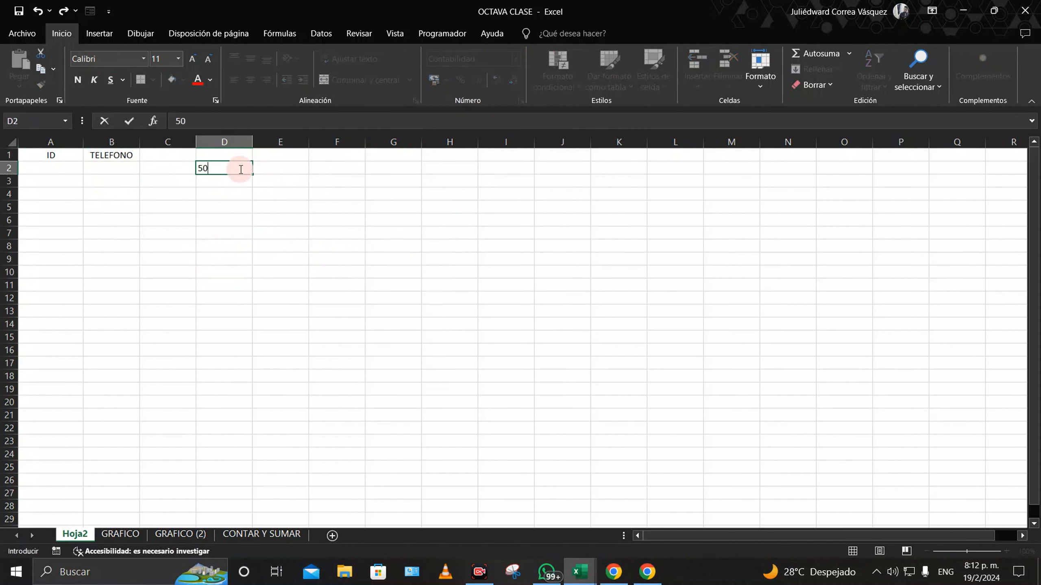
key(Return)
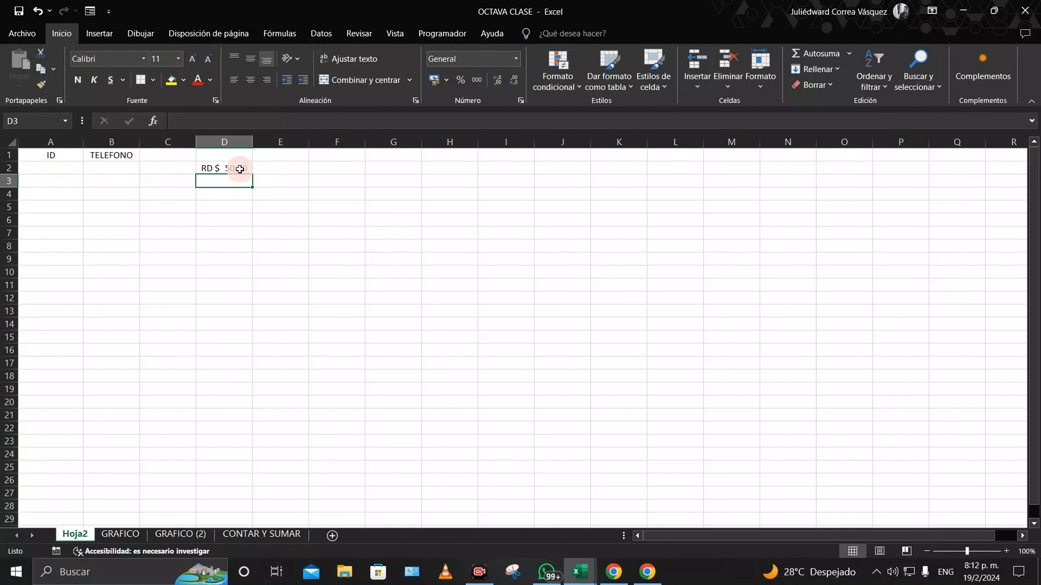
Step: Clear the 50 test amount from D2
click(229, 168)
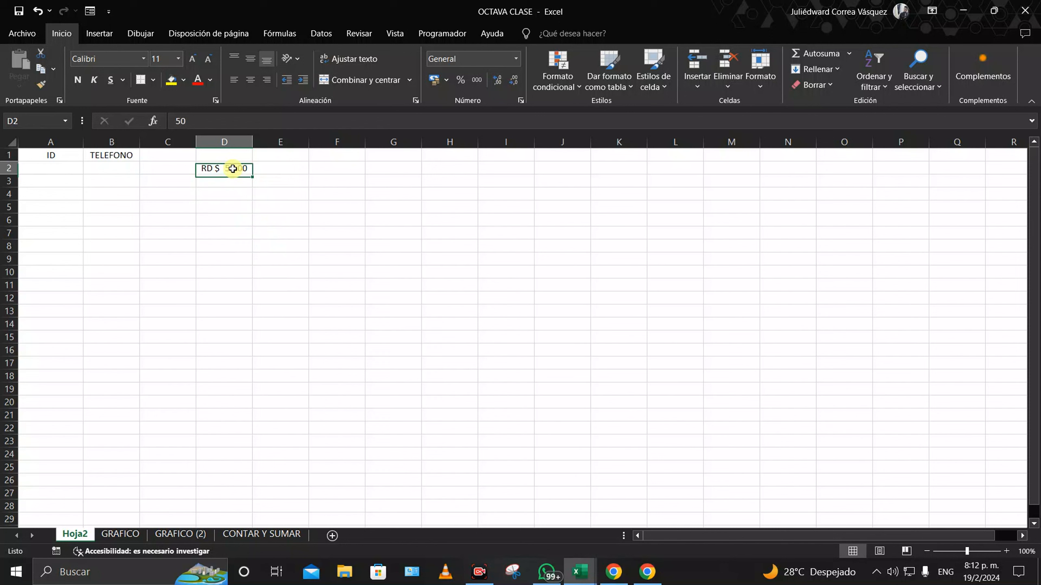
click(73, 167)
click(243, 170)
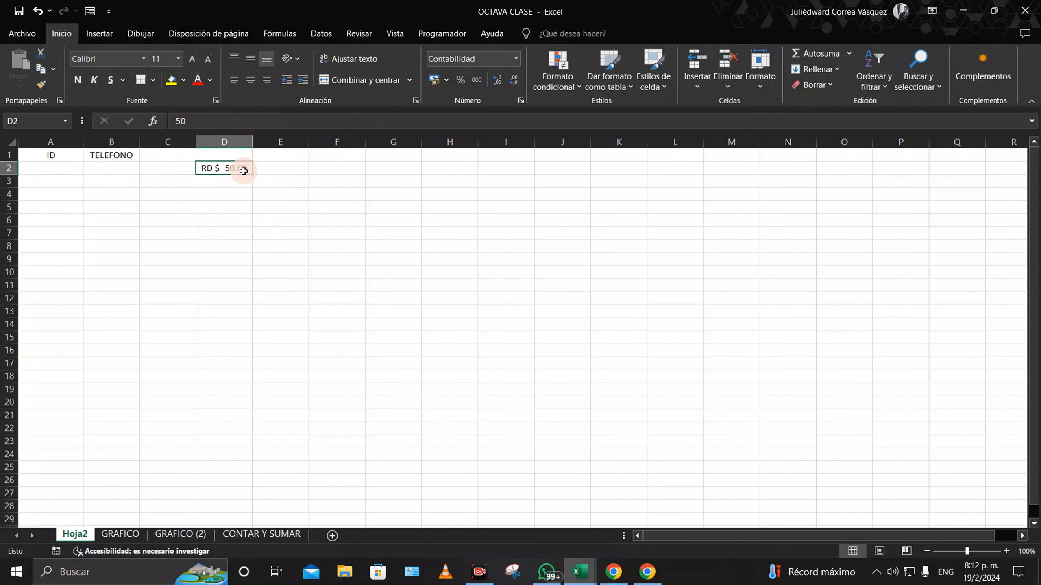
key(BackSpace)
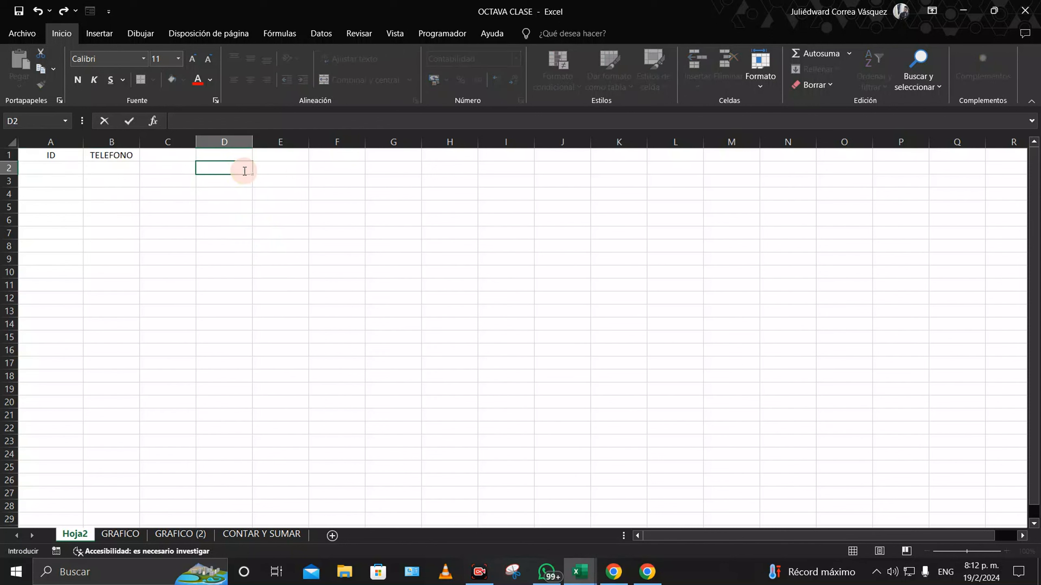
click(66, 167)
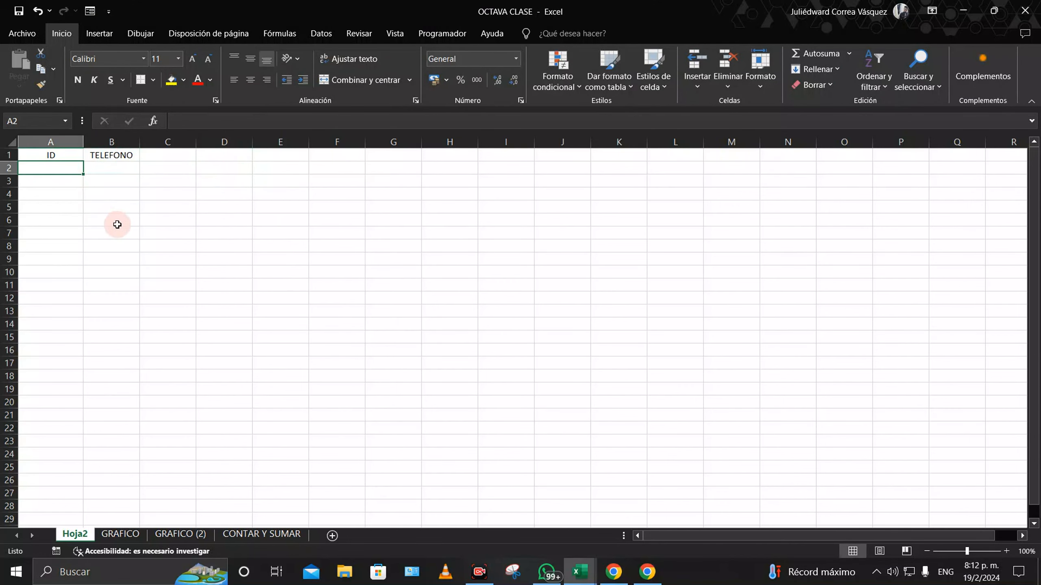
ctrl+scroll(117, 224, up, 6)
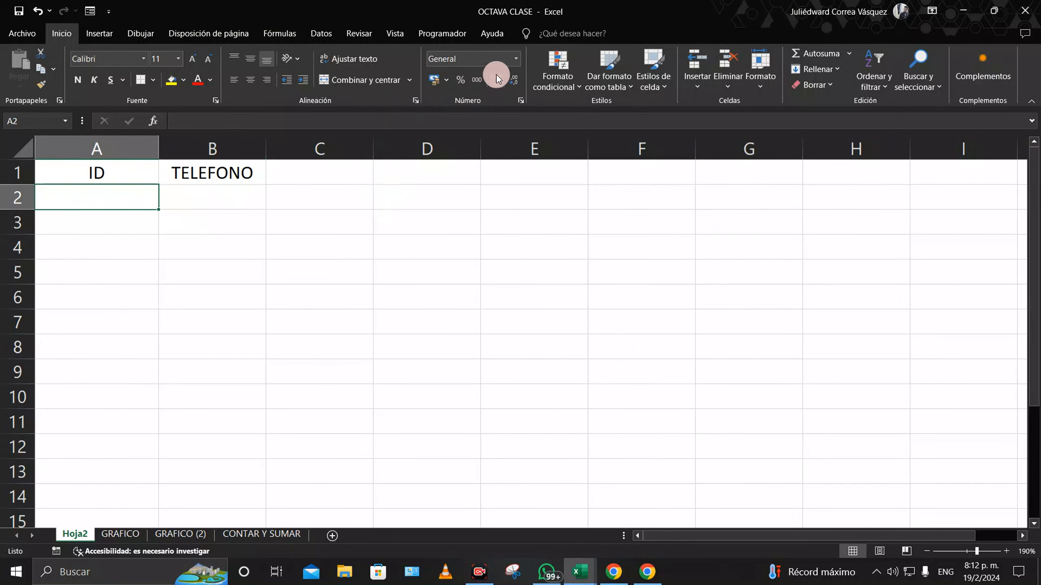
click(519, 59)
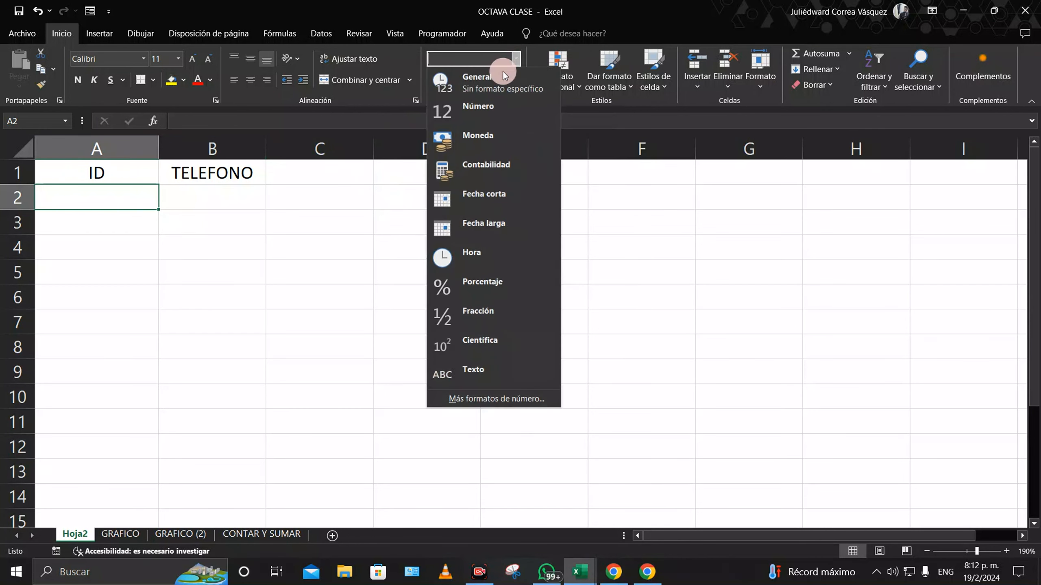
click(490, 400)
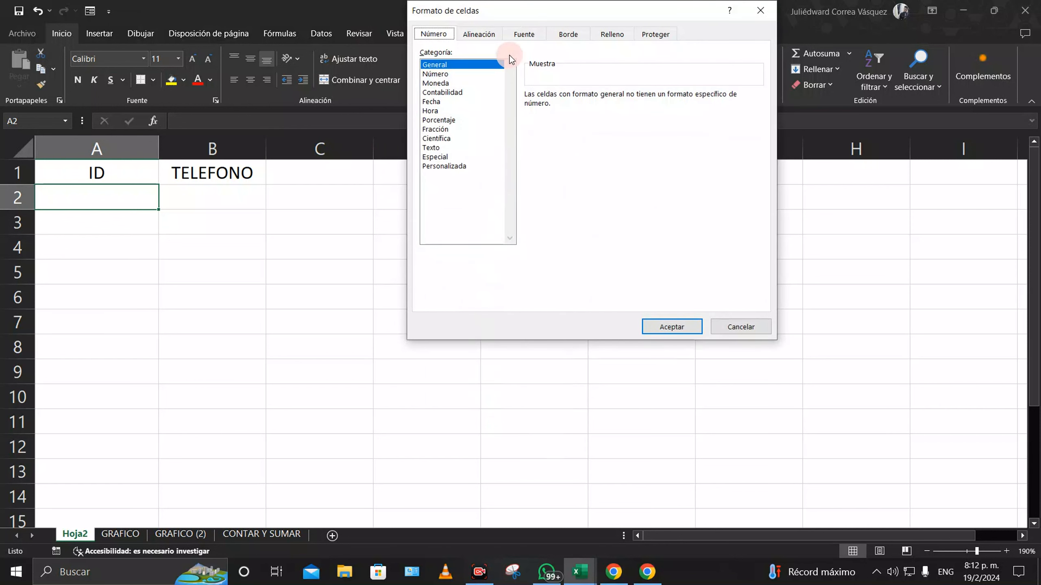
click(444, 167)
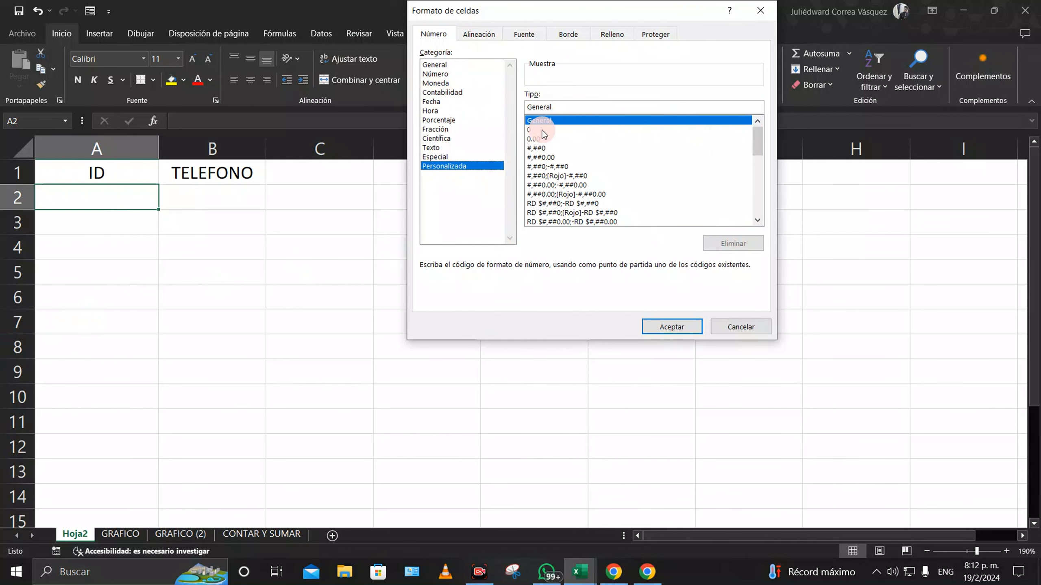
click(555, 130)
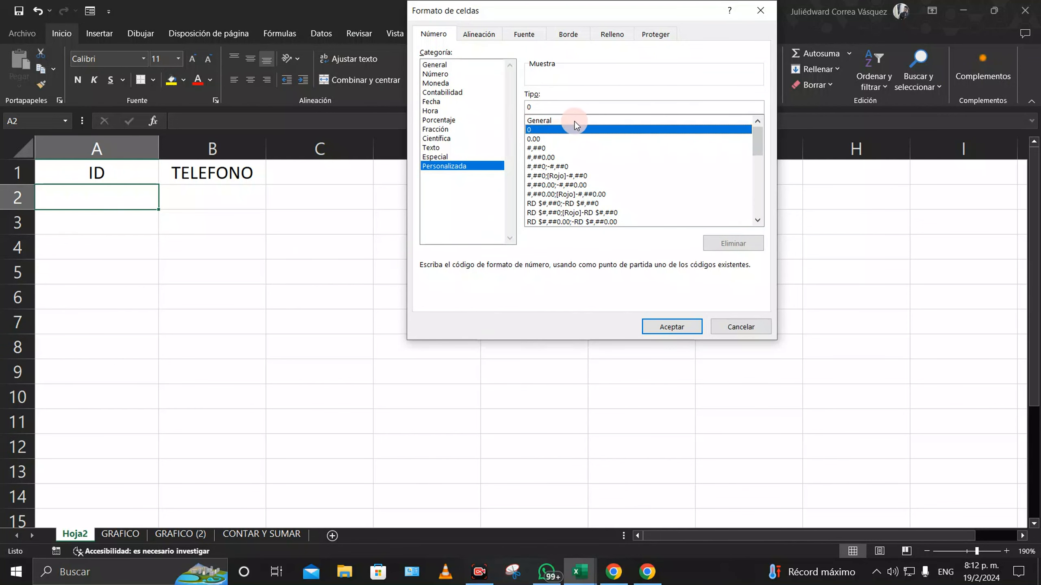
double_click(538, 107)
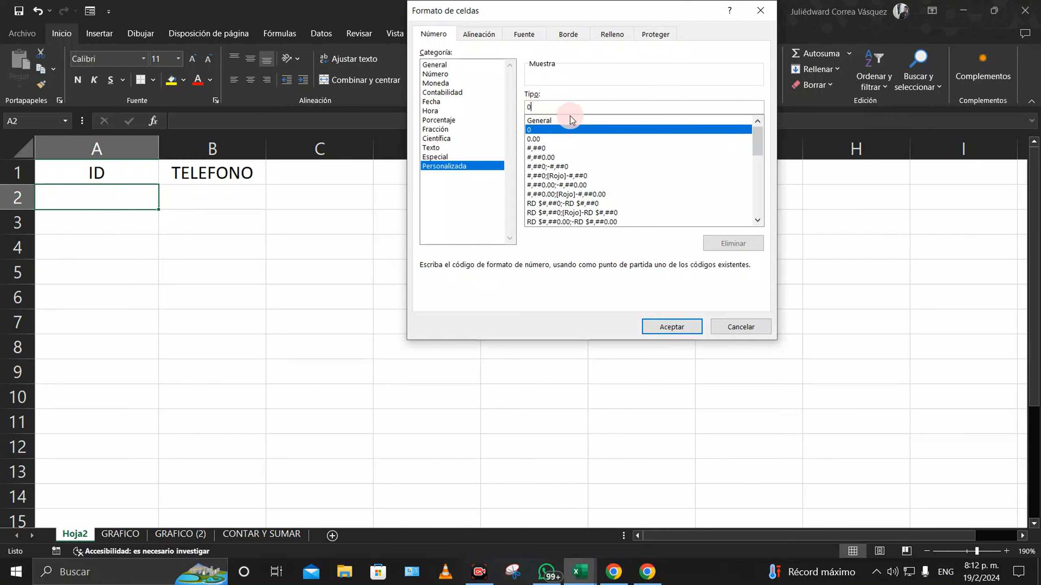
text(00)
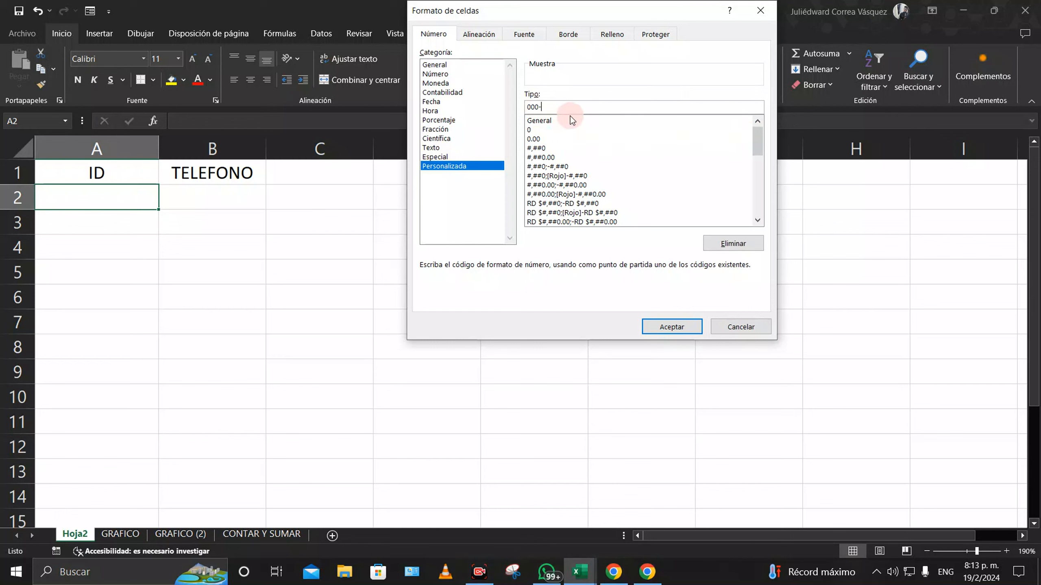
text(-0000000-0)
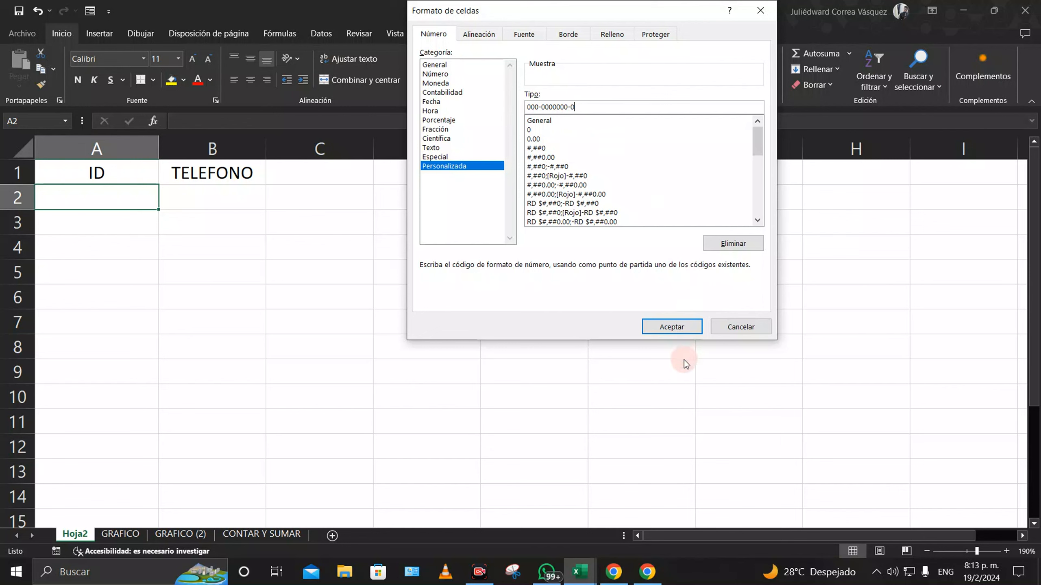
click(672, 327)
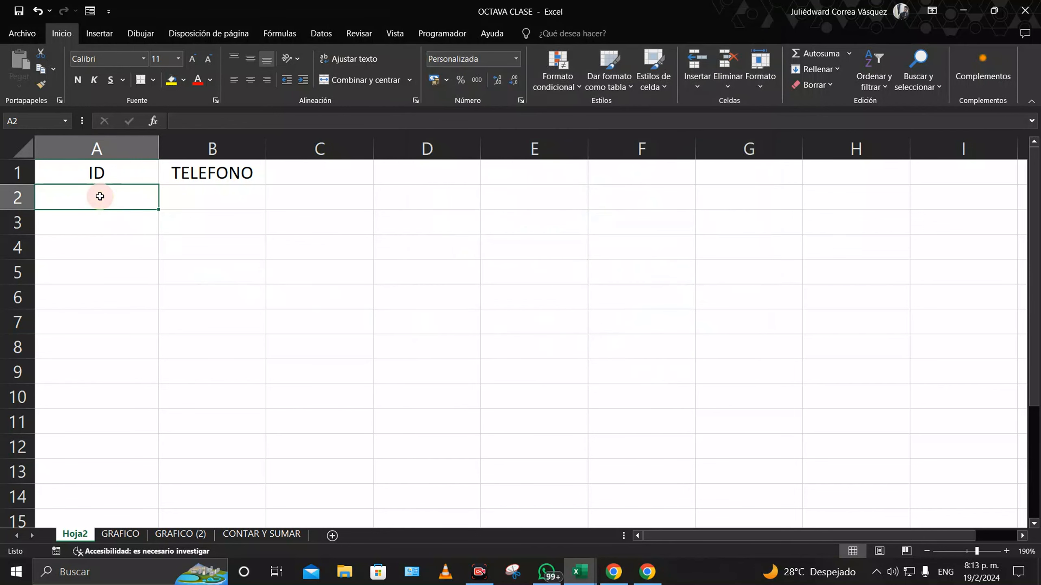
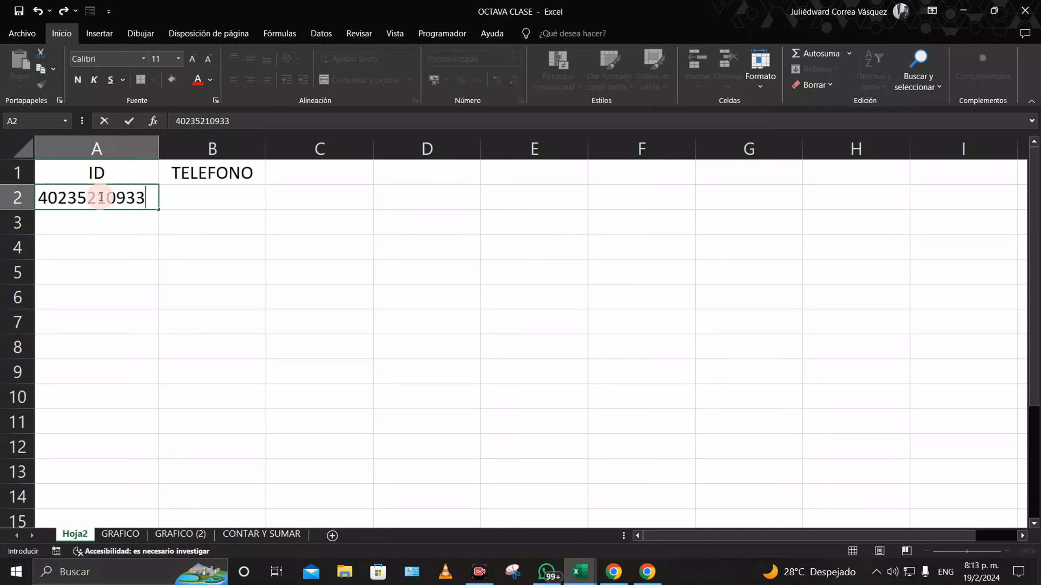
key(Return)
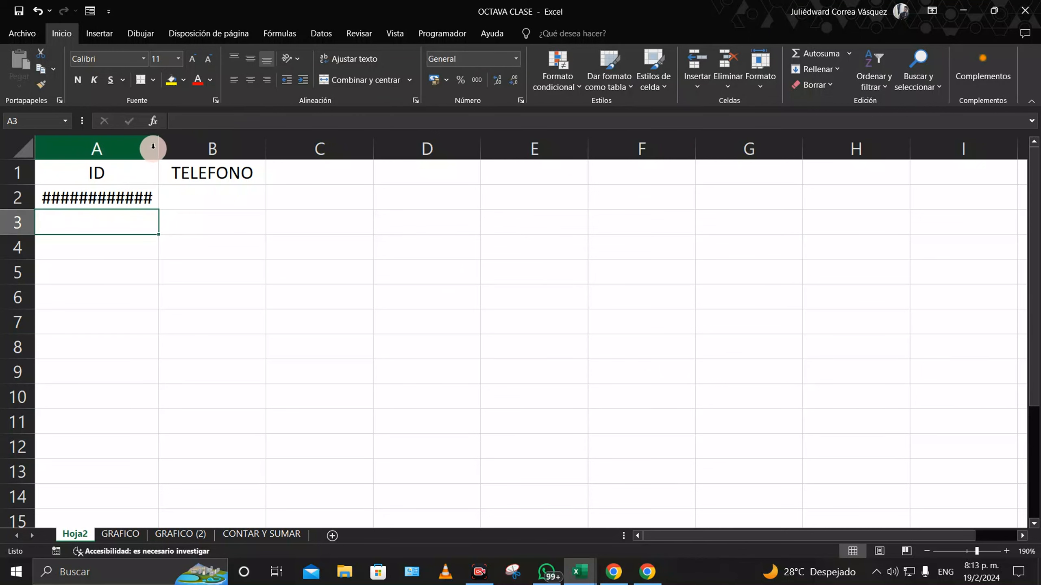
double_click(159, 137)
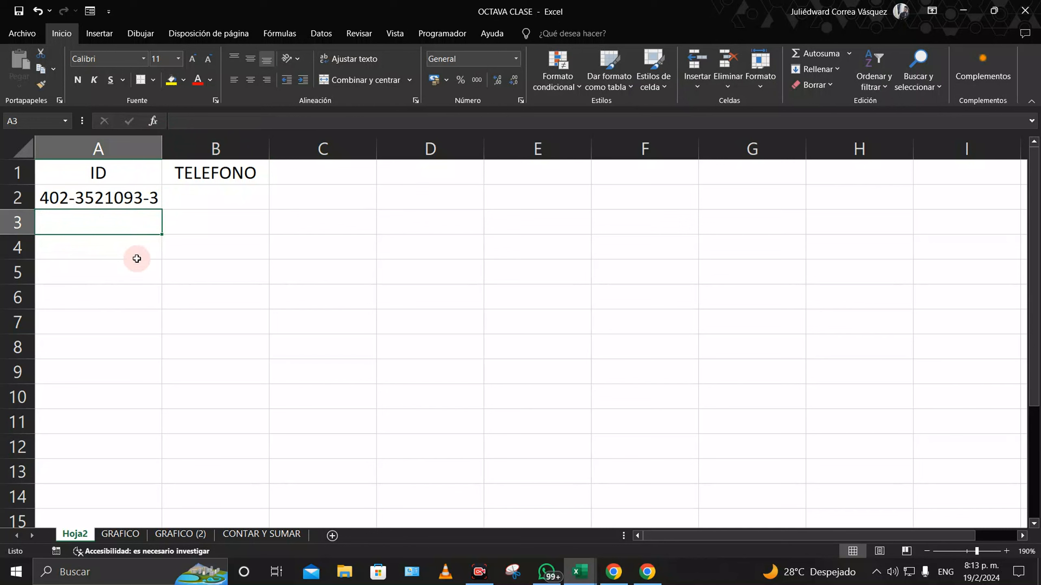
click(212, 201)
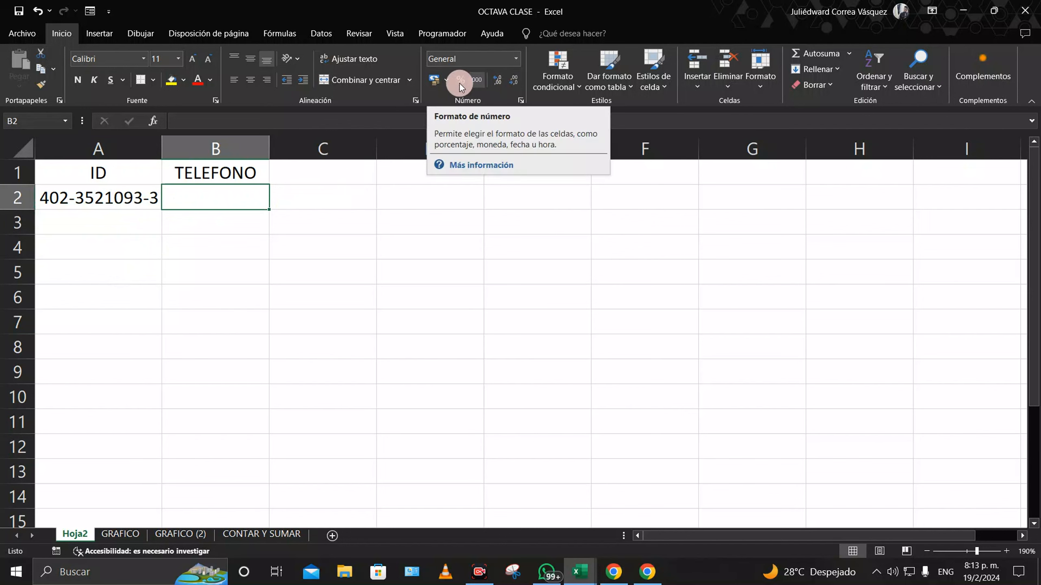
click(518, 59)
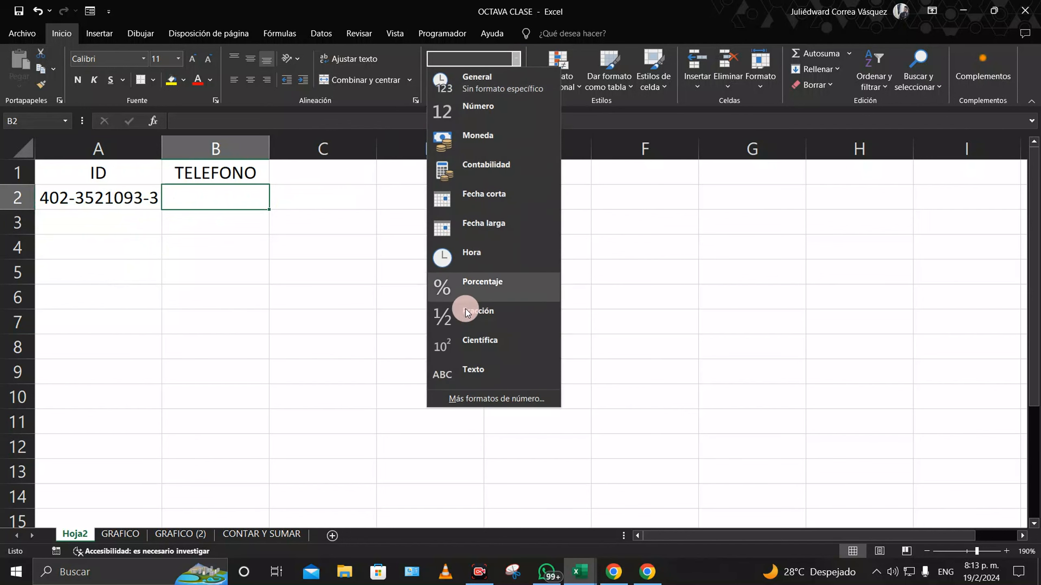
click(475, 399)
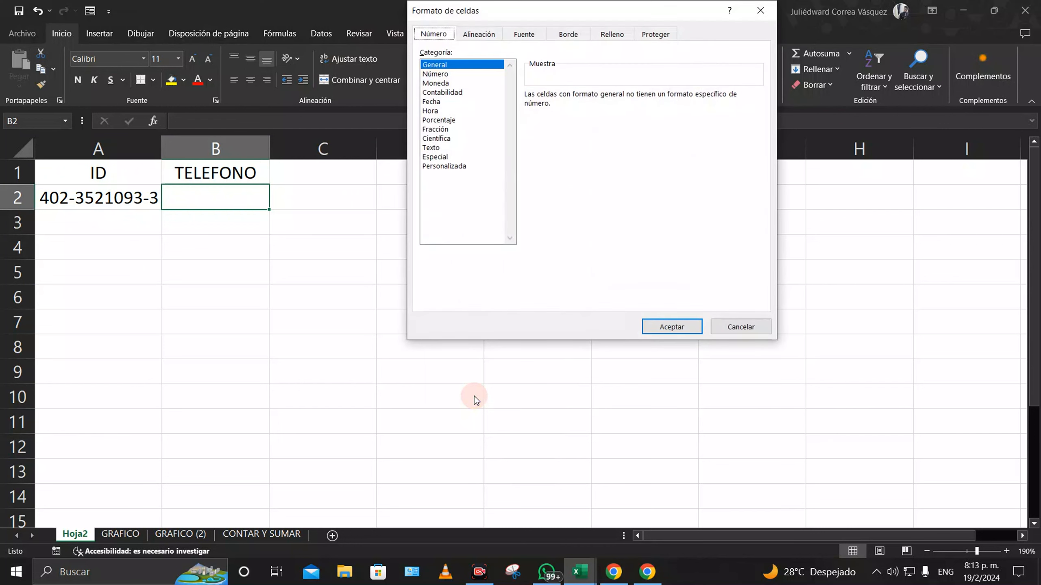
click(458, 166)
click(532, 130)
click(539, 106)
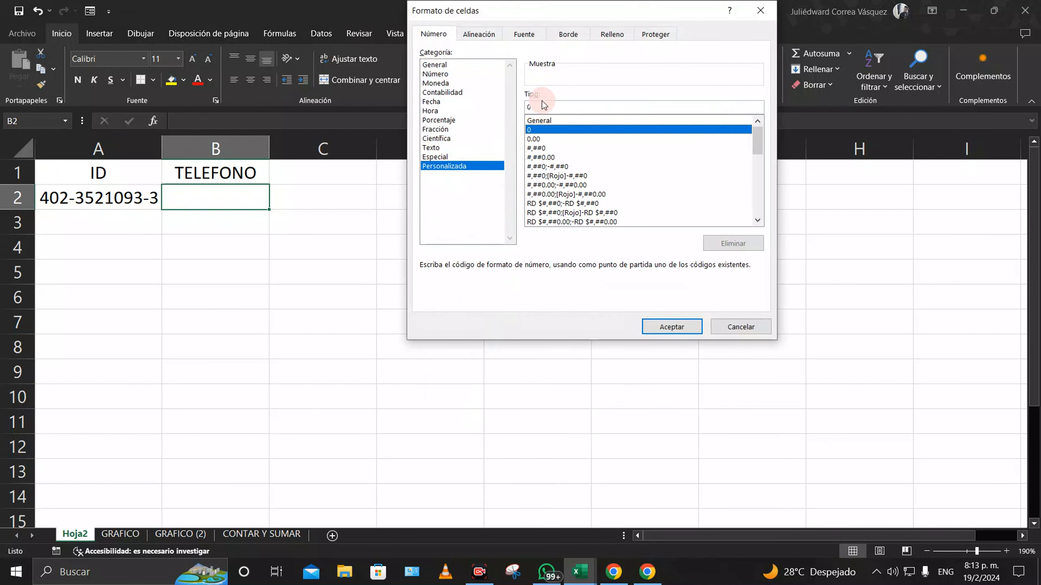
key(BackSpace)
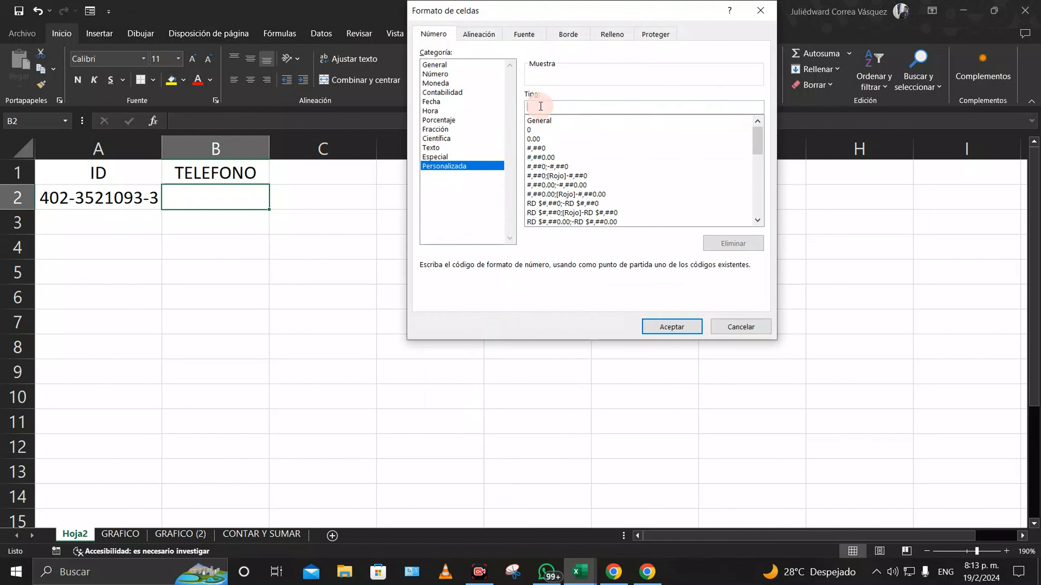
text((000)-000-0000)
click(671, 327)
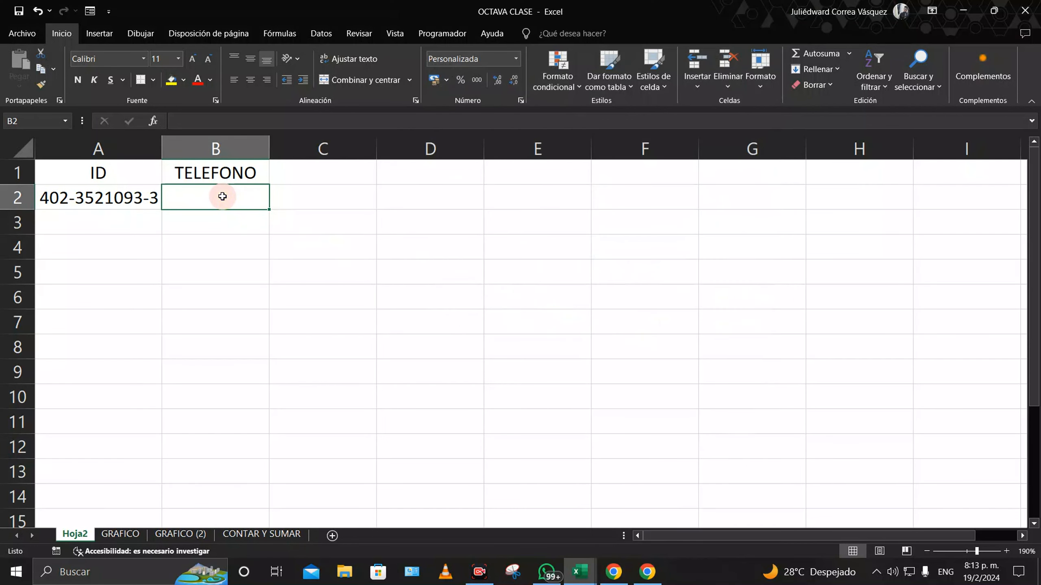
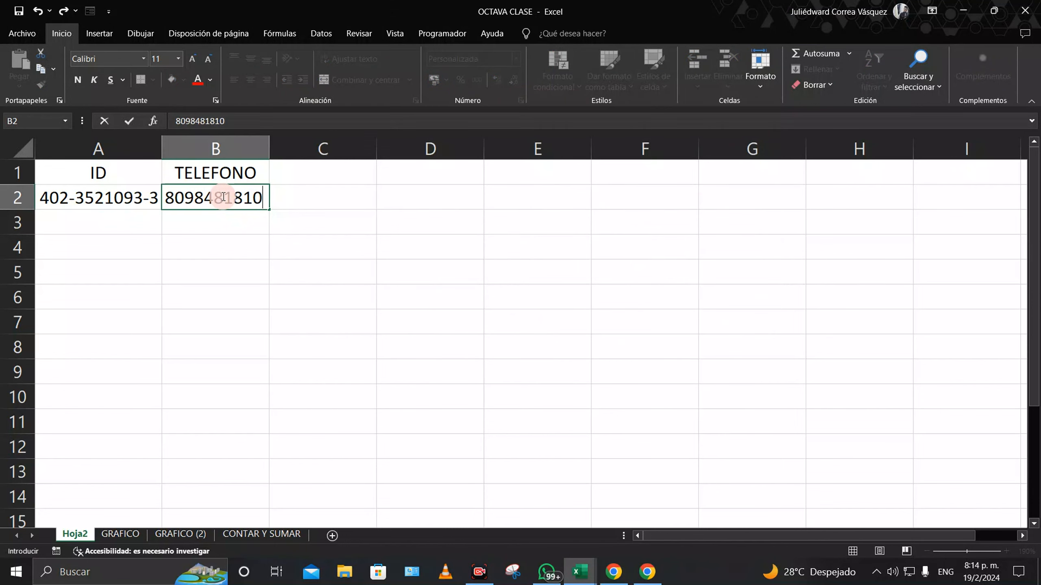
key(Return)
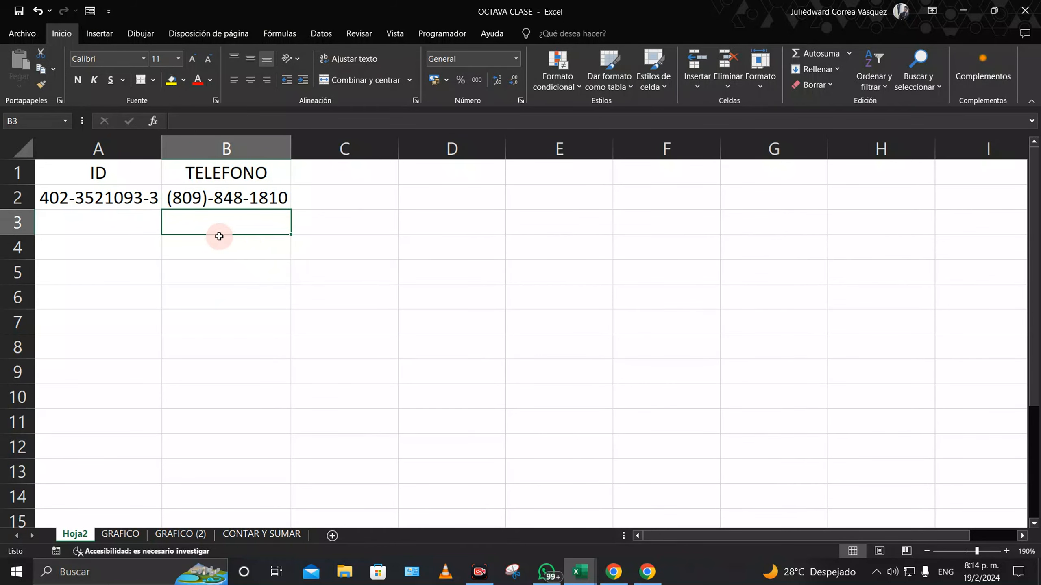
click(149, 204)
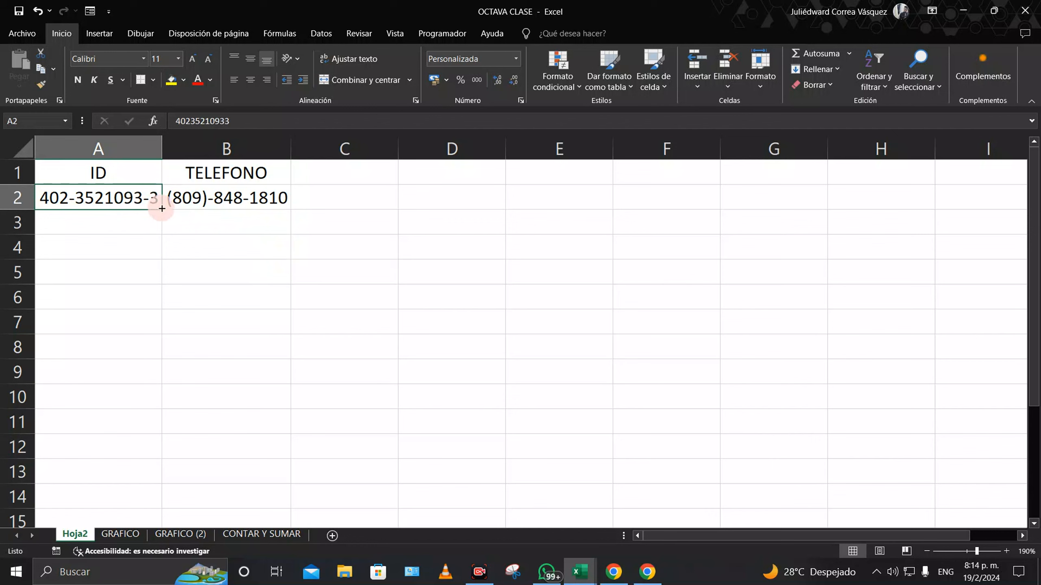
Step: Fill column A down to row 15 with formatting only and inspect the filled cells
drag(162, 208, 170, 526)
scroll(186, 434, down, 1)
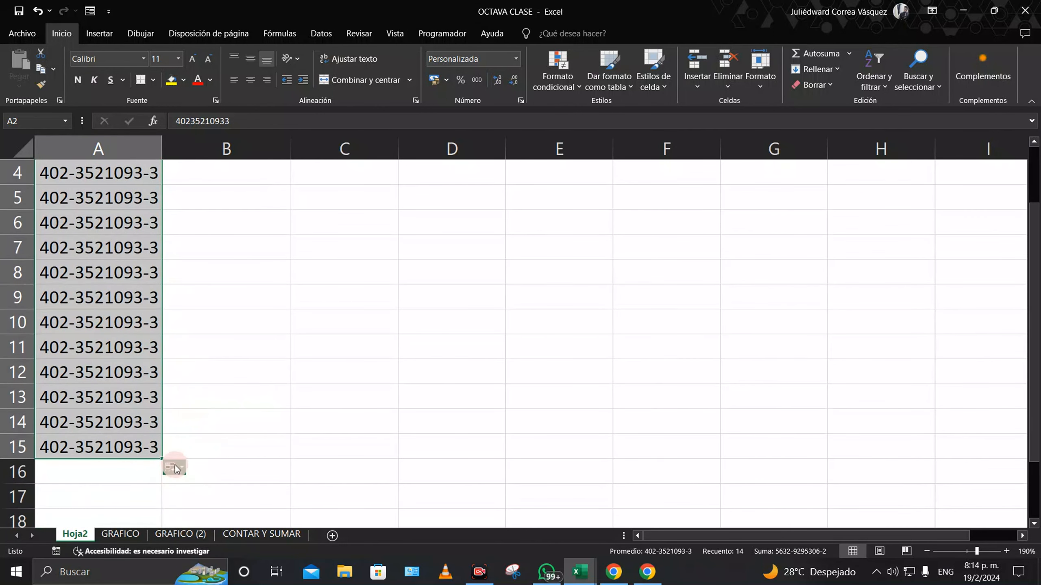
click(180, 467)
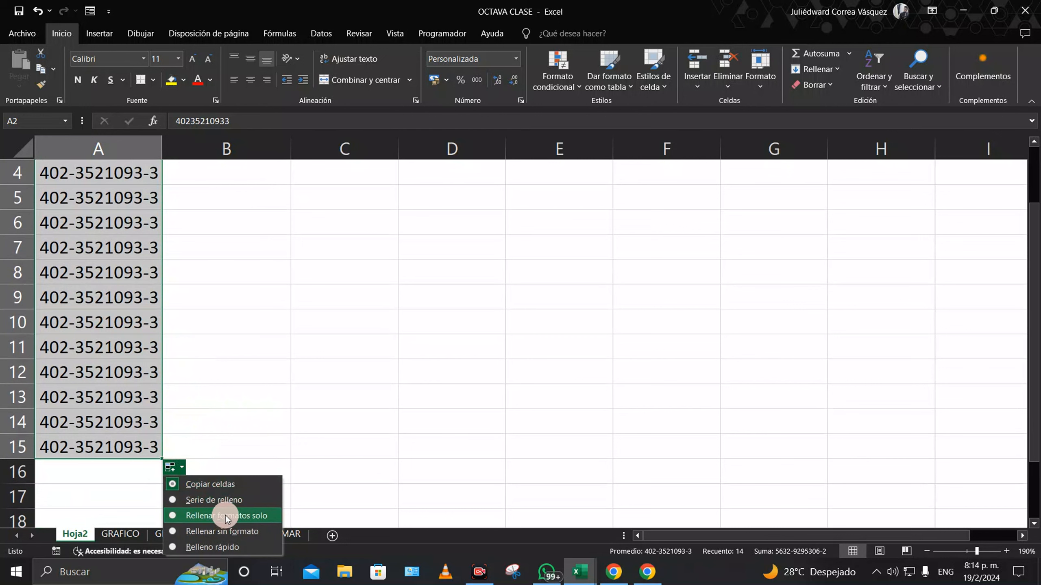
click(219, 515)
scroll(242, 410, up, 1)
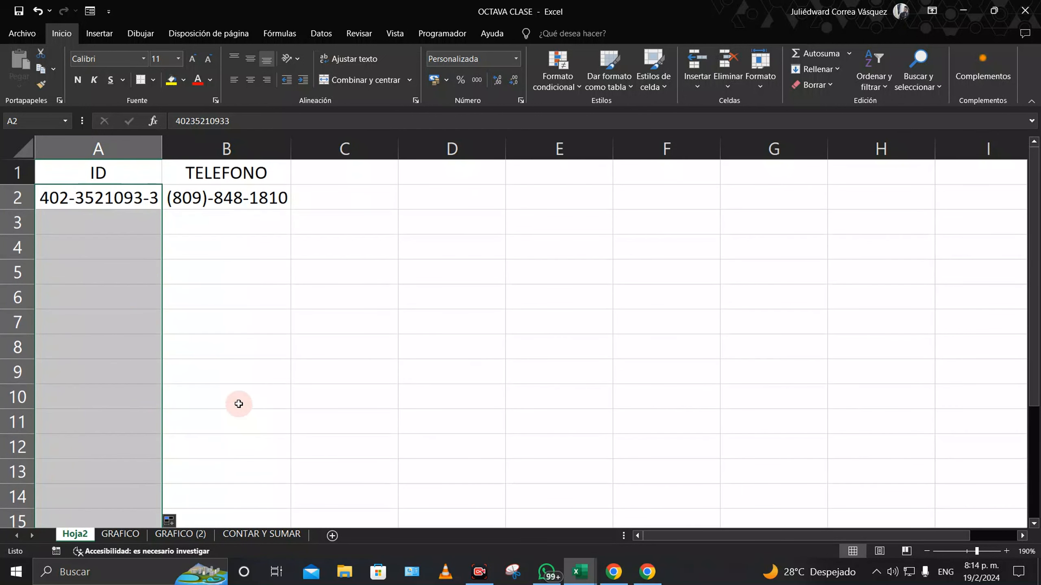
click(232, 376)
click(82, 221)
click(85, 270)
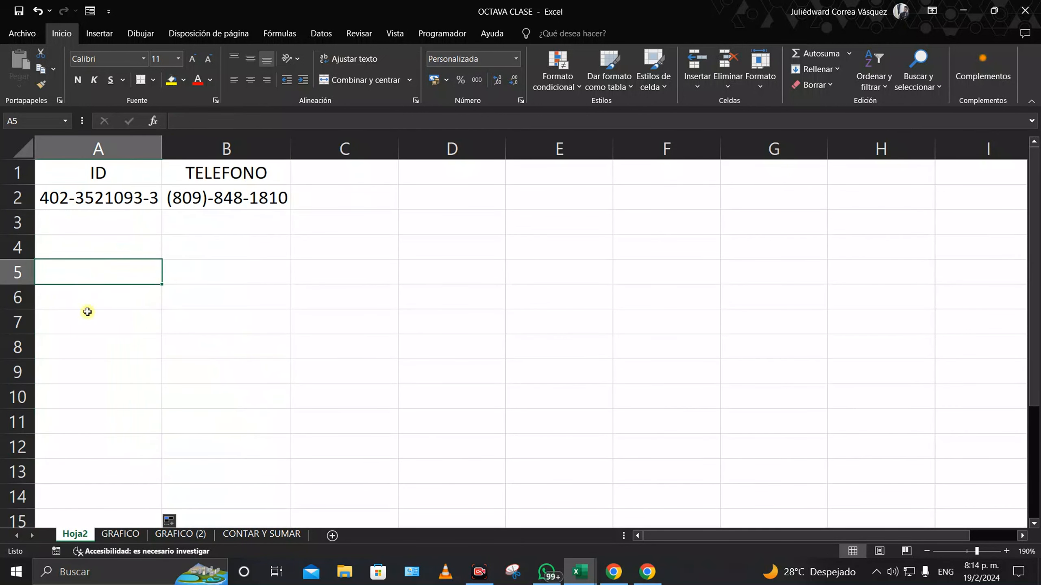
click(91, 321)
click(96, 373)
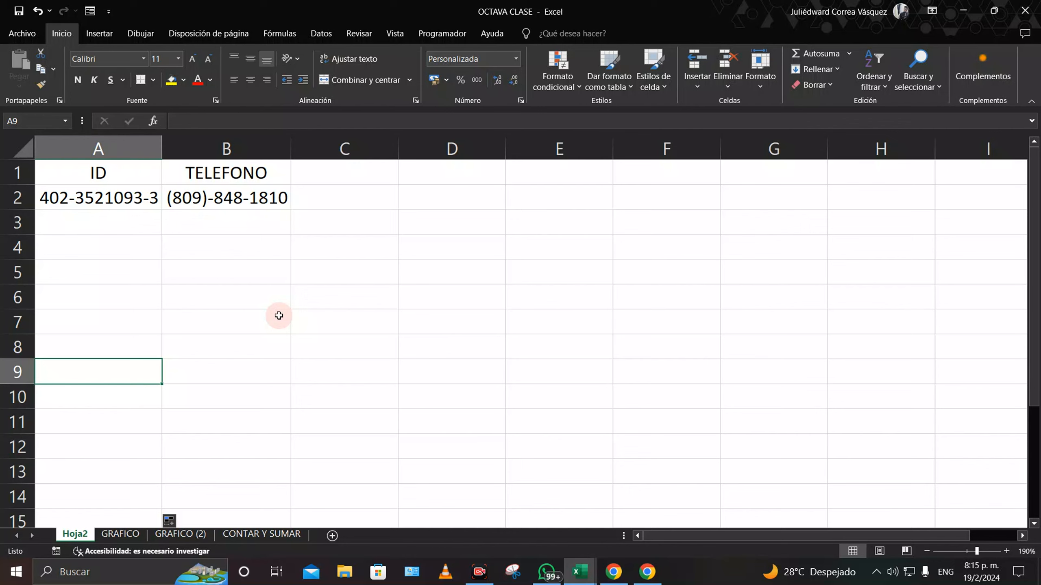
Step: Clear contents and formatting from A3:A15 with Borrar todo
click(84, 221)
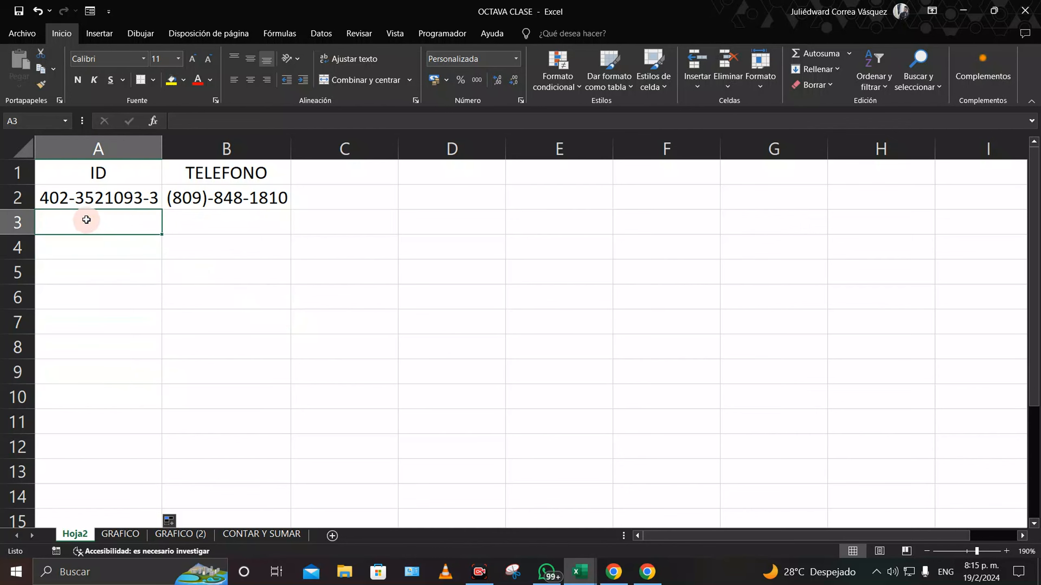
drag(86, 220, 103, 509)
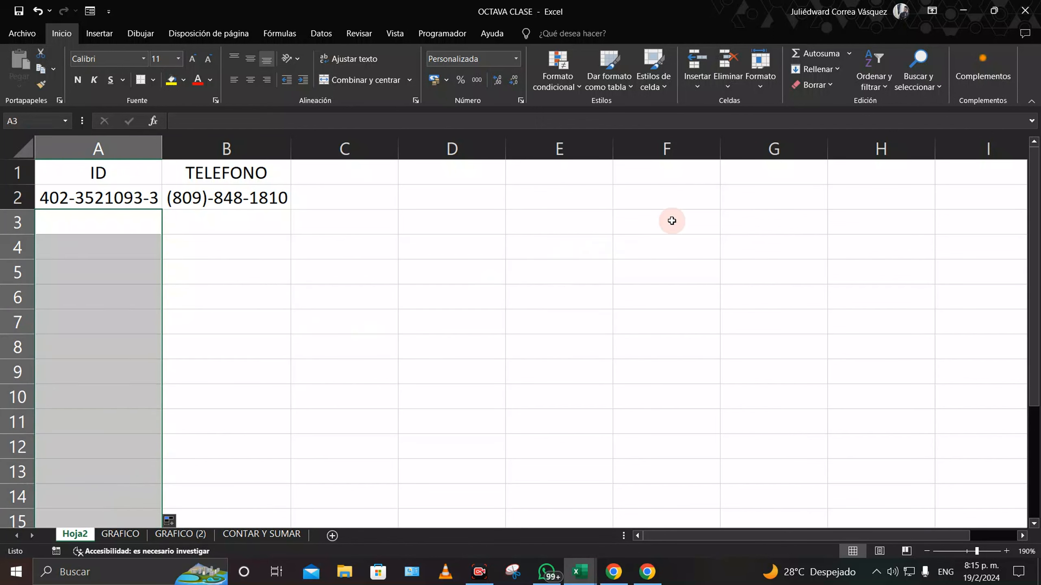
click(816, 85)
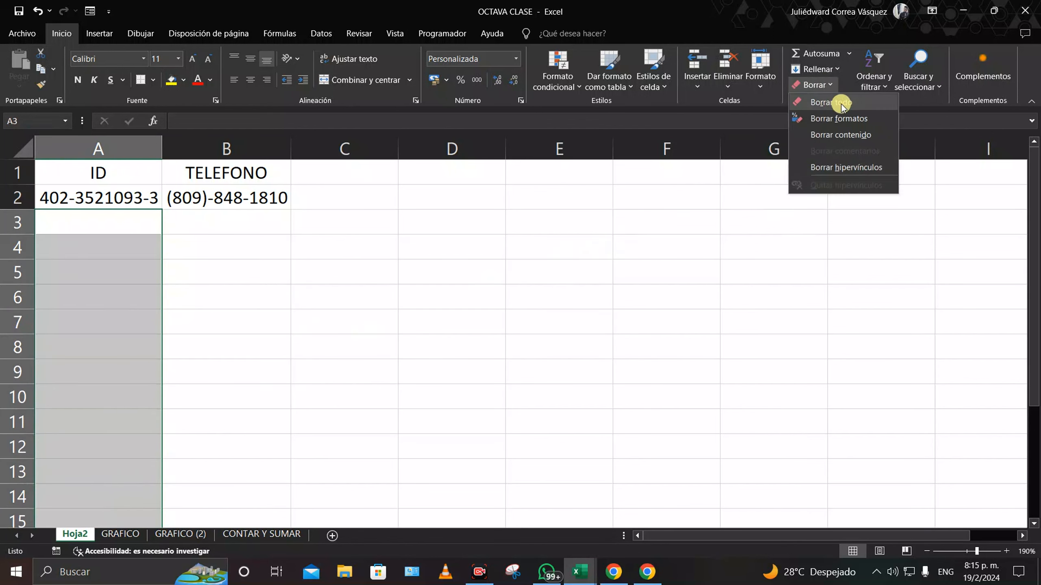
click(836, 103)
click(421, 308)
click(128, 225)
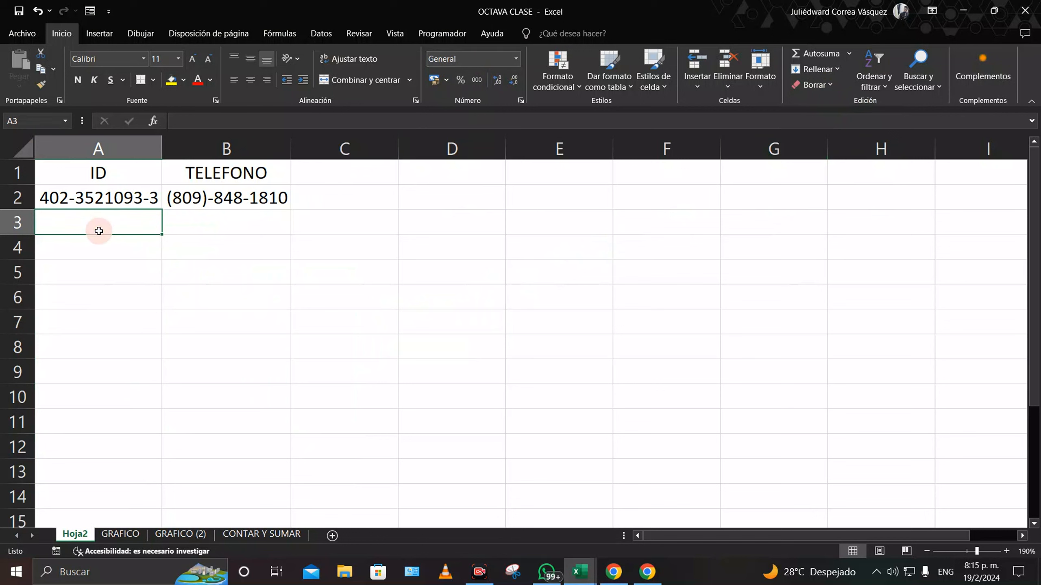
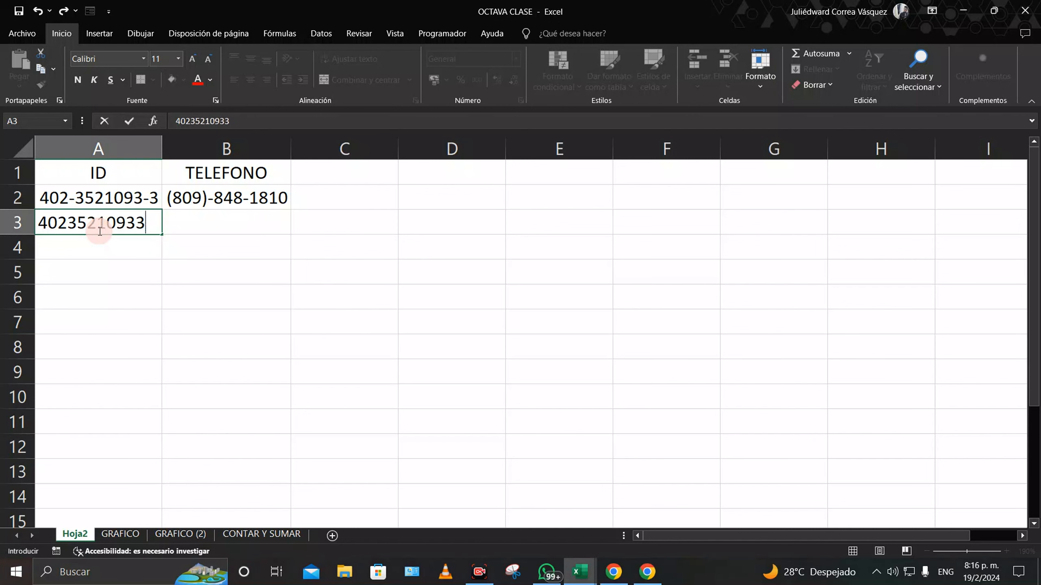
Step: Enter an 11-digit ID in A3 and a 10-digit phone number in B3 as plain digits
key(Tab)
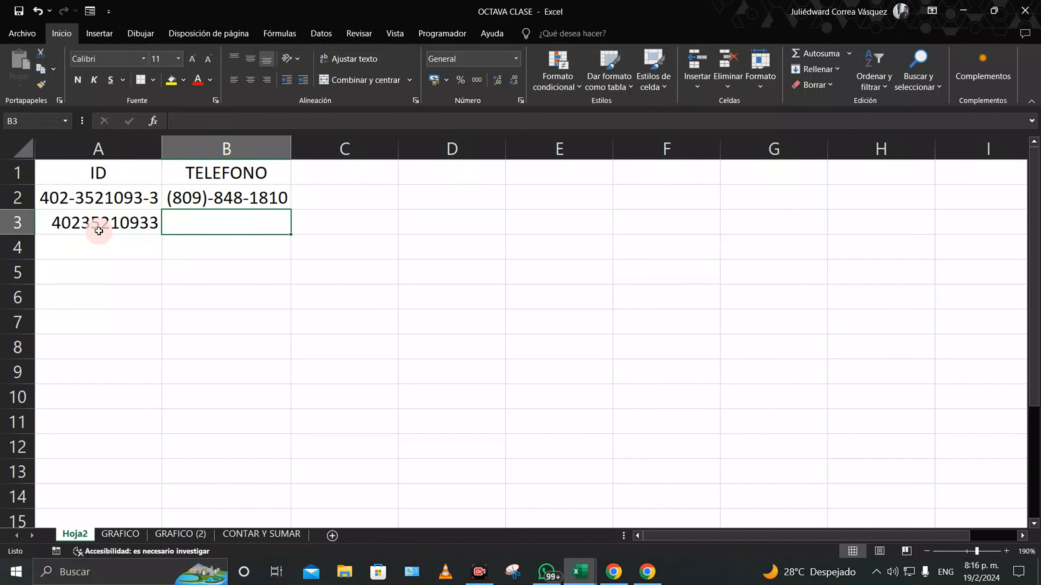
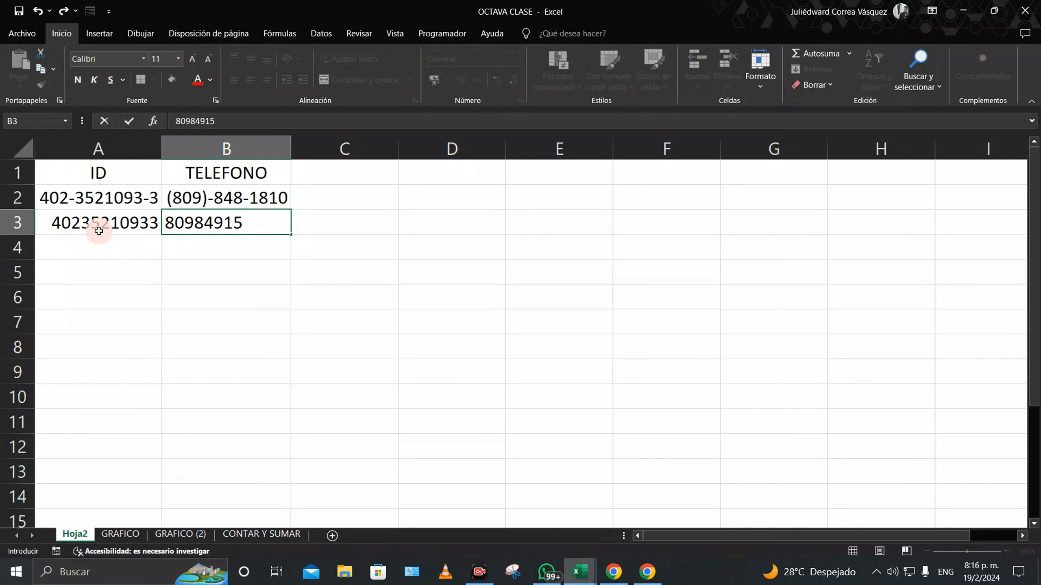
click(169, 300)
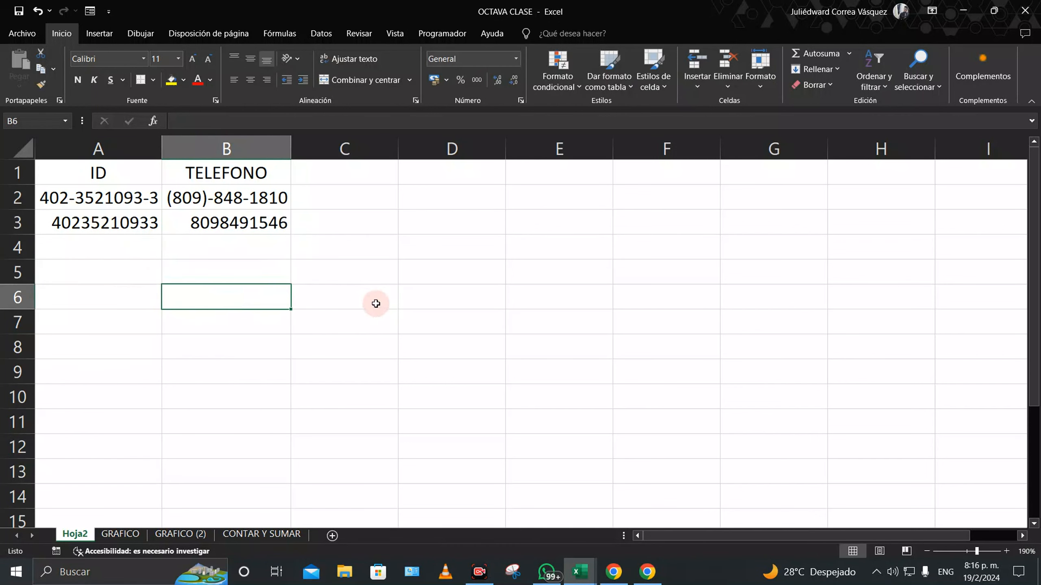
click(113, 222)
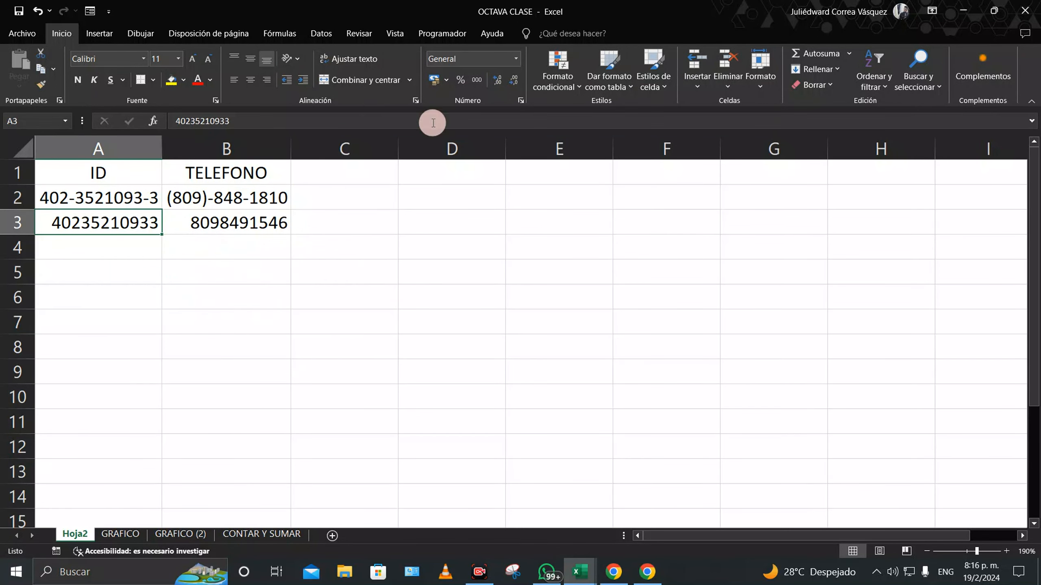
click(516, 58)
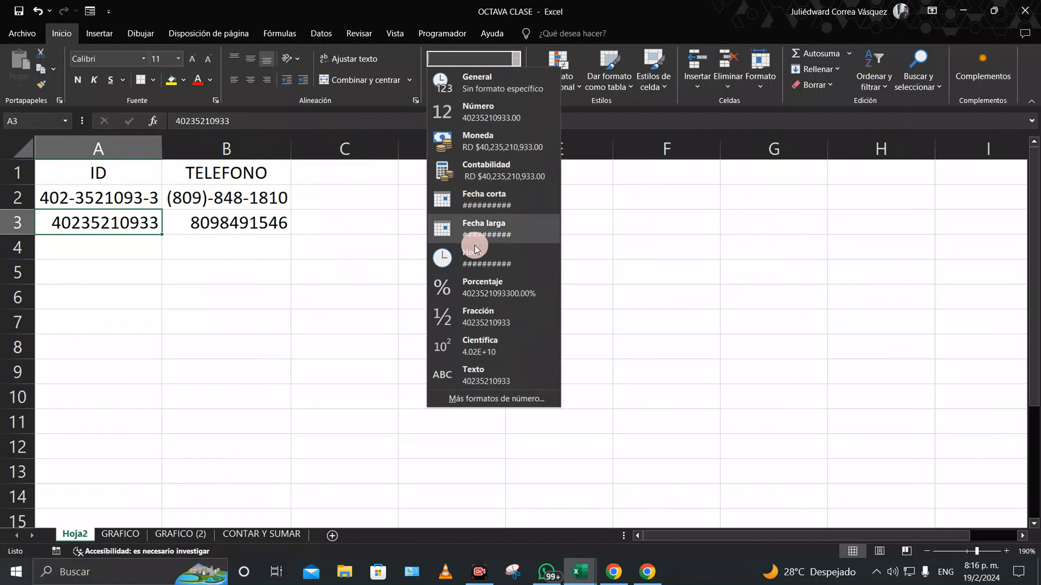
click(489, 396)
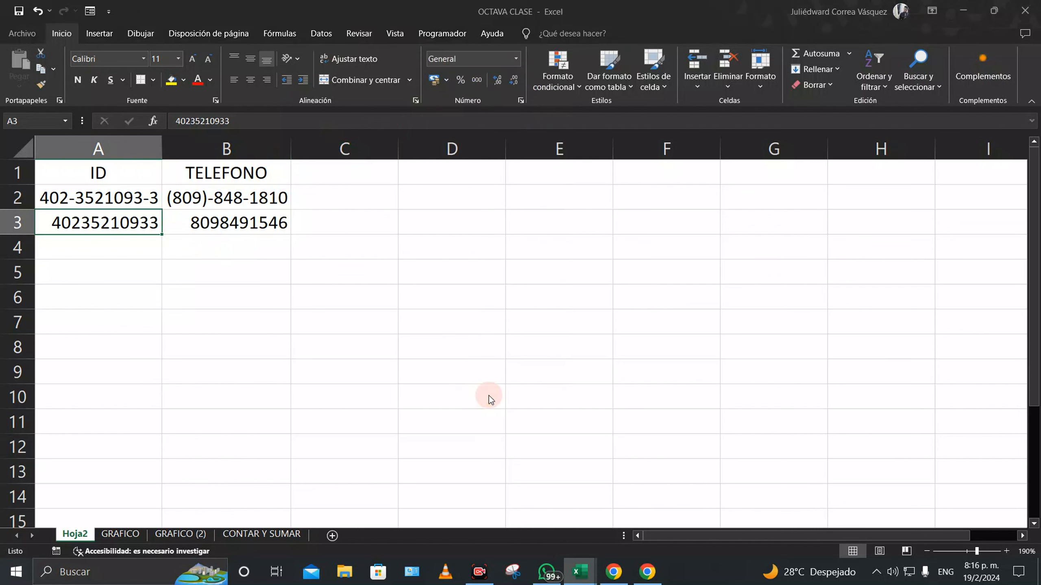
click(455, 166)
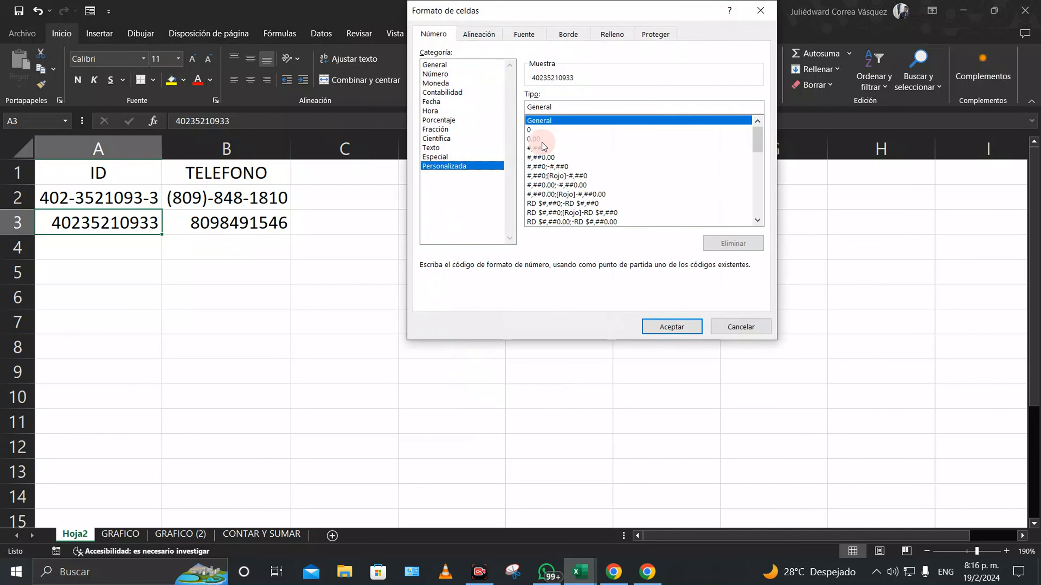
click(534, 130)
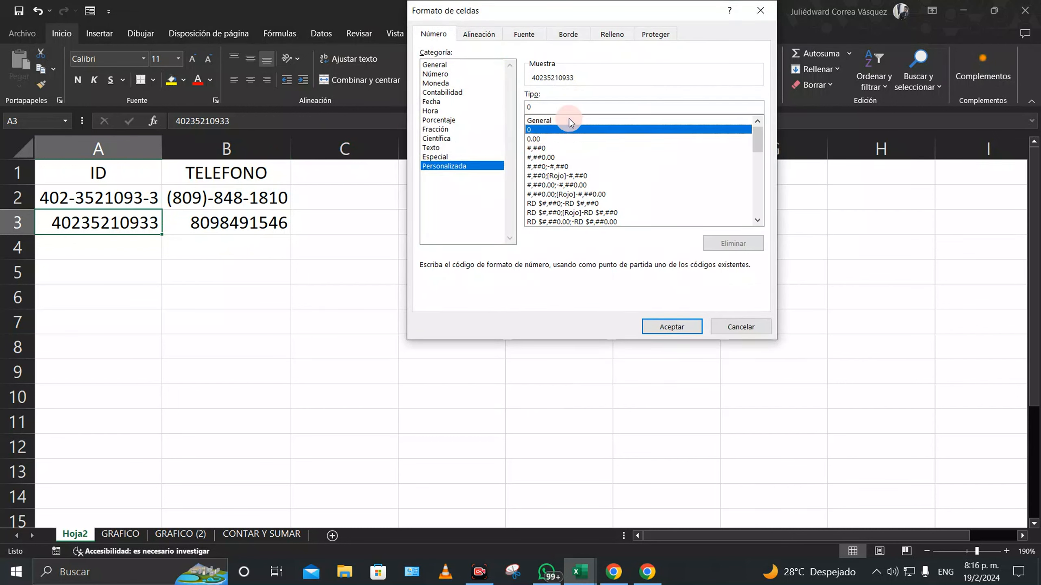
click(528, 107)
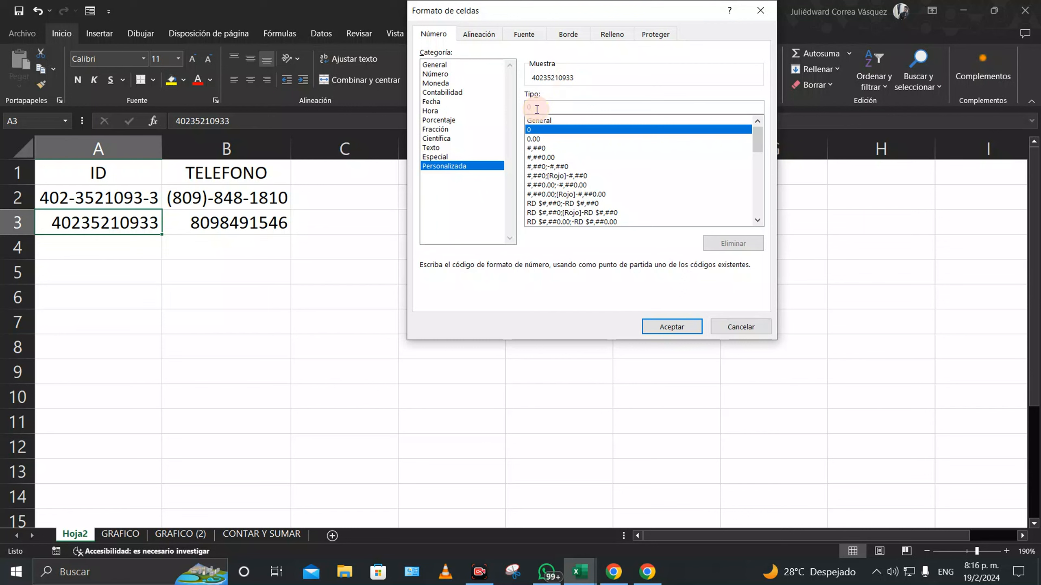
text(0-)
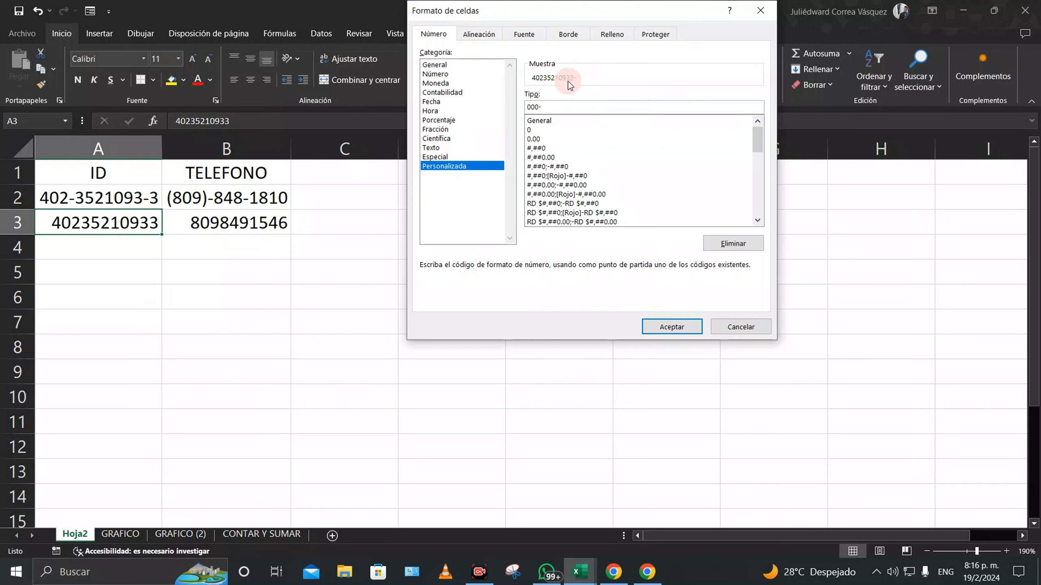
text(00000)
text(00-)
text(0-)
text(0)
key(BackSpace)
click(671, 327)
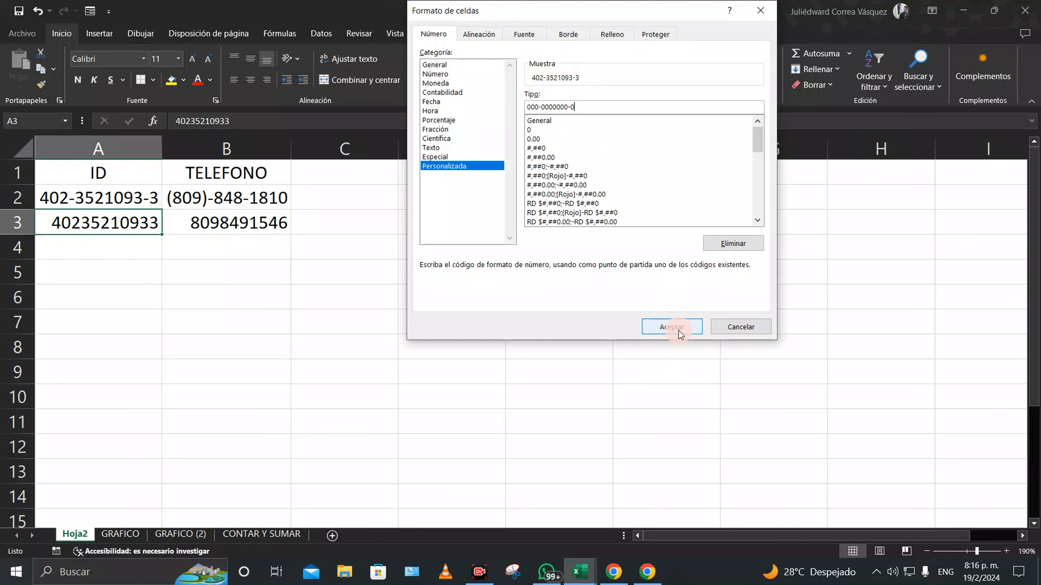
Step: Switch to the GRAFICO sheet
click(224, 319)
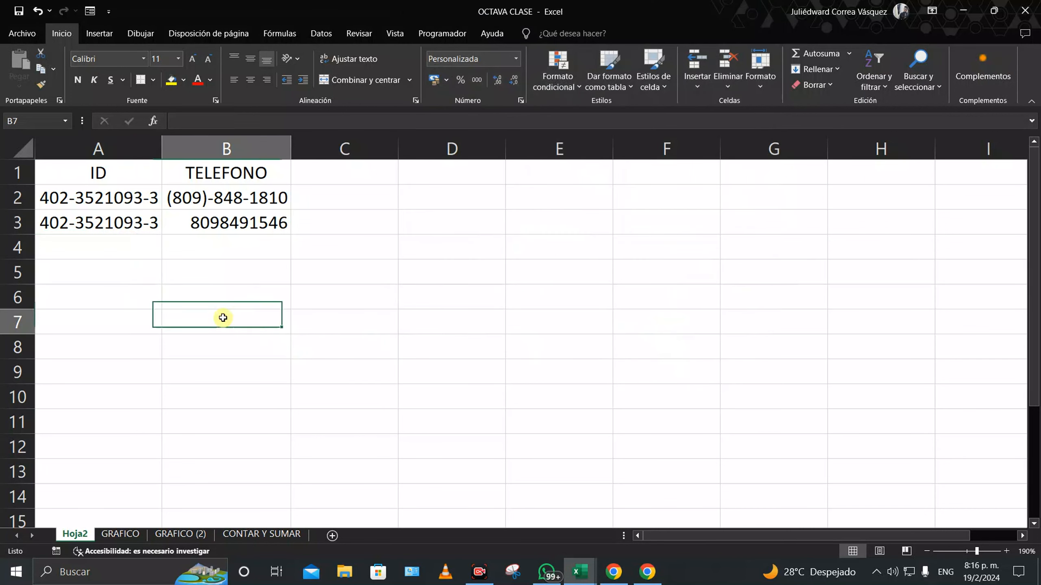
click(232, 223)
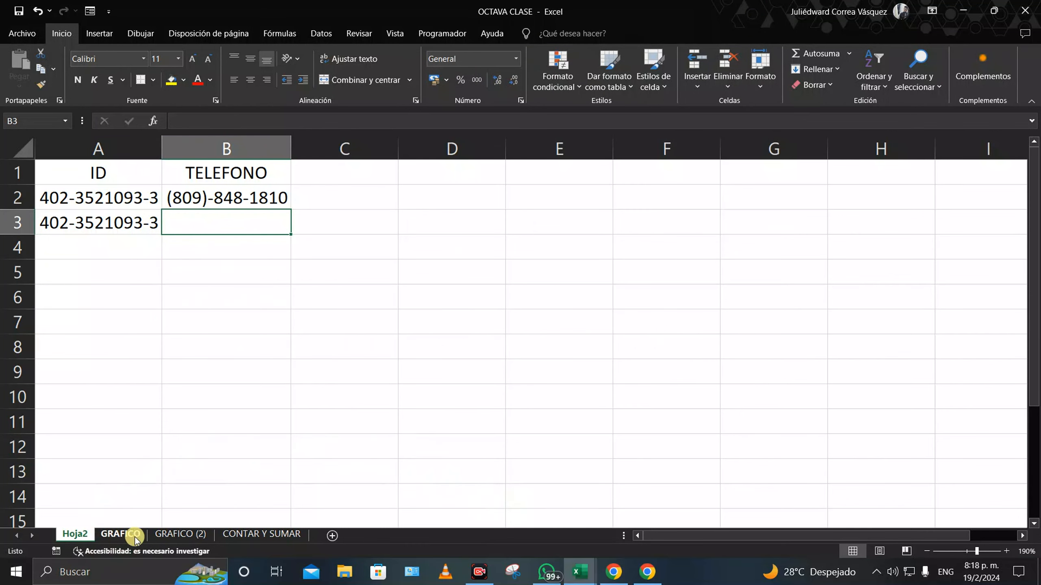
click(127, 533)
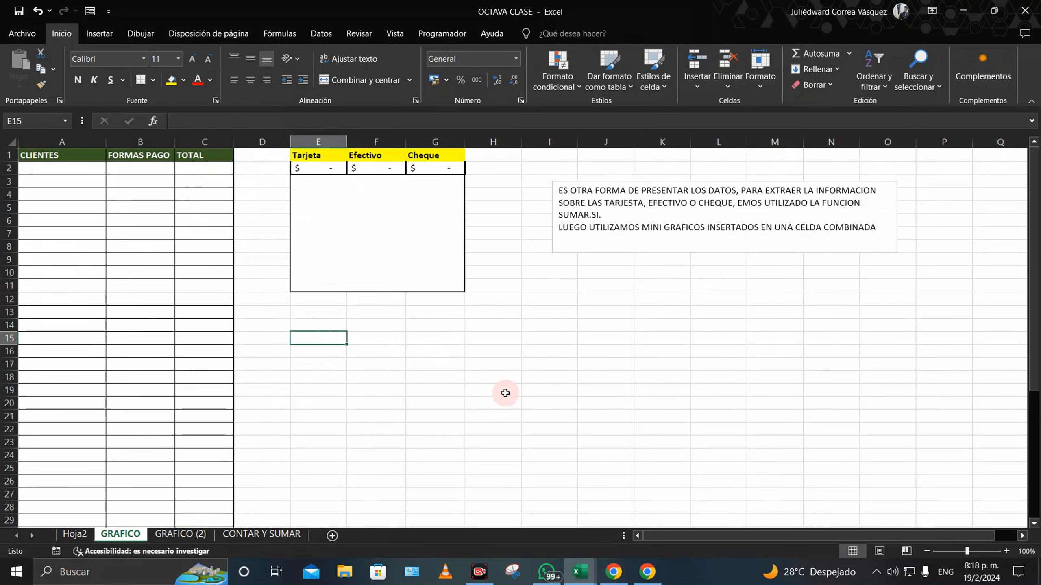
Step: Fix the GRAFICO note's typo so it reads 'HEMOS UTILIZADO', then select cell A2
click(435, 373)
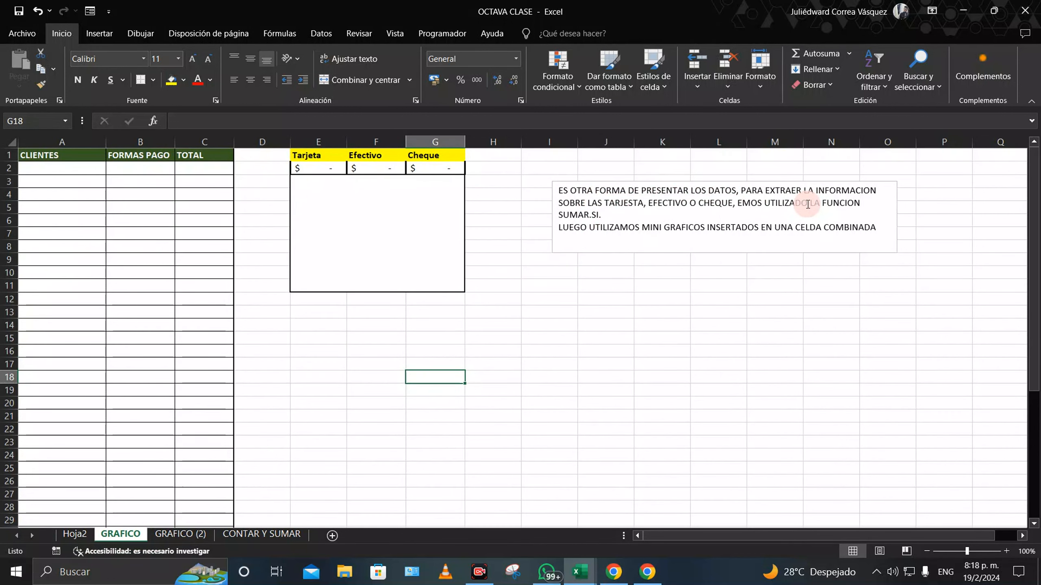
click(733, 207)
click(662, 285)
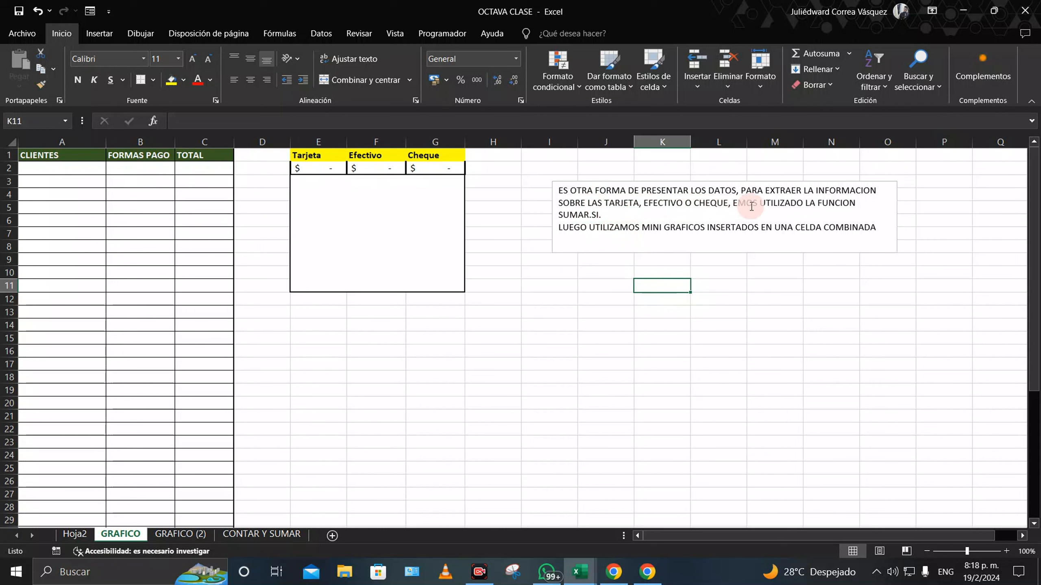
click(834, 205)
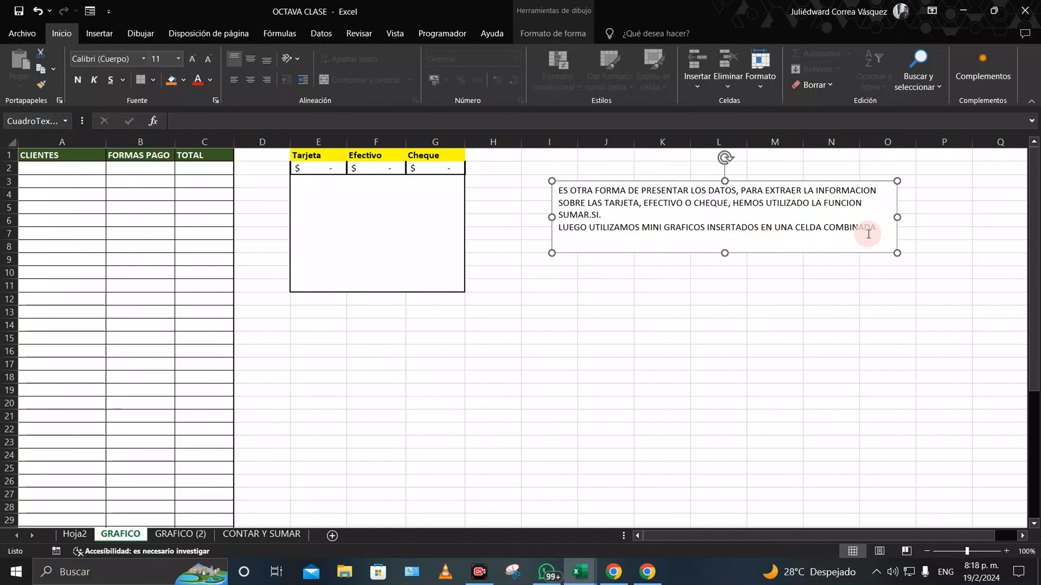
click(665, 350)
click(60, 174)
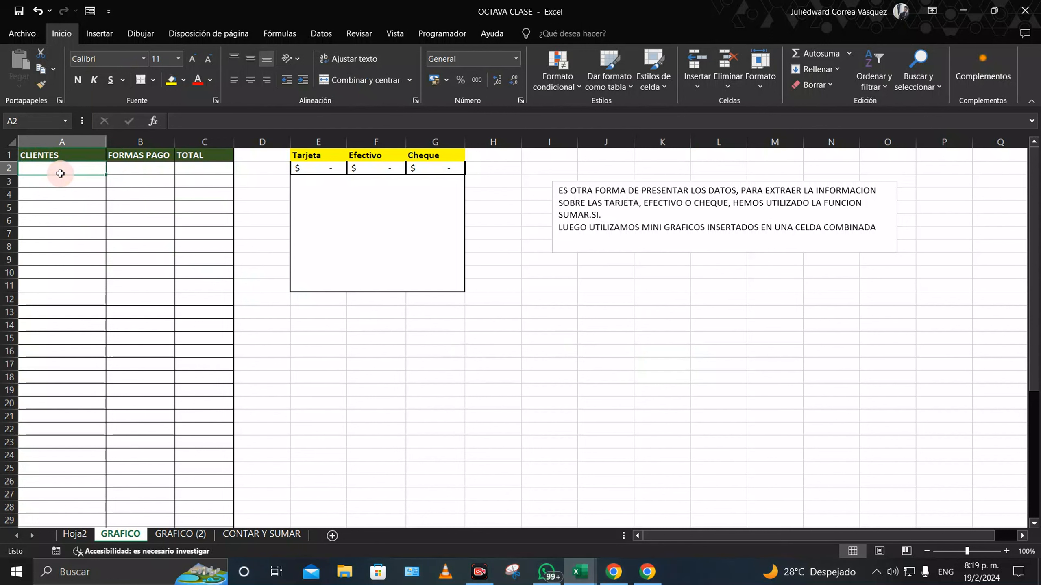
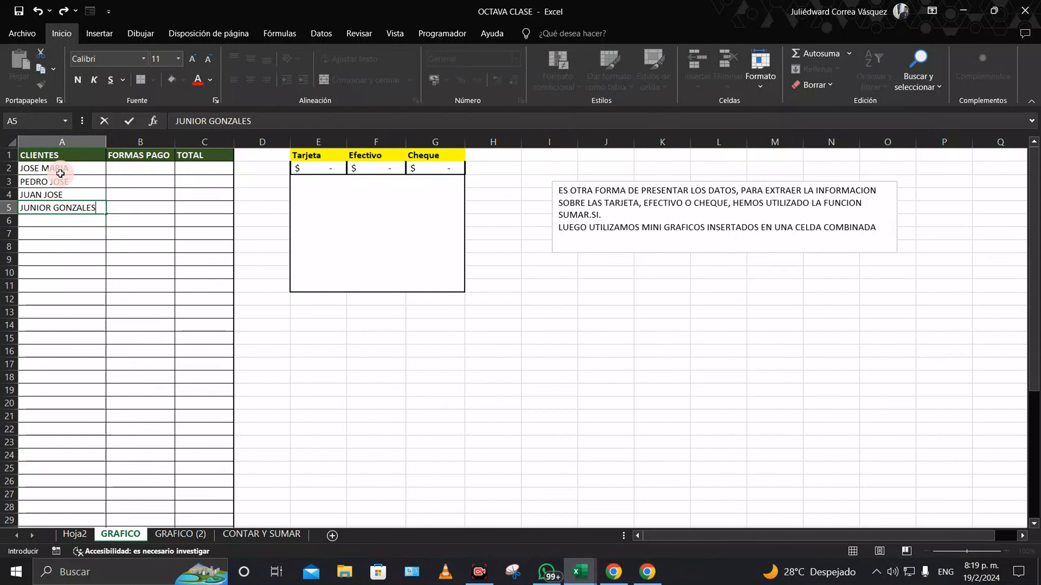
click(158, 167)
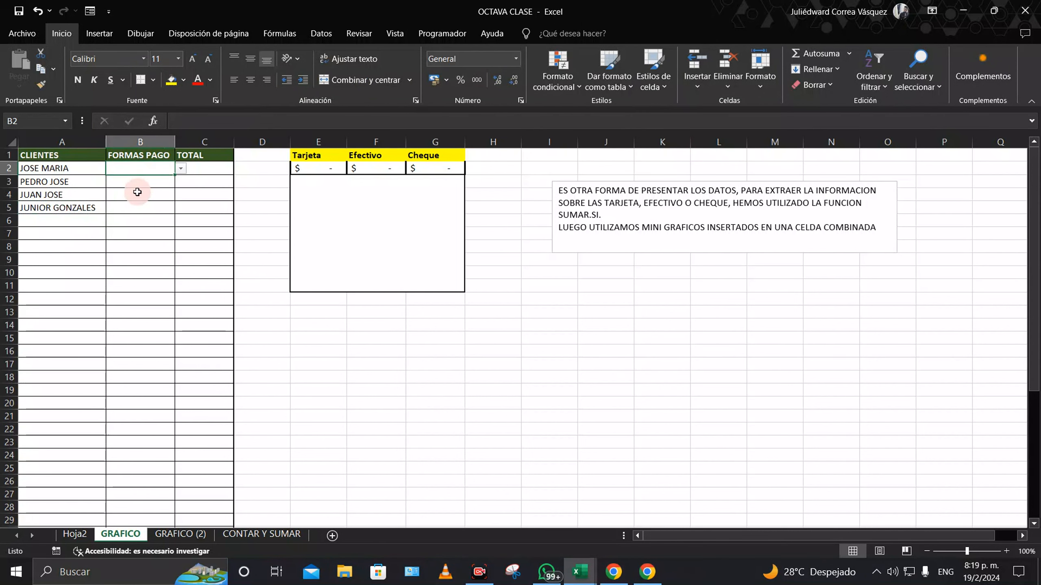
click(144, 185)
click(146, 194)
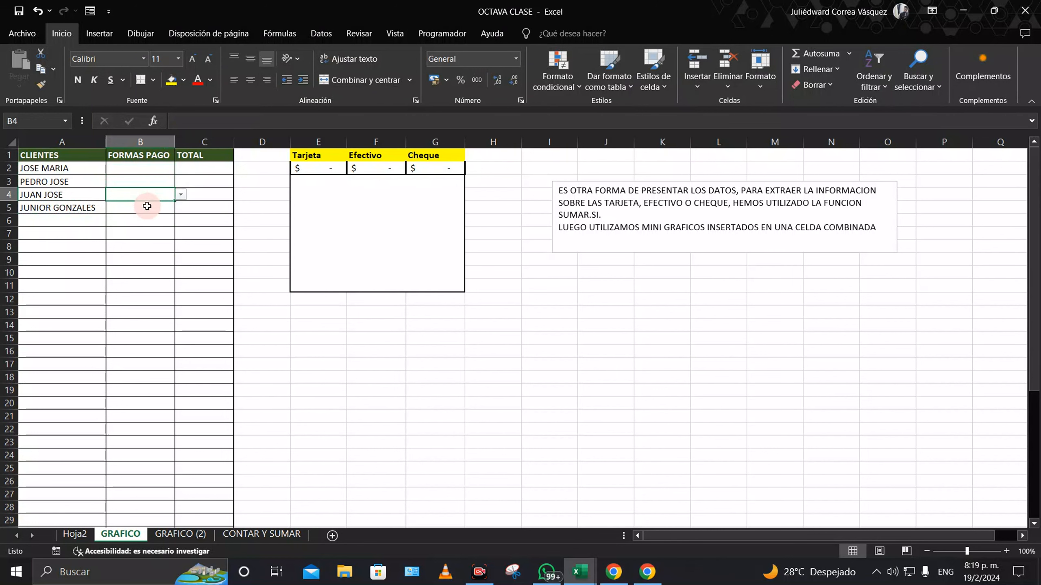
click(147, 208)
Step: Set the payment methods to Cheque for JOSE MARIA and Efectivo for PEDRO JOSE
click(157, 172)
click(181, 168)
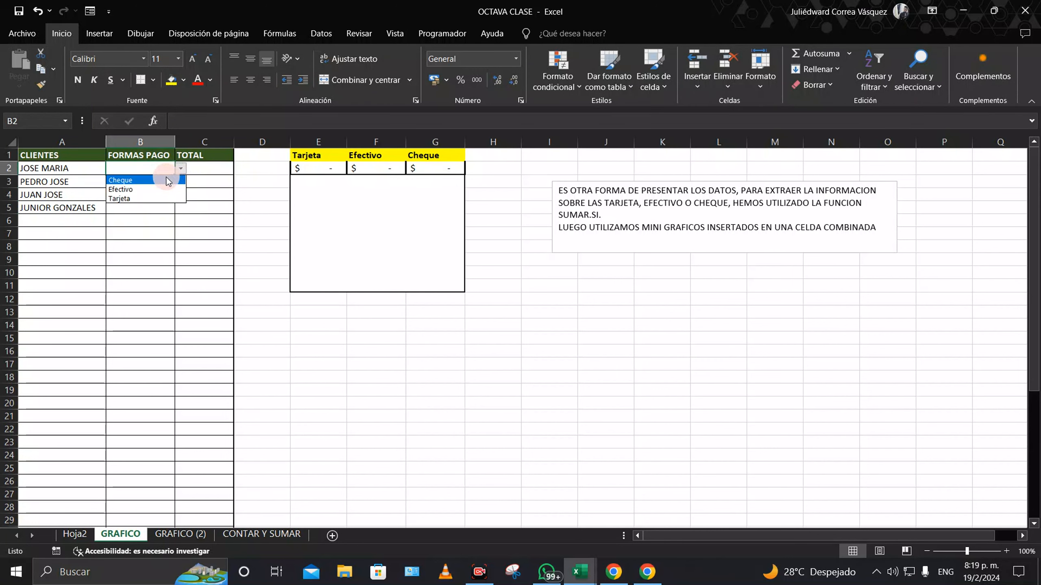
click(146, 182)
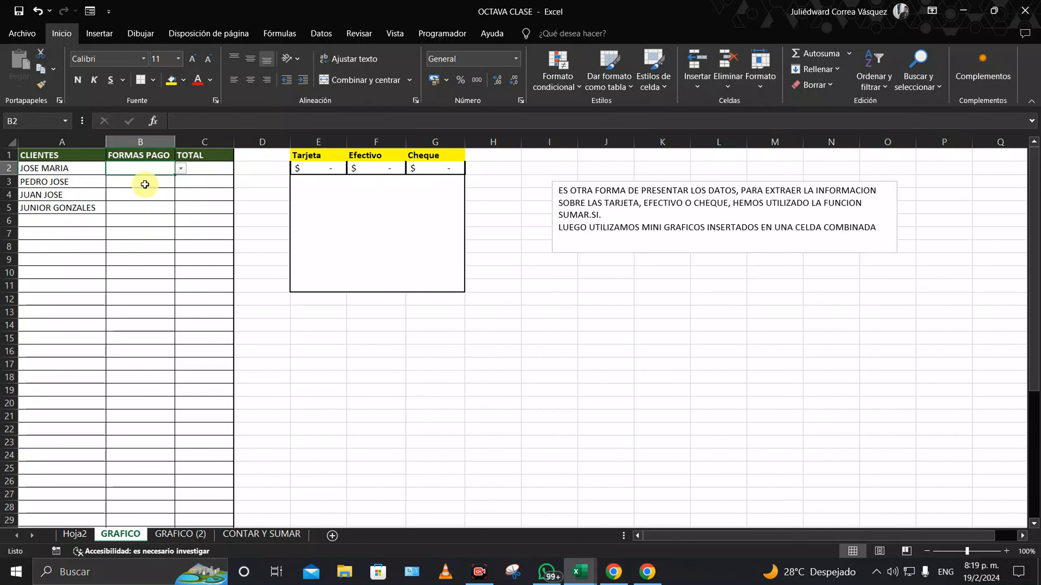
click(152, 182)
click(181, 182)
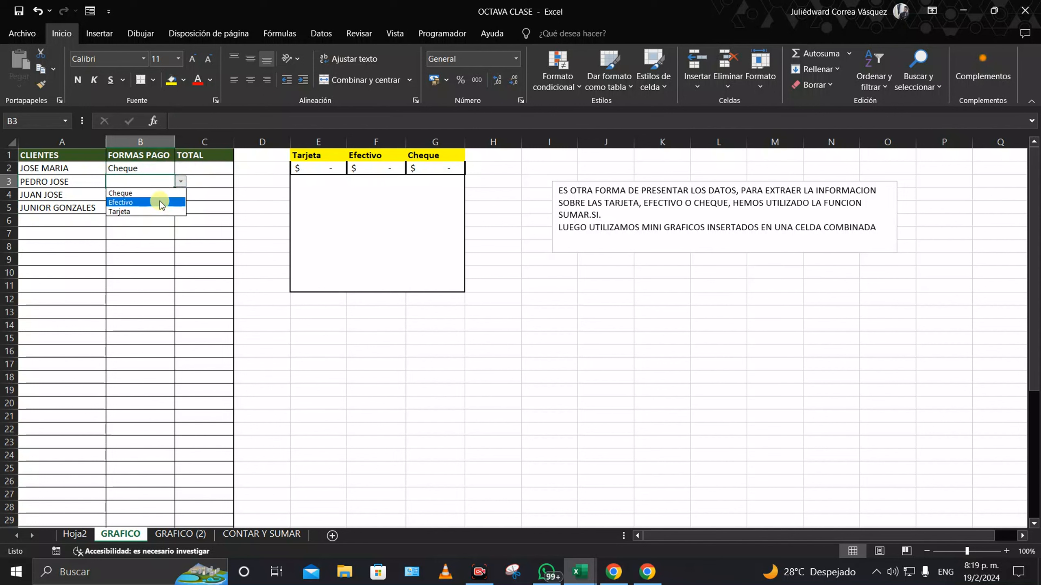
click(140, 198)
click(139, 198)
click(181, 194)
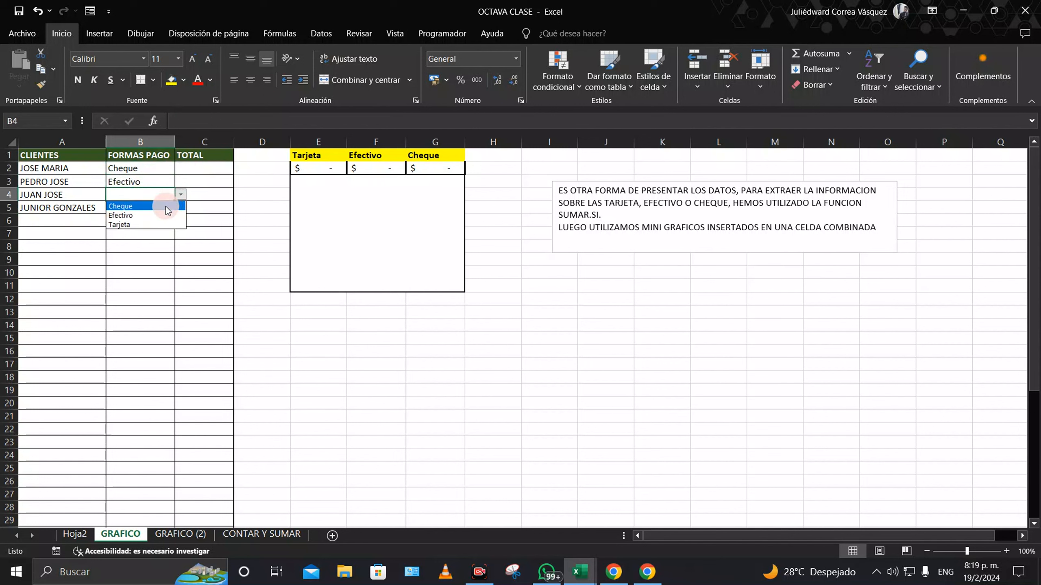
click(133, 225)
click(132, 205)
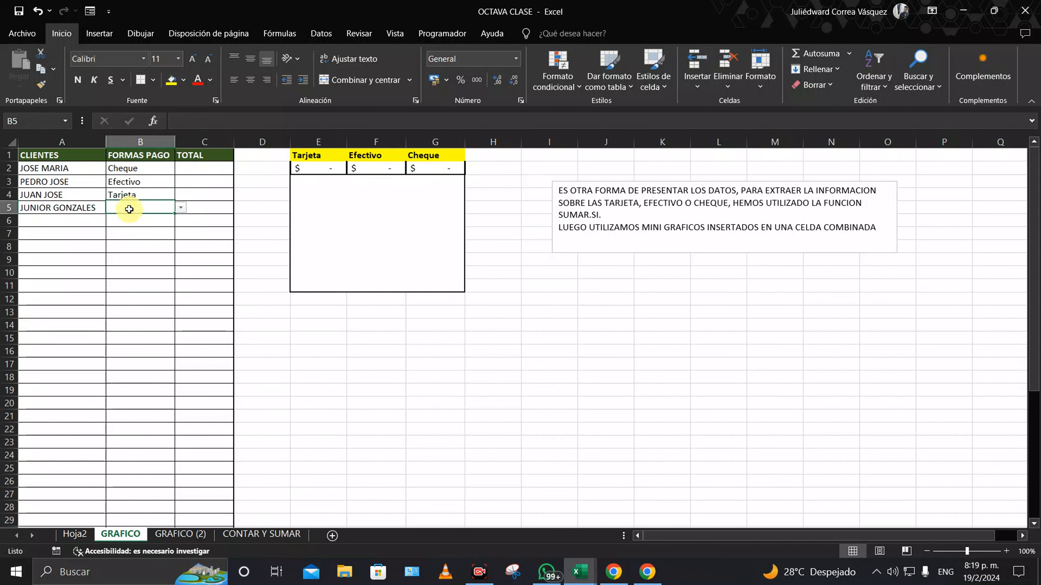
click(182, 207)
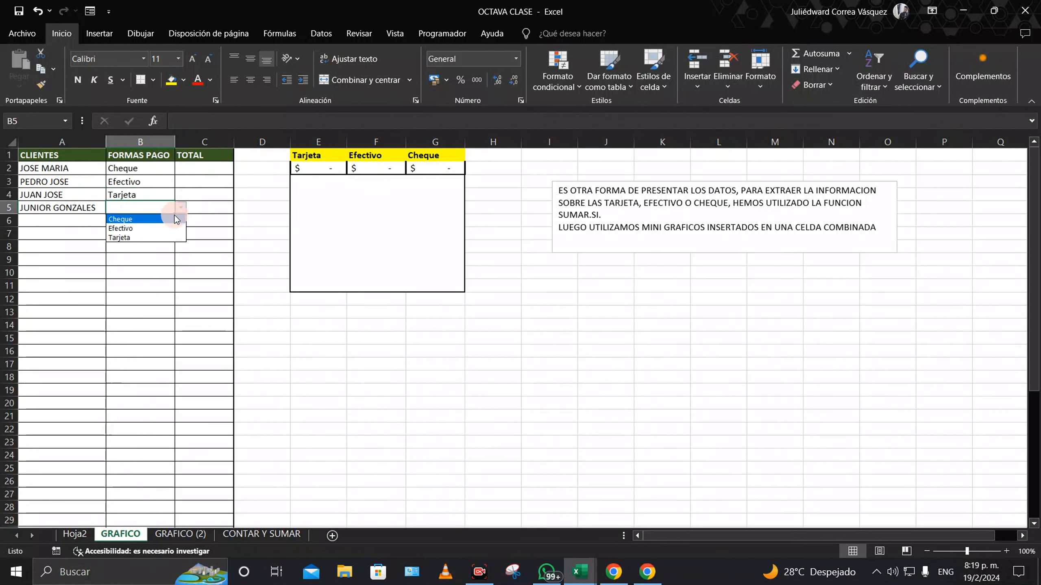
click(135, 229)
click(199, 168)
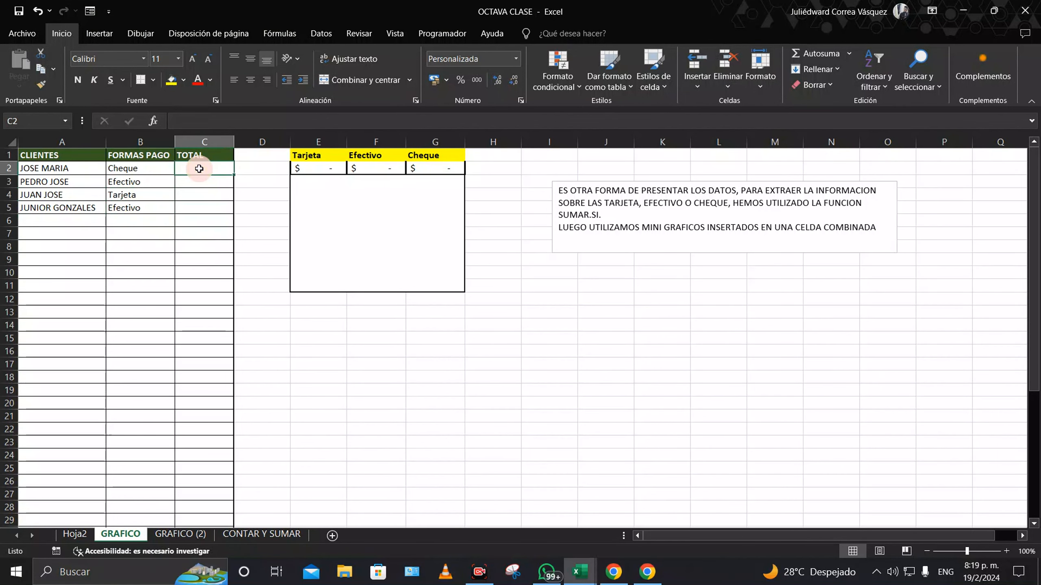
Step: Enter the totals 50,000, 10,000, 15,000 and 10,000 in C2:C5
text(5)
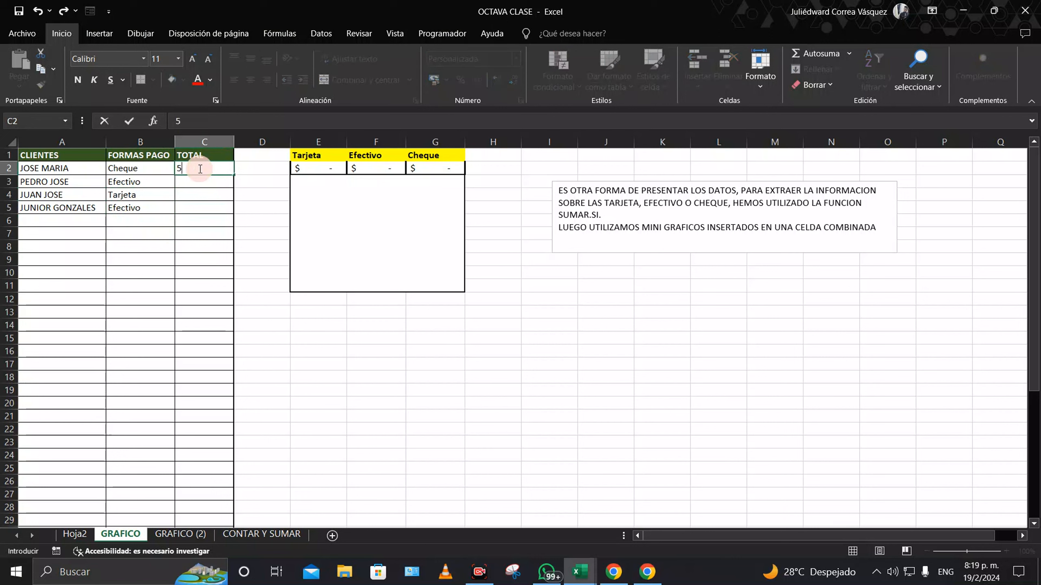
text(0000)
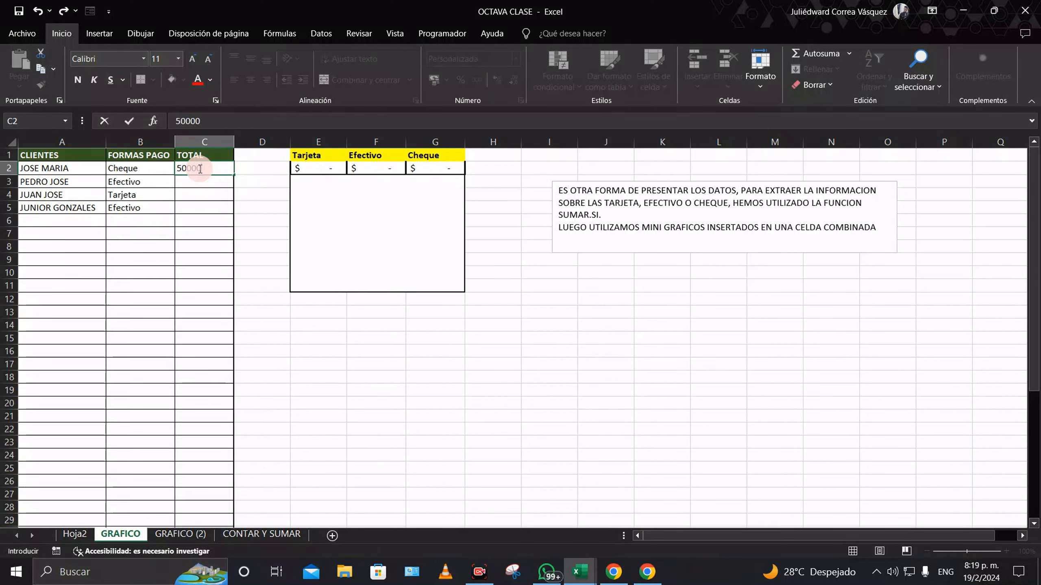
key(Return)
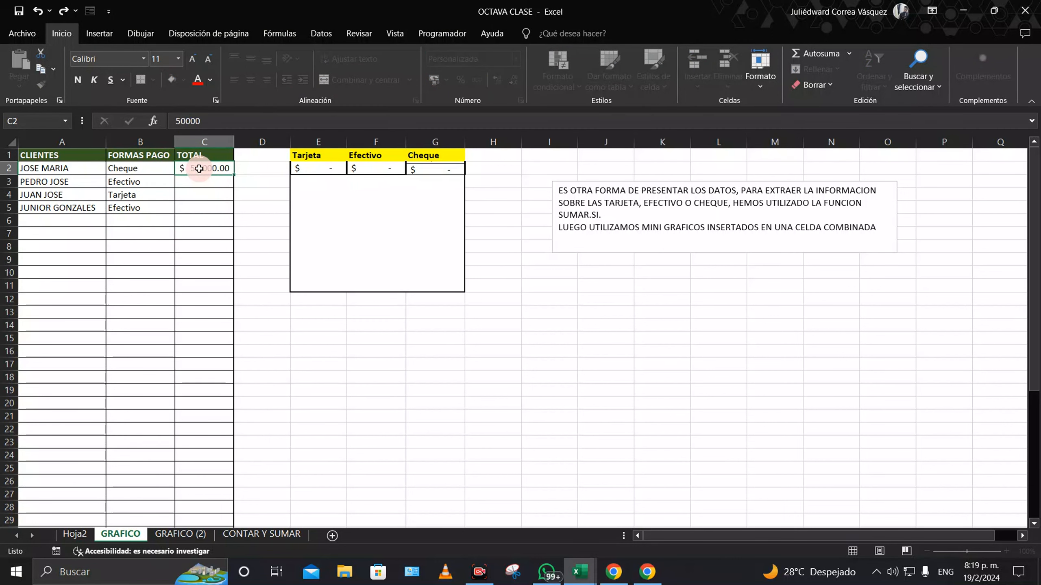
text(10000)
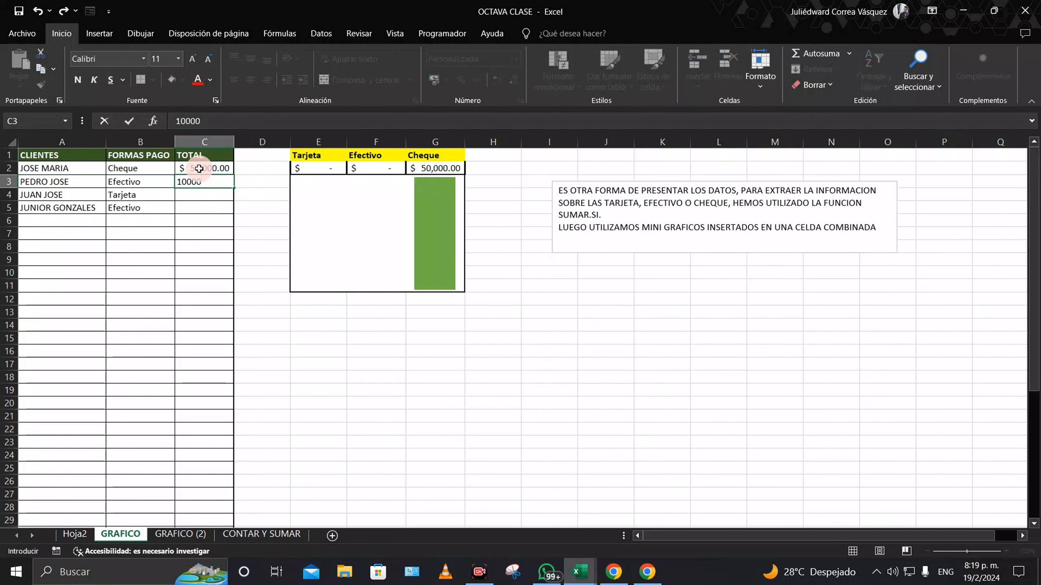
text(,000)
key(Return)
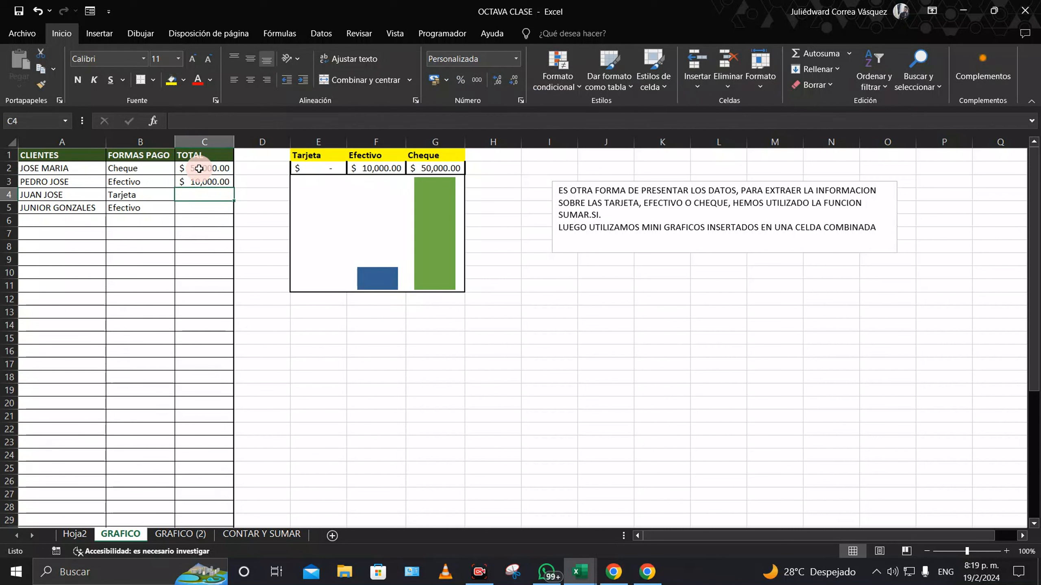
text(15000)
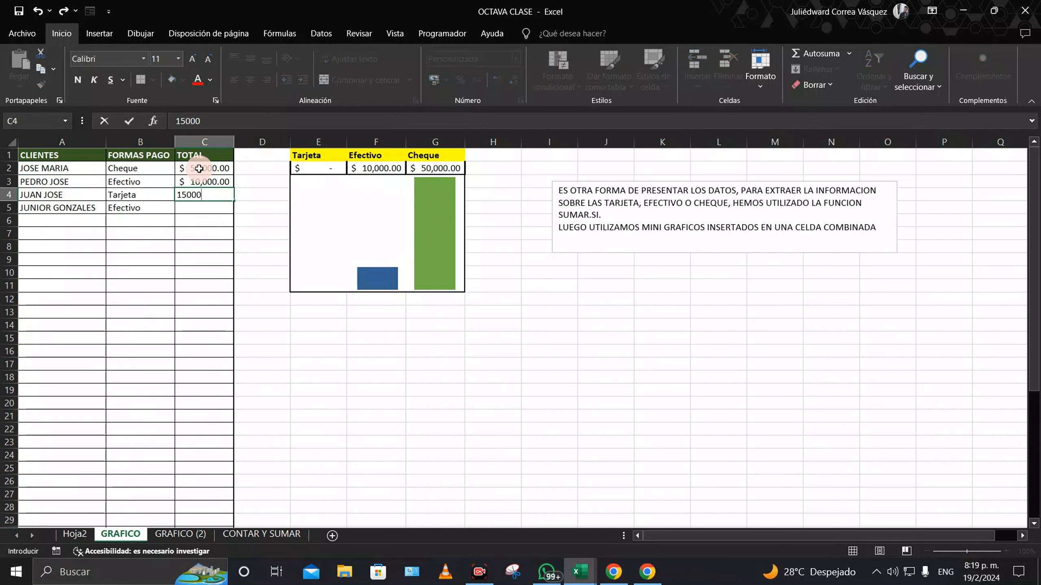
key(Return)
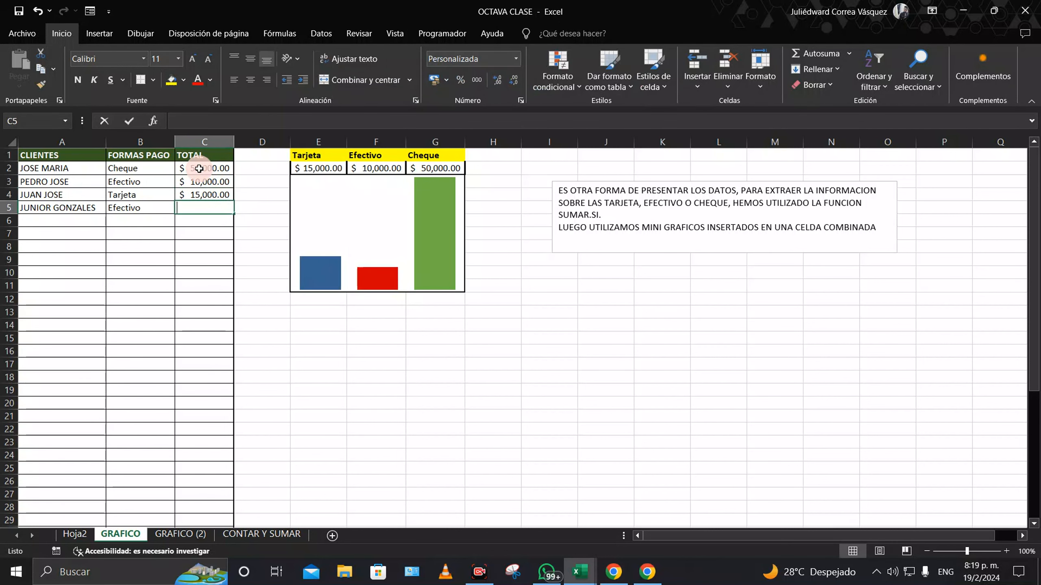
text(10000)
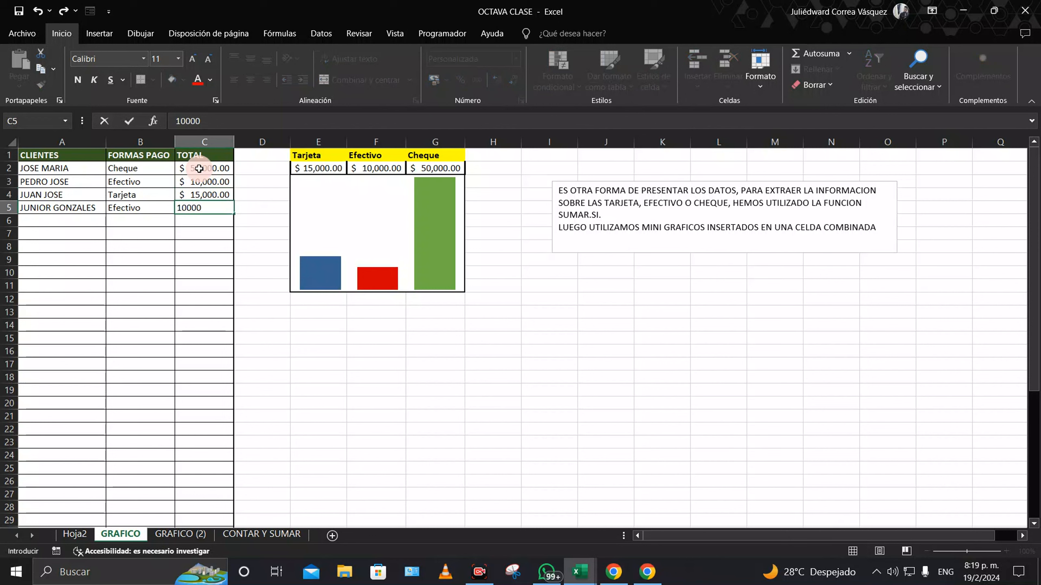
key(Return)
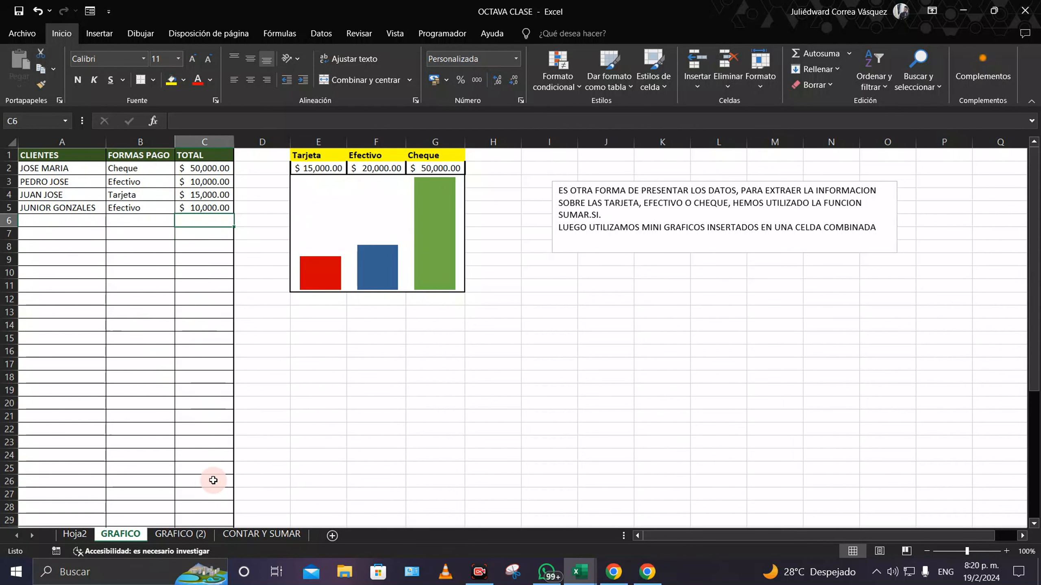
Step: Inspect the SUMAR.SI formula behind the Tarjeta total on the GRAFICO sheet
click(193, 533)
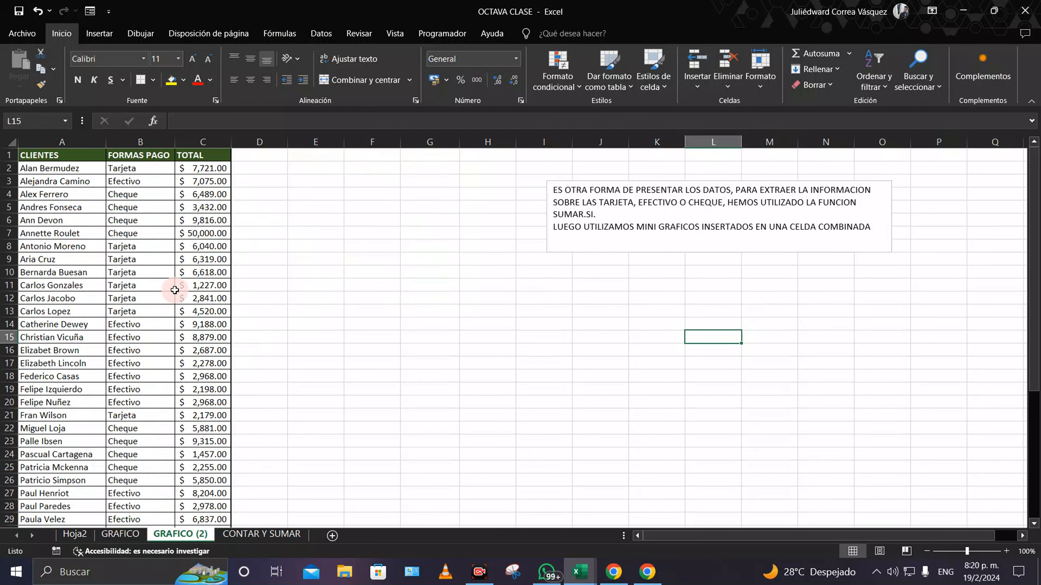
click(133, 533)
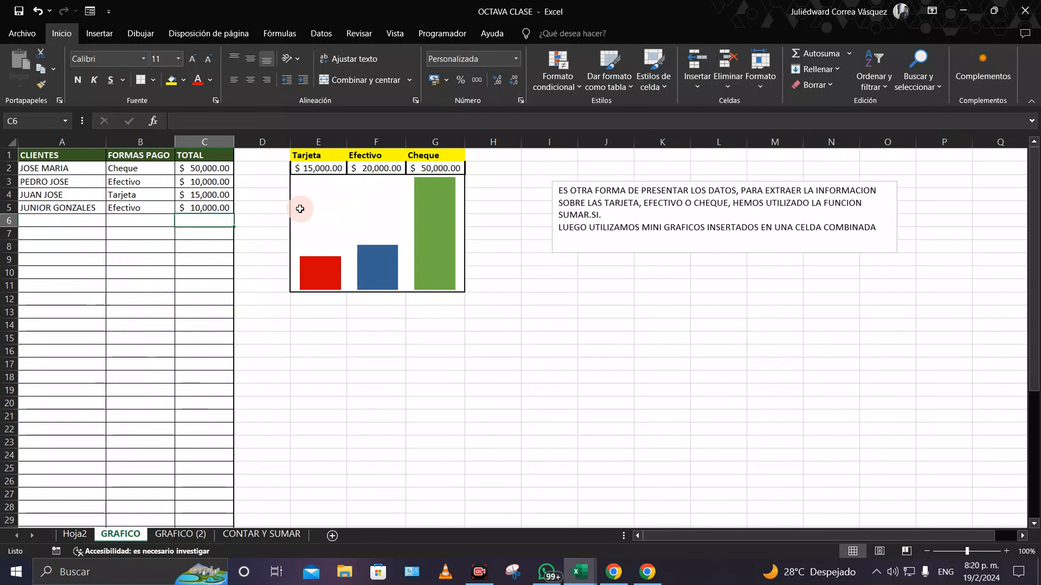
click(333, 169)
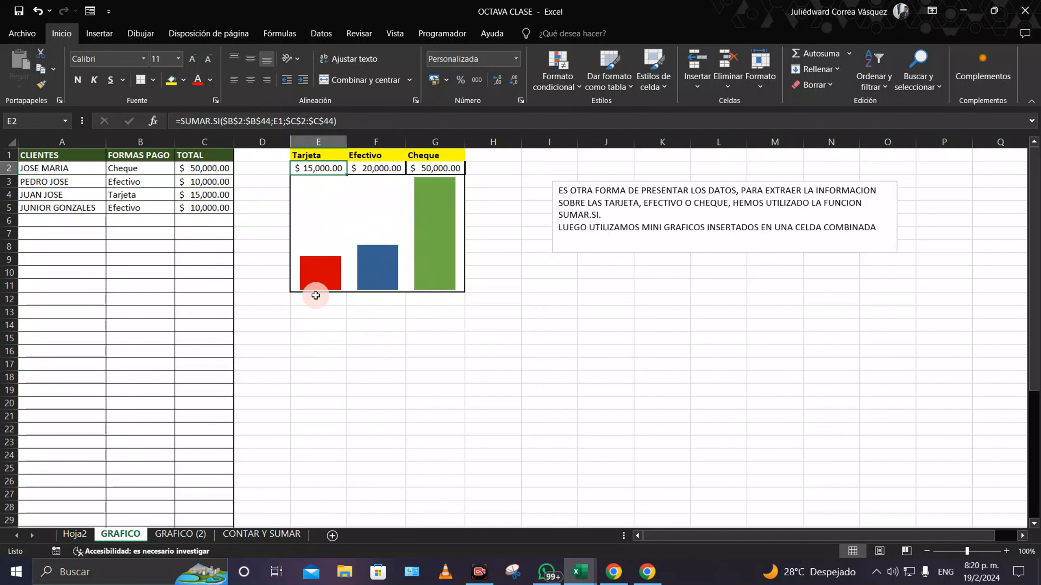
click(180, 533)
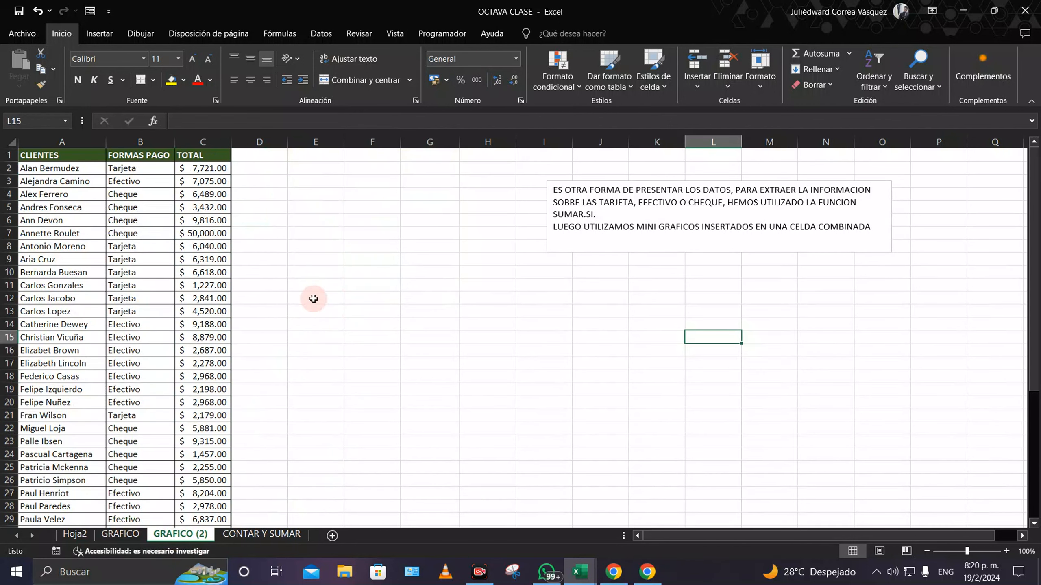
Step: On GRAFICO (2), enter the headers Tarjeta, Efectivo and Cheque in E2:G2
click(314, 169)
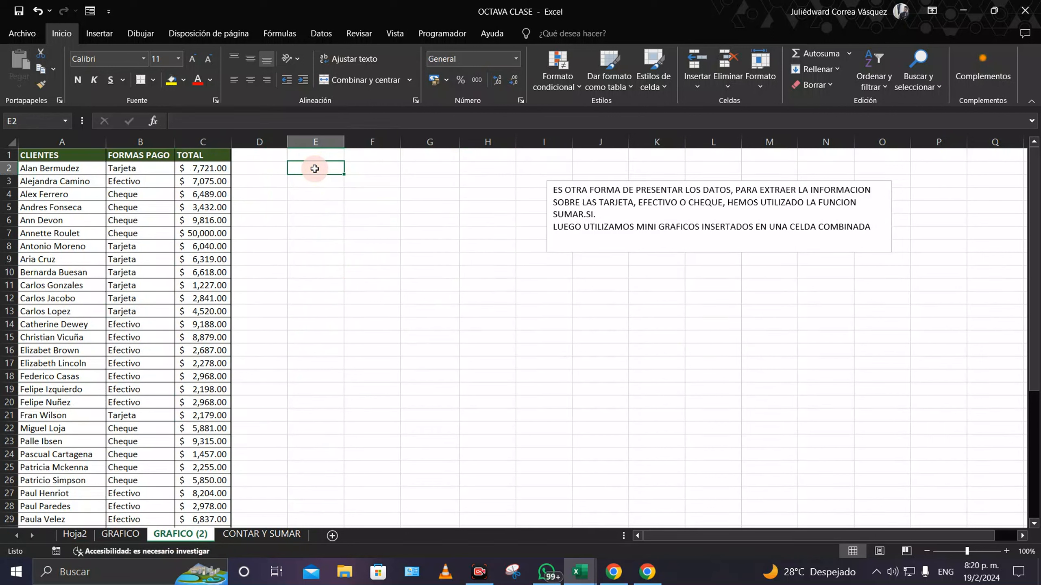
text(Tarjeta)
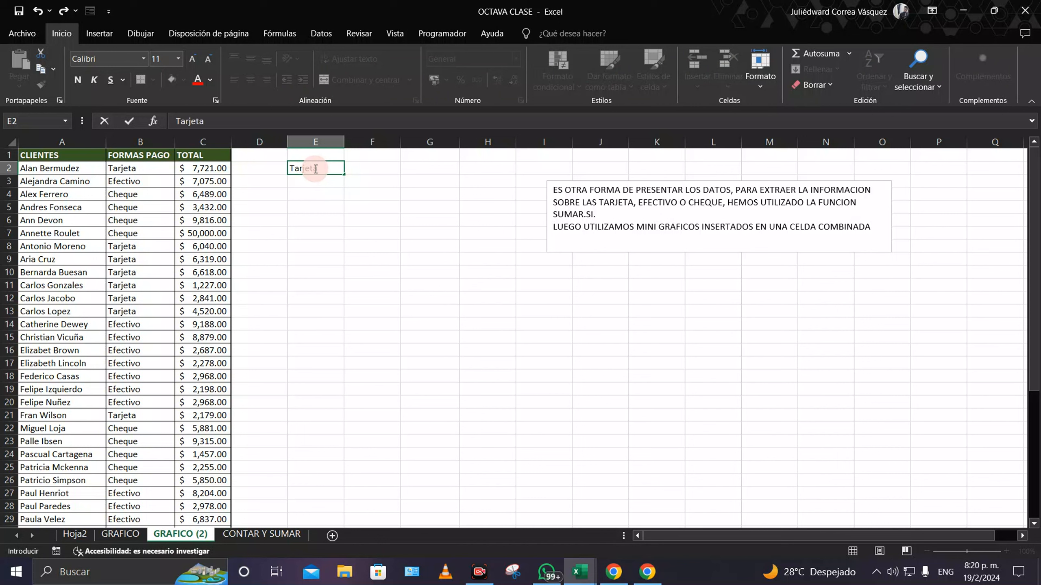
key(Tab)
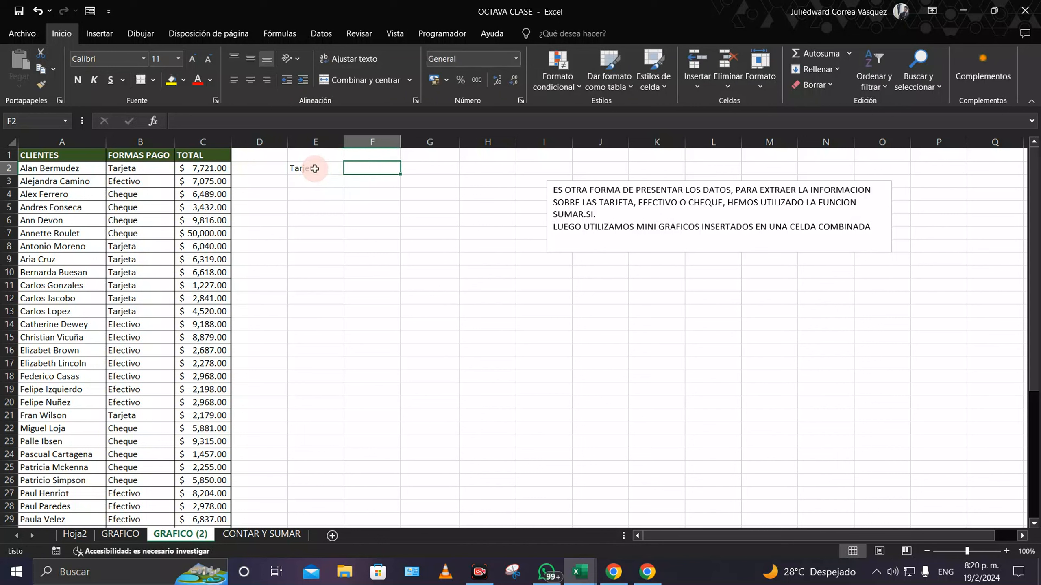
text(Efectivo)
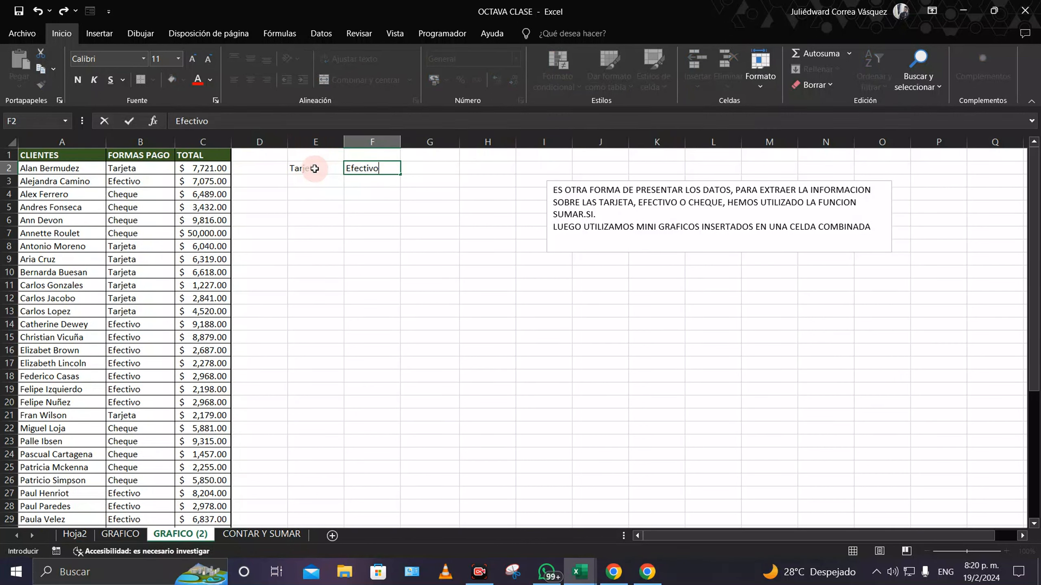
key(Tab)
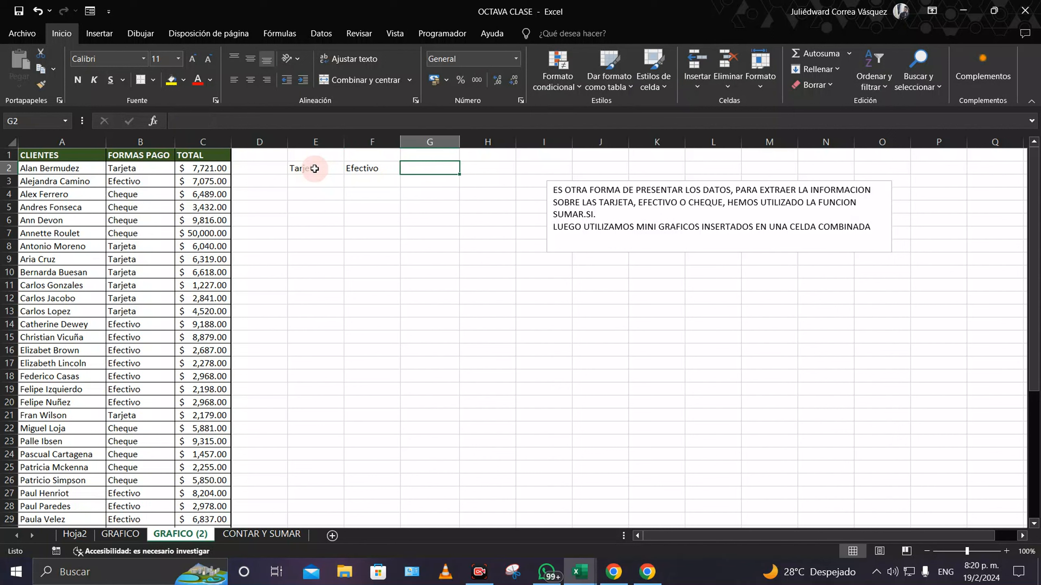
text(Cheque)
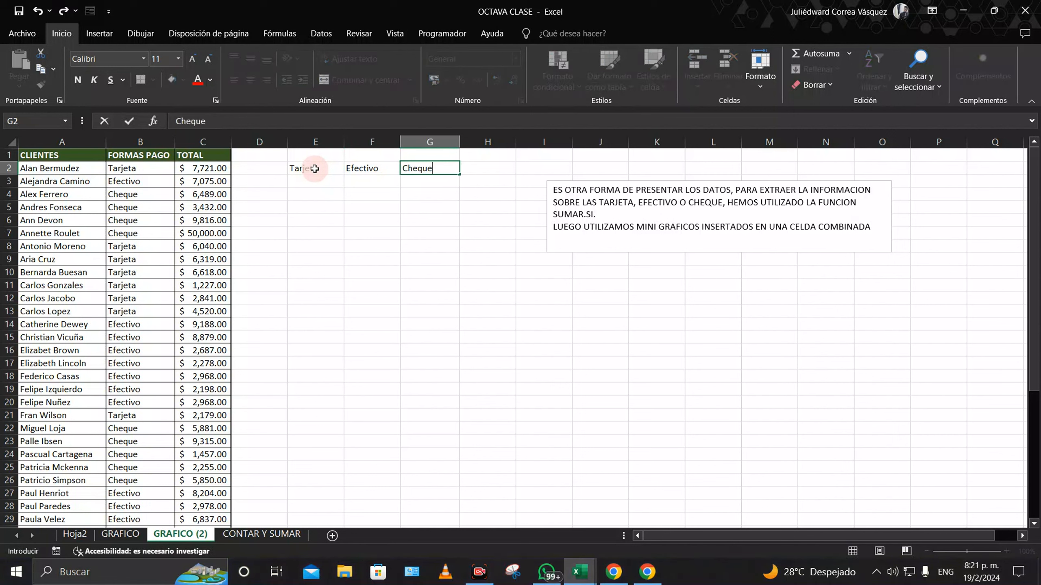
click(333, 218)
click(313, 169)
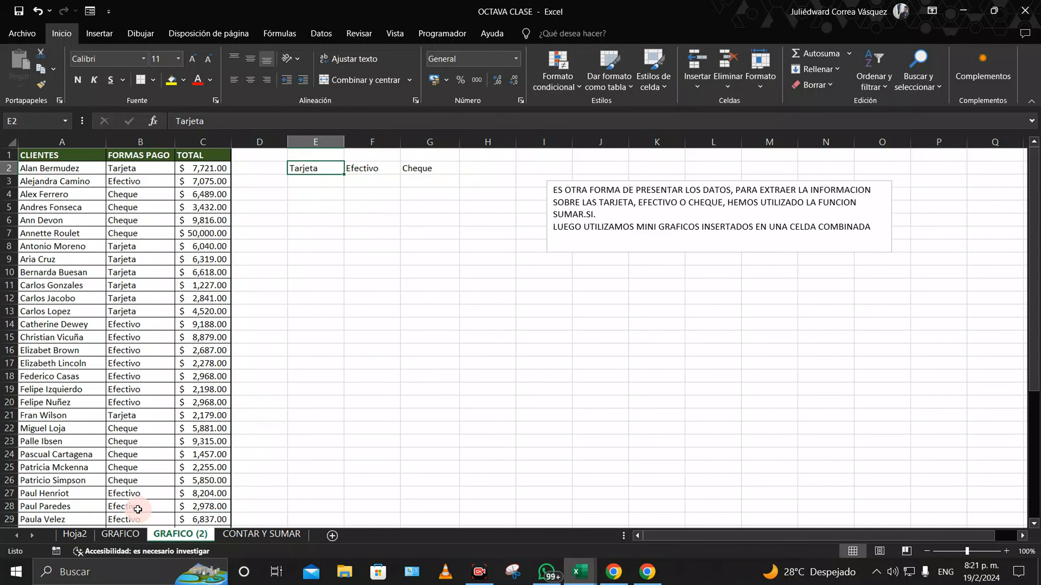
Step: Review the Efectivo and Cheque total formulas on GRAFICO, then move to the CONTAR Y SUMAR sheet
click(120, 533)
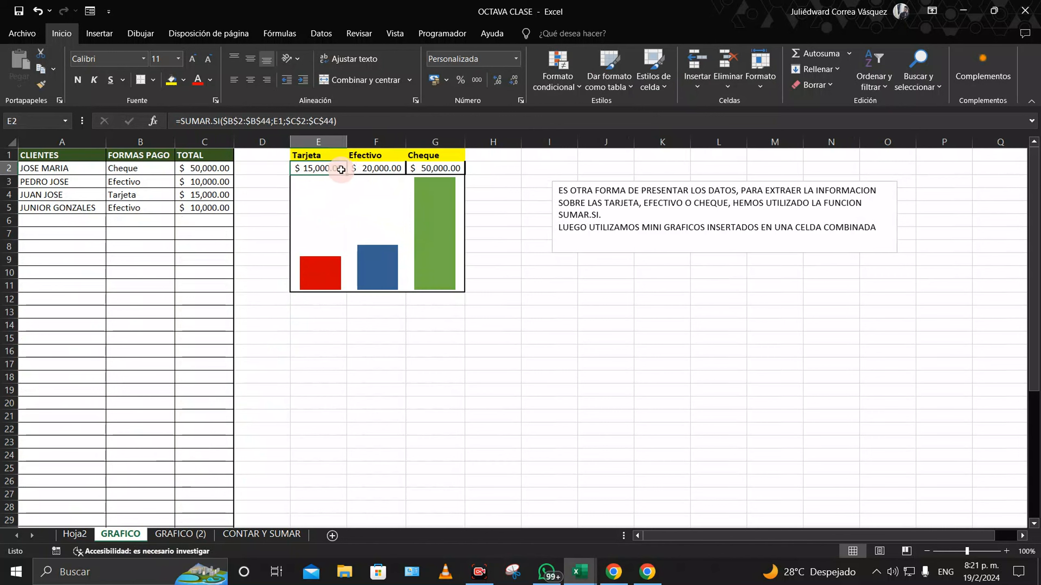
click(383, 167)
click(426, 168)
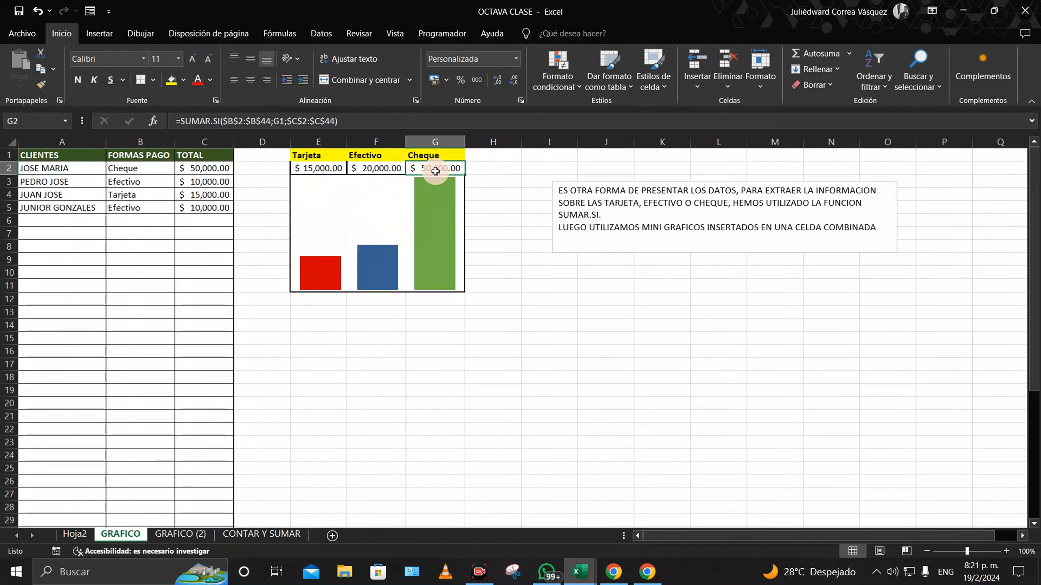
click(323, 168)
click(200, 533)
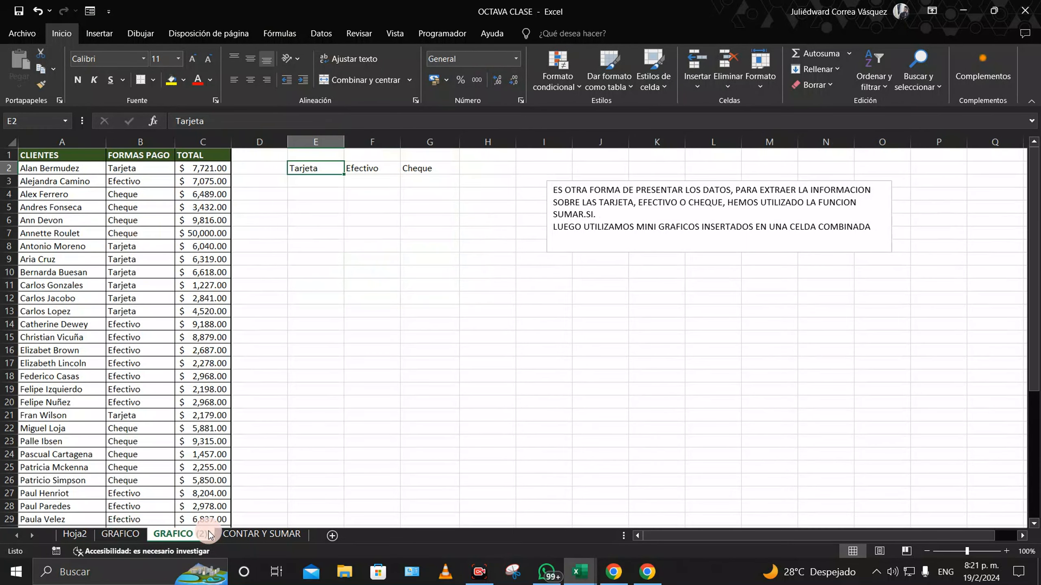
click(263, 533)
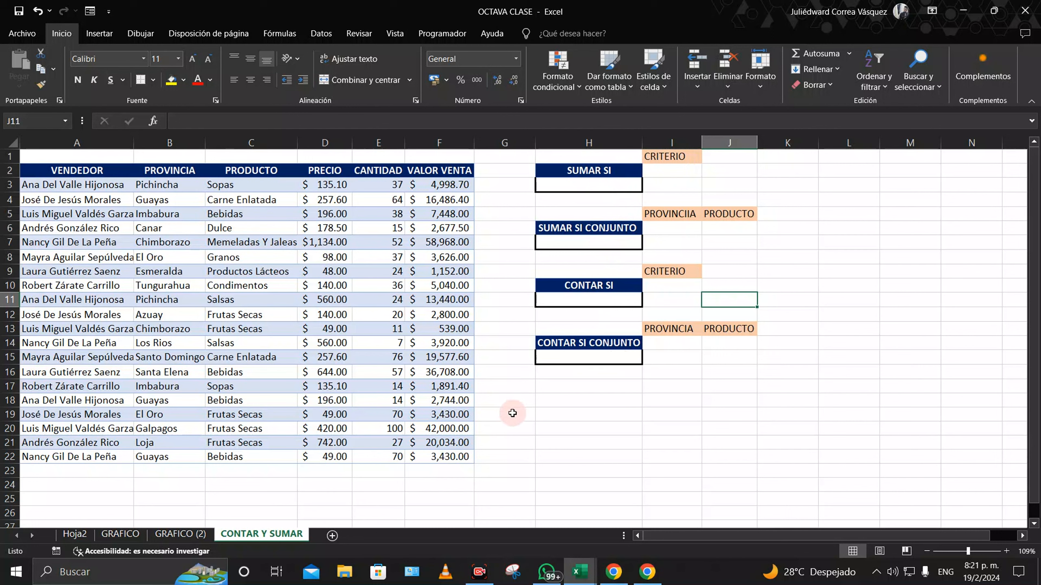
Step: Enter =SUMAR.SI(C3:C22;I2;F3:F22) in H3 to sum VALOR VENTA by the product in I2
click(584, 184)
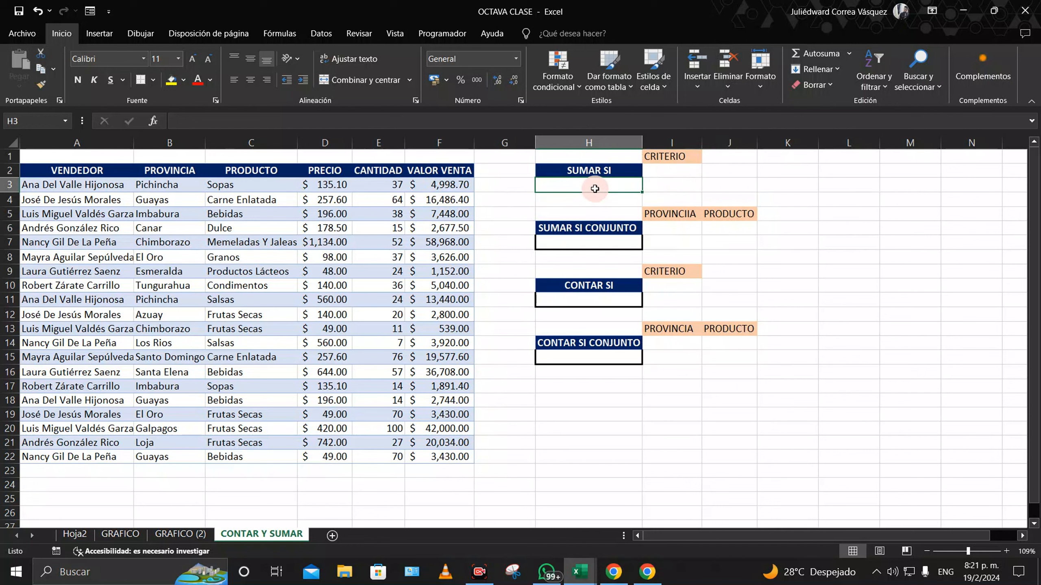
text(=sumar)
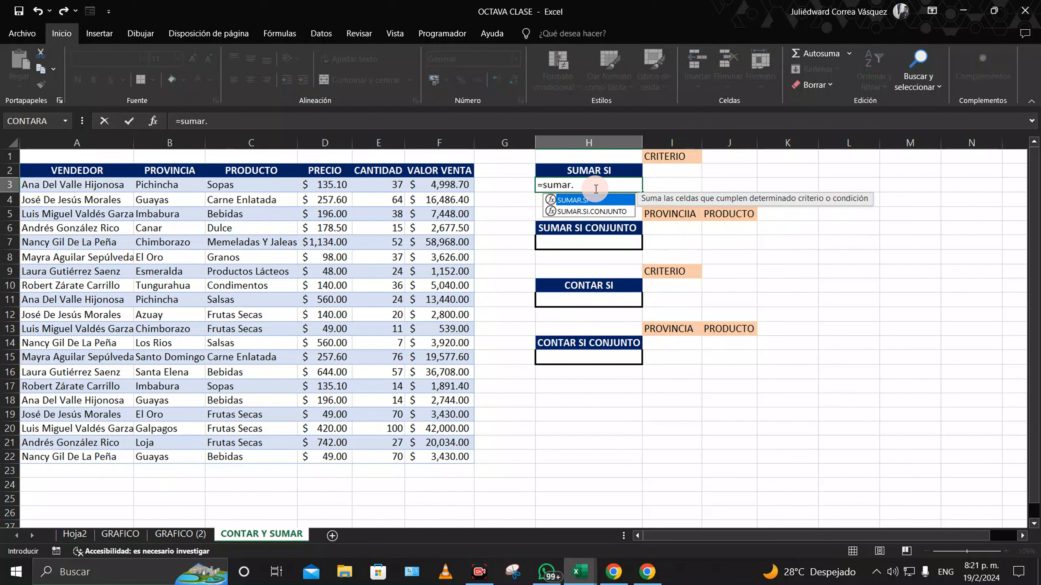
text(.si()
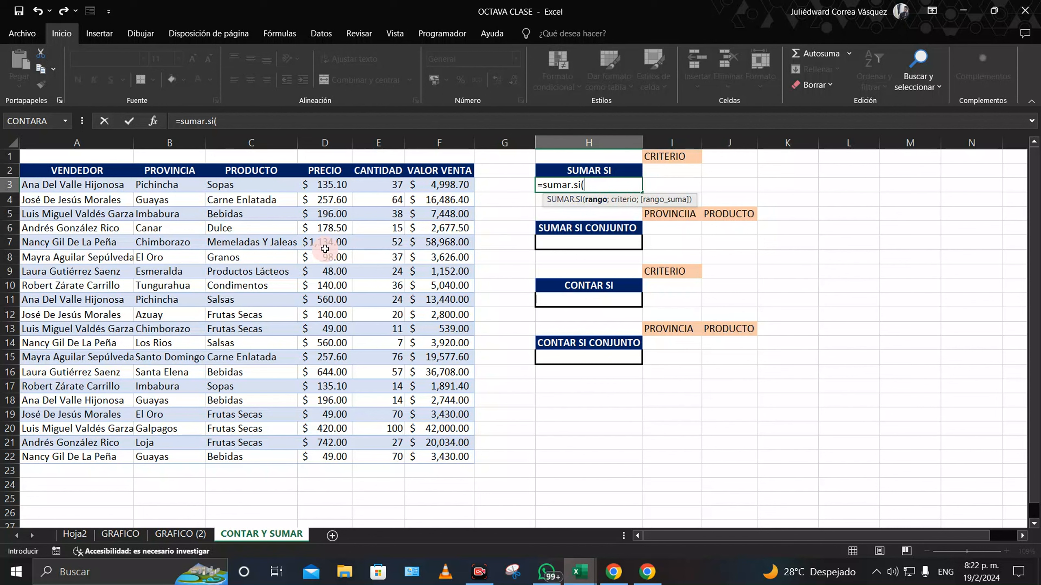
drag(257, 186, 274, 458)
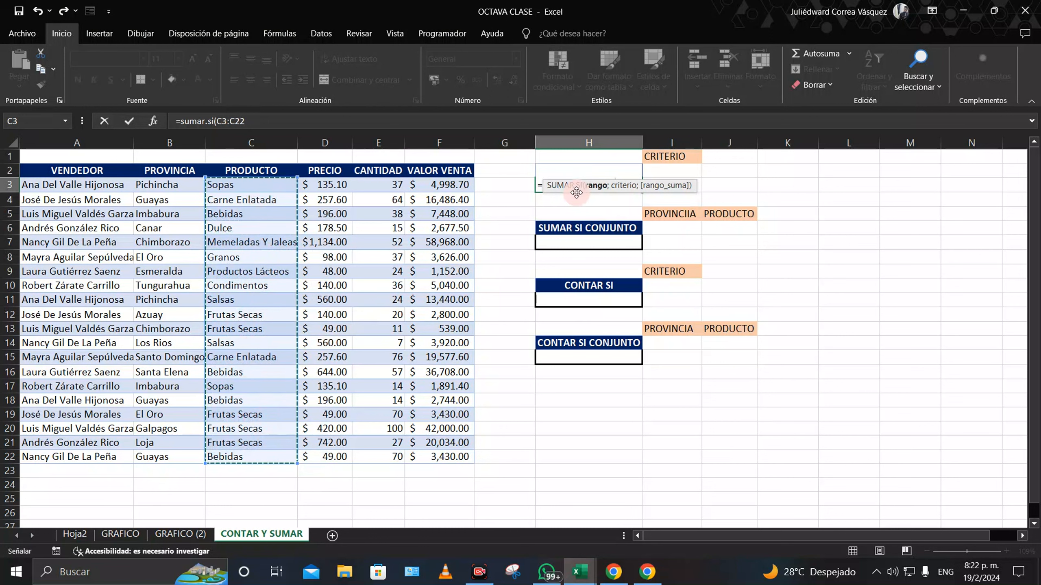
click(283, 123)
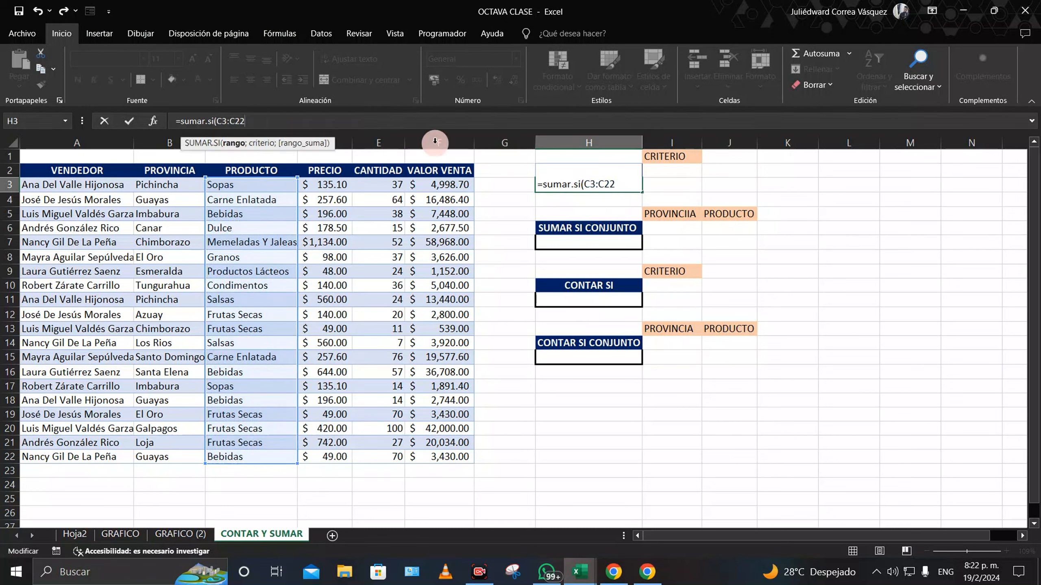
click(632, 187)
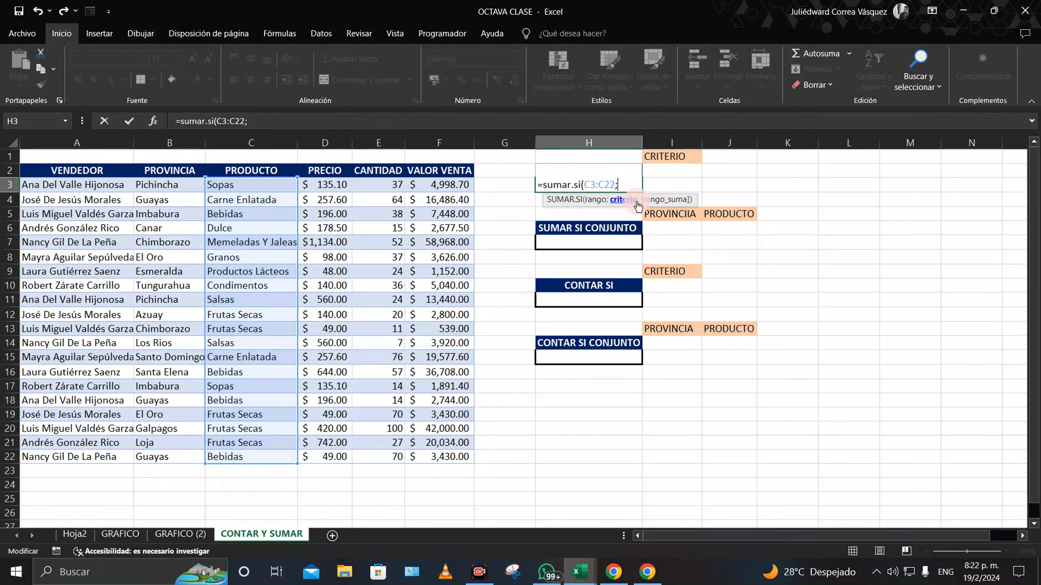
click(668, 172)
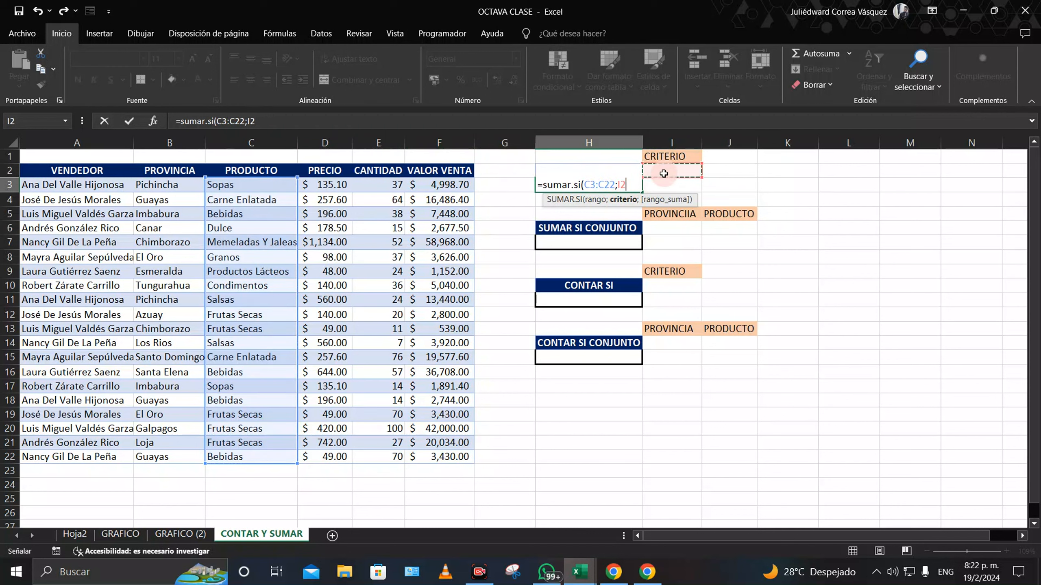
text(;)
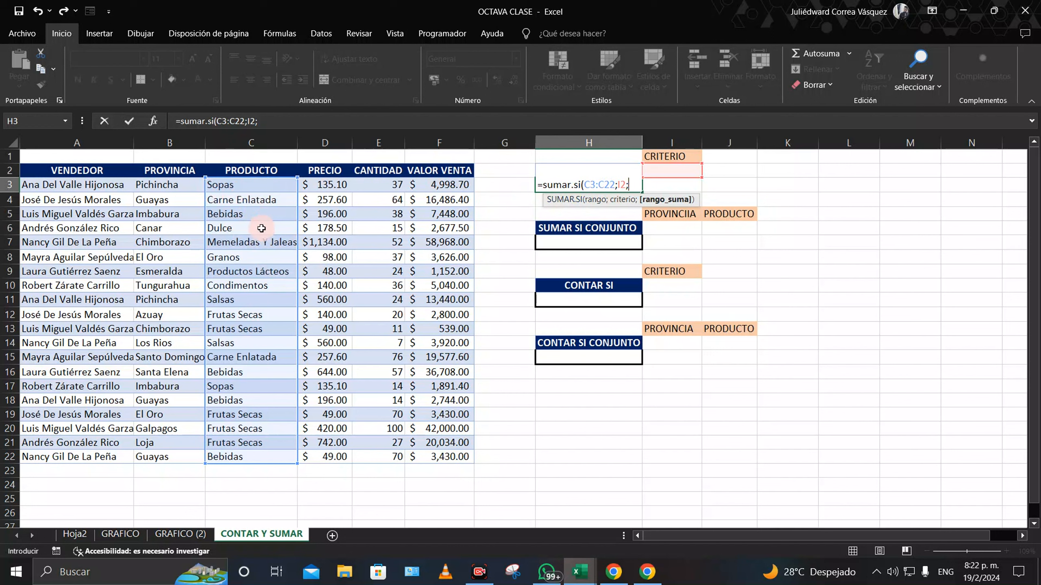
drag(445, 182, 435, 457)
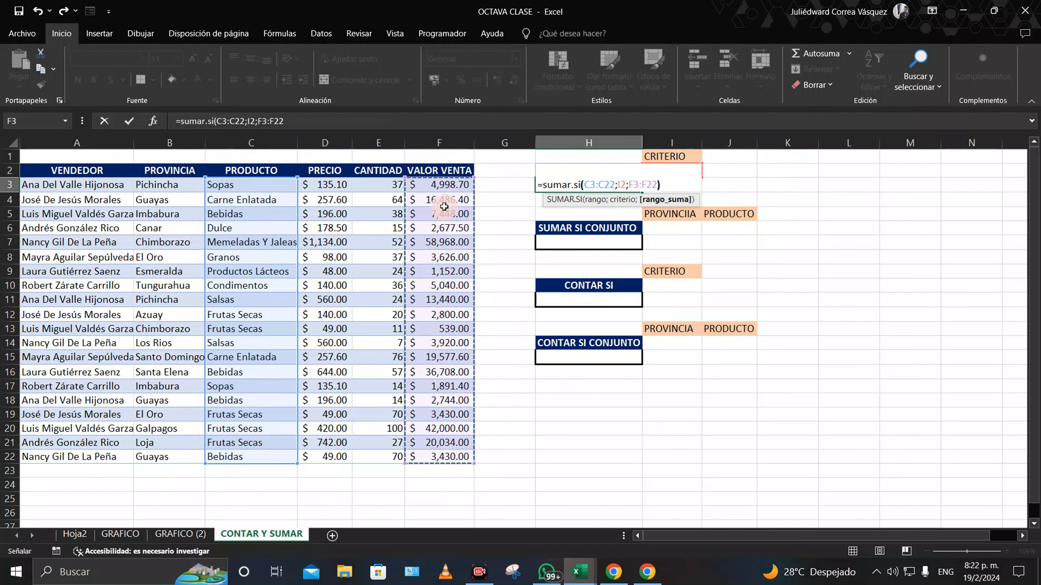
text())
key(Return)
Step: Test Sopas as the I2 criterion for the H3 total, undoing an accidental format copy
click(586, 179)
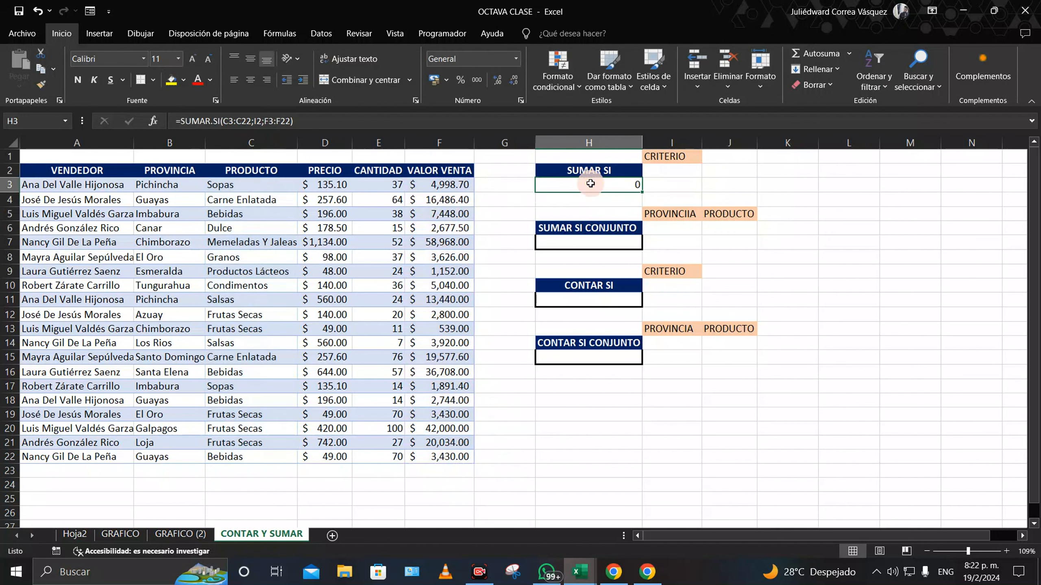
click(658, 174)
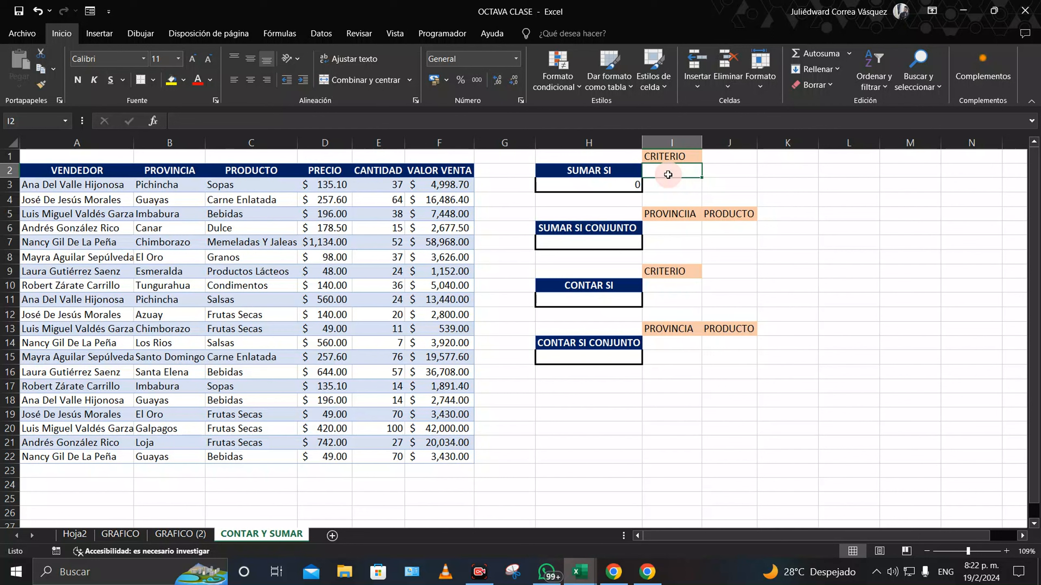
text(sO)
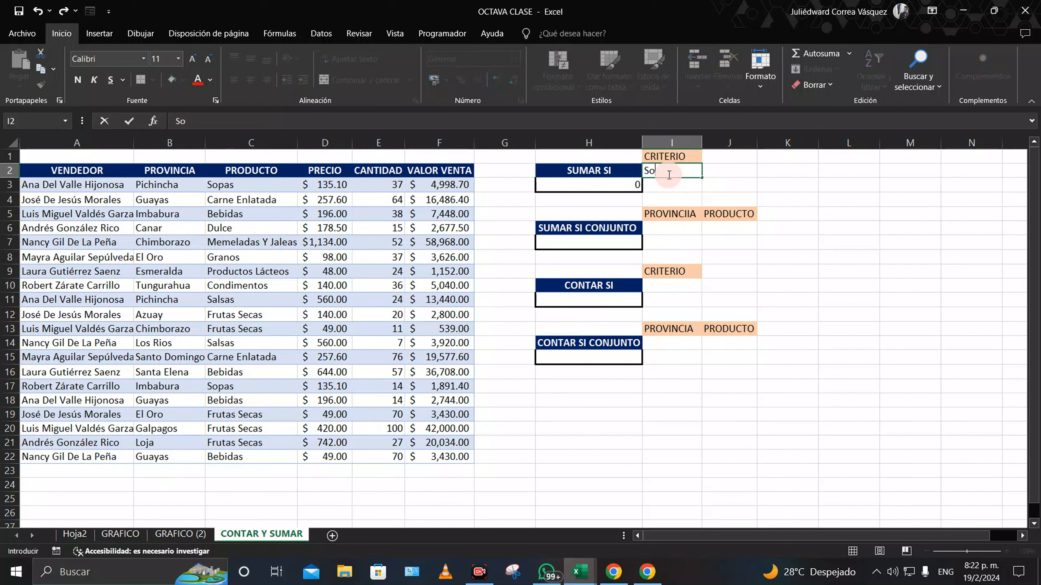
key(Return)
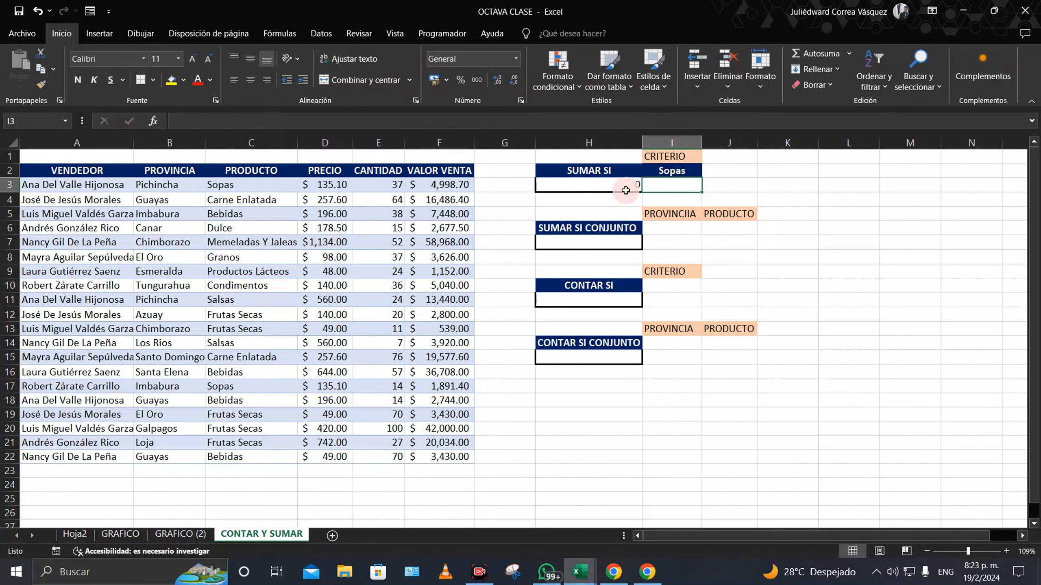
click(639, 183)
click(668, 171)
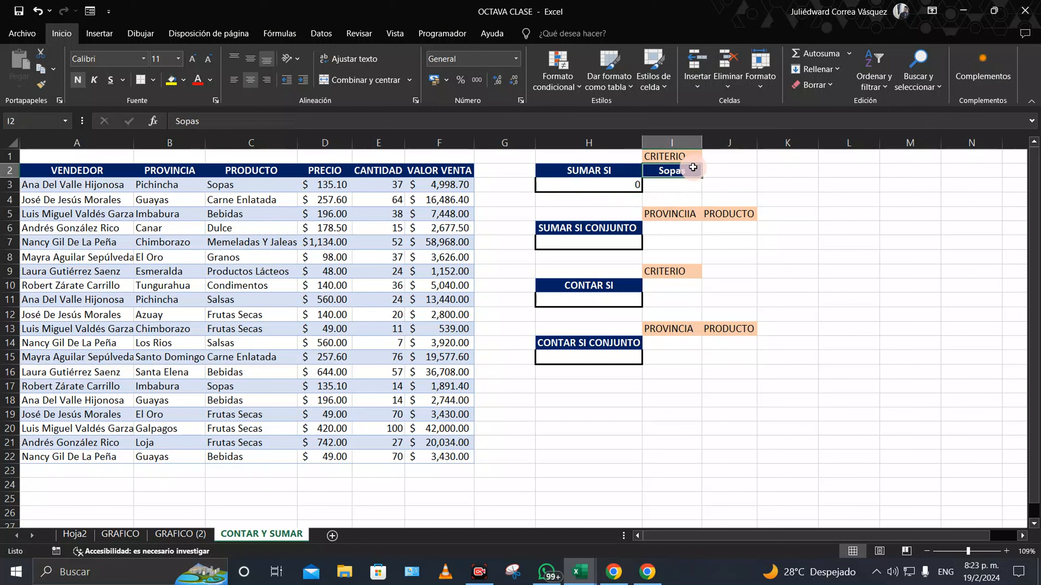
click(222, 185)
click(41, 83)
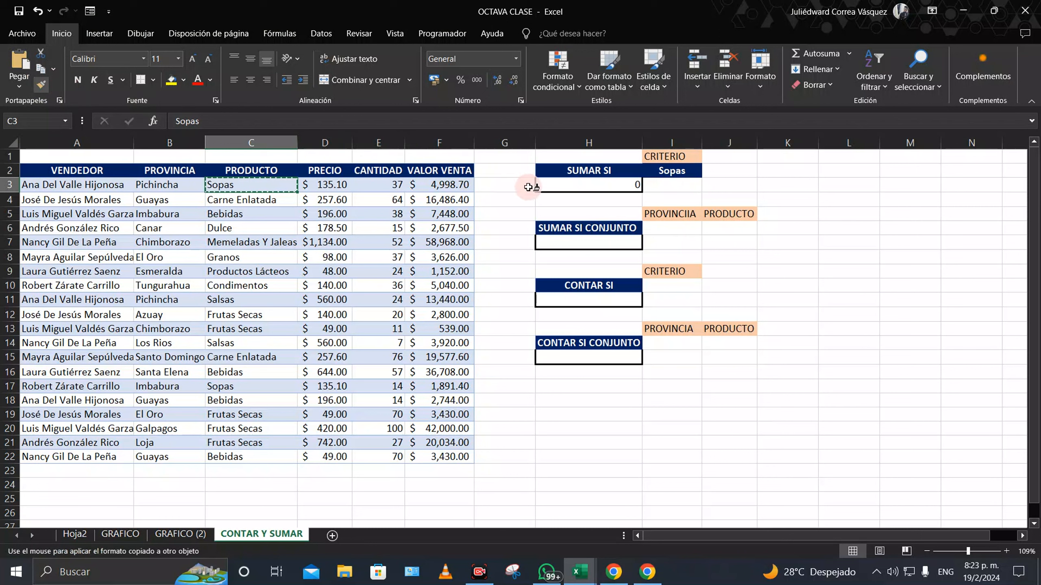
click(670, 169)
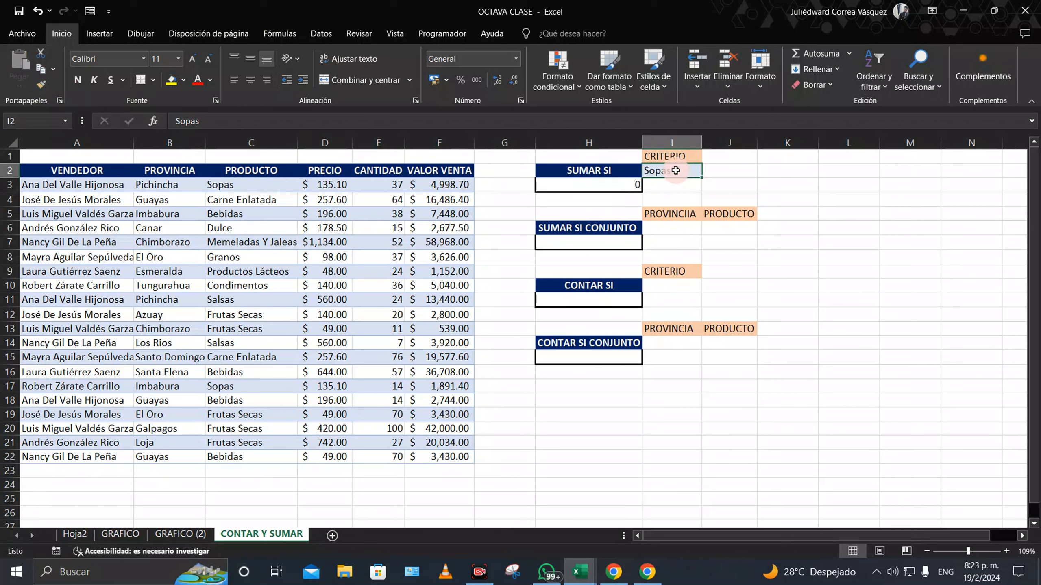
click(38, 11)
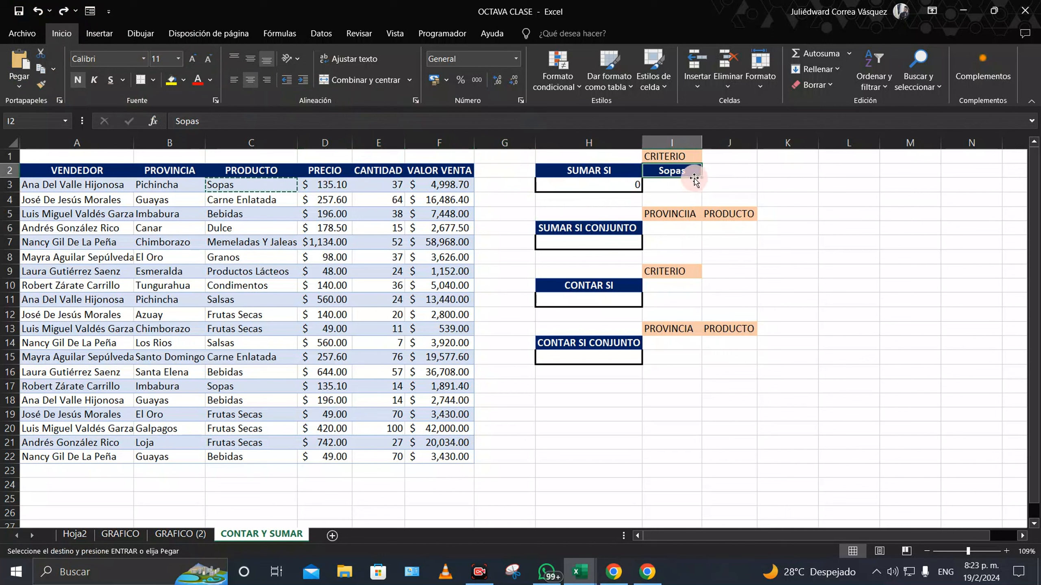
click(38, 11)
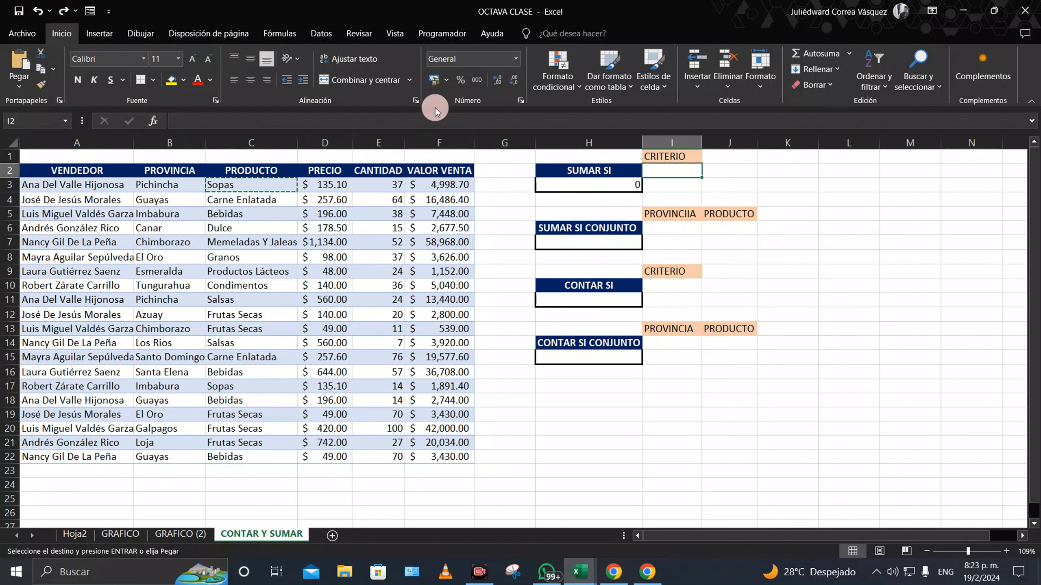
Step: Paste the value Sopas from C3 into I2 and retype it as the criterion
right_click(254, 185)
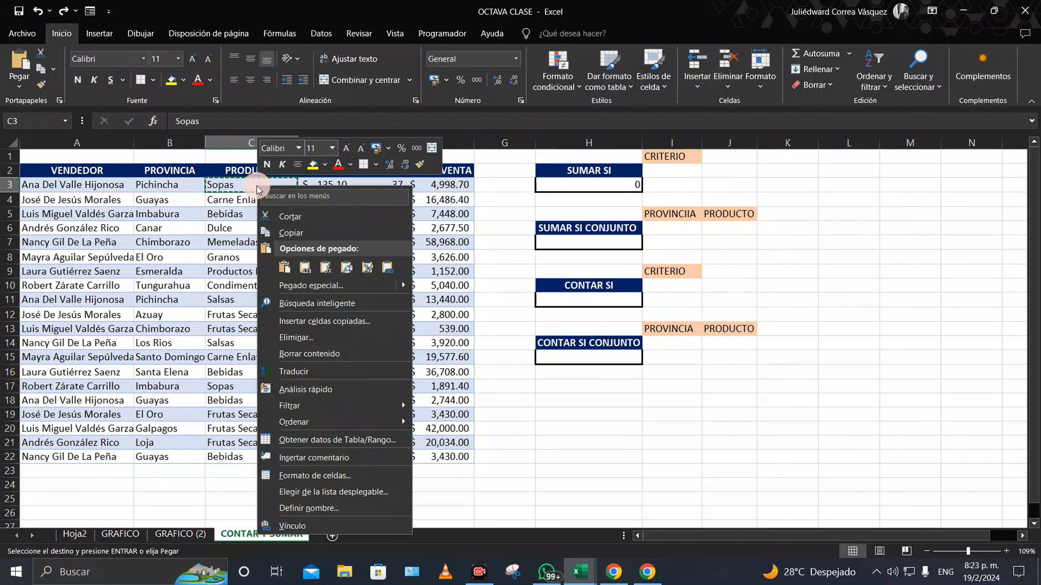
click(320, 234)
click(671, 170)
right_click(672, 170)
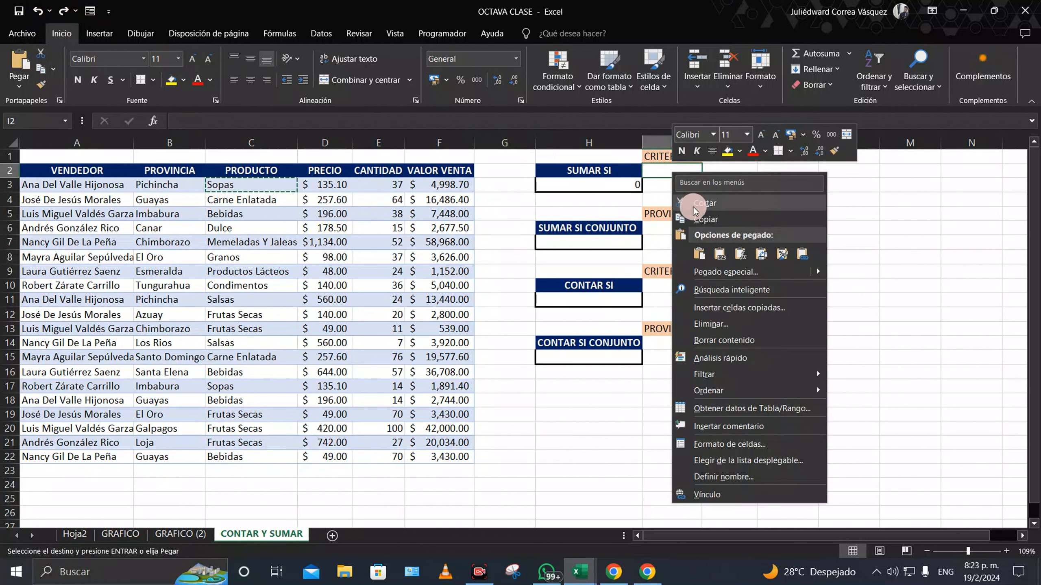
click(699, 254)
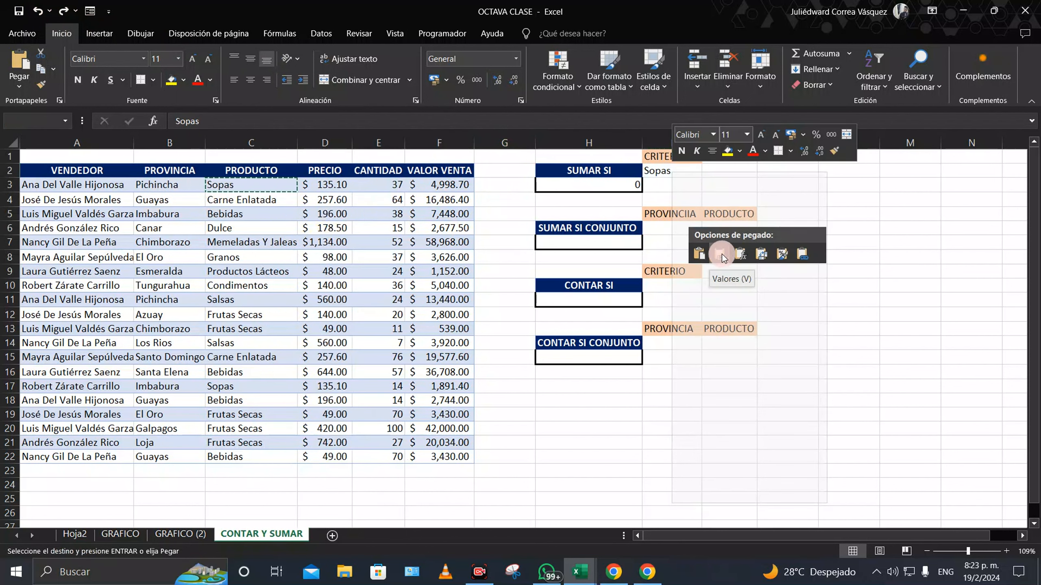
click(721, 253)
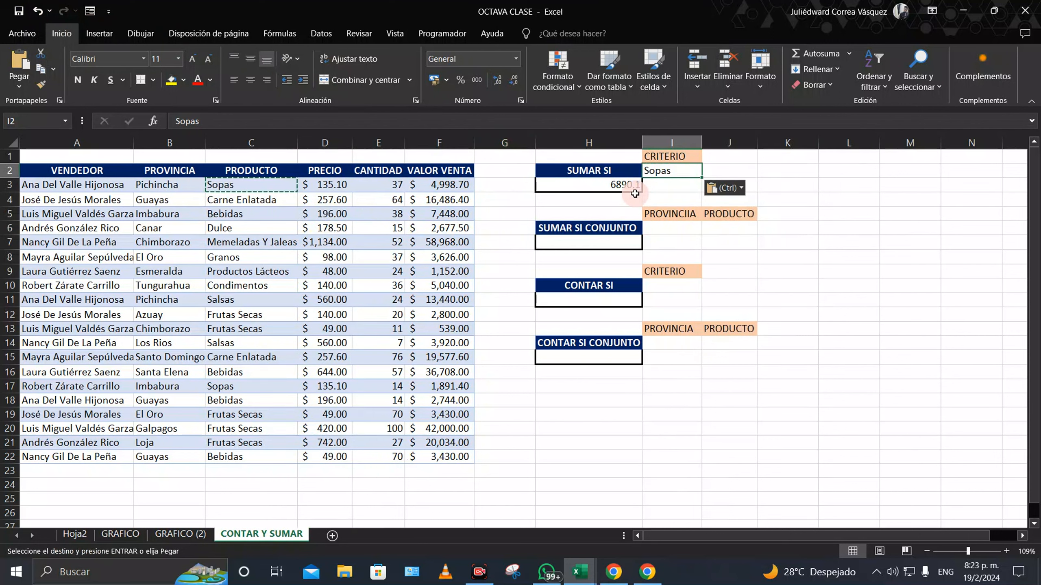
double_click(676, 171)
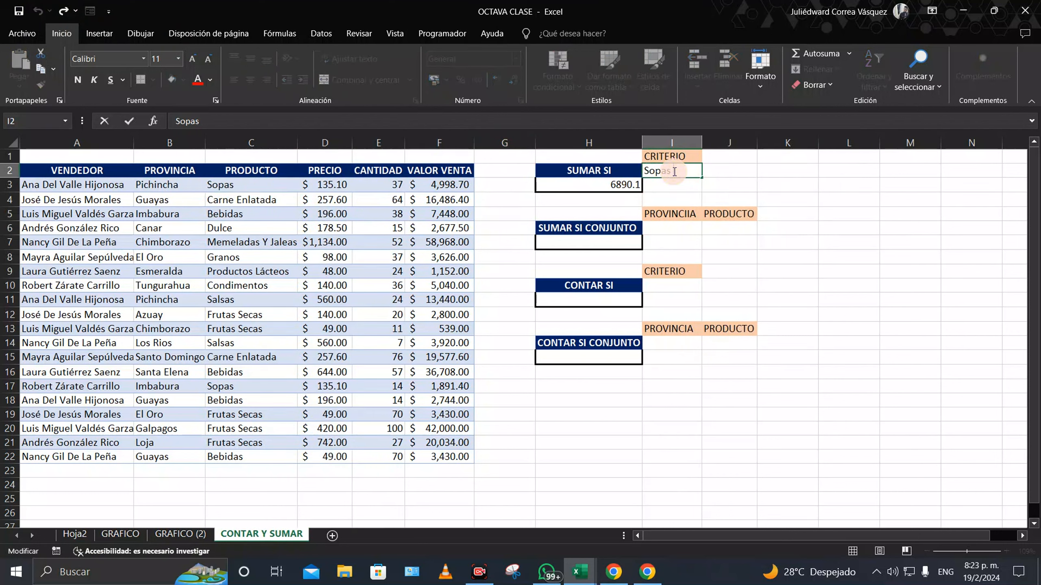
double_click(674, 171)
key(BackSpace)
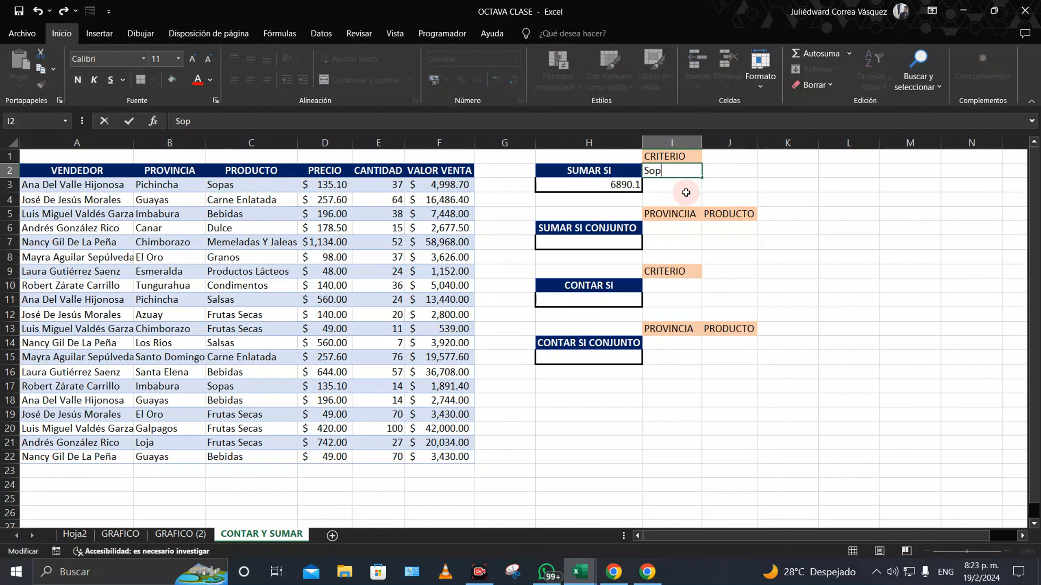
text(s)
key(Return)
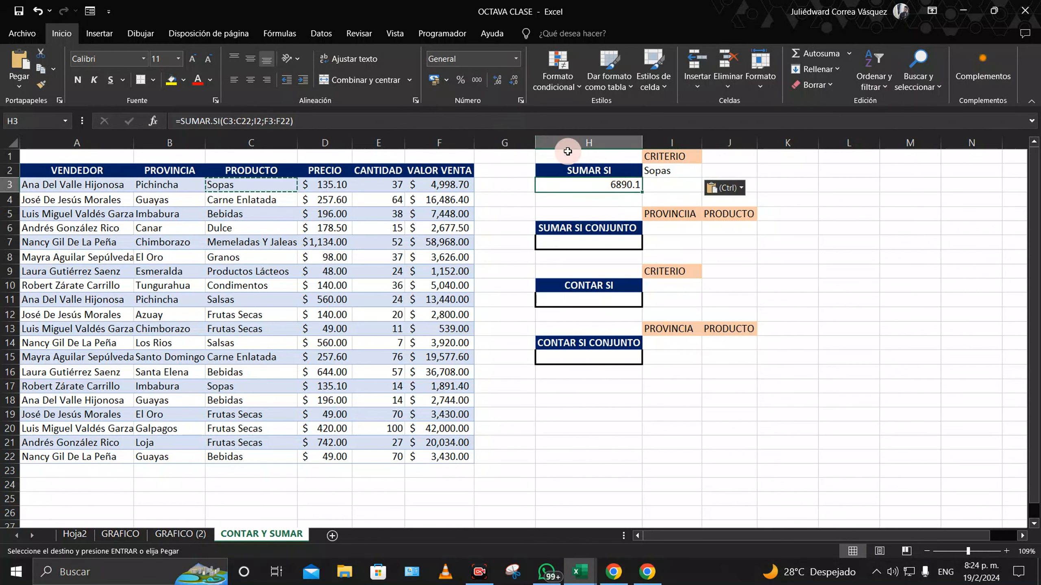
Step: Format the H3 total as RD $ accounting and clear the I2 criterion
click(518, 58)
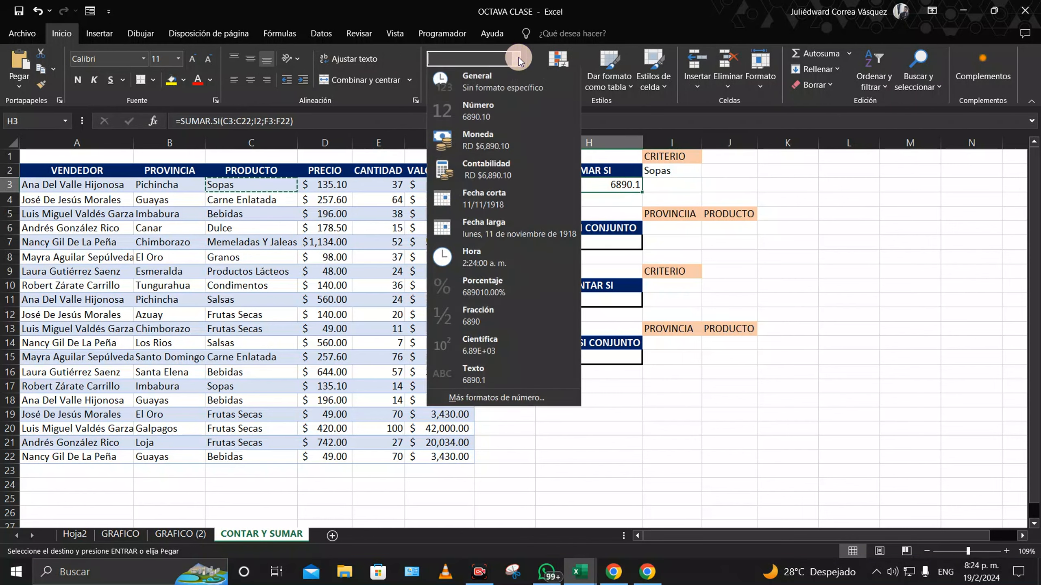
click(521, 181)
click(686, 175)
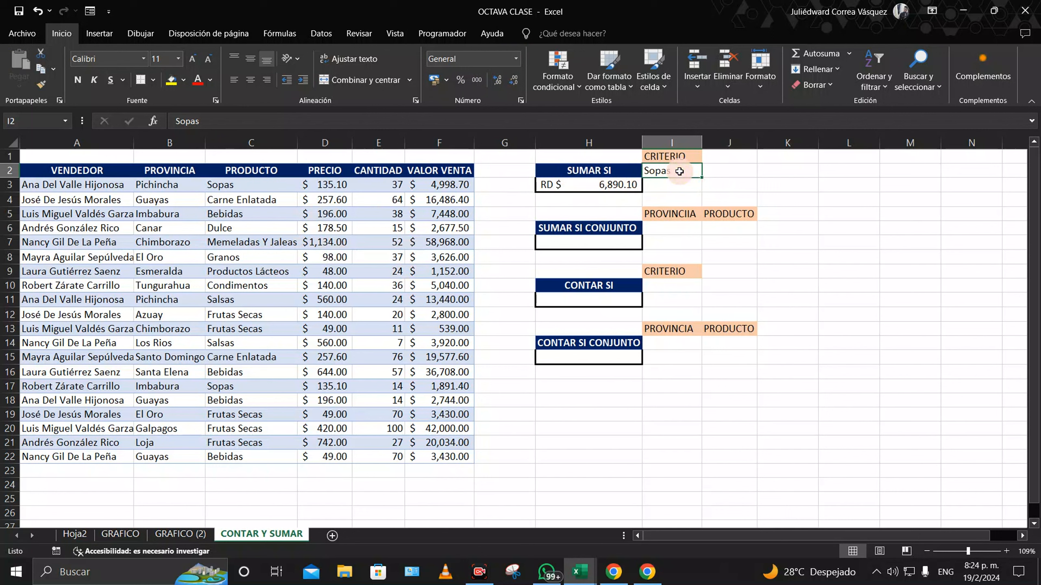
key(Delete)
click(720, 172)
Step: Add list data validation to I2 with source =$C$3:$C$22
click(664, 172)
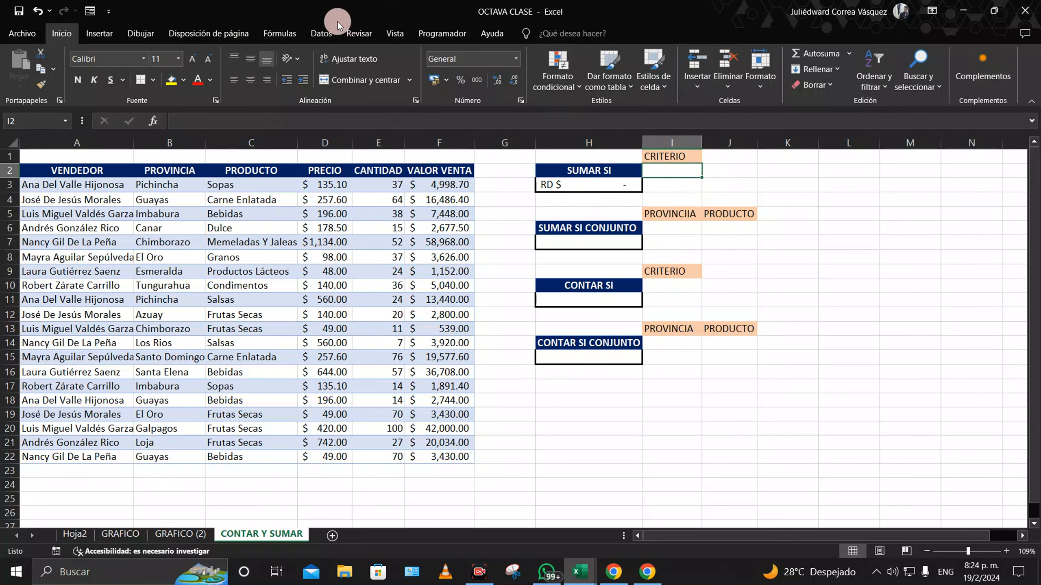
click(322, 34)
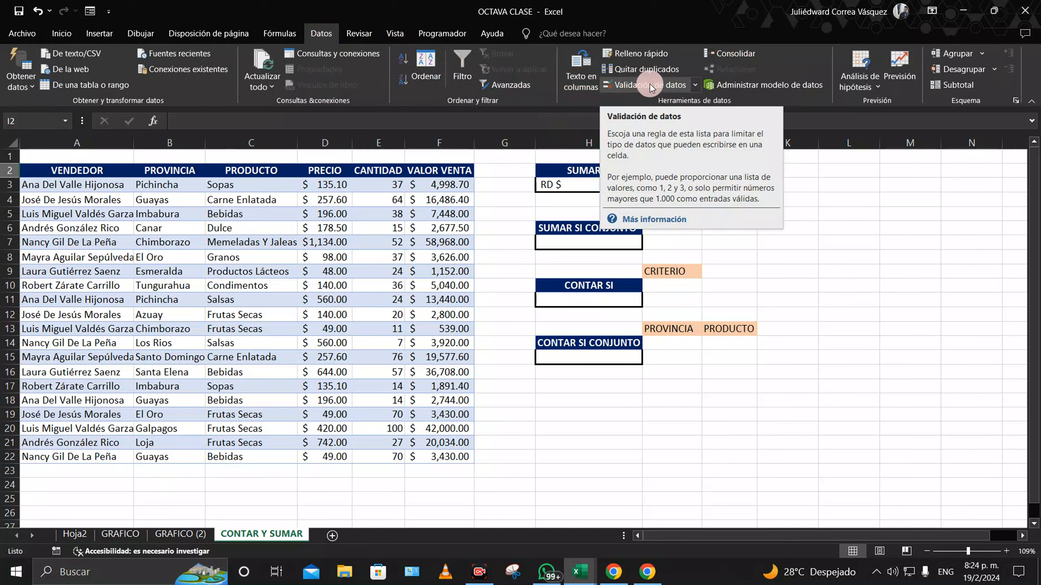
click(650, 84)
click(543, 140)
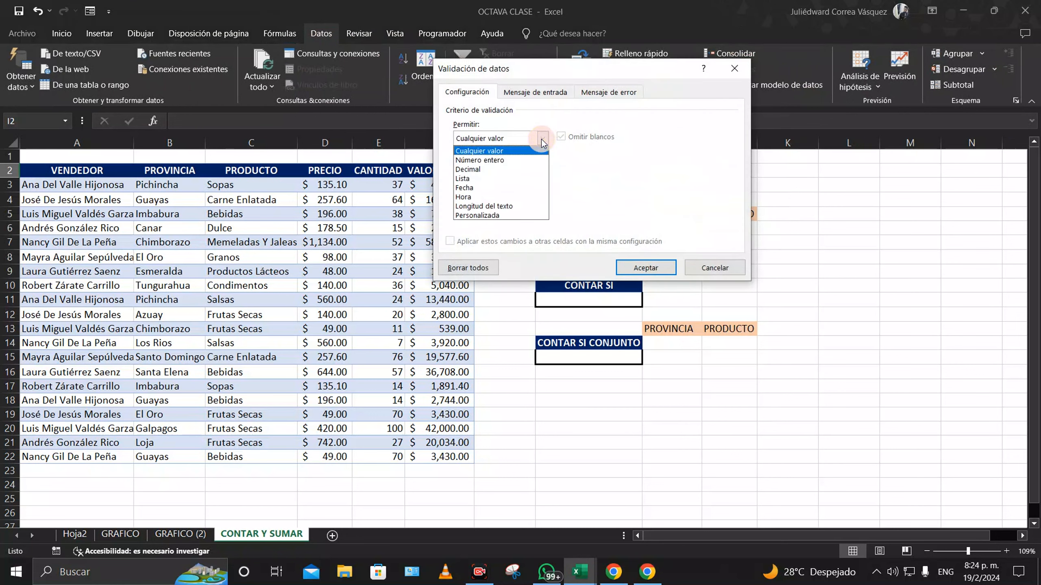
click(540, 179)
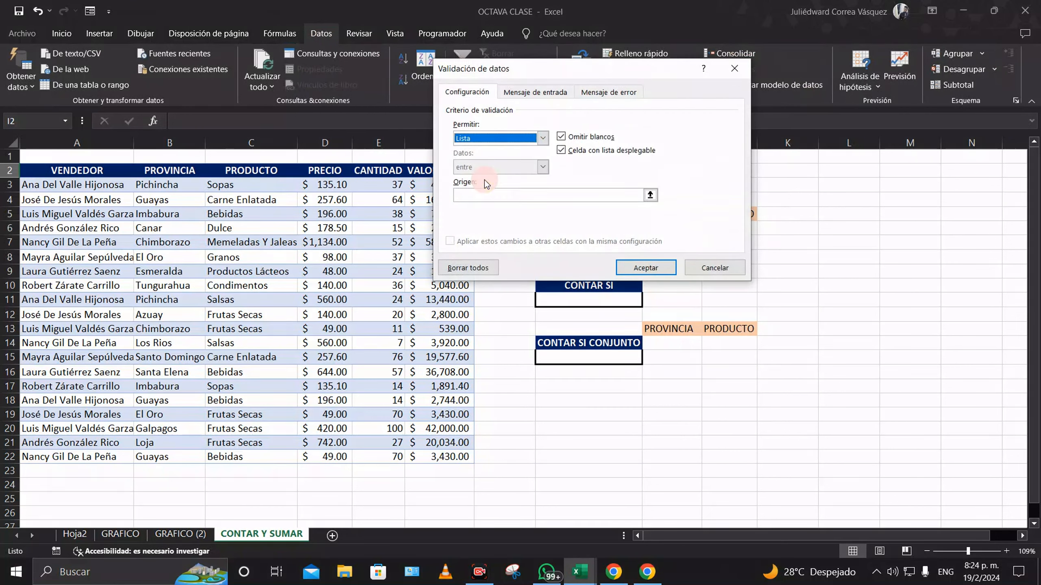
click(650, 195)
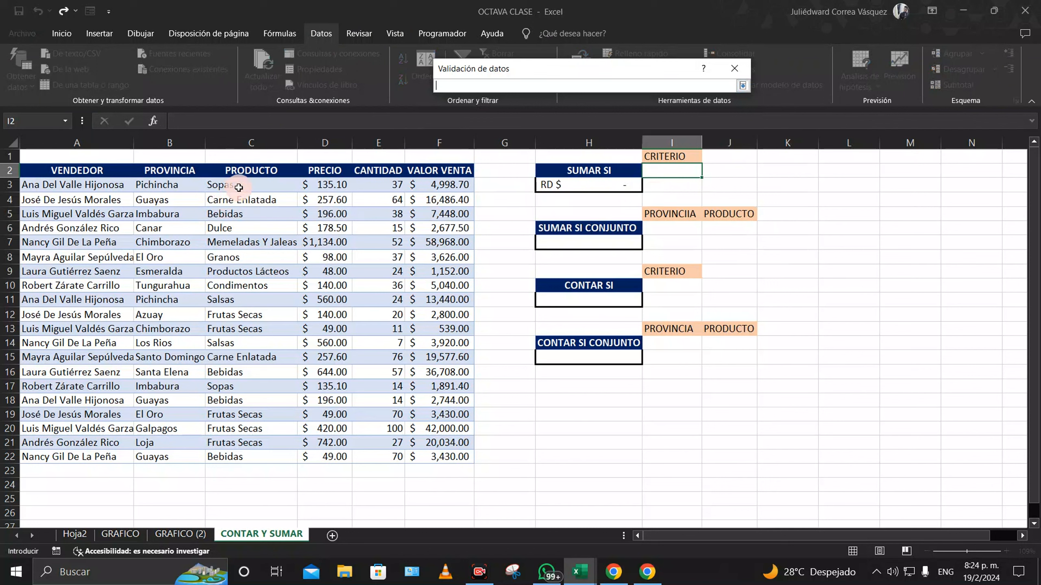
drag(239, 187, 265, 460)
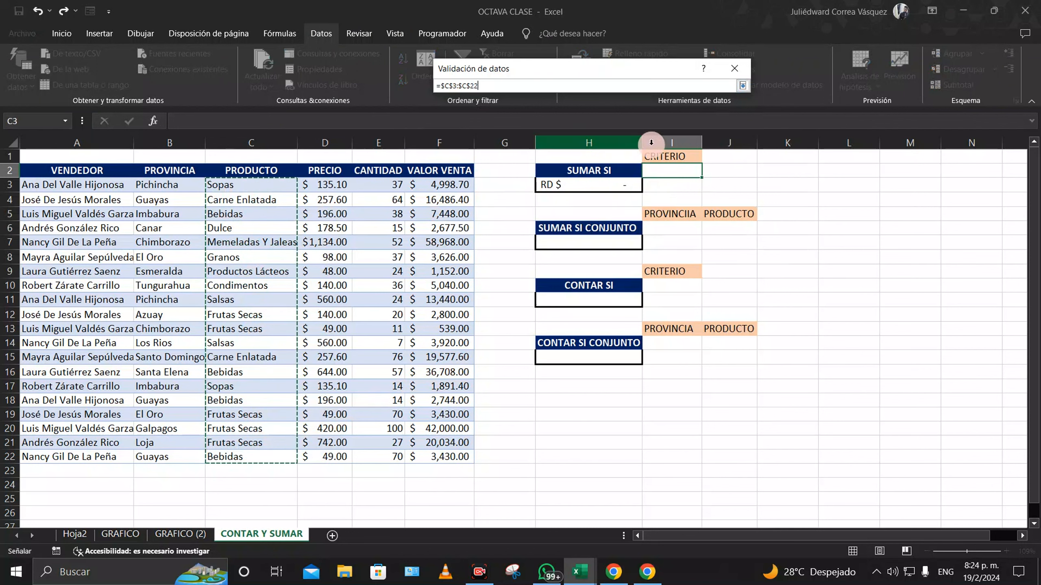
click(743, 85)
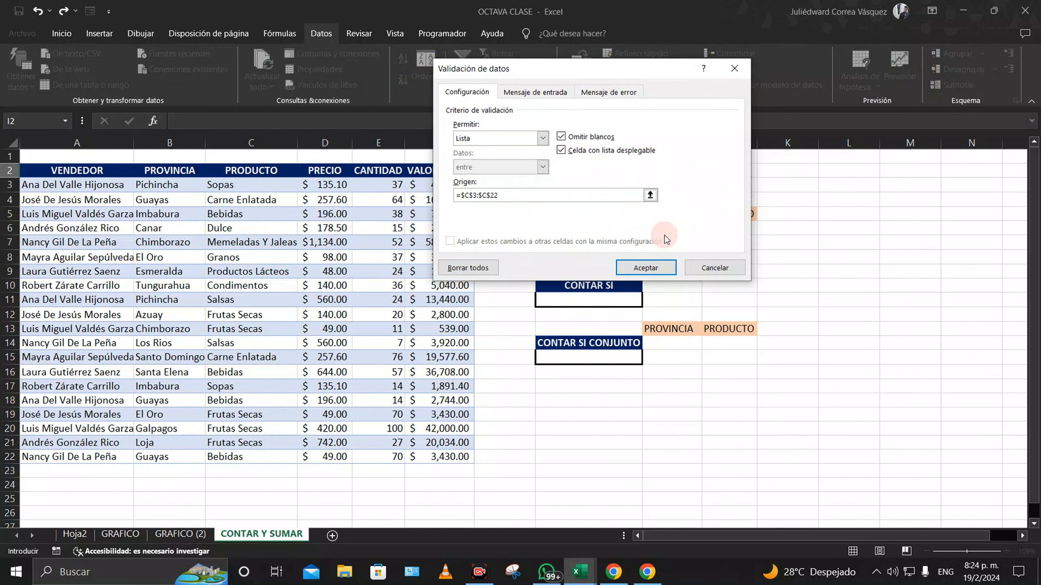
click(645, 267)
Step: Try Sopas, Dulce and then Frutas Secas from I2's product list
click(709, 172)
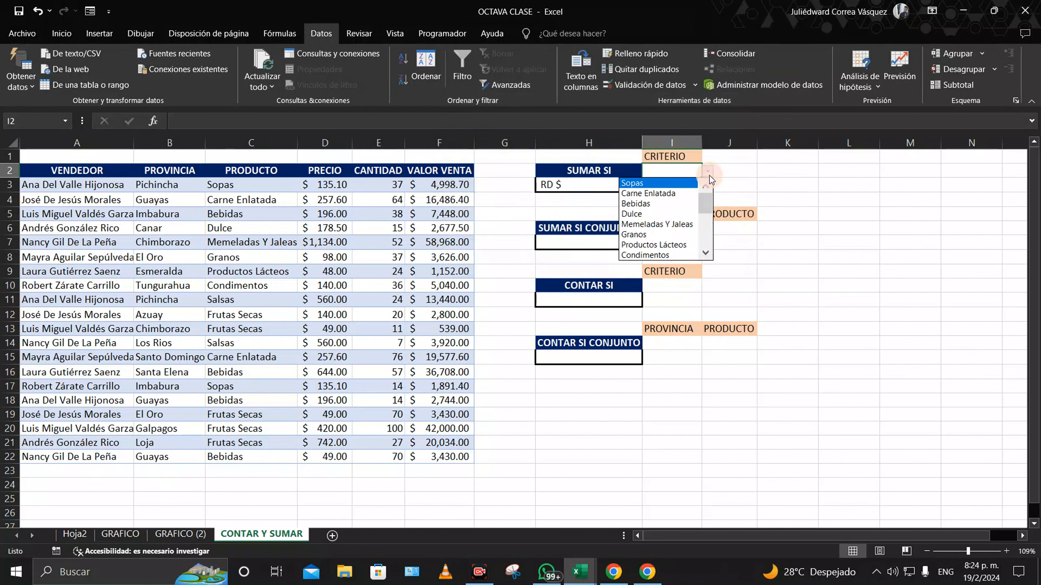
click(656, 183)
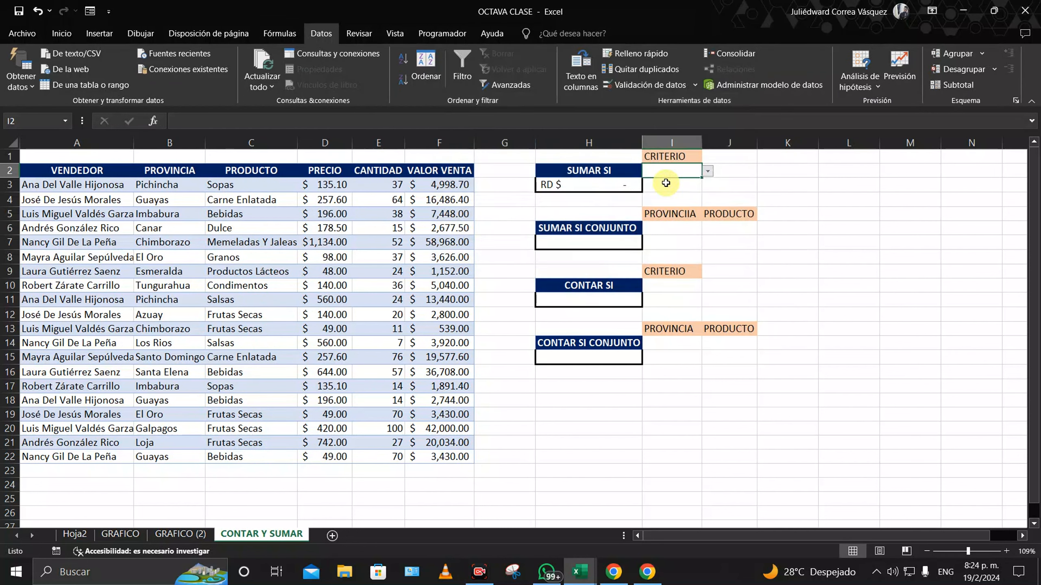
click(712, 172)
click(664, 216)
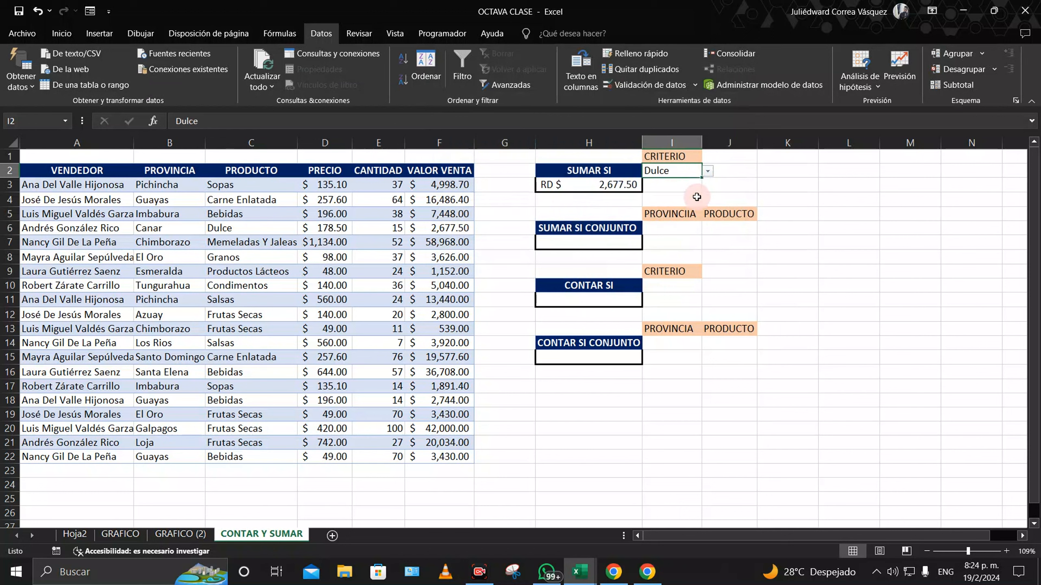
click(711, 172)
drag(706, 212, 702, 234)
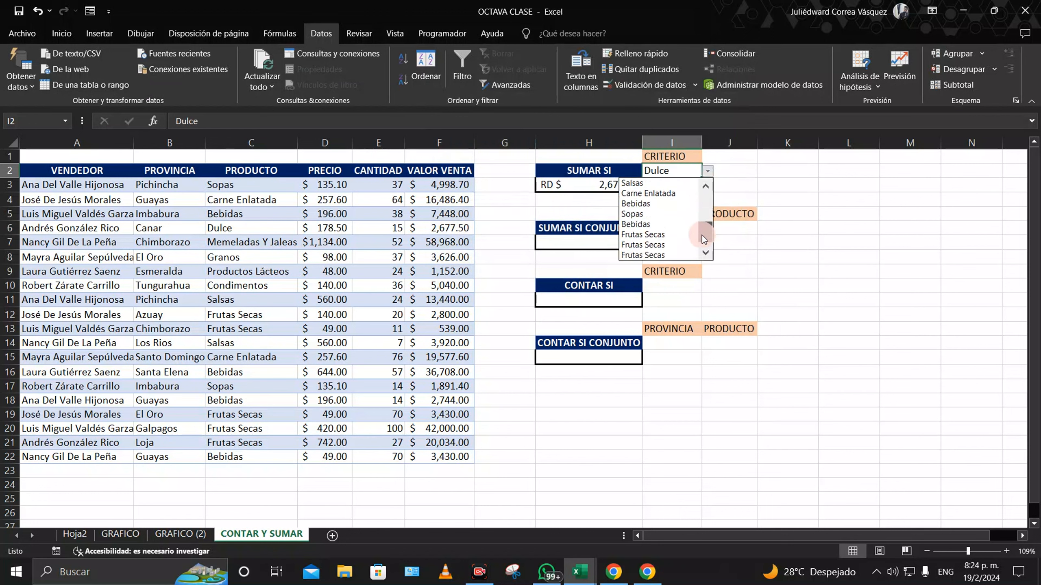
click(646, 234)
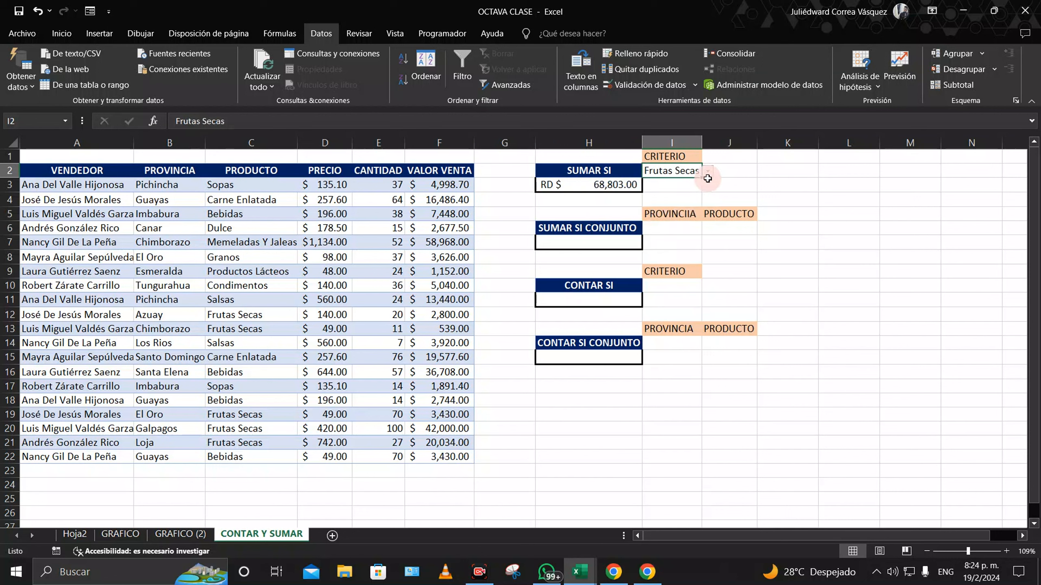
click(708, 171)
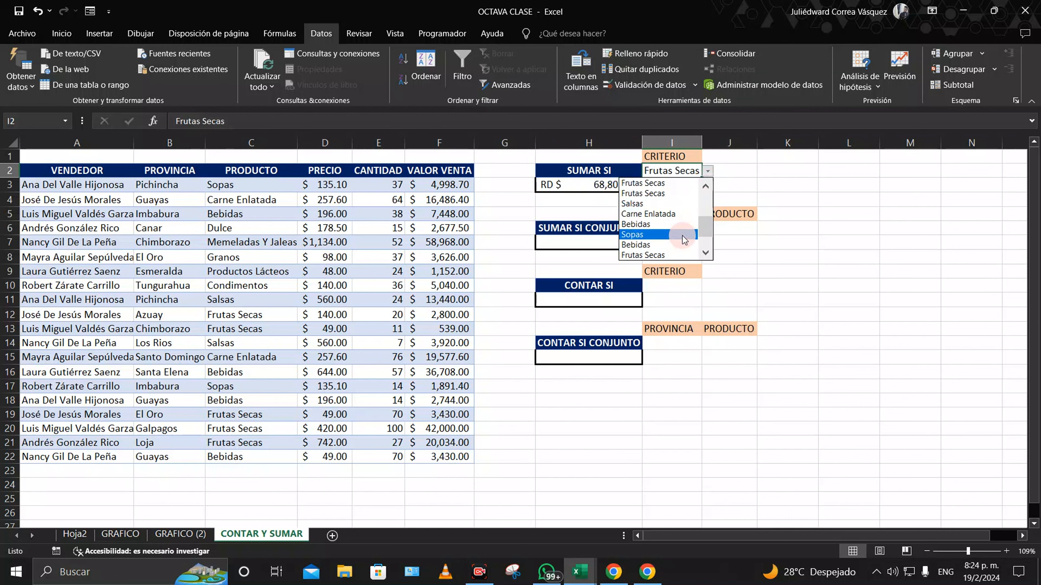
Step: Widen column I slightly and correct the I5 header from PROVINCIIA to PROVINCIA
click(666, 253)
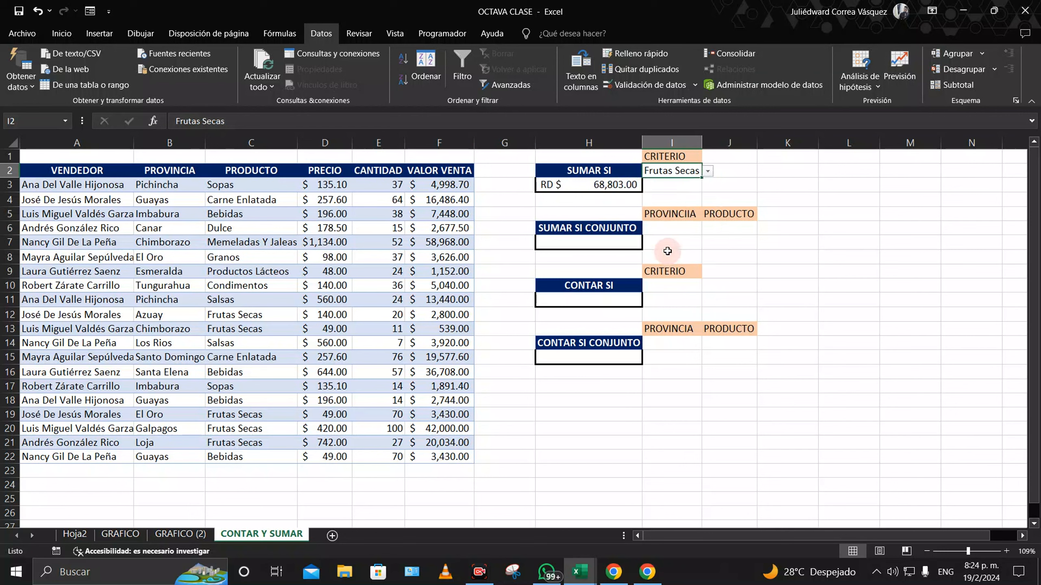
drag(701, 140, 717, 140)
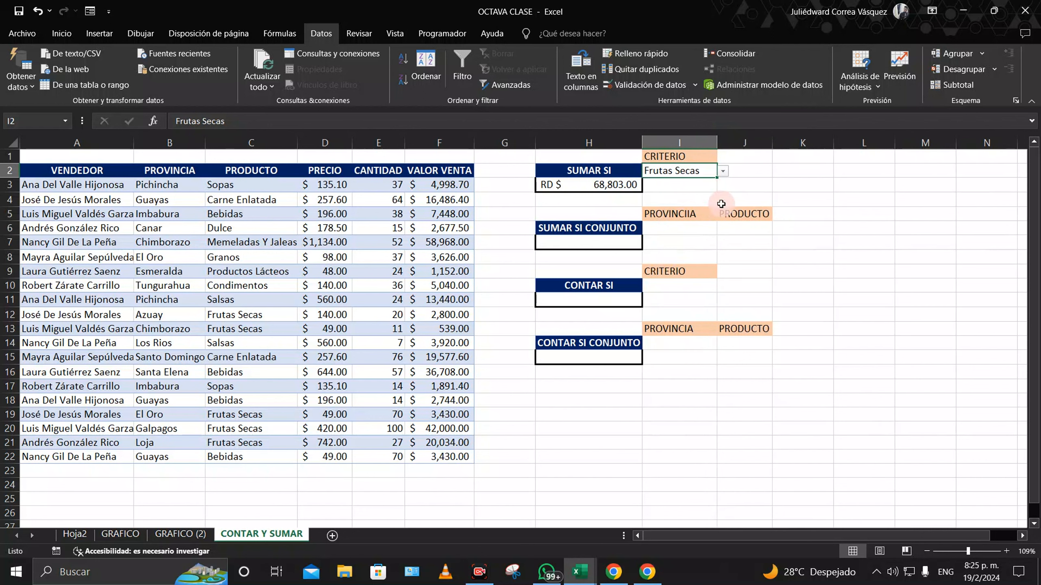
click(585, 244)
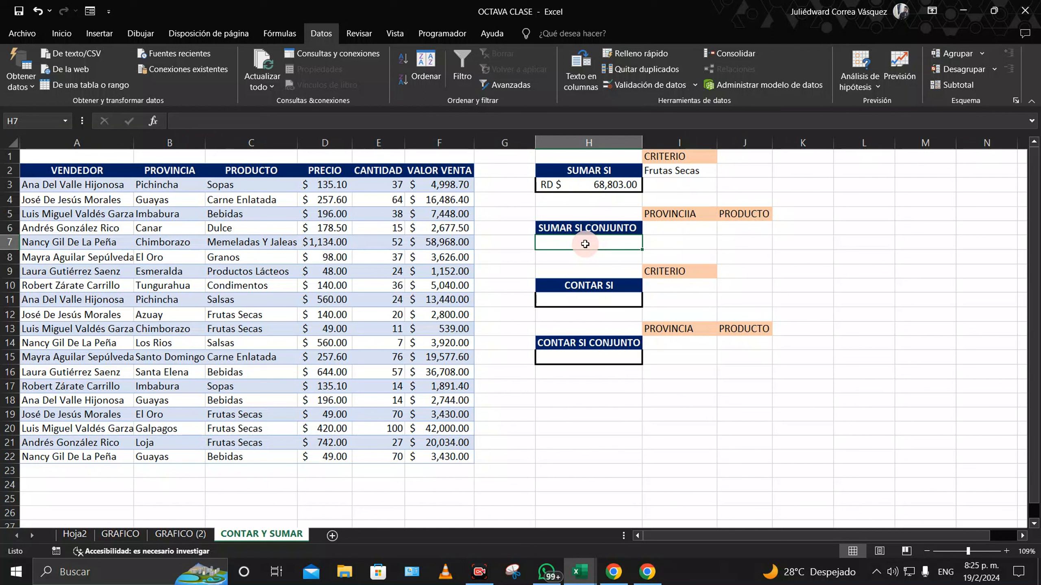
double_click(694, 217)
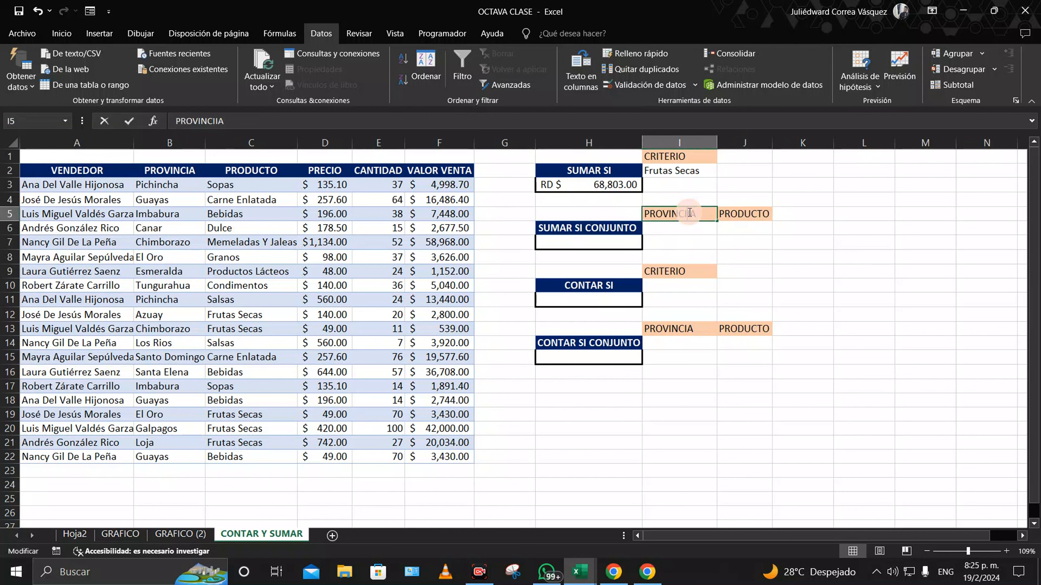
key(BackSpace)
key(Return)
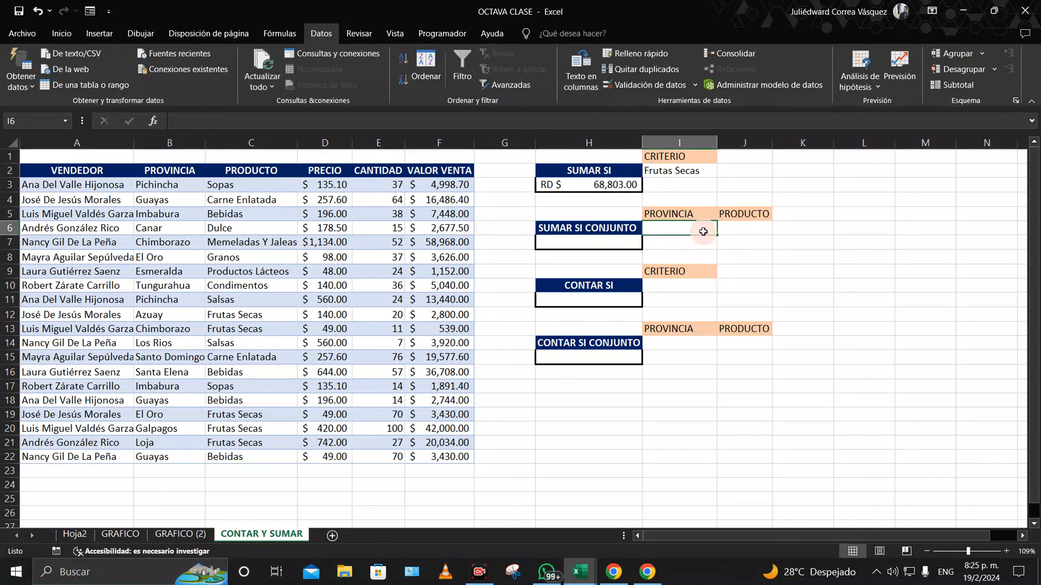
click(597, 241)
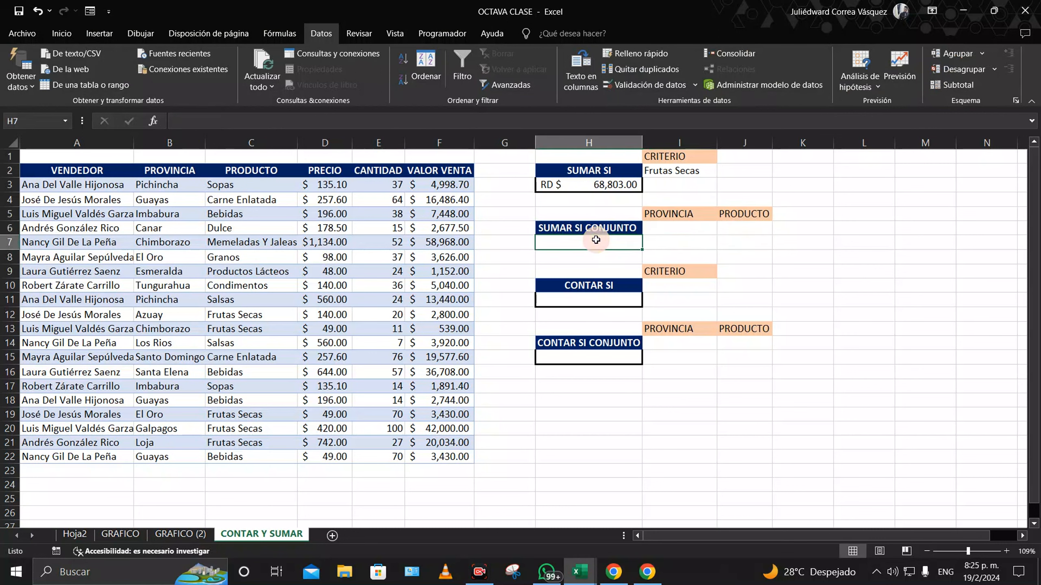
Step: Start =SUMAR.SI.CONJUNTO in H7 with VALOR VENTA F3:F22 as the sum range
text(=su)
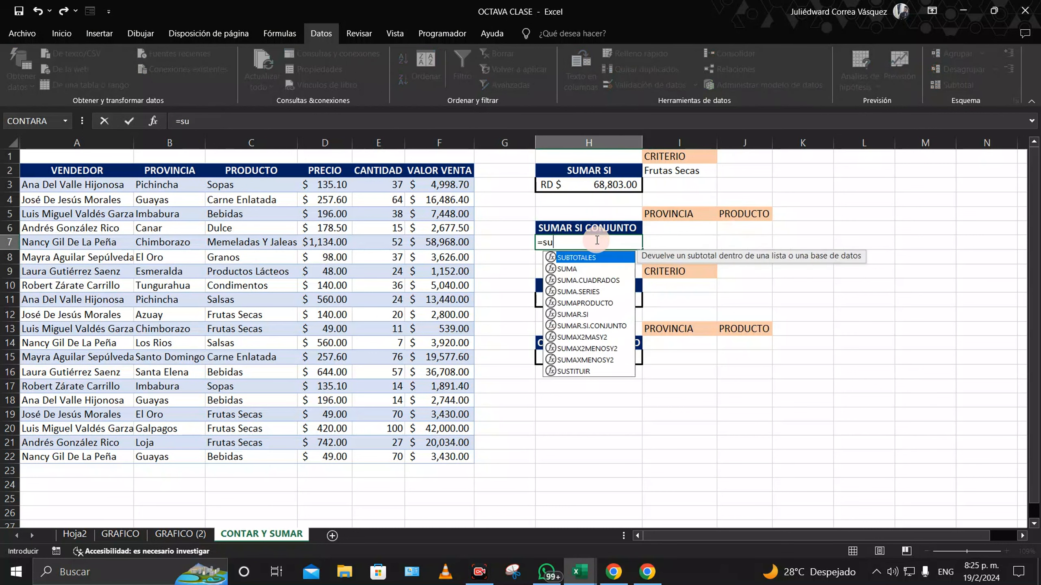
text(mar.si)
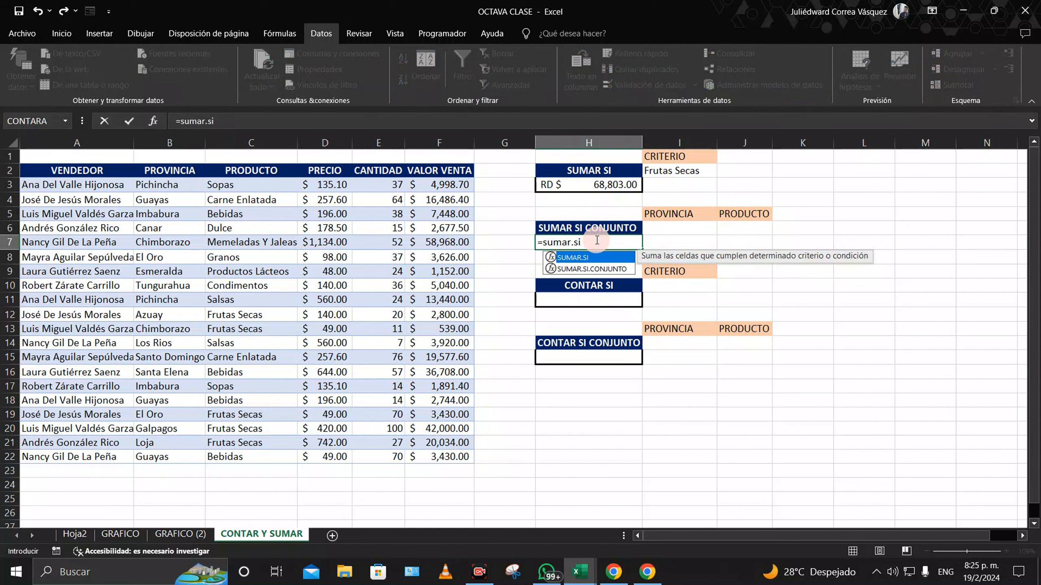
text(.con)
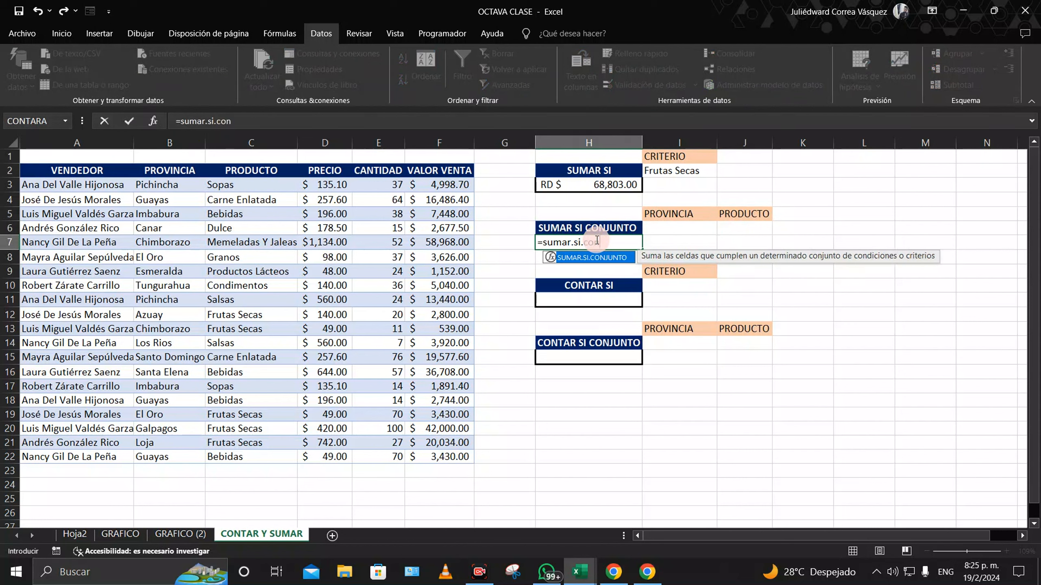
text(junto()
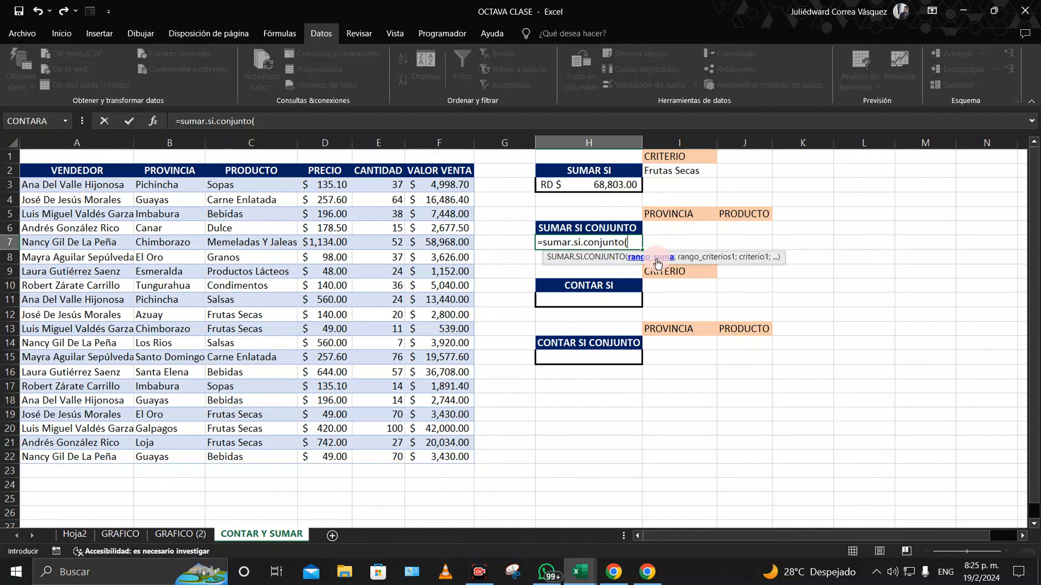
drag(454, 185, 455, 450)
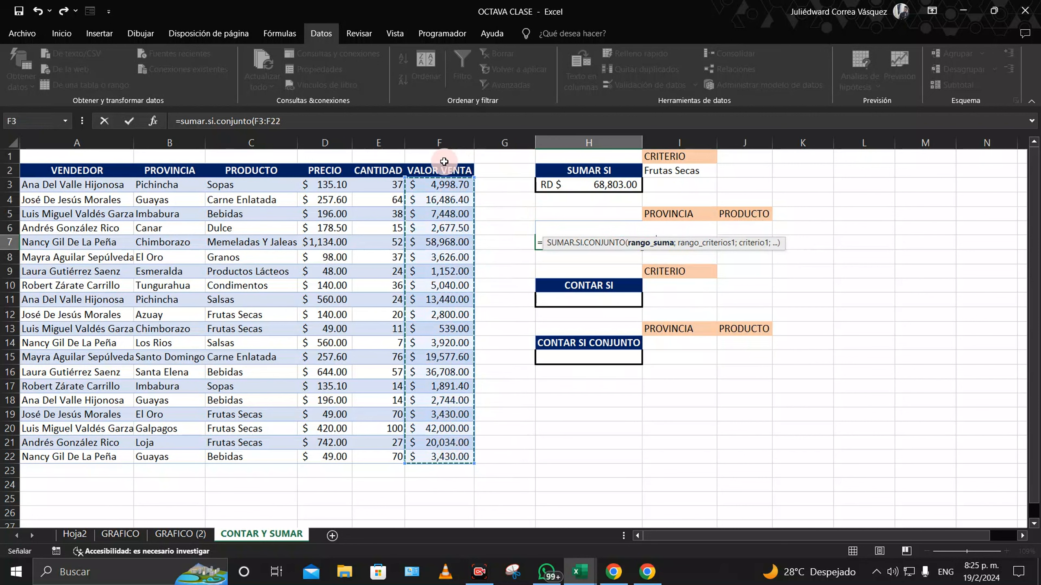
text(;)
click(298, 122)
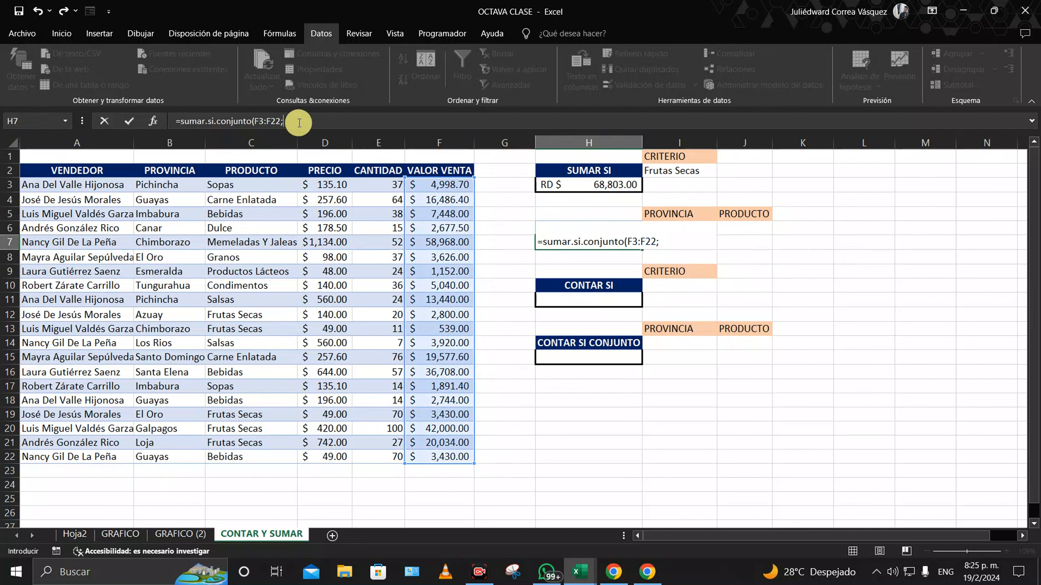
click(673, 243)
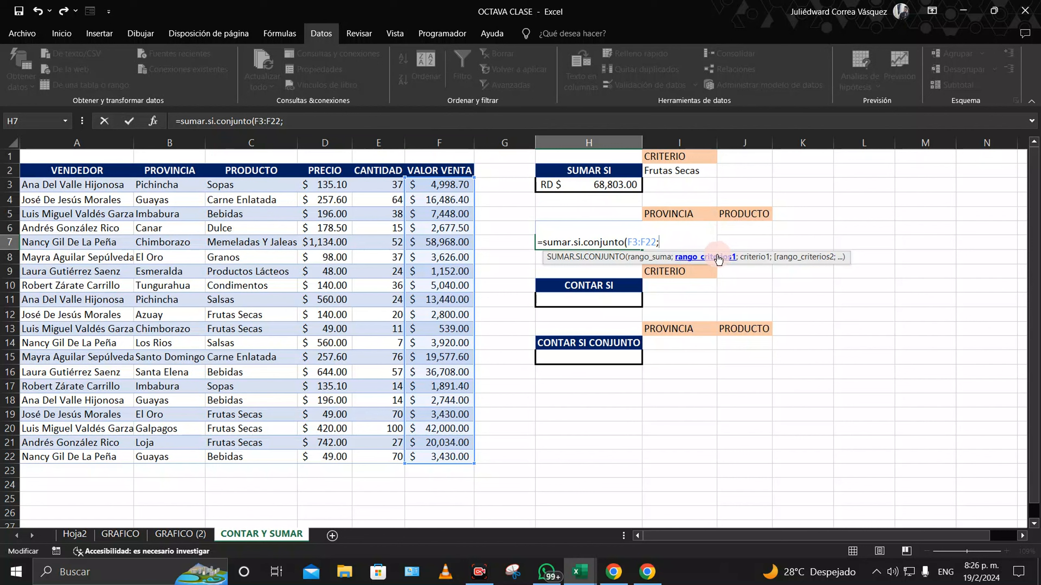
text(;)
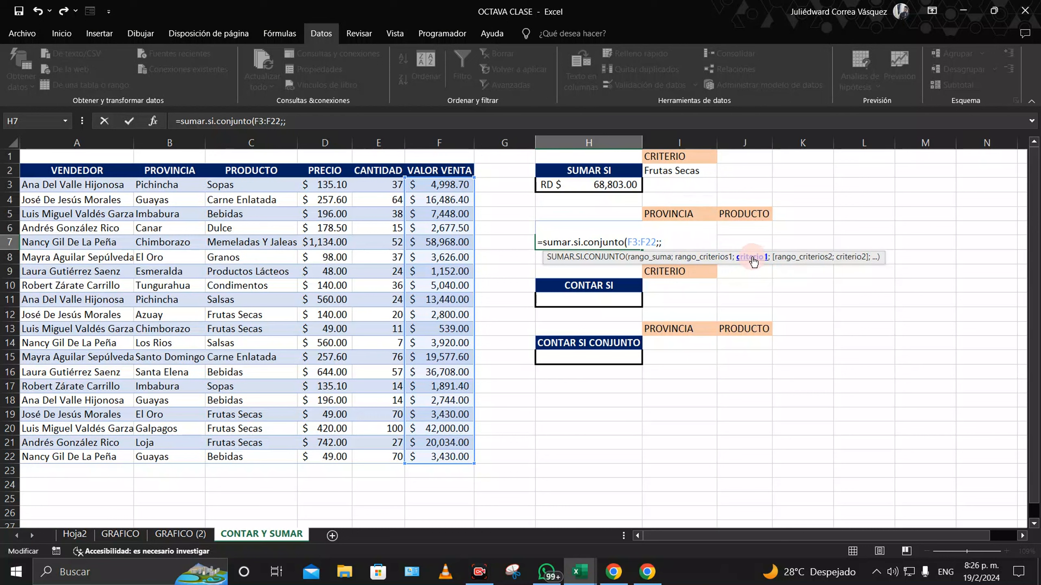
key(BackSpace)
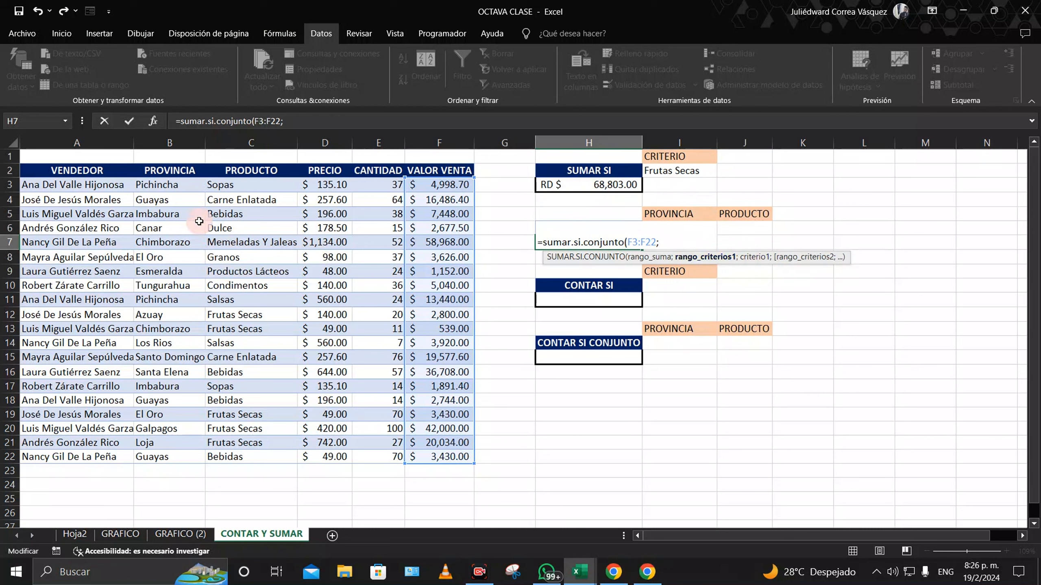
Step: Add PROVINCIA B3:B22 as criteria range with criterion I6 and commit the formula
drag(185, 184, 179, 454)
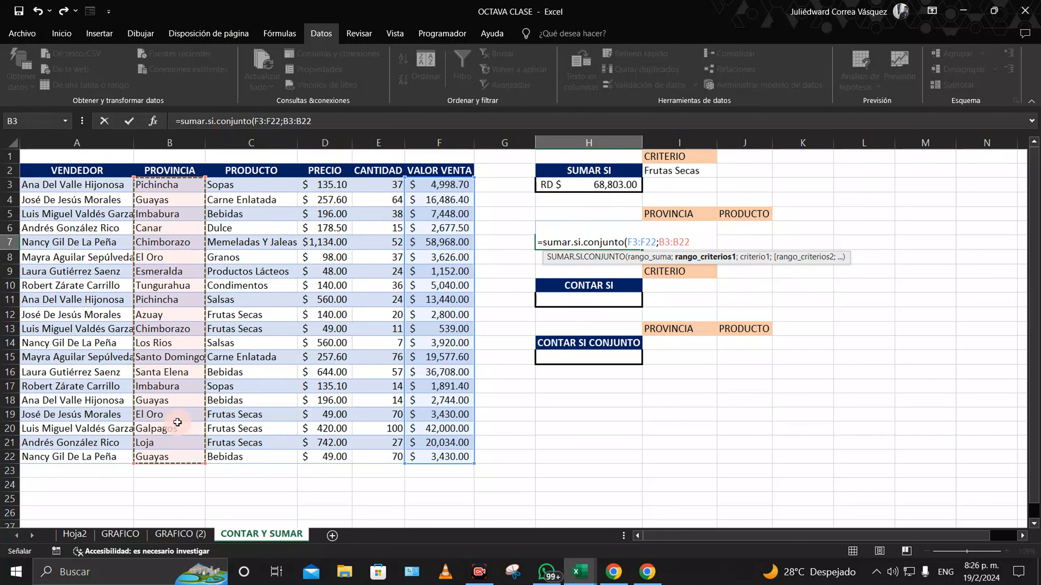
text(;)
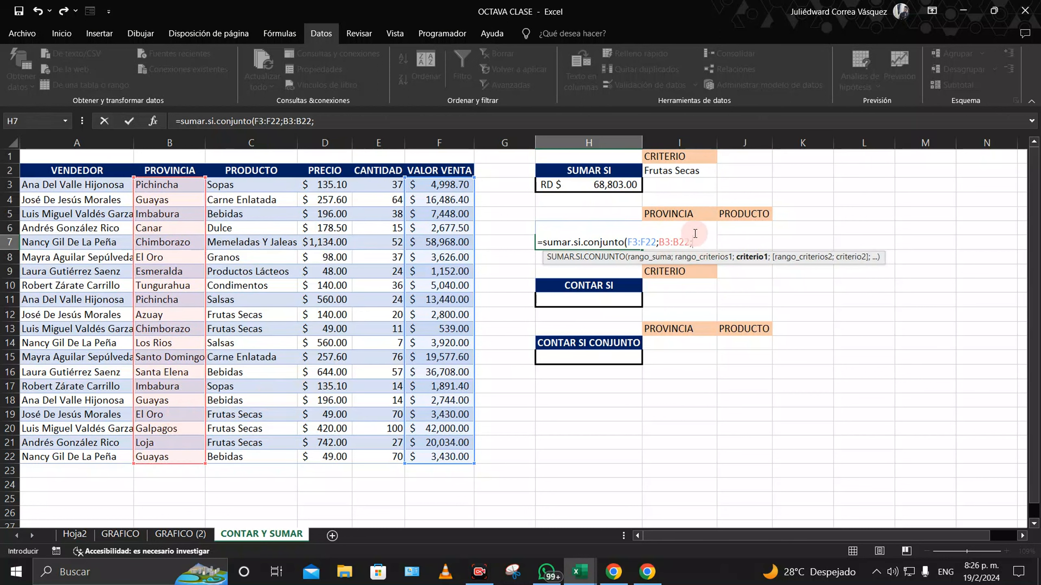
click(716, 224)
click(705, 216)
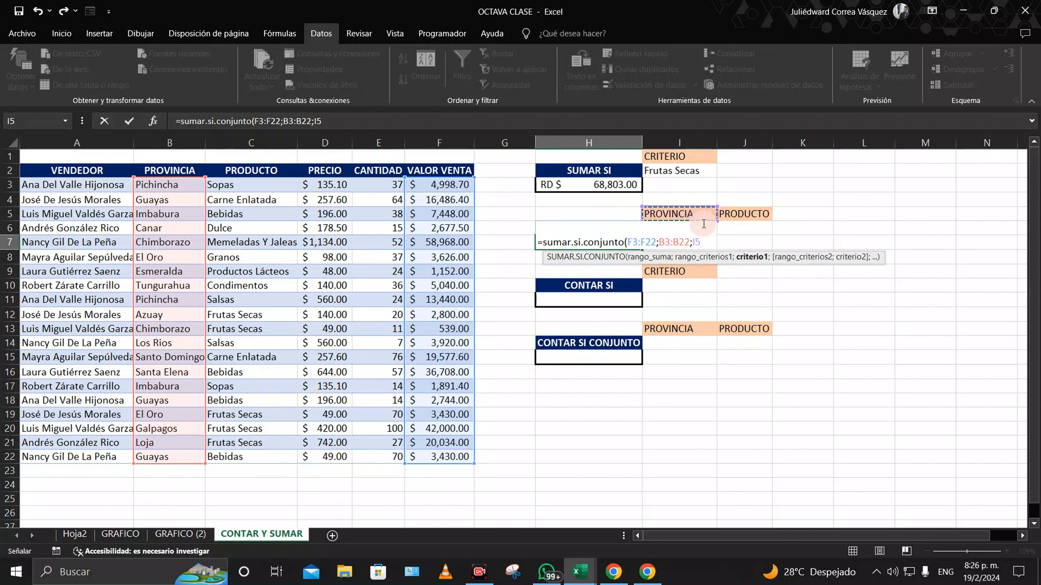
key(Down)
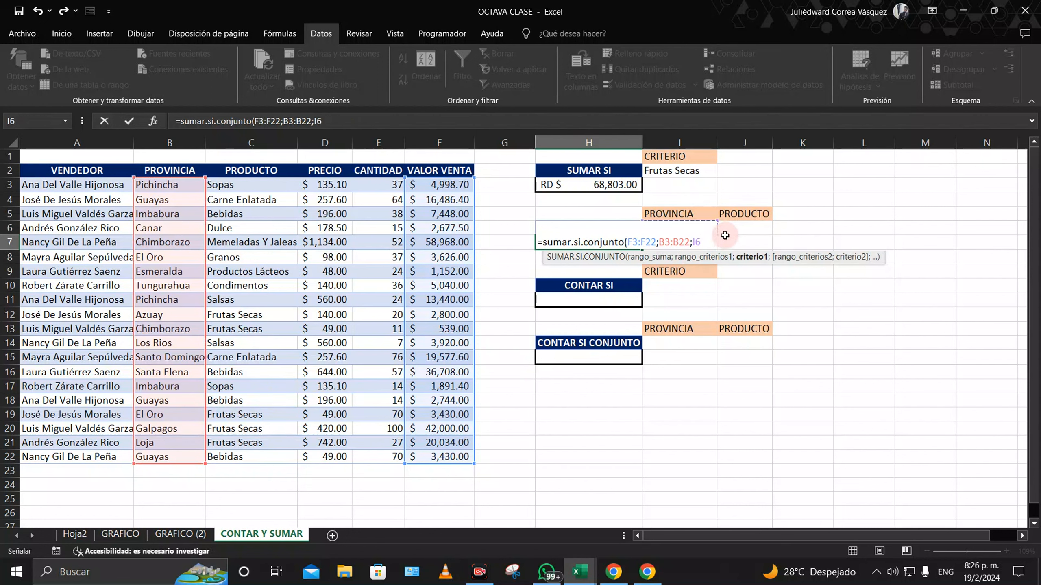
text(;)
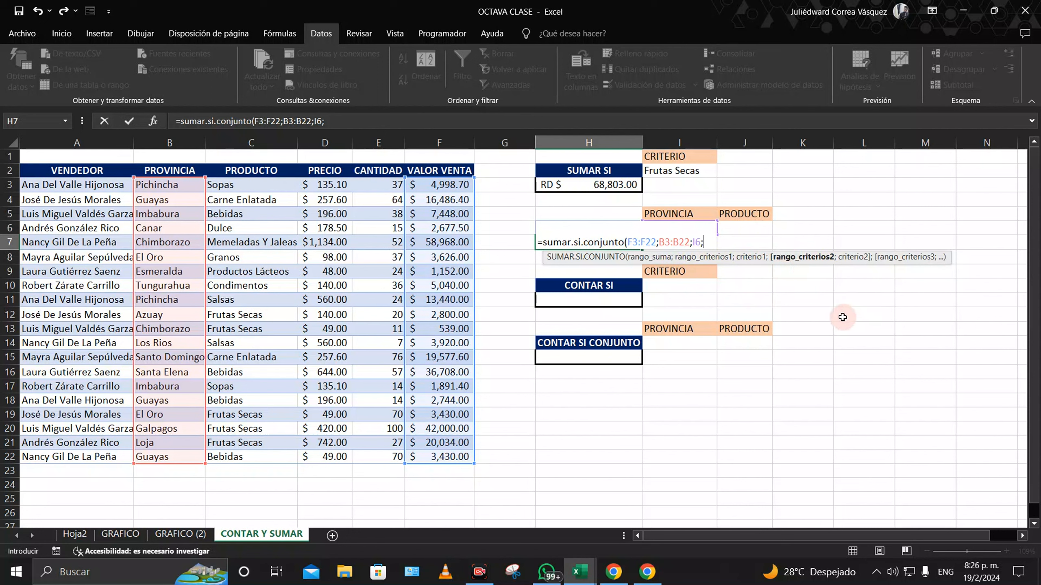
key(BackSpace)
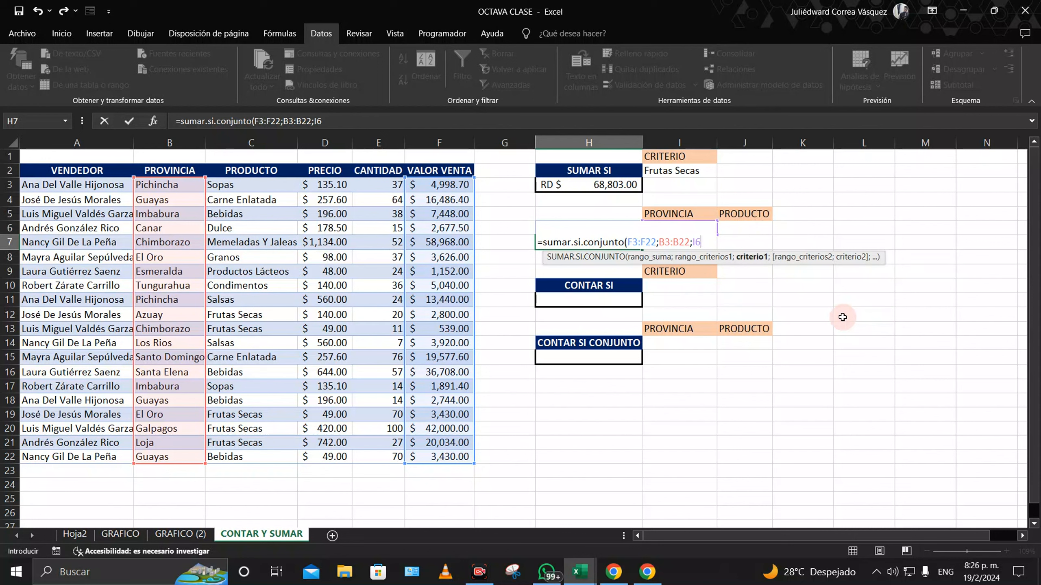
text())
key(Return)
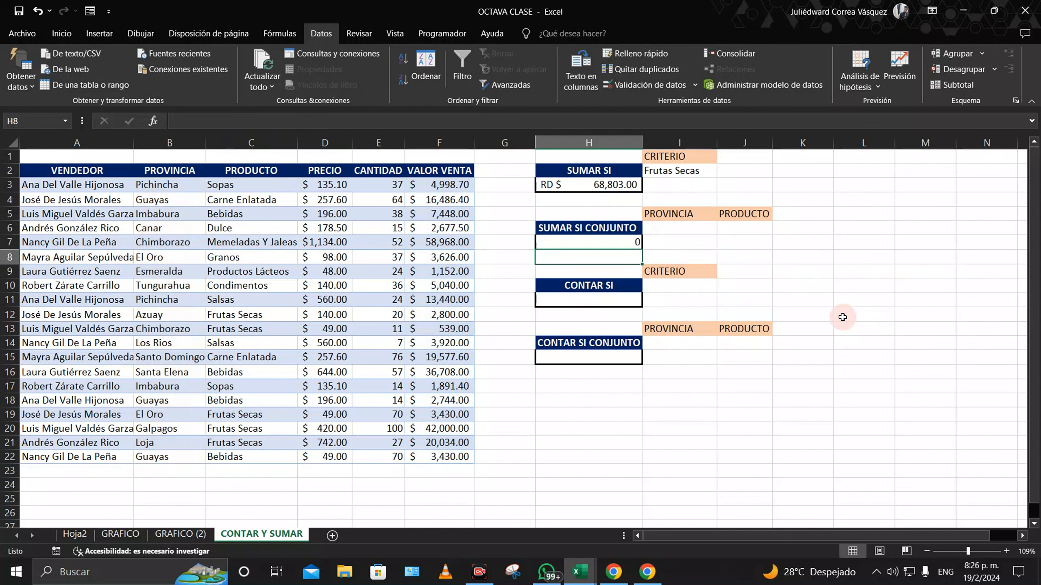
Step: Enter Pichincha, copied from B3, as the province criterion in I6
click(672, 227)
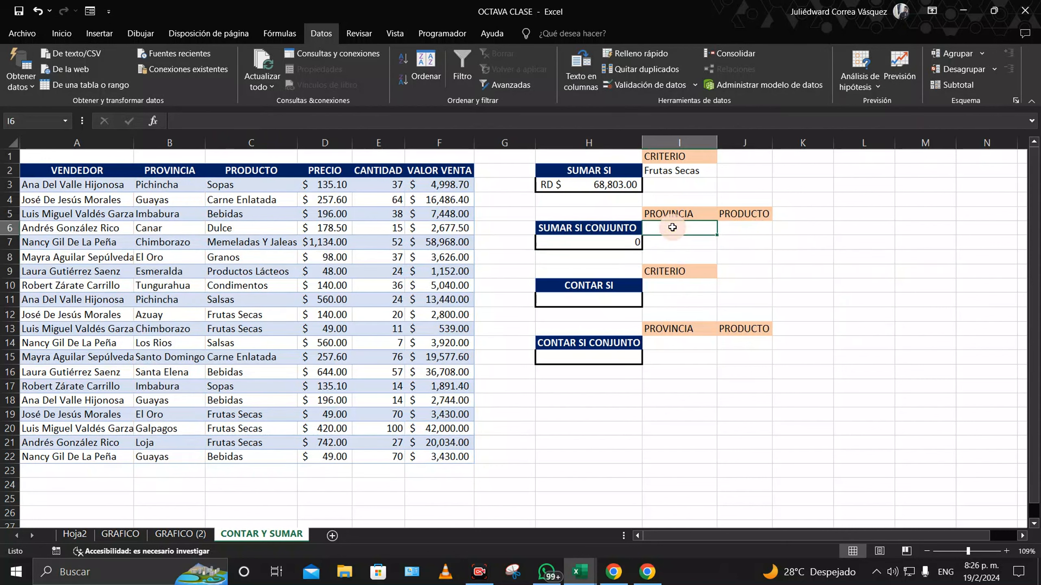
right_click(167, 191)
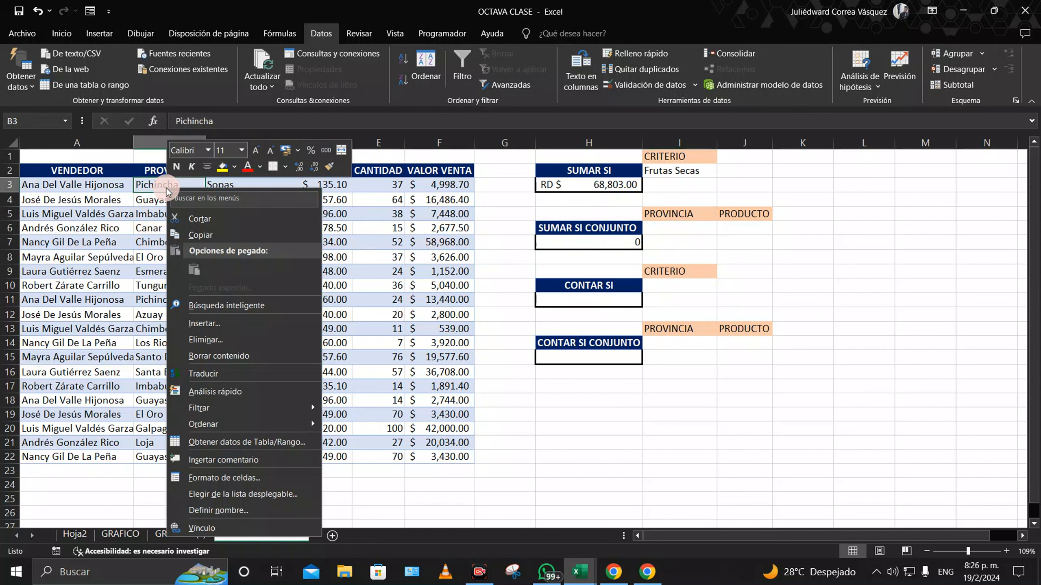
click(200, 235)
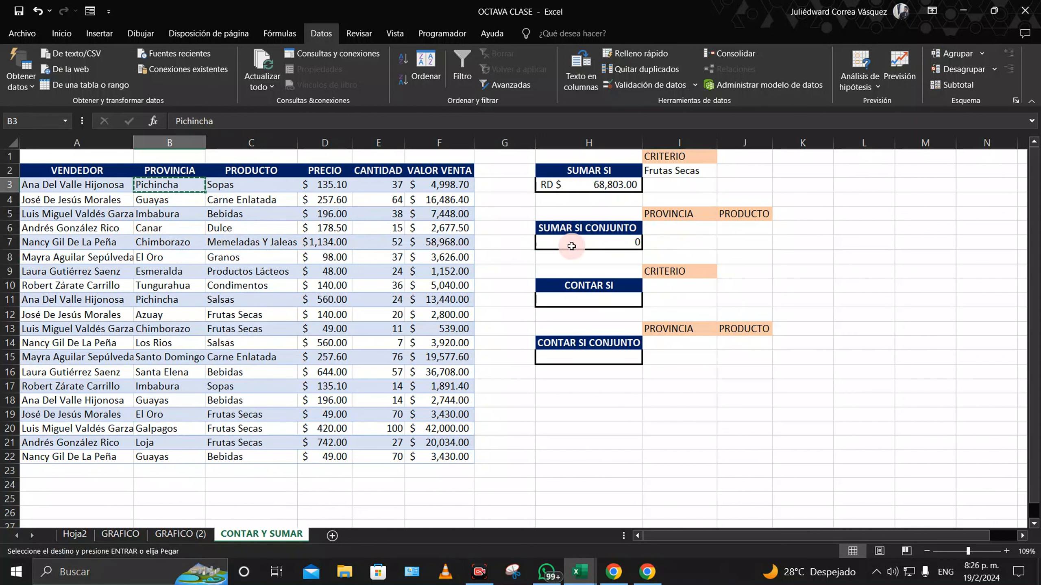
click(680, 228)
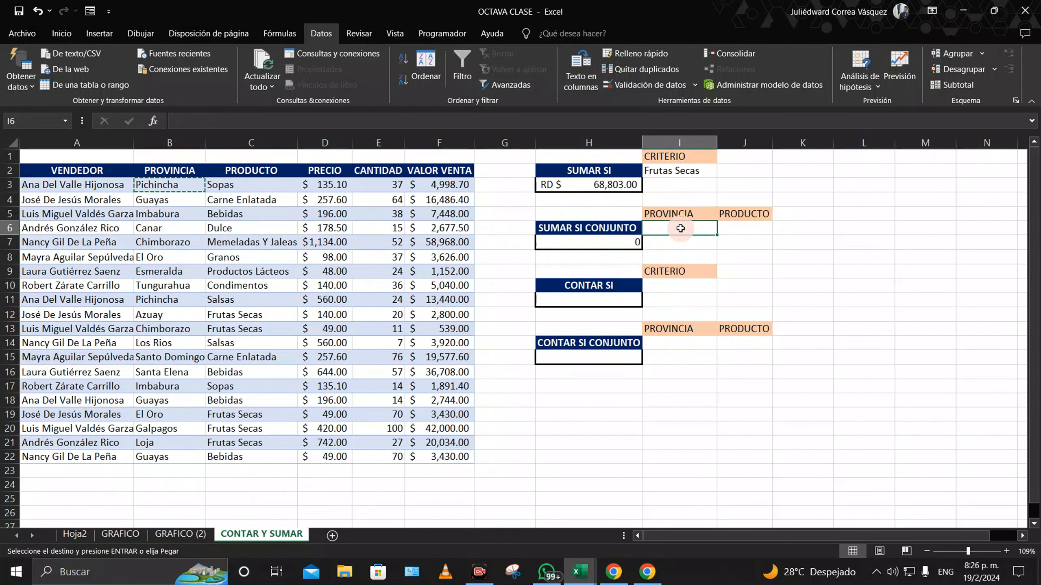
text(Pin)
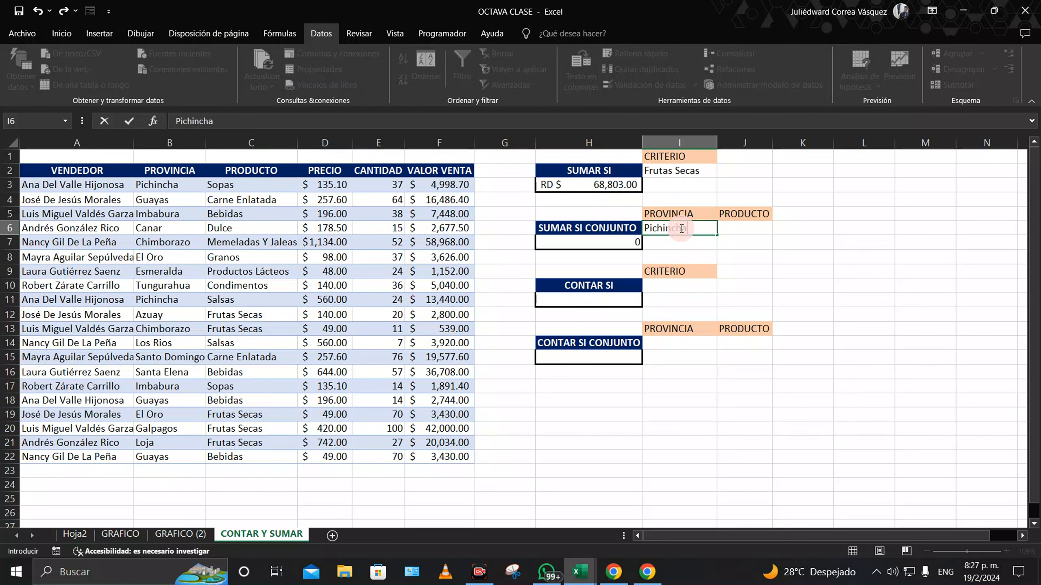
key(Return)
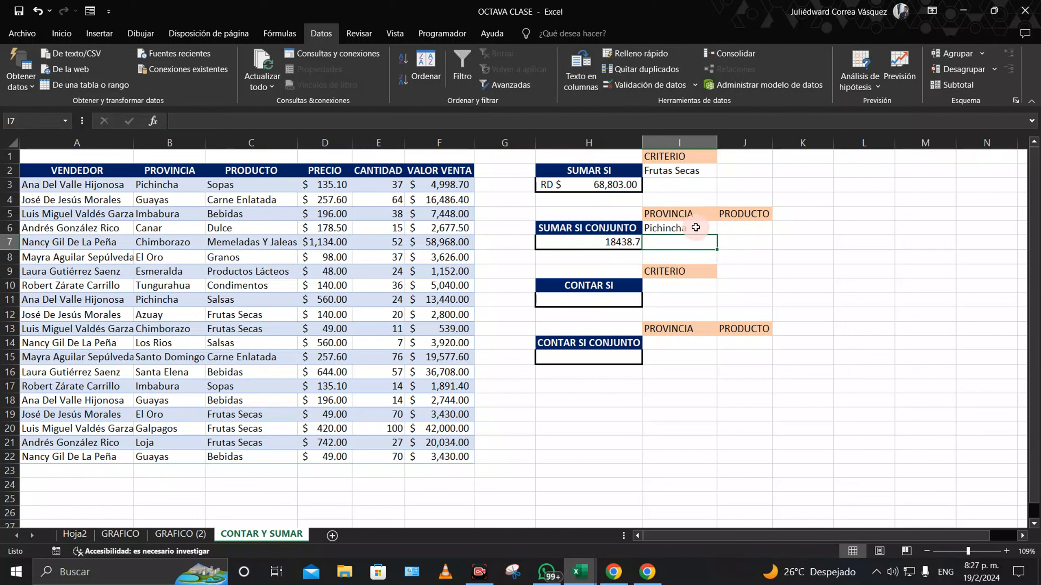
Step: Extend H7's SUMAR.SI.CONJUNTO with a second condition: product range C3:C22 matched against J6
double_click(625, 240)
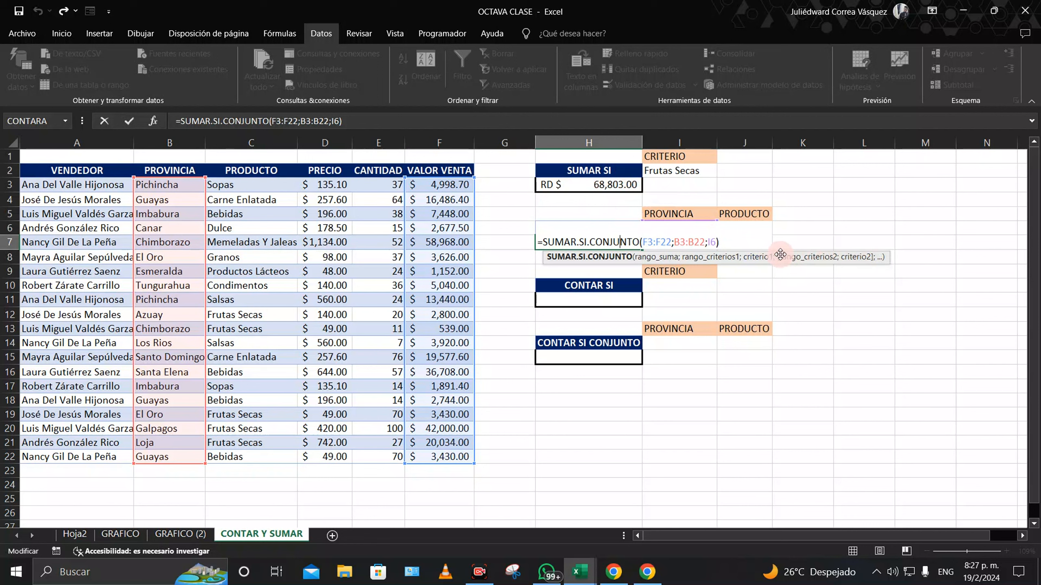
double_click(711, 242)
click(717, 242)
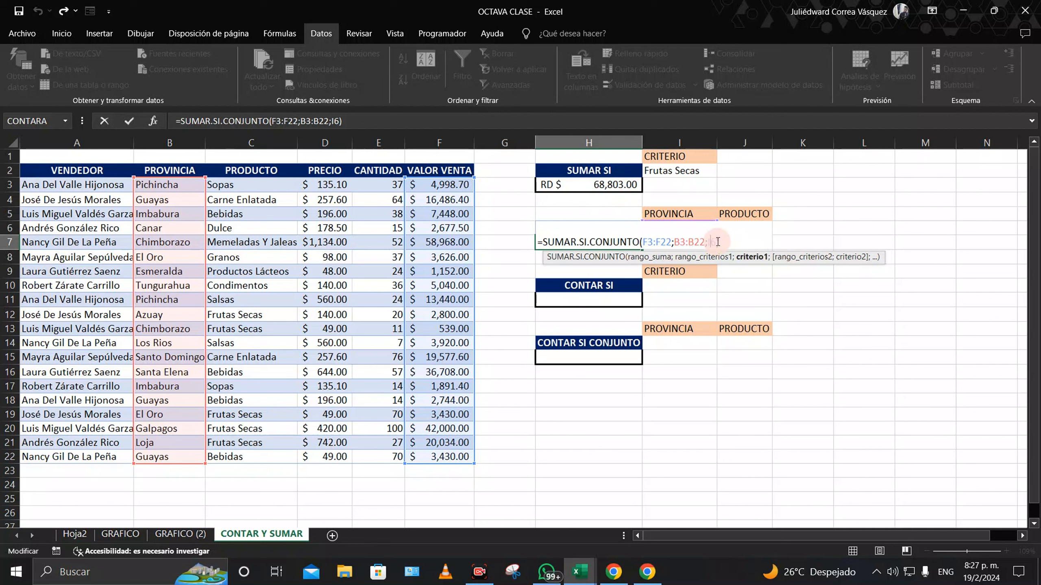
click(727, 242)
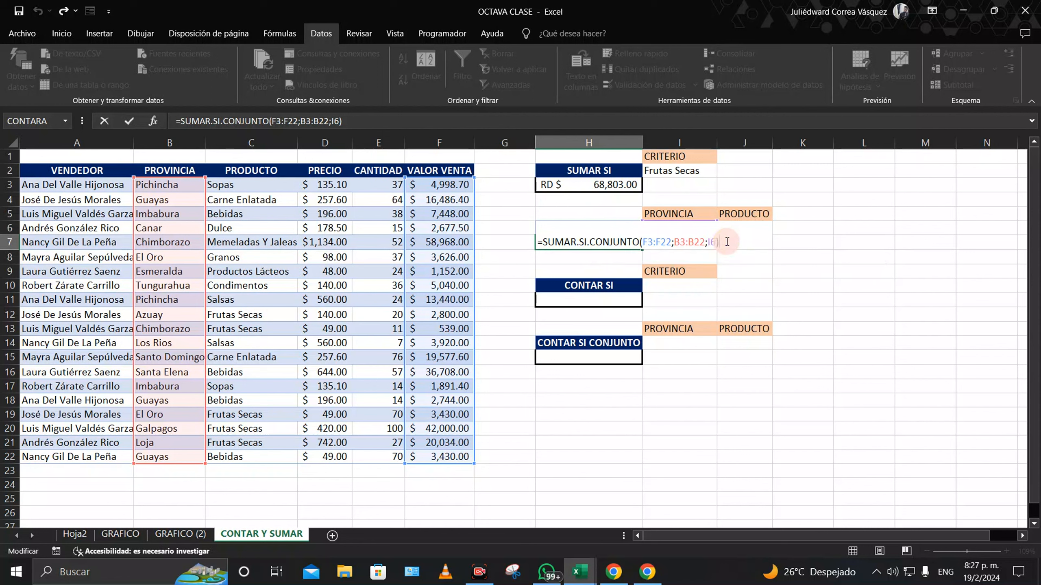
key(BackSpace)
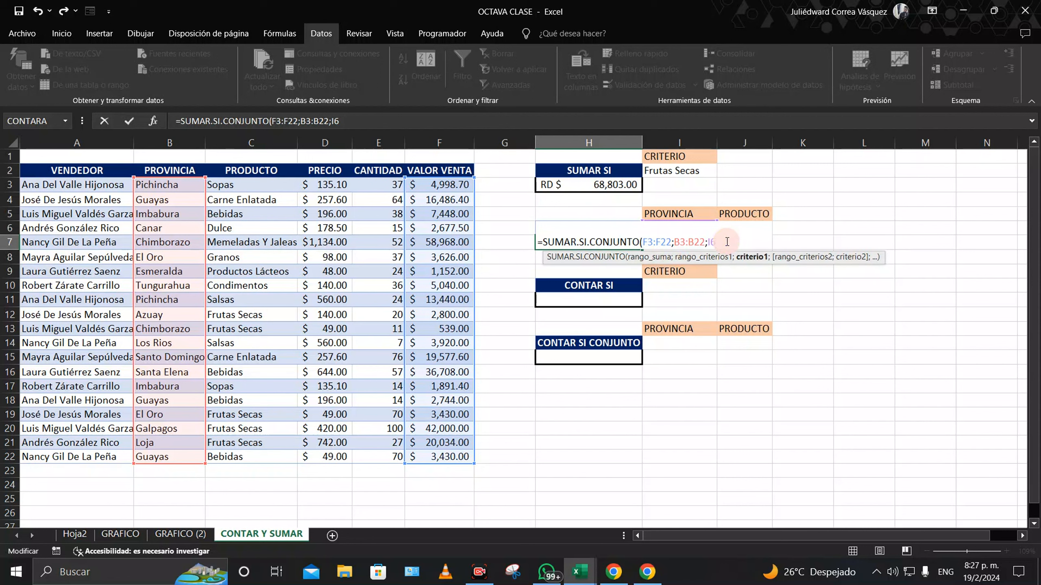
text(;)
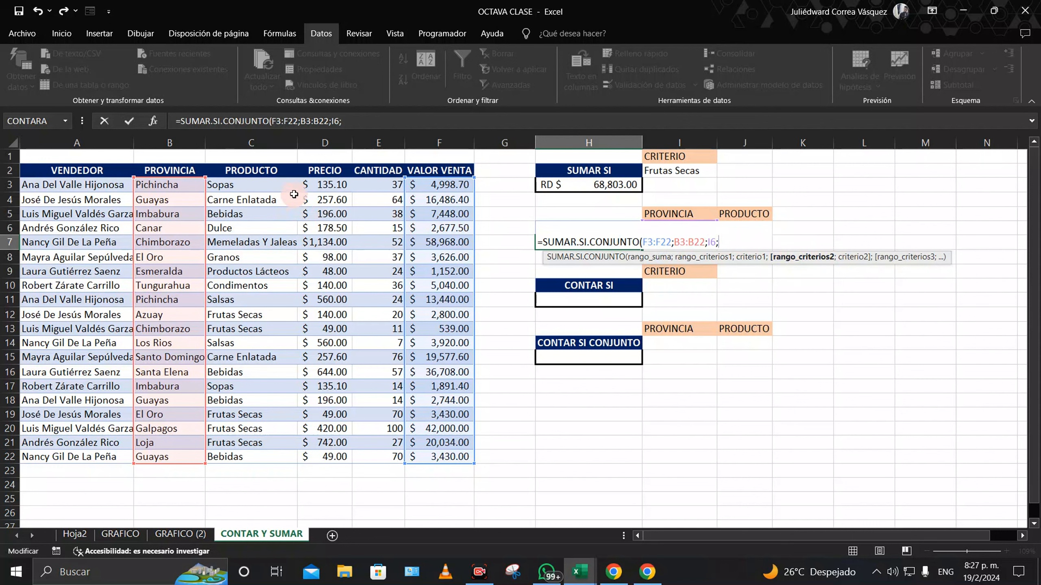
drag(271, 185, 260, 454)
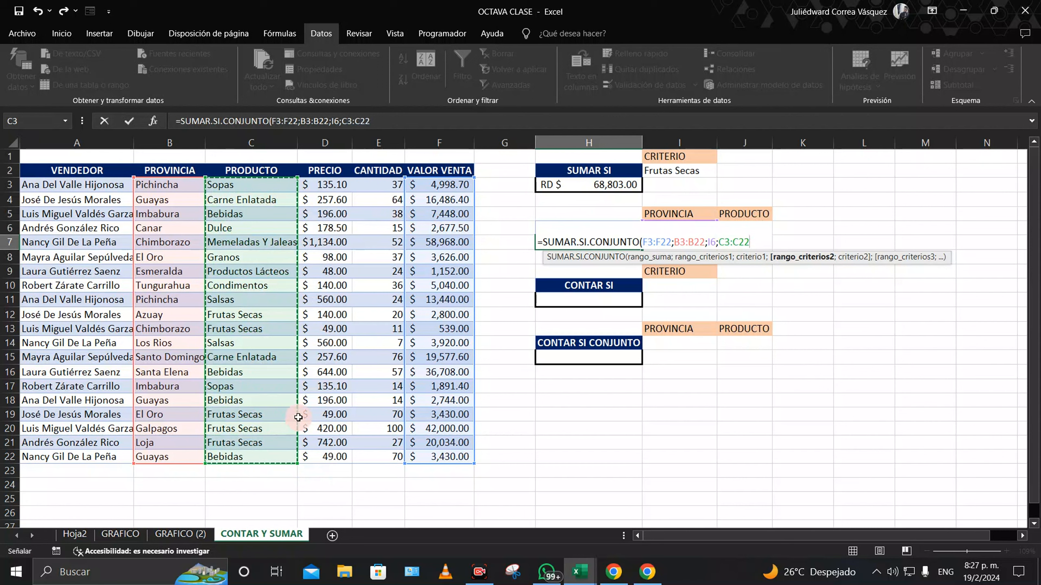
text(;)
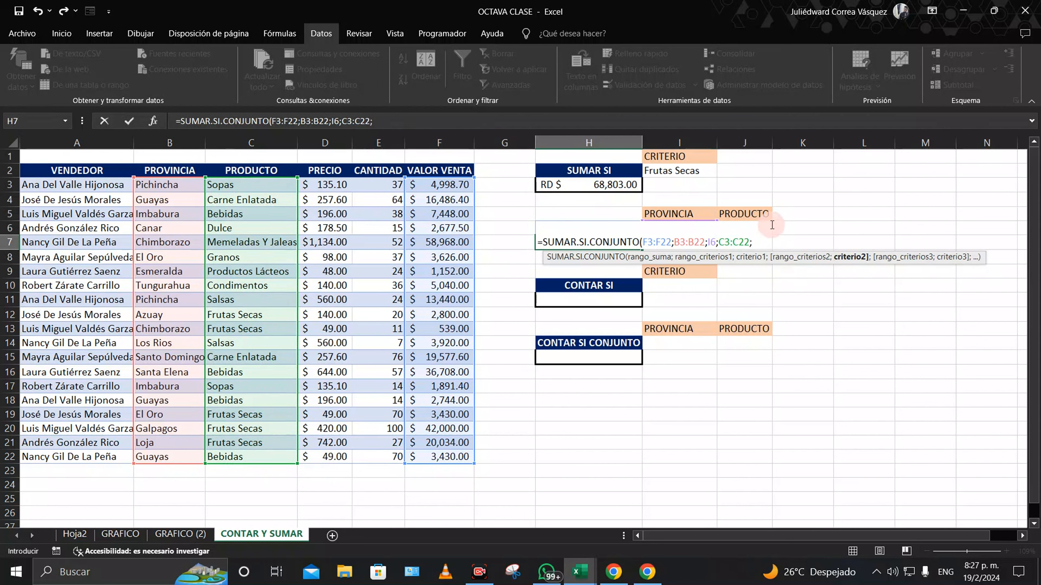
click(763, 213)
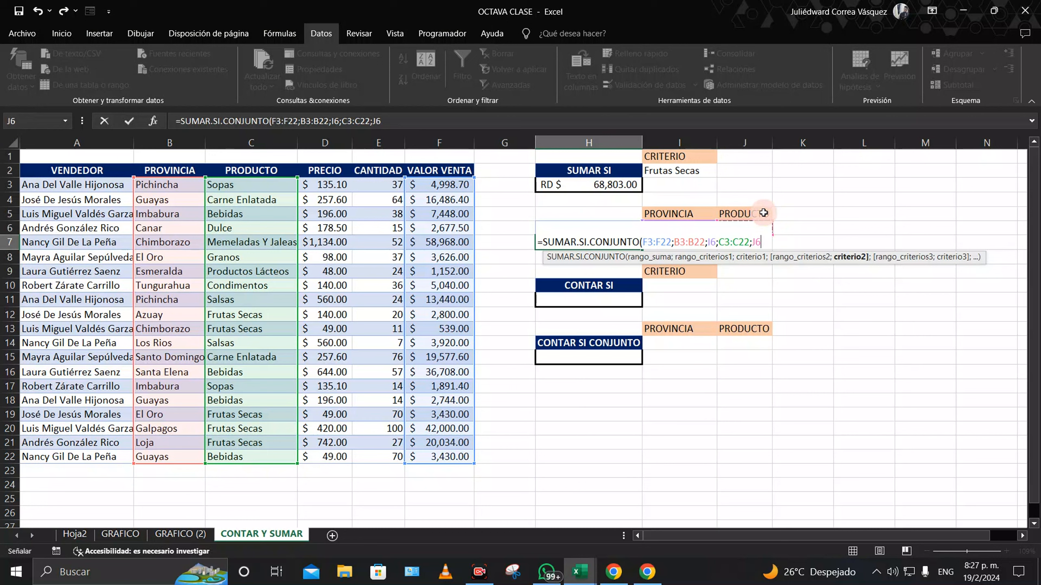
text())
key(Return)
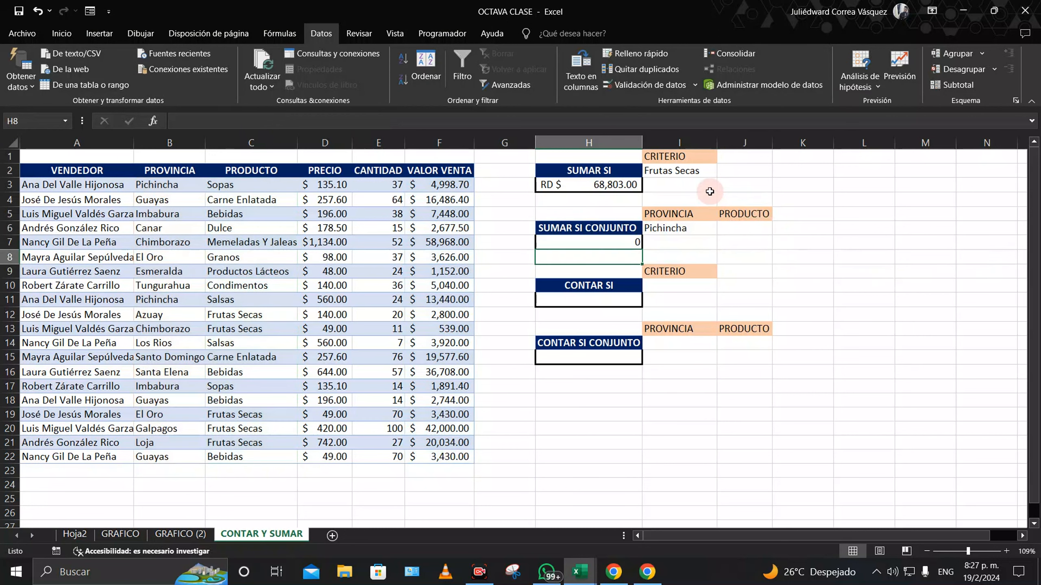
Step: Review criteria cells I6 and J6 and H7's formula with its province range B3:B22
click(682, 229)
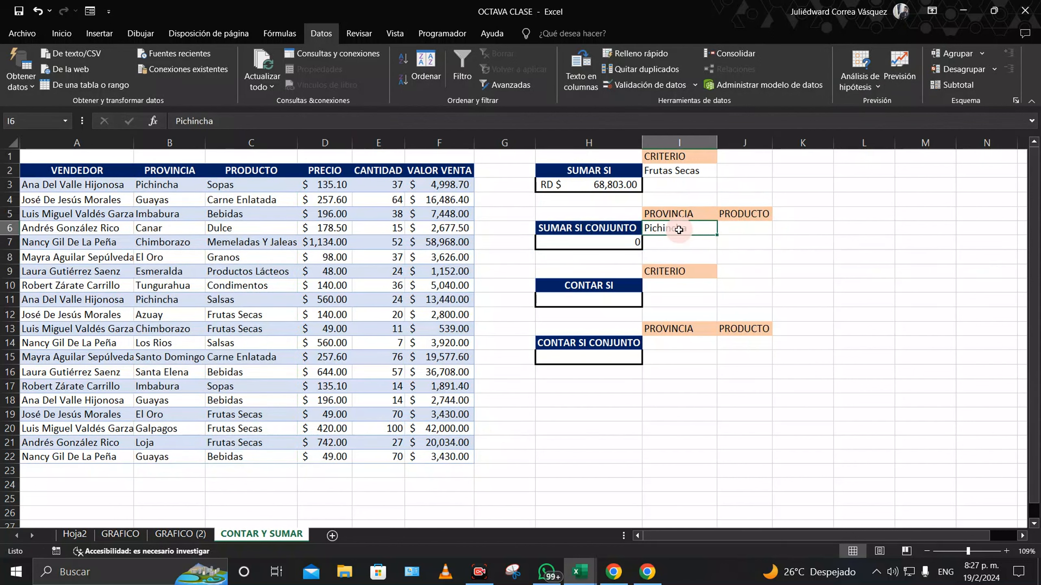
click(753, 227)
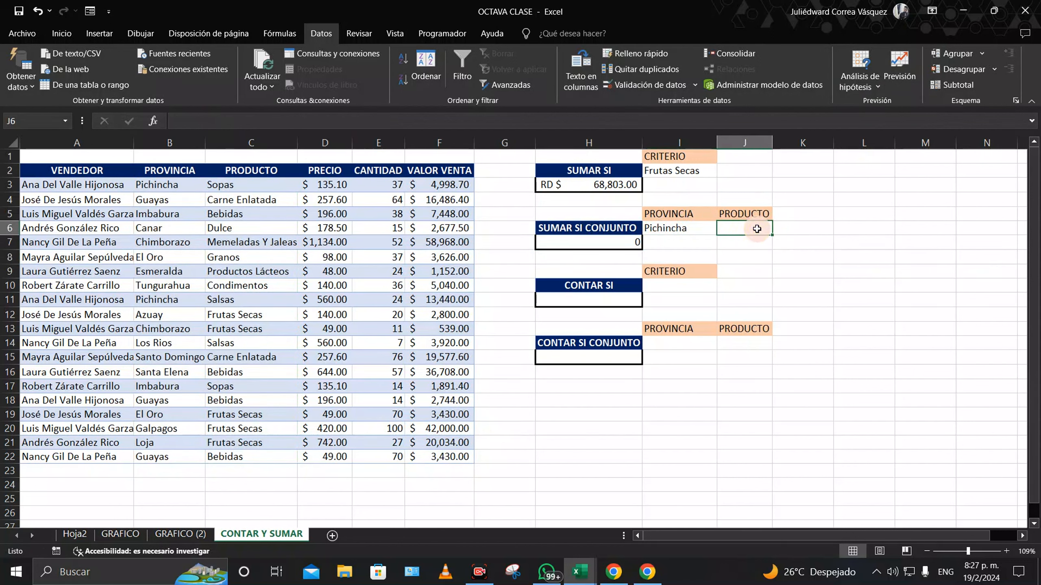
click(622, 242)
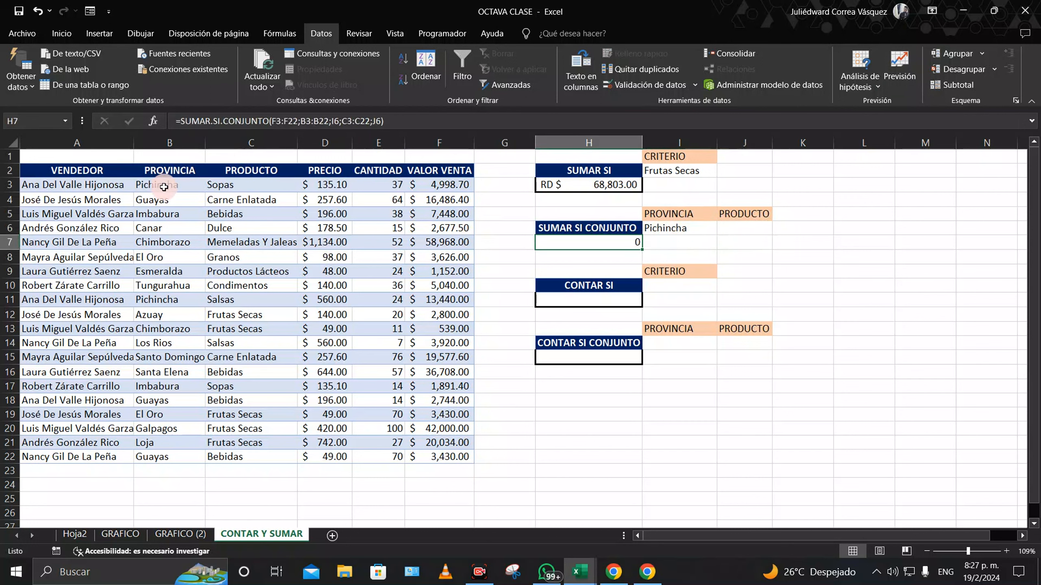
drag(164, 187, 192, 455)
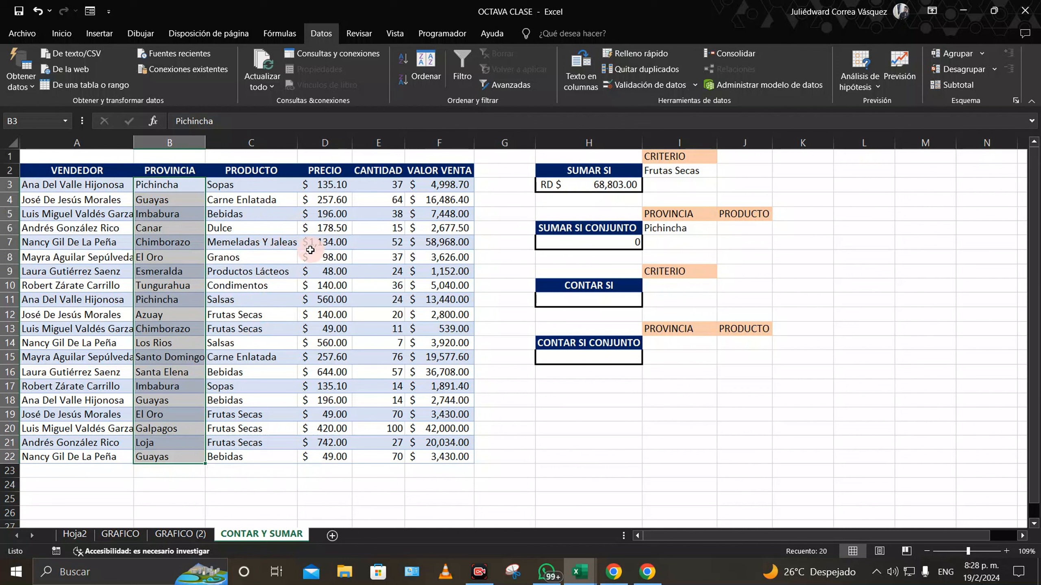
Step: Enter Sopa as the product criterion in J6, then clear it again
click(748, 228)
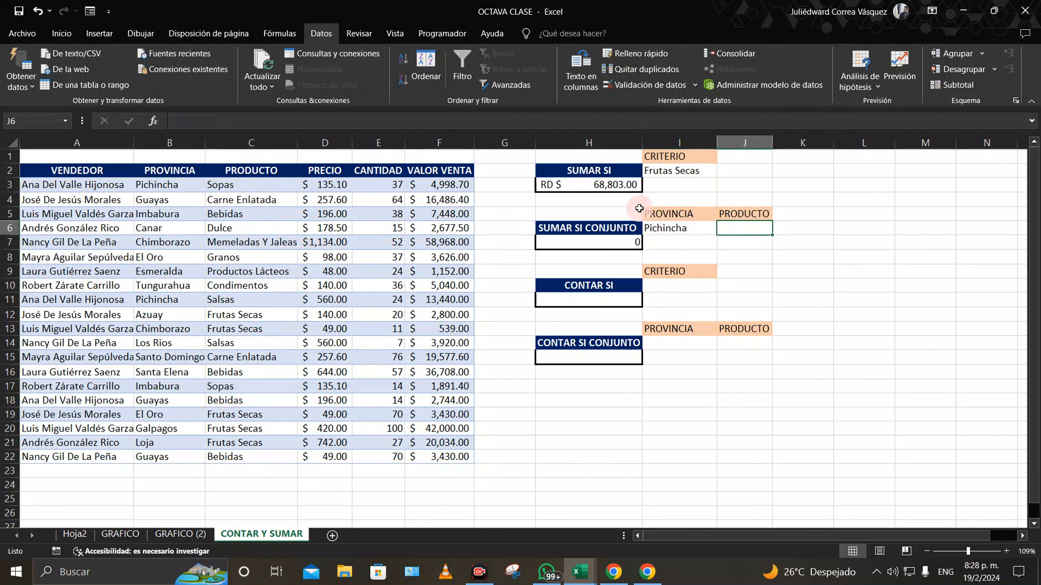
text(S)
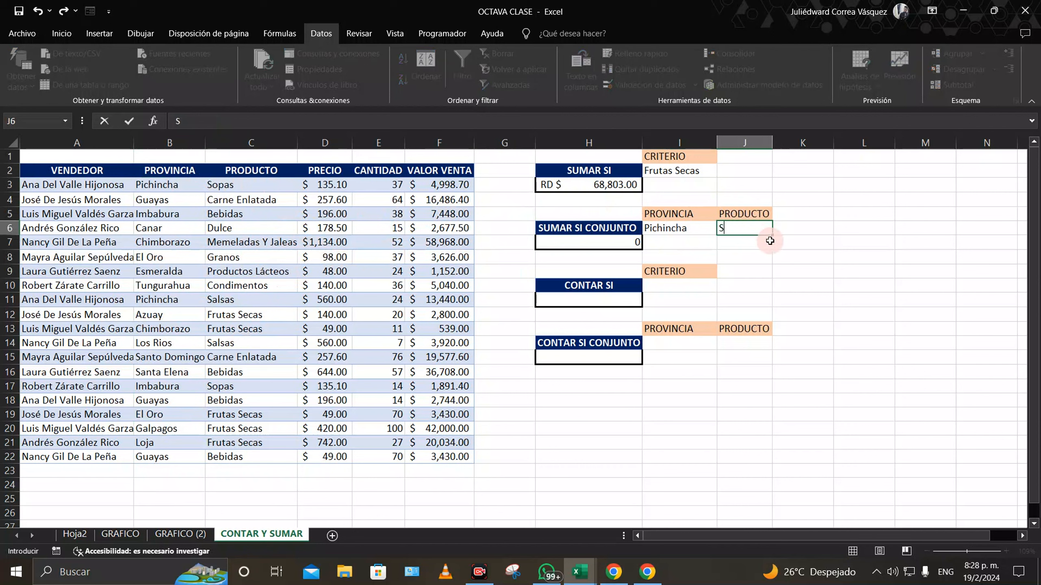
text(opas)
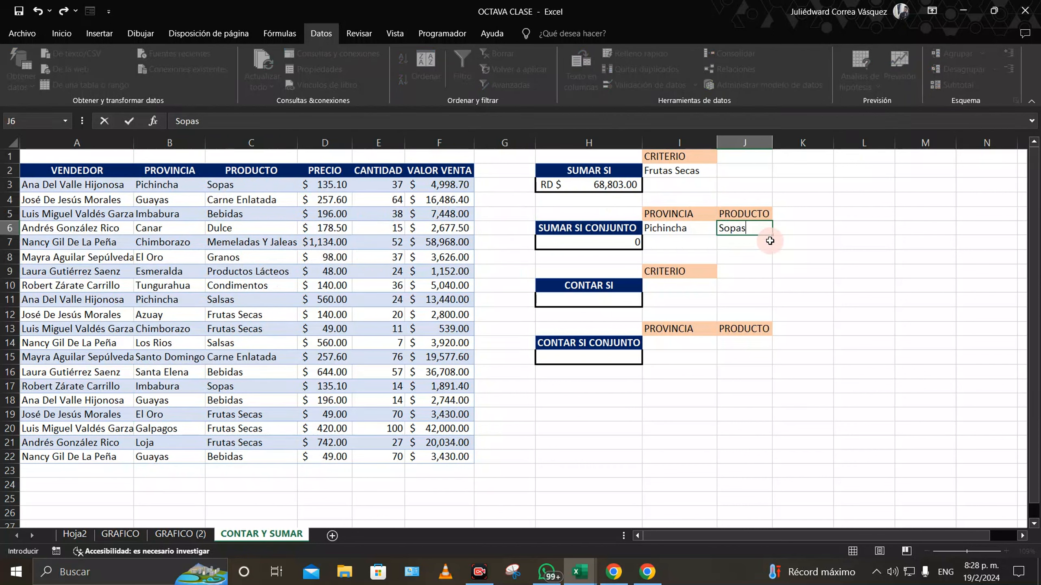
key(Return)
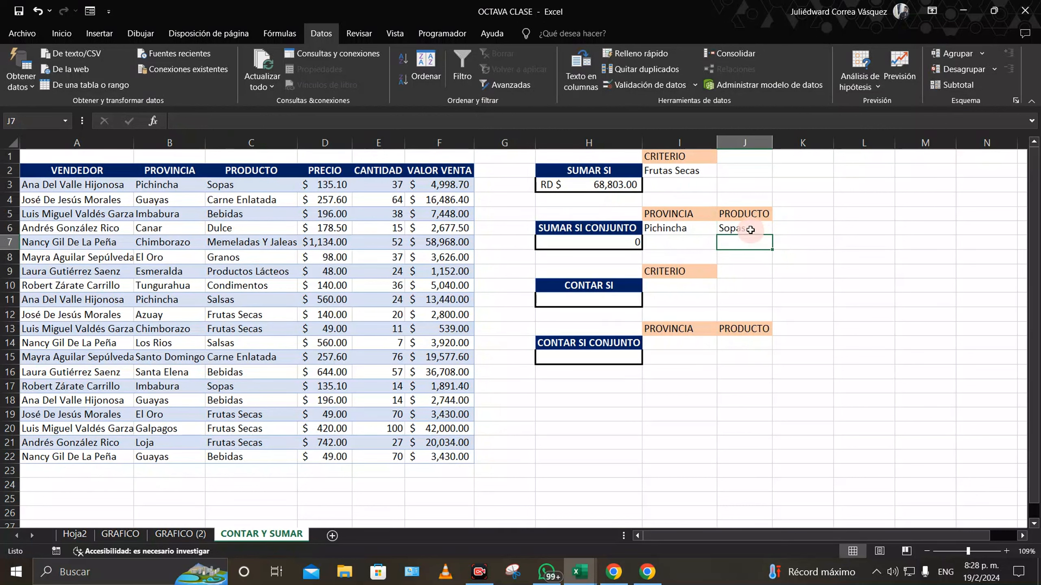
click(750, 230)
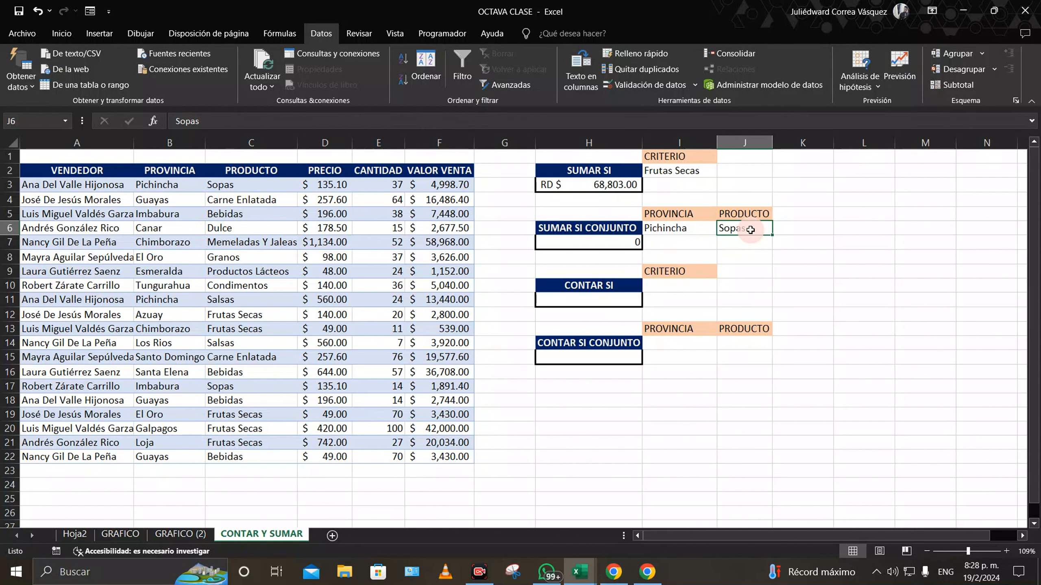
key(Delete)
Step: Copy Sopas from C3 and paste it as a value into J6, so H7 shows 4998.7
click(262, 186)
right_click(263, 190)
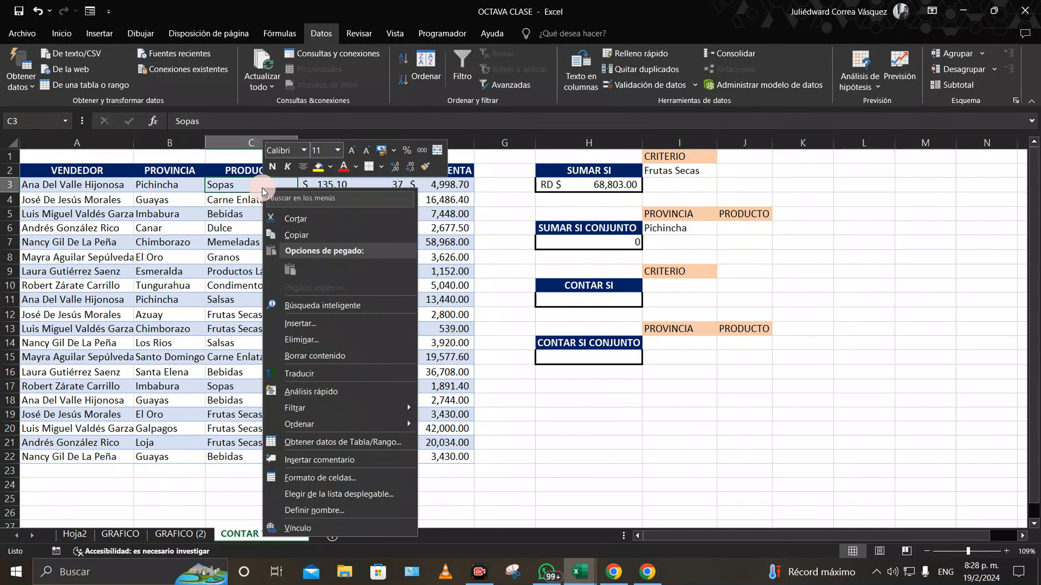
click(296, 234)
click(745, 230)
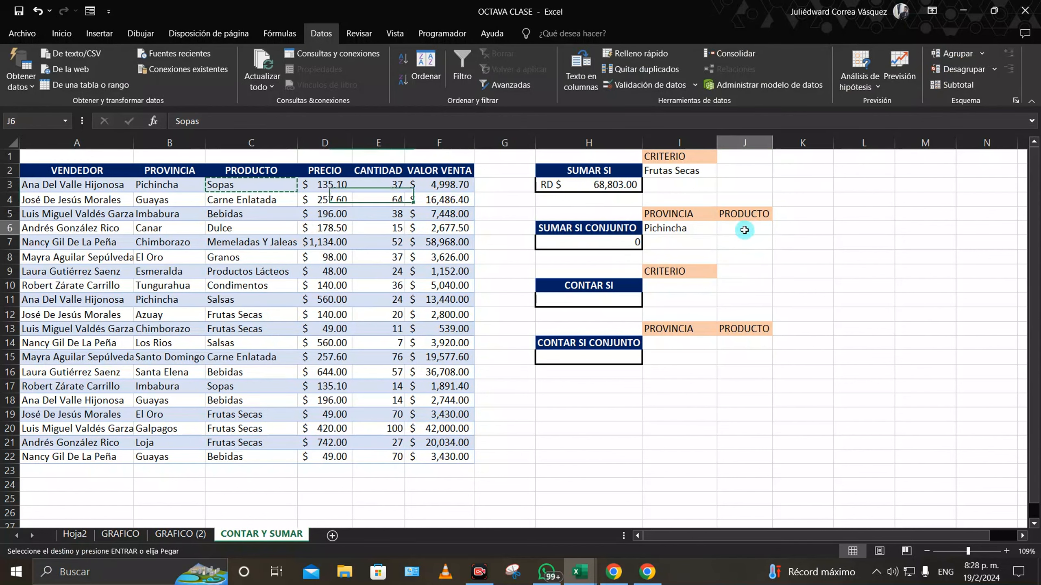
right_click(744, 229)
click(797, 305)
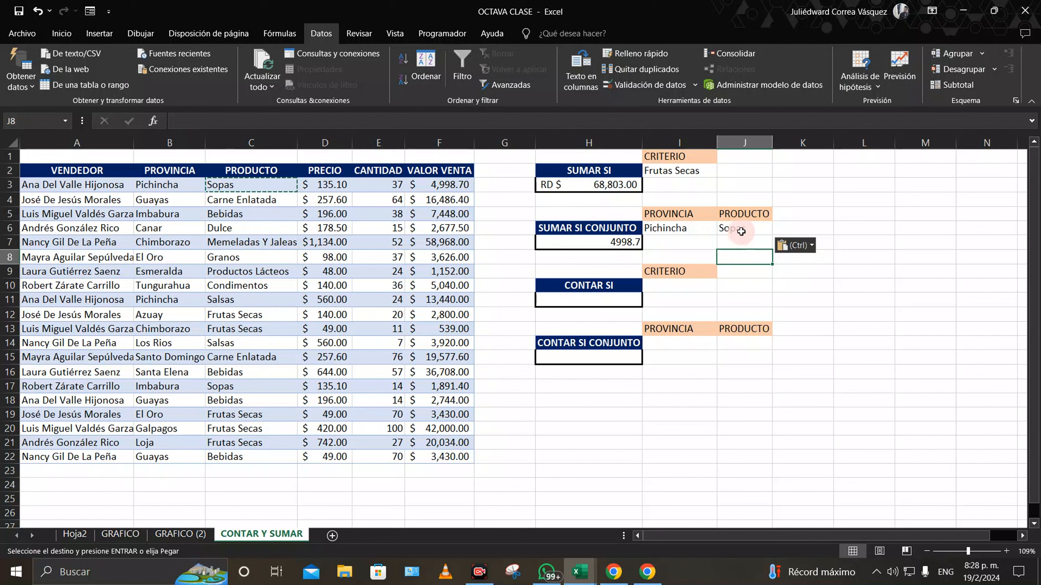
click(625, 243)
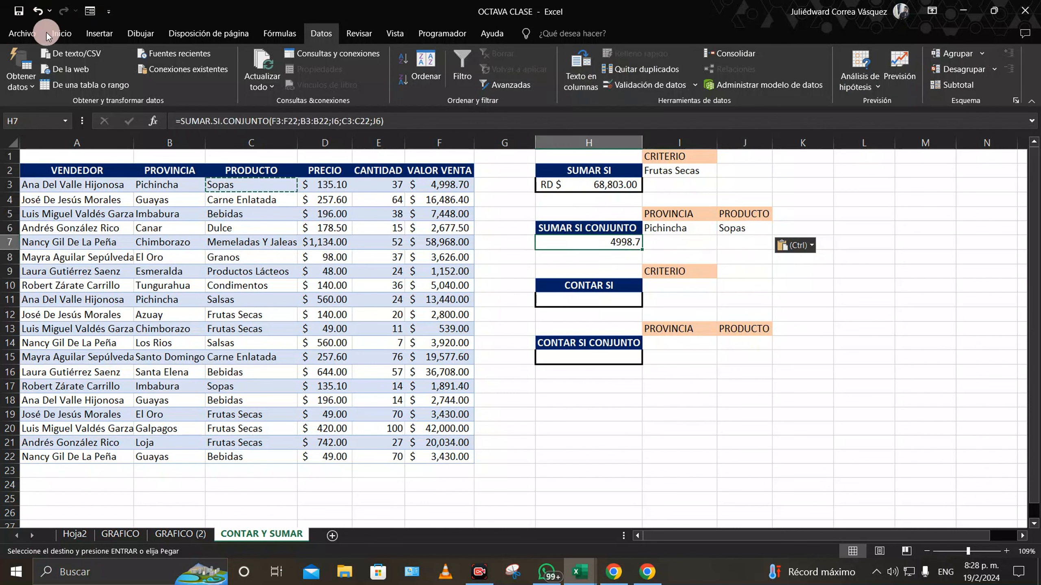
Step: Format the H7 total as Contabilidad so it displays RD $ 4,998.70
click(61, 33)
click(516, 58)
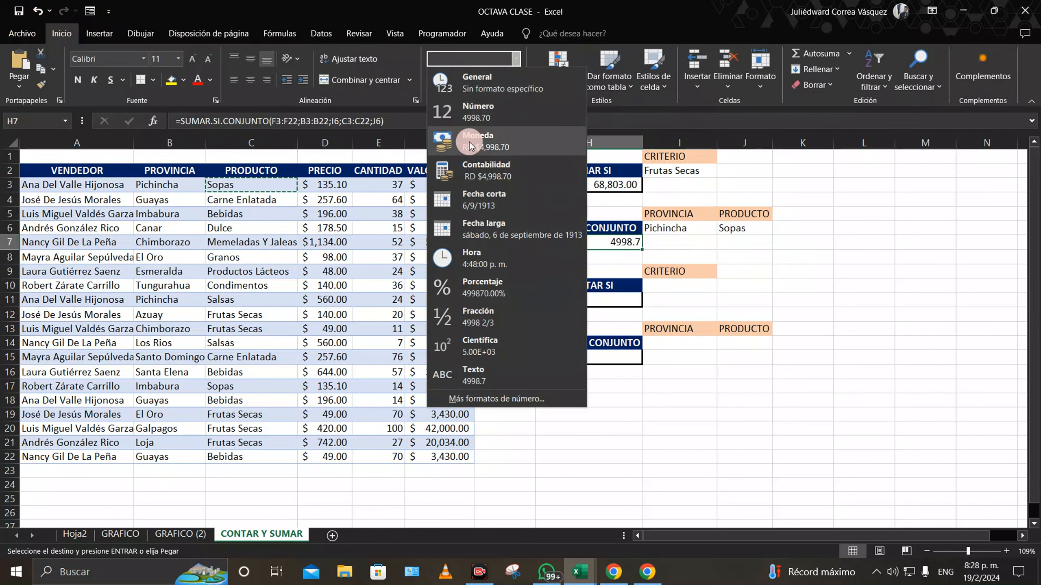
click(488, 170)
click(778, 244)
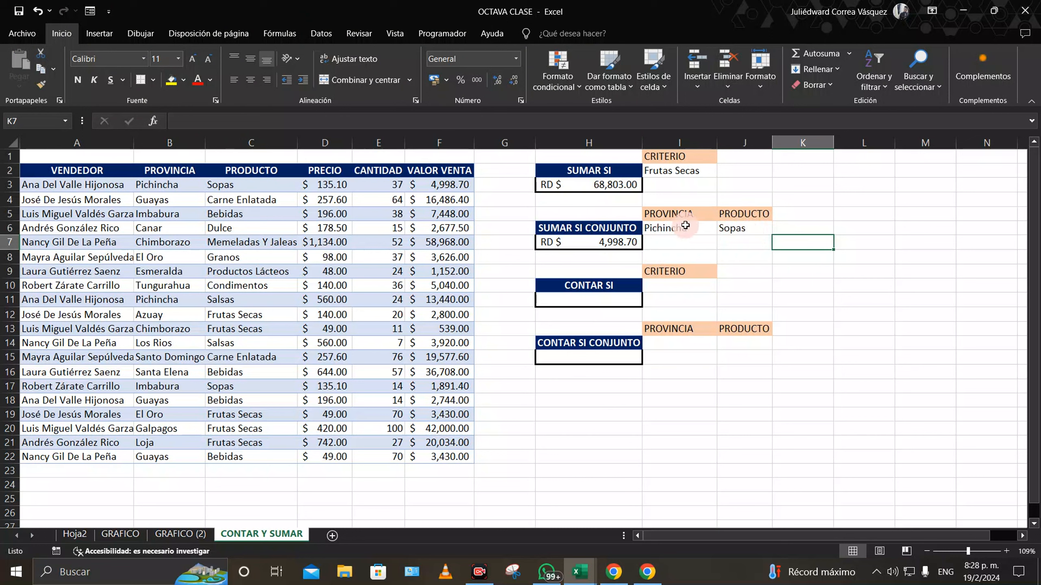
click(674, 228)
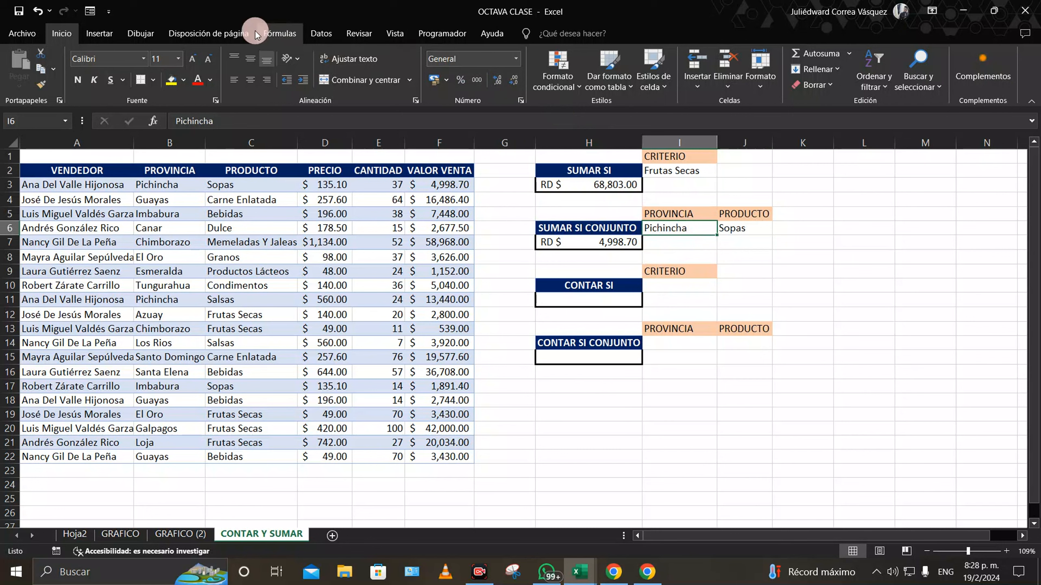
Step: Give I6 list data validation with source $B$3:$B$22 as a province dropdown
click(322, 33)
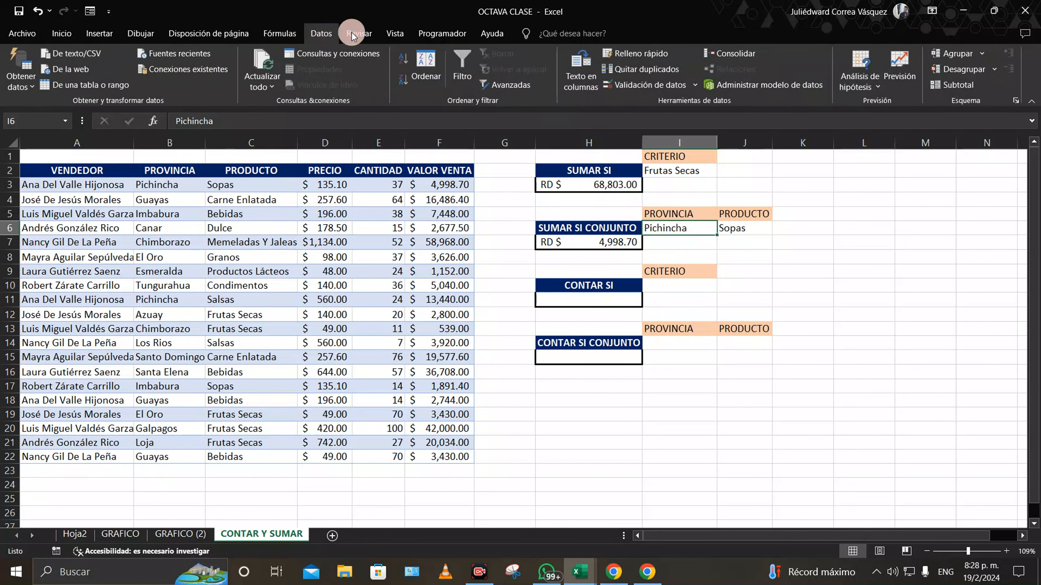
click(651, 84)
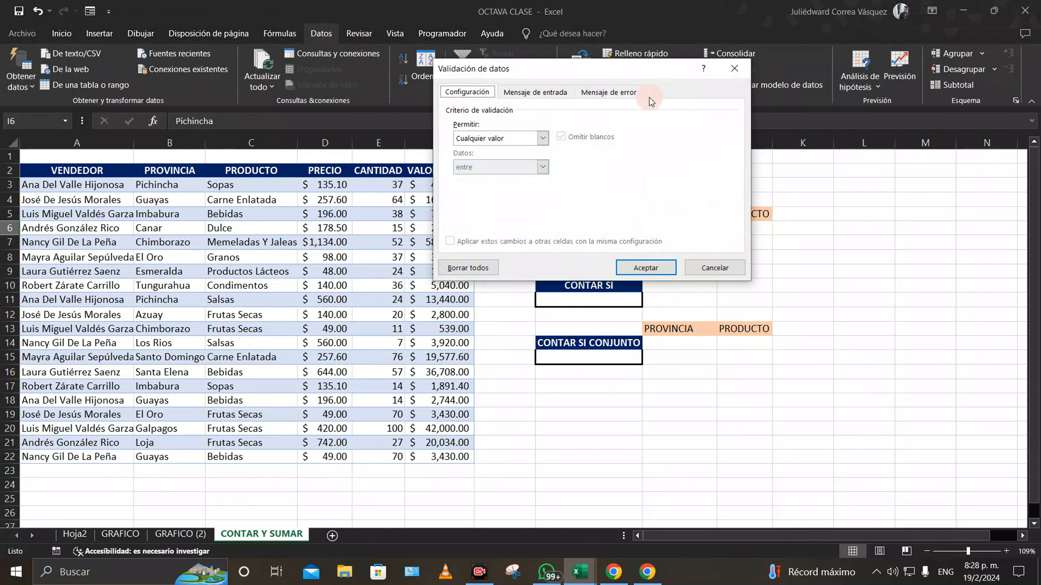
click(541, 138)
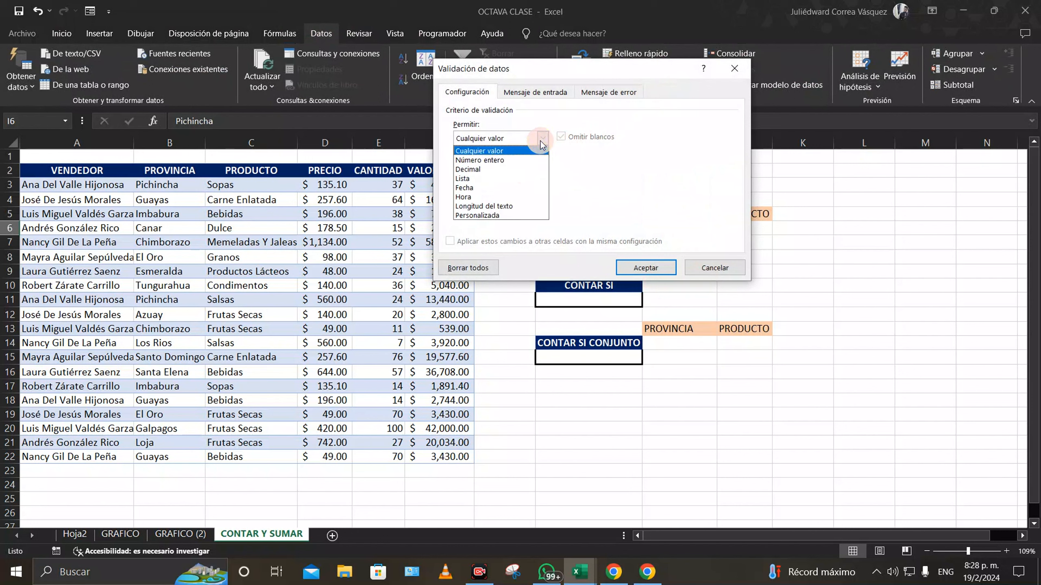
click(511, 178)
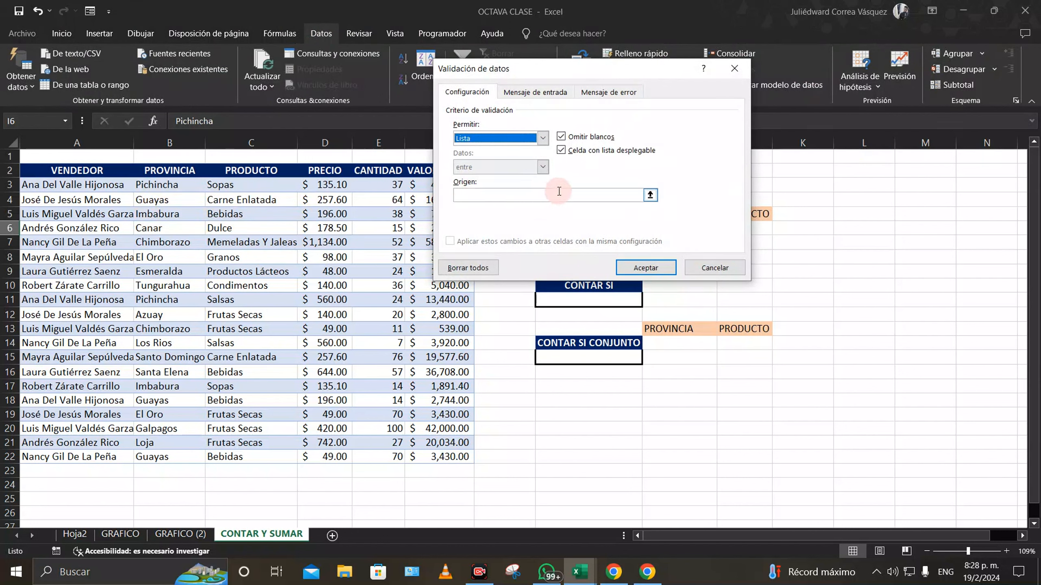
click(651, 195)
click(651, 195)
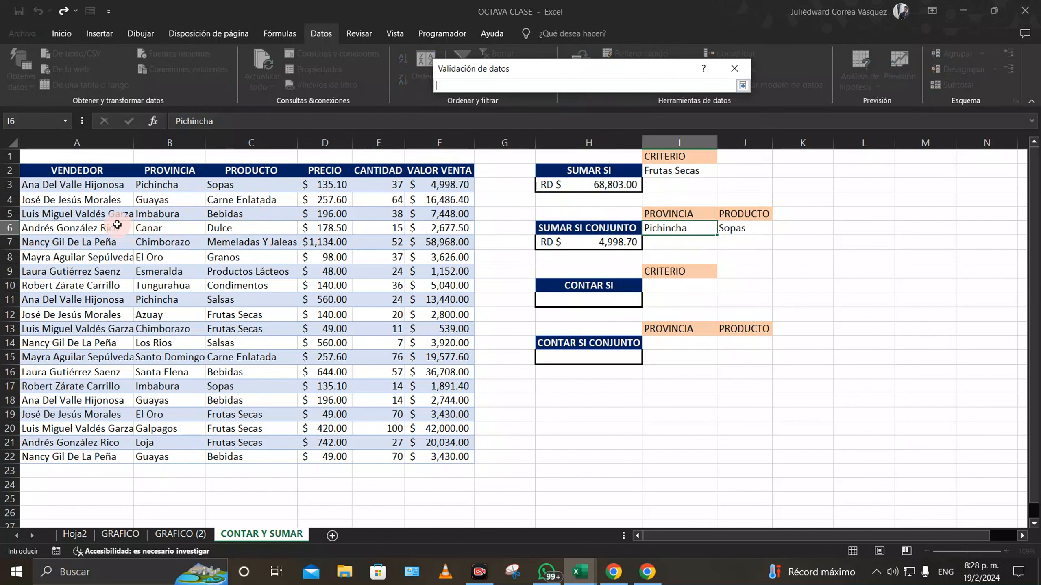
drag(155, 185, 164, 456)
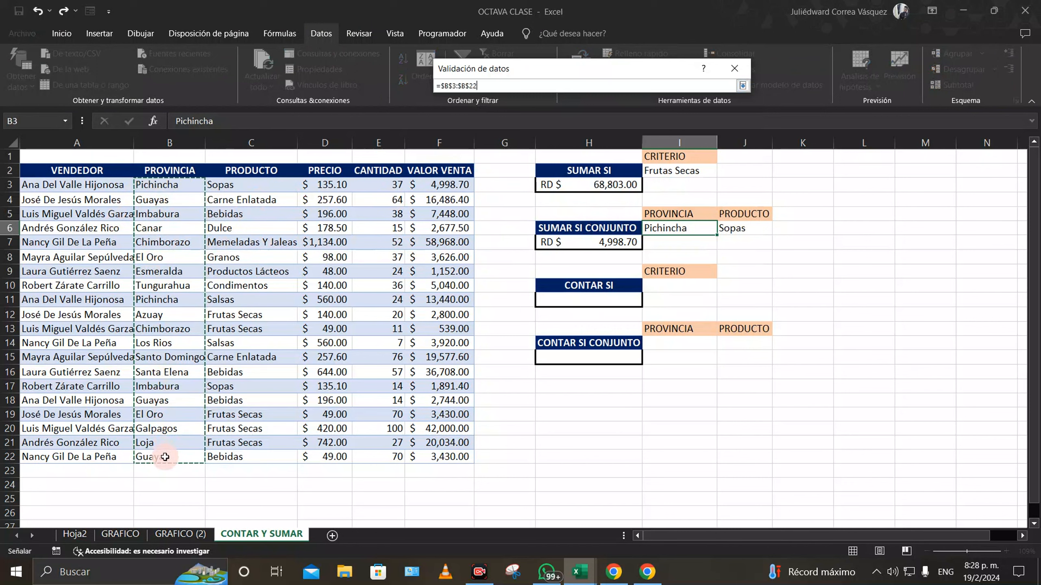
click(742, 85)
click(647, 268)
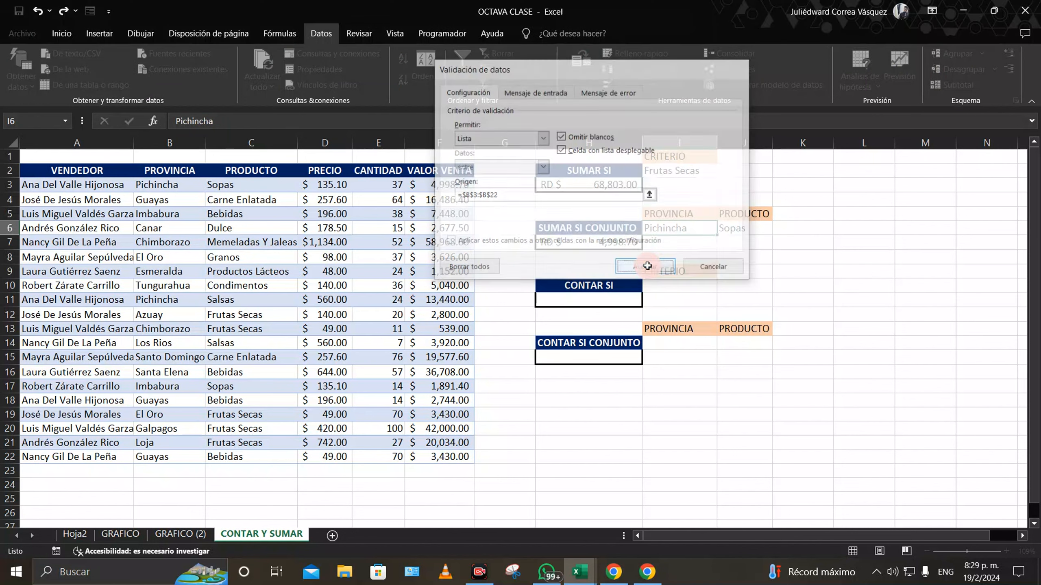
click(752, 233)
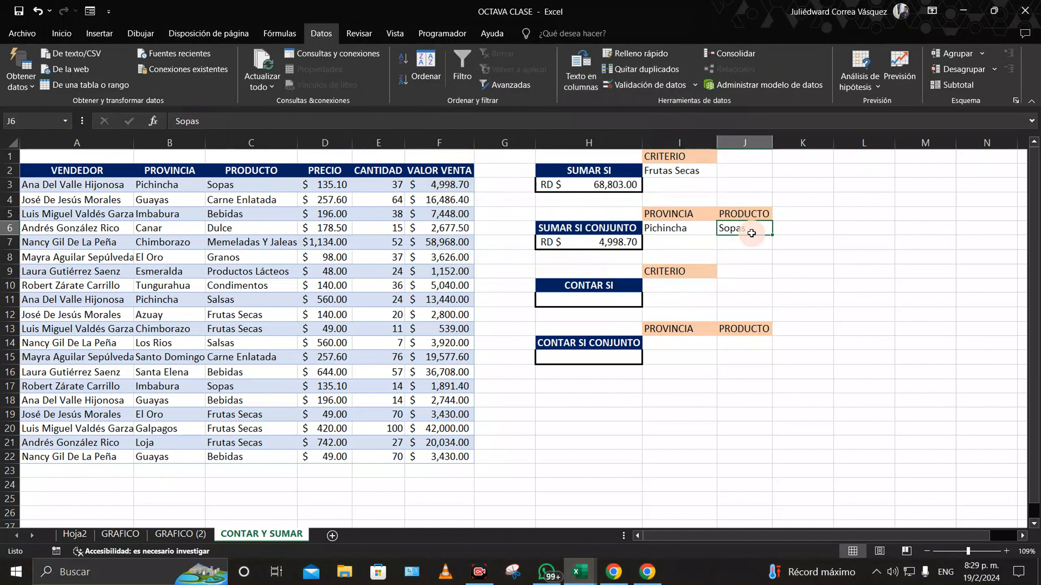
Step: Copy I2 with its product dropdown into J6 and autofit column J
click(696, 168)
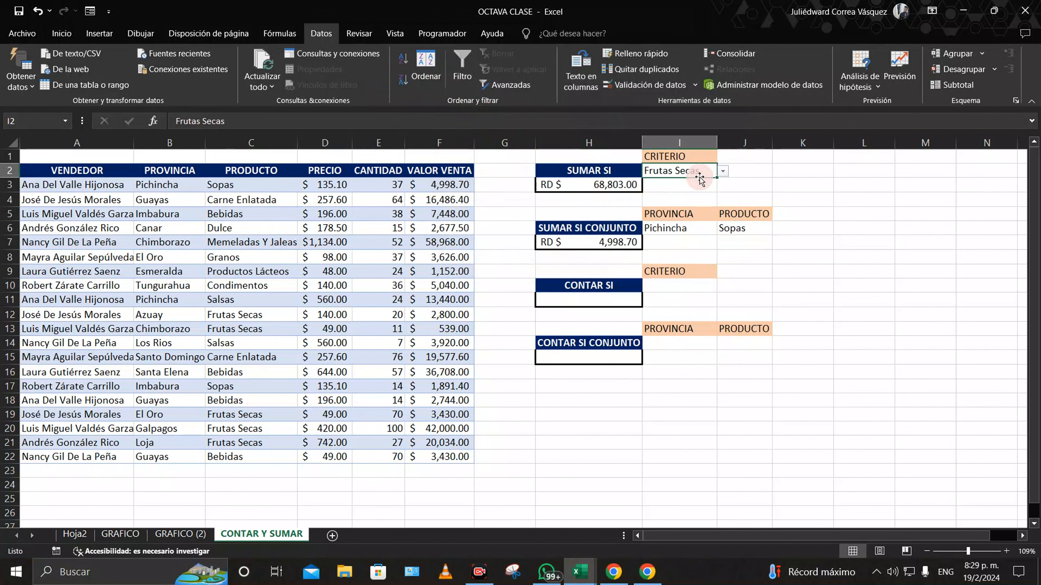
right_click(701, 176)
click(745, 219)
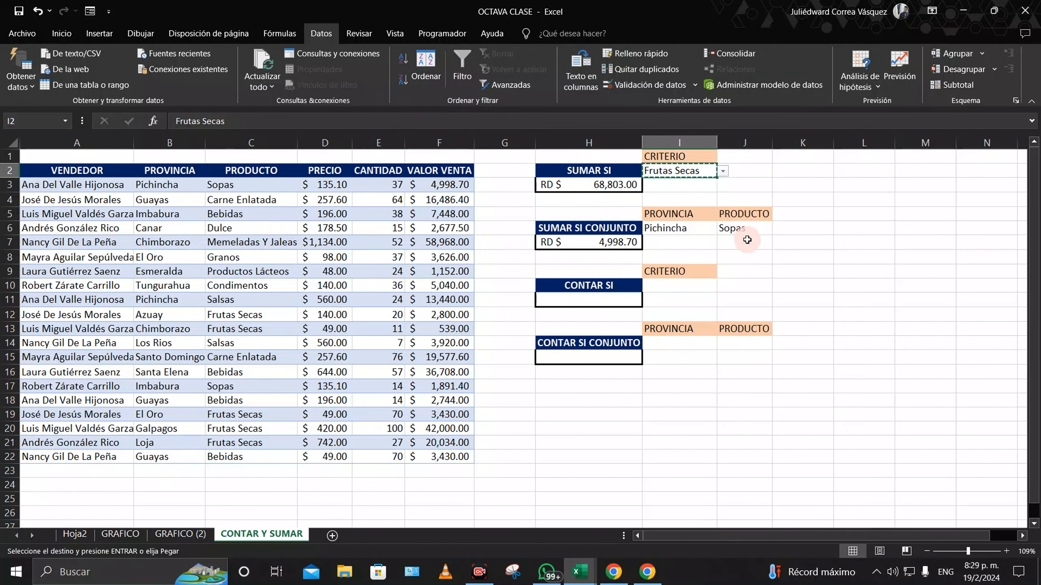
right_click(746, 228)
click(773, 282)
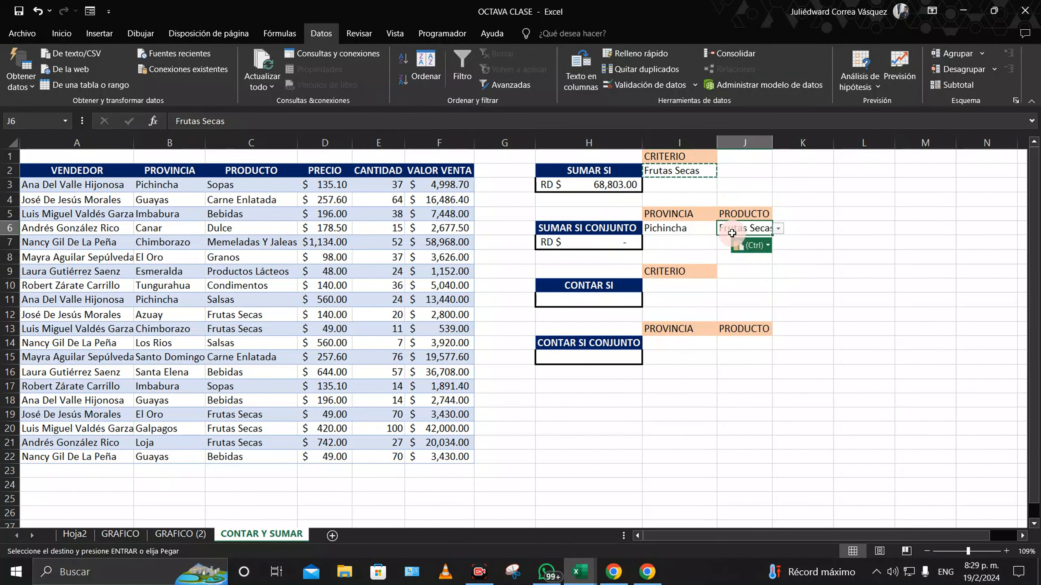
double_click(773, 150)
Step: Choose Carne Enlatada from J6's product dropdown, leaving the total at RD $ -
click(785, 229)
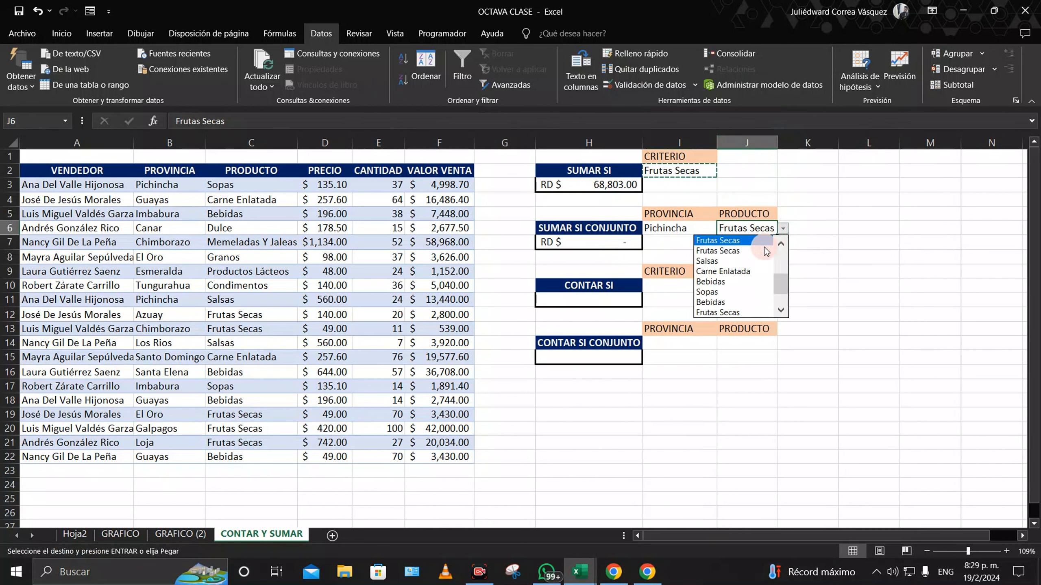
click(722, 271)
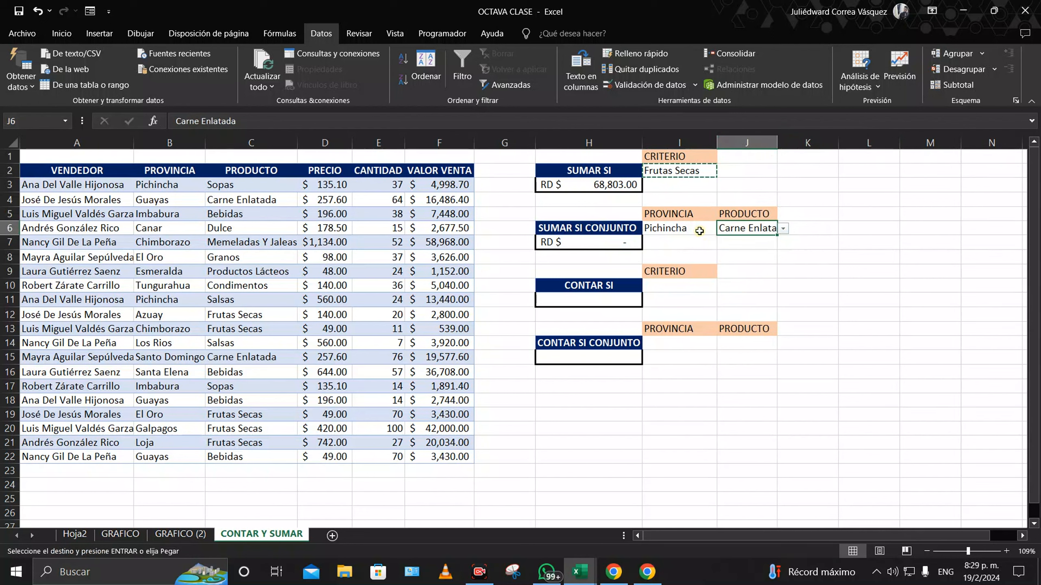
click(712, 228)
click(722, 231)
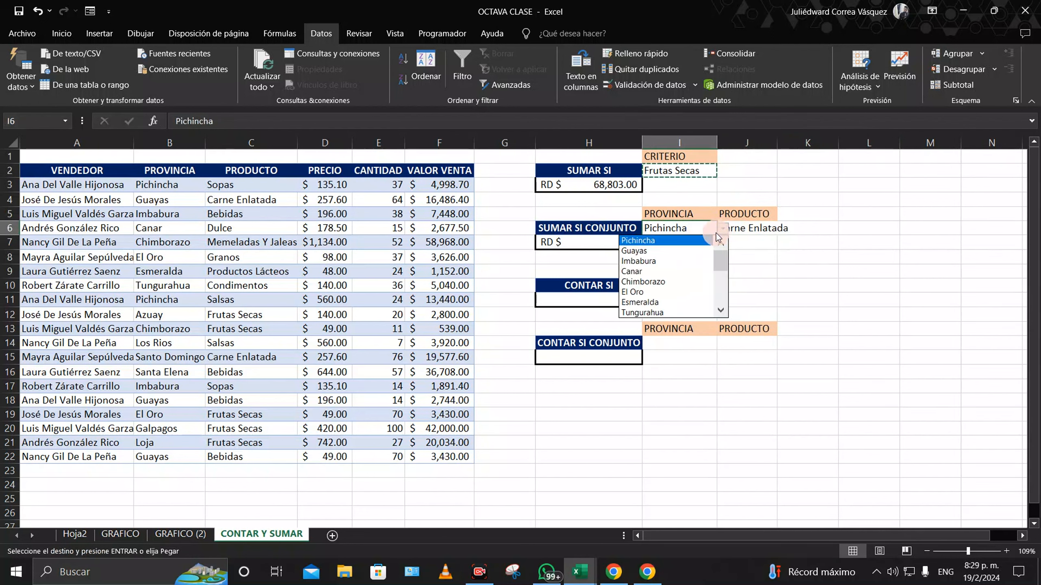
Step: Set province I6 to Guayas, verify the Guayas Carne Enlatada row, and widen column J
click(677, 250)
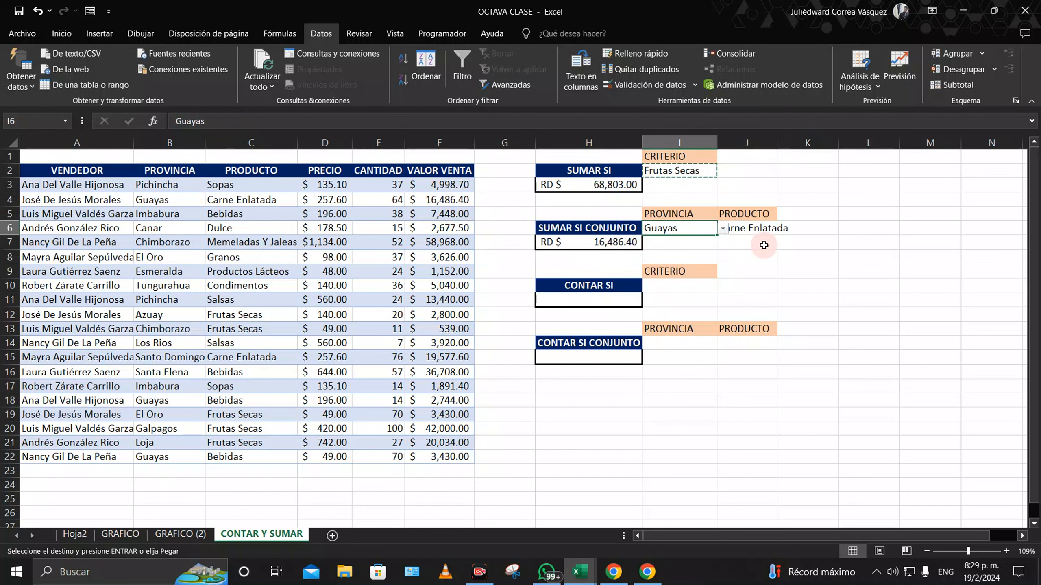
click(785, 257)
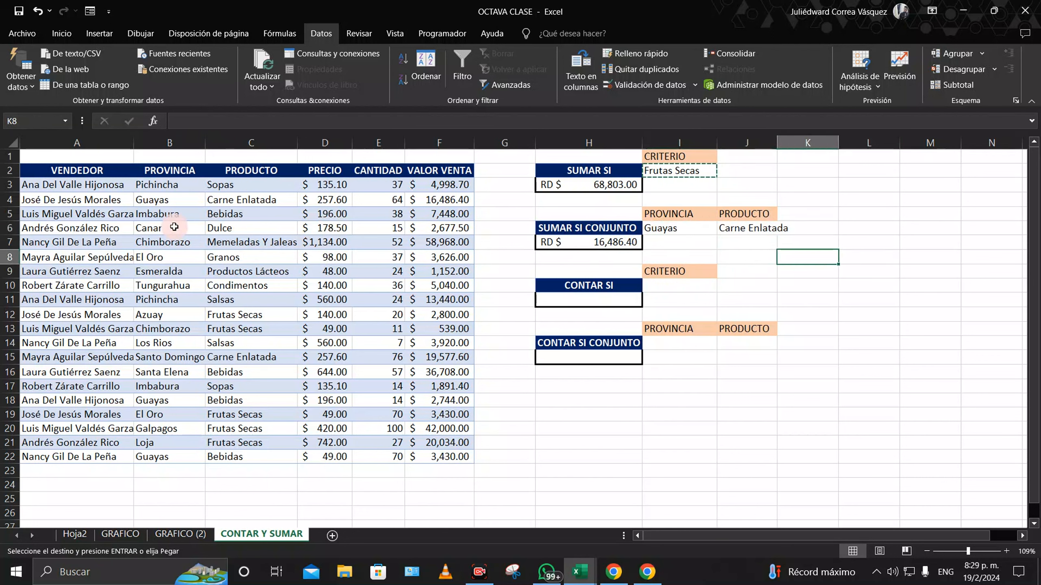
drag(175, 206, 455, 199)
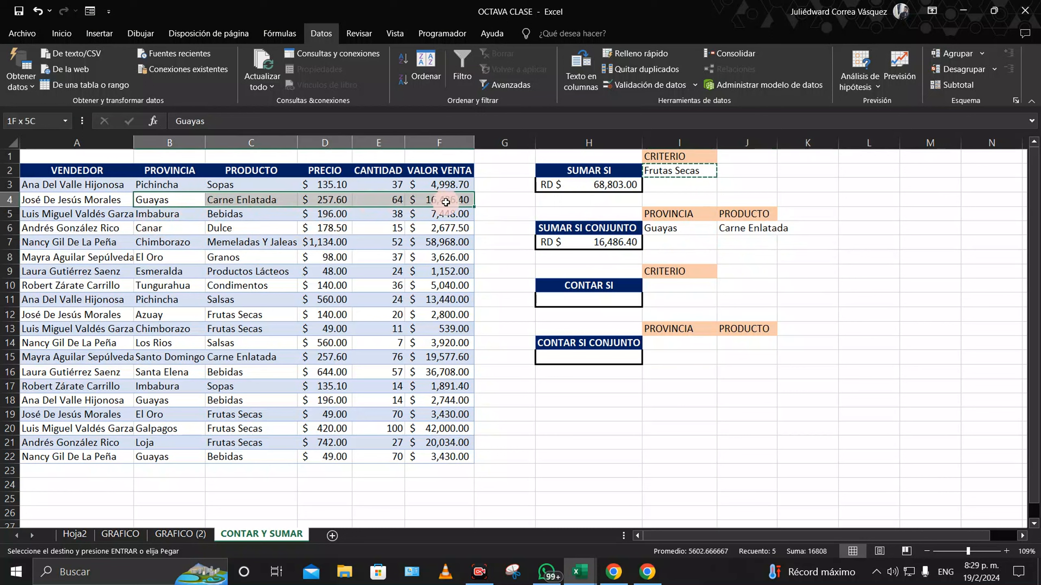
drag(777, 142, 792, 144)
click(819, 216)
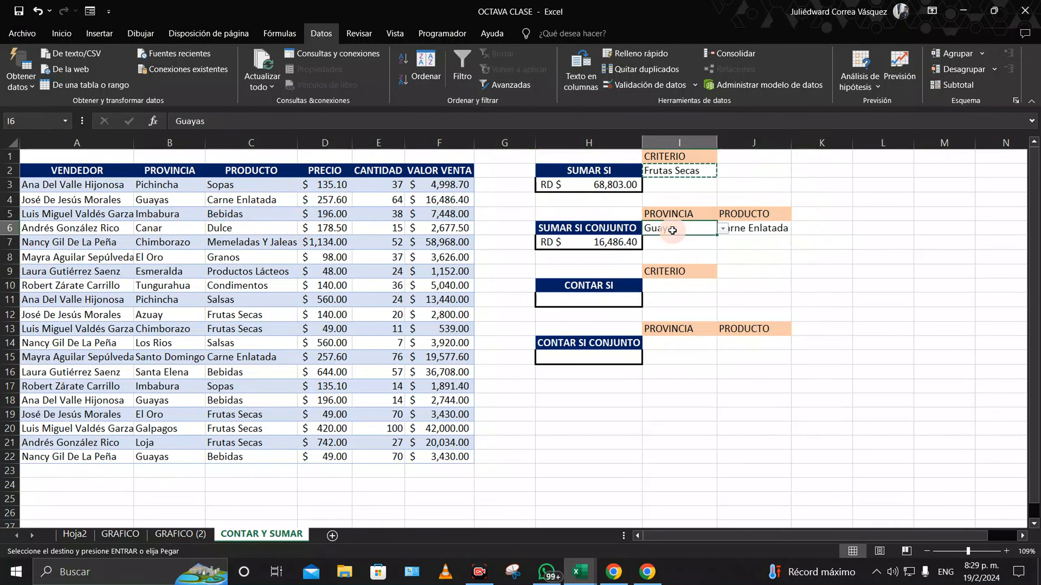
Step: Pick Bebidas as the J6 product, so the total reads RD $ 6,174.00
click(697, 230)
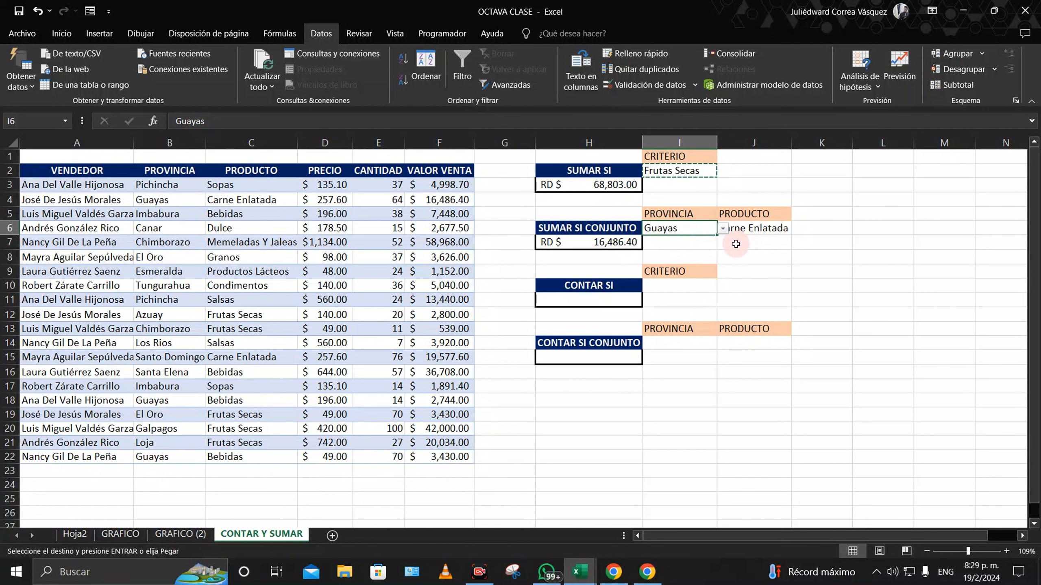
click(757, 228)
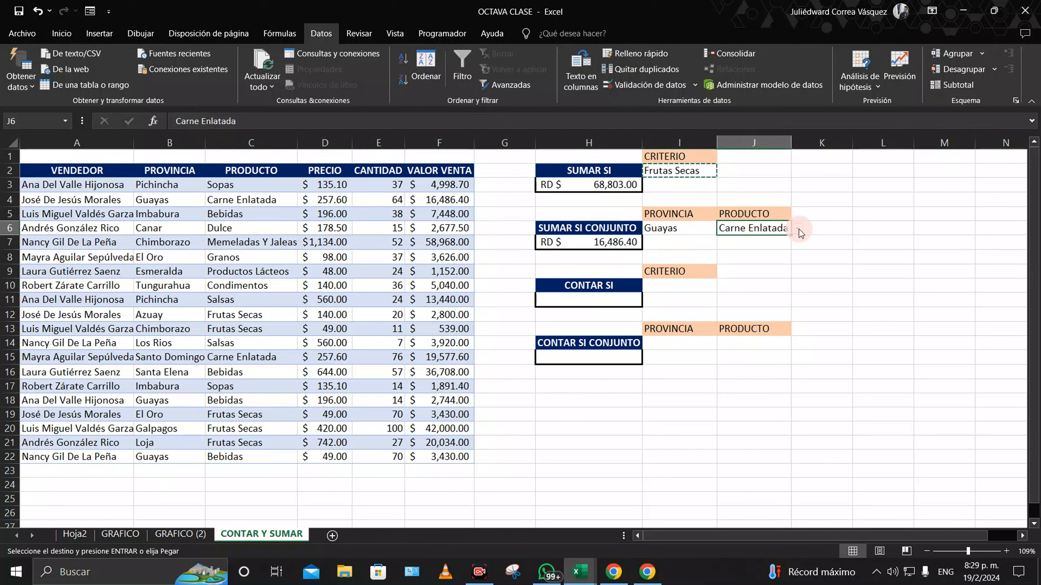
click(799, 231)
click(741, 251)
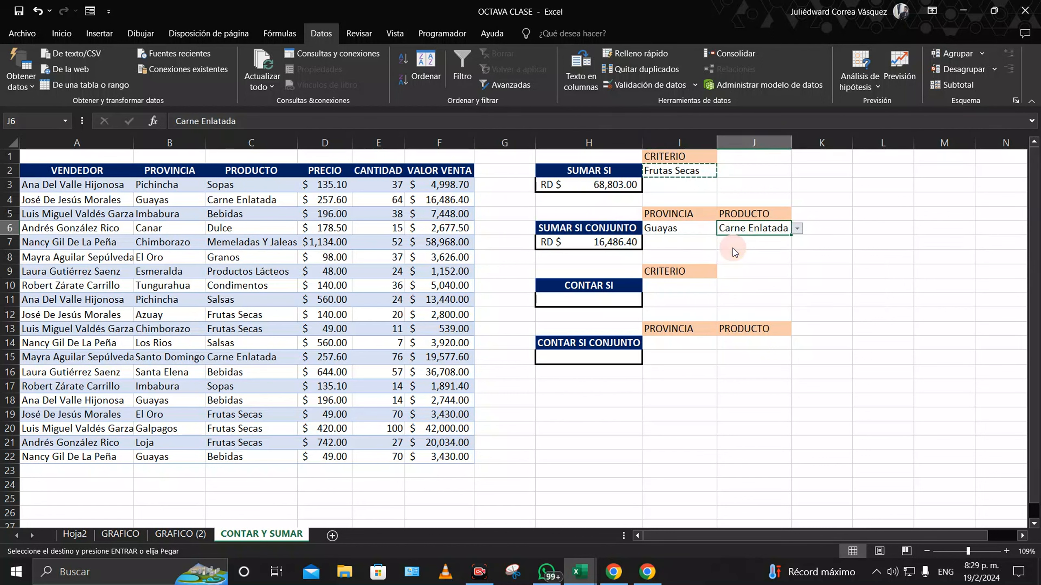
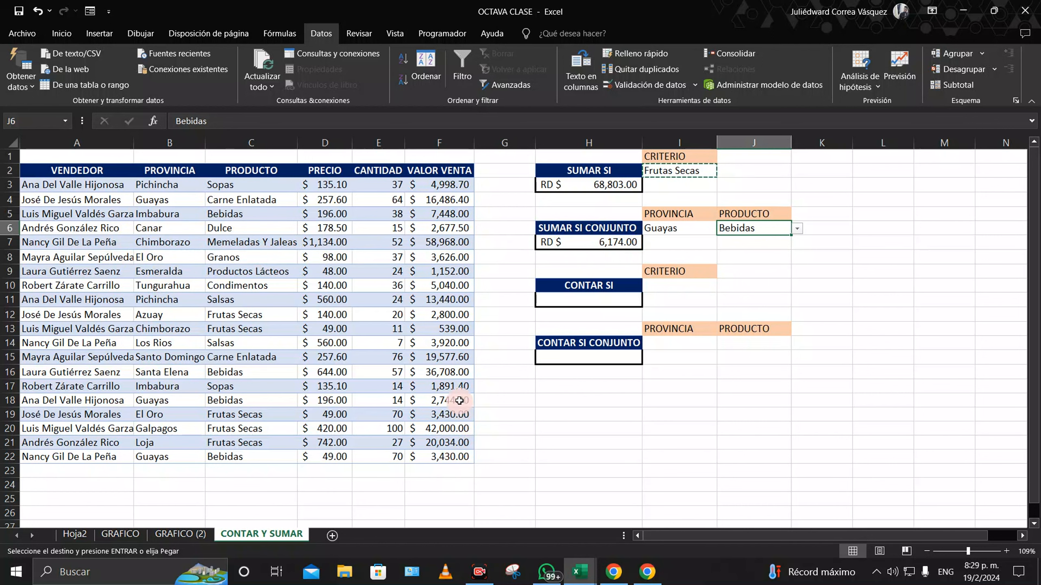
Step: Check the Guayas–Bebidas pairs in rows 18 and 22 and their sale value formulas
drag(153, 399, 262, 399)
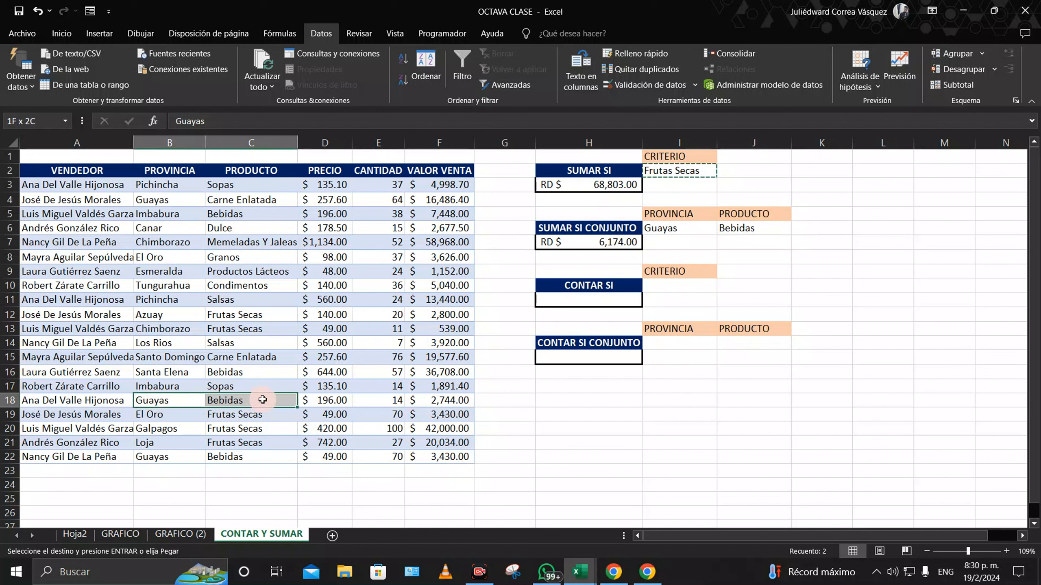
drag(161, 456, 262, 455)
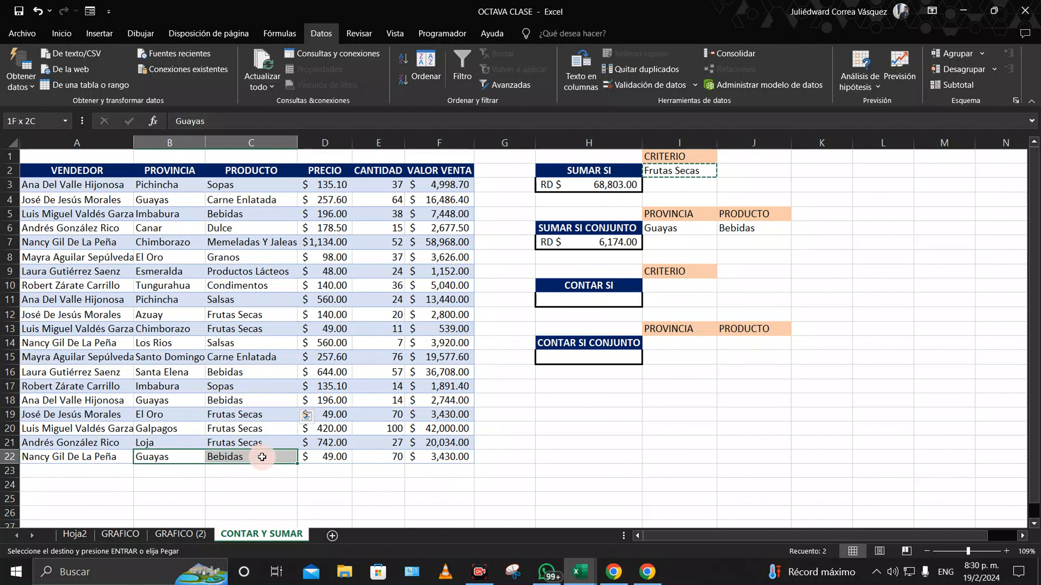
click(443, 403)
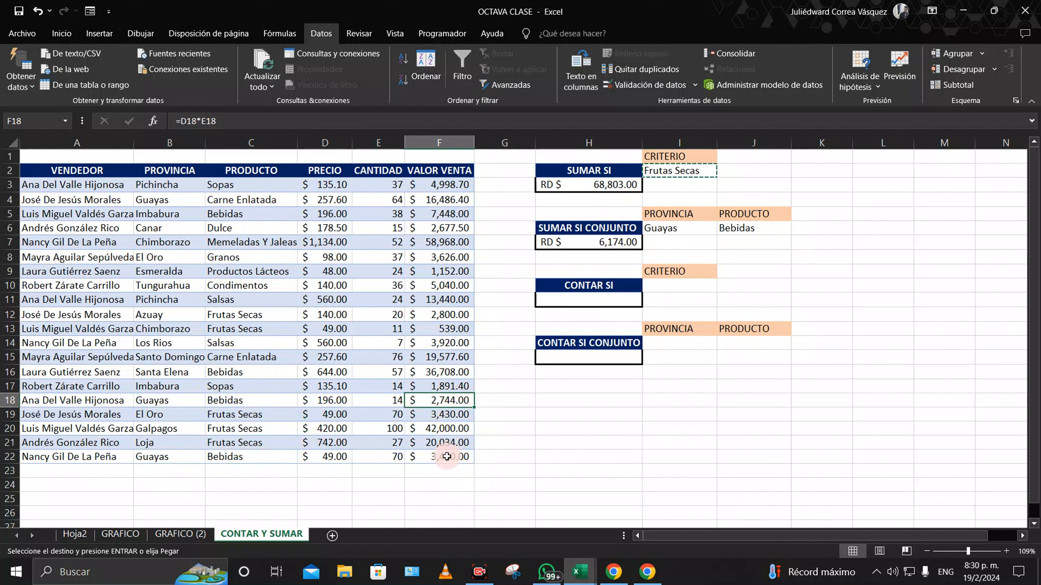
click(447, 456)
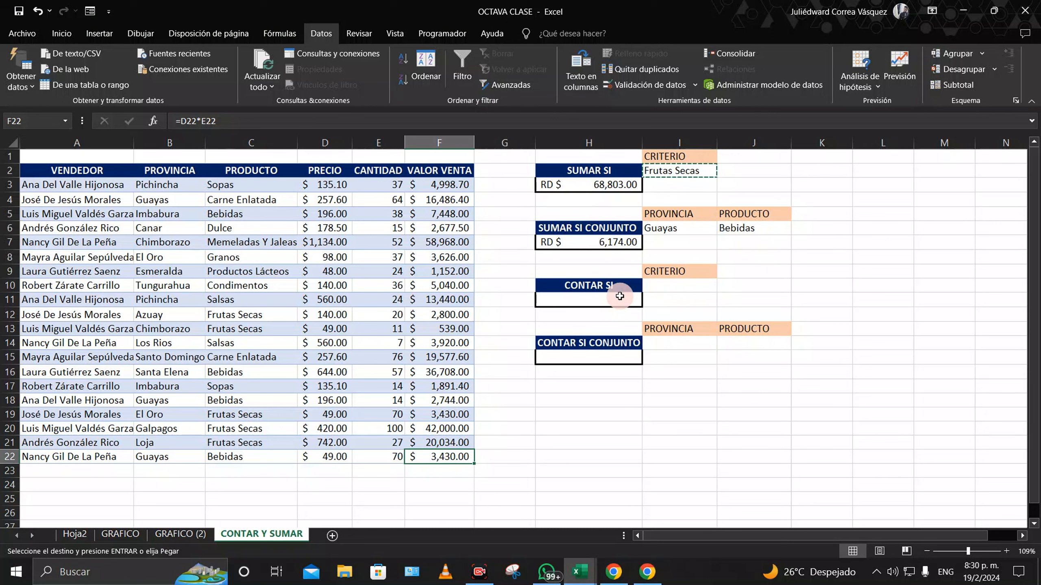
Step: In H11 enter =CONTAR.SI(C3:C22;I10), which returns 0 while I10 is empty
click(617, 297)
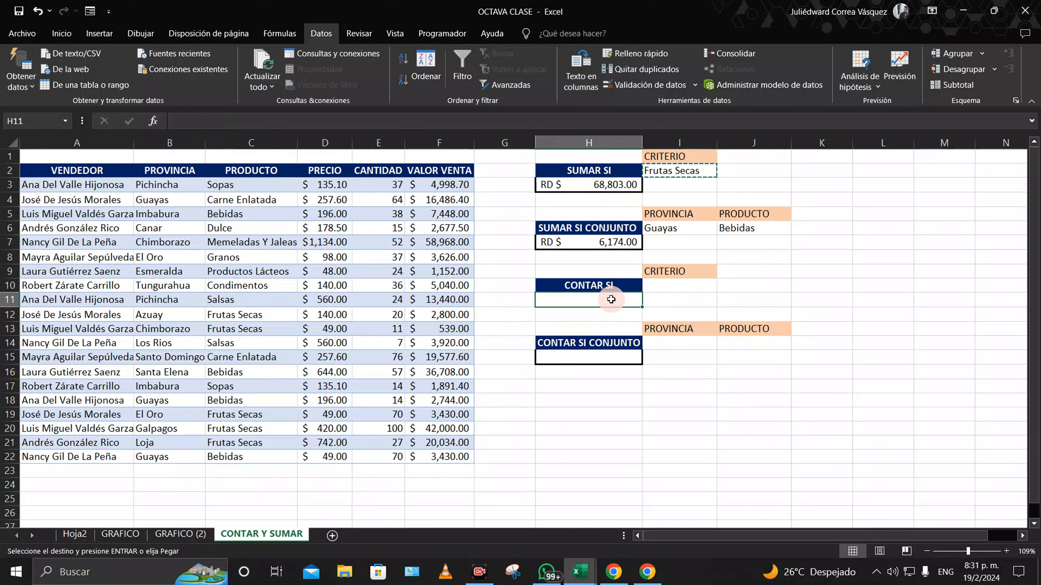
text(=conta.si)
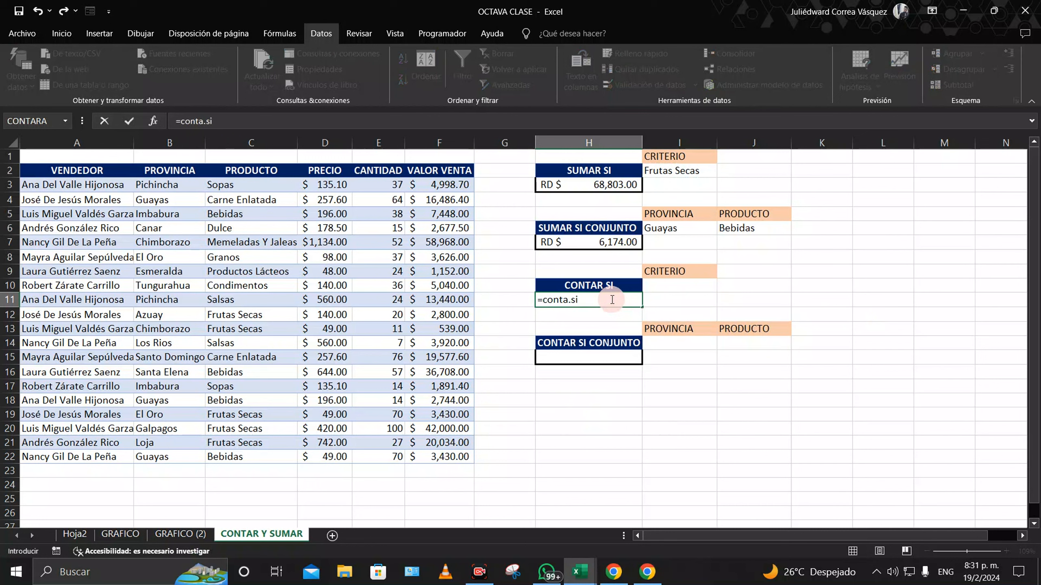
key(BackSpace)
key(BackSpace)
key(BackSpace)
key(BackSpace)
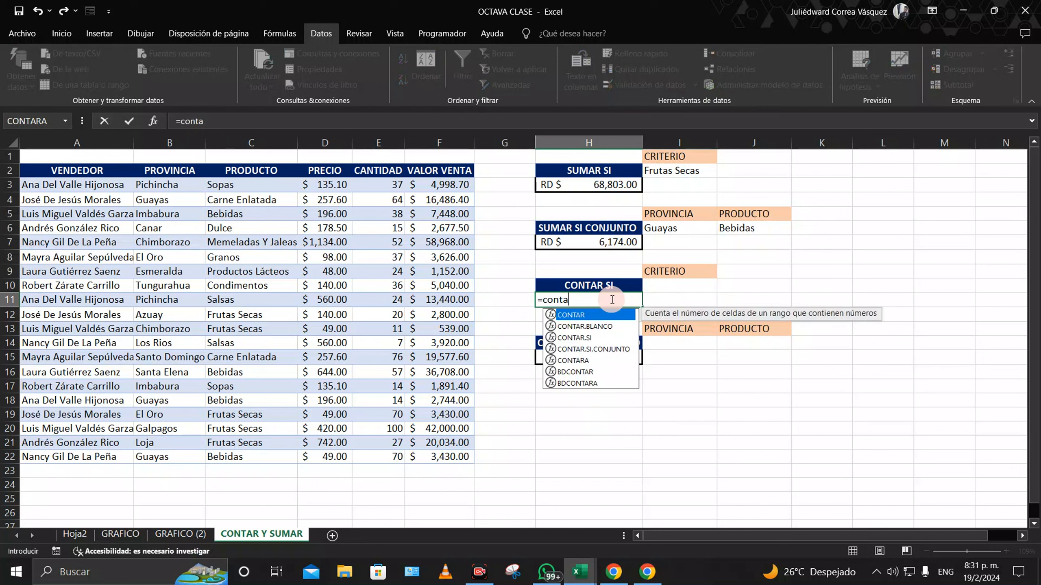
text(ar.si()
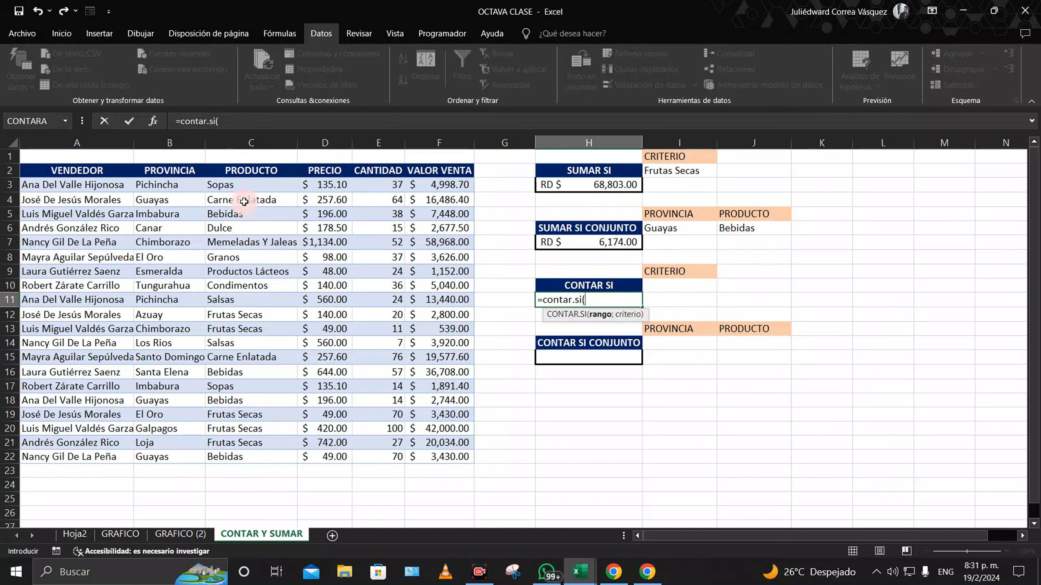
drag(252, 185, 250, 457)
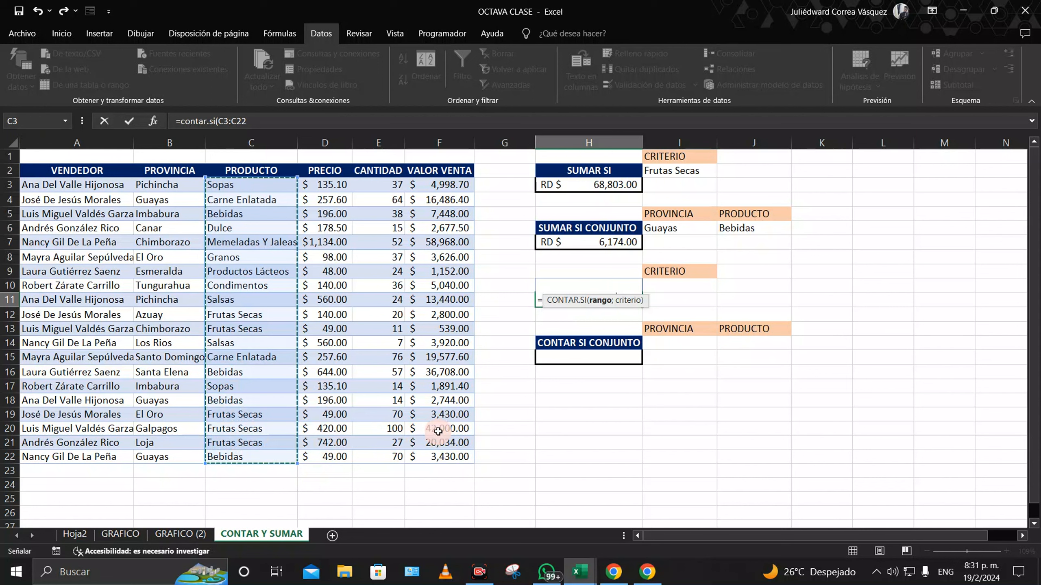
text(;)
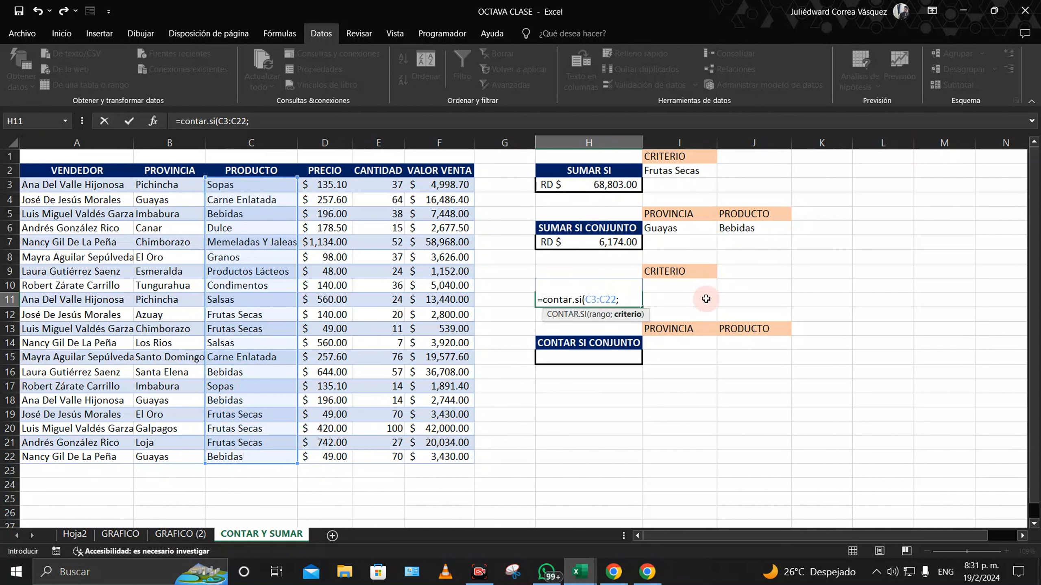
click(678, 288)
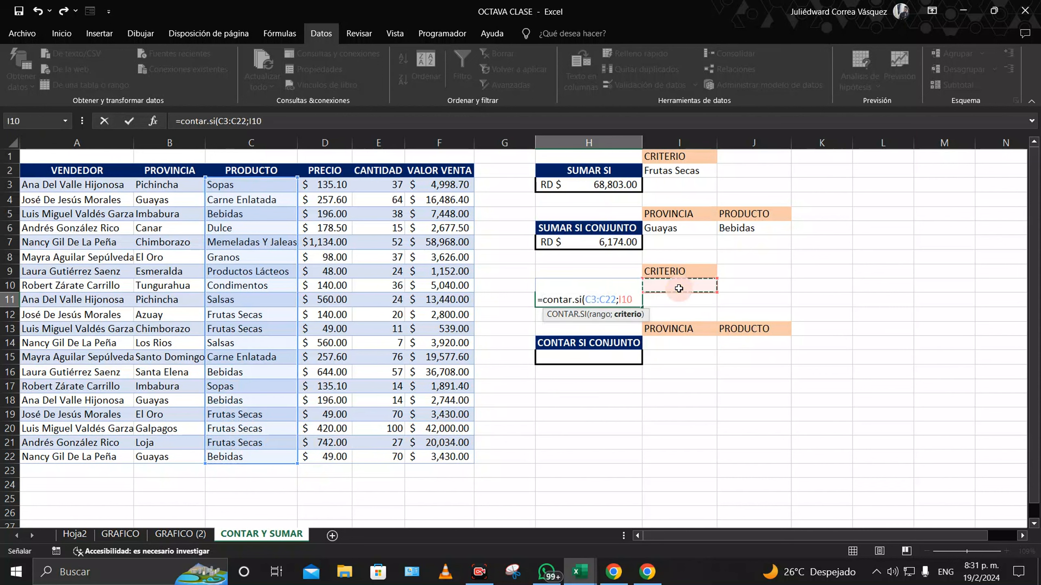
text())
key(Return)
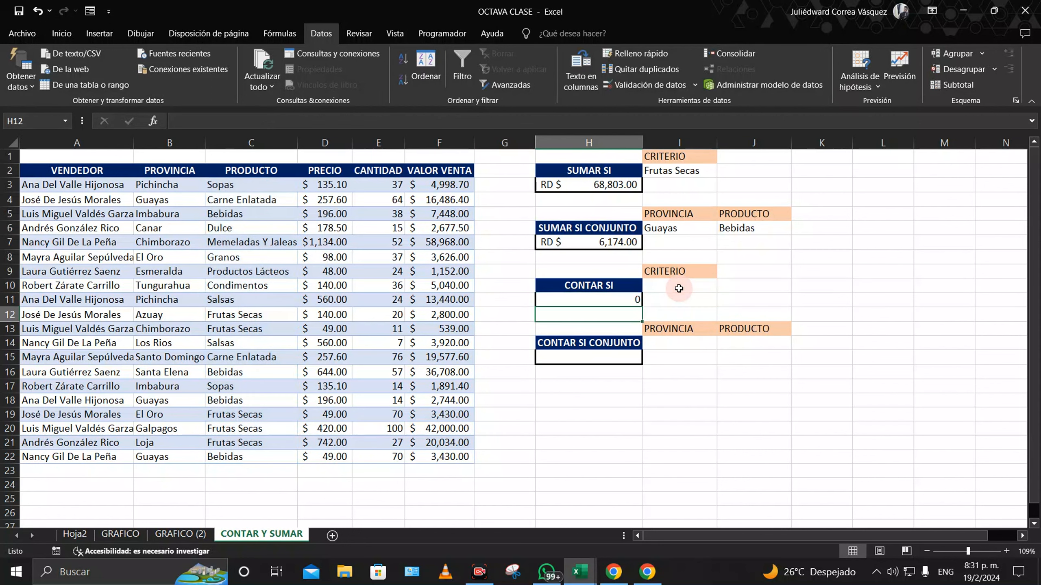
Step: Copy Bebidas from J6 into the criterion cell I10
click(679, 287)
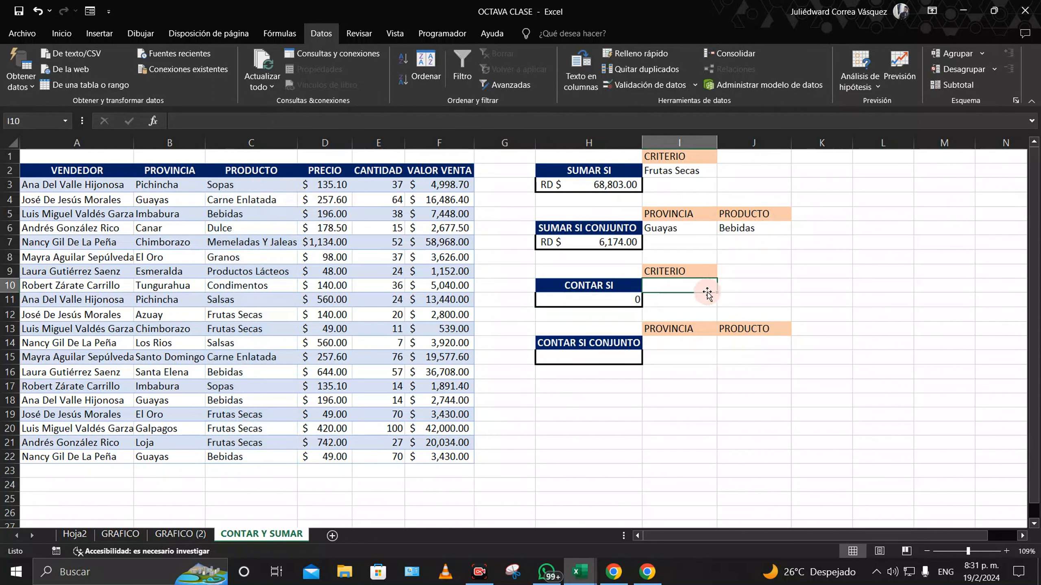
click(735, 228)
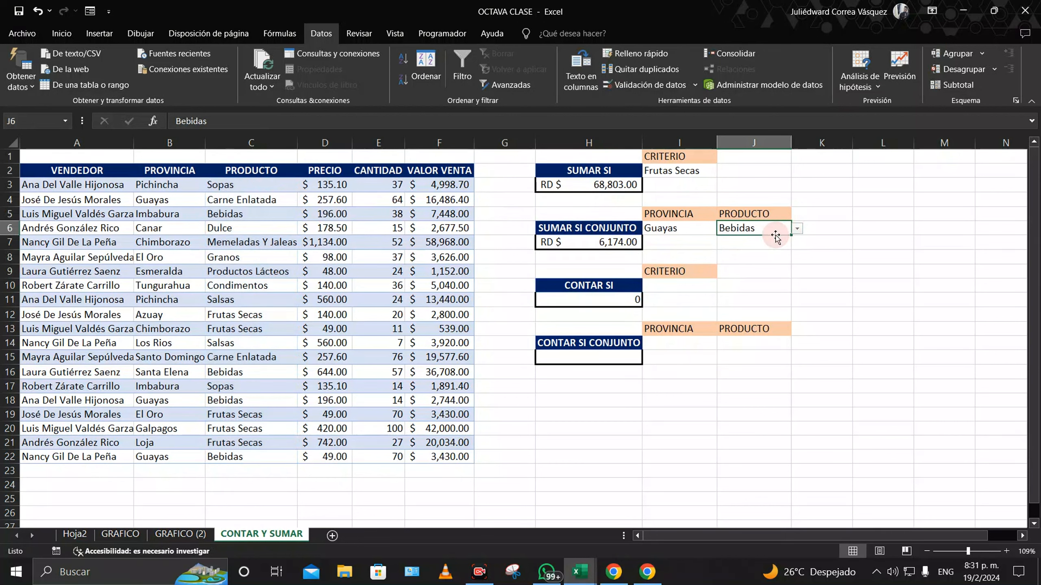
right_click(776, 229)
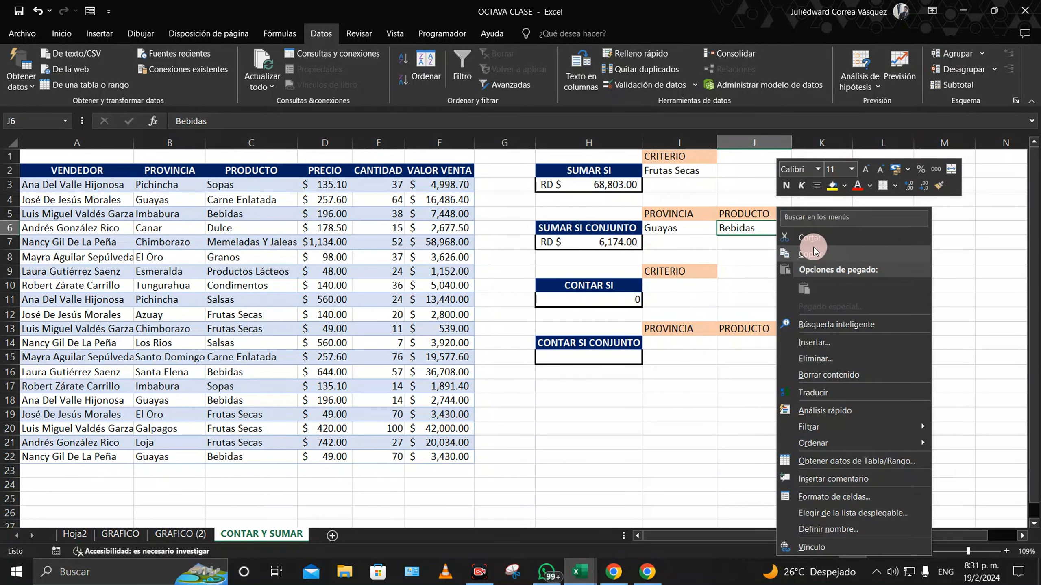
click(802, 237)
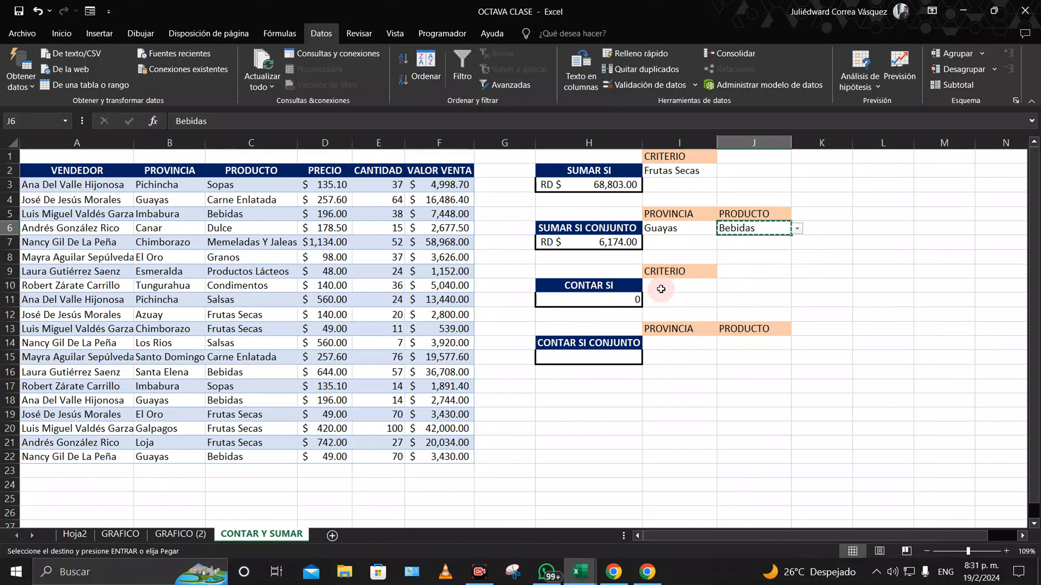
right_click(673, 286)
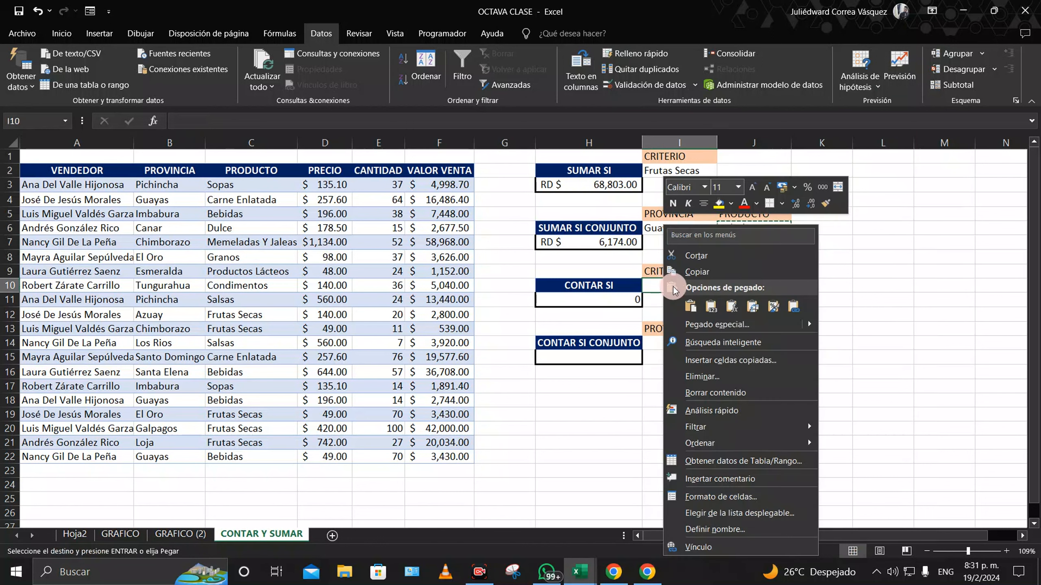
click(700, 303)
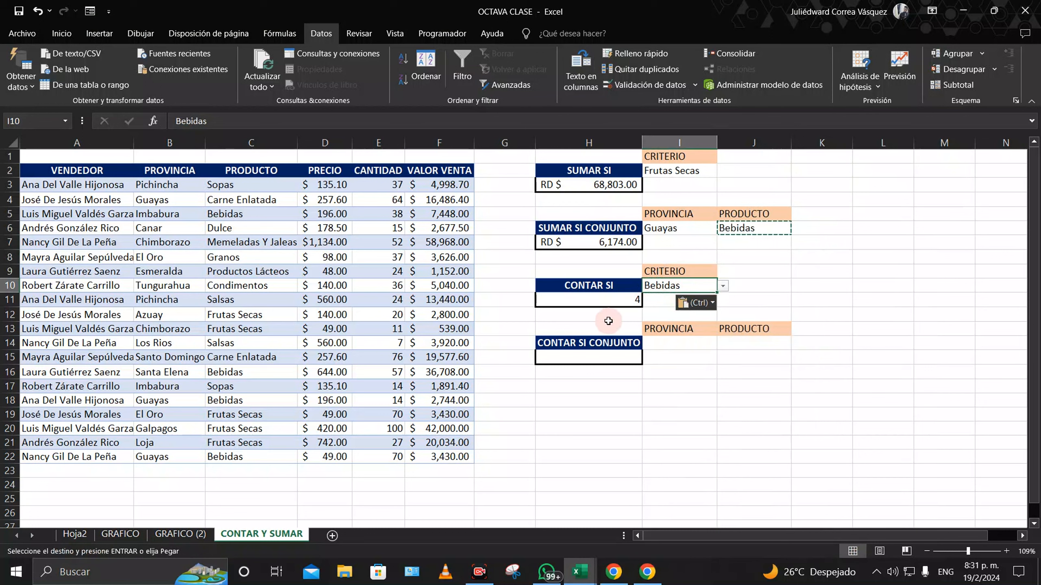
Step: Choose Sopas, then Memeladas Y Jaleas, from I10's product dropdown, giving a count of 1
click(731, 287)
click(689, 288)
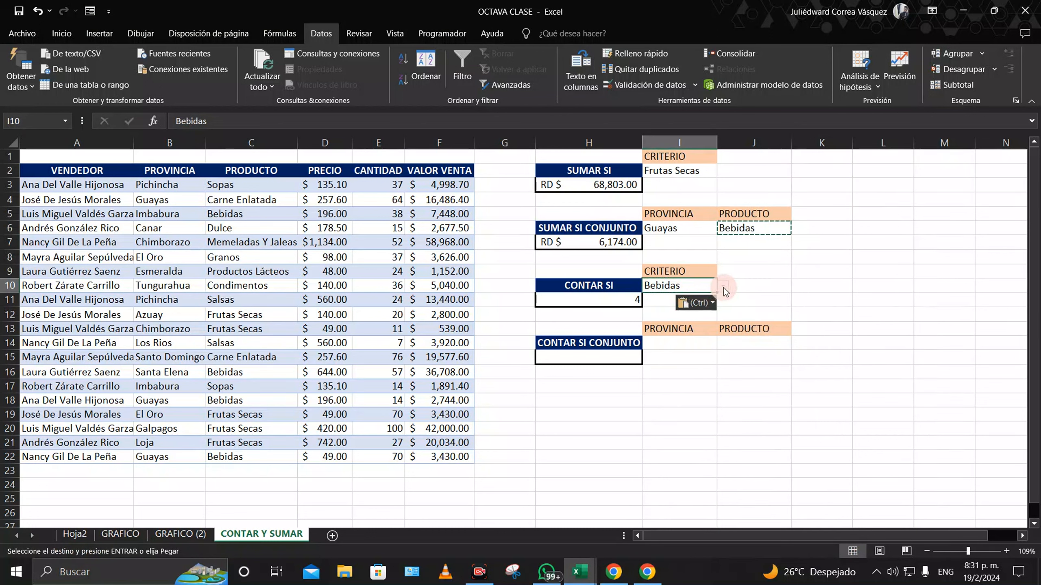
click(723, 285)
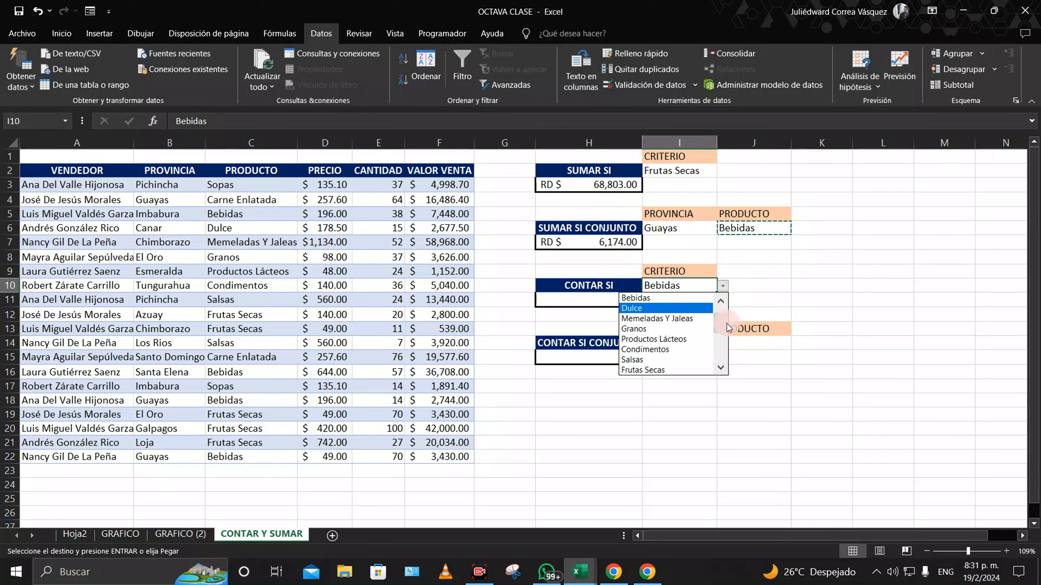
click(721, 302)
click(722, 301)
click(633, 298)
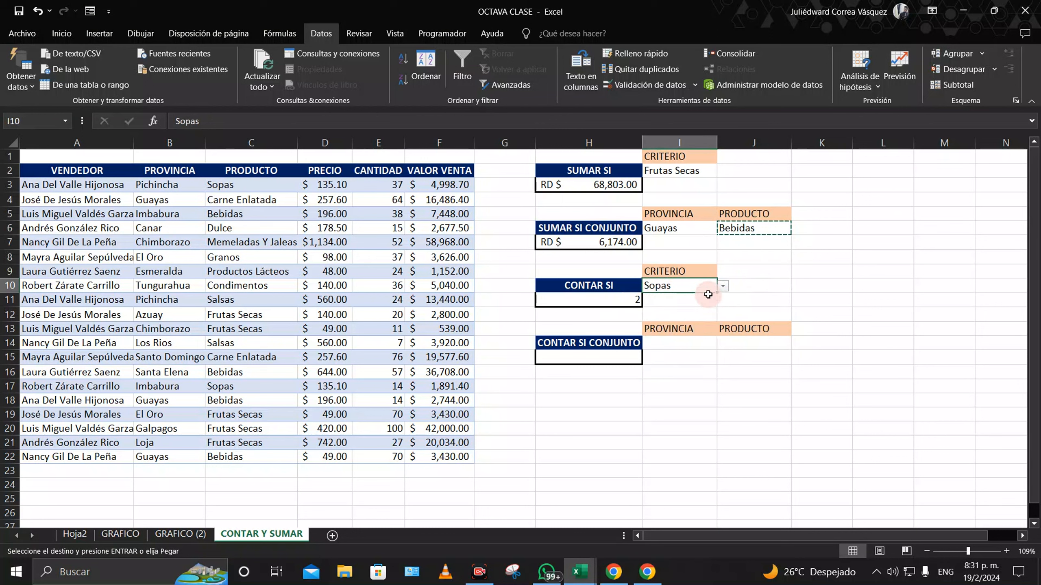
click(722, 286)
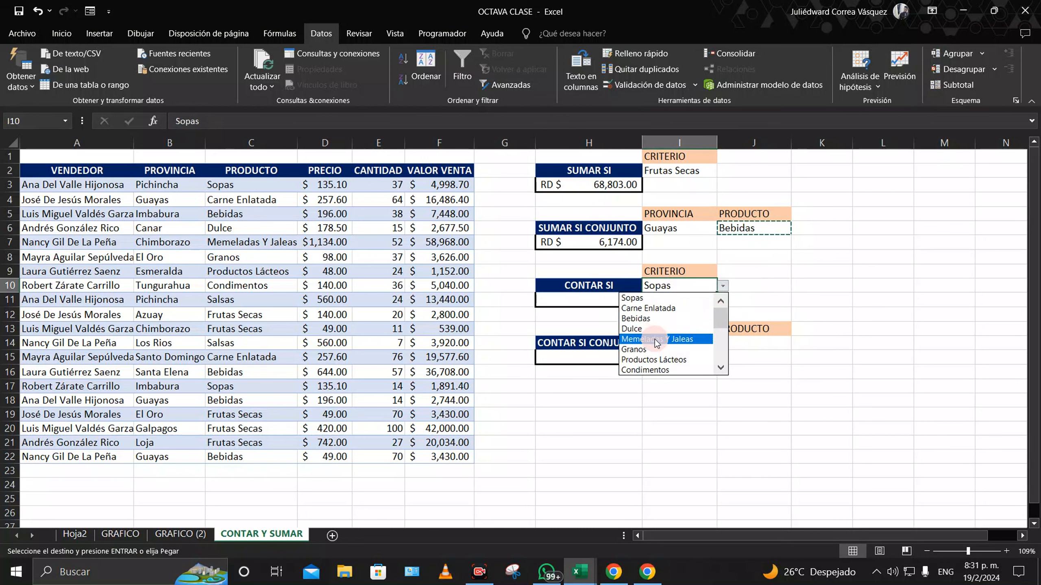
click(678, 340)
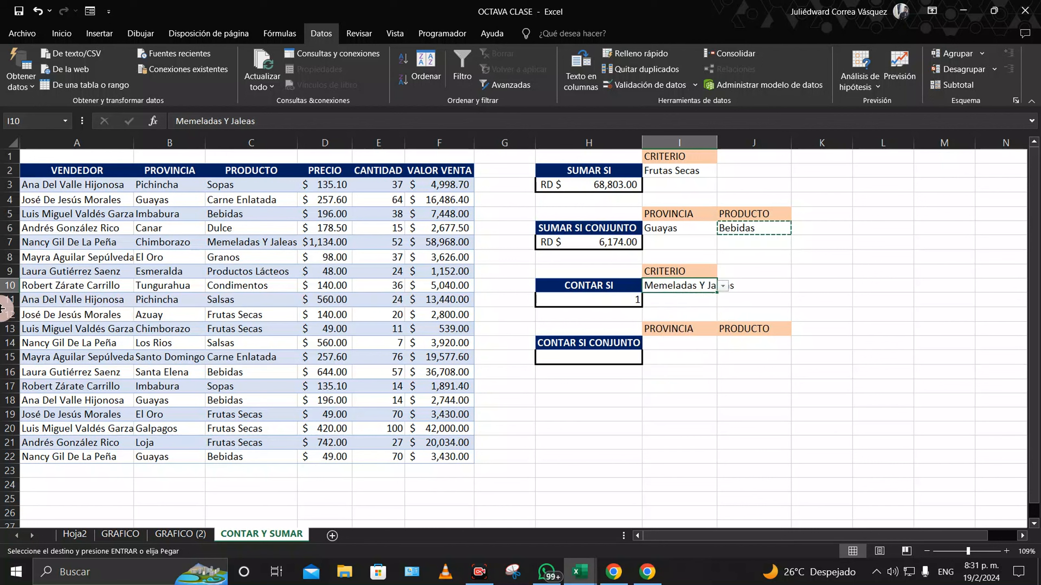
Step: Correct the C7 product to 'Mermeladas' and cancel the same edit in I10, which validation rejects
double_click(224, 242)
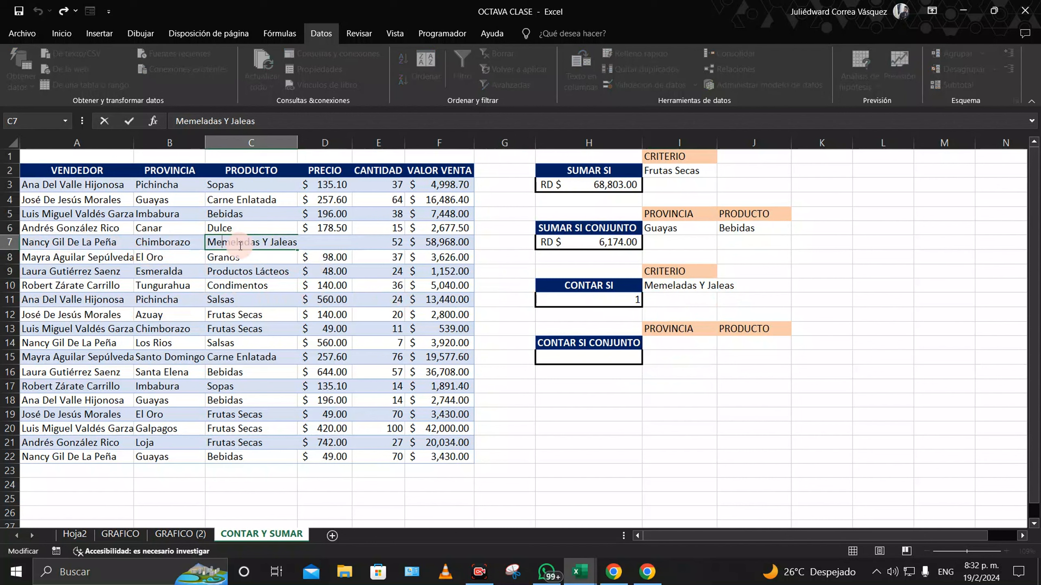
text(r)
key(Return)
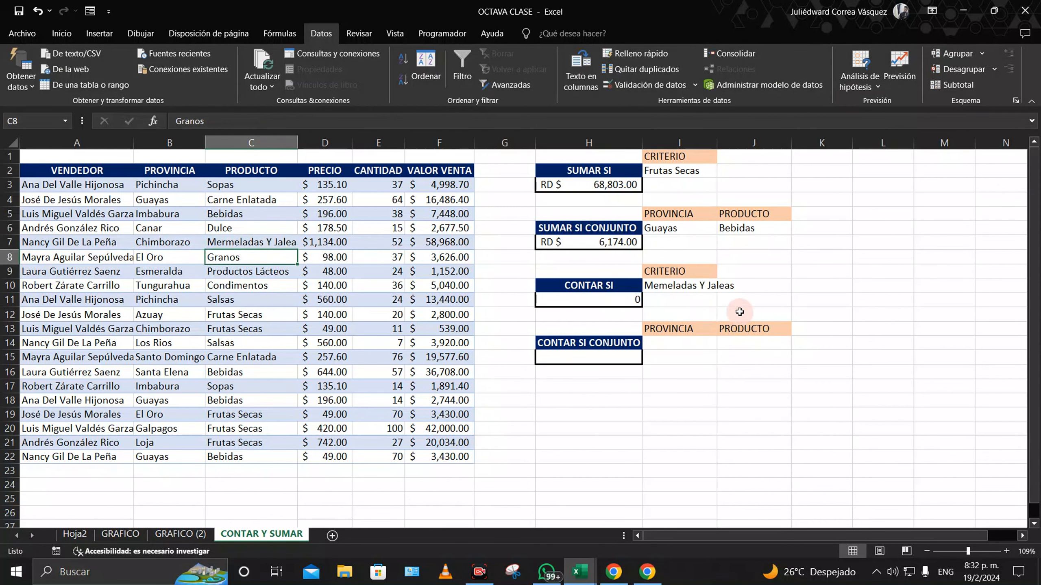
click(695, 286)
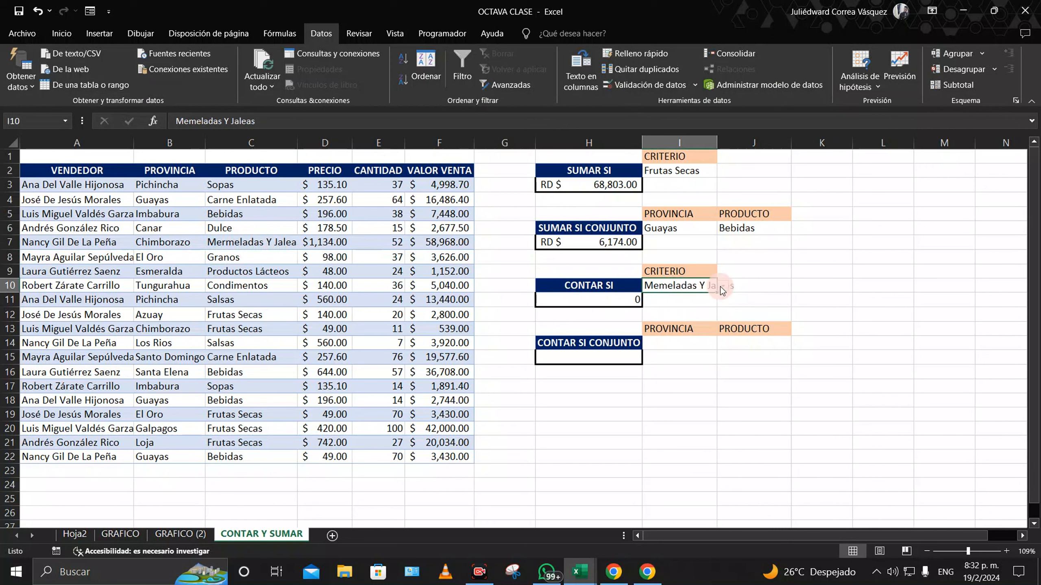
double_click(697, 286)
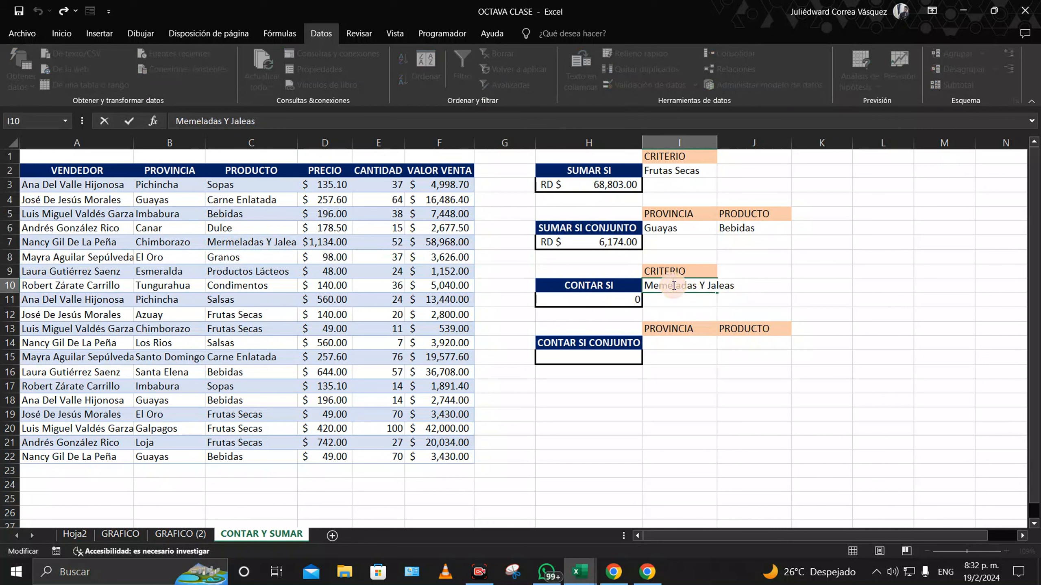
text(r)
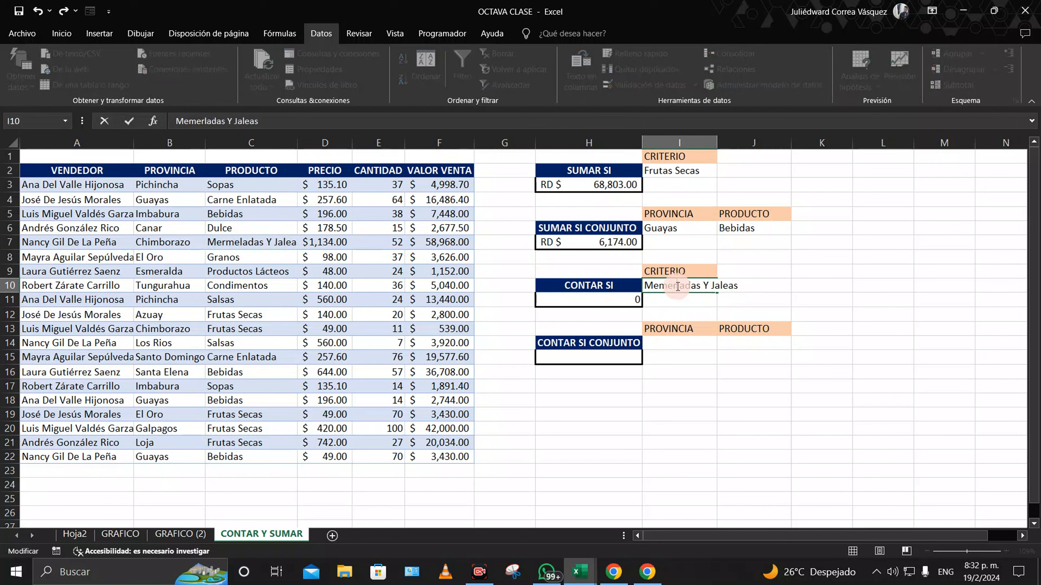
key(Return)
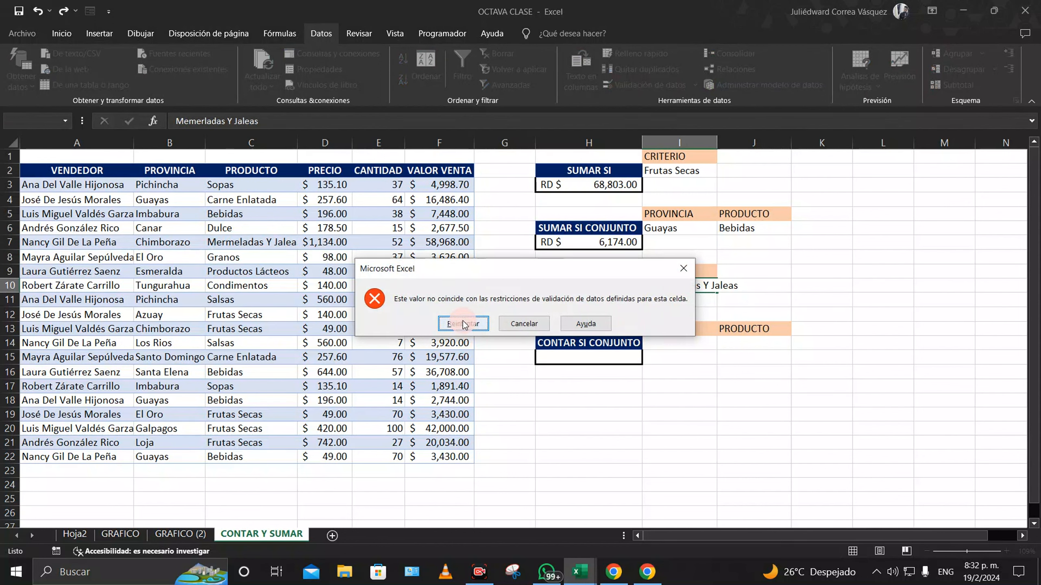
click(464, 324)
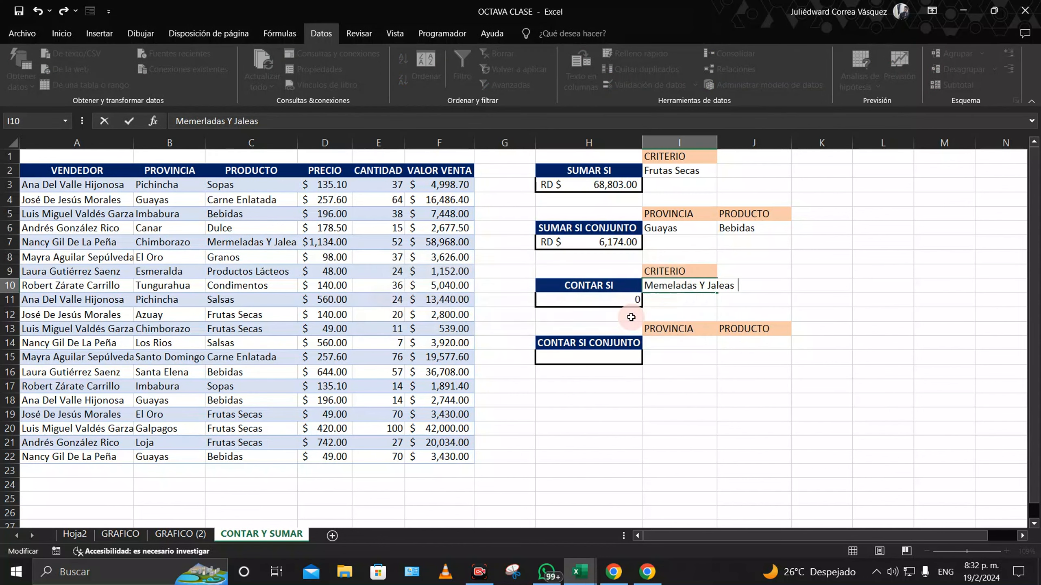
click(746, 291)
click(532, 323)
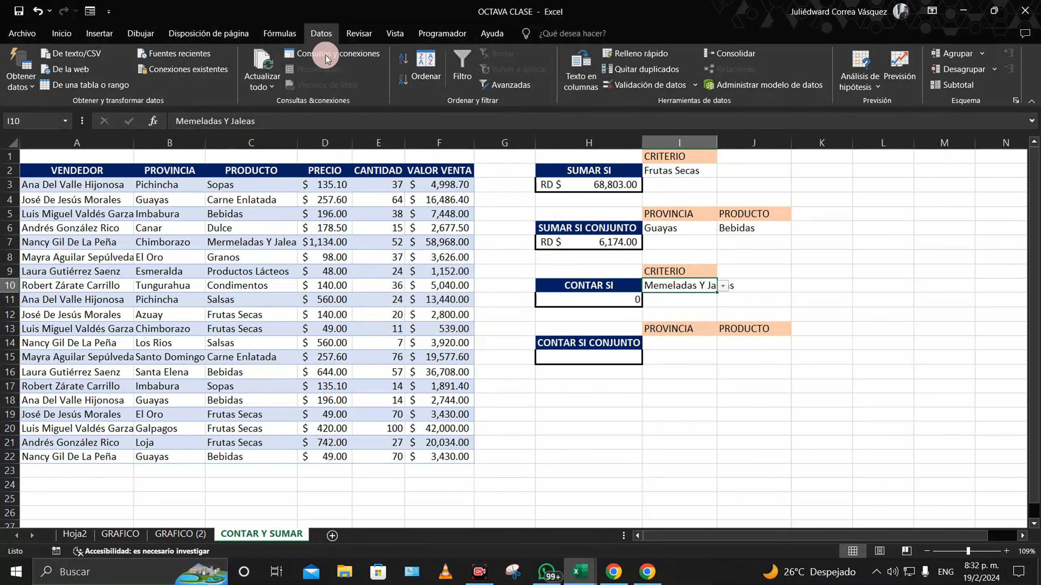
Step: Set I10's validation list source to C3:C22 and choose Mermeladas Y Jaleas
click(650, 84)
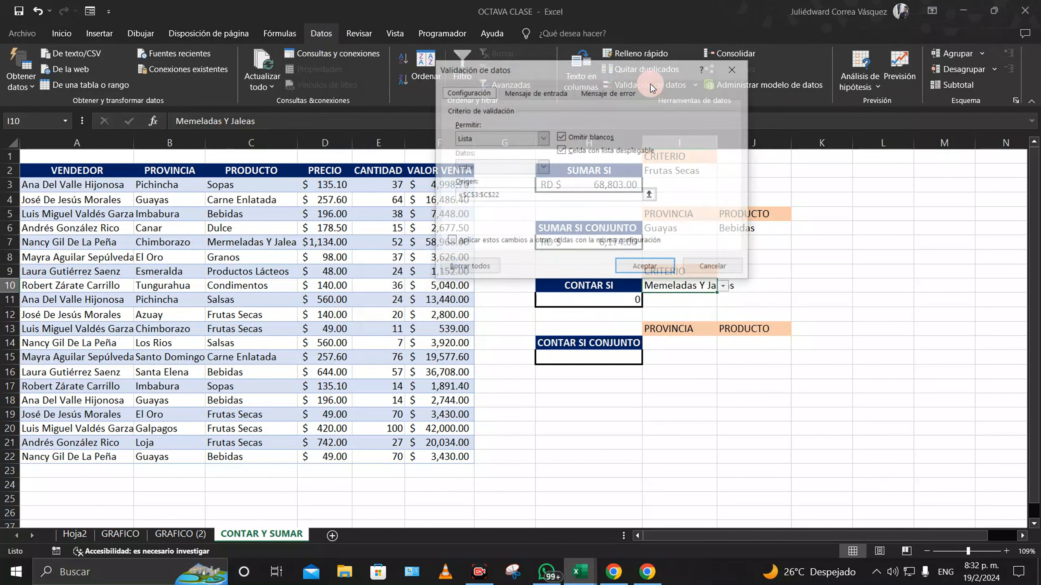
click(651, 195)
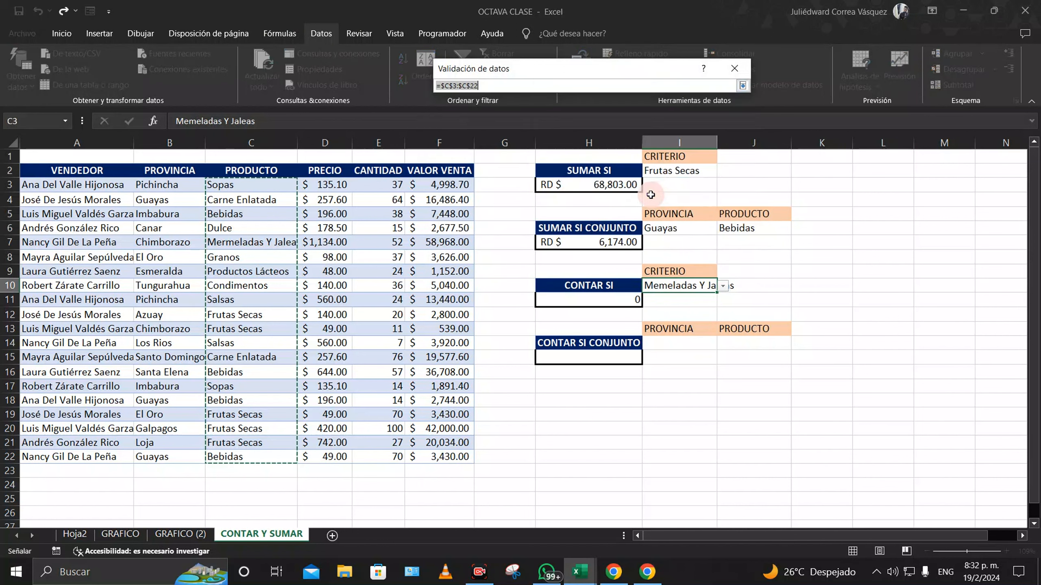
drag(264, 185, 249, 458)
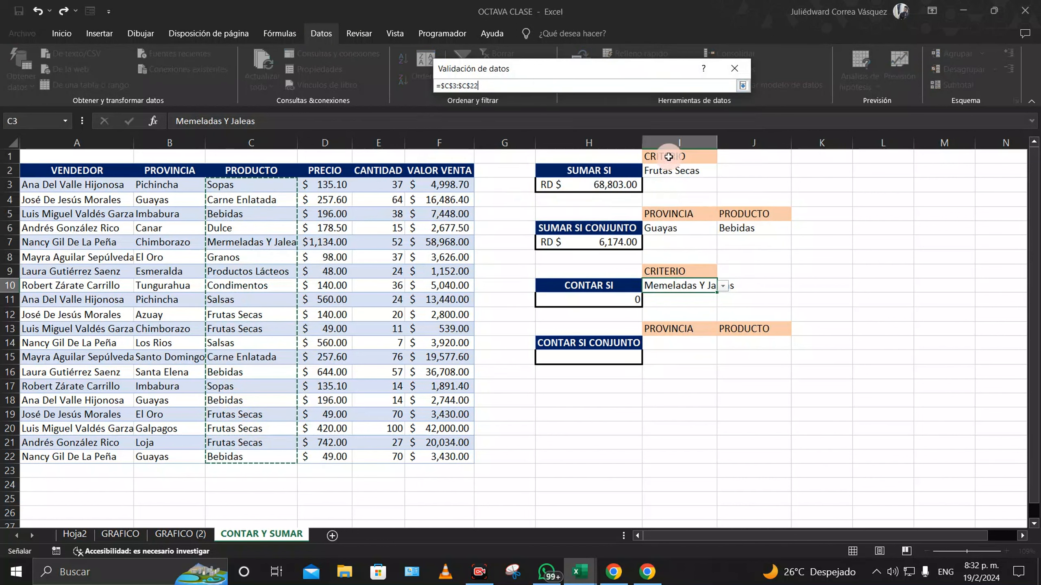
click(742, 85)
click(641, 268)
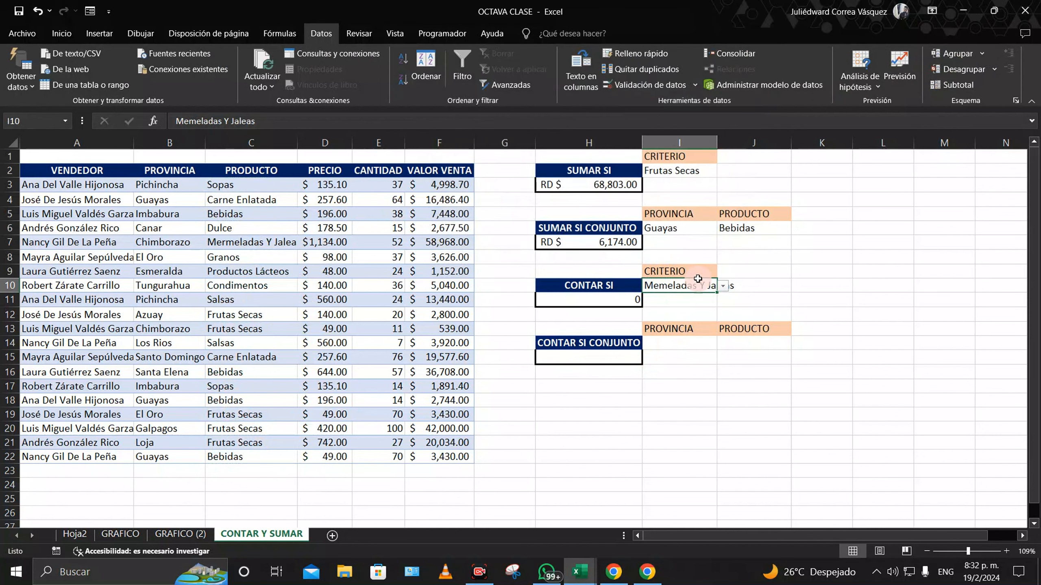
click(724, 286)
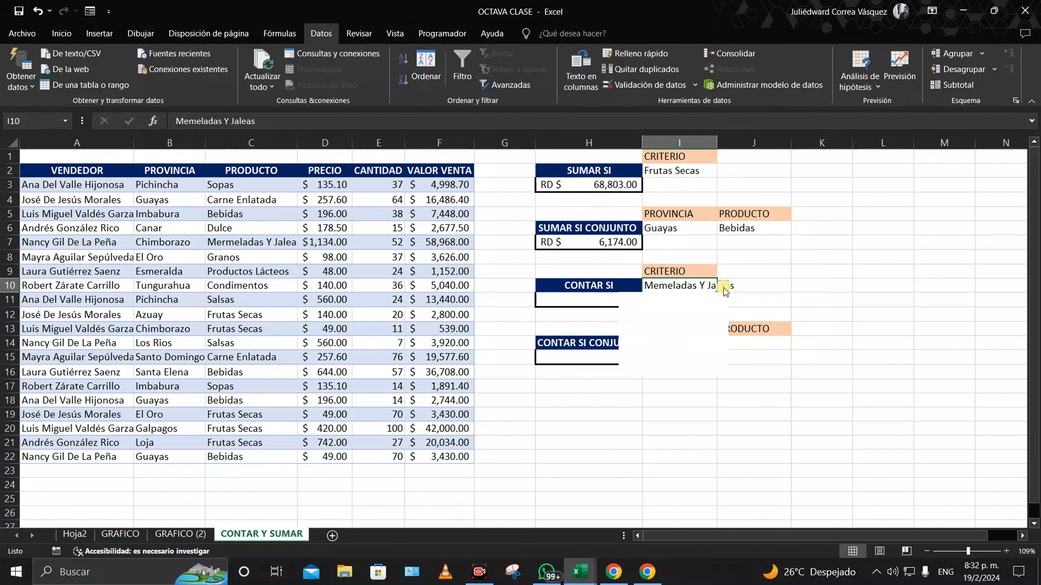
click(676, 337)
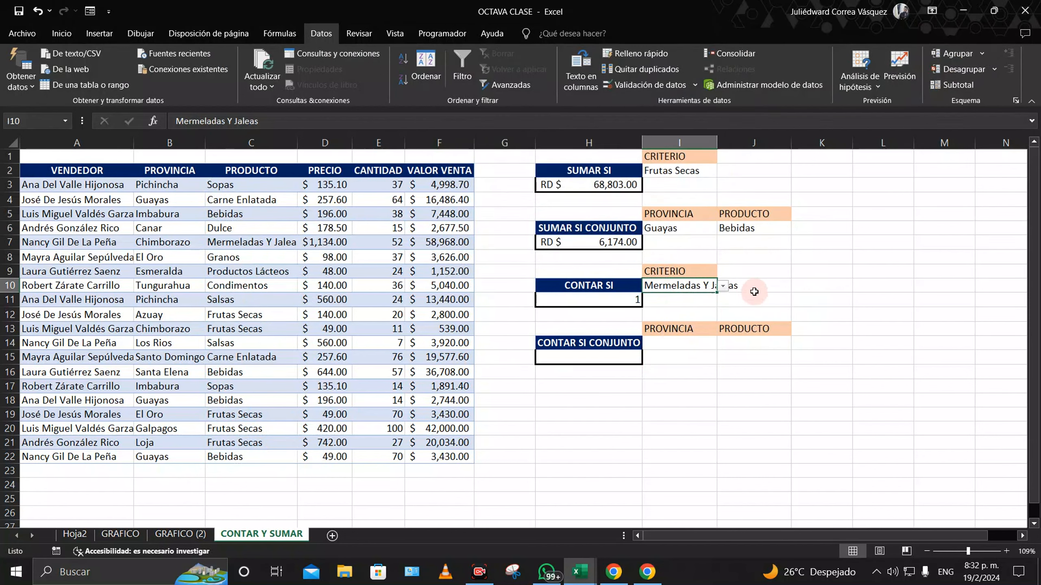
Step: Autofit column I and copy Mermeladas Y Jaleas from I10 into the J6 product criterion
double_click(716, 141)
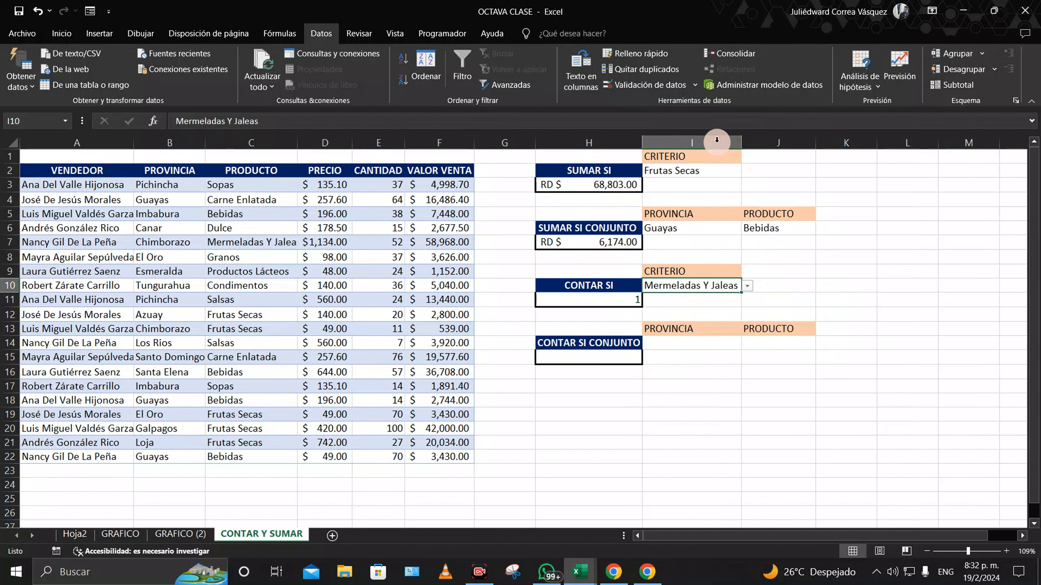
click(746, 287)
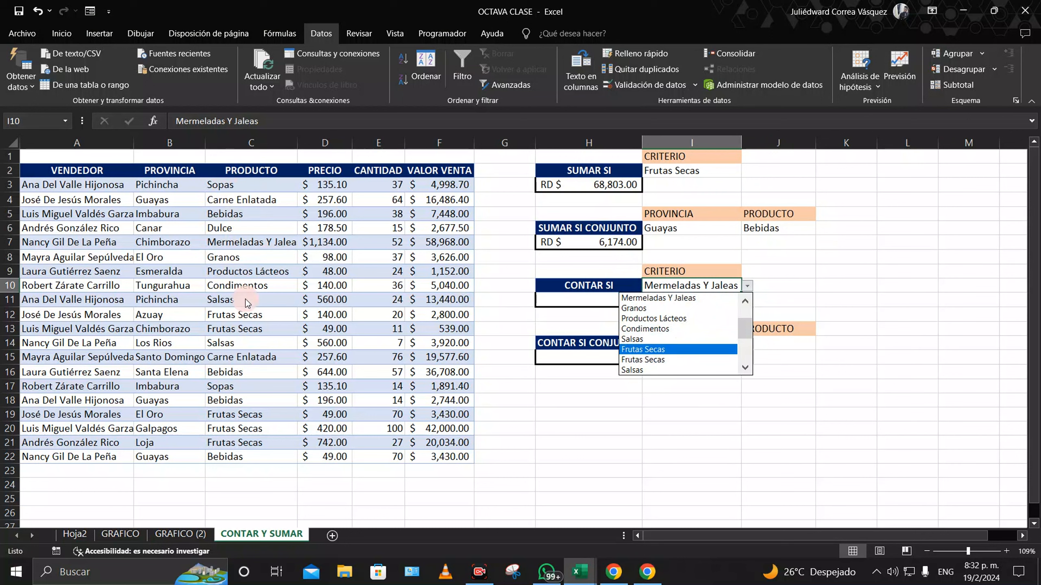
click(786, 377)
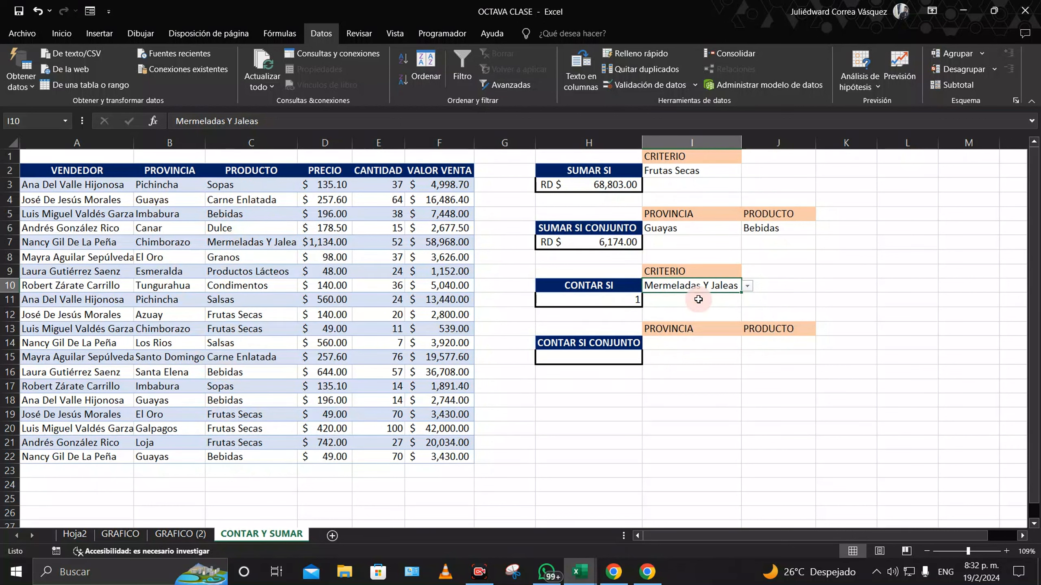
right_click(701, 286)
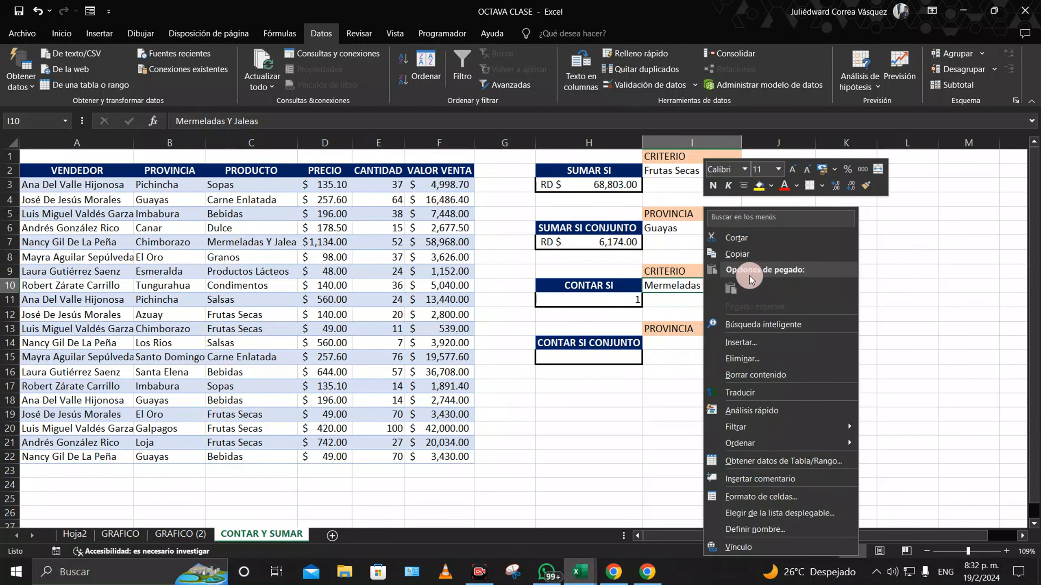
click(738, 254)
right_click(779, 232)
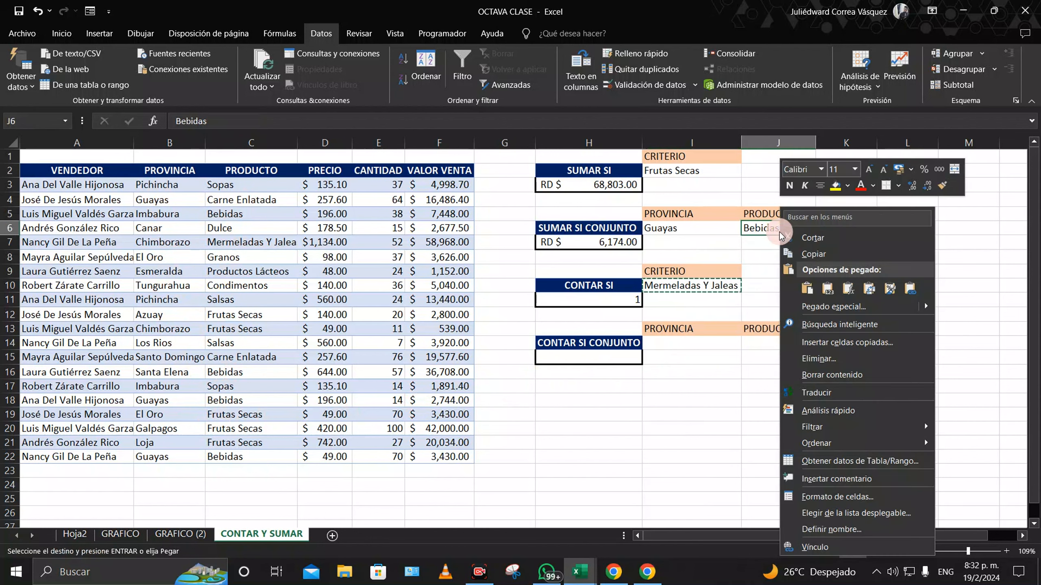
click(805, 284)
Step: Paste Mermeladas Y Jaleas into the I2 and J14 criteria, widening column J
right_click(688, 174)
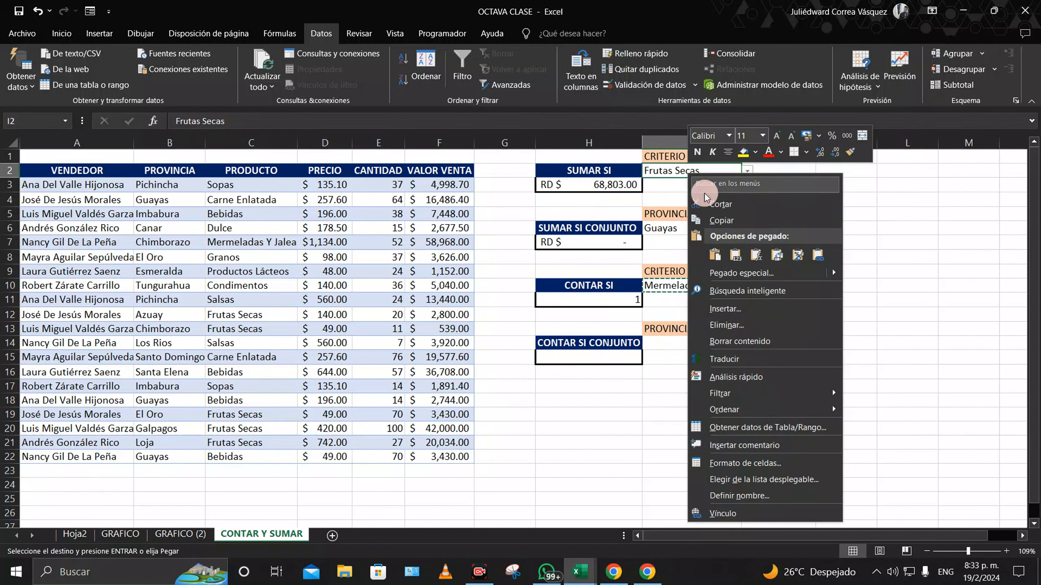
click(719, 259)
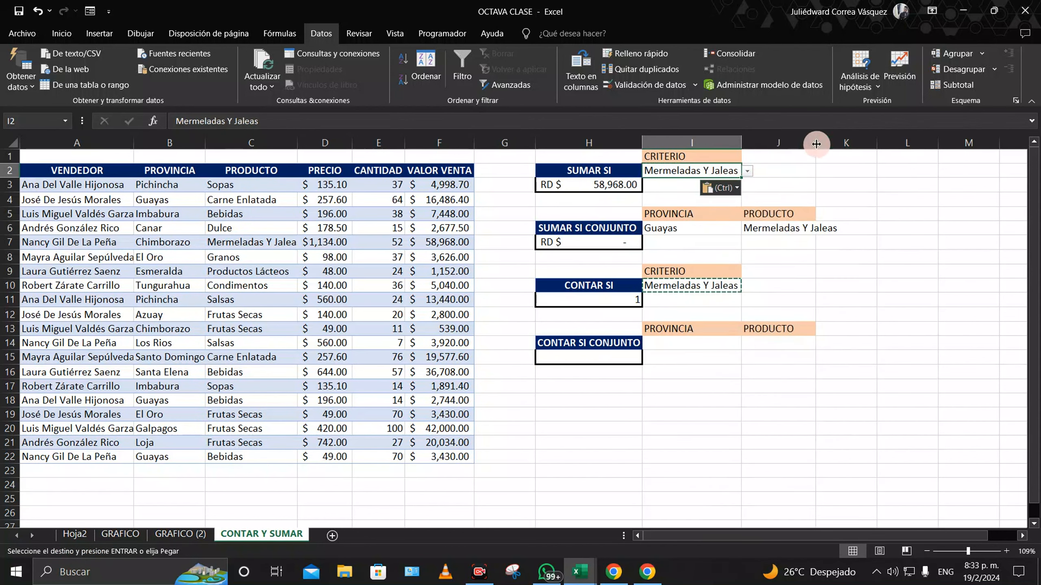
drag(816, 142, 841, 142)
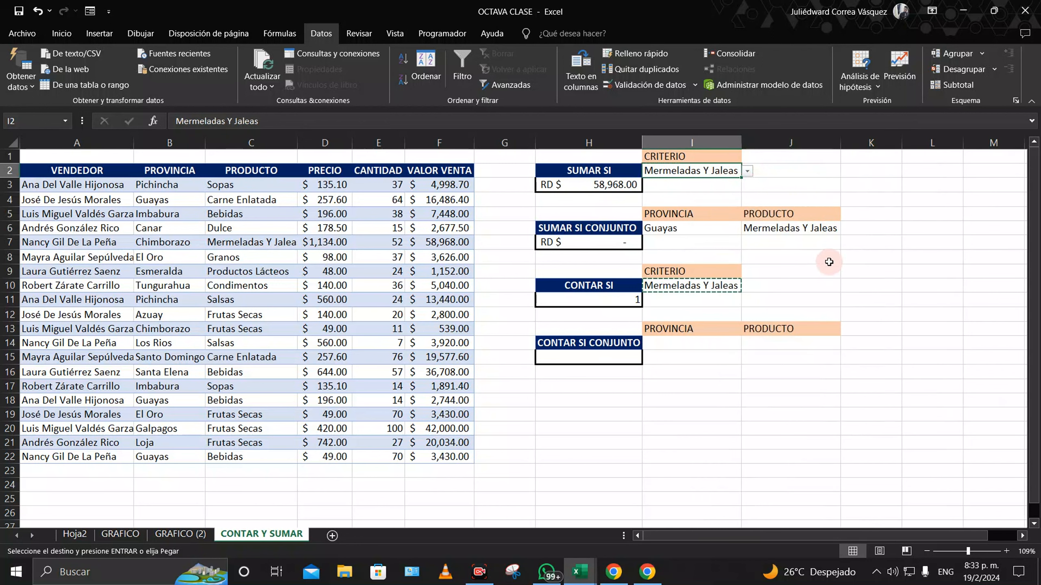
right_click(776, 343)
click(804, 94)
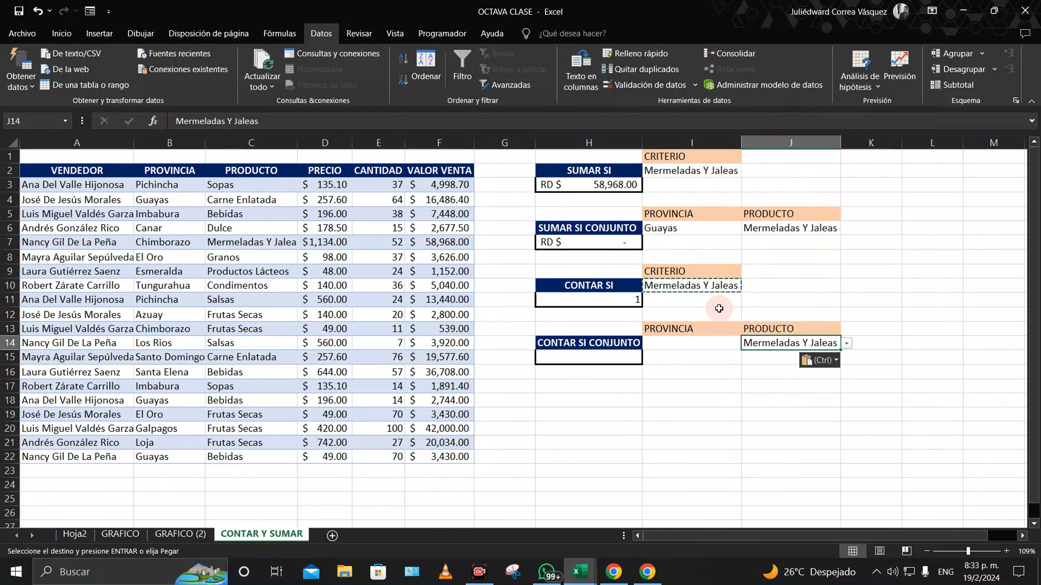
Step: Copy Guayas from I6 into the PROVINCIA criterion I14
click(703, 344)
click(696, 228)
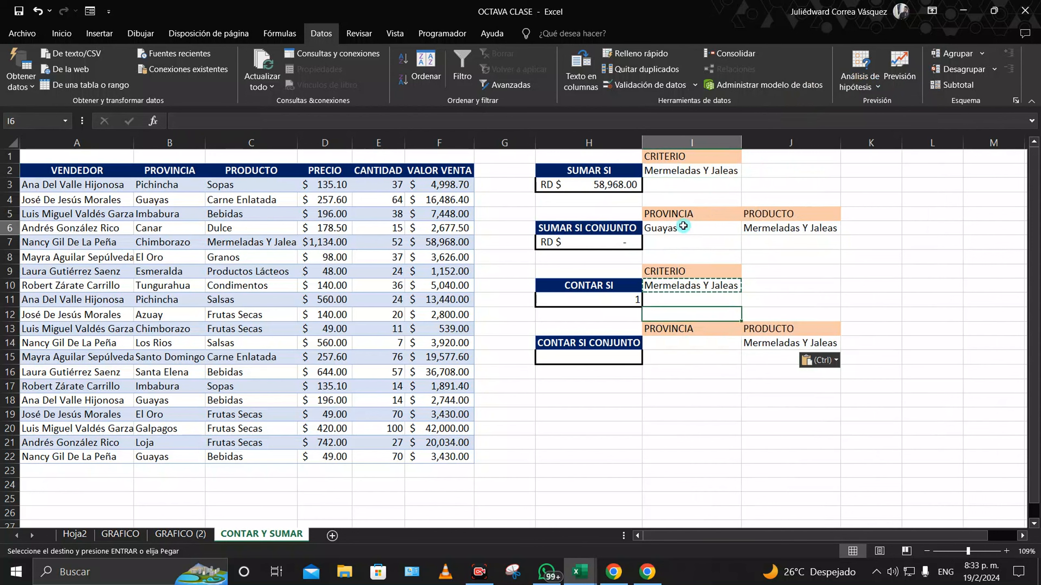
right_click(697, 228)
click(718, 254)
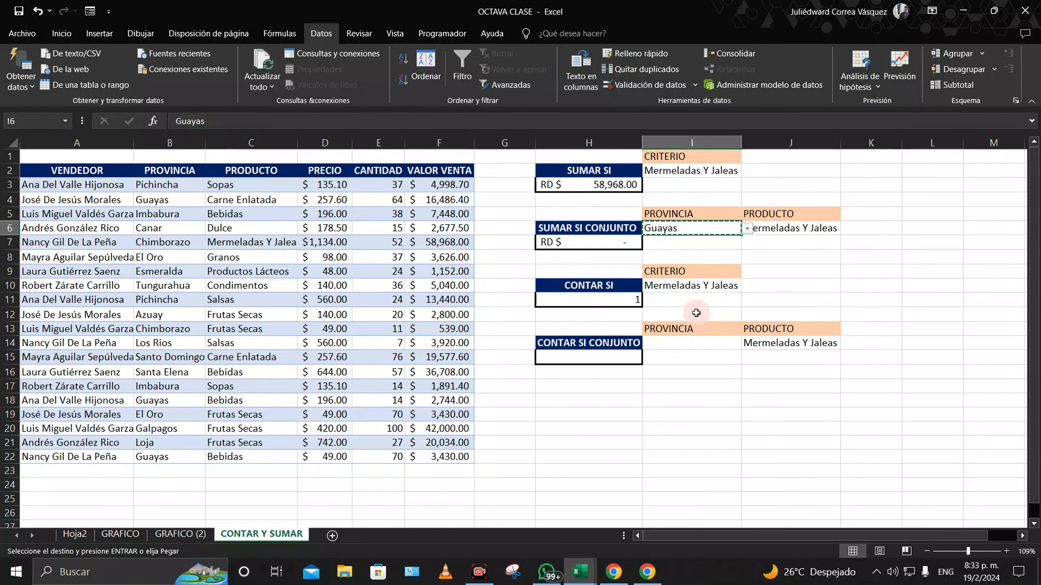
right_click(688, 344)
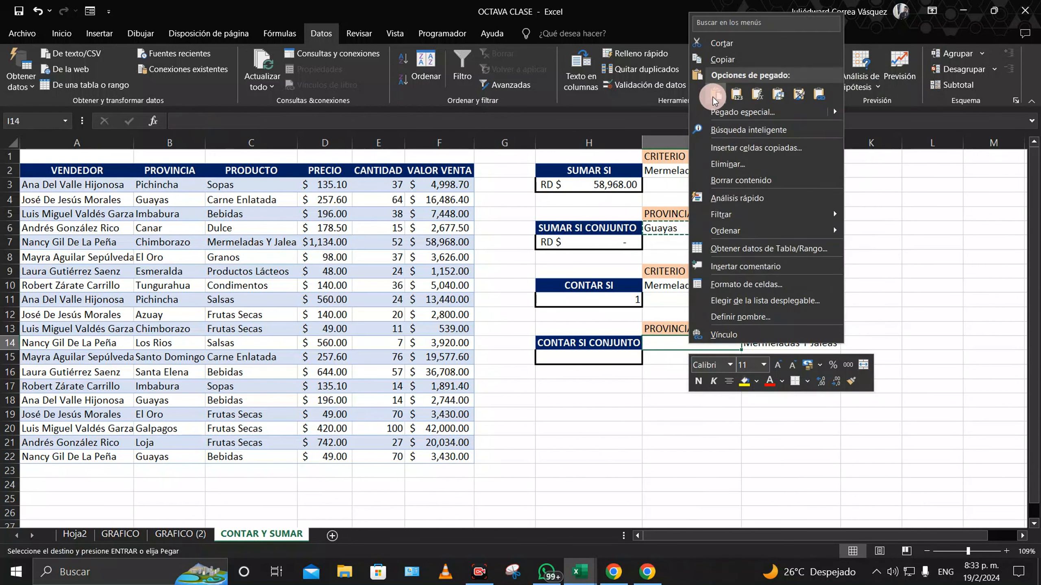
click(712, 97)
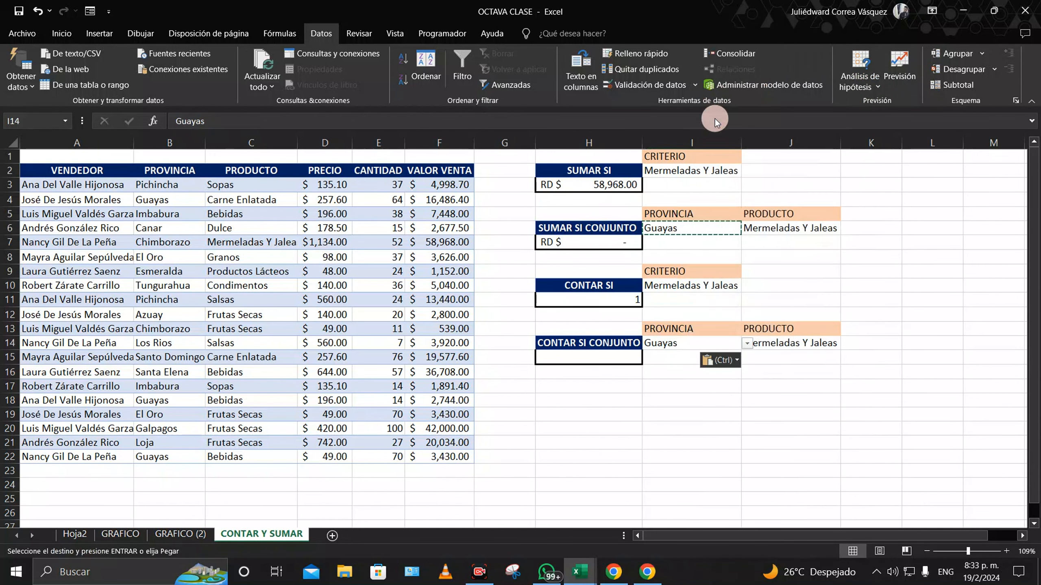
double_click(584, 358)
Step: Enter =CONTAR.SI.CONJUNTO(B3:B22;I14;C3:C22;J14) in H15, which returns 0
text(=)
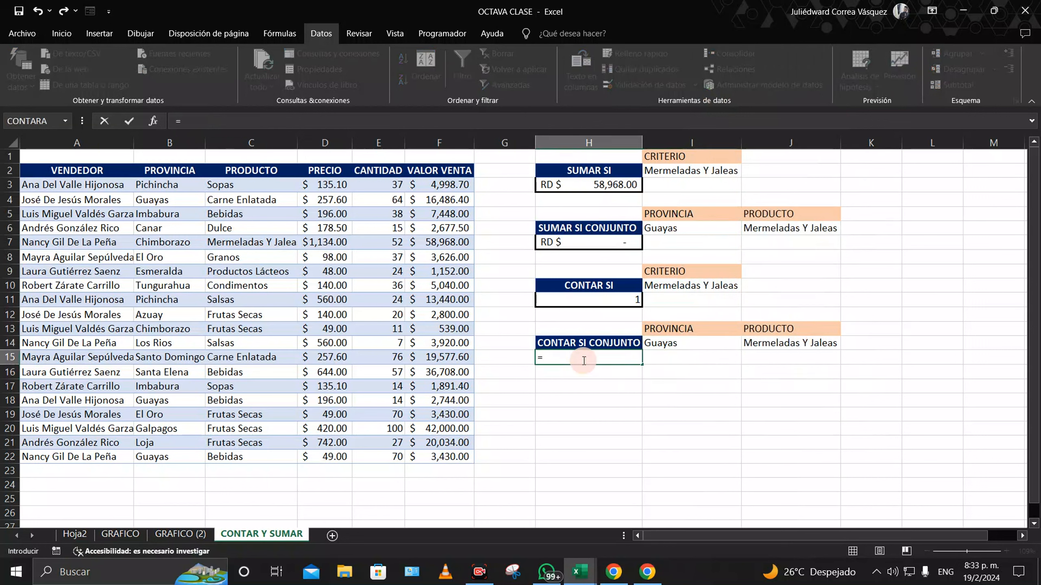
text(contar)
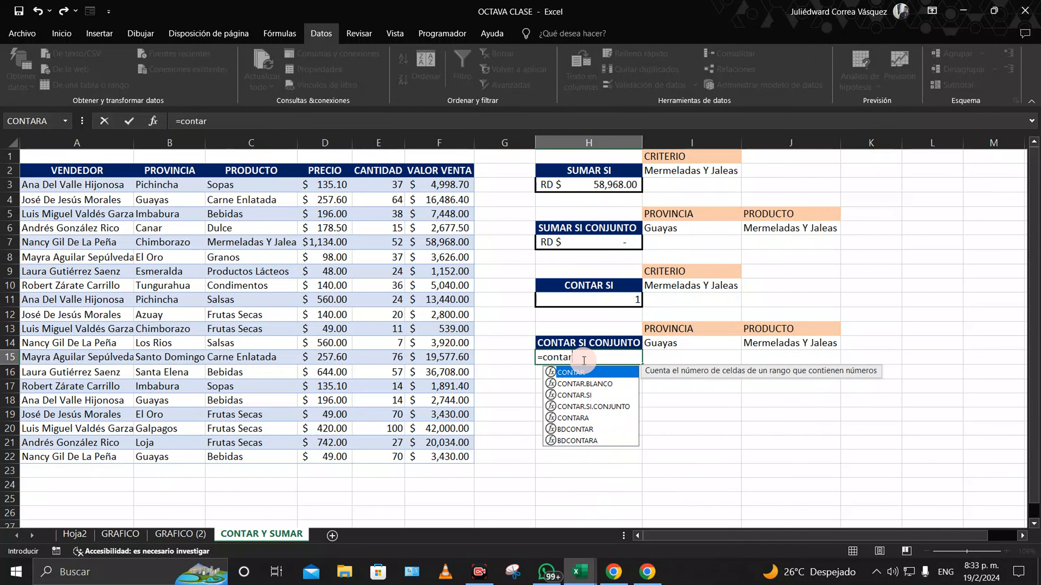
double_click(599, 406)
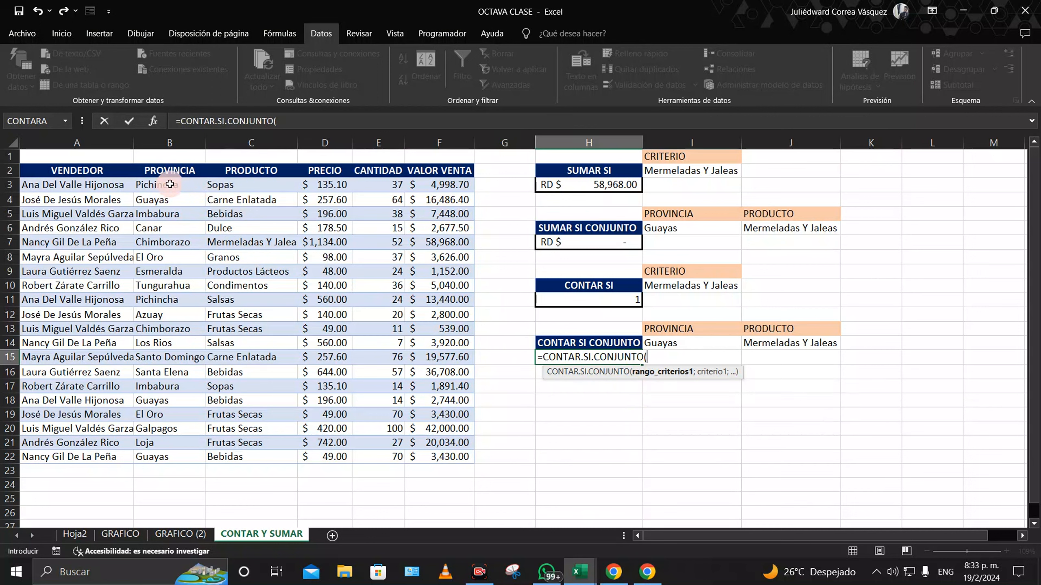
drag(170, 184, 155, 453)
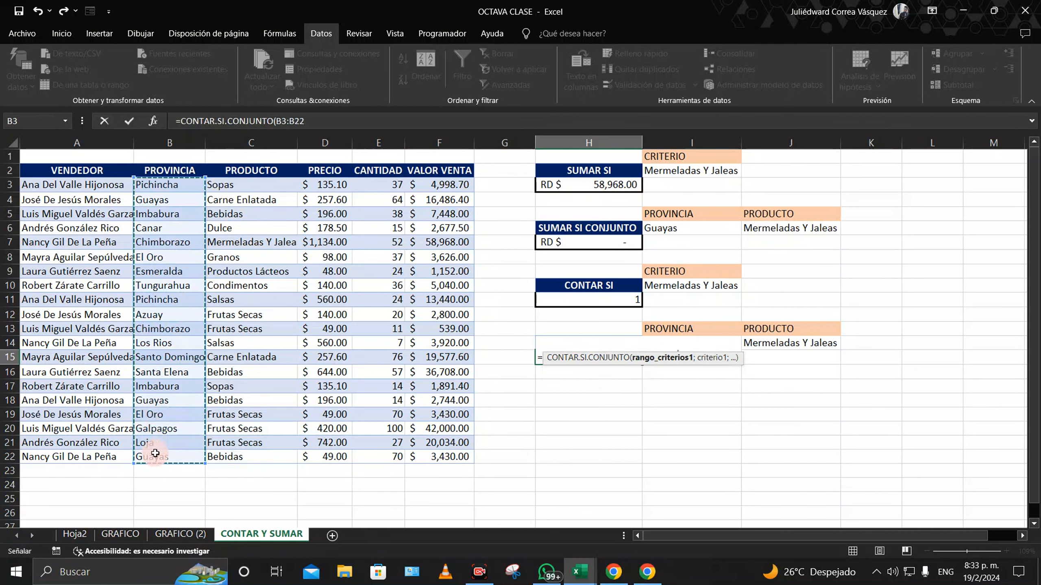
text(;)
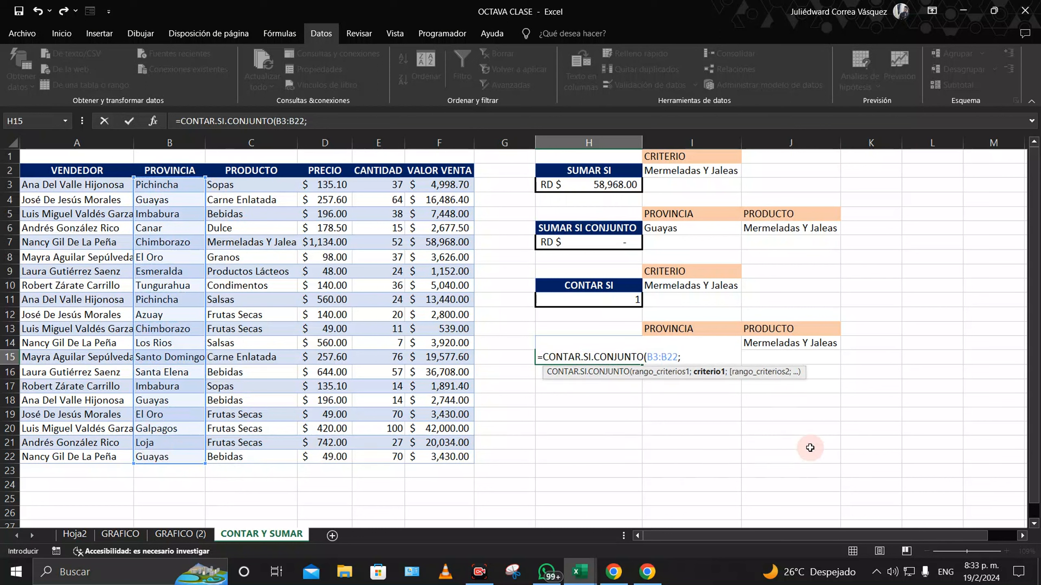
click(718, 328)
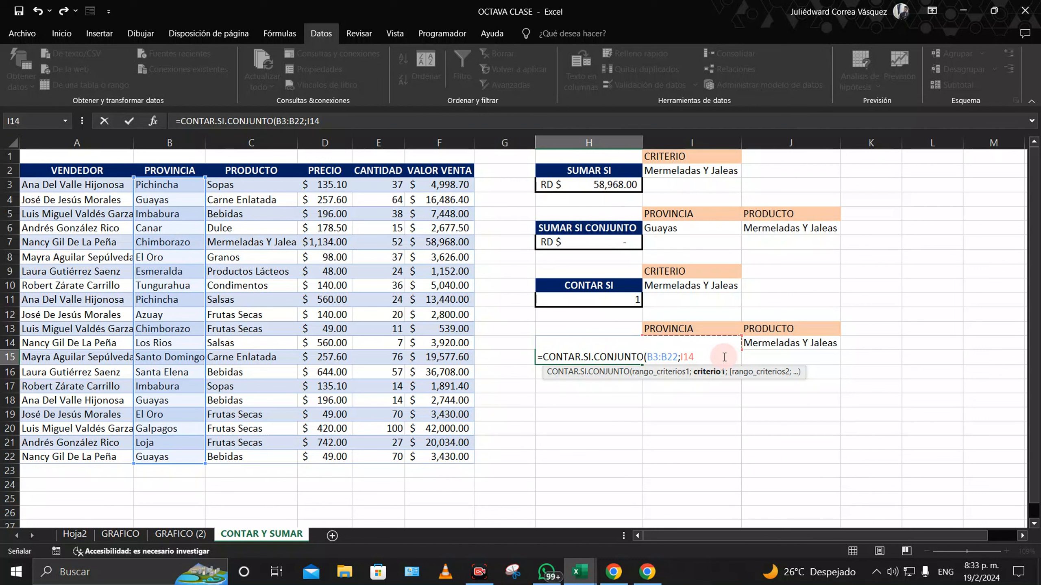
text(;)
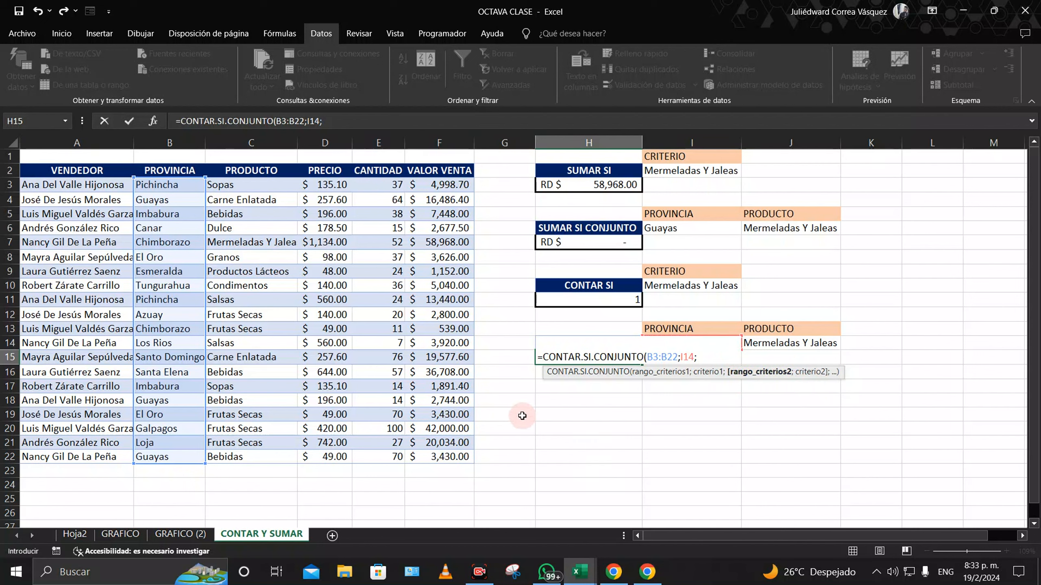
drag(250, 185, 250, 455)
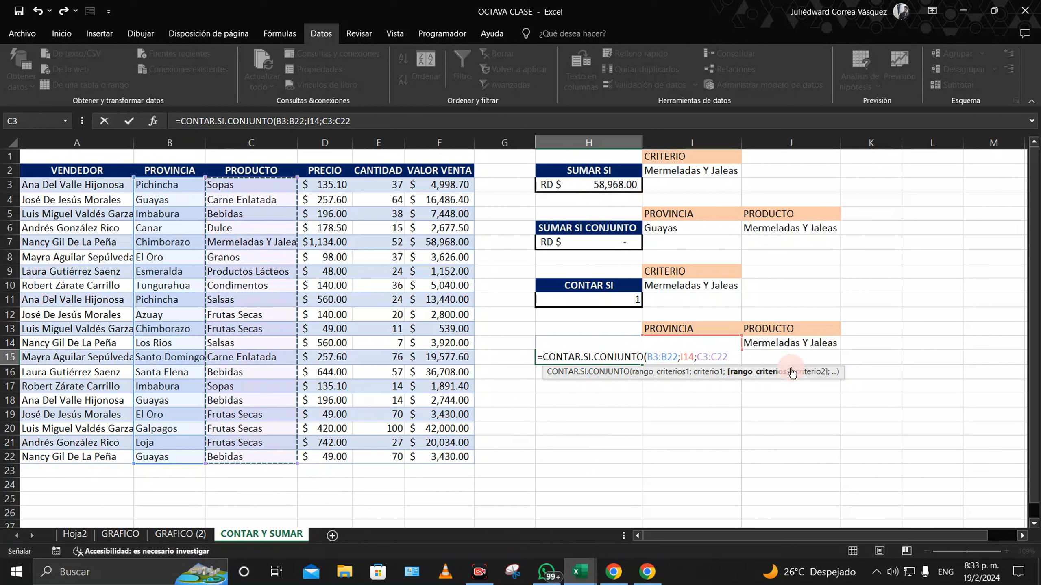
text(;)
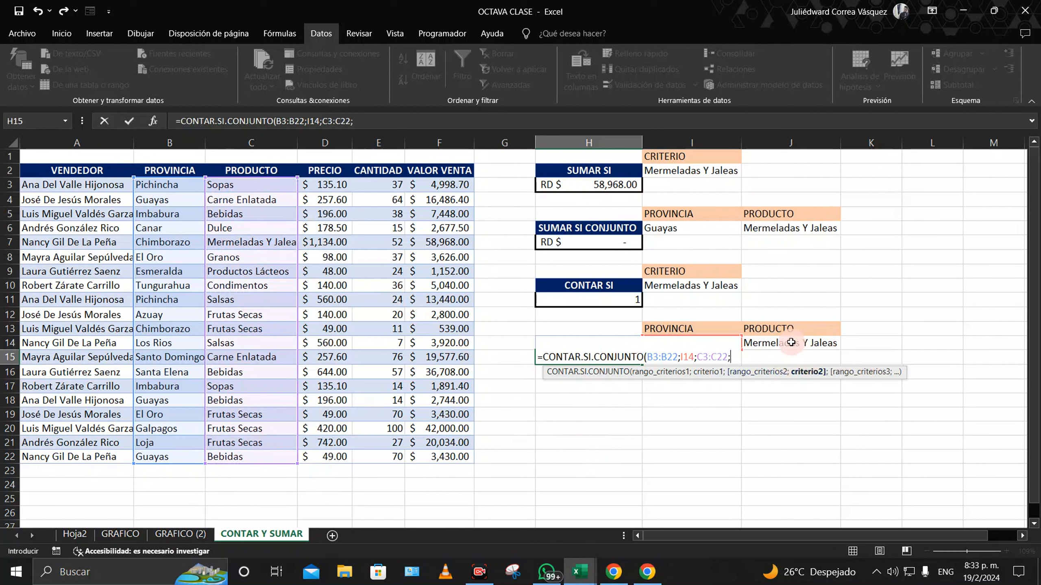
click(791, 342)
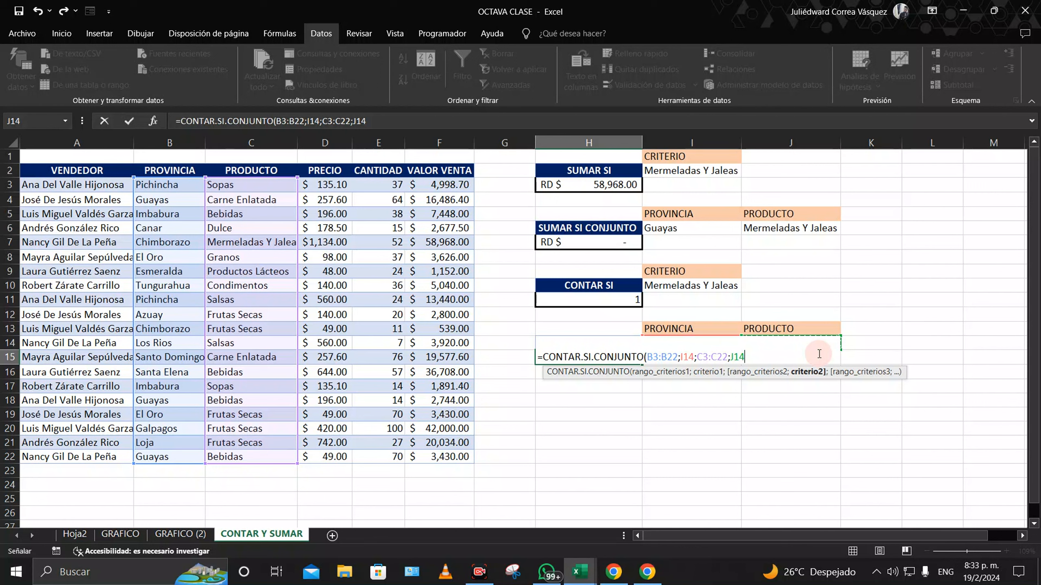
text())
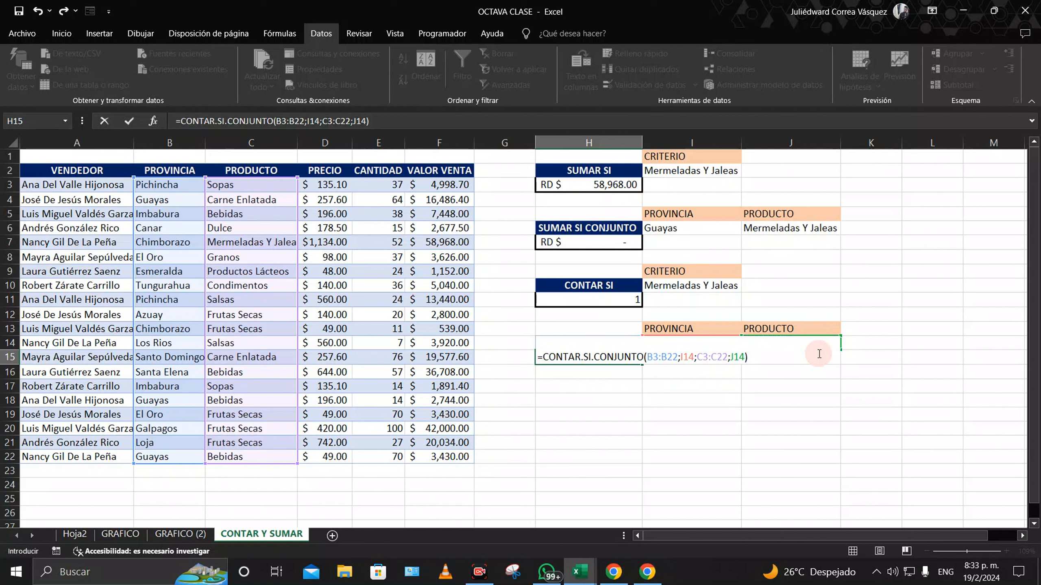
key(Return)
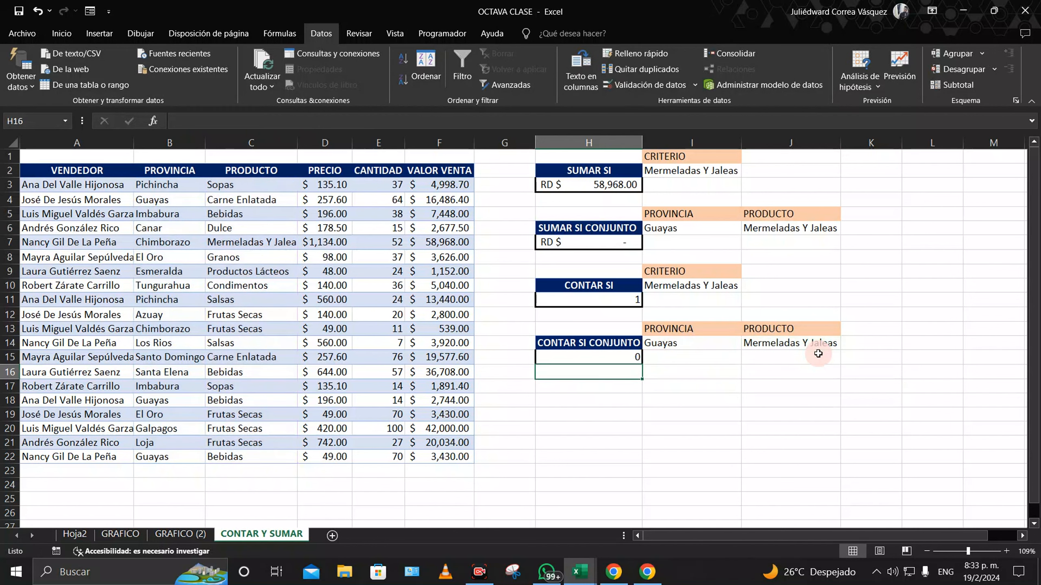
Step: Try Bebidas and then Sopas as the J14 product criterion
click(678, 346)
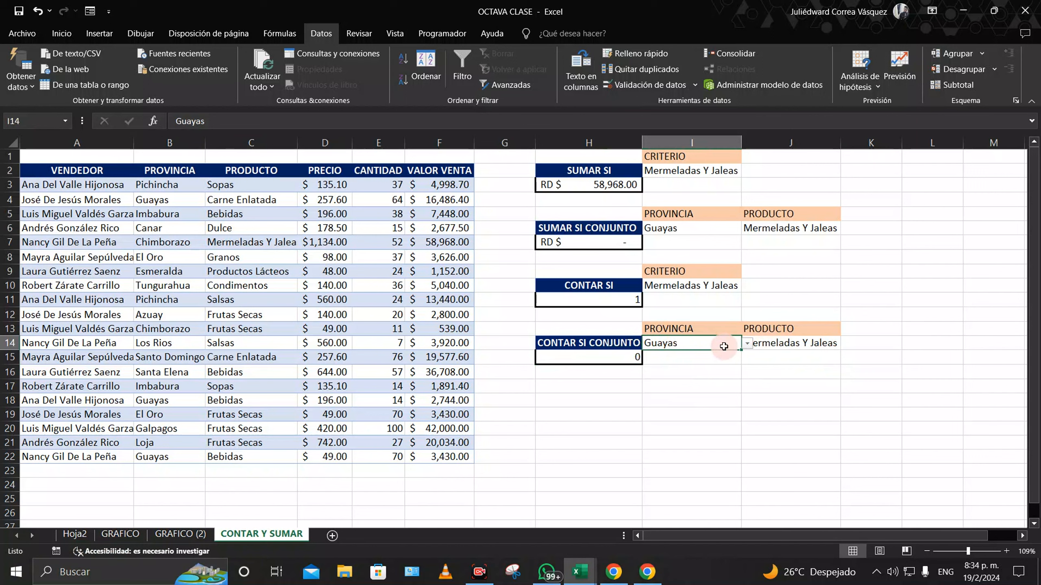
click(792, 341)
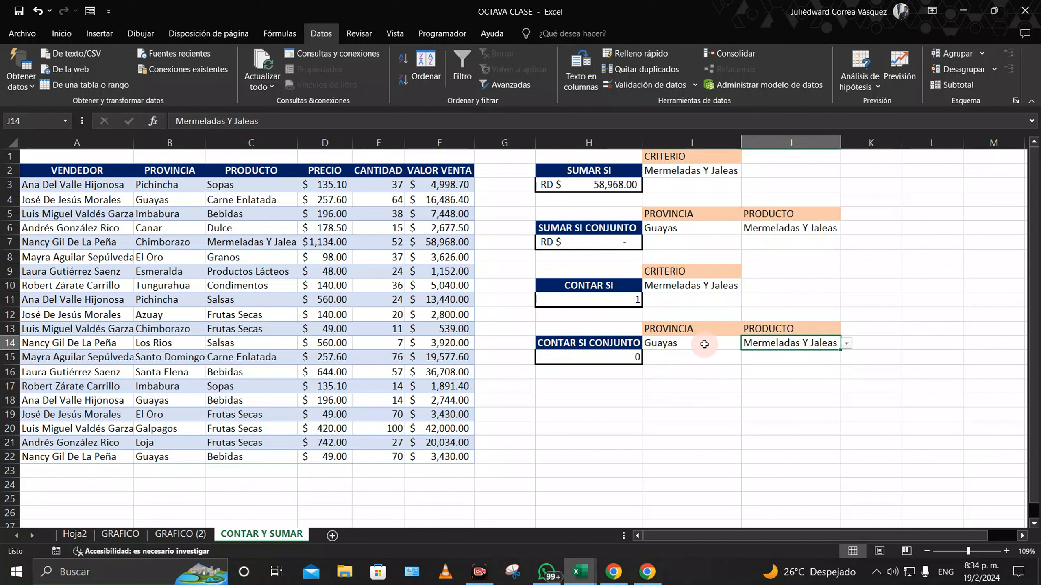
click(847, 343)
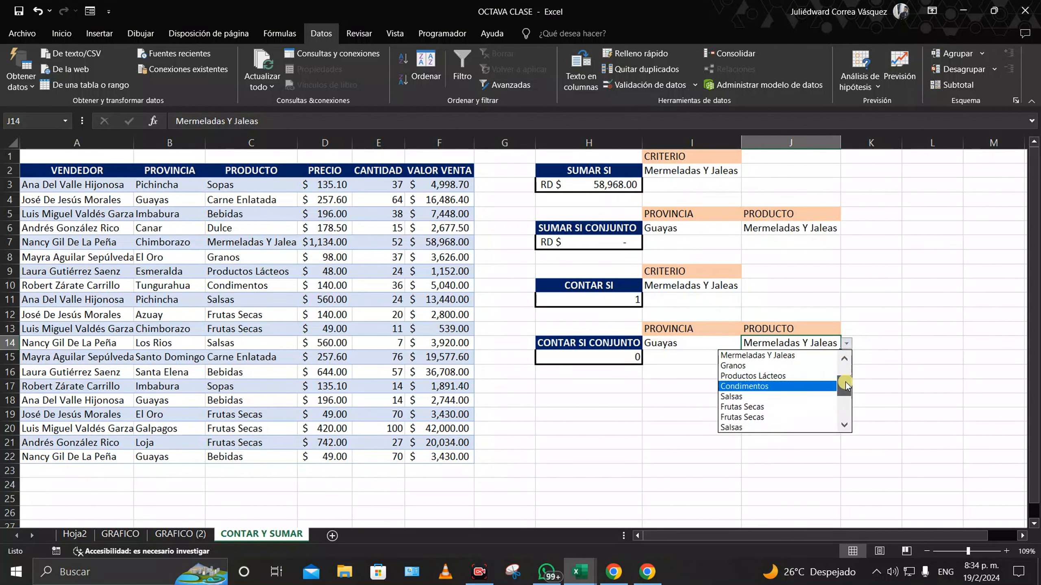
drag(845, 384, 856, 423)
click(765, 427)
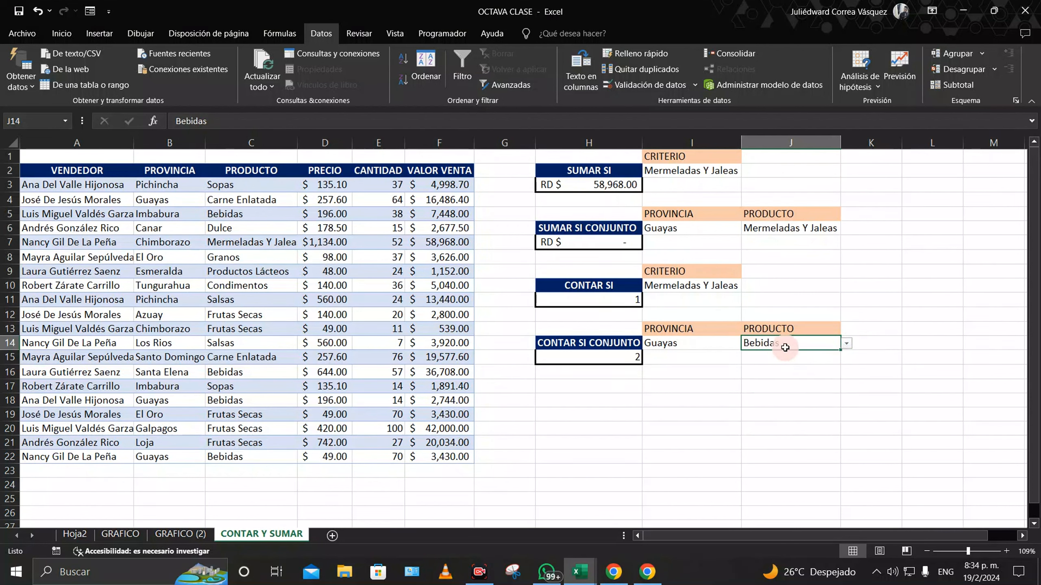
click(847, 343)
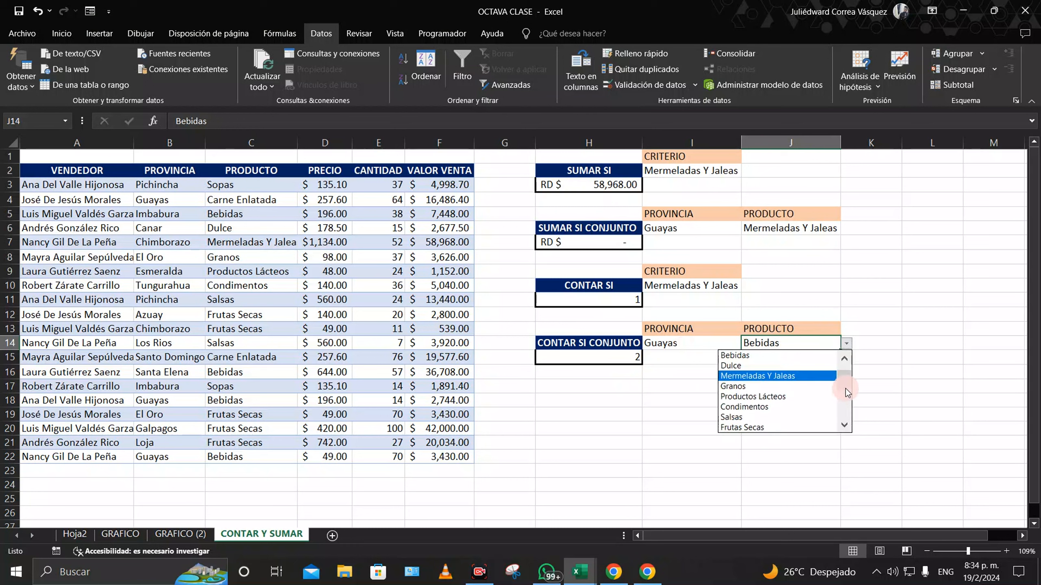
drag(846, 388, 843, 357)
click(798, 355)
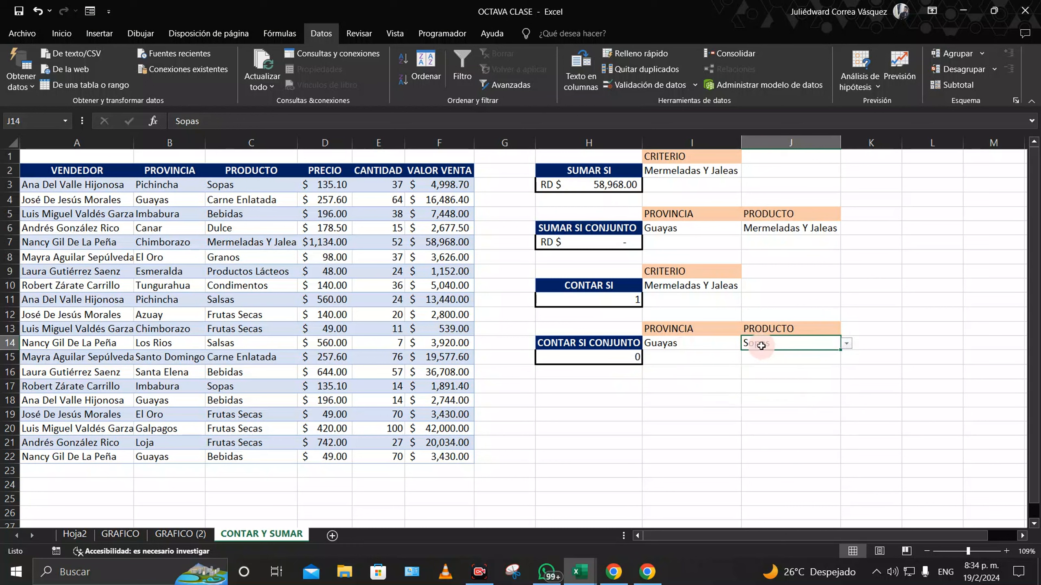
Step: Set I14 to Santo Domingo and J14 to Carne Enlatada, then show the GRAFICO (2) sheet
click(705, 346)
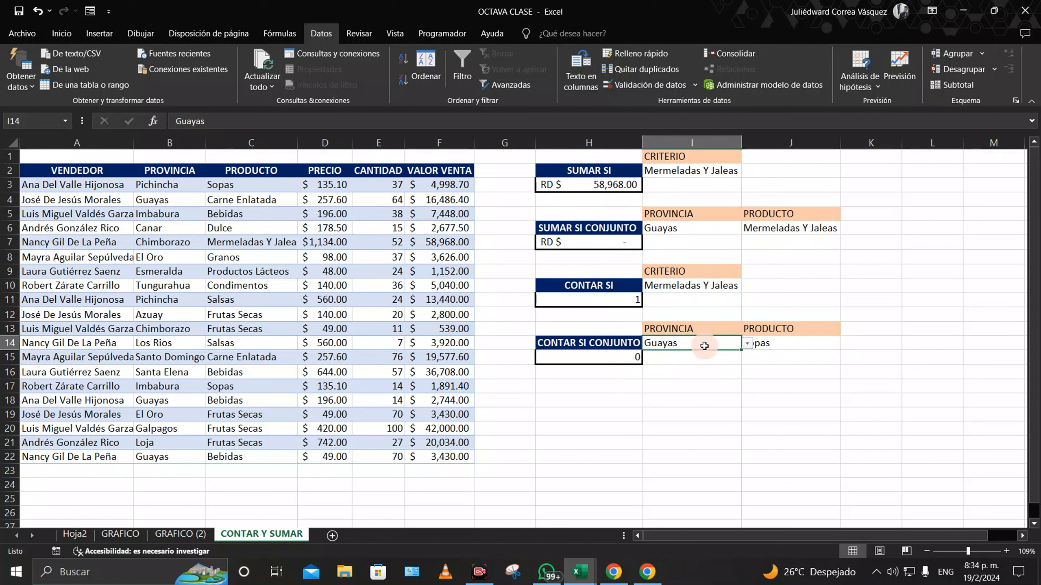
click(747, 343)
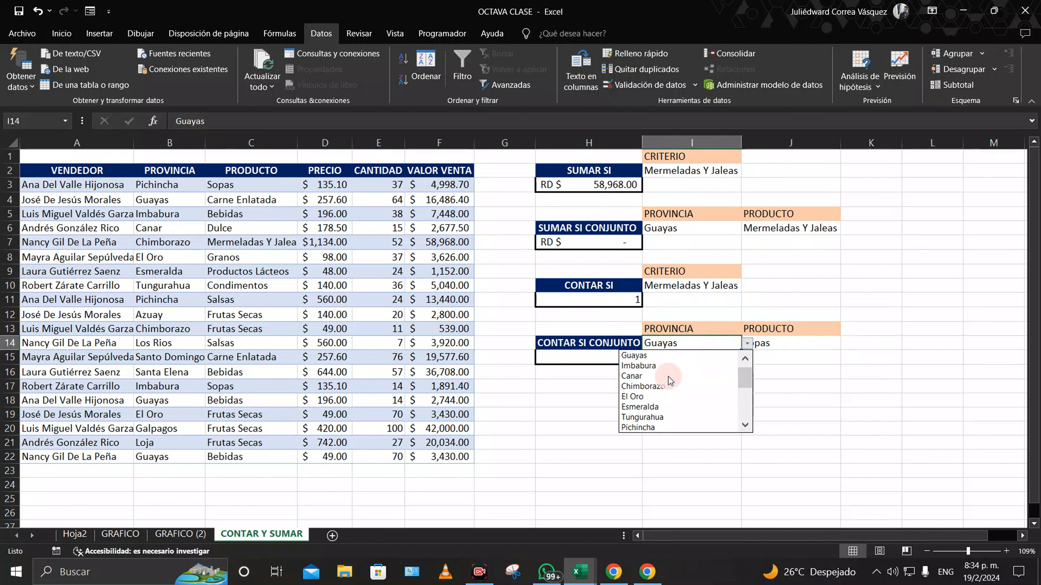
click(666, 365)
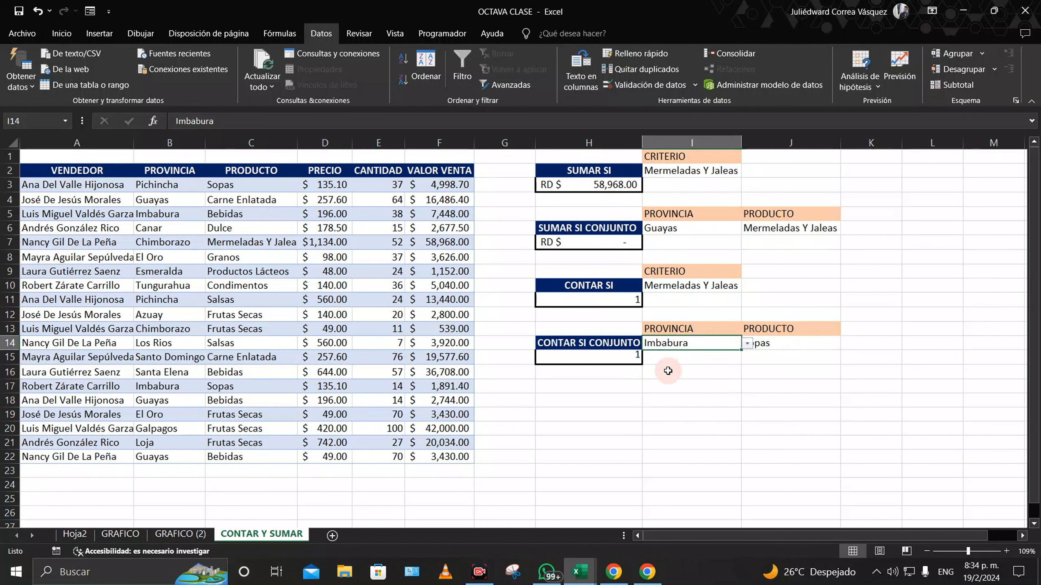
click(747, 344)
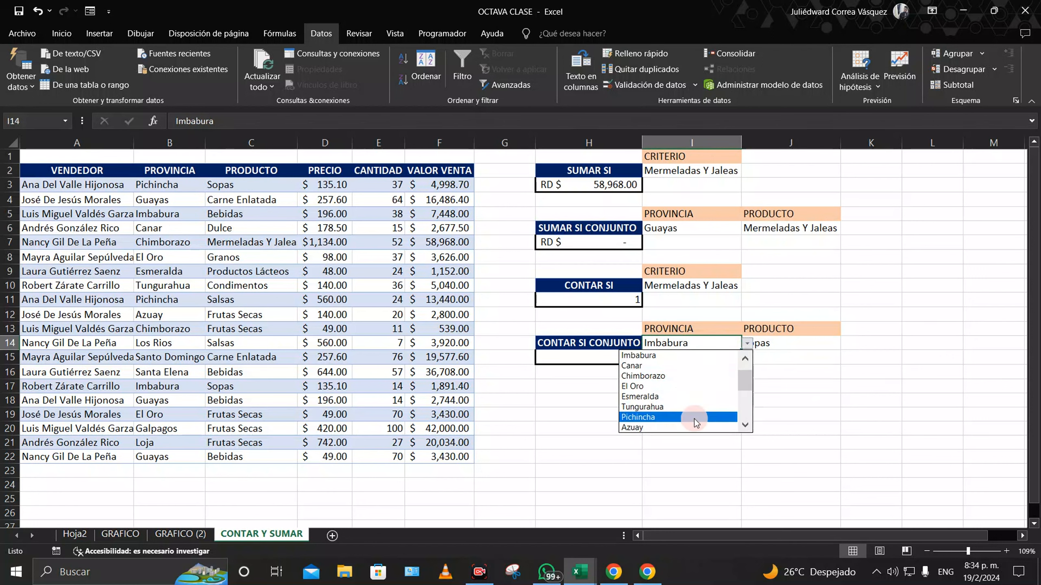
scroll(747, 385, down, 3)
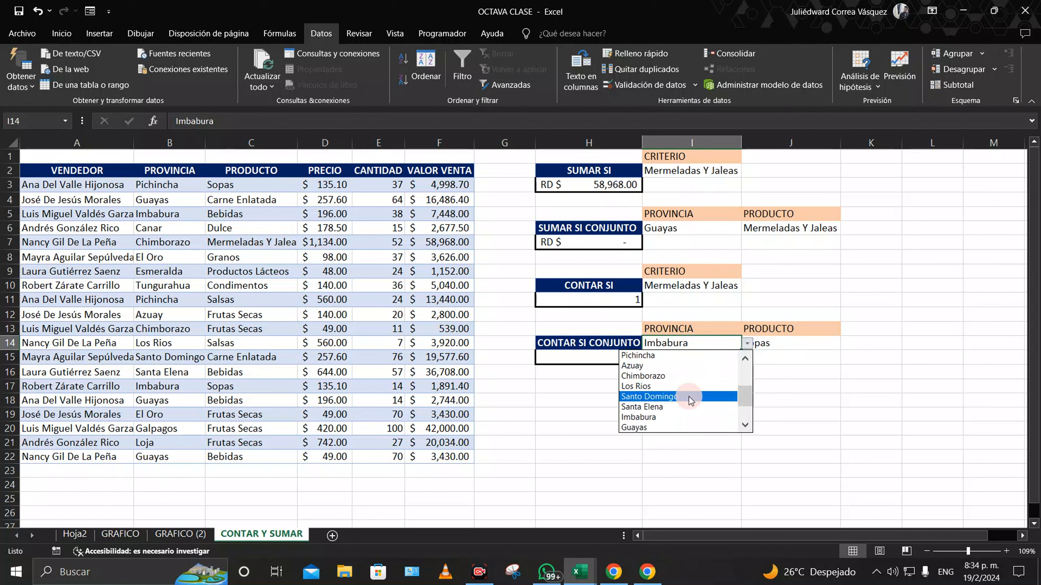
click(685, 396)
click(774, 343)
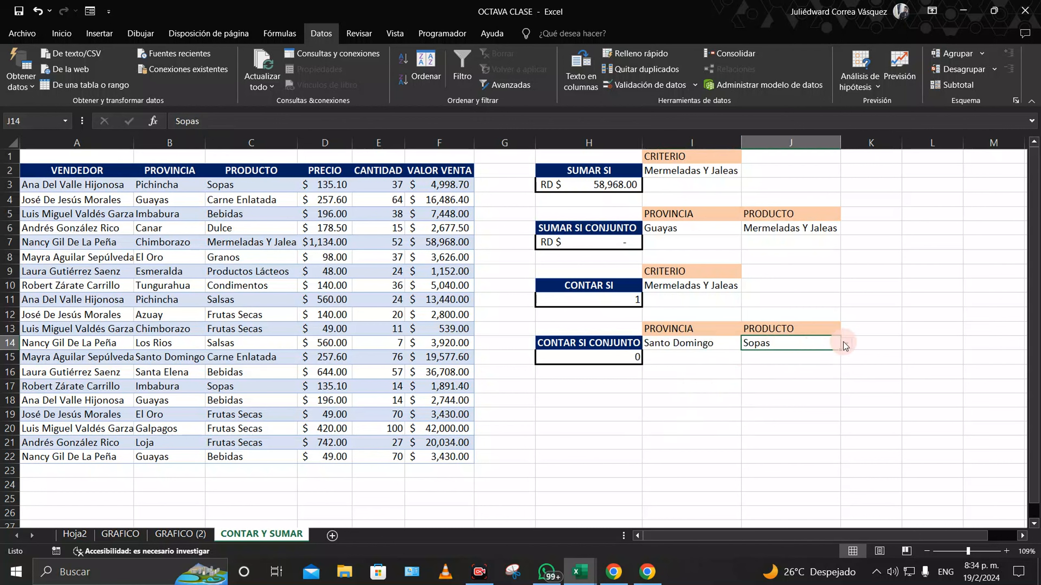
click(846, 344)
click(792, 365)
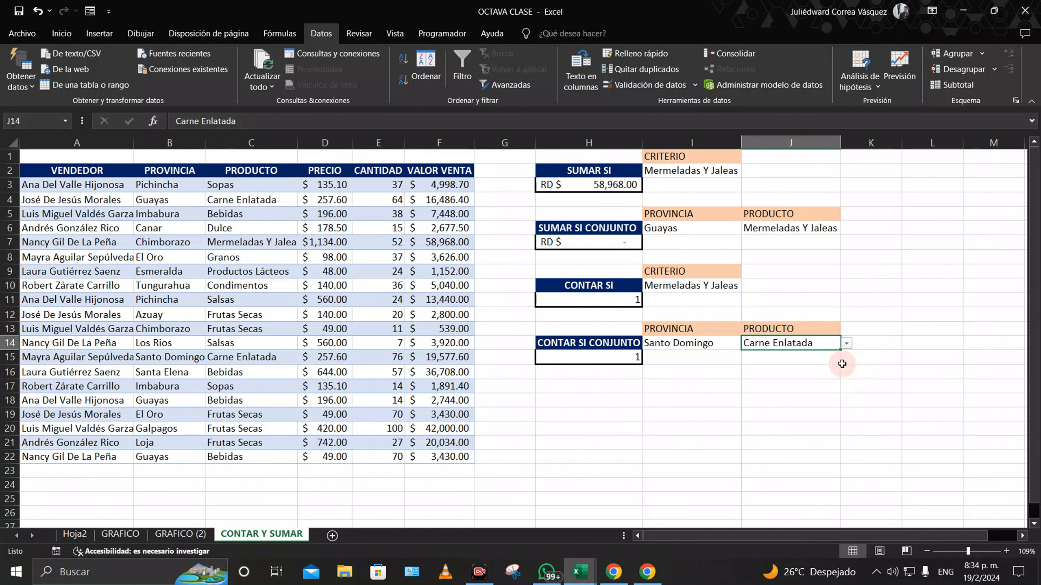
click(180, 533)
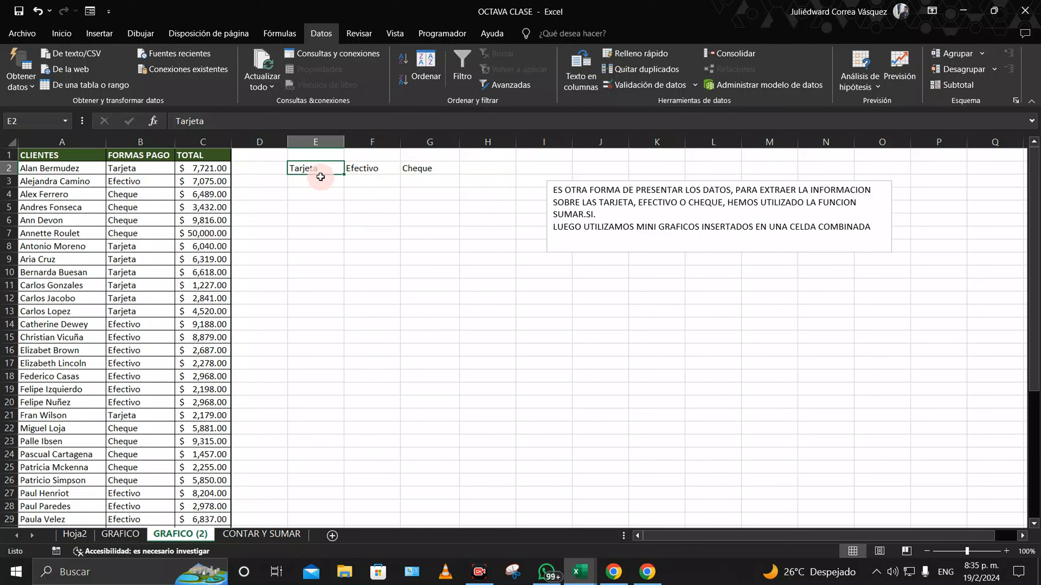
Step: Fill the Tarjeta, Efectivo and Cheque headers in E2:G2 yellow and centre them
drag(309, 168, 426, 168)
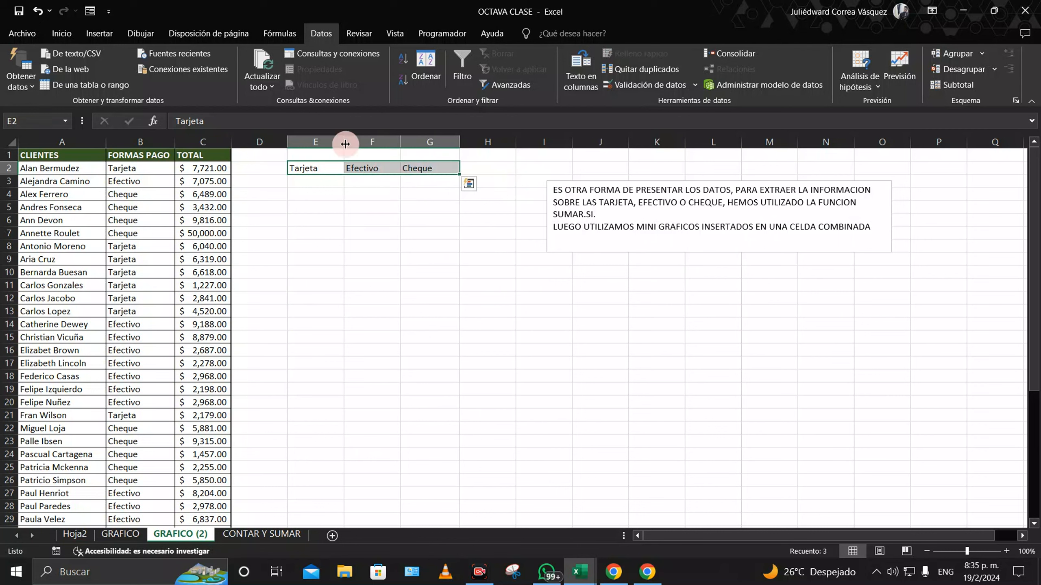
click(61, 33)
click(183, 80)
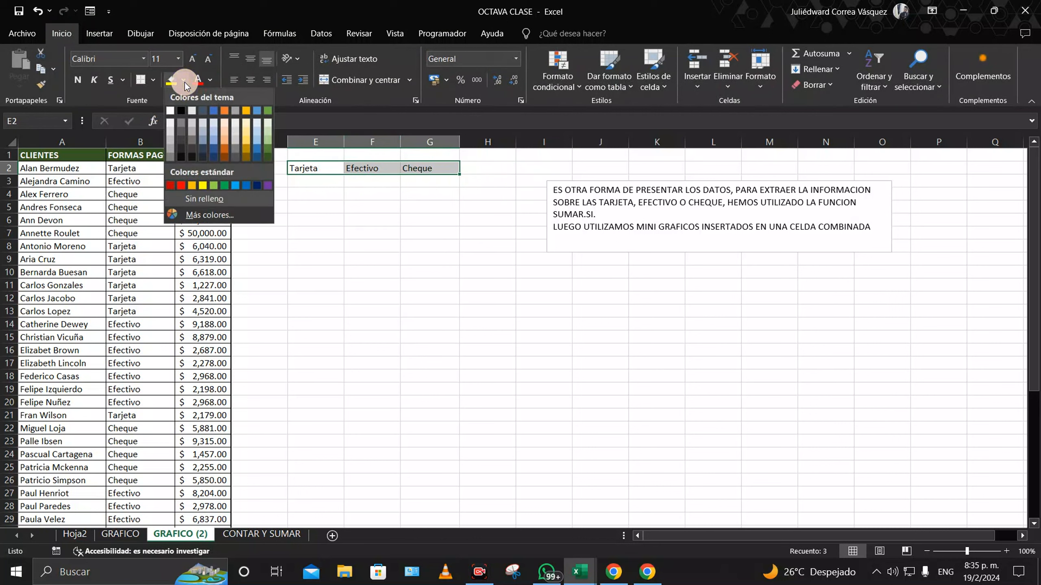
click(203, 185)
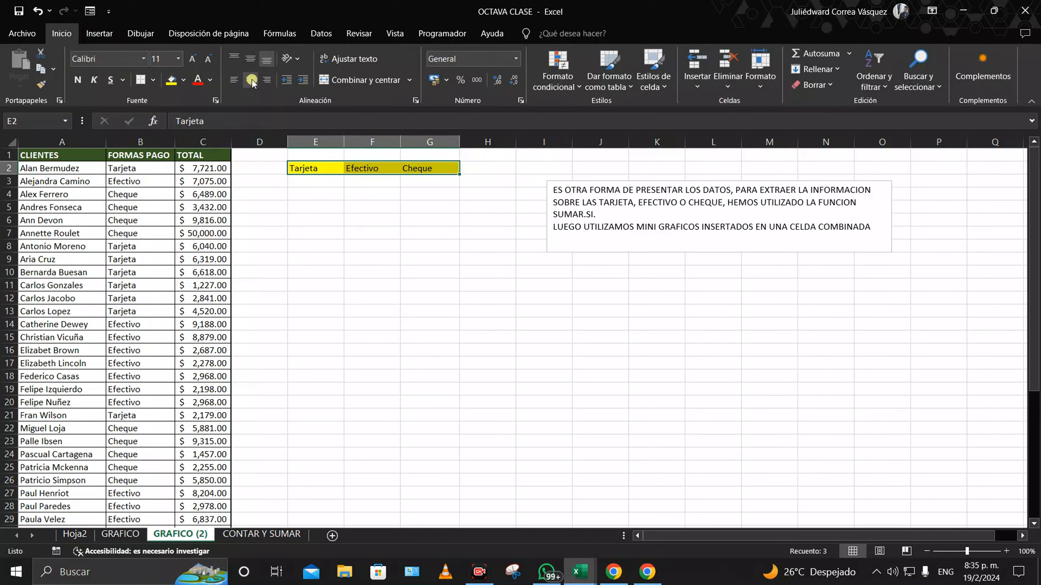
click(250, 79)
Step: Select E3:G3 and switch the border tool to Draw Border Grid
click(373, 182)
drag(304, 180, 346, 234)
click(451, 231)
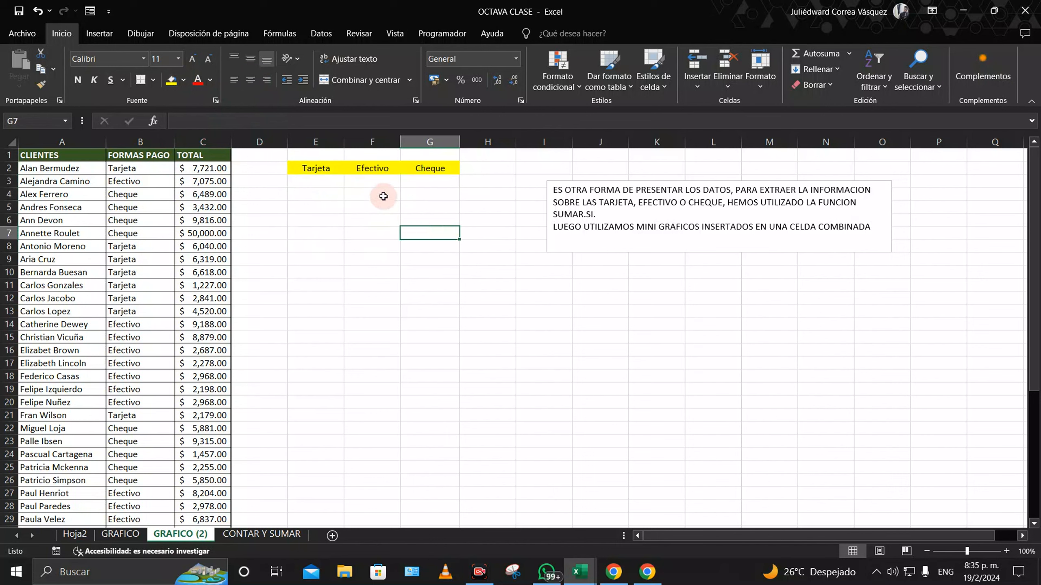
drag(311, 183, 426, 182)
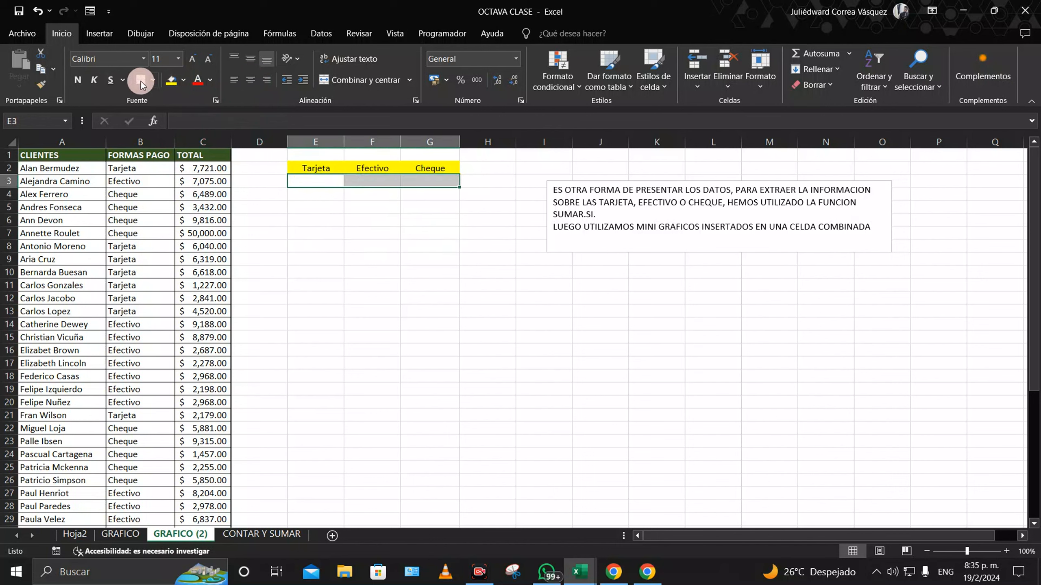
click(152, 80)
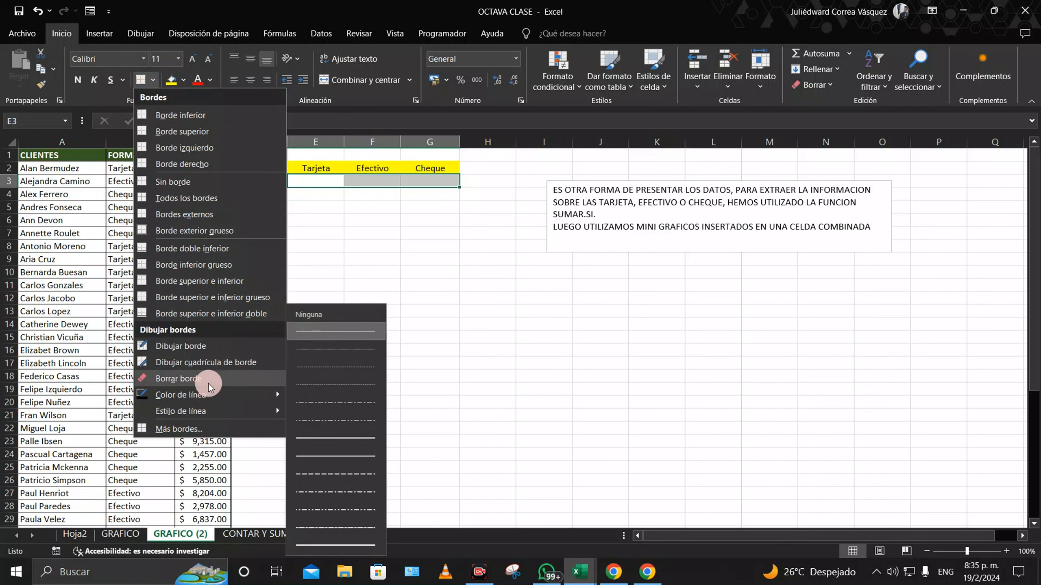
click(221, 363)
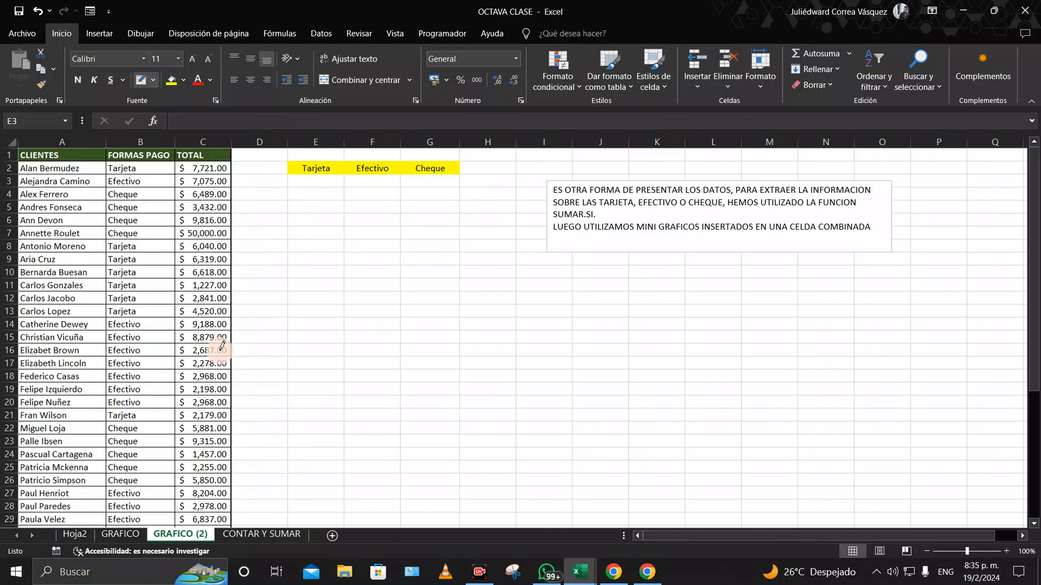
Step: Draw thick-line borders around and between cells E3, F3 and G3
click(153, 80)
mouse_move(177, 411)
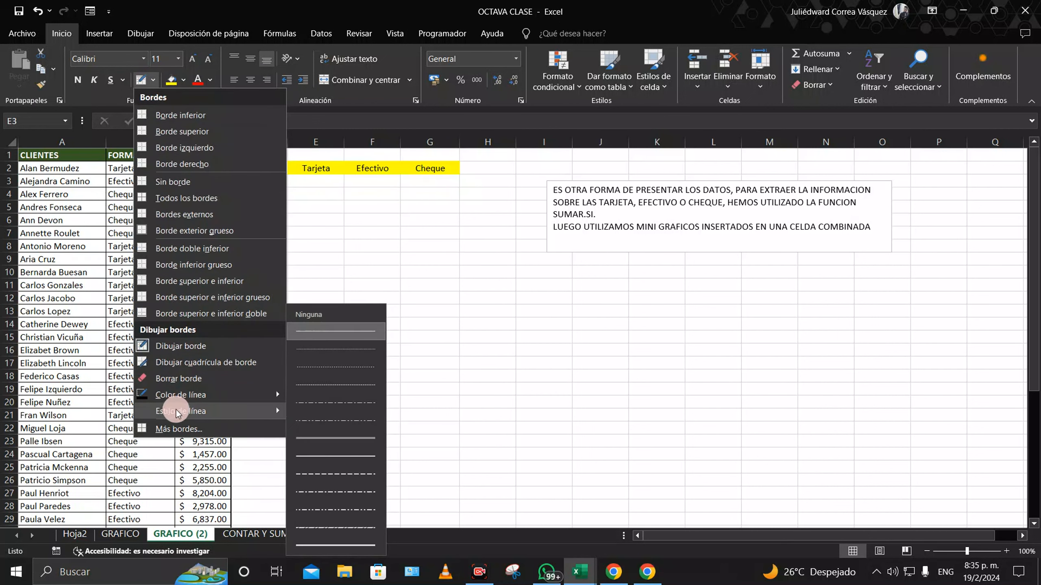
click(353, 529)
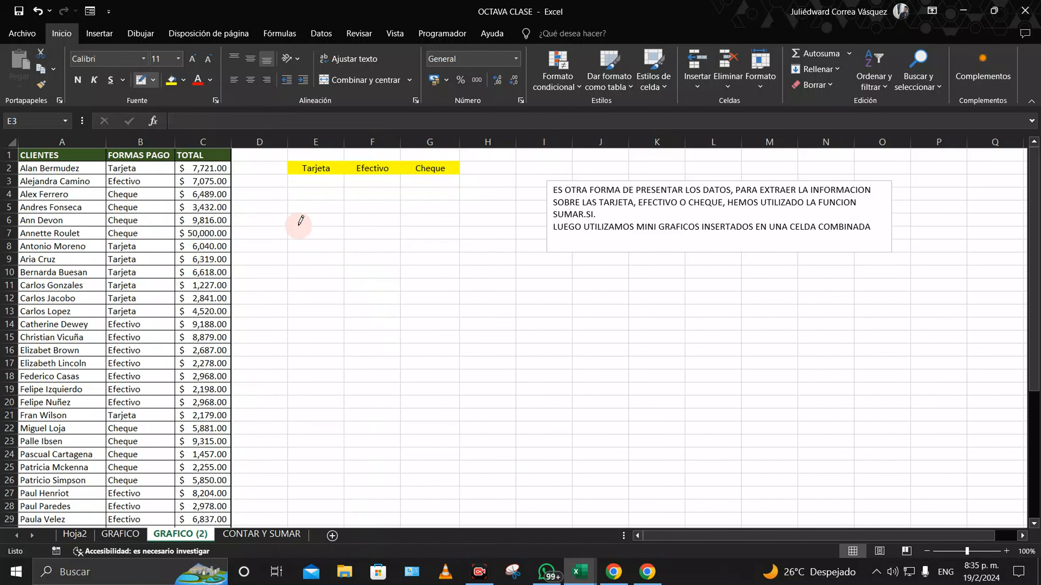
mouse_move(288, 180)
mouse_down()
mouse_move(432, 180)
mouse_move(409, 172)
mouse_up()
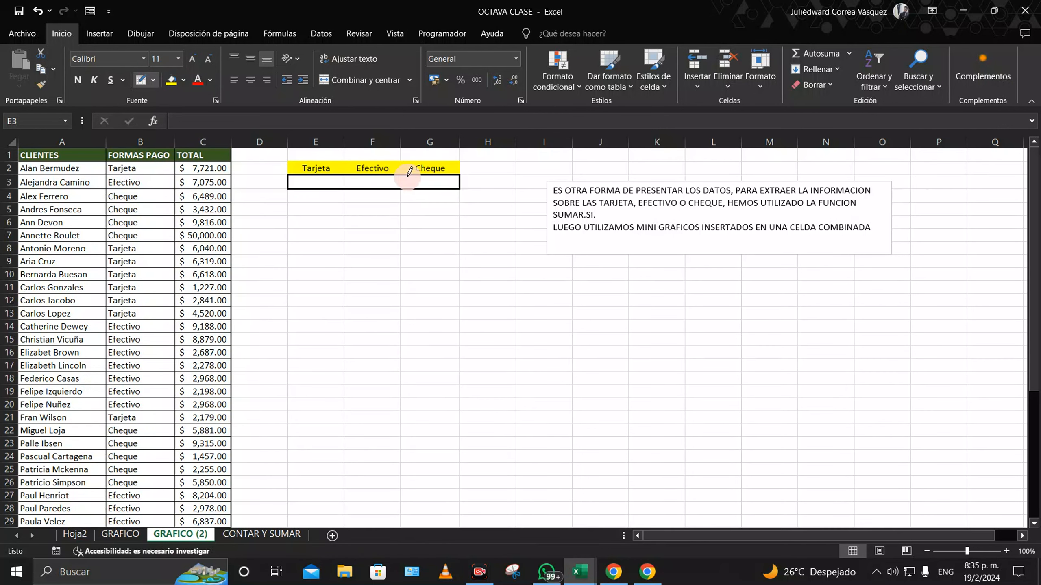
click(401, 181)
click(345, 185)
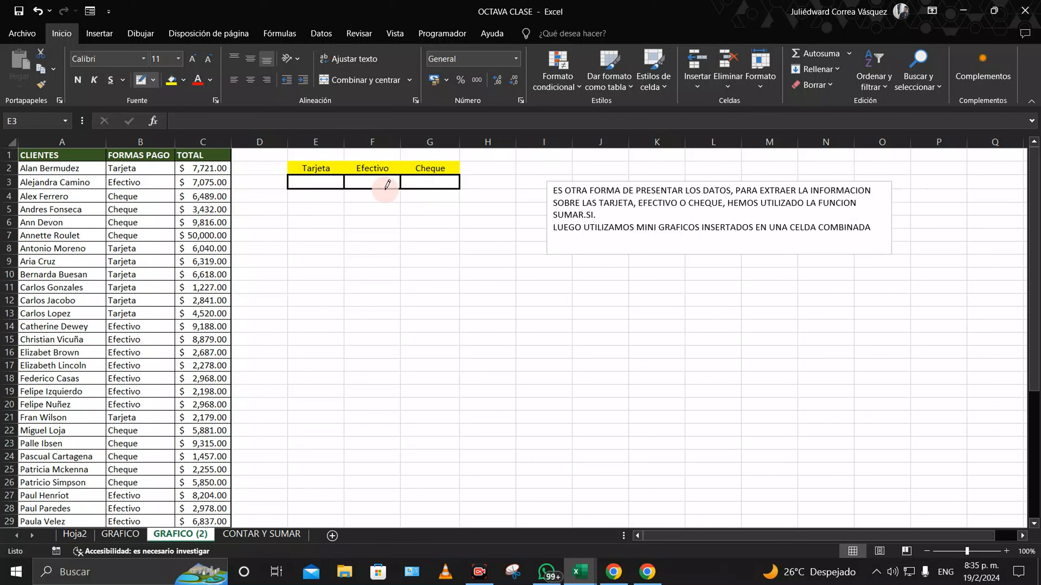
click(140, 79)
click(309, 180)
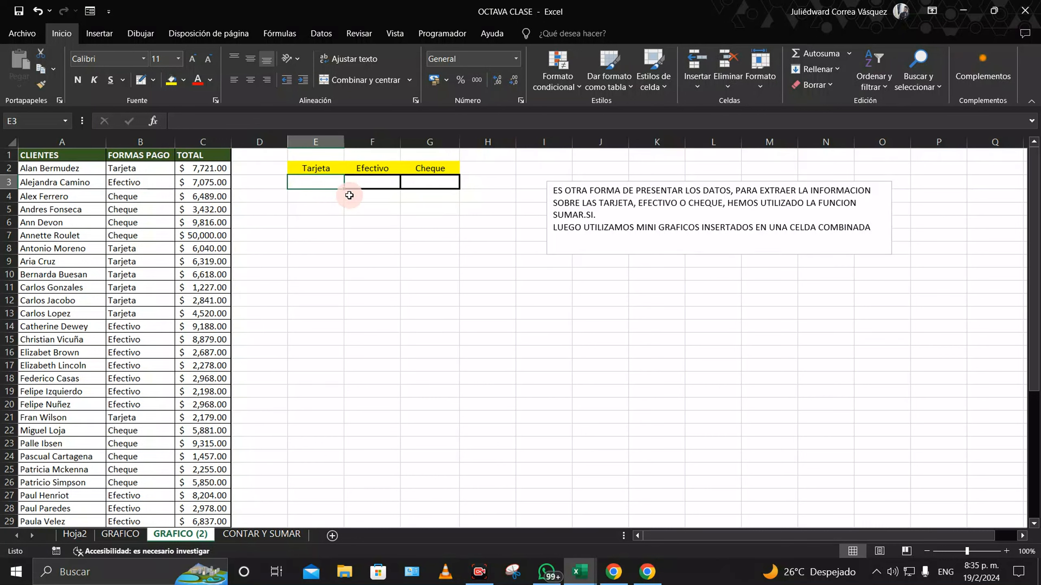
Step: In E3 enter =SUMAR.SI($B$2:$B$44;E2;$C$2:$C$44) to total Tarjeta payments
text(=su)
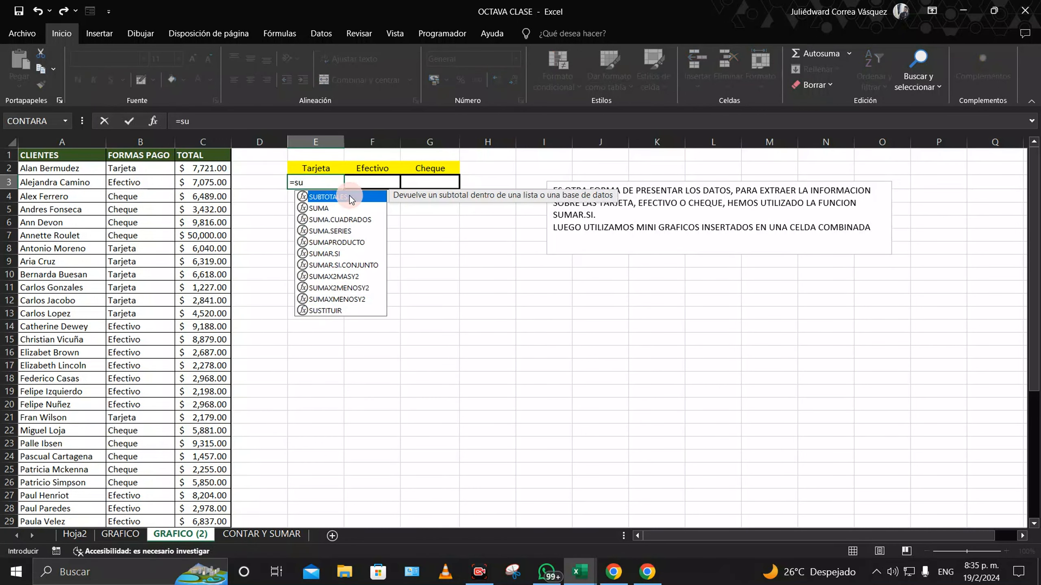
text(mar.s)
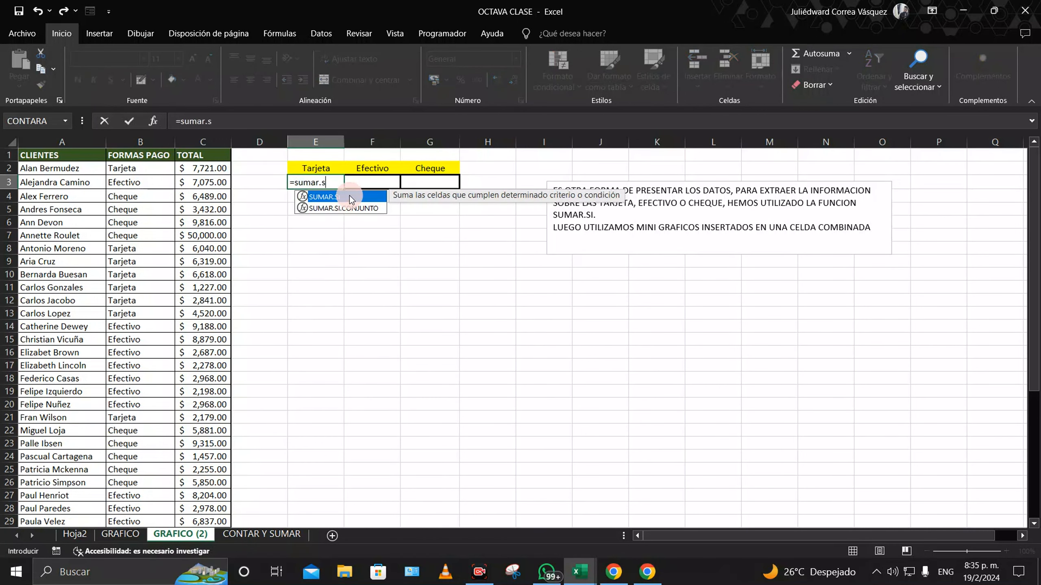
text(i()
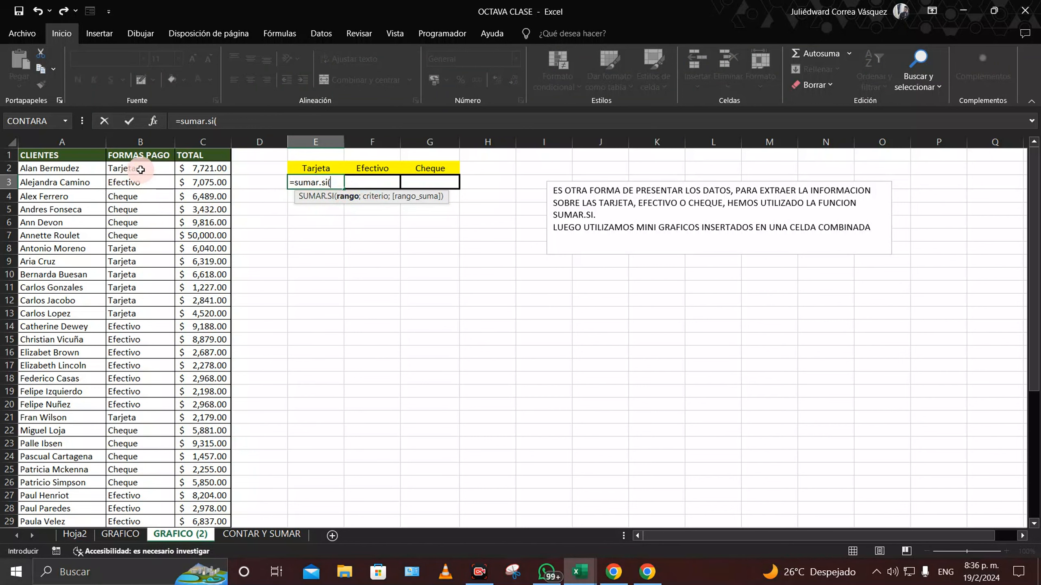
drag(143, 168, 145, 495)
scroll(321, 313, up, 6)
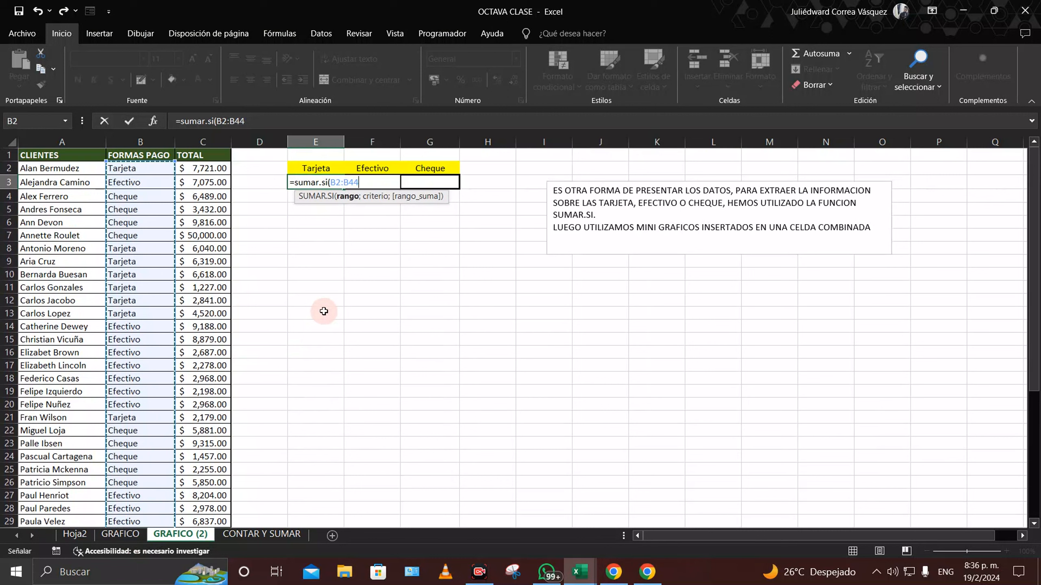
key(F4)
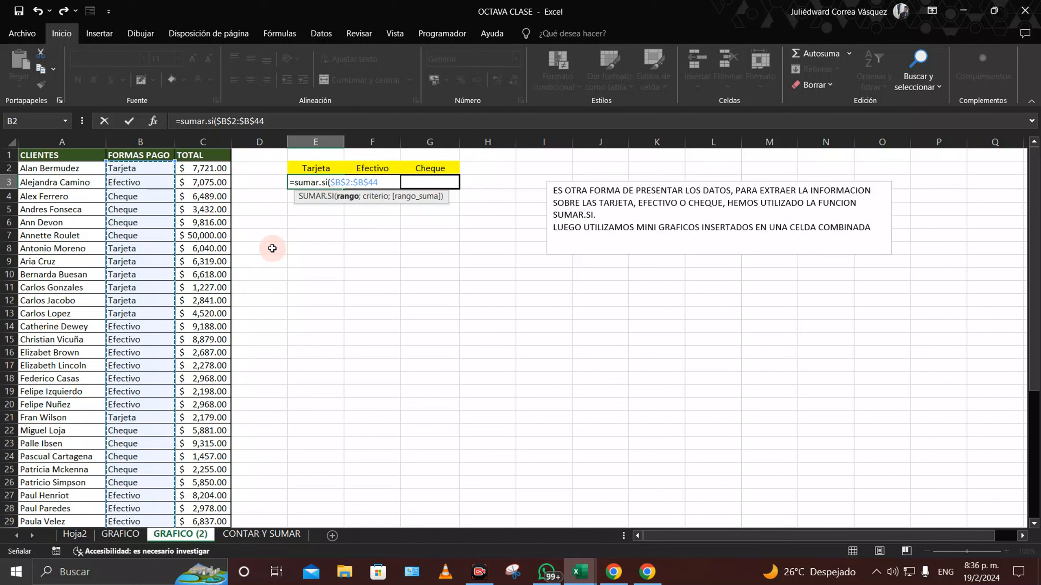
text(;)
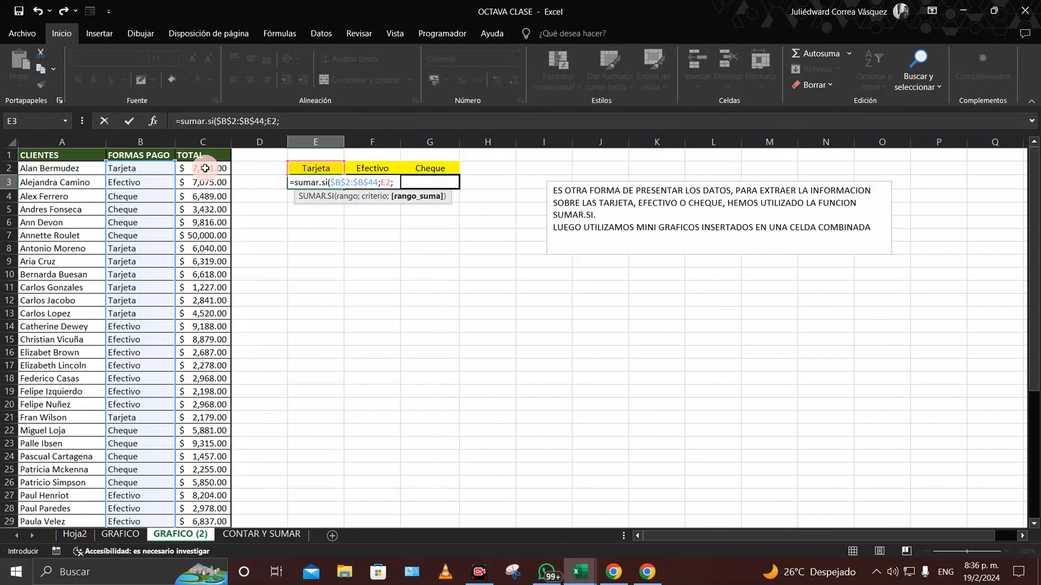
drag(205, 168, 216, 494)
scroll(277, 448, up, 6)
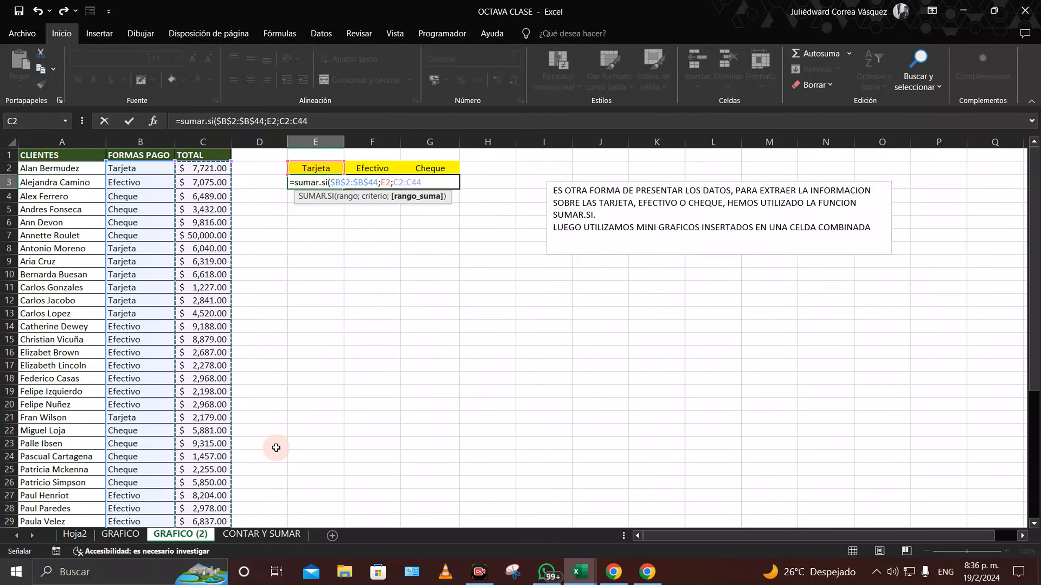
key(F4)
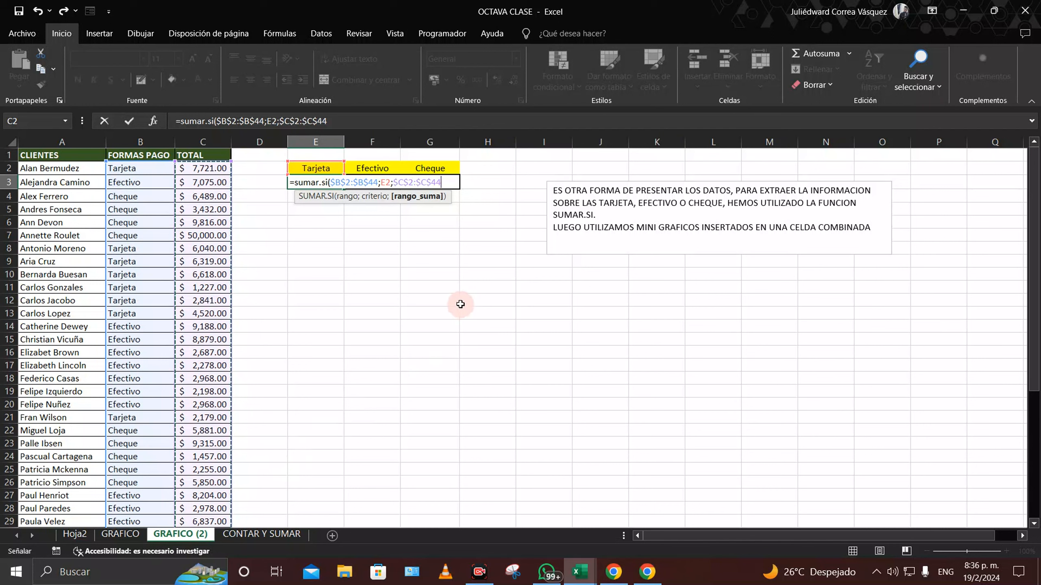
key(Return)
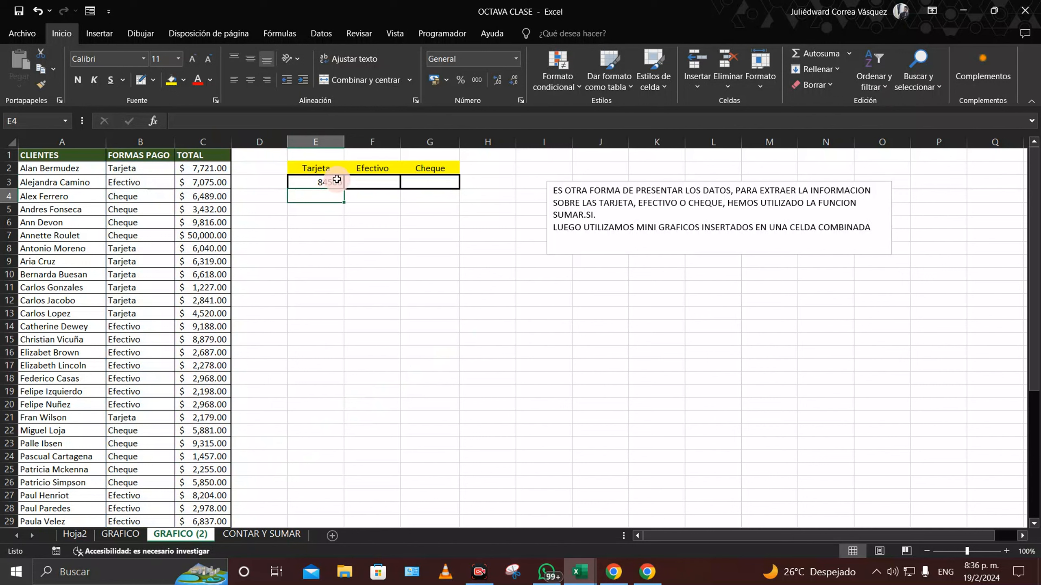
Step: Fill the formula right to G3 and format E3:G3 as currency ($84,506.00, $73,092.00, $128,658.00)
click(336, 179)
drag(343, 190, 382, 190)
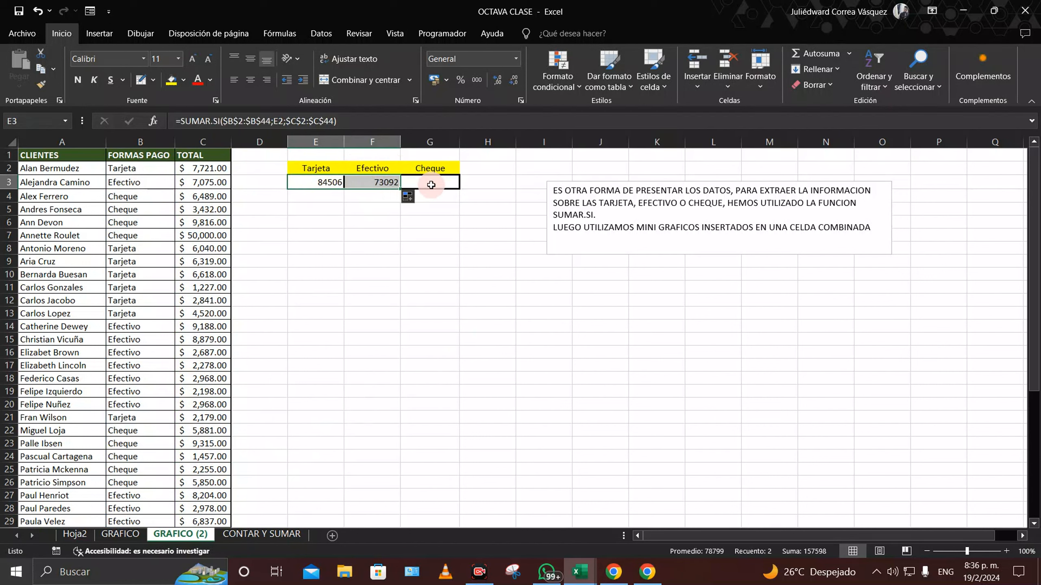
click(397, 185)
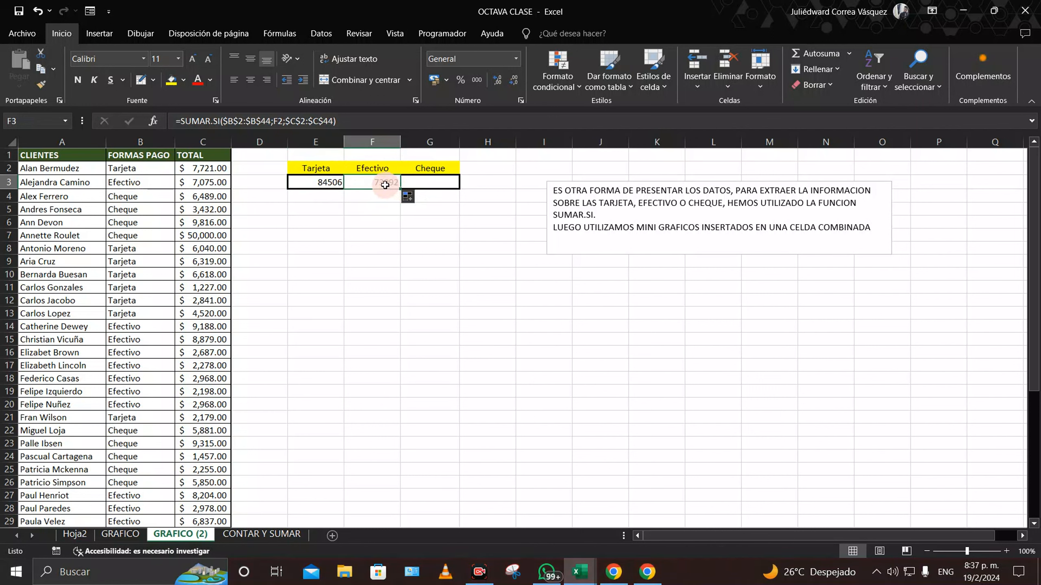
drag(400, 189, 443, 186)
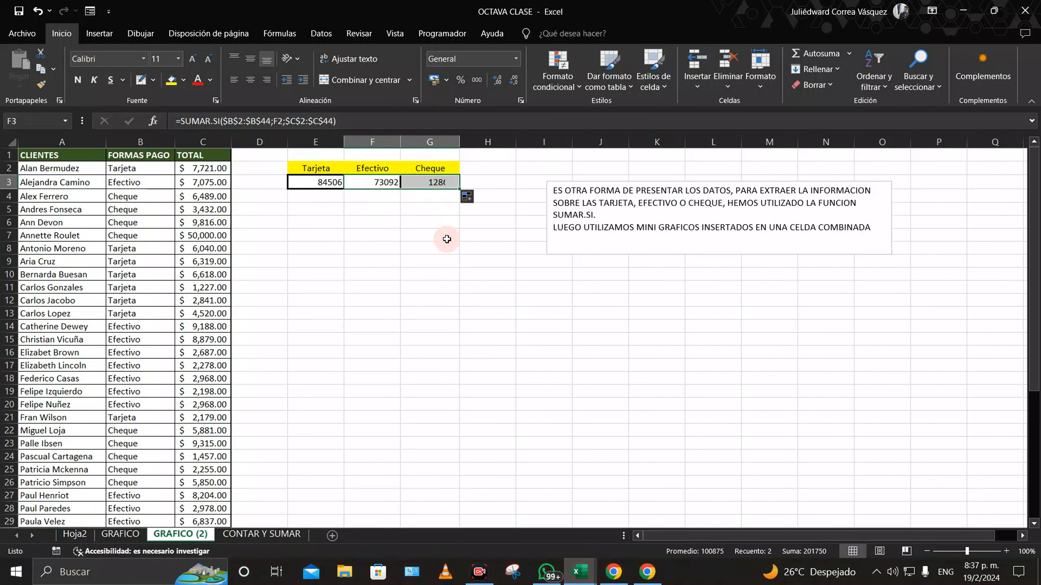
drag(322, 183, 430, 183)
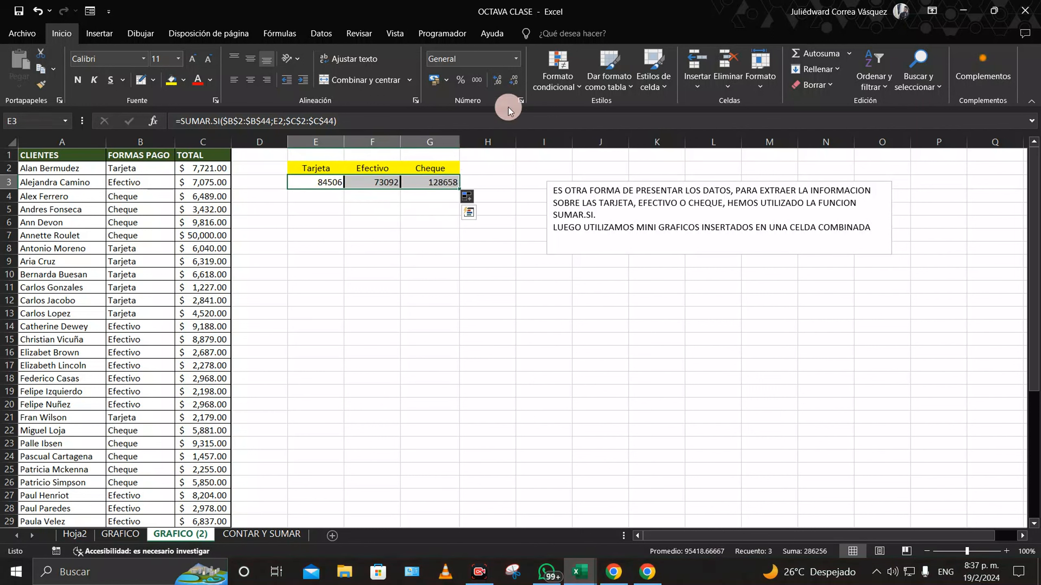
click(438, 80)
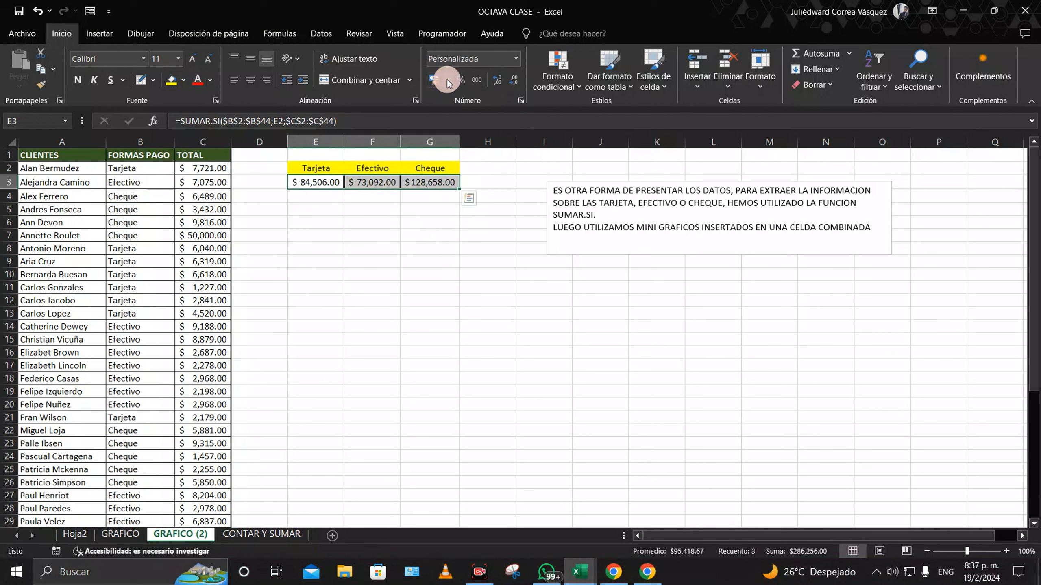
click(345, 226)
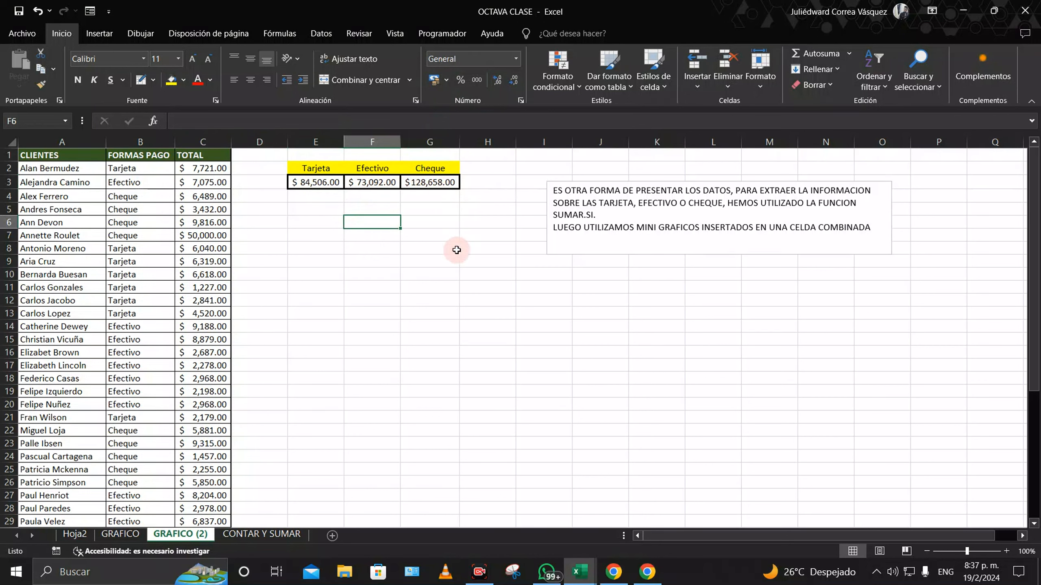
Step: Merge E4:G12 into one cell and give it an outside border
drag(320, 192, 431, 296)
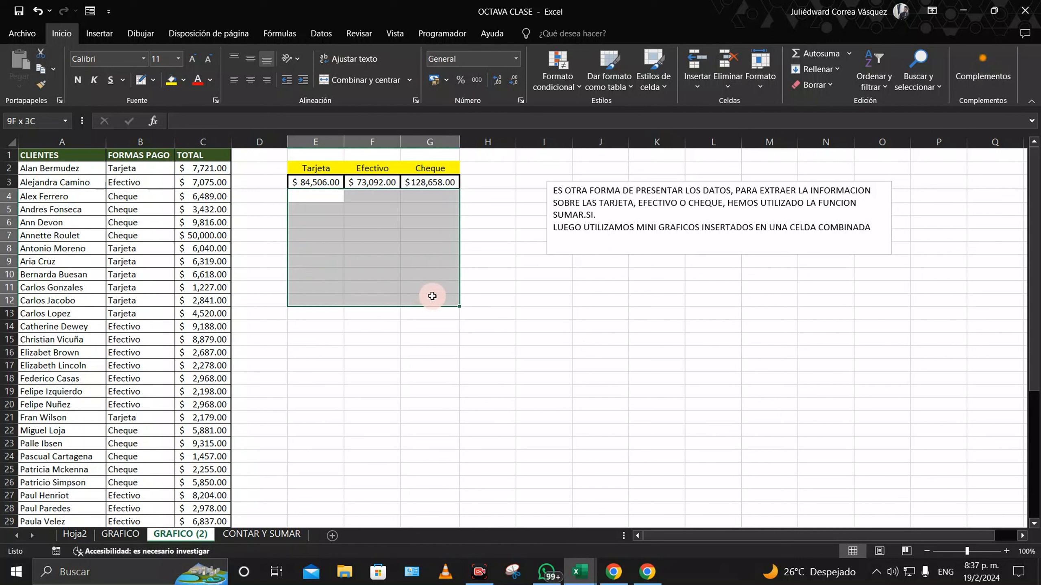
click(348, 85)
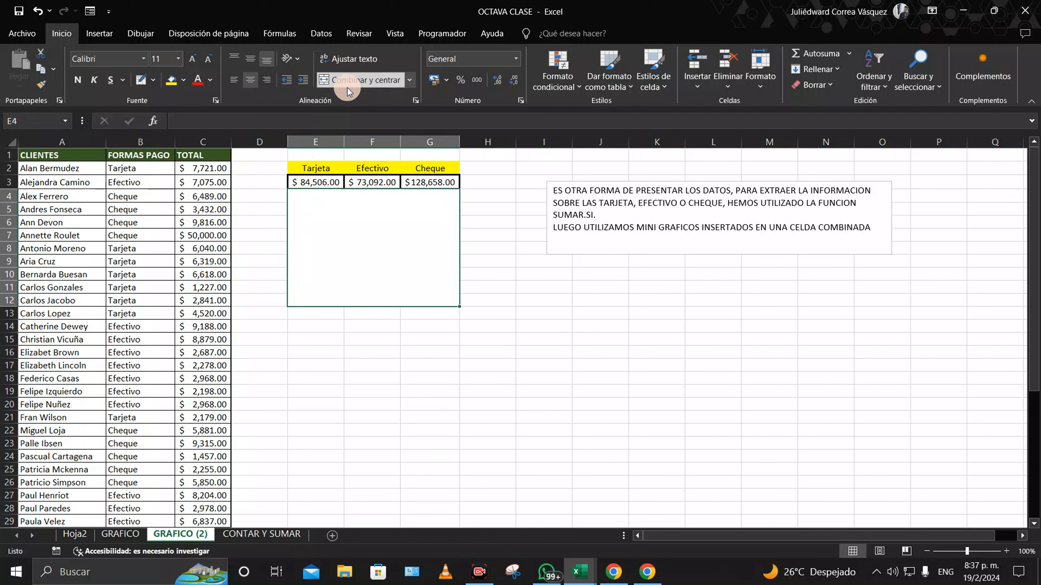
click(153, 80)
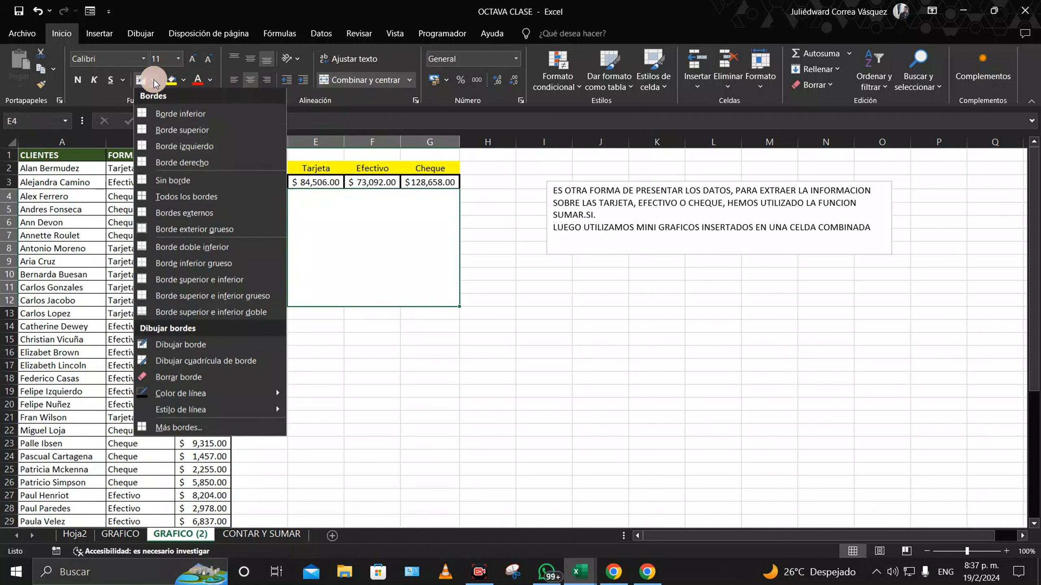
click(200, 215)
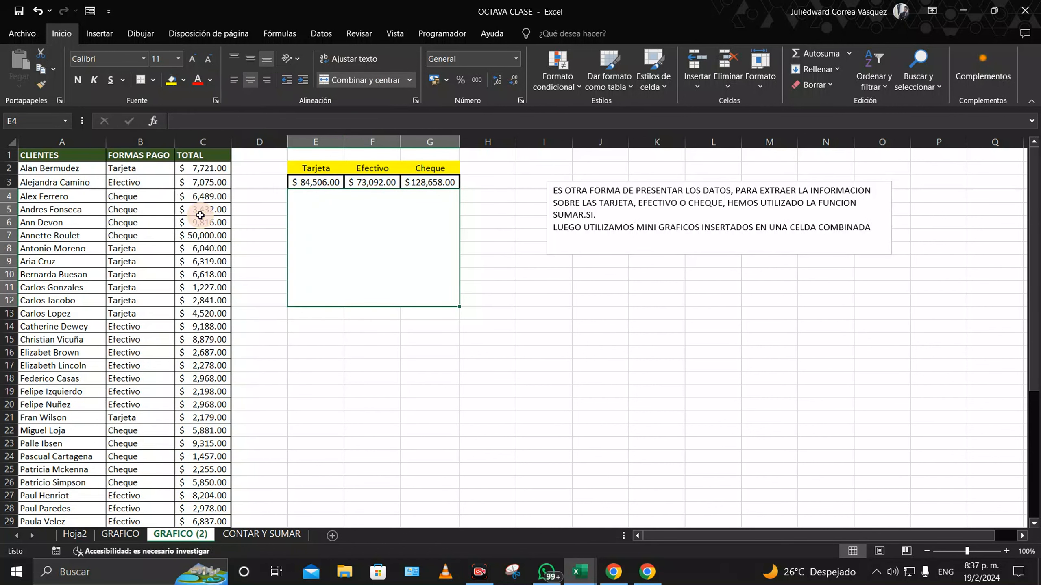
click(327, 338)
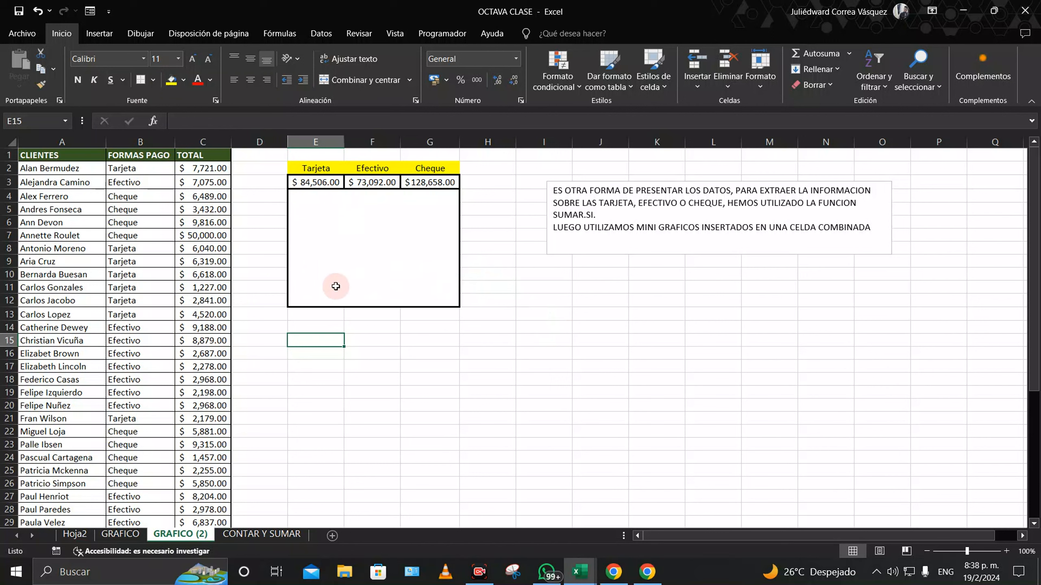
click(100, 35)
click(360, 239)
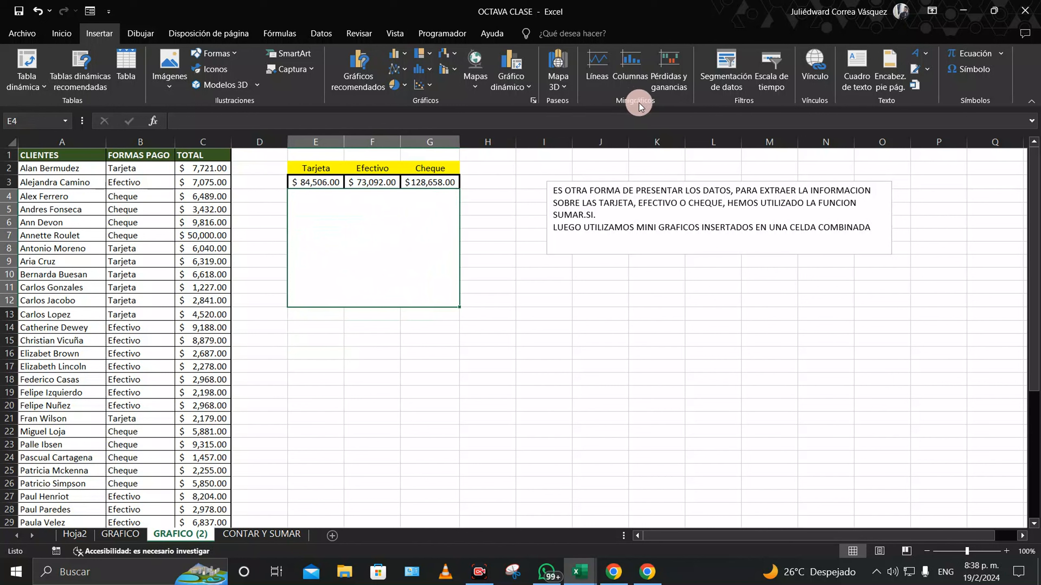
Step: Insert a column sparkline of the E3:G3 payment totals at E4, fixing the invalid data range
click(628, 71)
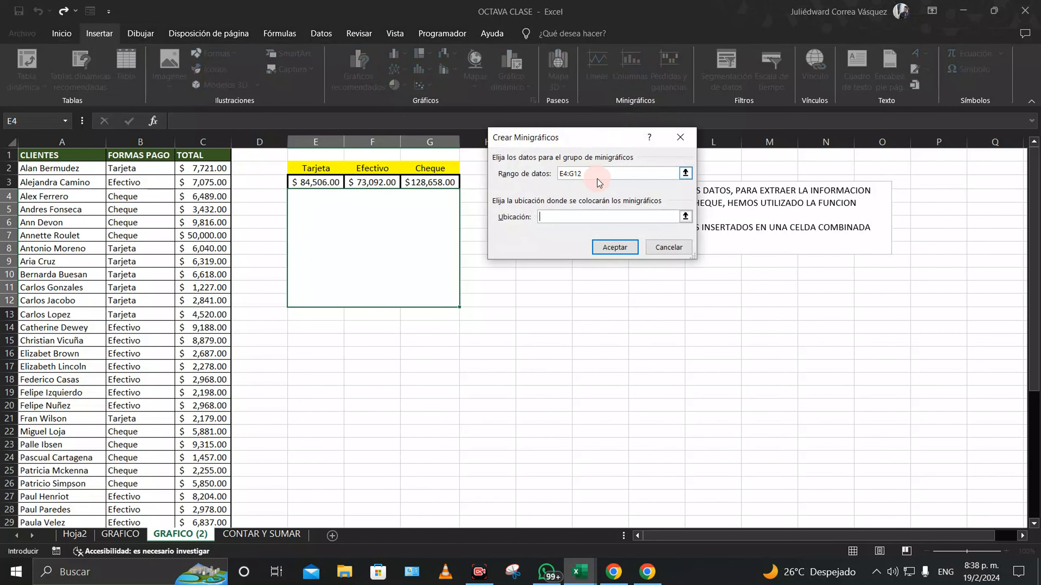
drag(597, 173, 558, 183)
drag(319, 183, 429, 183)
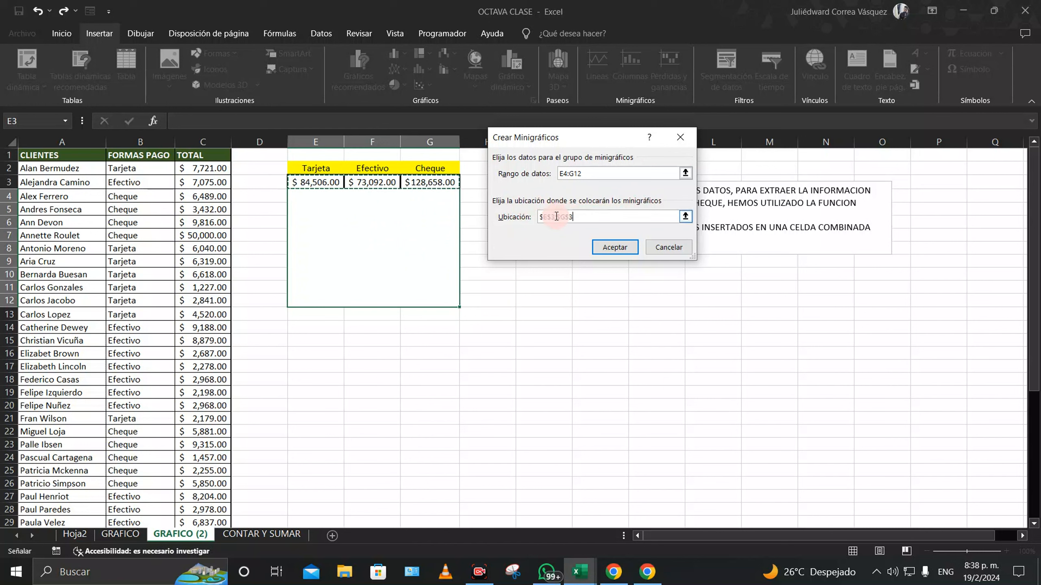
drag(573, 216, 534, 216)
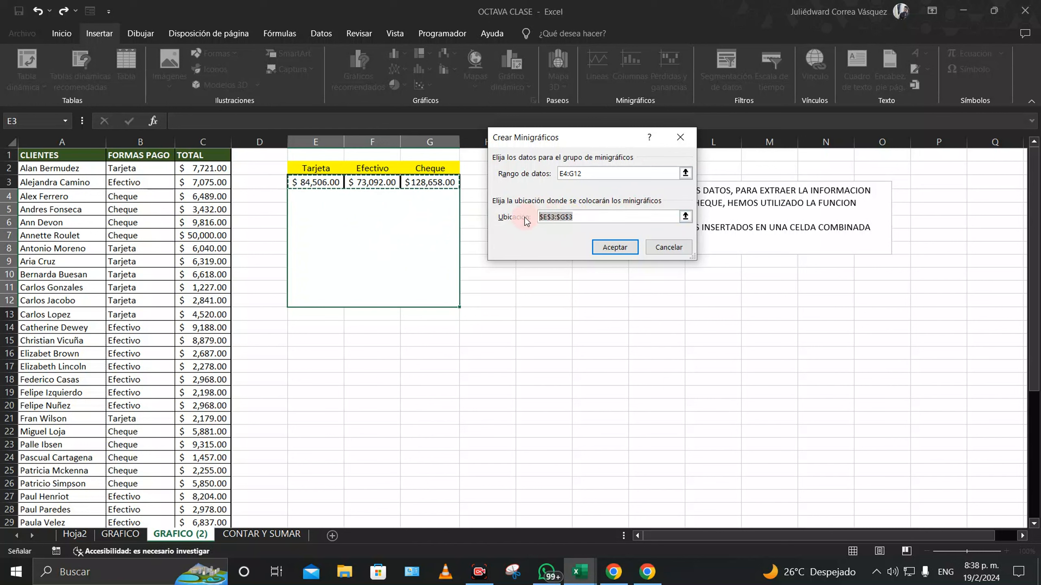
click(405, 235)
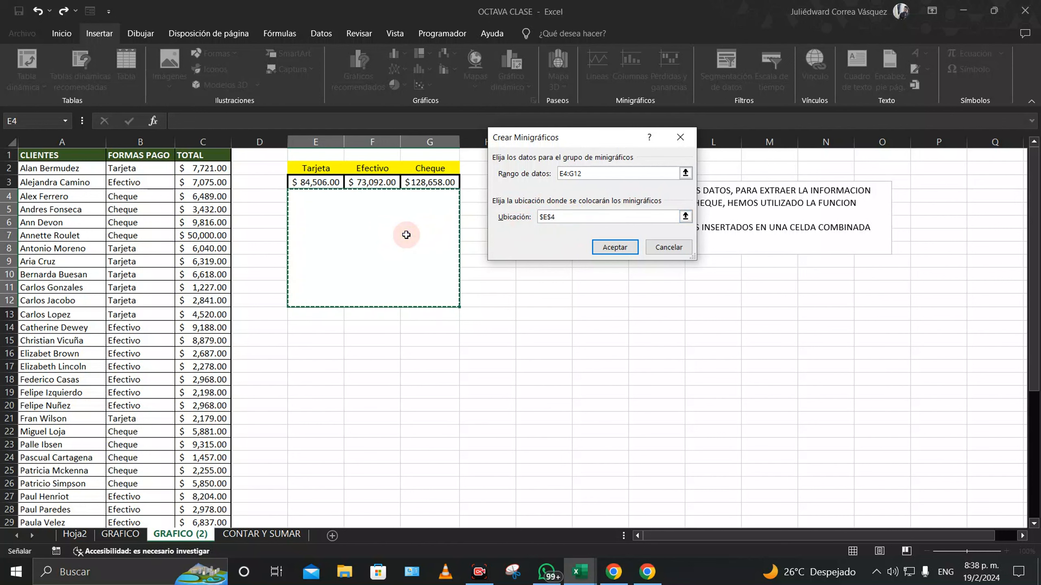
click(610, 248)
click(511, 324)
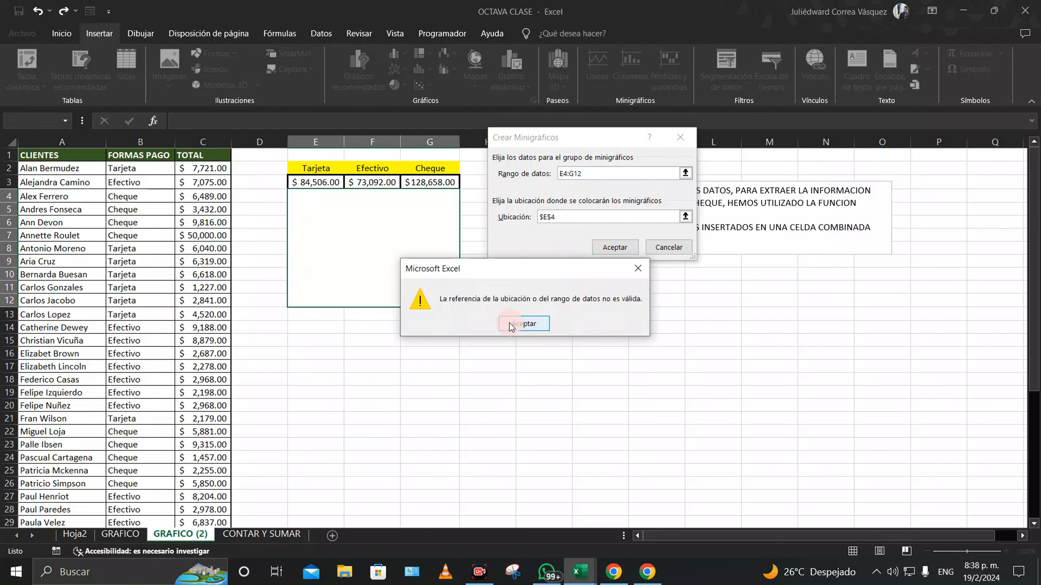
click(510, 324)
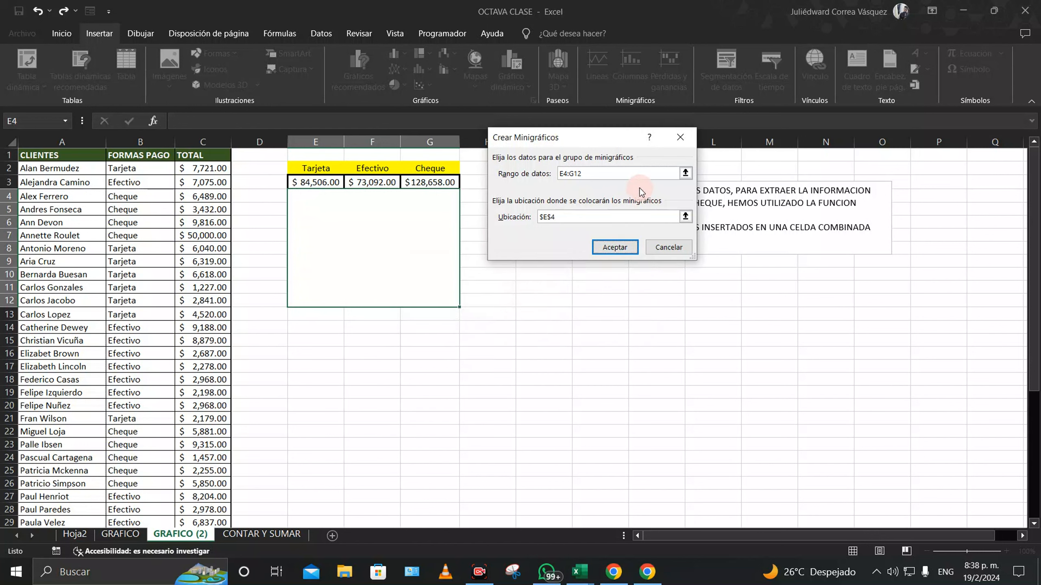
click(597, 173)
drag(592, 172, 562, 174)
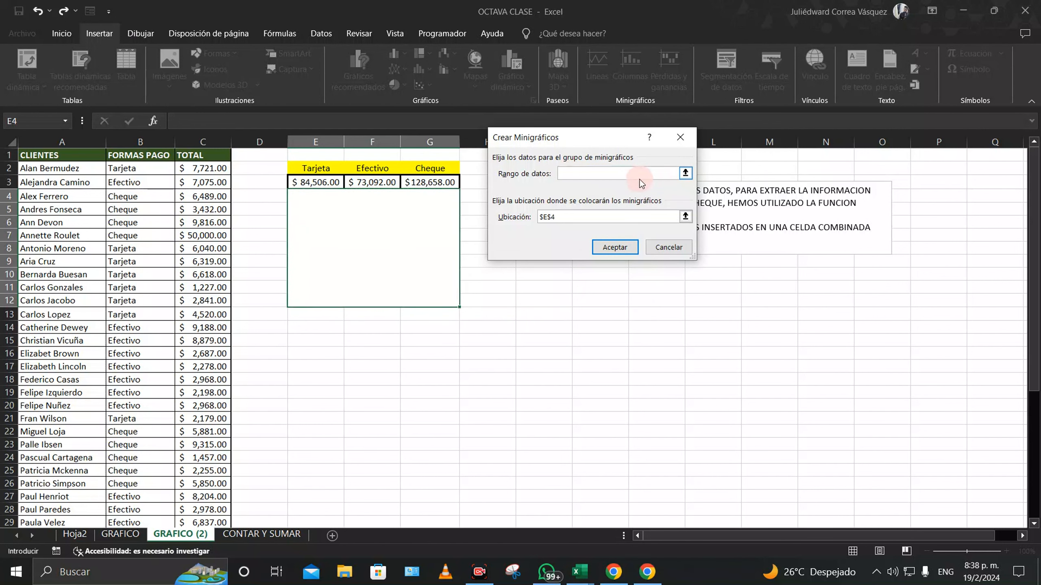
drag(309, 182, 429, 181)
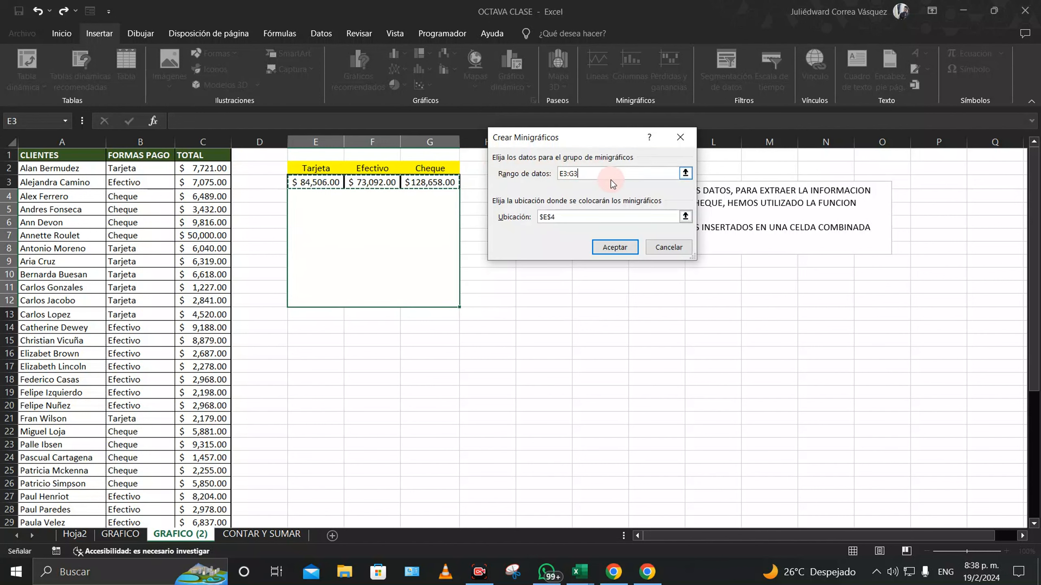
click(616, 247)
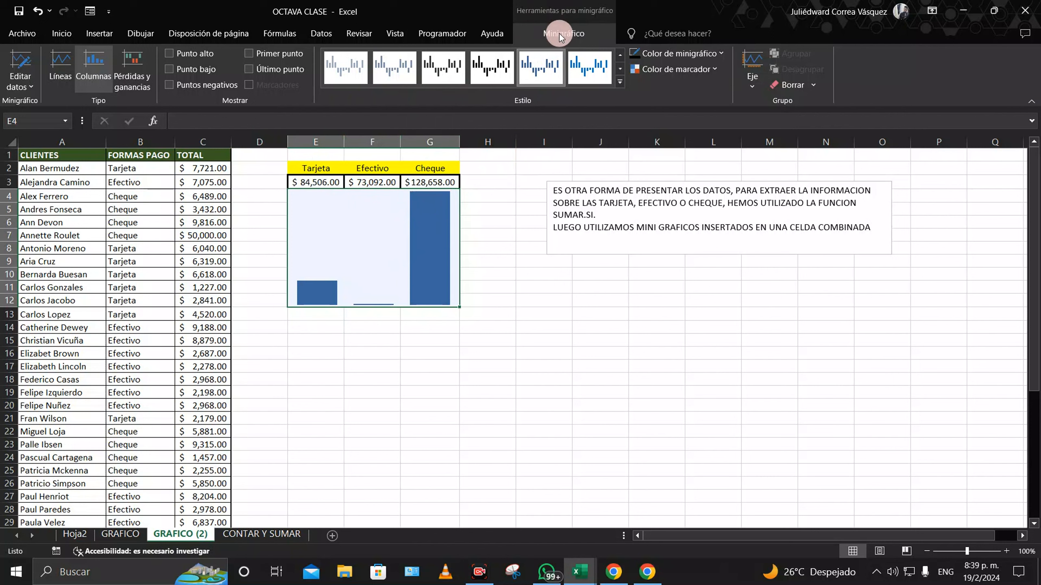
Step: Fix the sparkline's vertical axis minimum at a custom value of 0.0
click(525, 298)
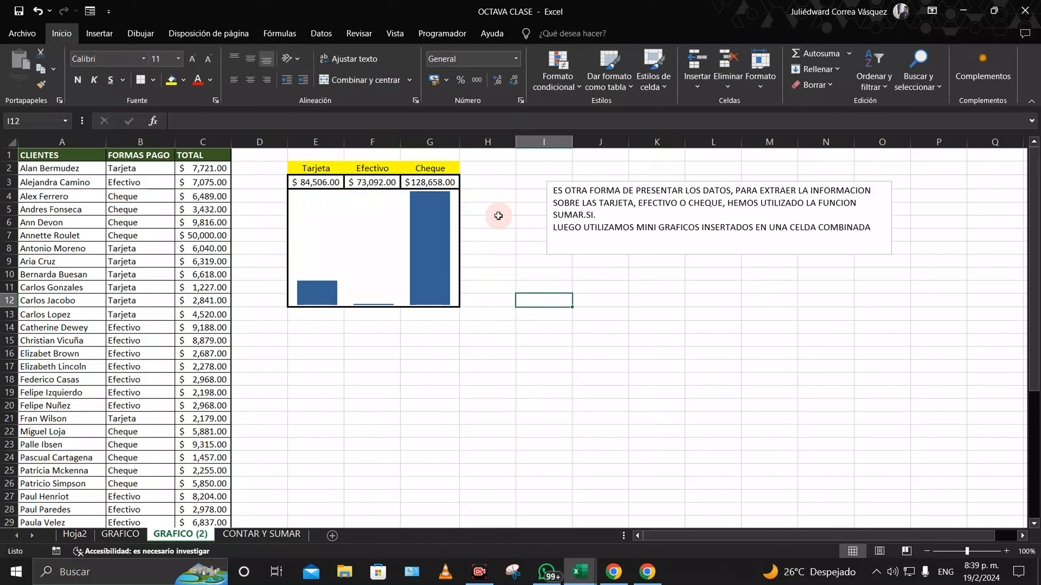
click(358, 248)
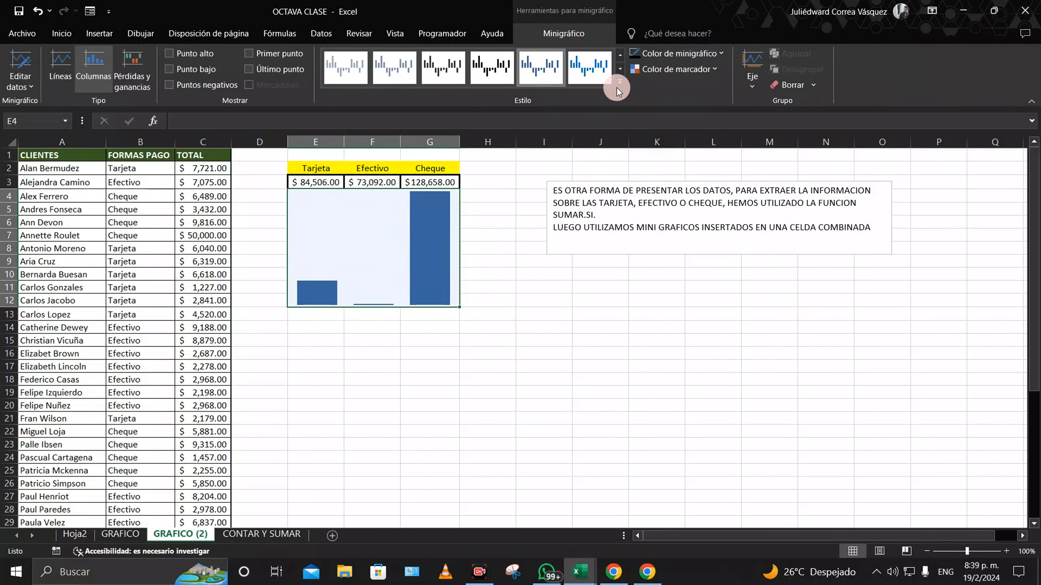
click(753, 83)
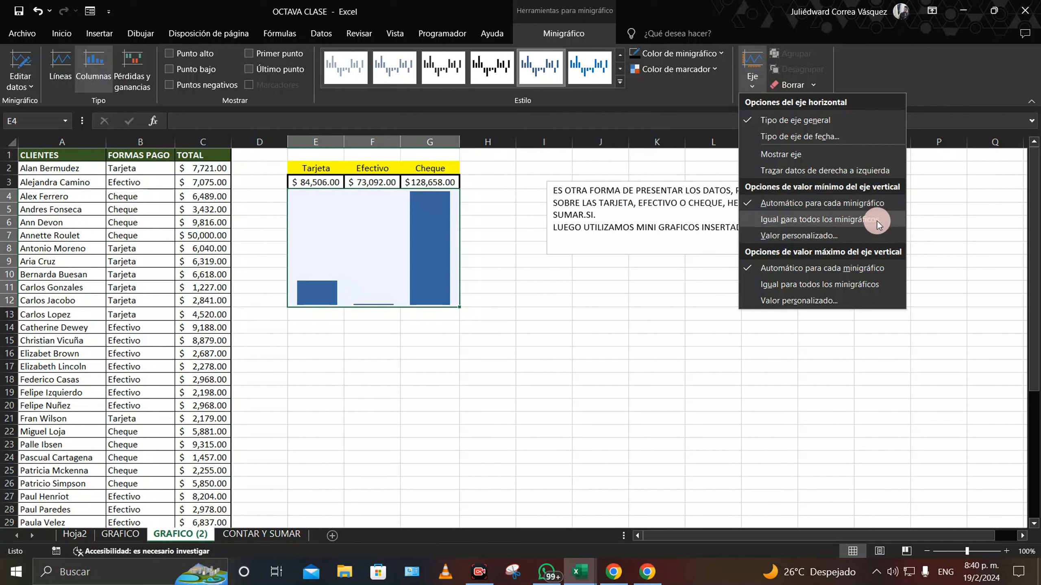
click(830, 240)
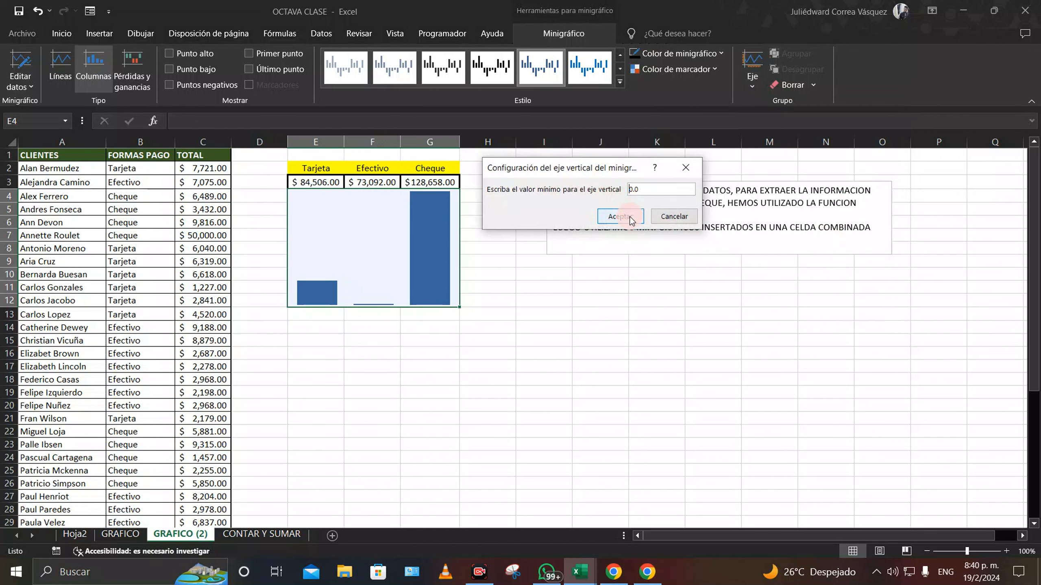
click(620, 216)
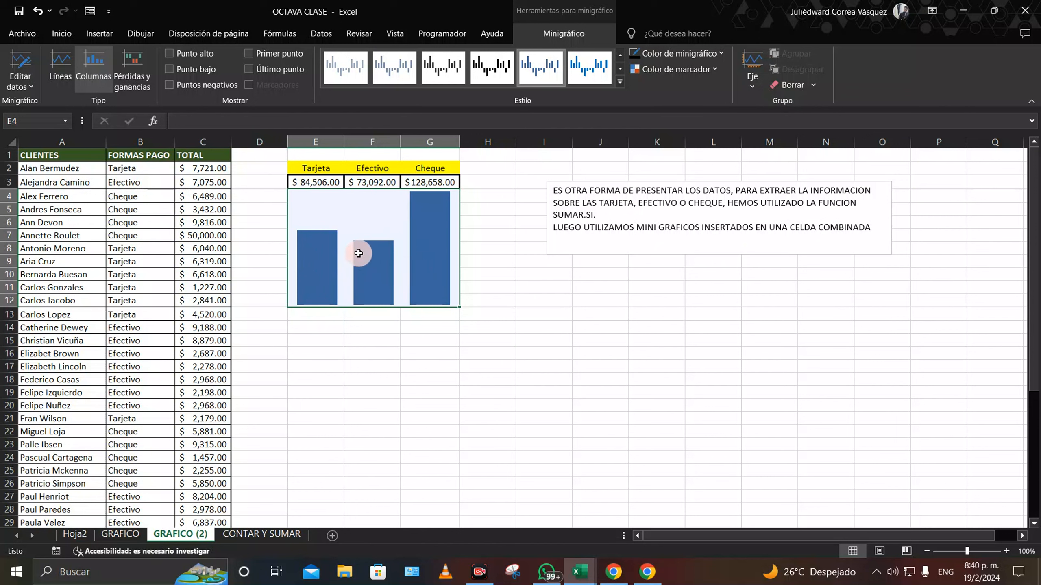
Step: Turn on the sparkline's high and low point markers and colour the high point green
click(169, 54)
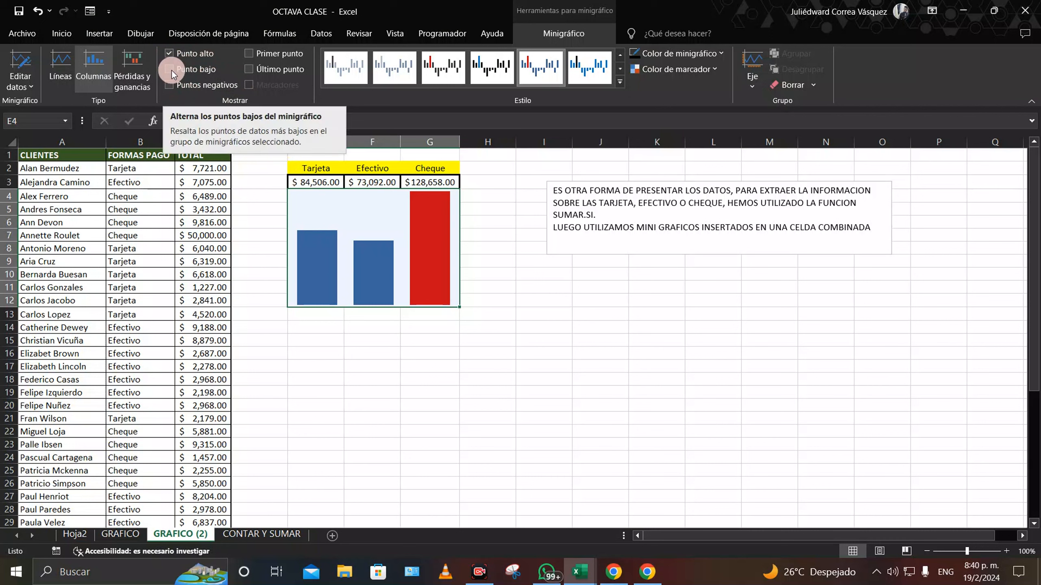
click(170, 69)
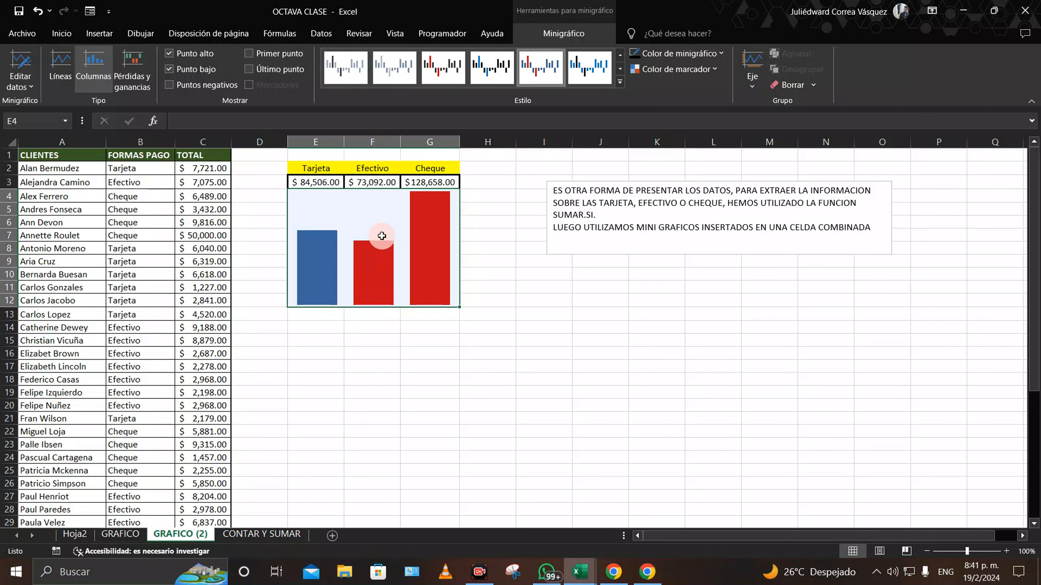
click(715, 70)
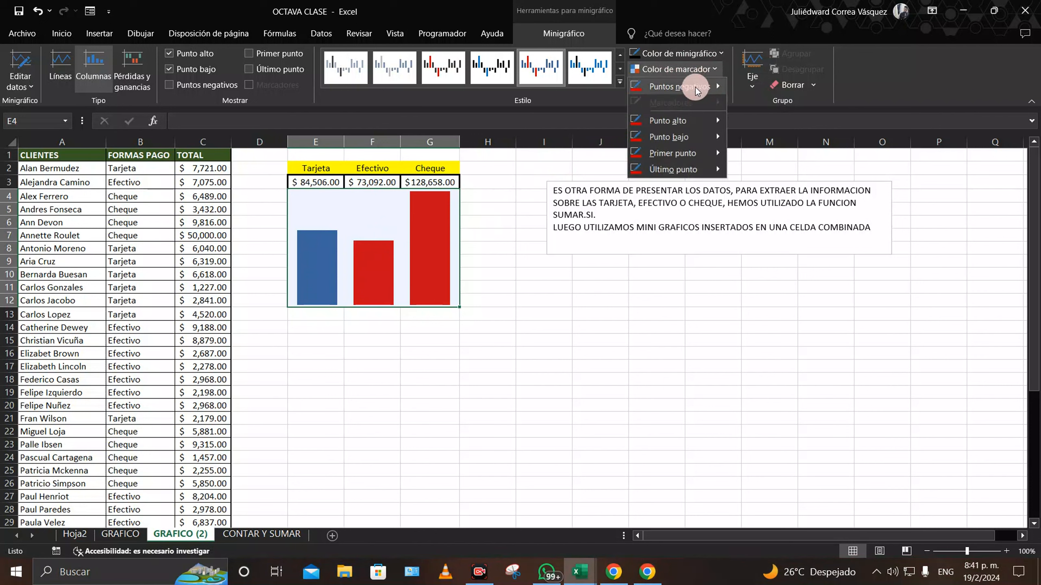
mouse_move(686, 93)
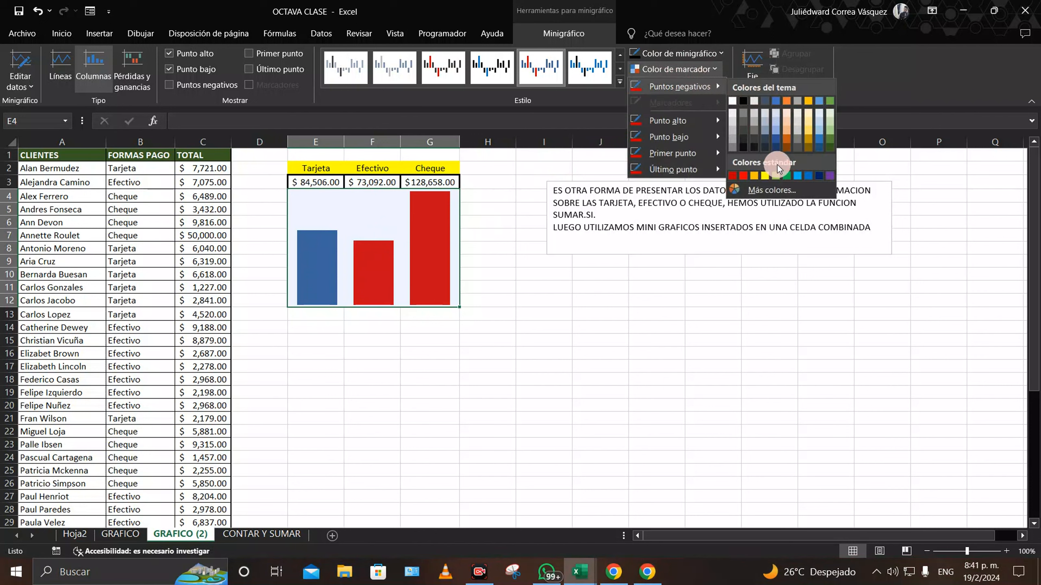
mouse_move(693, 121)
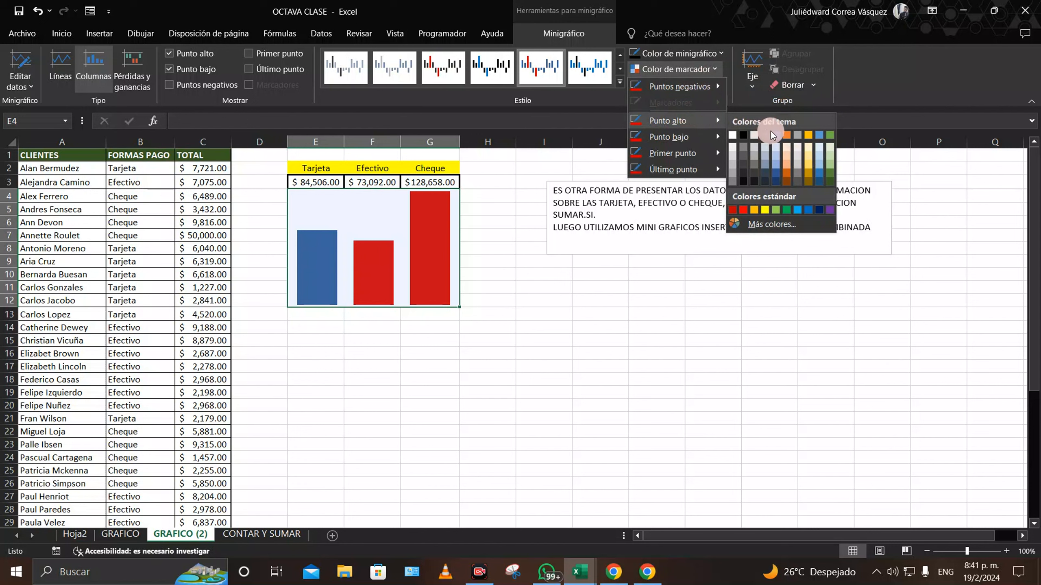
click(829, 136)
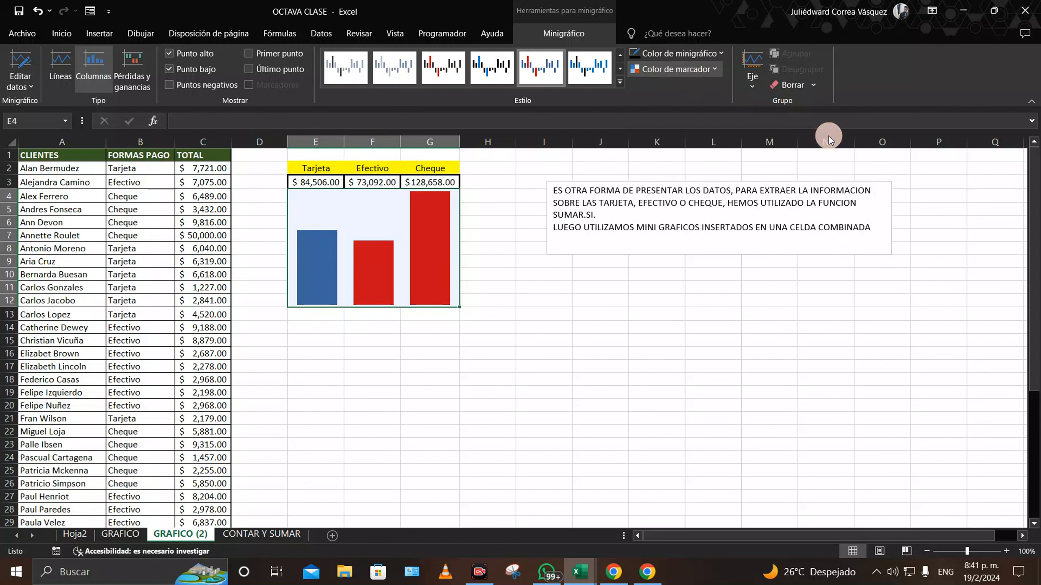
Step: Colour the sparkline's low point marker red
click(712, 69)
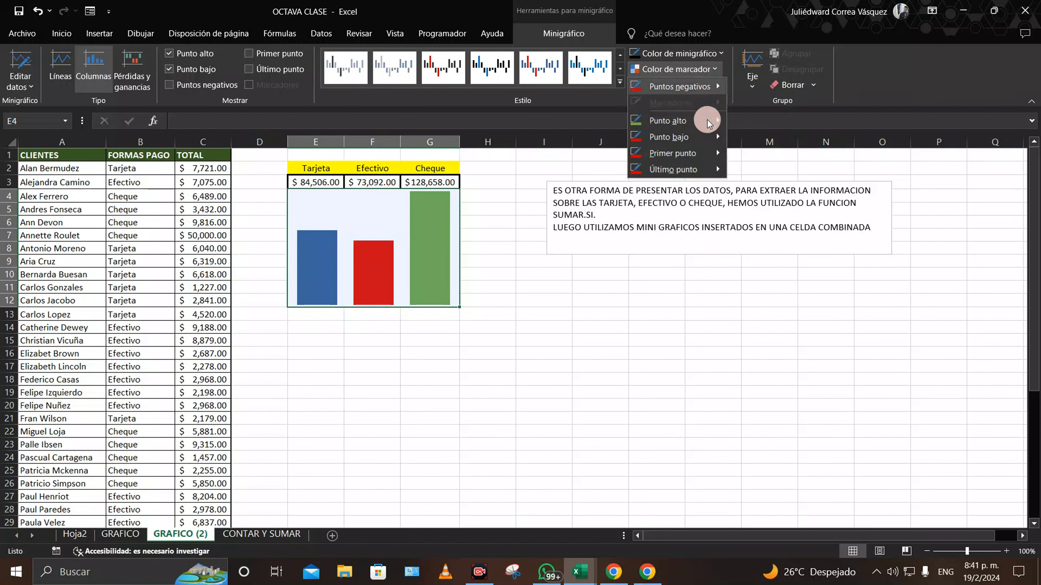
mouse_move(699, 142)
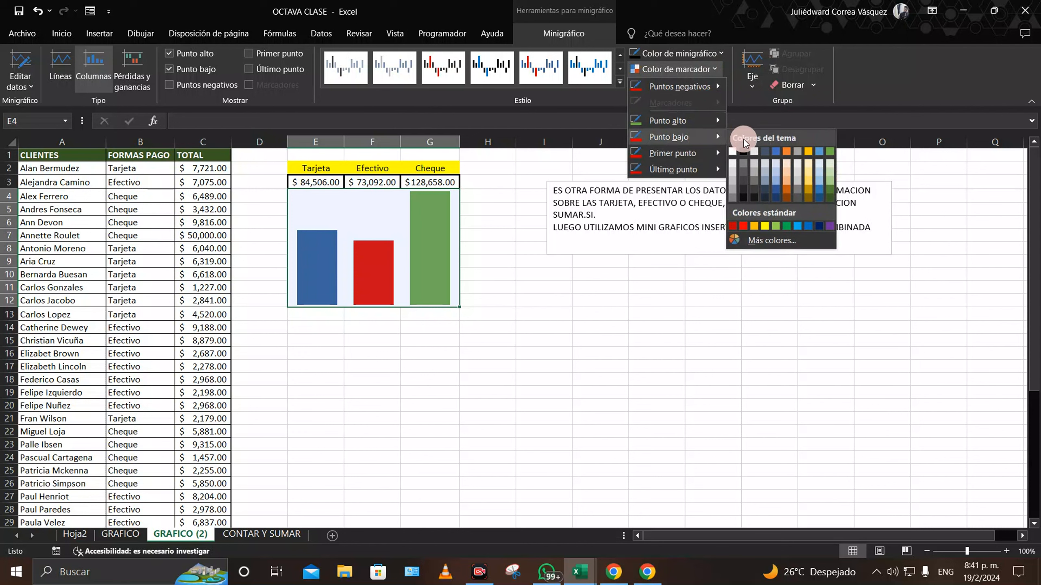
click(743, 227)
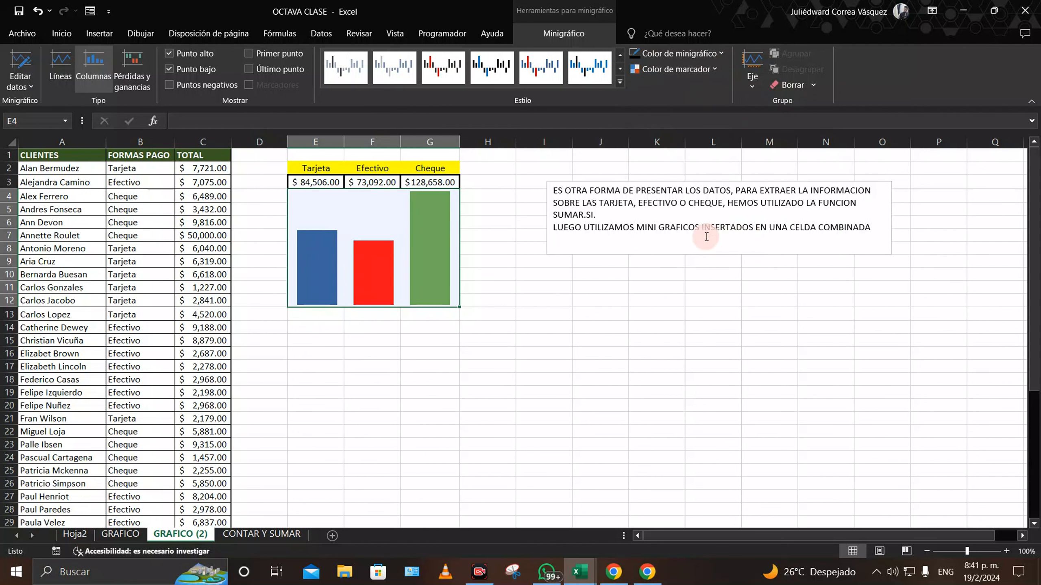
click(707, 80)
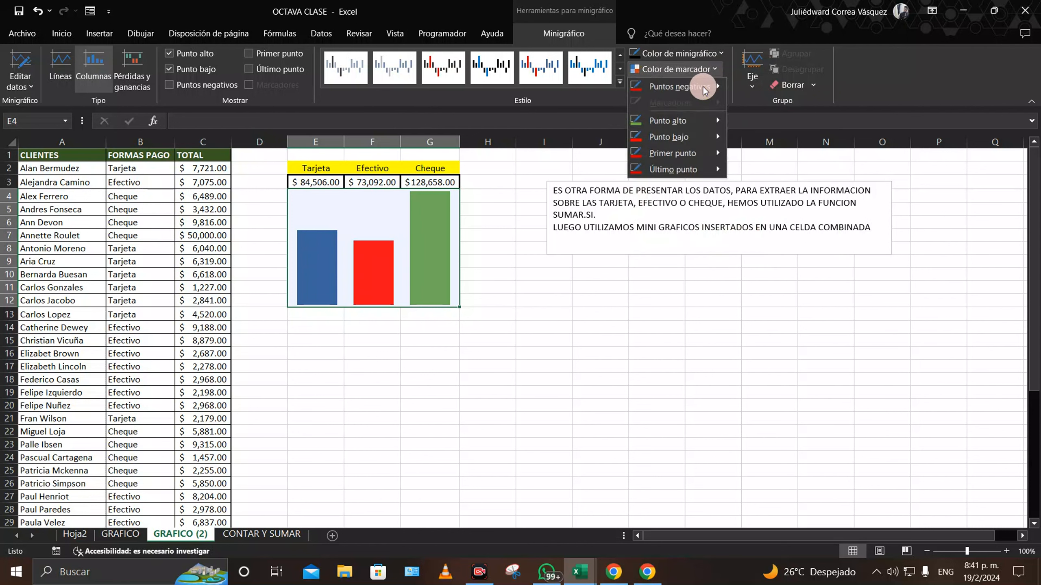
click(701, 86)
click(414, 239)
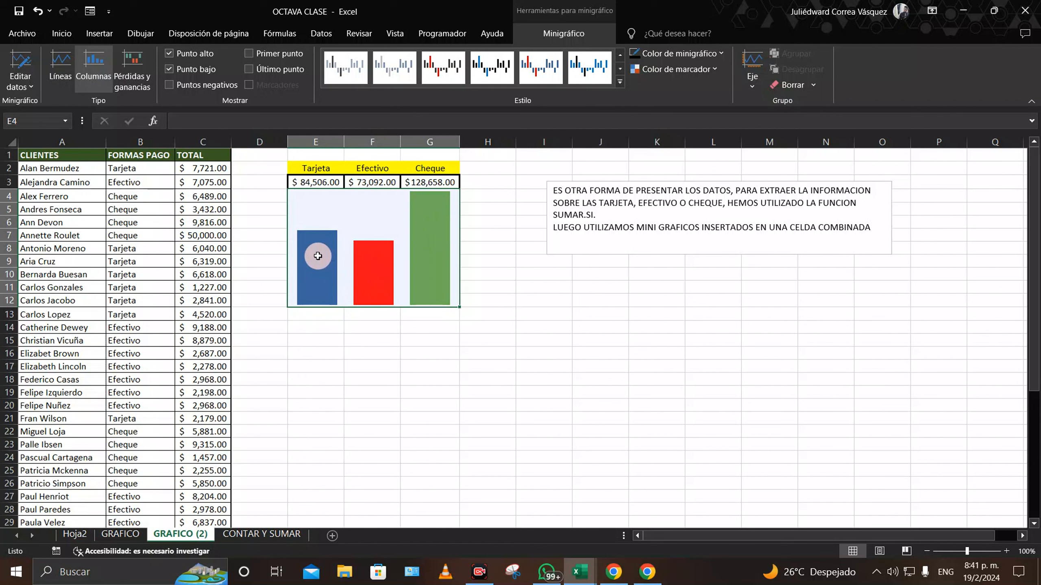
Step: Test 1000000 in C2, autofit column E, then undo back to 7,721
click(198, 171)
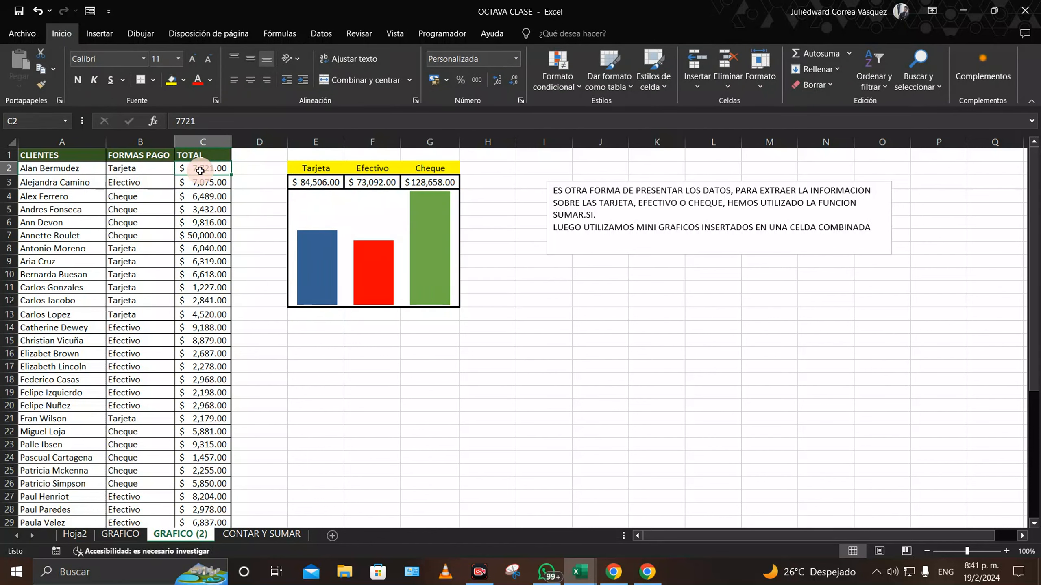
text(1)
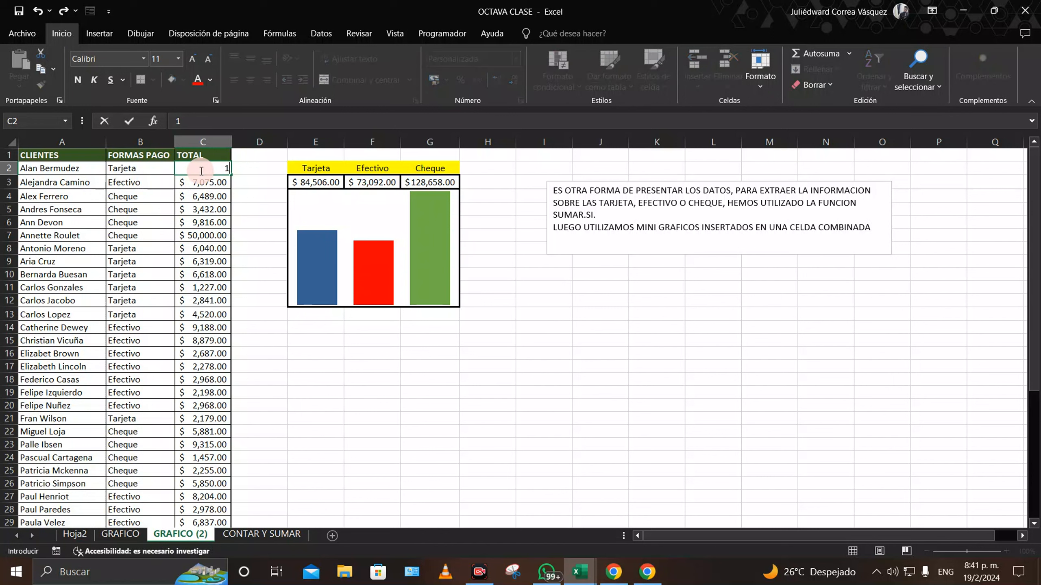
text(000000)
key(Return)
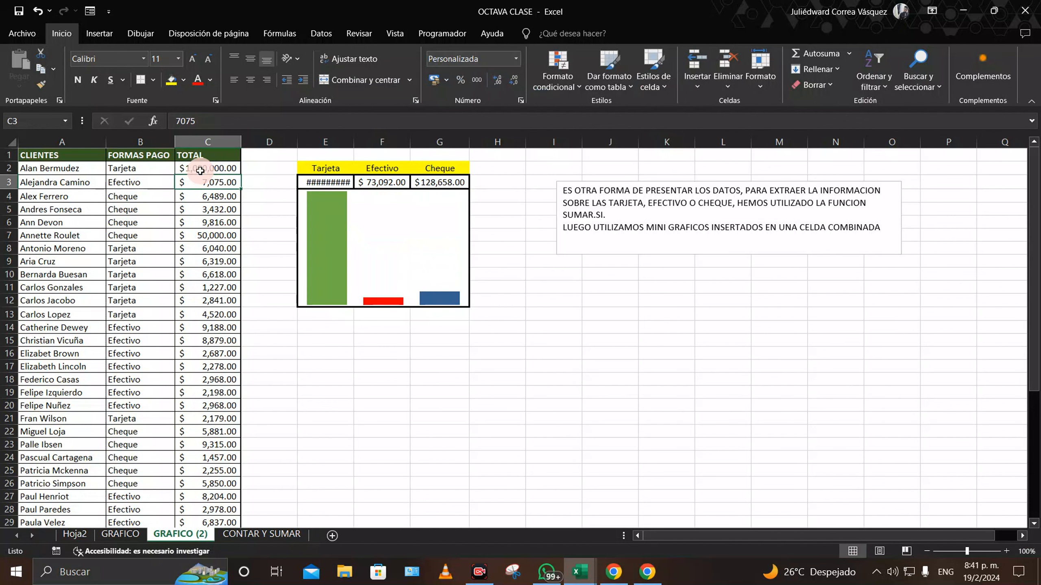
double_click(354, 142)
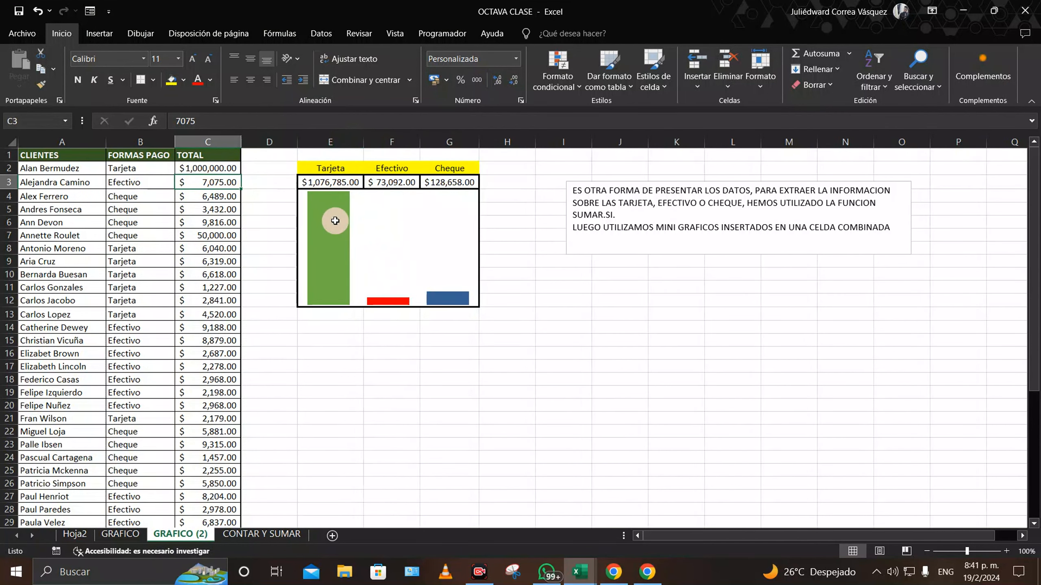
key(ctrl+z)
key(ctrl+z)
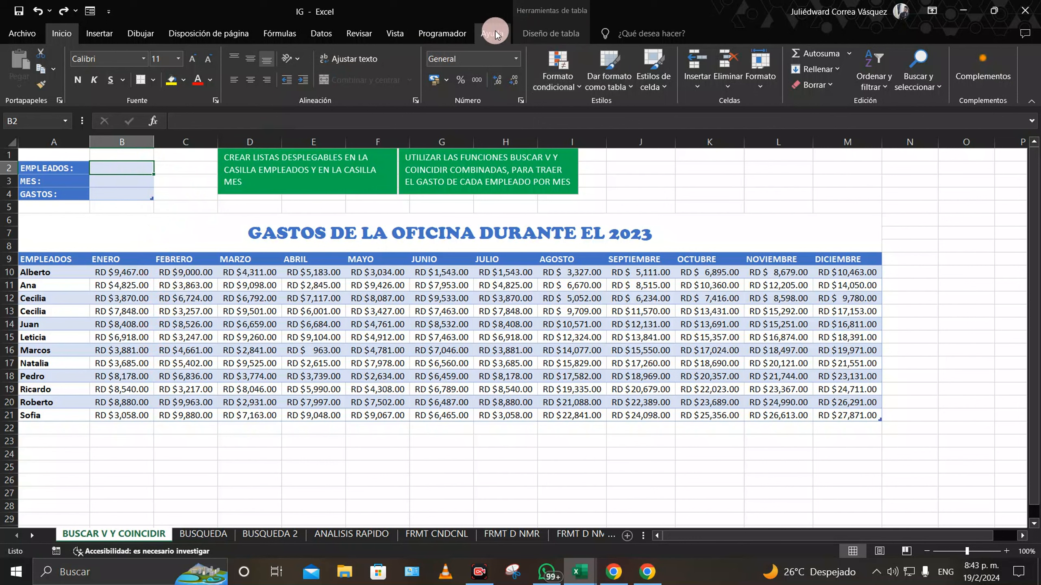
Step: Add a list validation to B2 sourced from employee names A10:A21 and check its drop-down
click(324, 33)
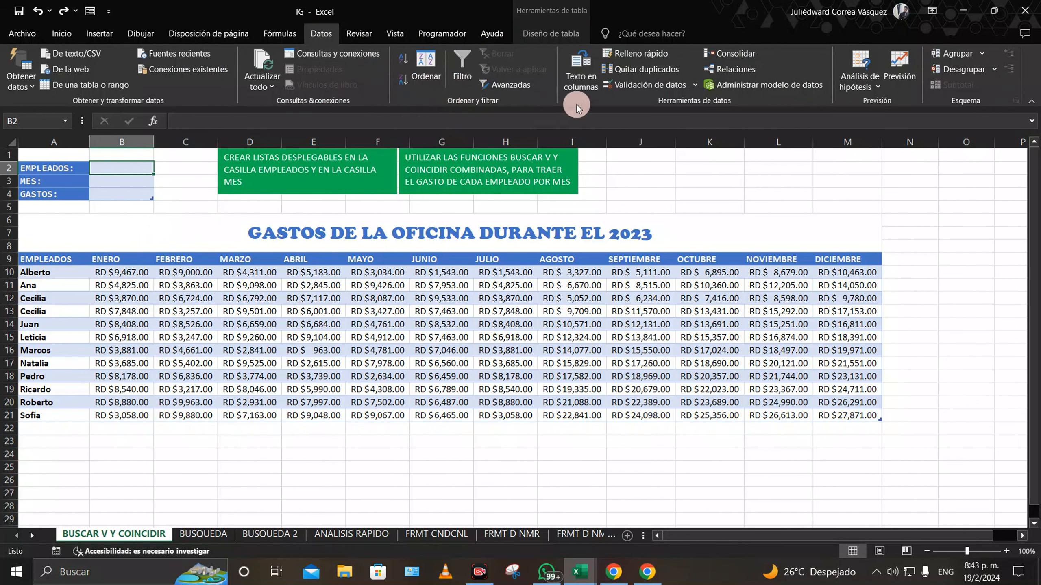
click(652, 85)
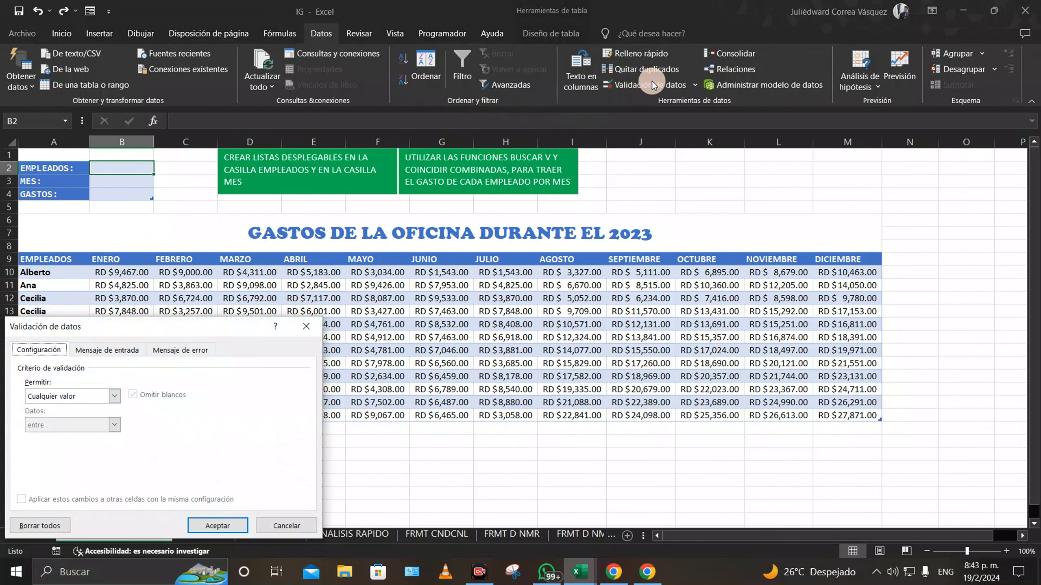
click(113, 396)
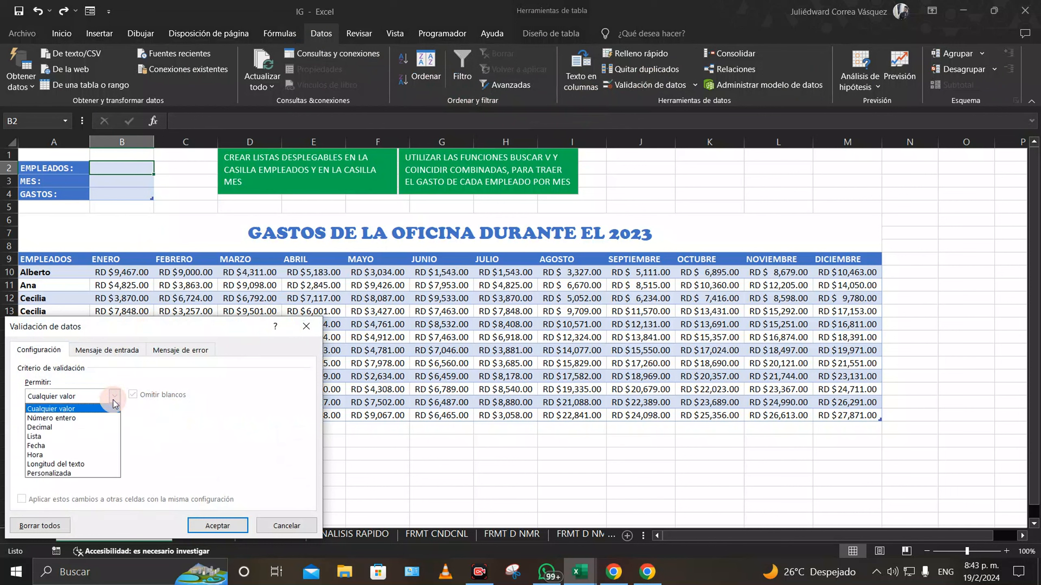
click(67, 435)
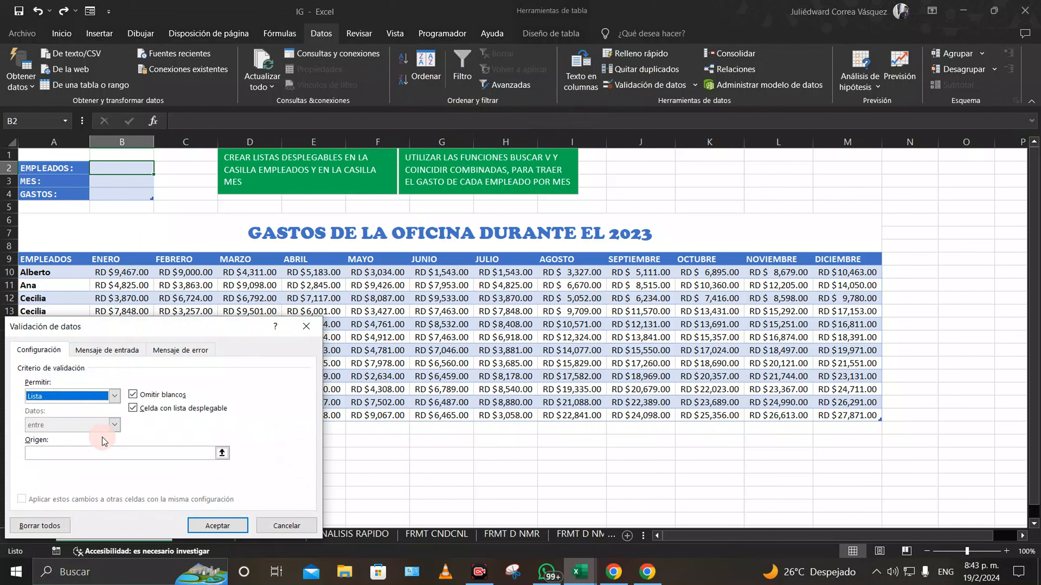
click(221, 453)
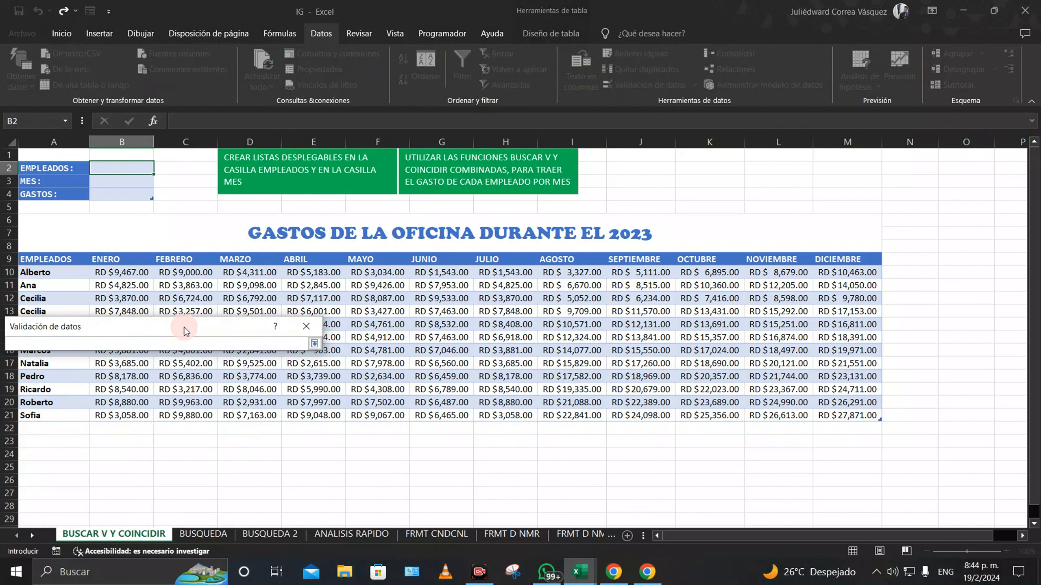
drag(184, 327, 379, 327)
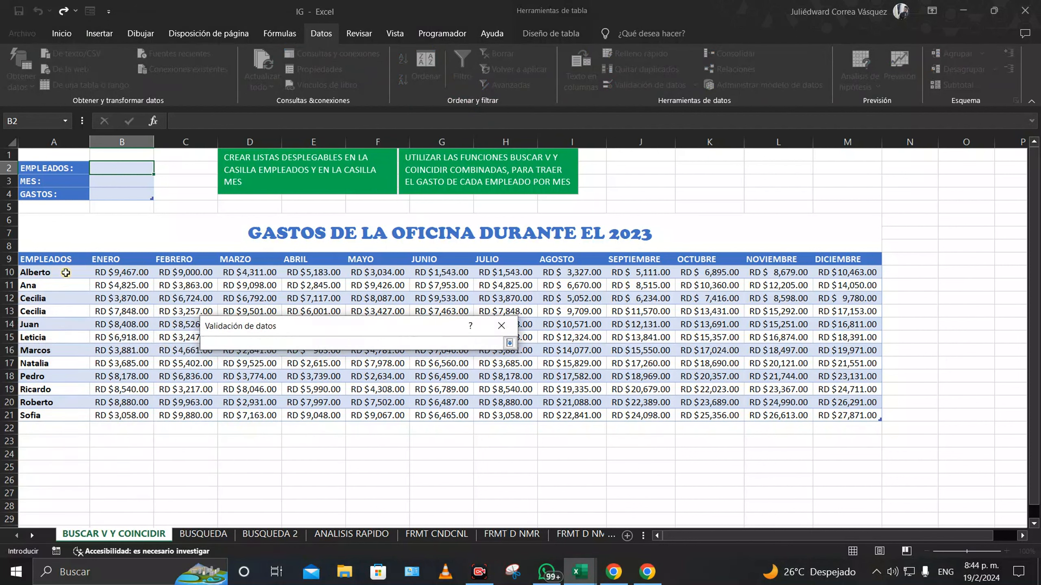
drag(65, 272, 70, 414)
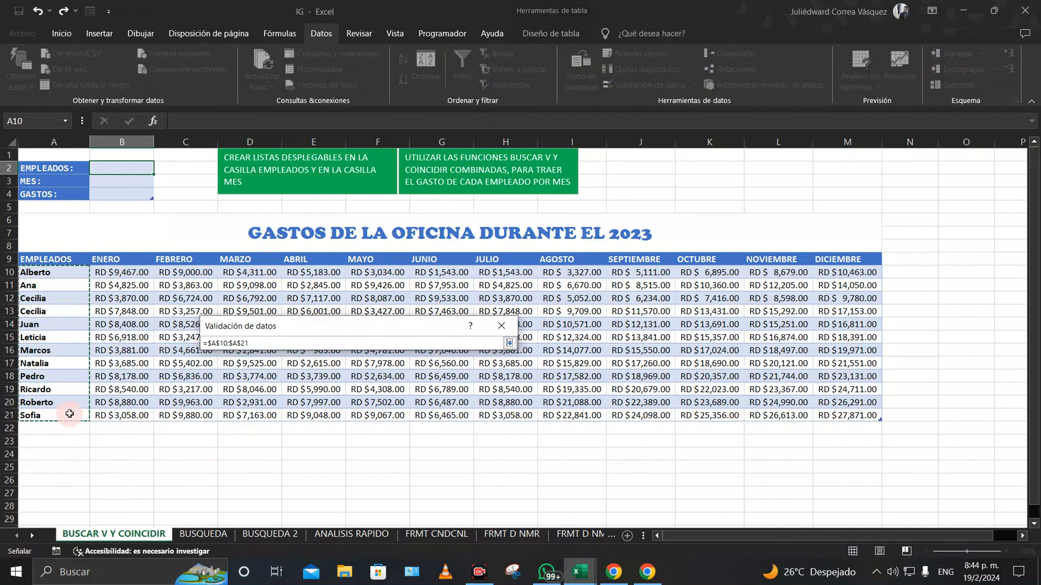
click(509, 342)
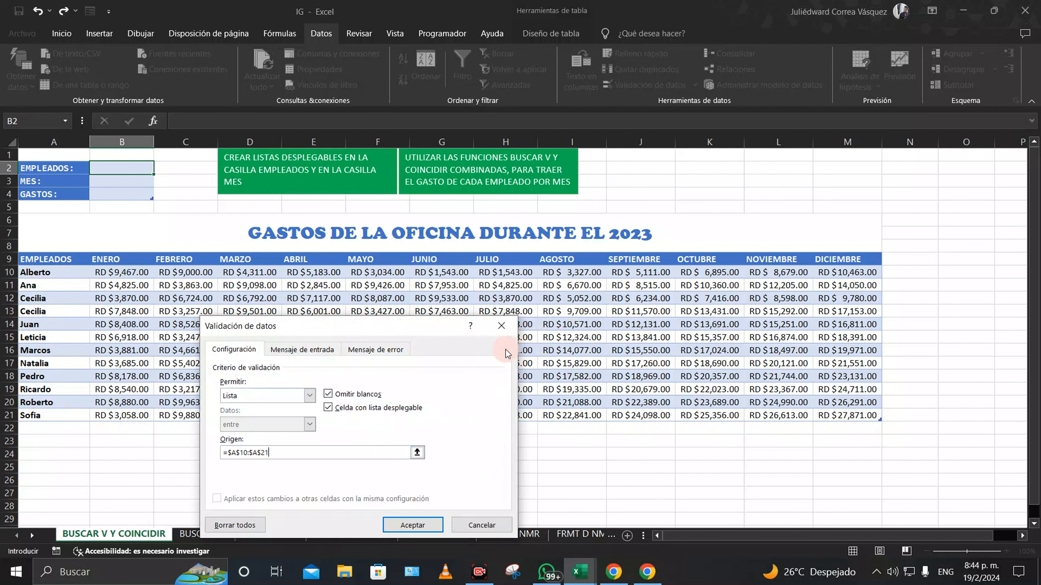
click(415, 529)
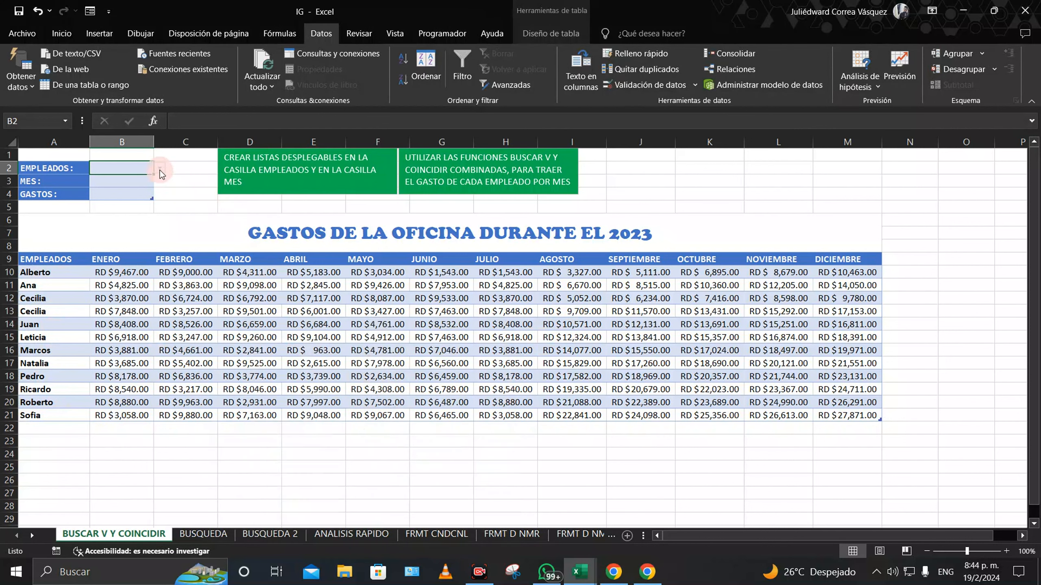
click(159, 169)
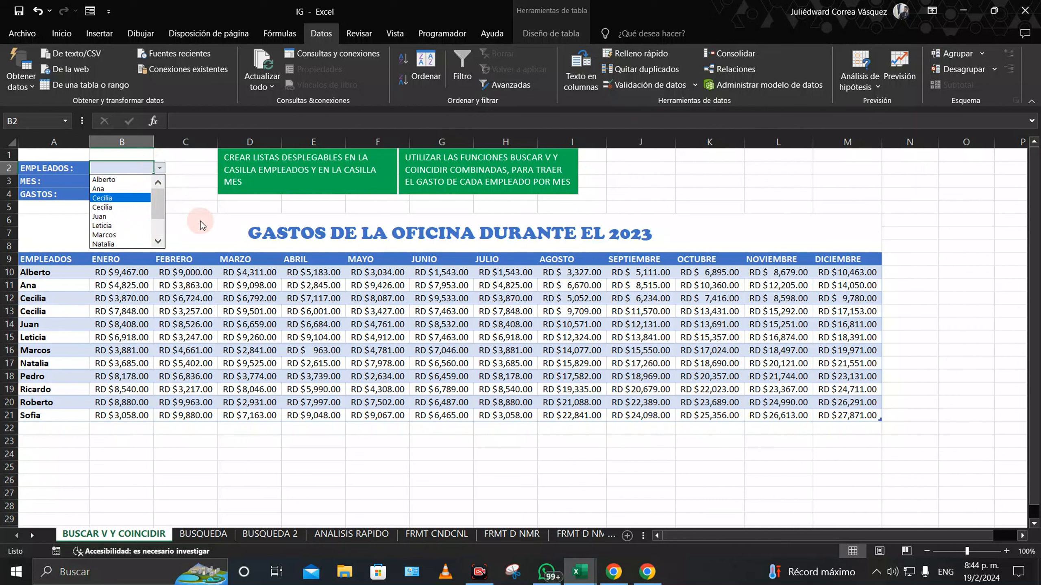
click(136, 183)
click(136, 183)
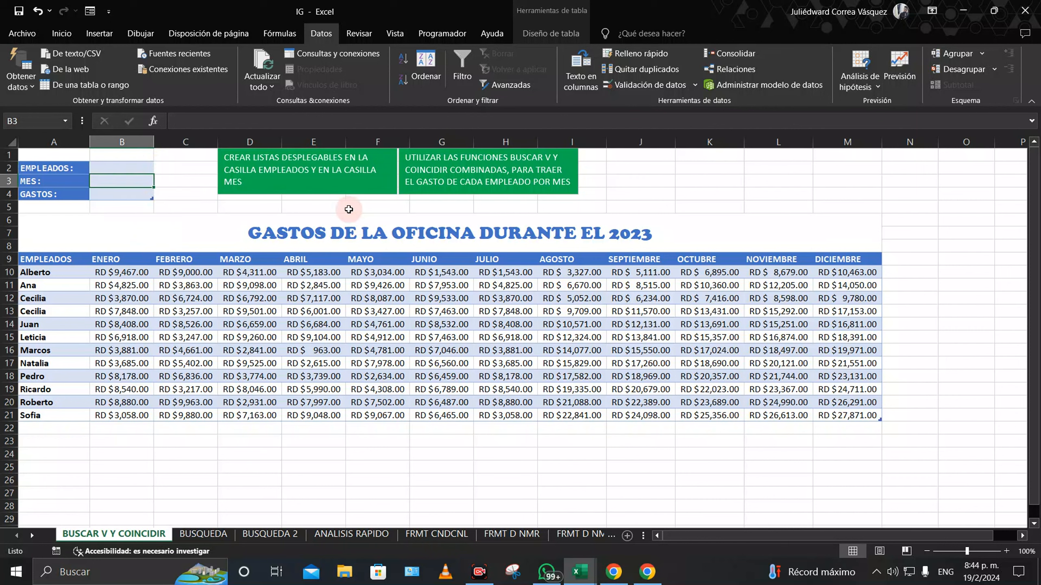
Step: Give B3 a list validation sourced from the month headers B9:M9
click(648, 82)
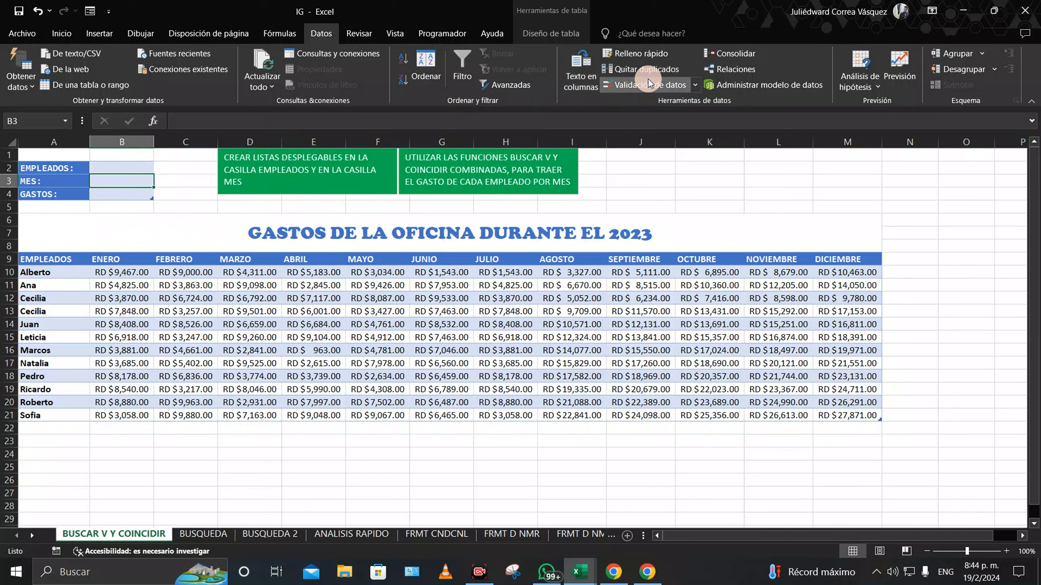
click(309, 396)
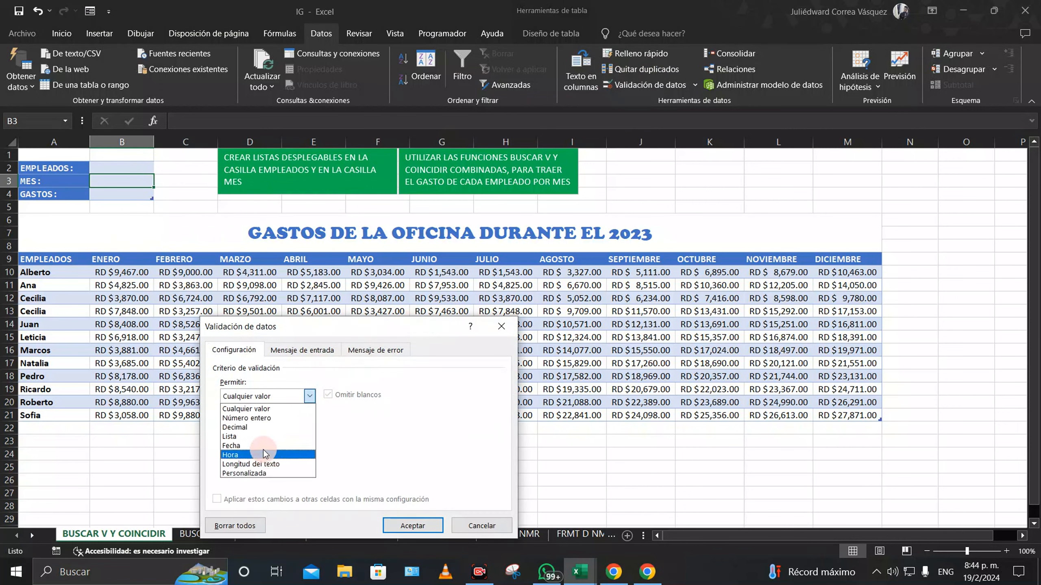
click(259, 433)
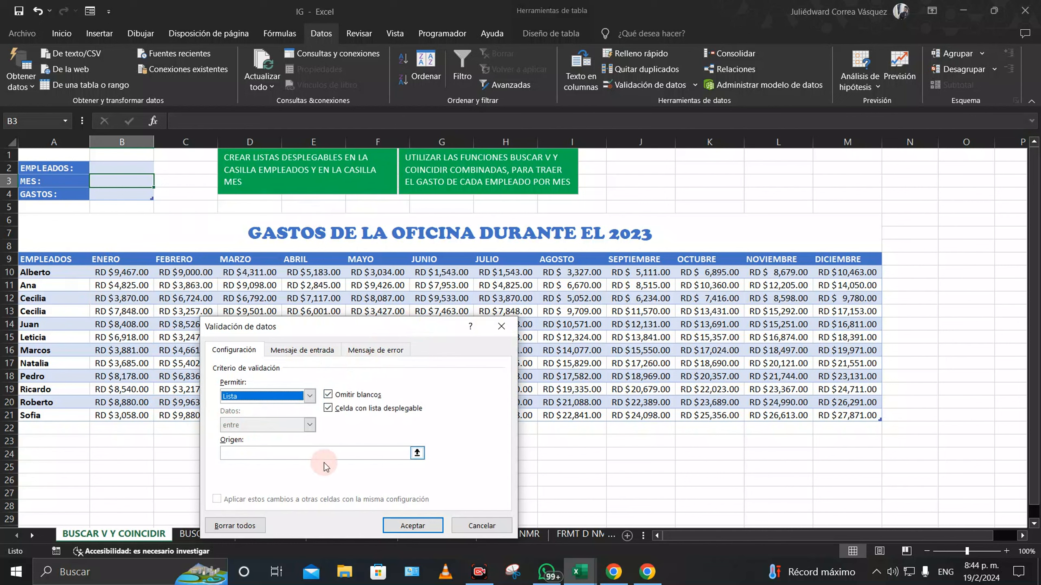
click(417, 452)
drag(120, 261, 844, 263)
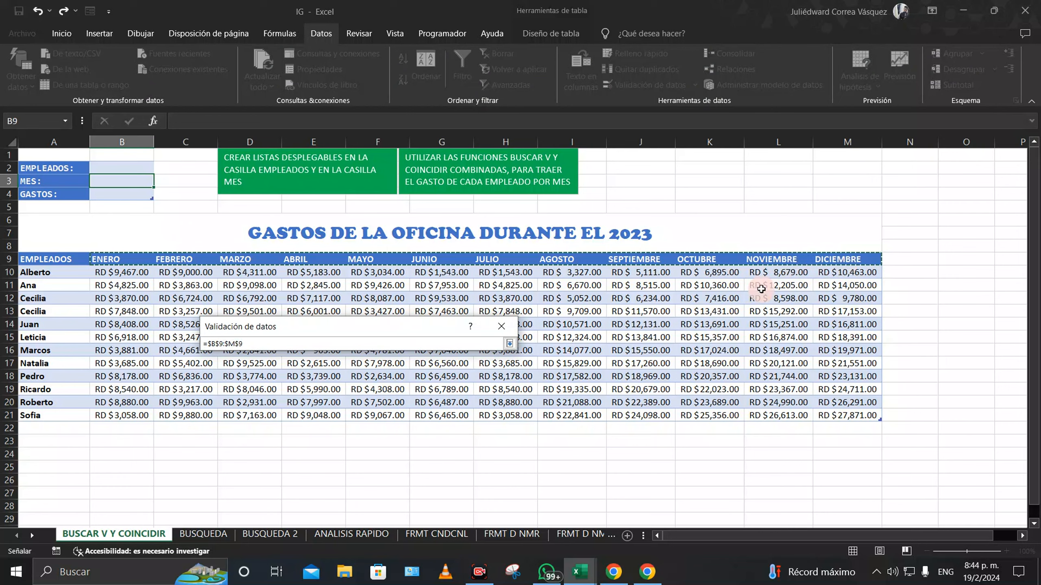
click(509, 343)
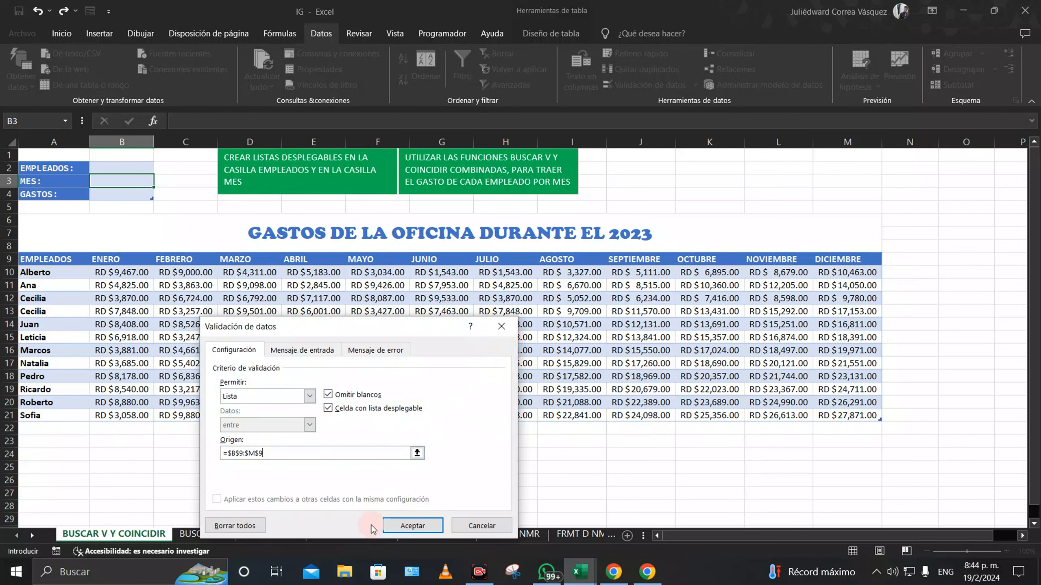
click(412, 525)
Step: Test the month list by picking AGOSTO in B3, then clear it again
click(160, 181)
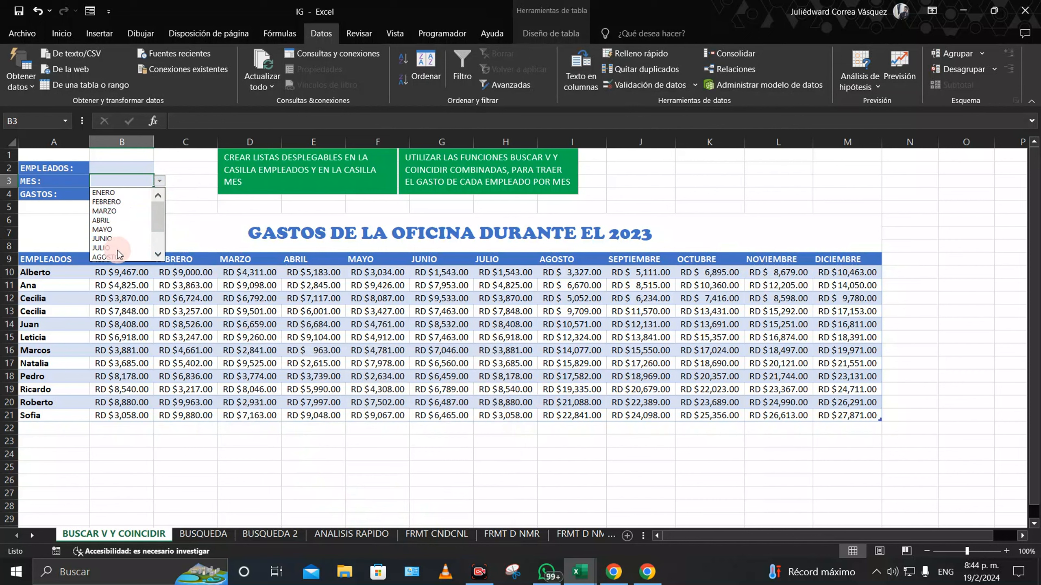
click(133, 257)
click(143, 168)
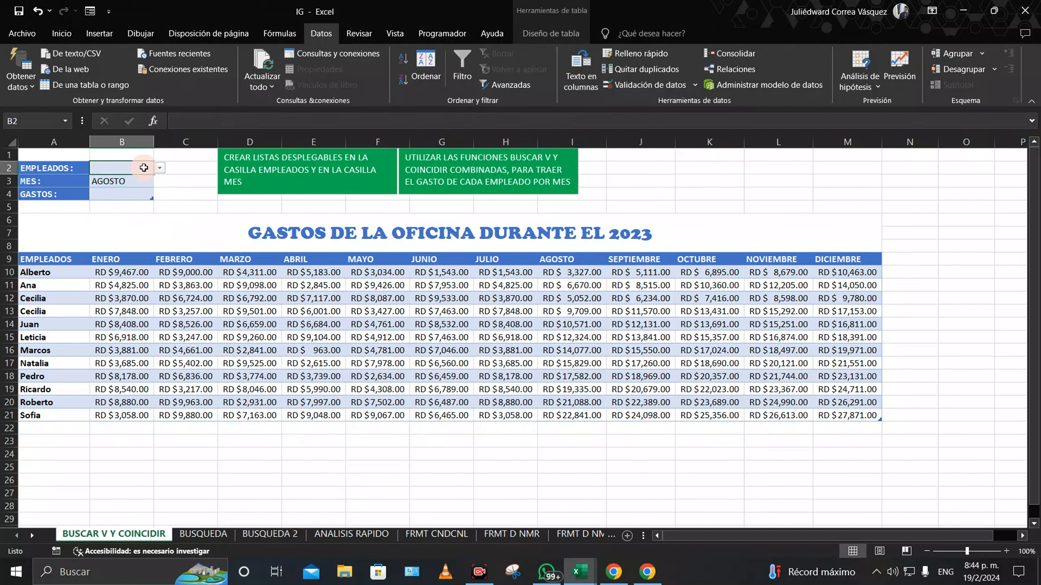
click(160, 168)
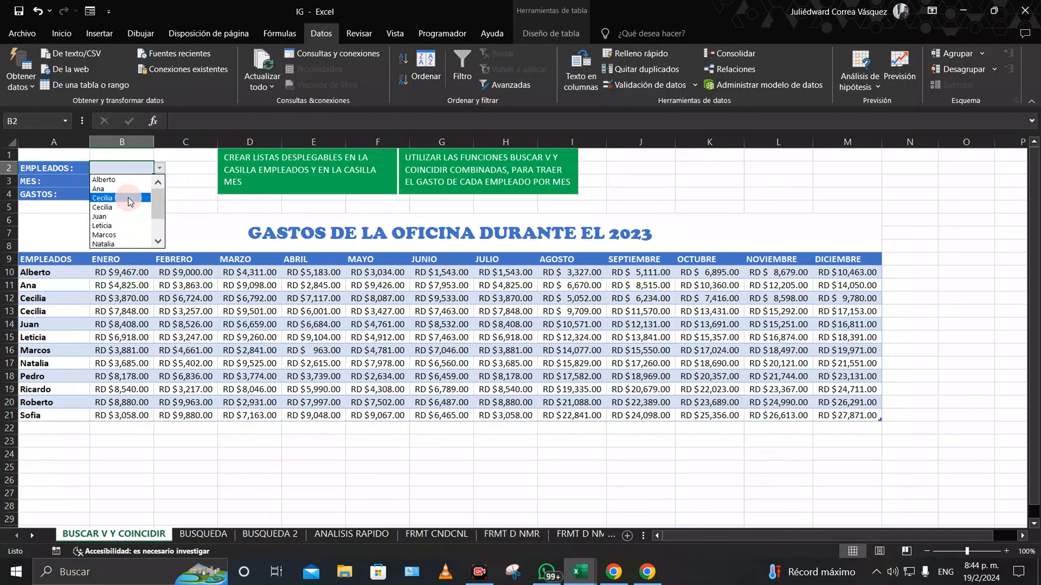
mouse_move(160, 206)
mouse_down()
mouse_move(157, 234)
mouse_move(164, 190)
mouse_up()
key(Escape)
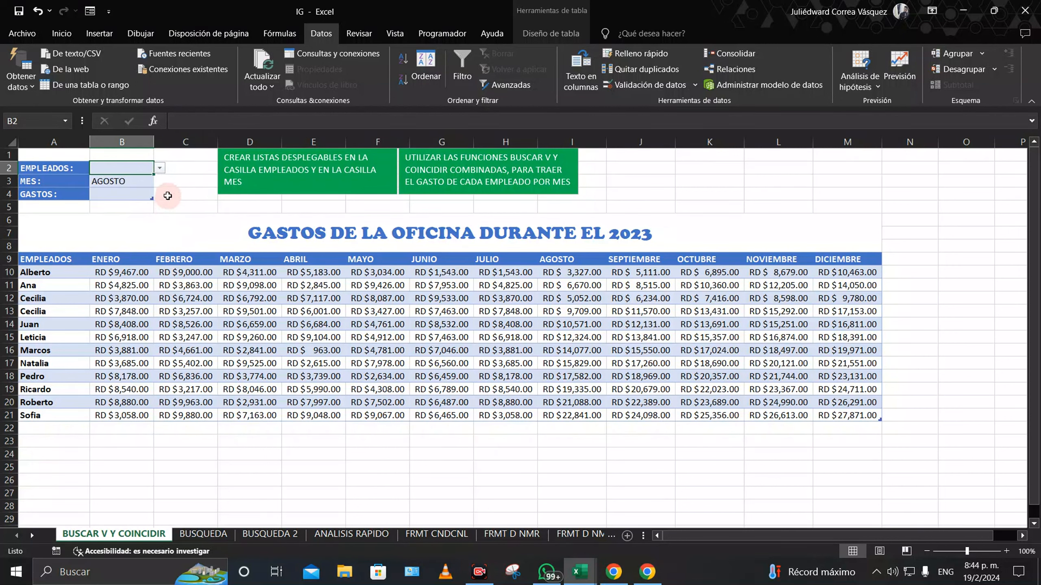
click(168, 195)
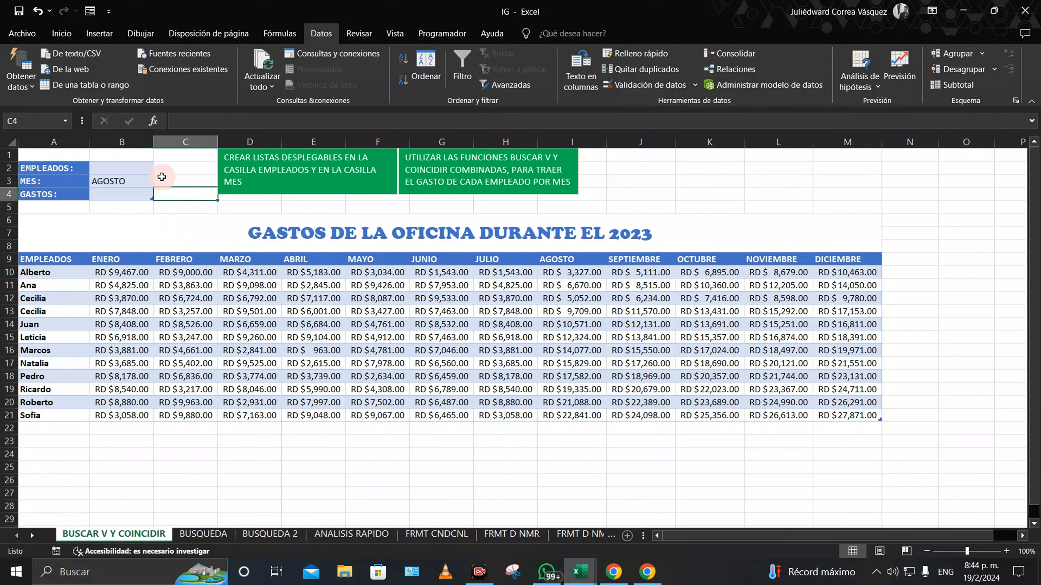
click(122, 182)
click(131, 169)
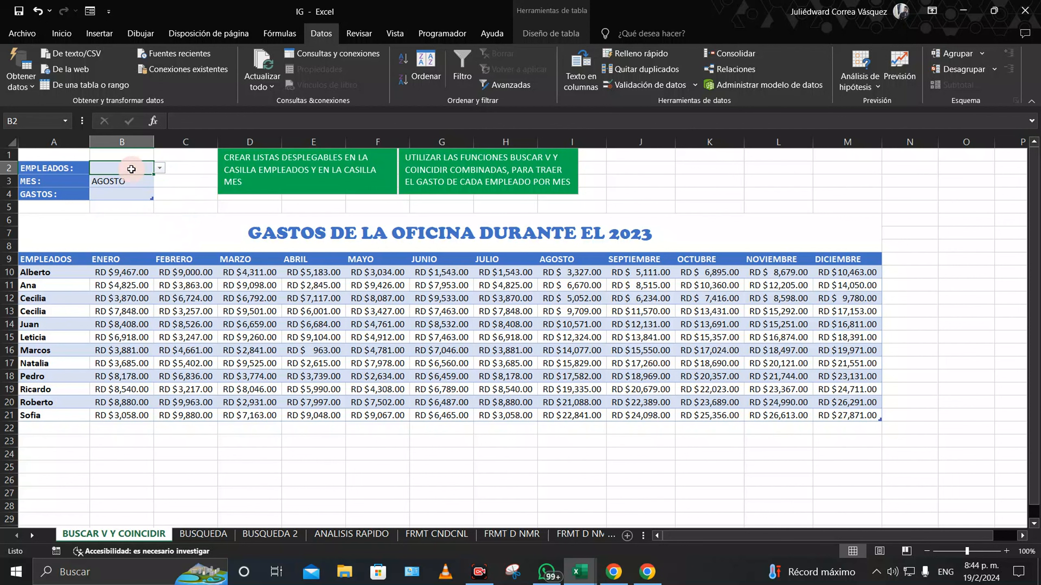
click(136, 180)
key(Delete)
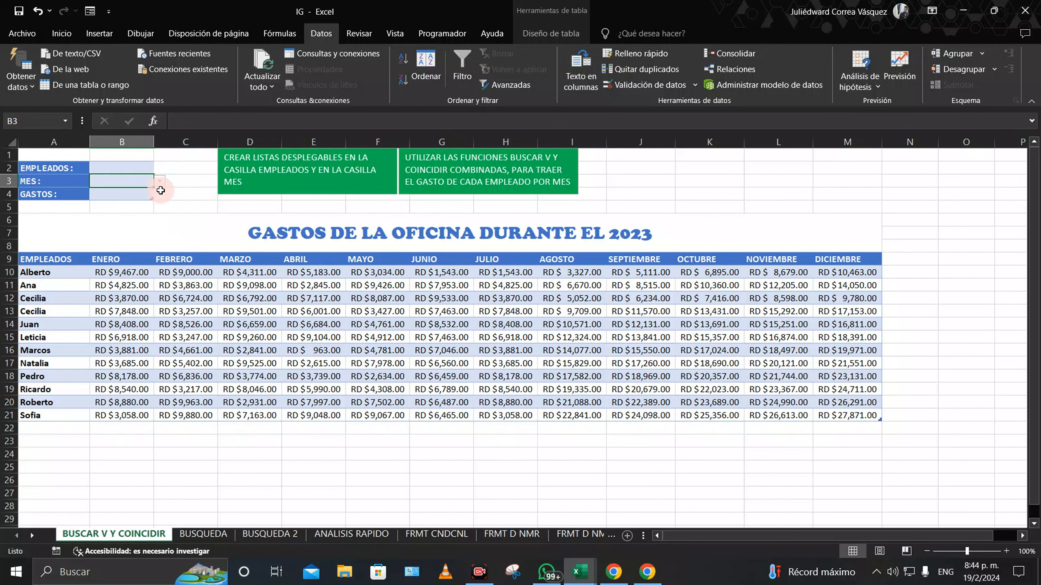
click(161, 204)
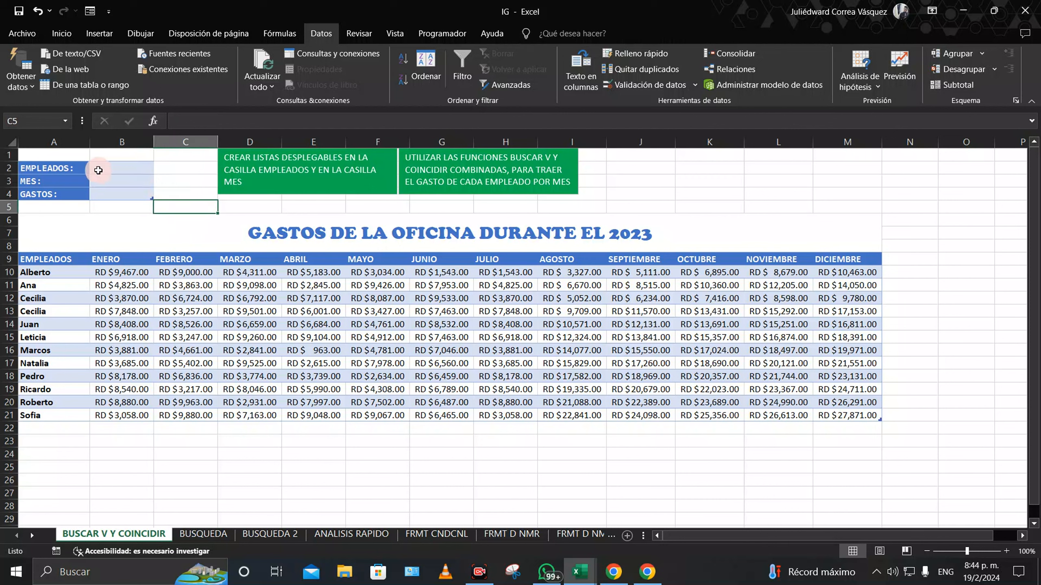
Step: Enter =BUSCARV(B2;Tabla1[#Todo];5;FALSO) in B4
click(127, 194)
text(=buscar)
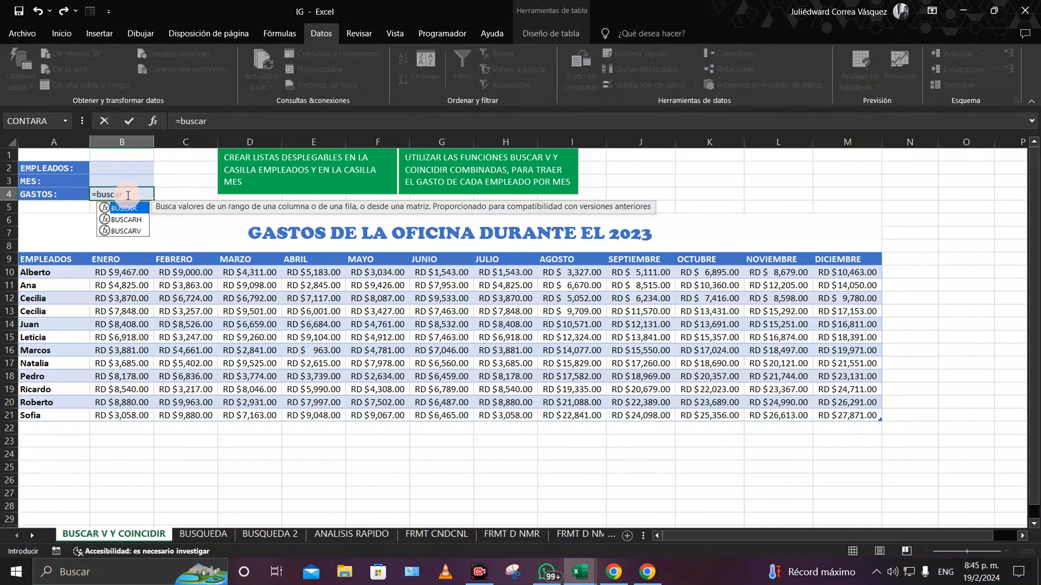
text(v)
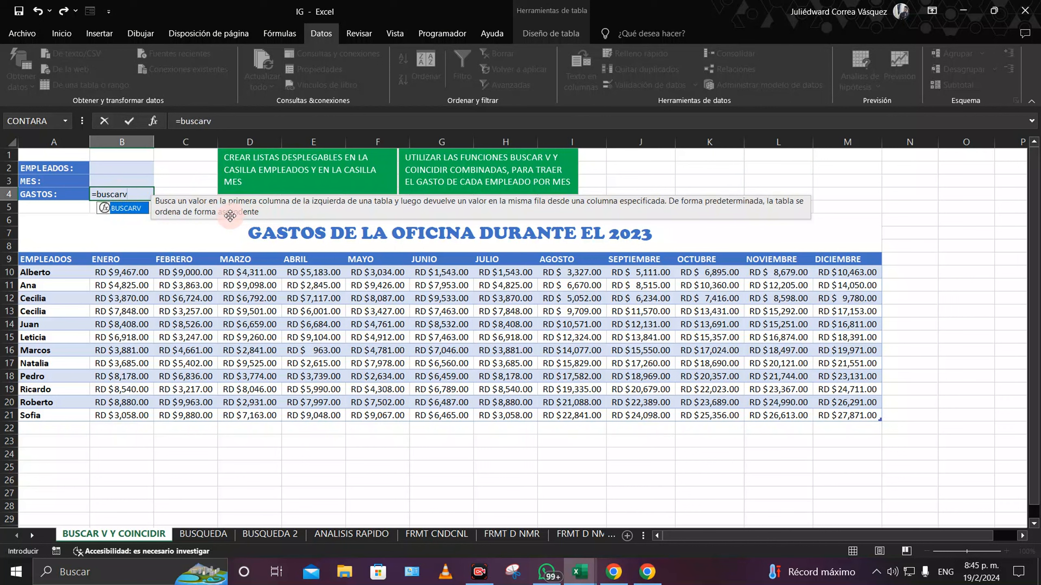
text(()
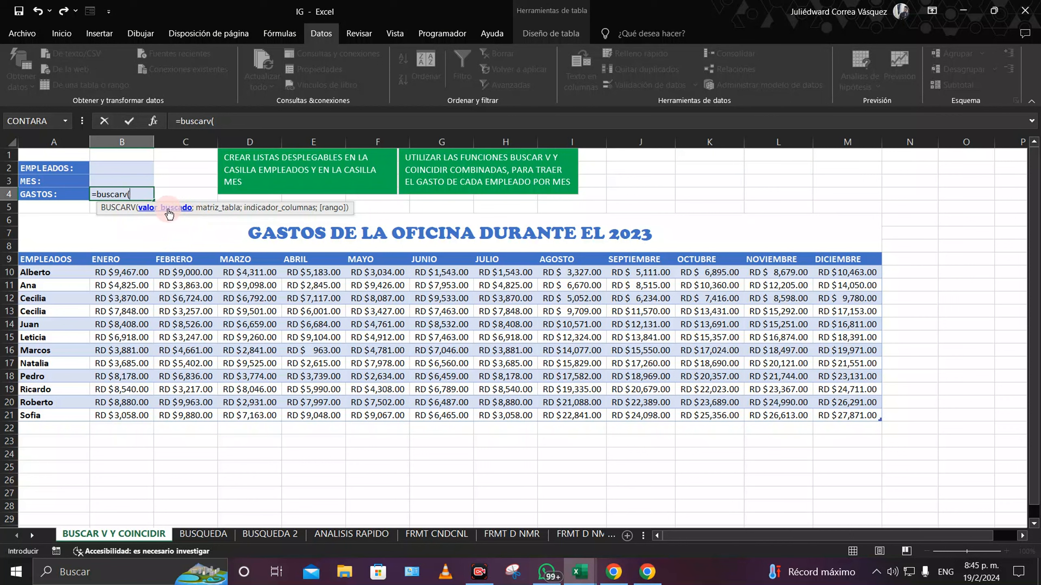
click(103, 168)
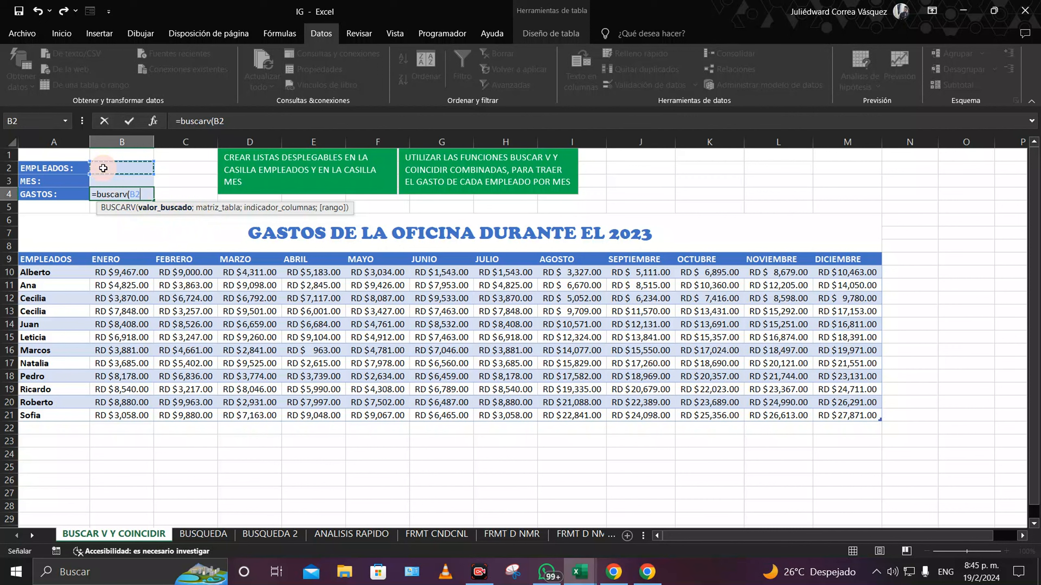
text(;)
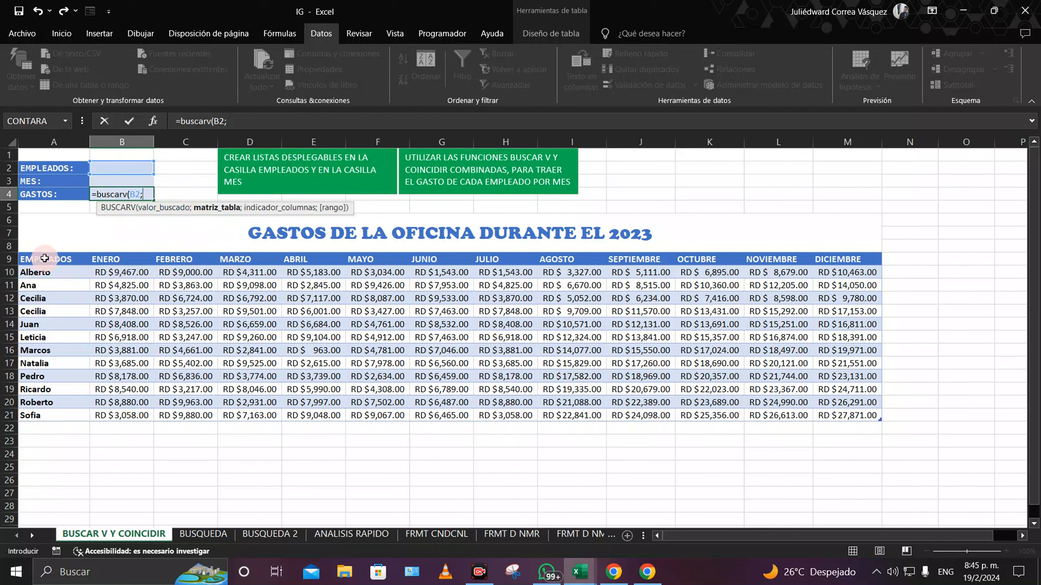
drag(40, 260, 868, 421)
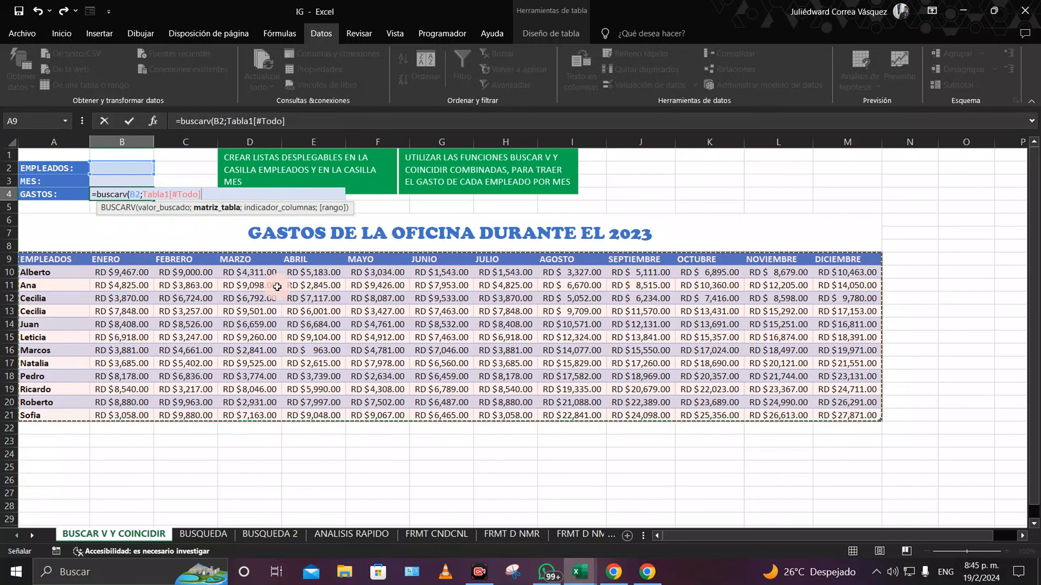
text(;5)
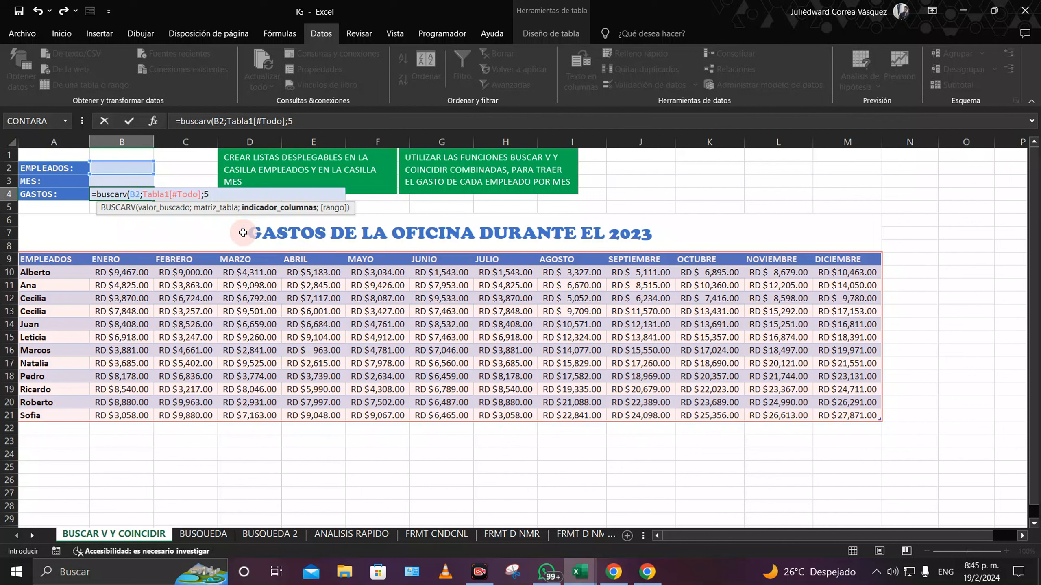
text(;)
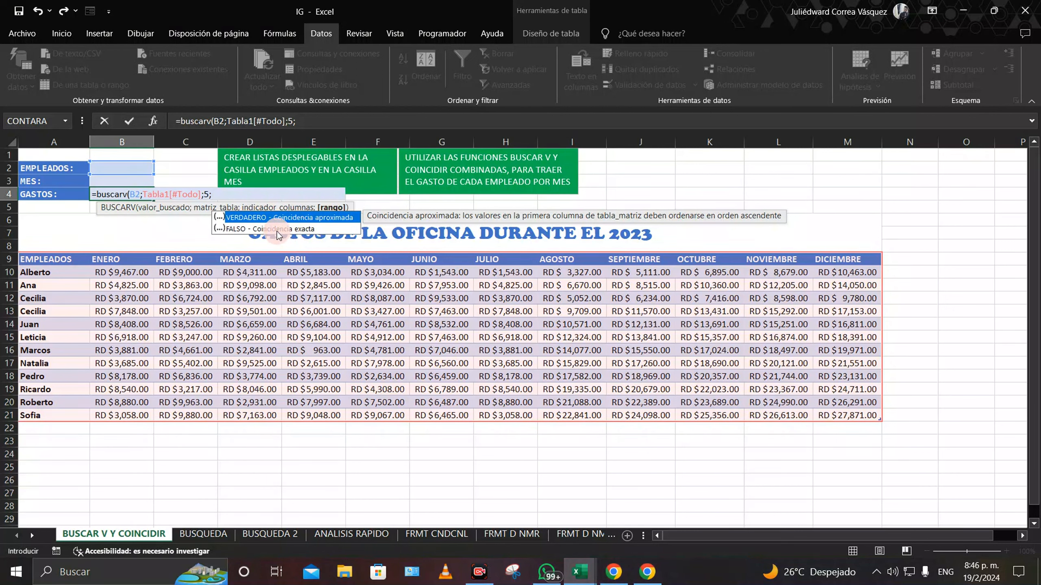
double_click(277, 229)
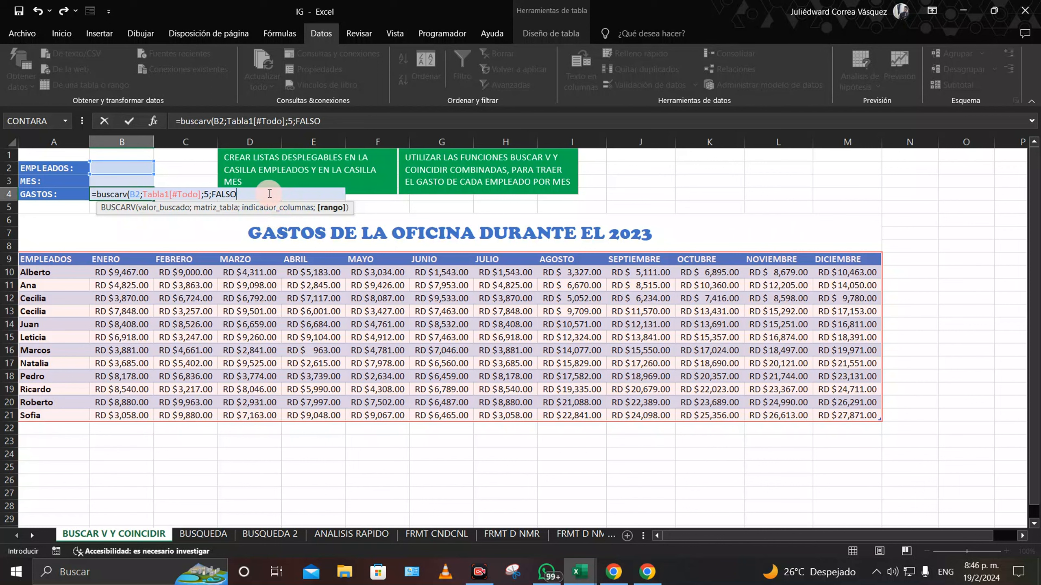
text())
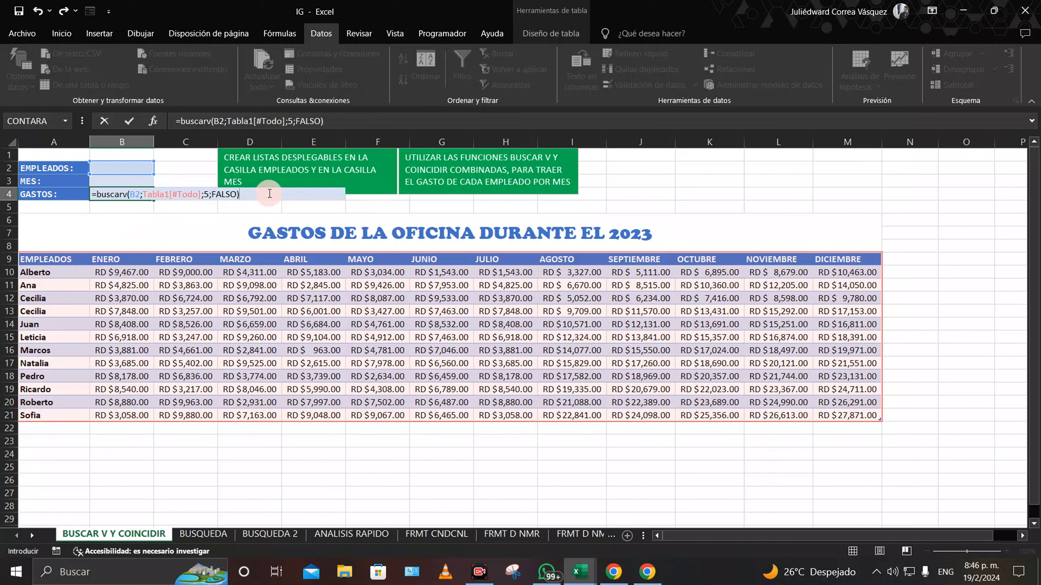
key(Return)
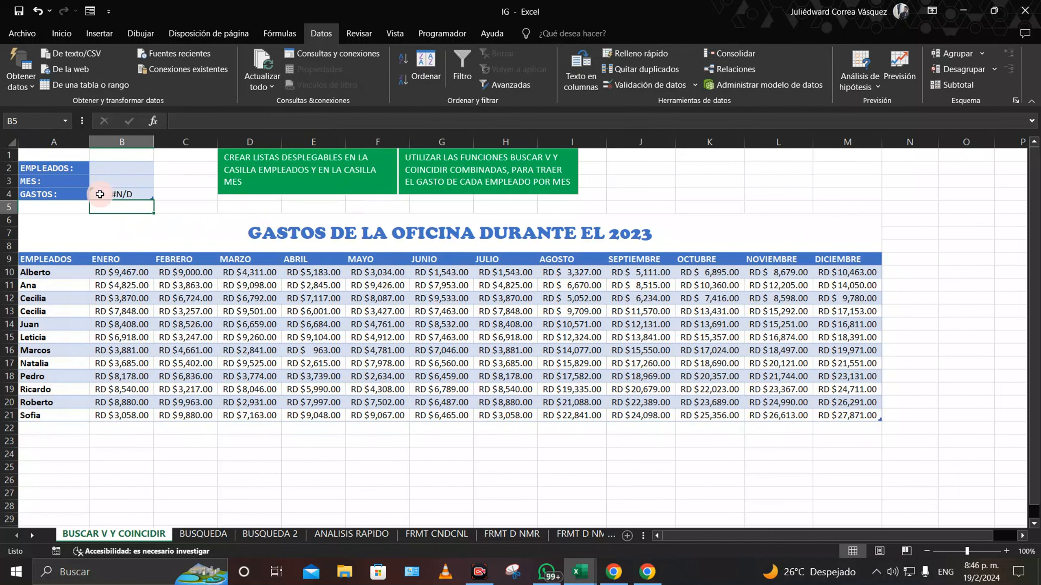
Step: Choose an employee in B2 and compare B4's result with their April expense in E14
click(107, 194)
click(145, 169)
click(159, 168)
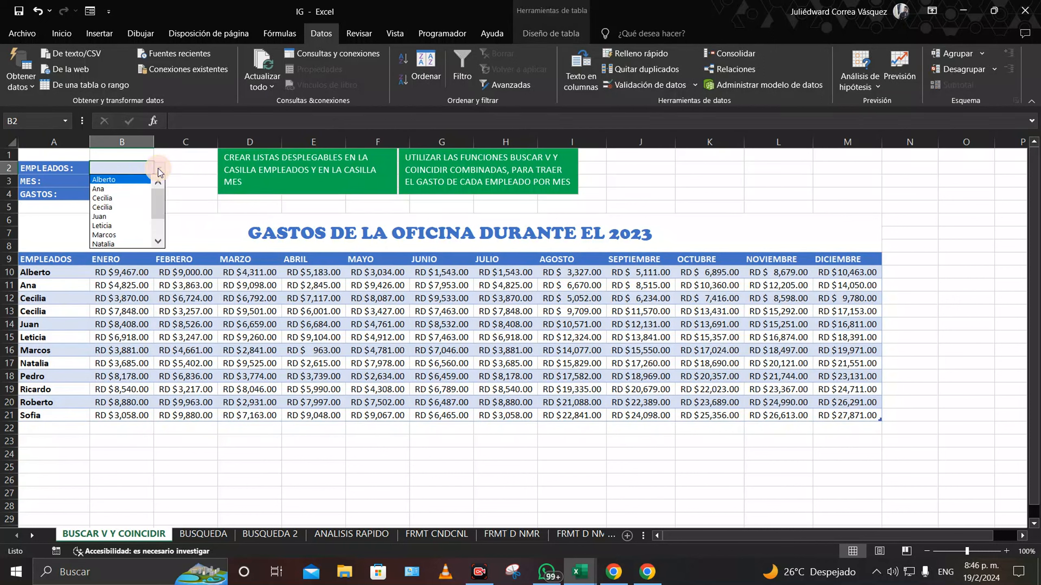
click(119, 216)
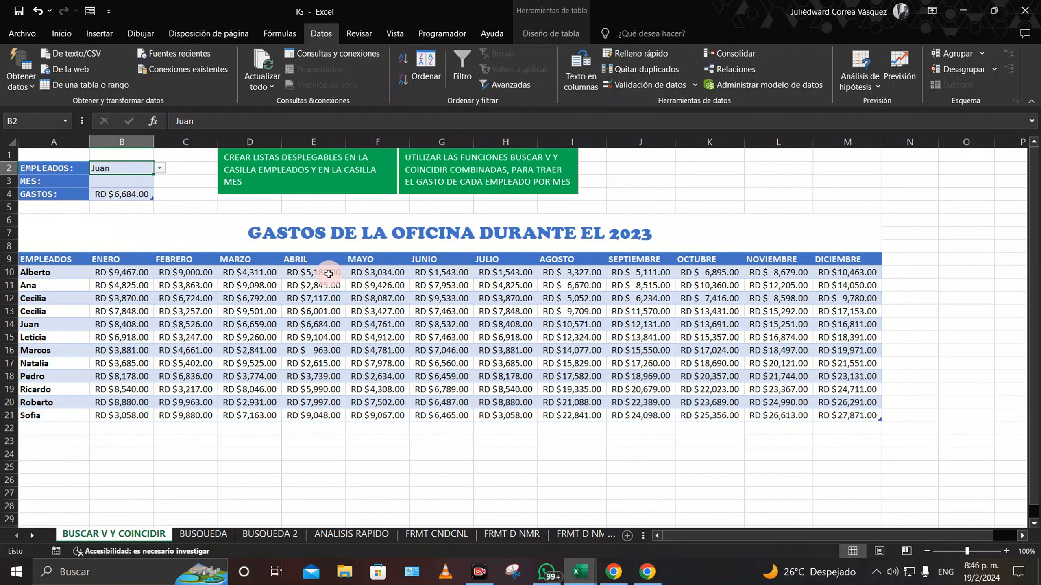
click(320, 324)
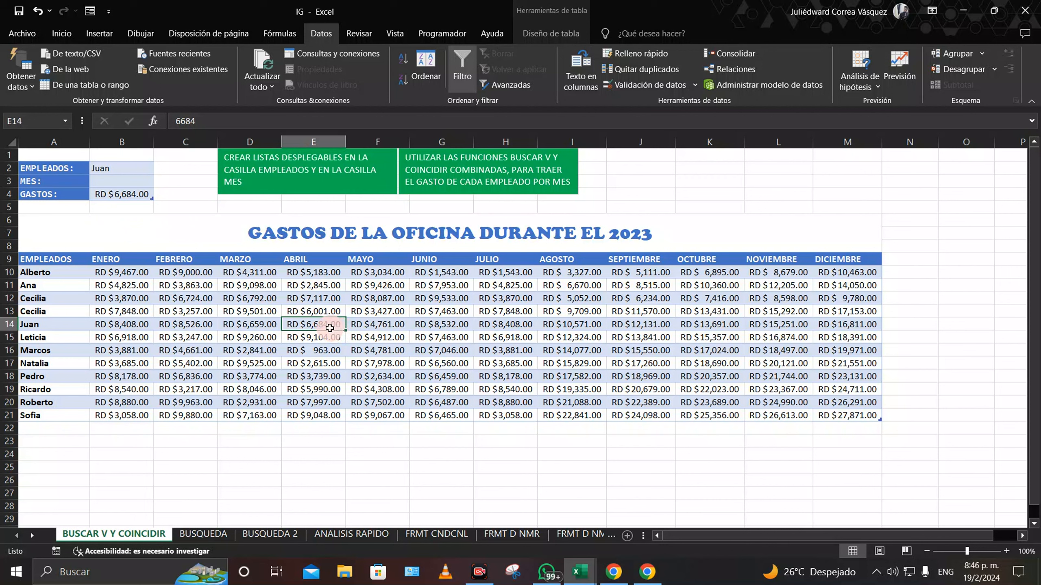
Step: Delete the lookup formula from B4
click(133, 195)
key(Delete)
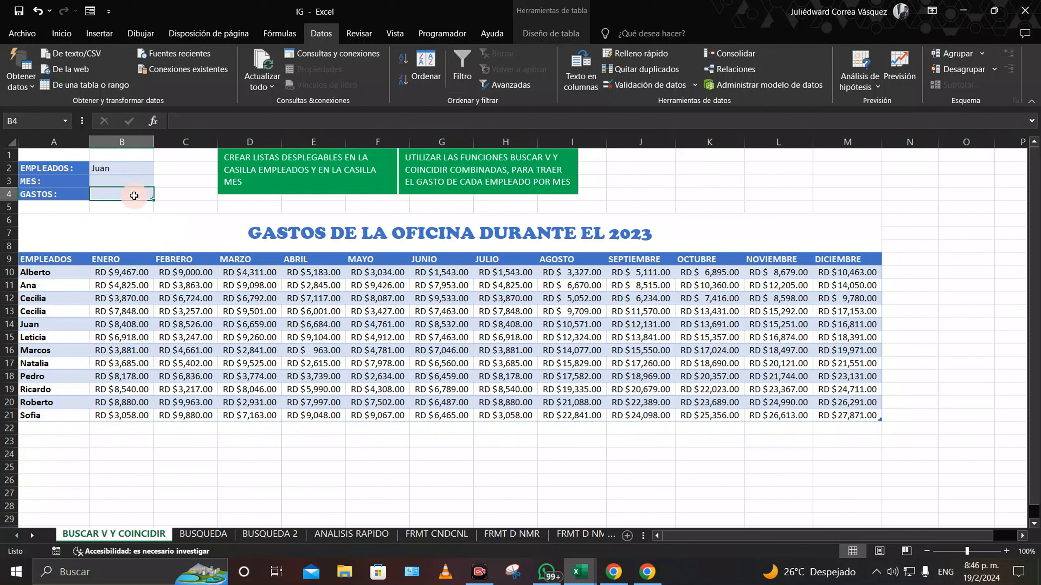
click(273, 479)
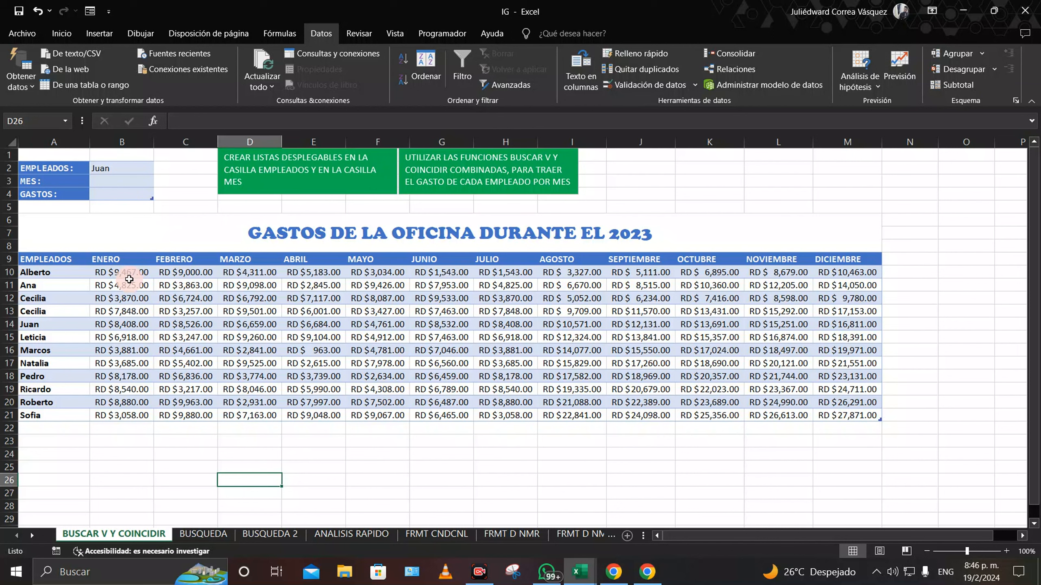
Step: Enter =COINCIDIR(B3;Tabla1[[#Encabezados];[ENERO]:[DICIEMBRE]];0) in B4
click(119, 194)
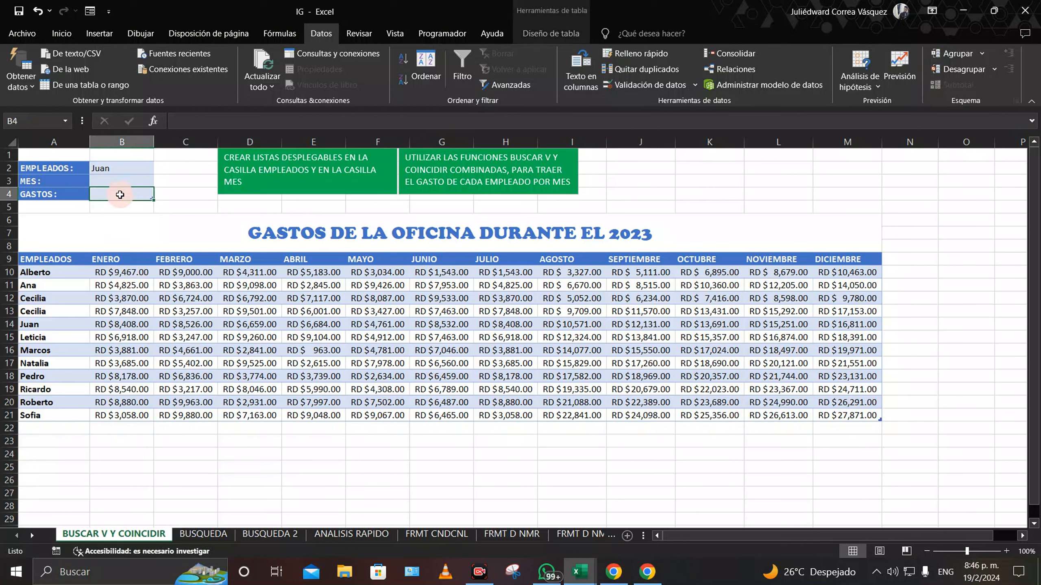
text(=coi)
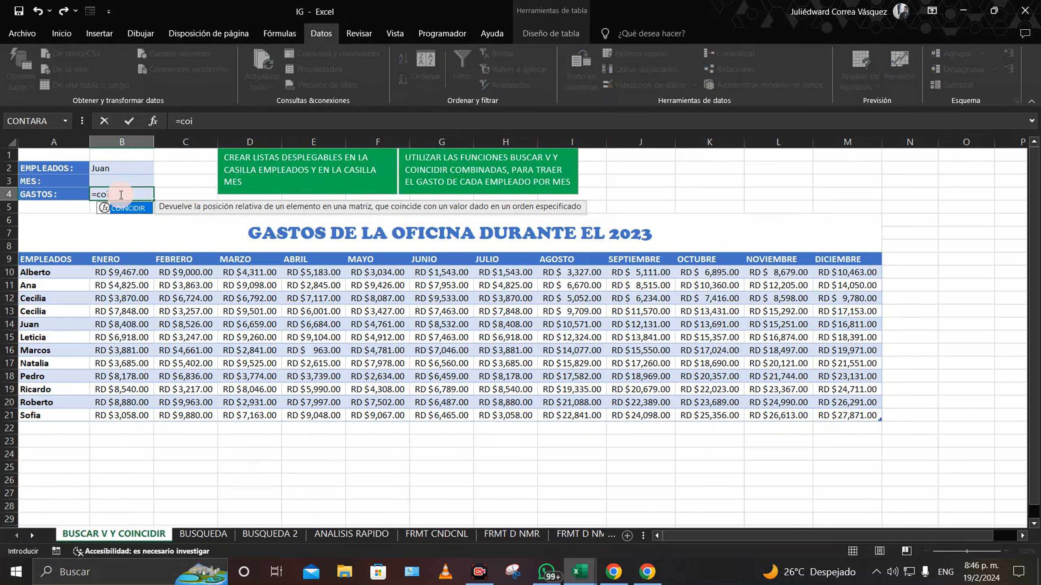
text(nci)
double_click(127, 208)
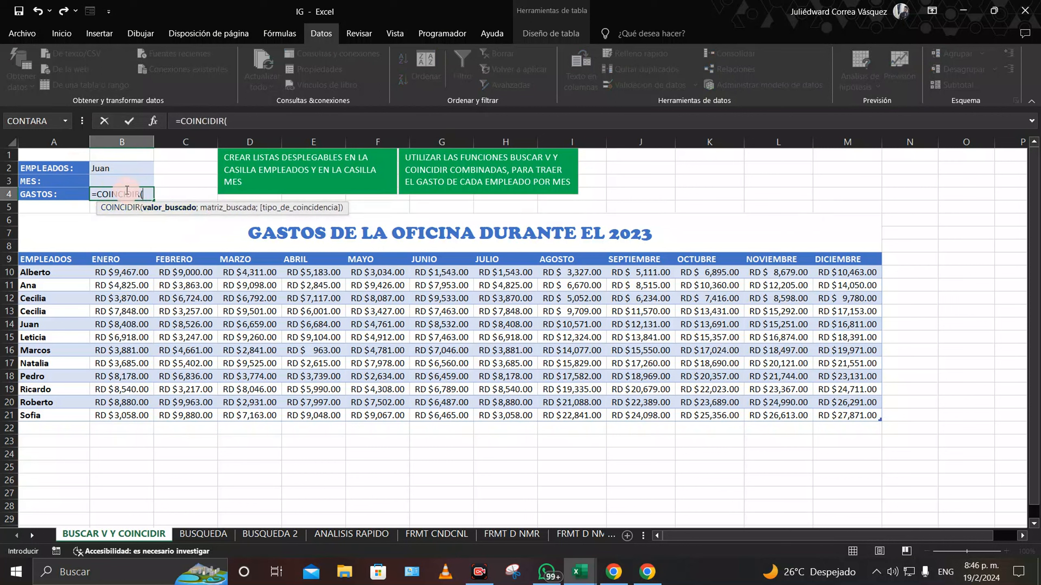
click(114, 181)
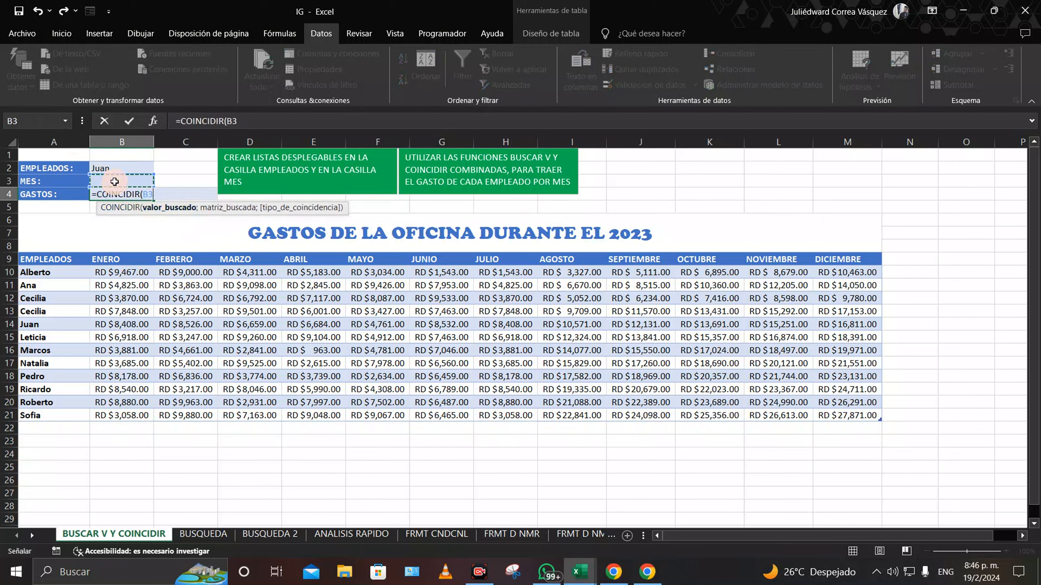
text(;)
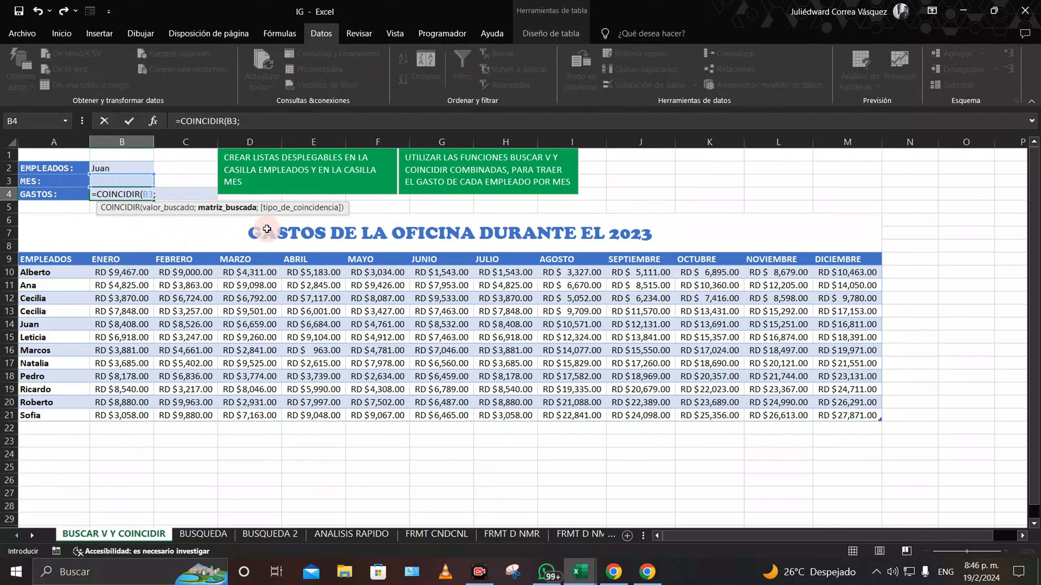
drag(30, 261, 880, 420)
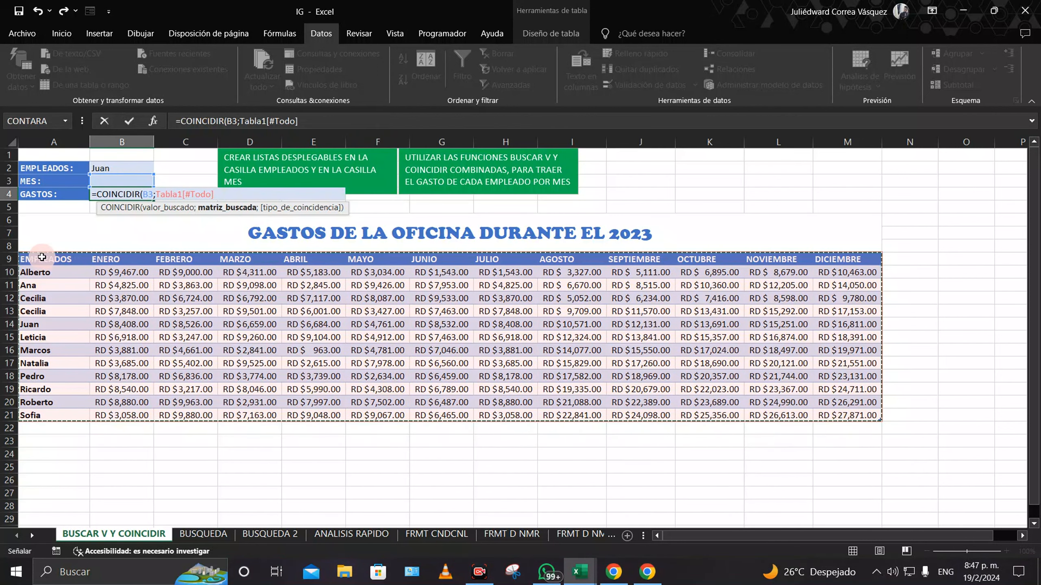
drag(41, 258, 867, 260)
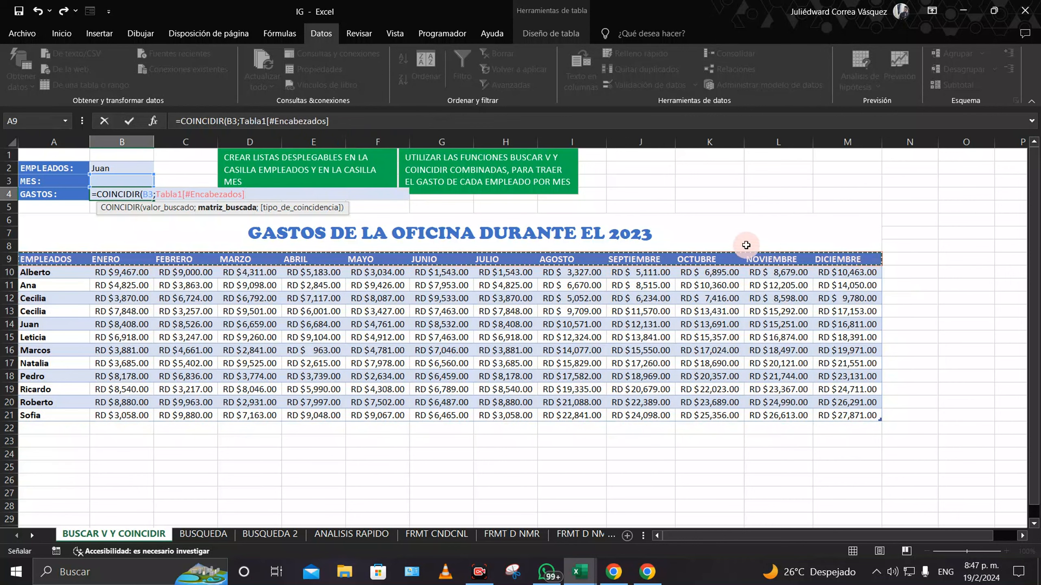
click(100, 258)
drag(100, 257, 852, 257)
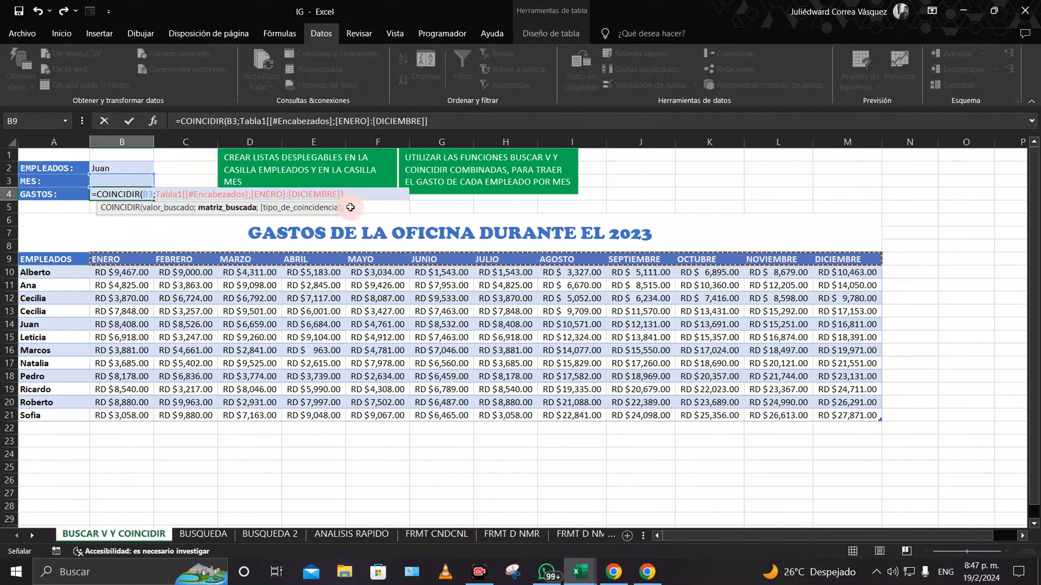
text(;0)
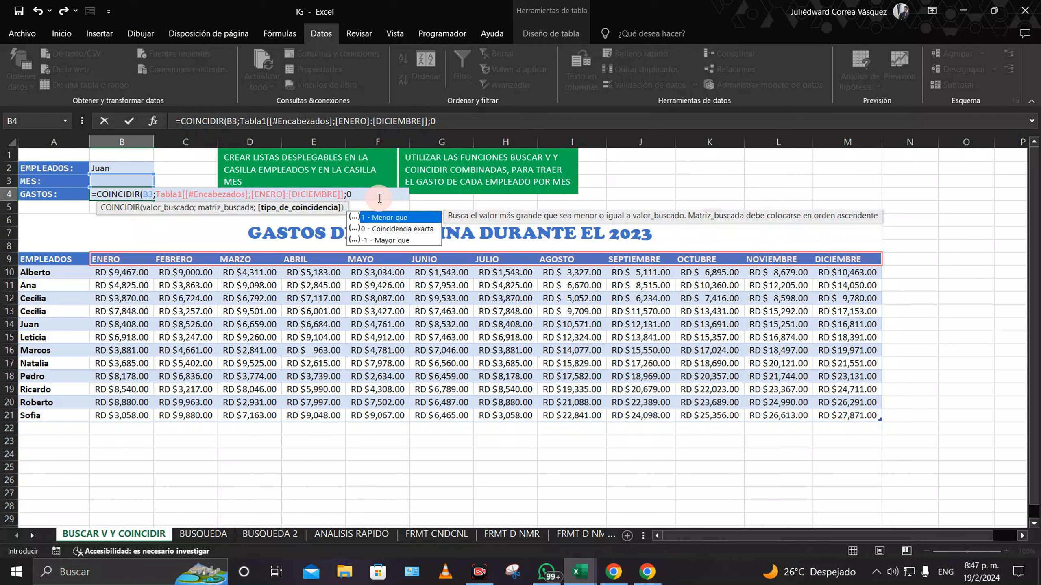
text())
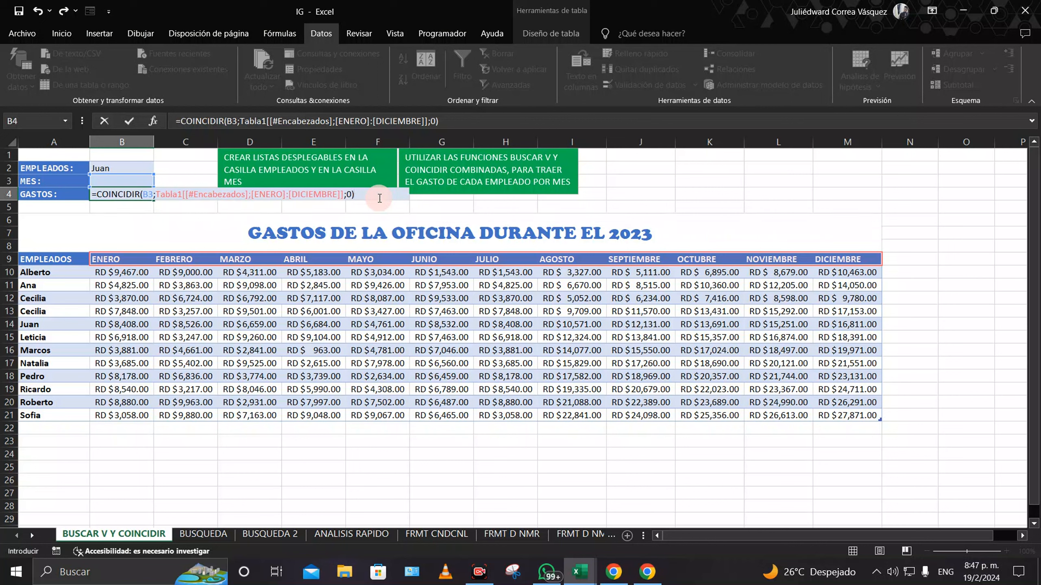
key(Return)
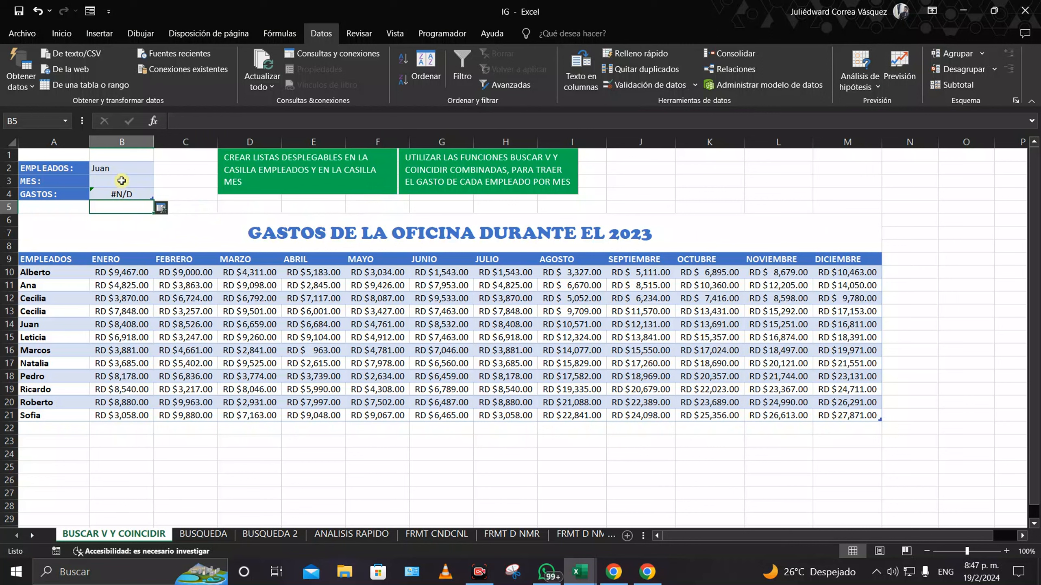
Step: Pick MAYO from B3's month drop-down
click(150, 182)
click(160, 181)
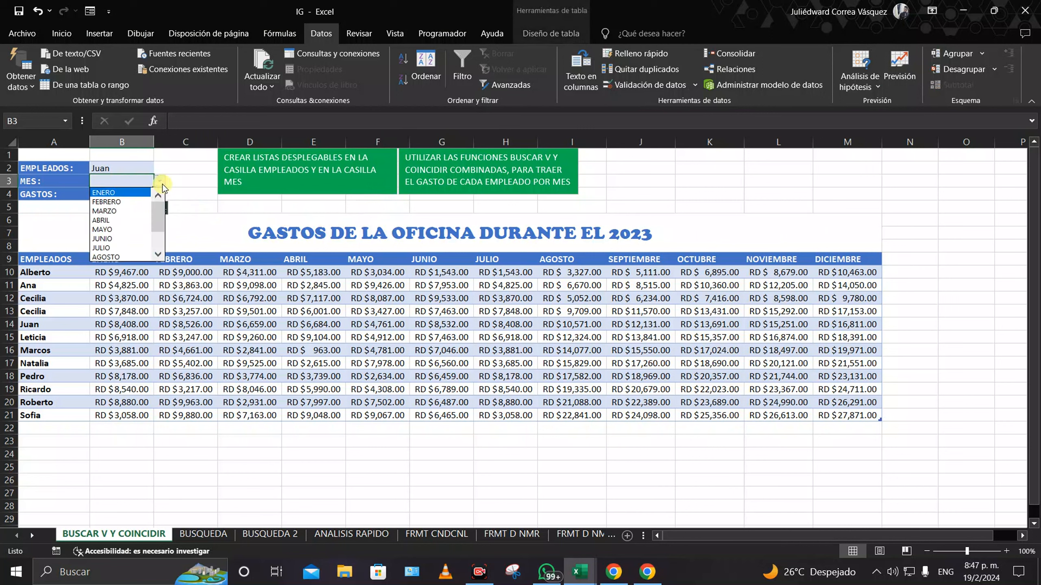
click(110, 230)
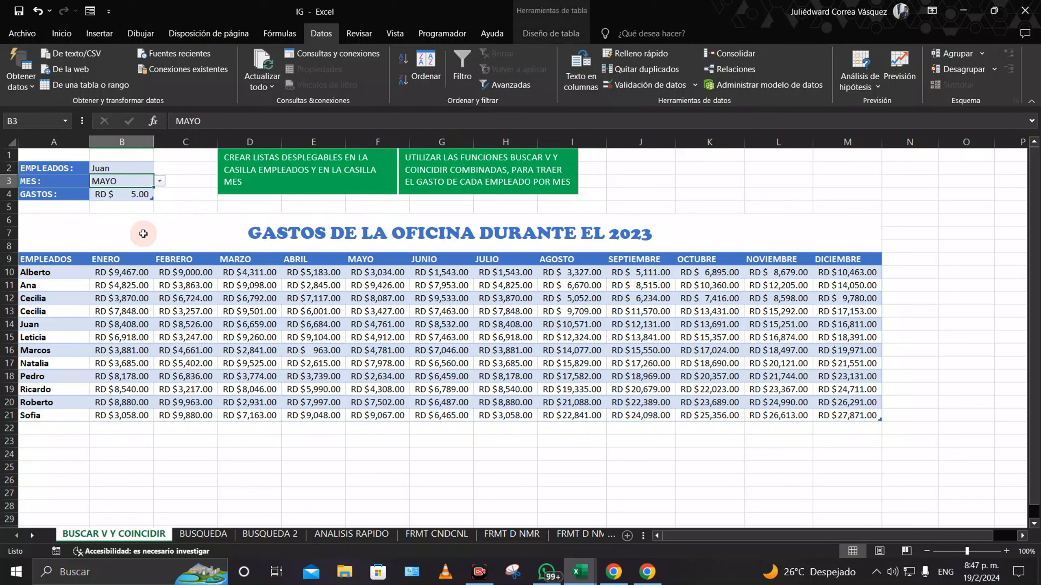
Step: Apply the General number format to B4 so it shows 5
click(133, 201)
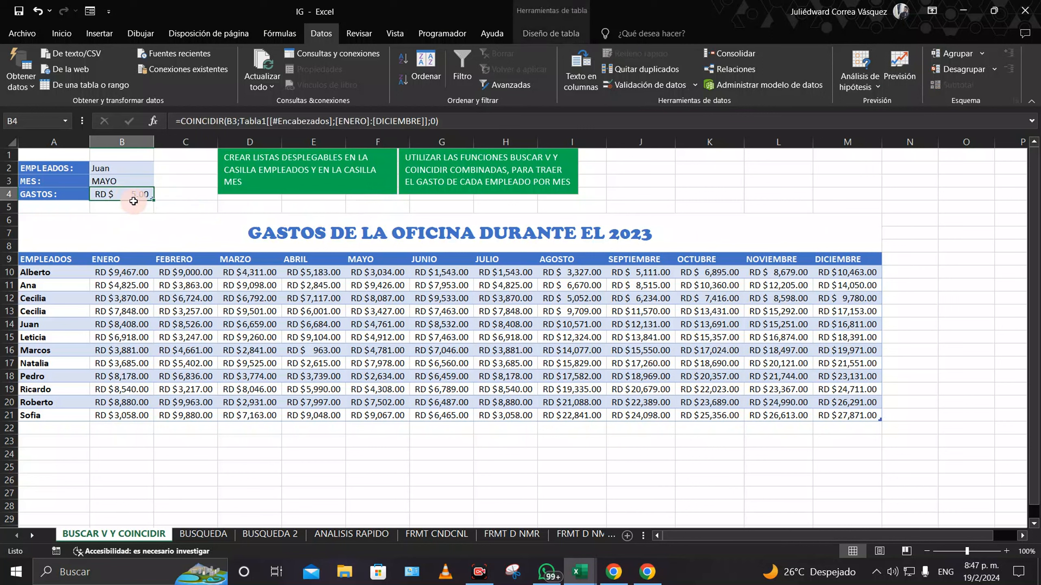
click(61, 32)
click(516, 59)
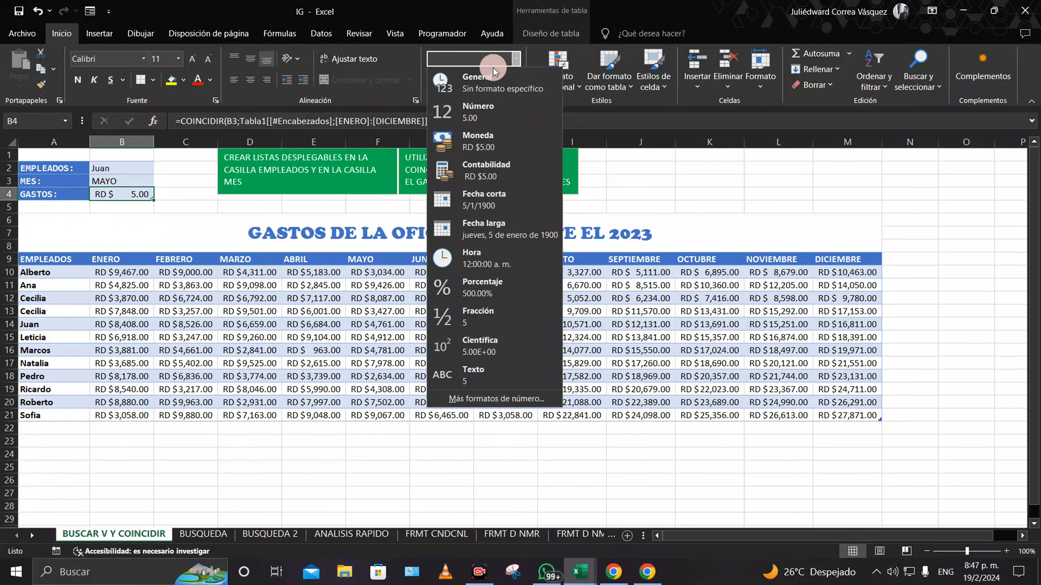
click(485, 77)
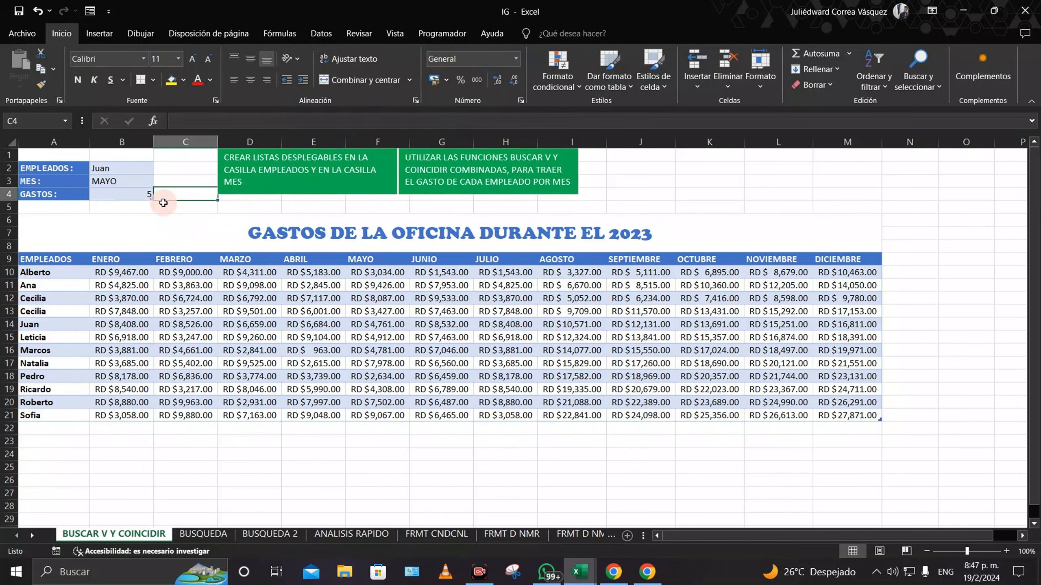
click(147, 180)
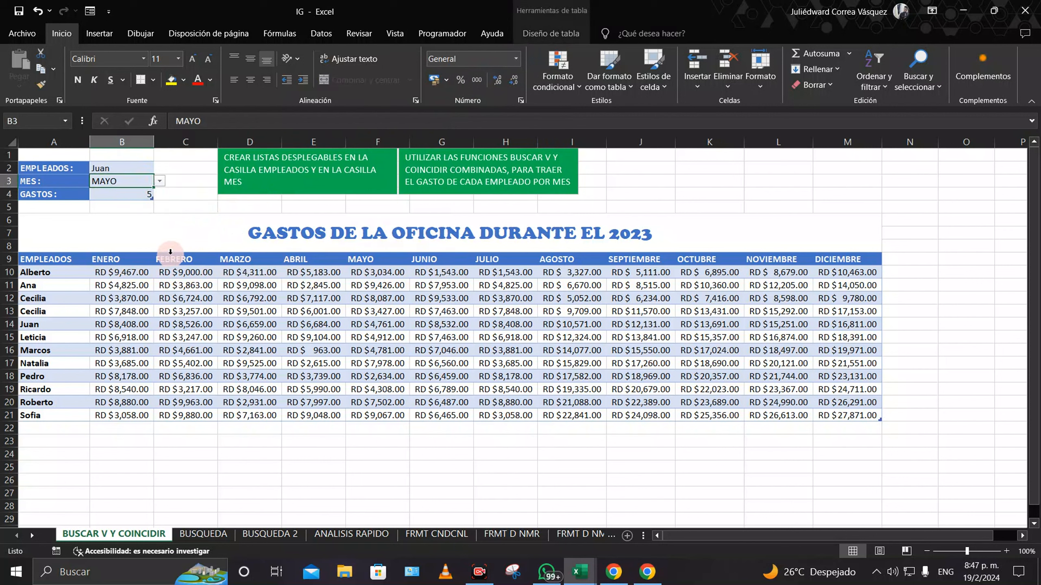
click(140, 196)
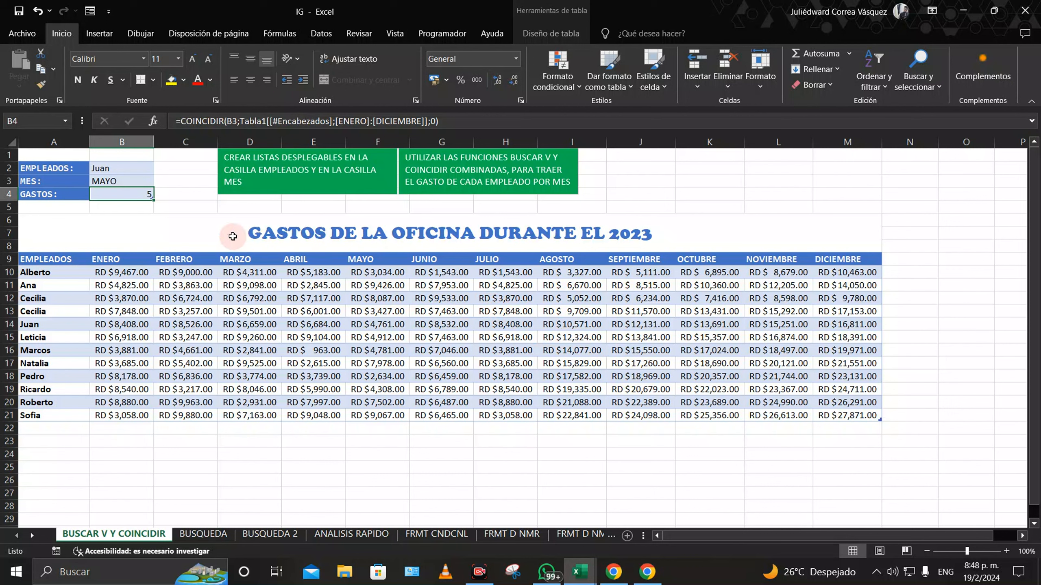
Step: Replace B4's COINCIDIR formula with =BUSCARV(B2;Tabla1[#Todo]; leaving the column argument pending
double_click(139, 195)
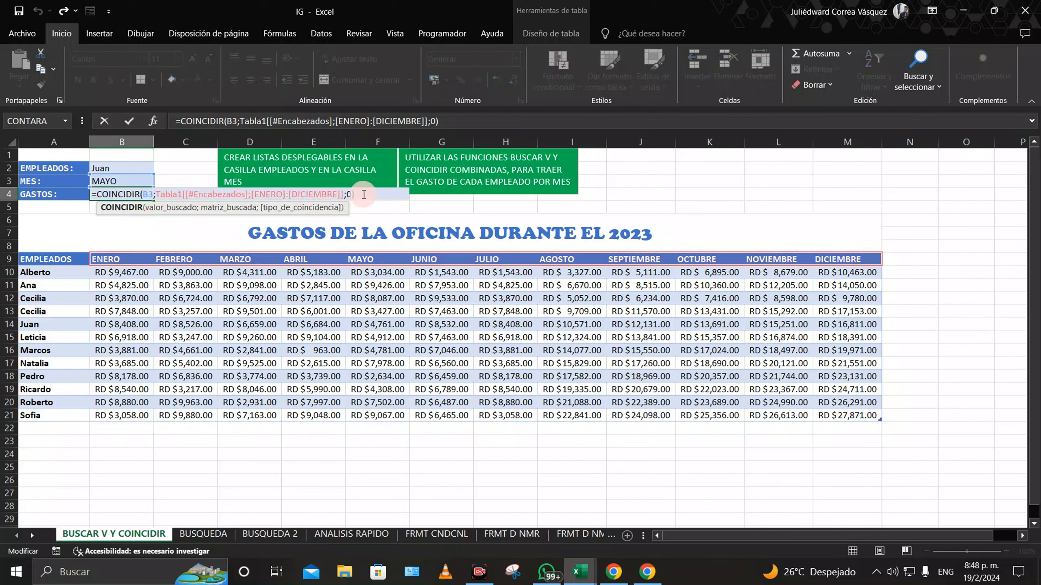
drag(354, 194, 104, 198)
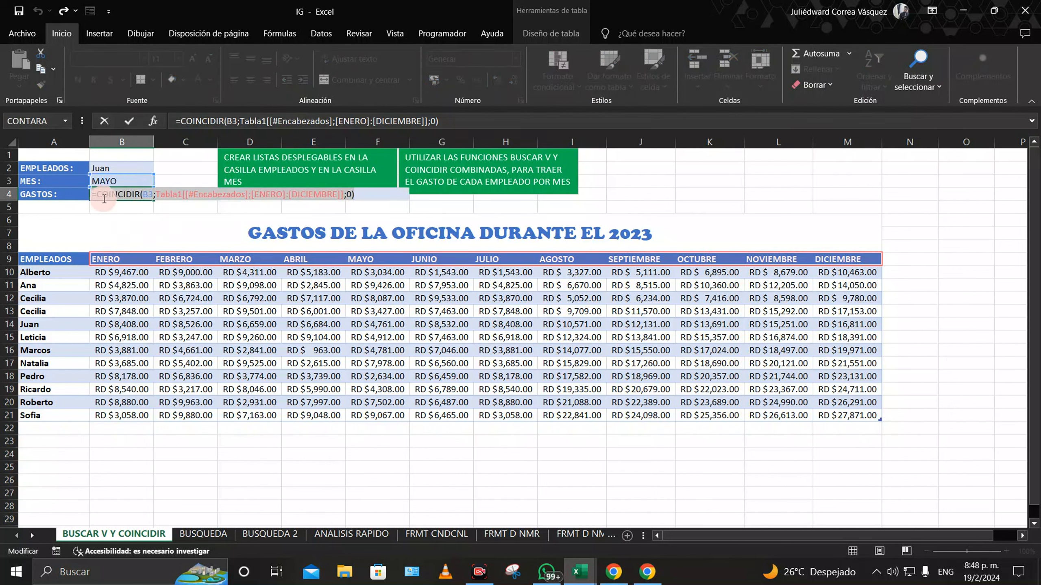
key(BackSpace)
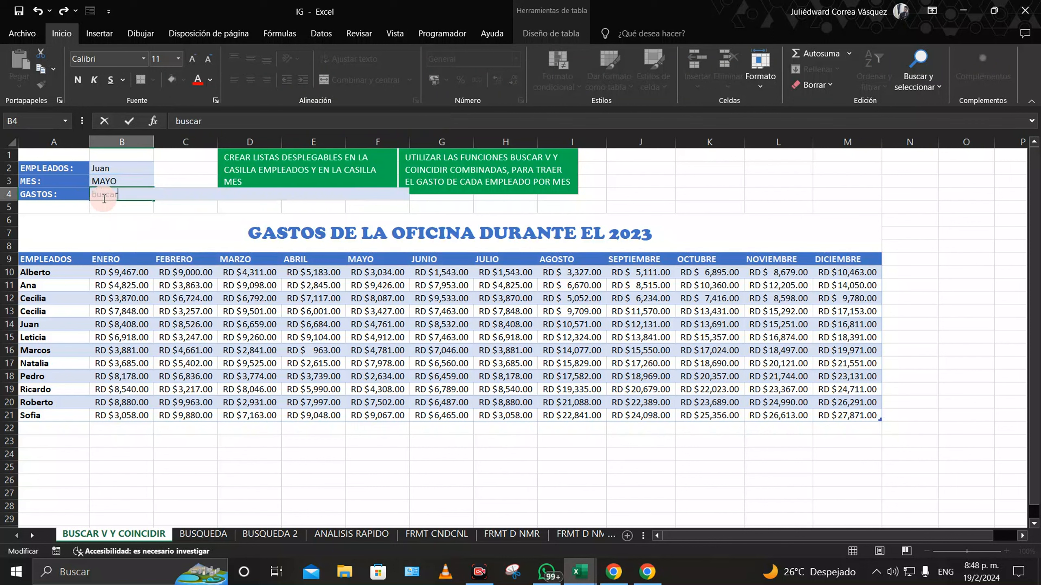
text(=)
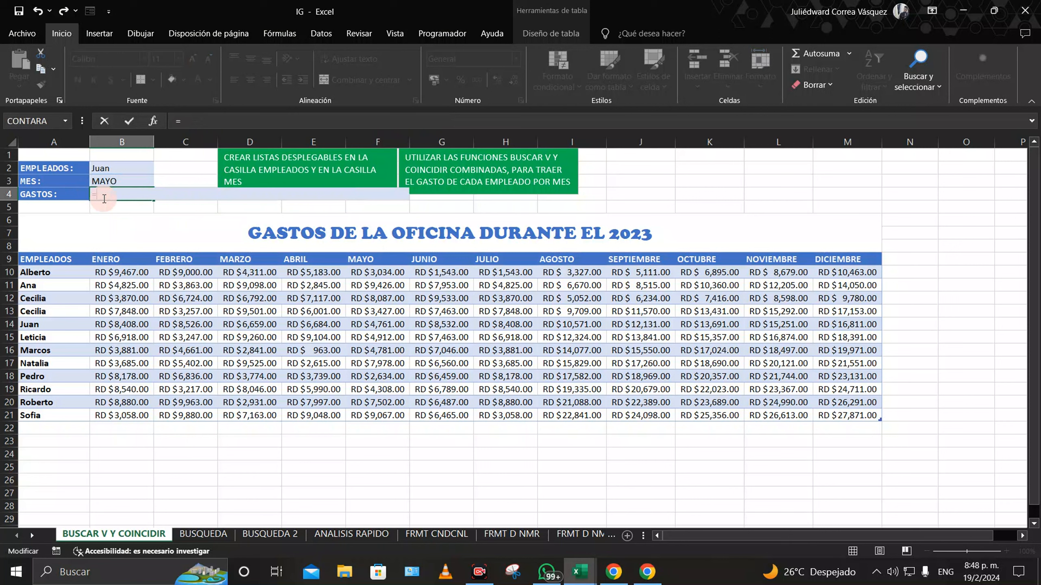
text(buscarv)
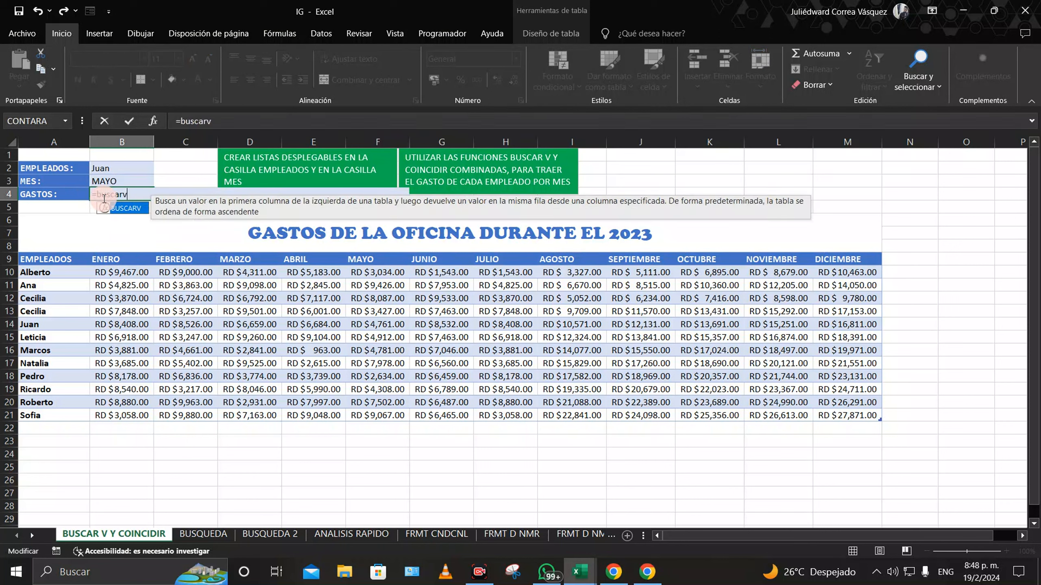
text(()
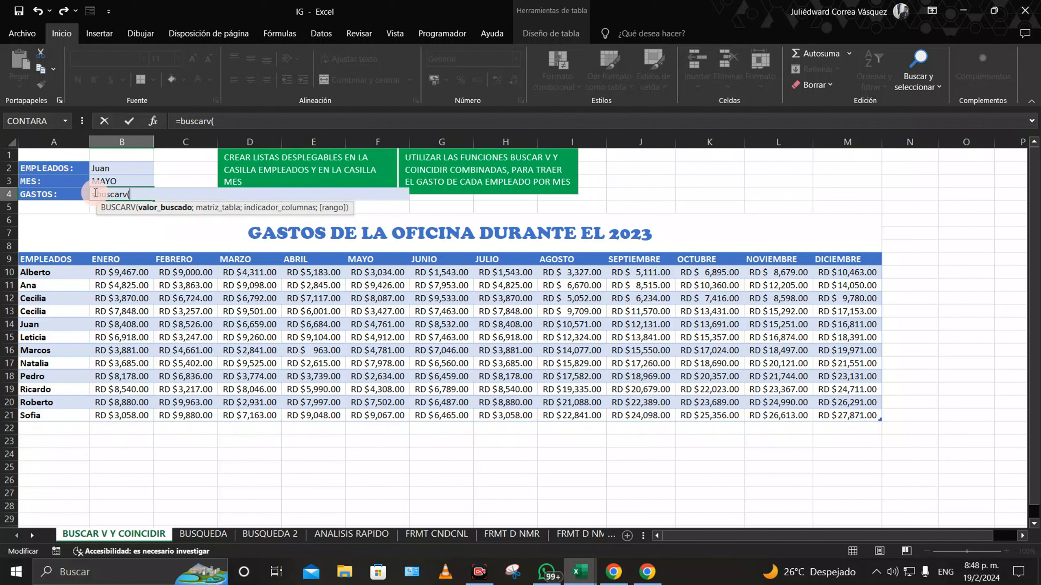
click(129, 168)
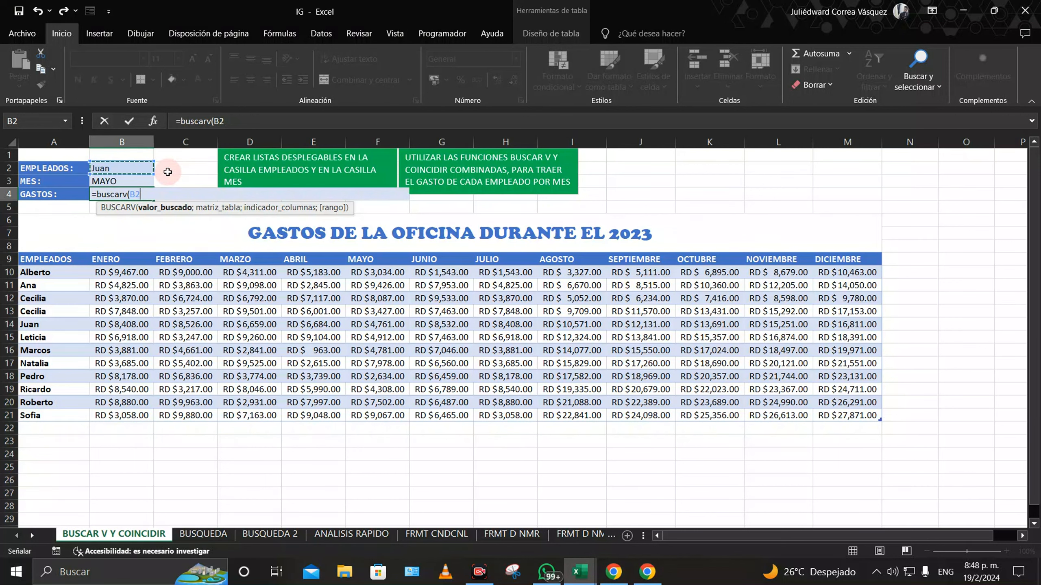
text(;)
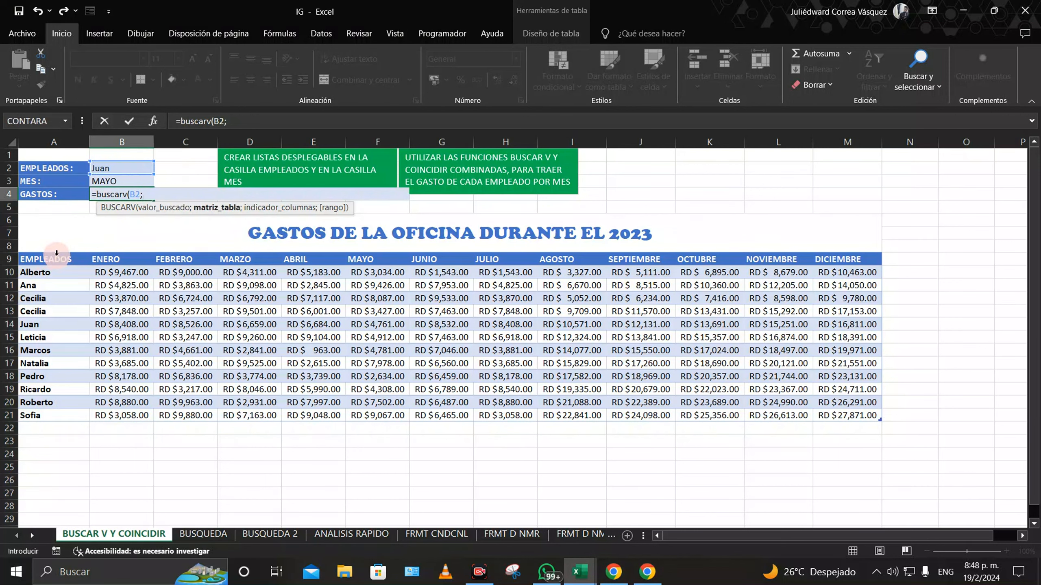
drag(60, 259, 865, 415)
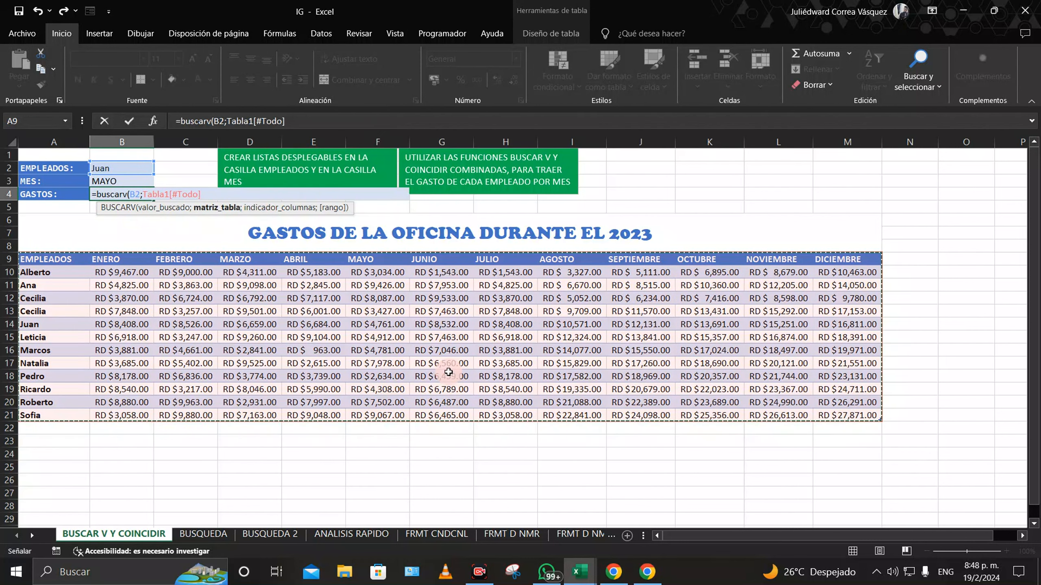
text(;)
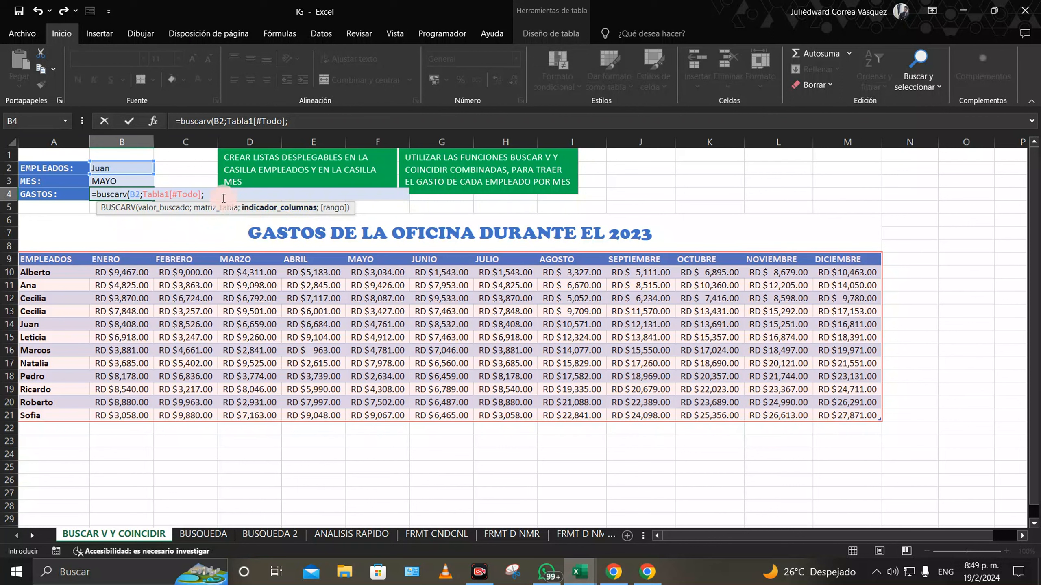
Step: Finish B4 with COINCIDIR(B3;month headers;0) as column index and FALSO, returning 6684
text(COI)
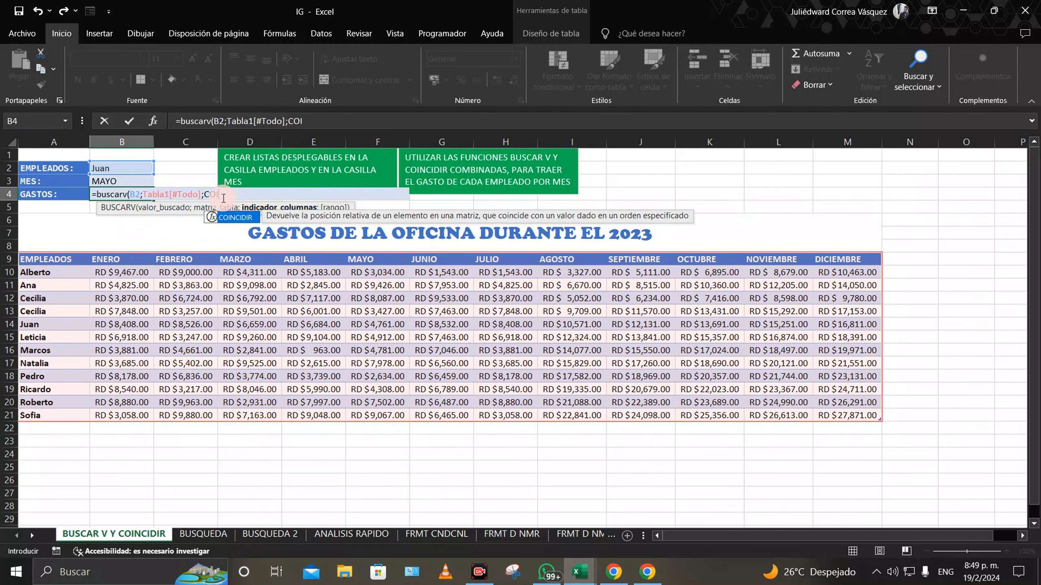
double_click(232, 216)
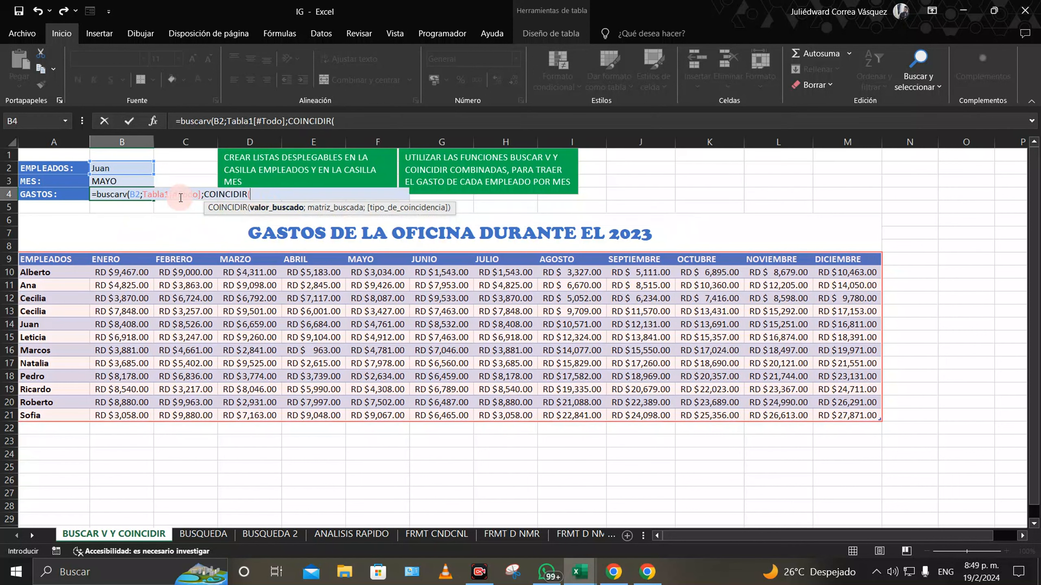
click(113, 181)
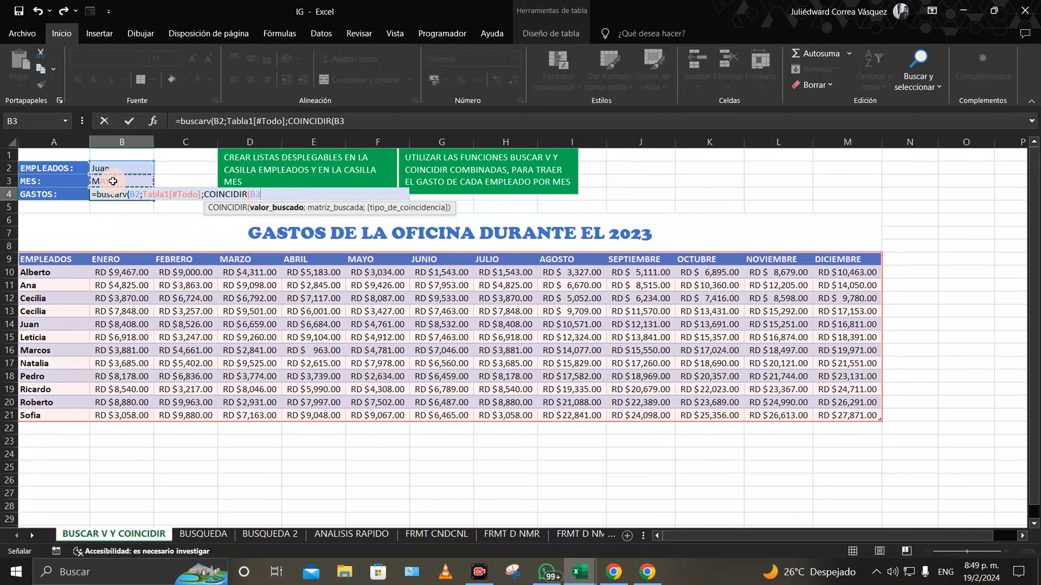
text(;)
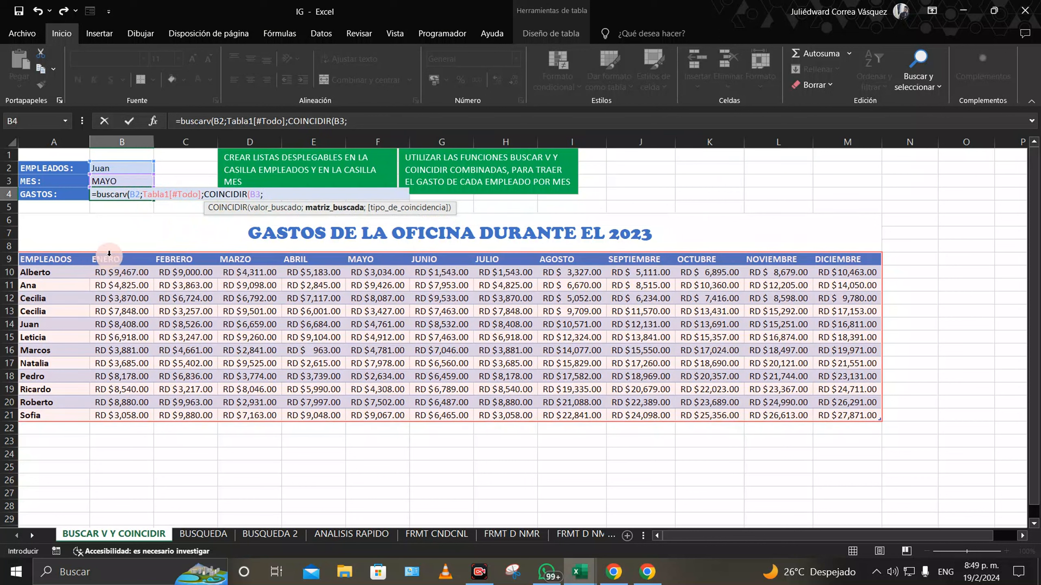
drag(102, 260, 841, 268)
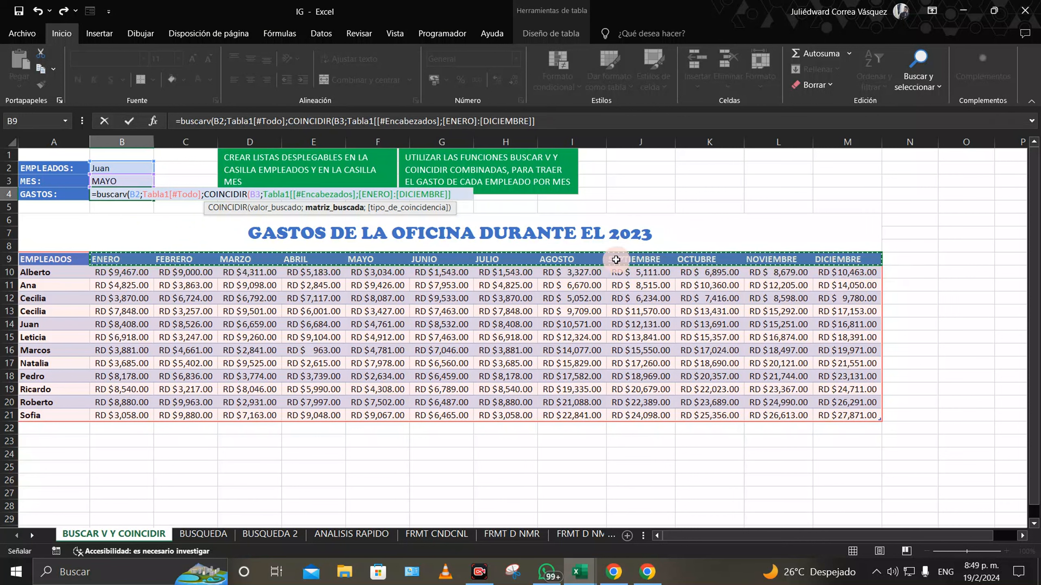
text(;0)
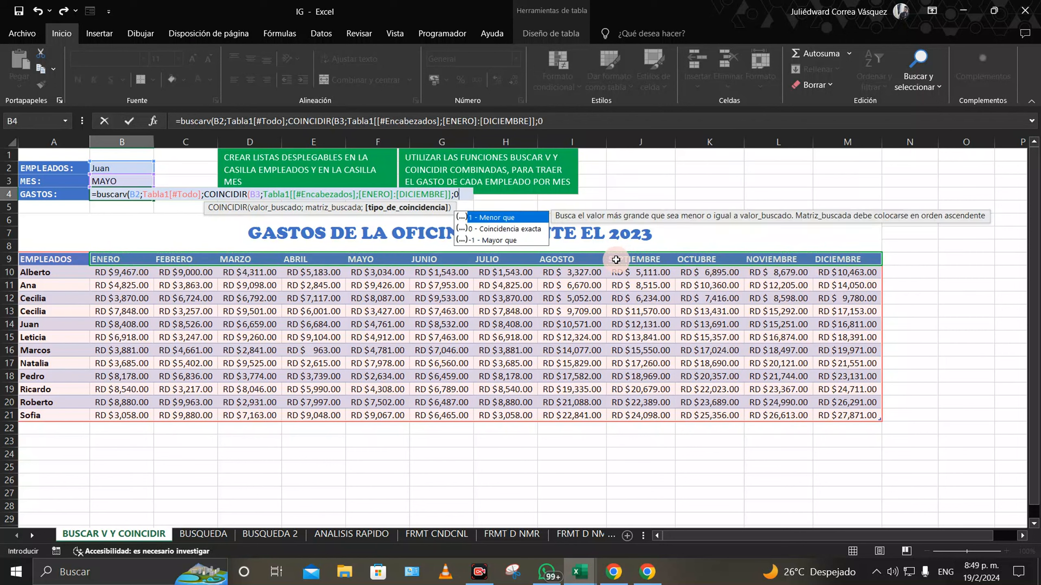
text())
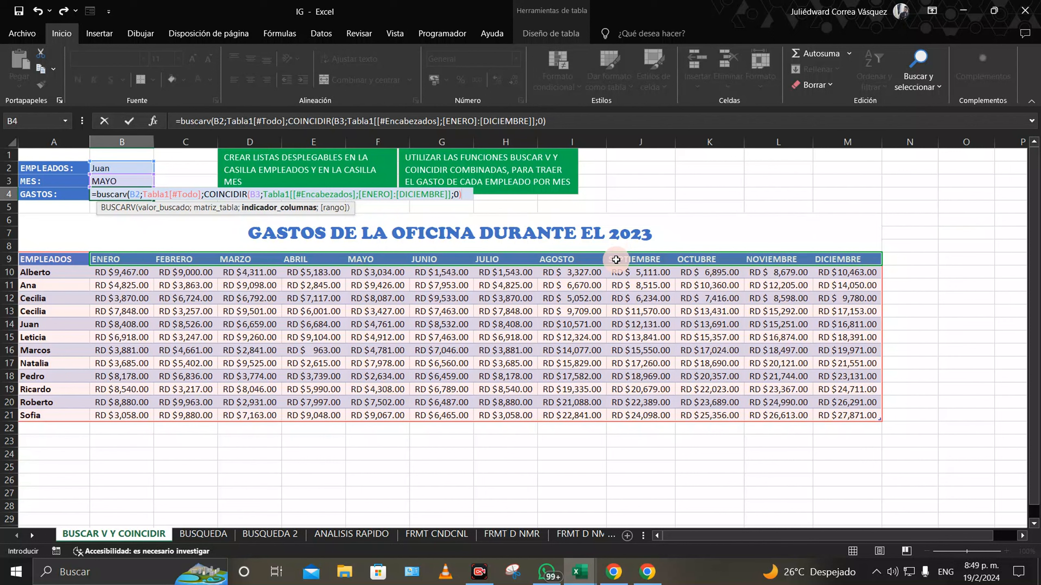
text(;)
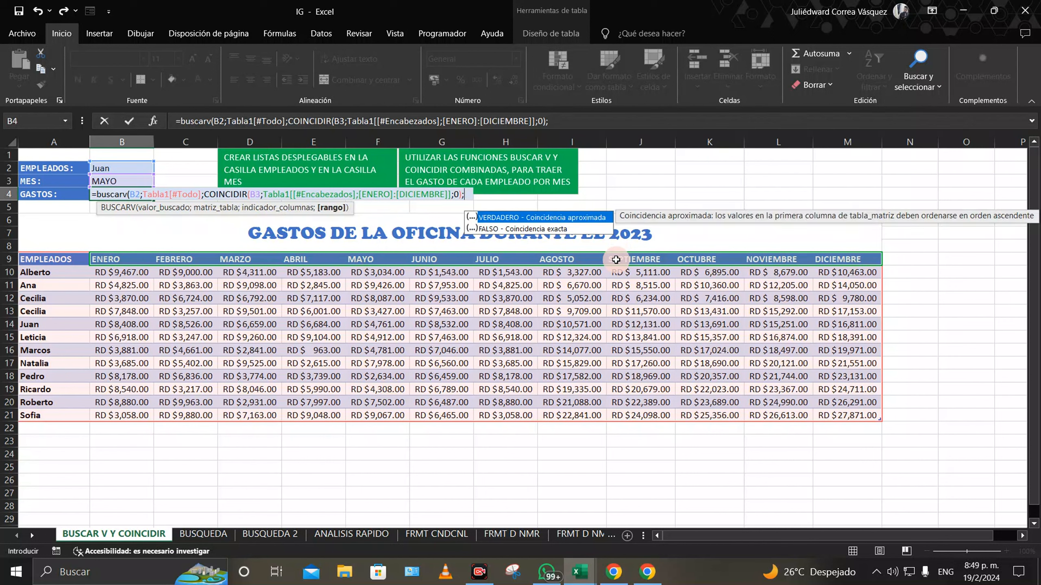
double_click(527, 229)
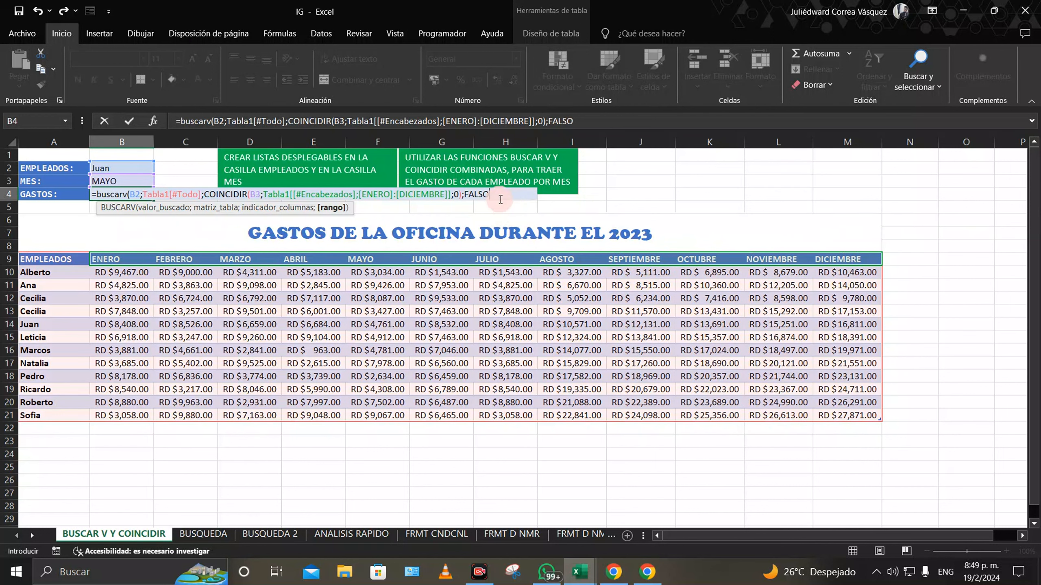
text())
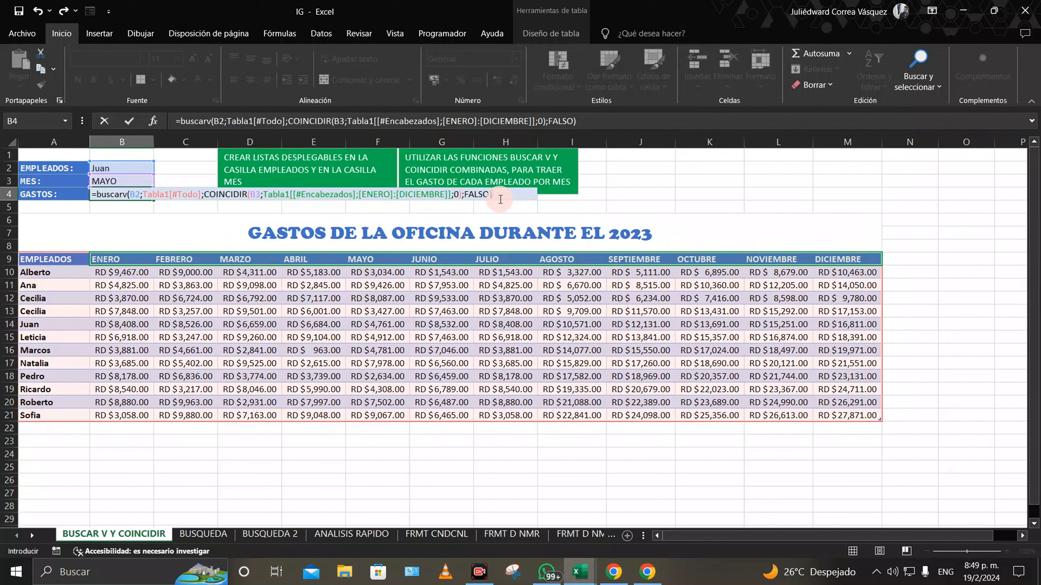
key(Return)
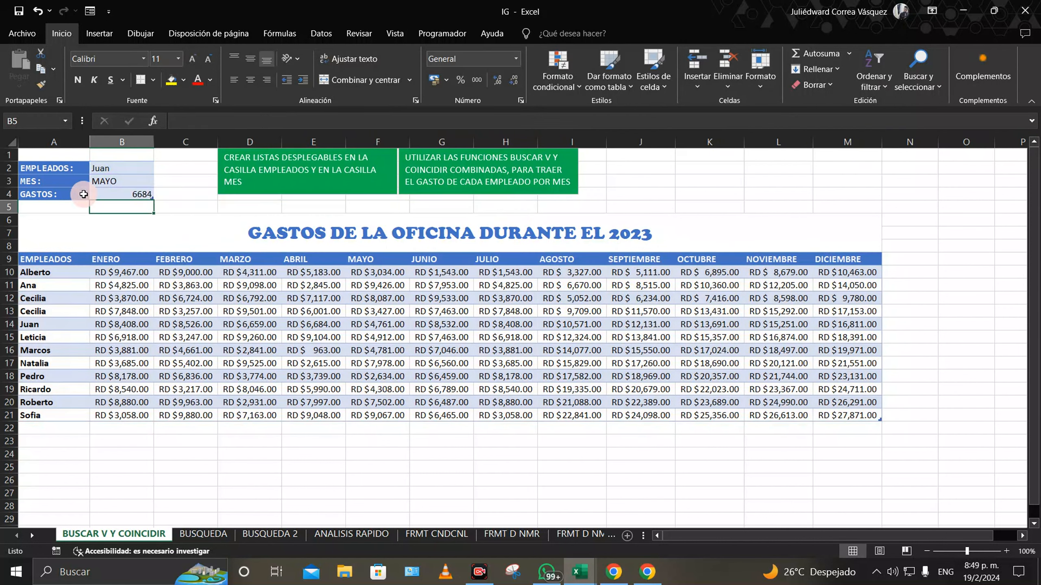
Step: Format B4 as Contabilidad (RD $6,684.00) and compare it with the MAYO expense in F14
double_click(119, 194)
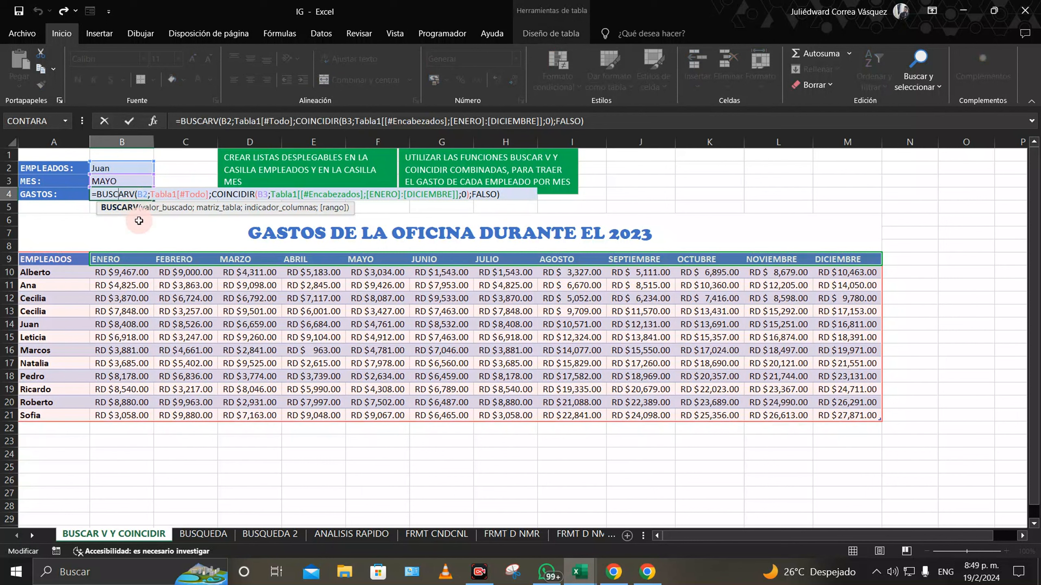
key(Escape)
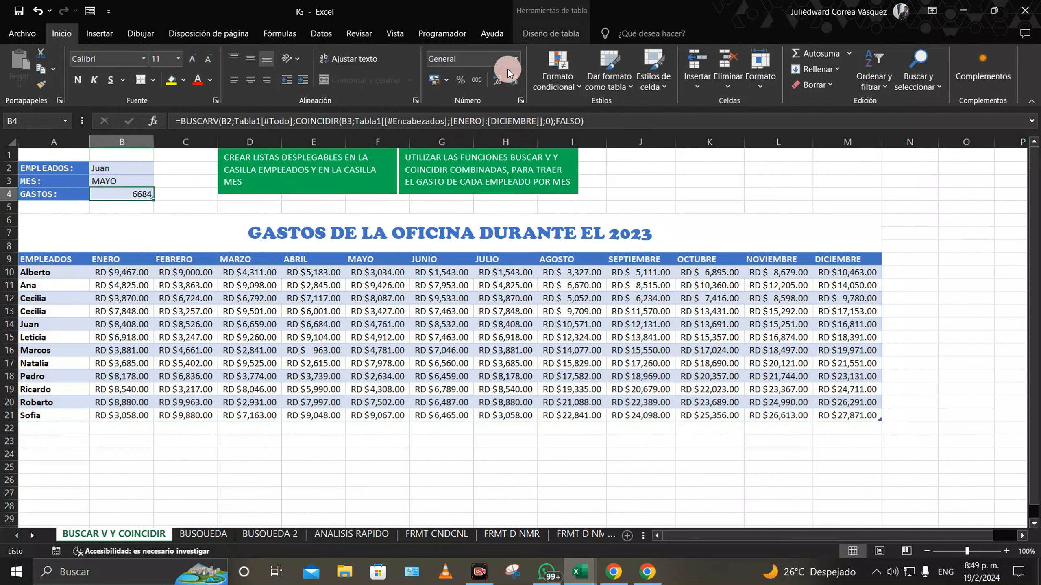
click(516, 61)
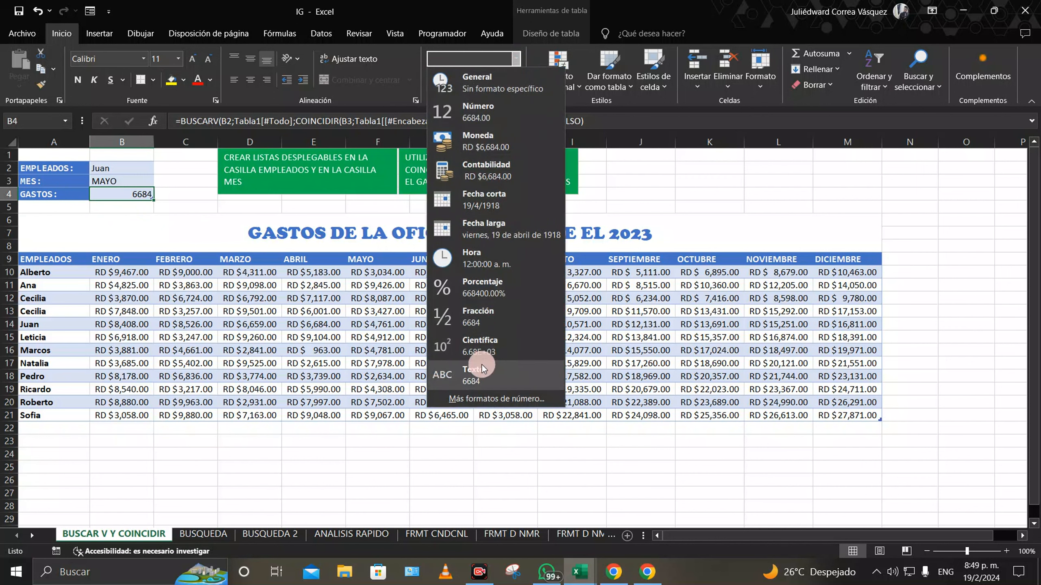
click(494, 169)
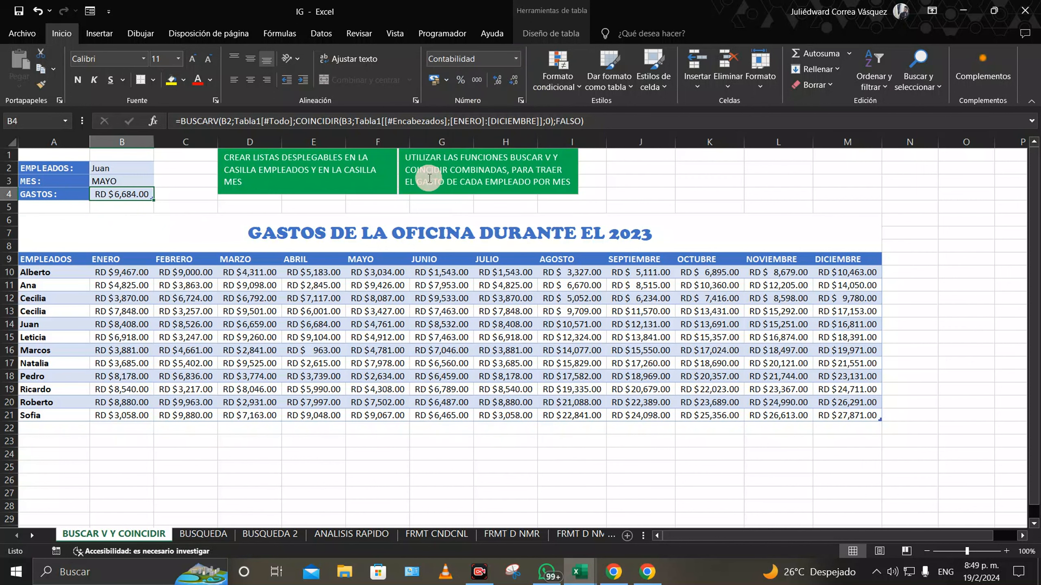
click(200, 207)
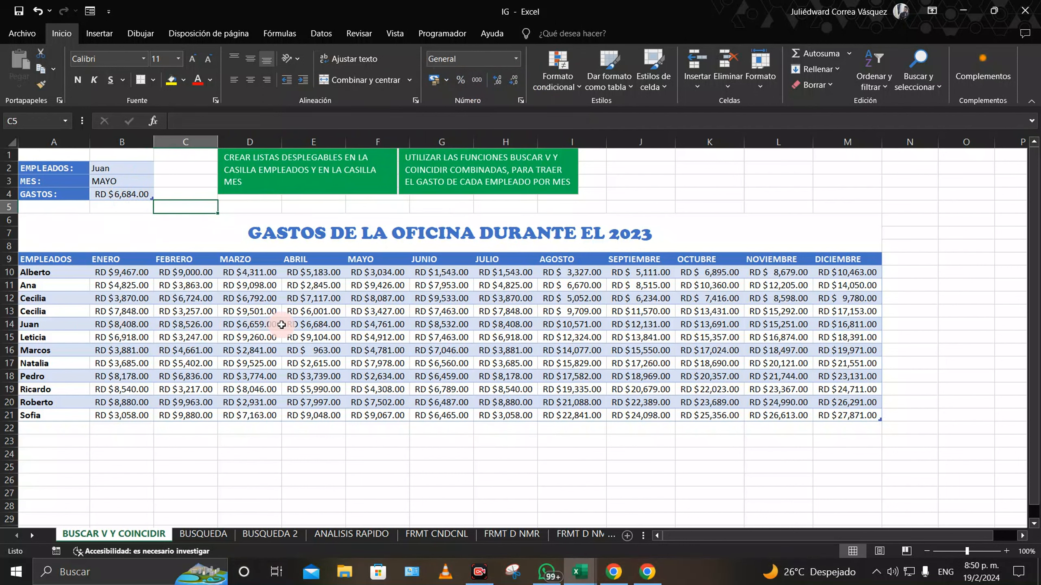
click(379, 324)
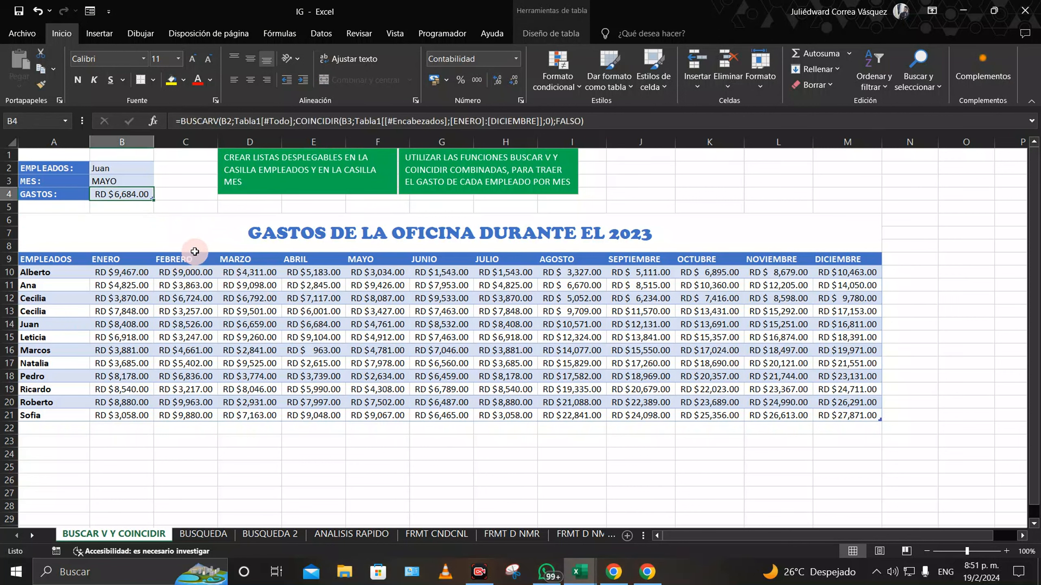
Step: Swap COINCIDIR's range in B4 for Tabla1[#Encabezados] so B4 returns RD $4,761.00
double_click(137, 193)
click(249, 196)
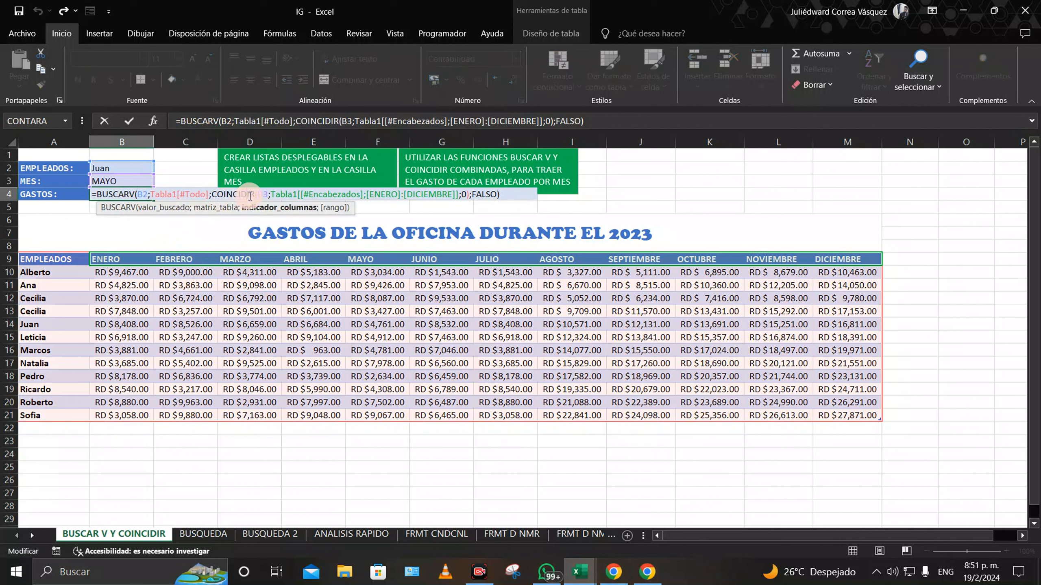
click(279, 194)
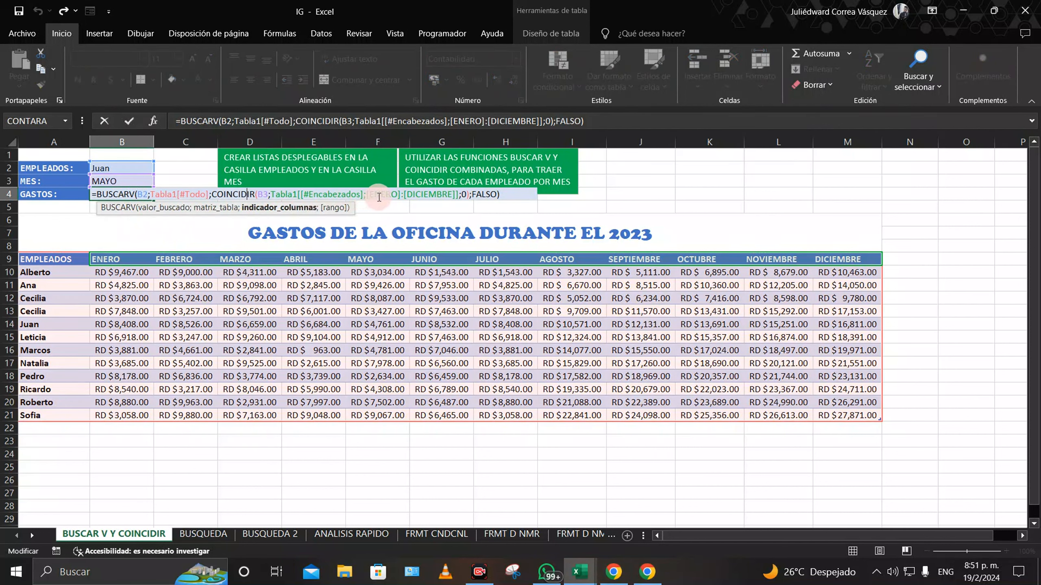
click(319, 195)
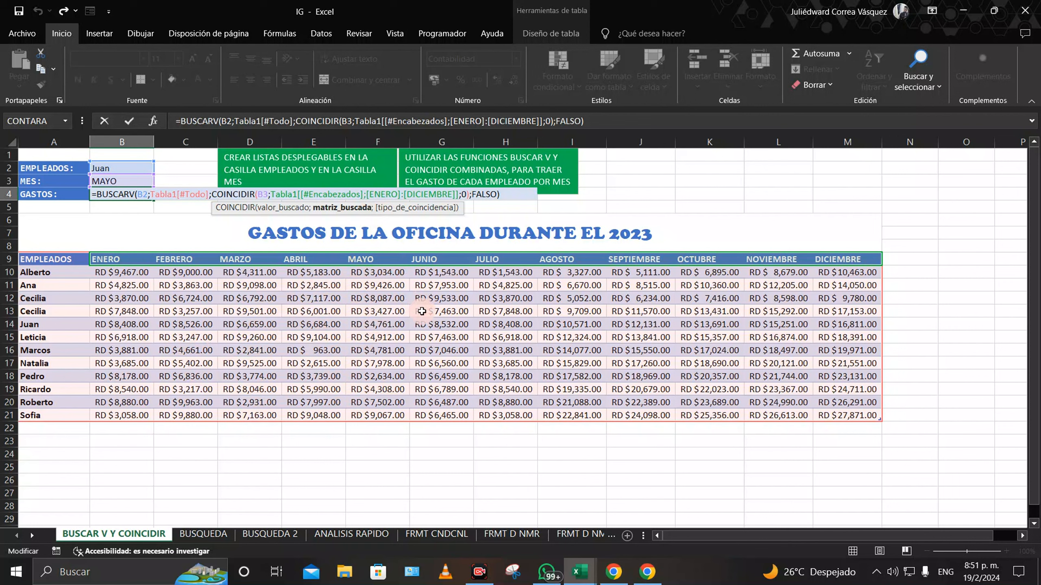
drag(460, 195, 272, 195)
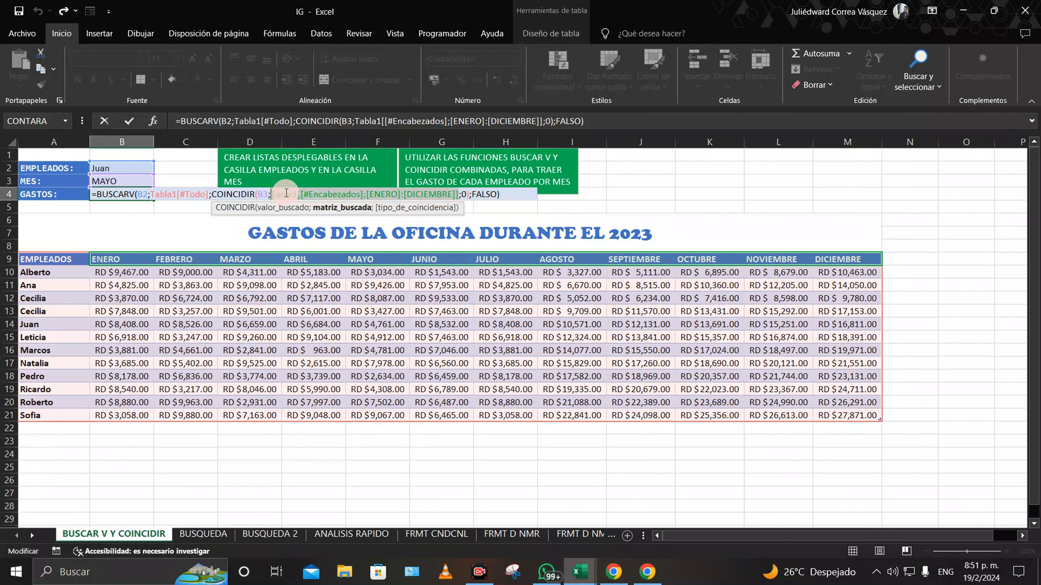
key(BackSpace)
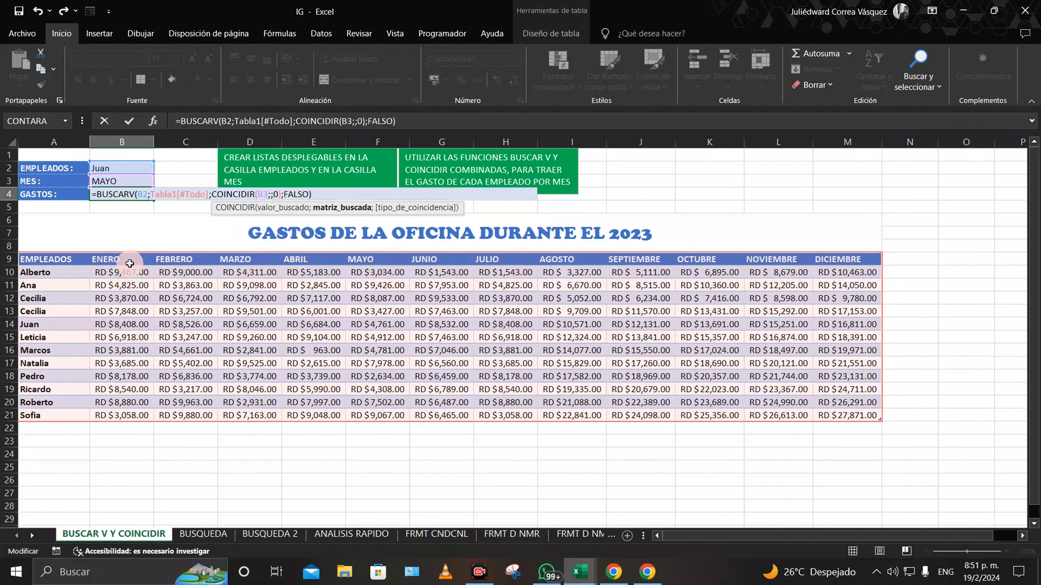
drag(42, 258, 836, 262)
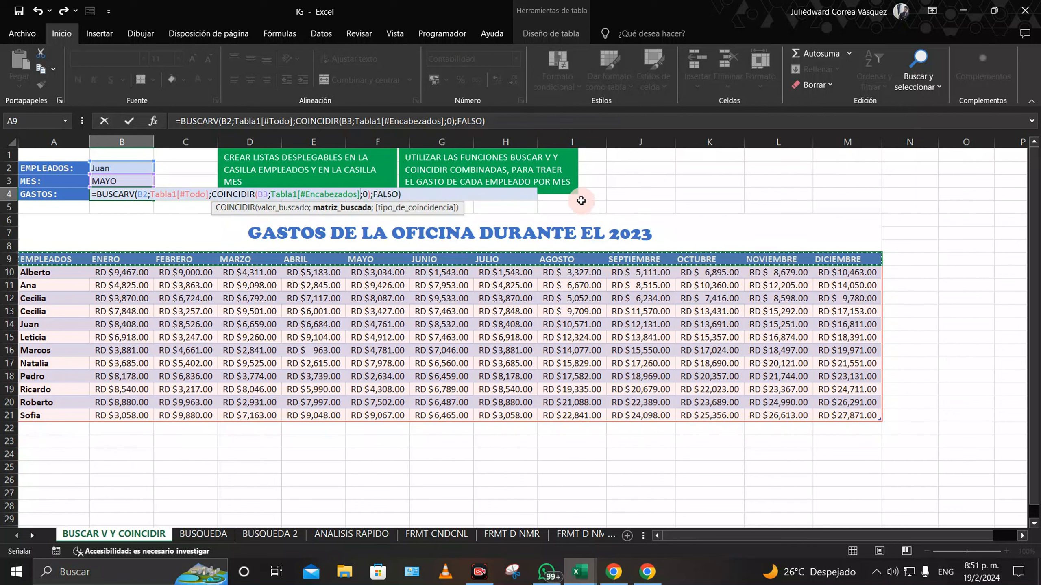
key(Return)
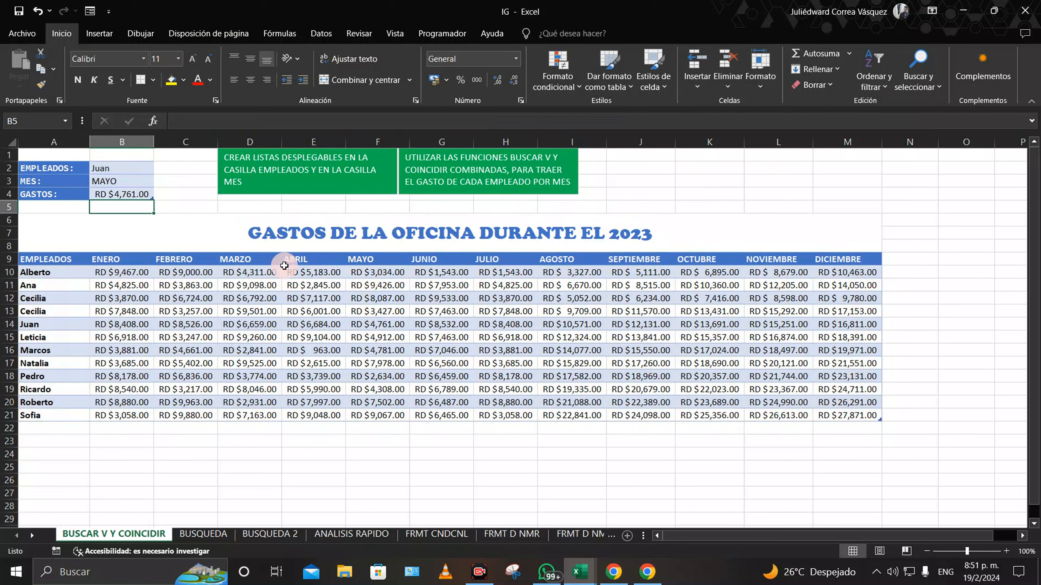
Step: Change the B2 employee to the last name in the dropdown list
click(383, 327)
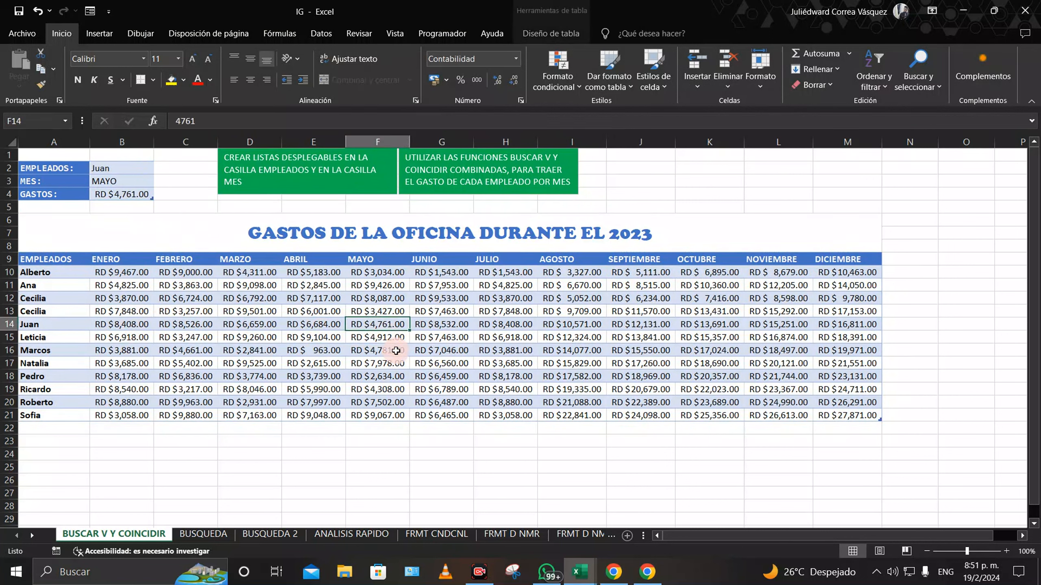
click(129, 169)
click(160, 168)
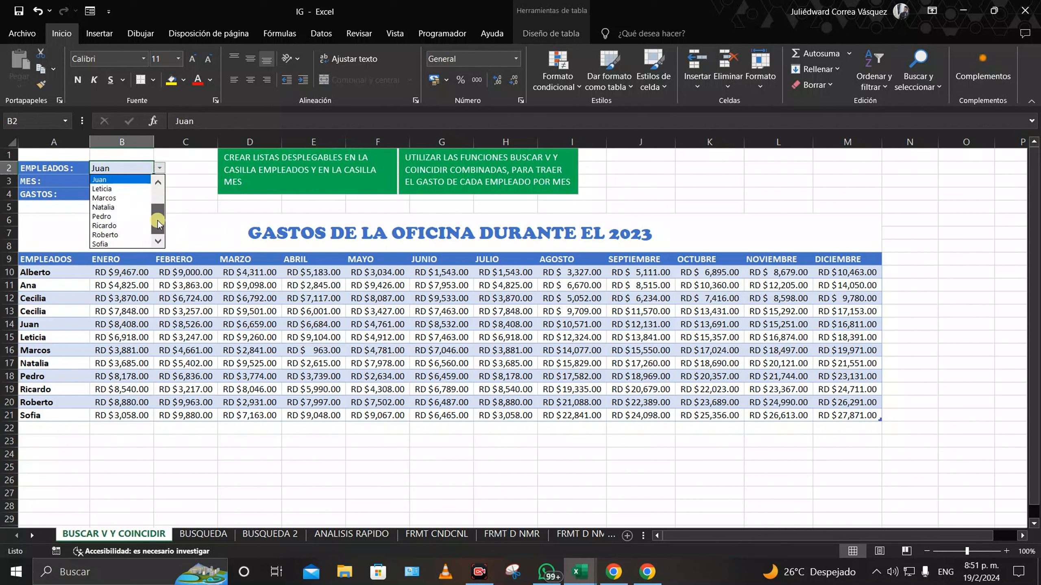
click(111, 244)
Step: Set B3 to DICIEMBRE, autofit column B to show RD $27,871.00, then go to the BUSQUEDA sheet
click(143, 180)
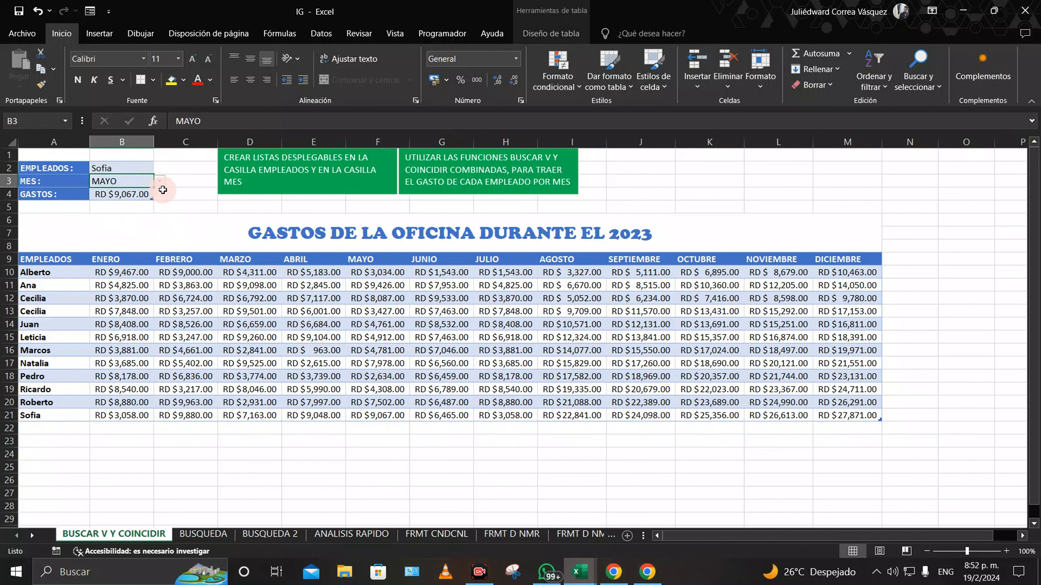
click(160, 185)
click(131, 257)
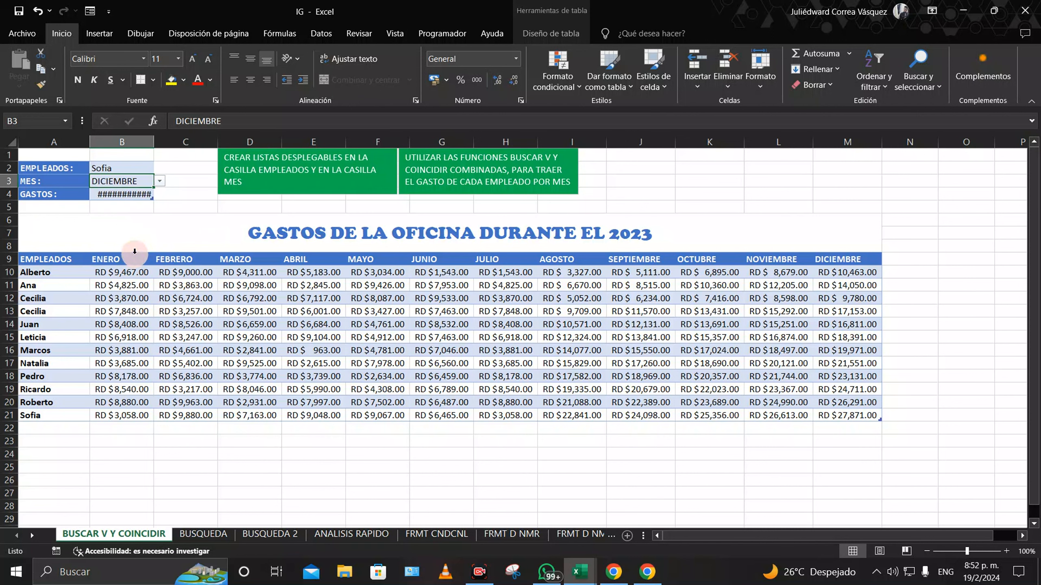
double_click(154, 141)
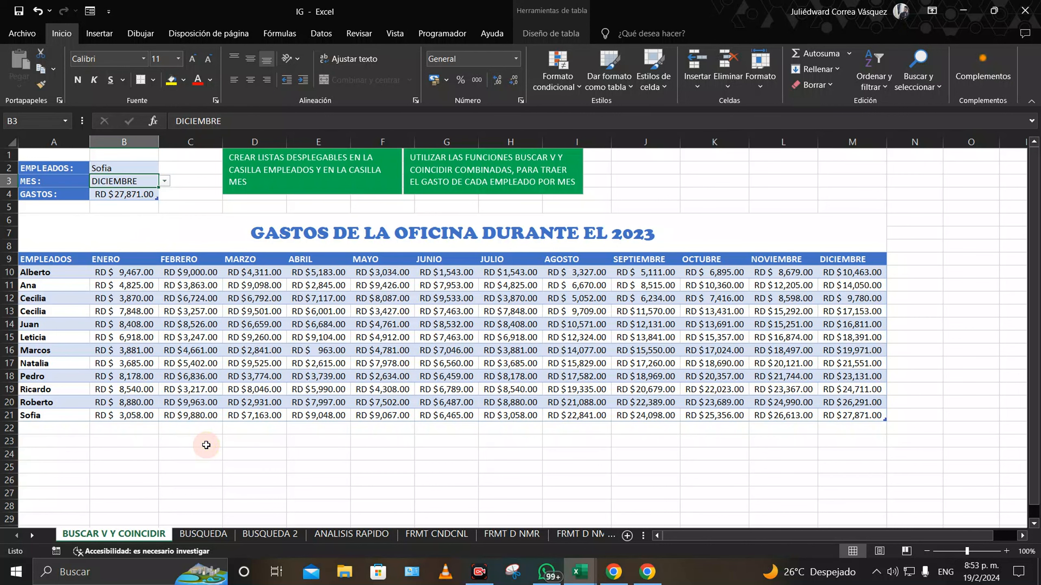
click(217, 533)
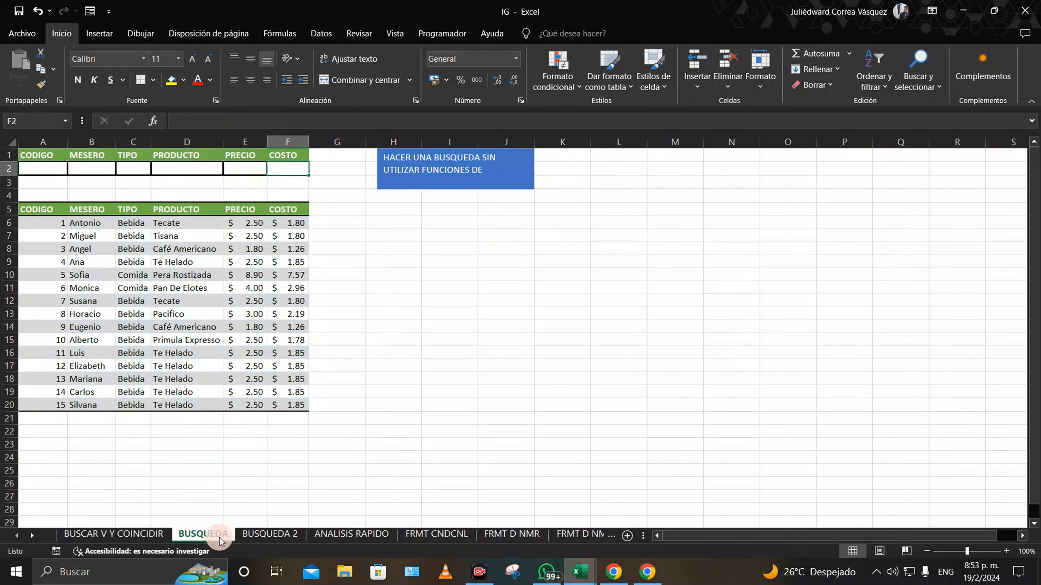
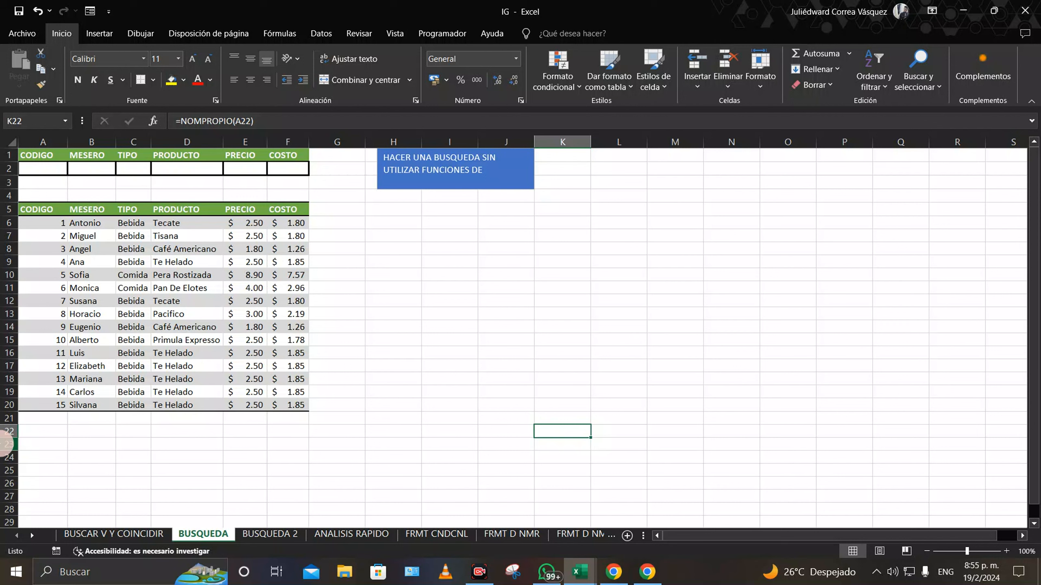
Step: Add list data validation to A2 with source =$A$6:$A$20
click(38, 167)
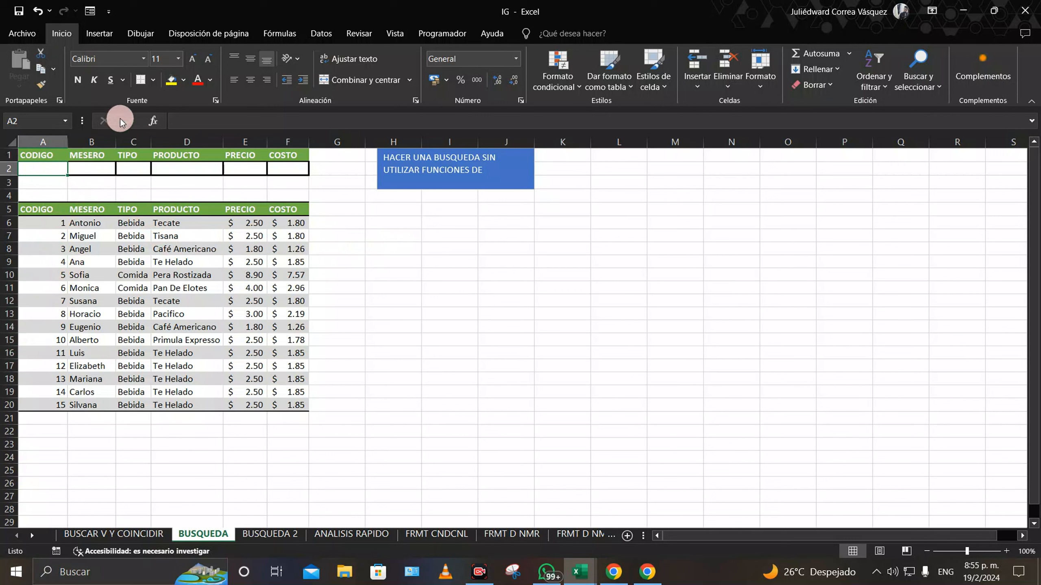
click(322, 35)
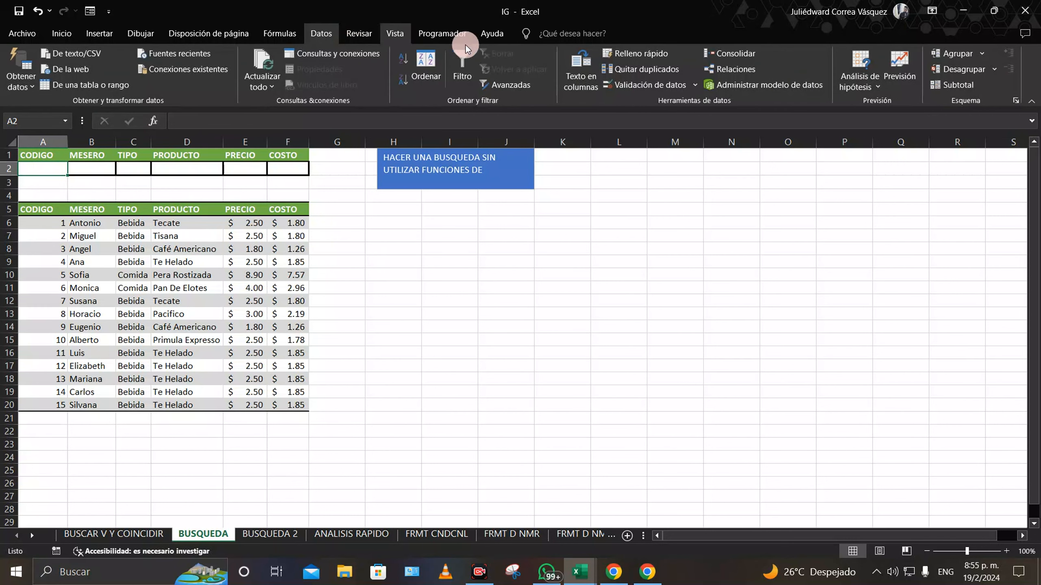
click(674, 86)
click(668, 101)
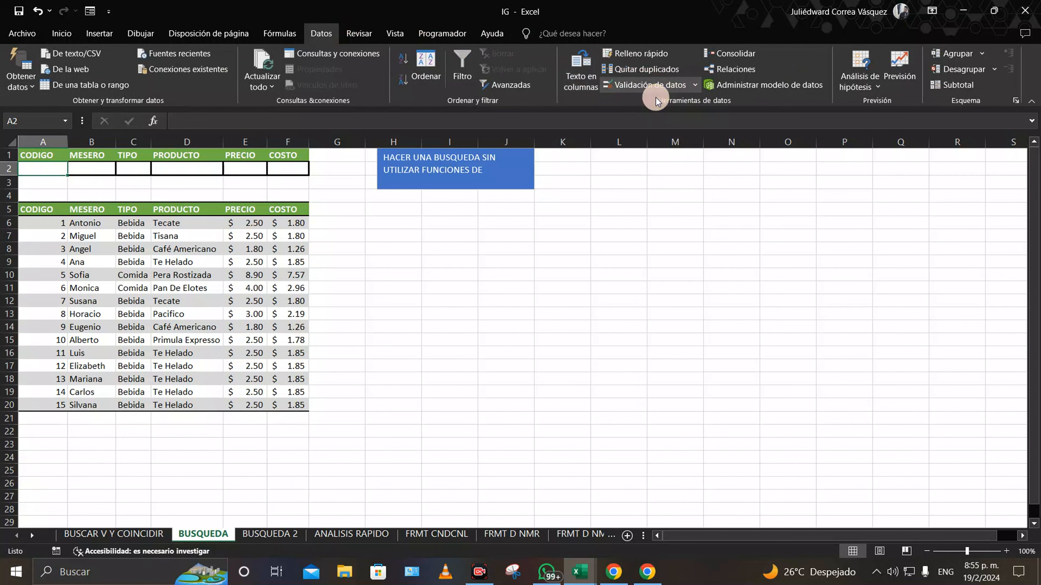
click(307, 397)
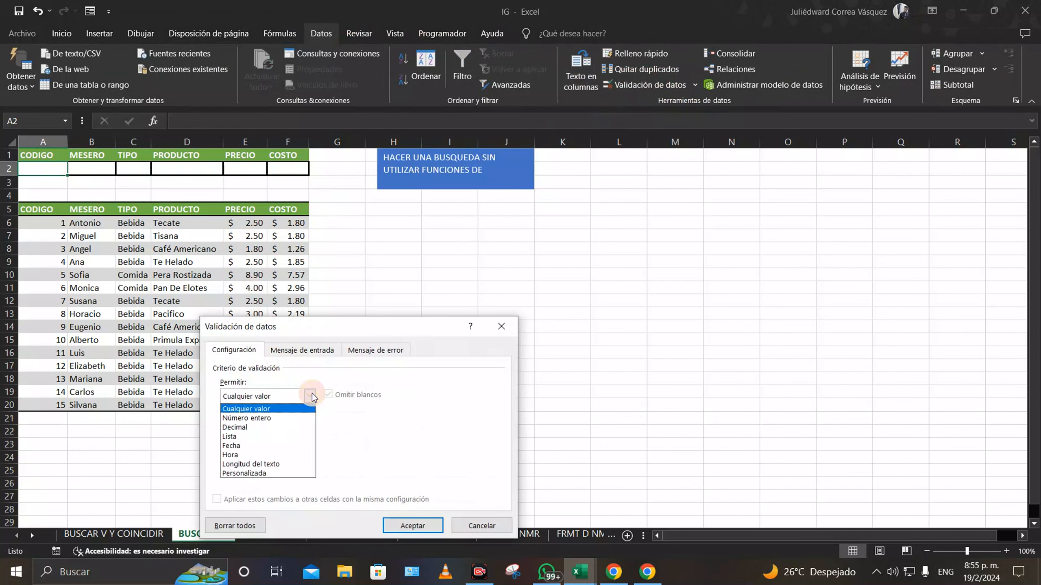
click(248, 437)
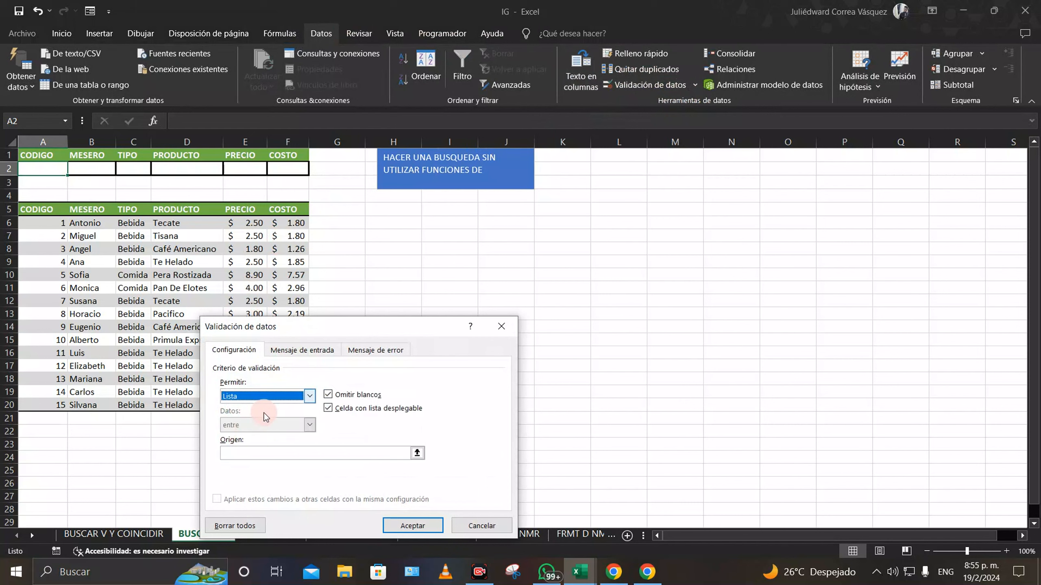
click(417, 452)
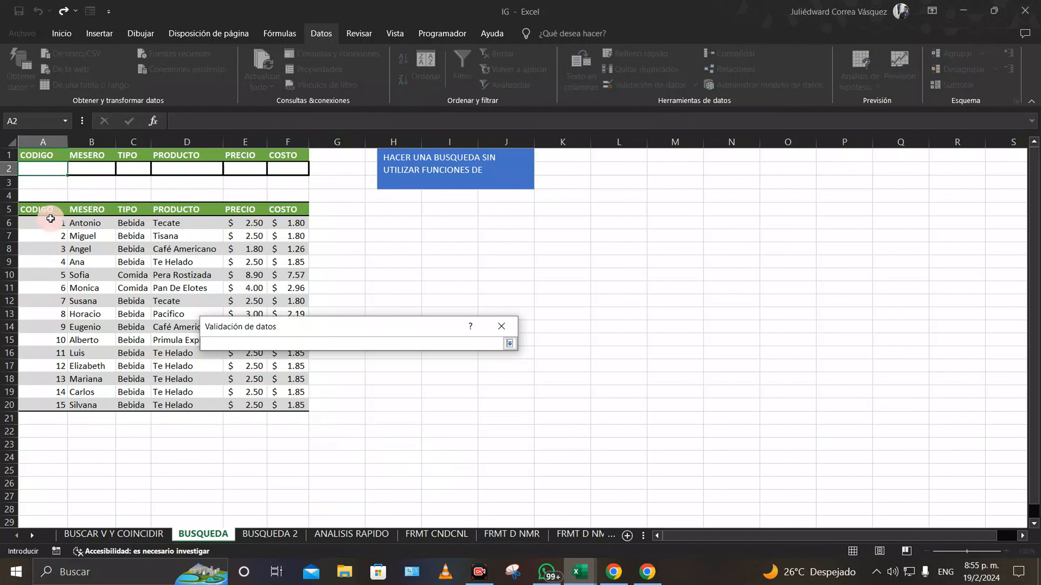
drag(45, 221, 55, 403)
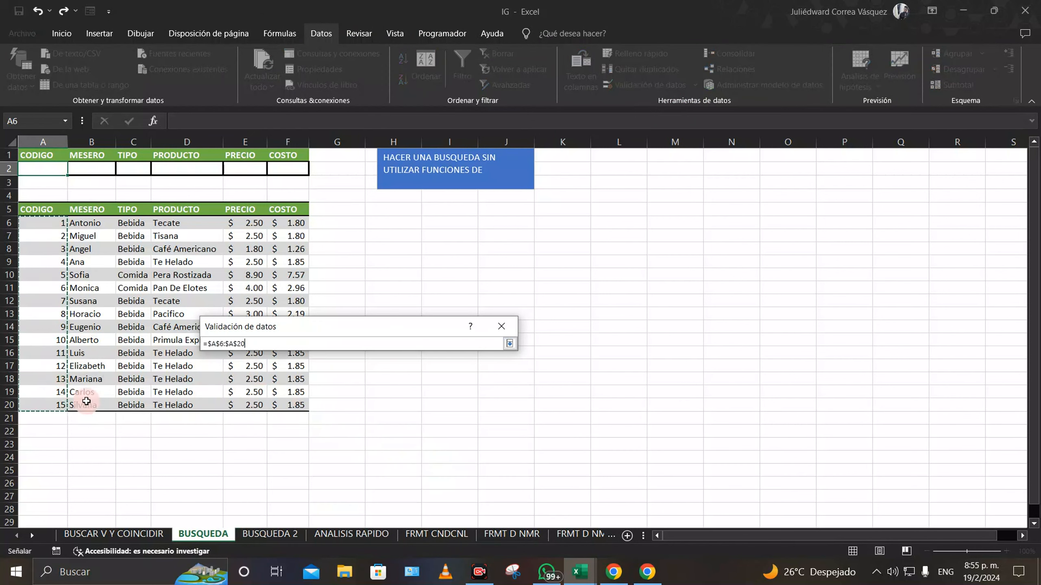
click(512, 345)
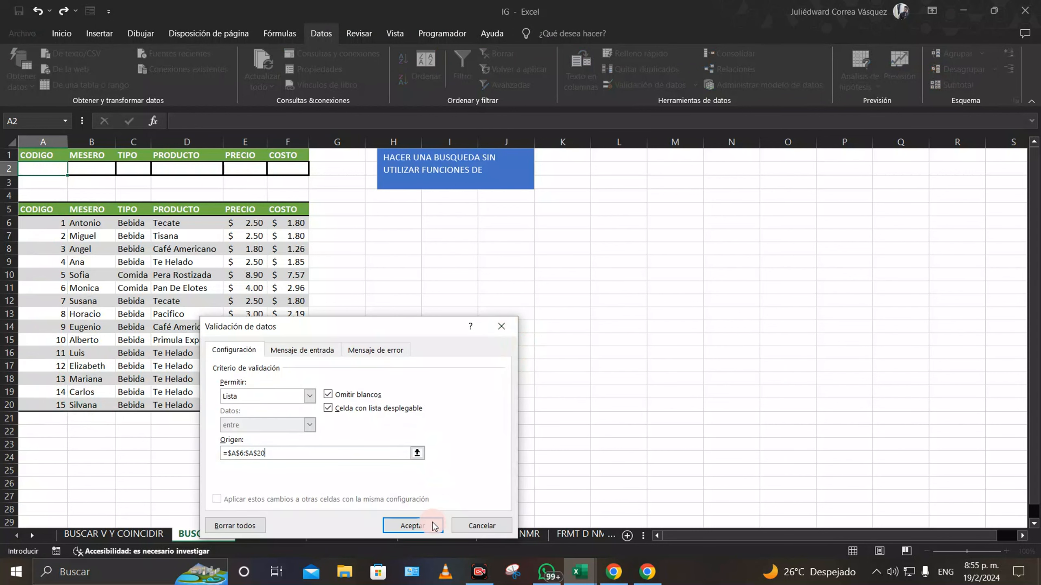
click(400, 525)
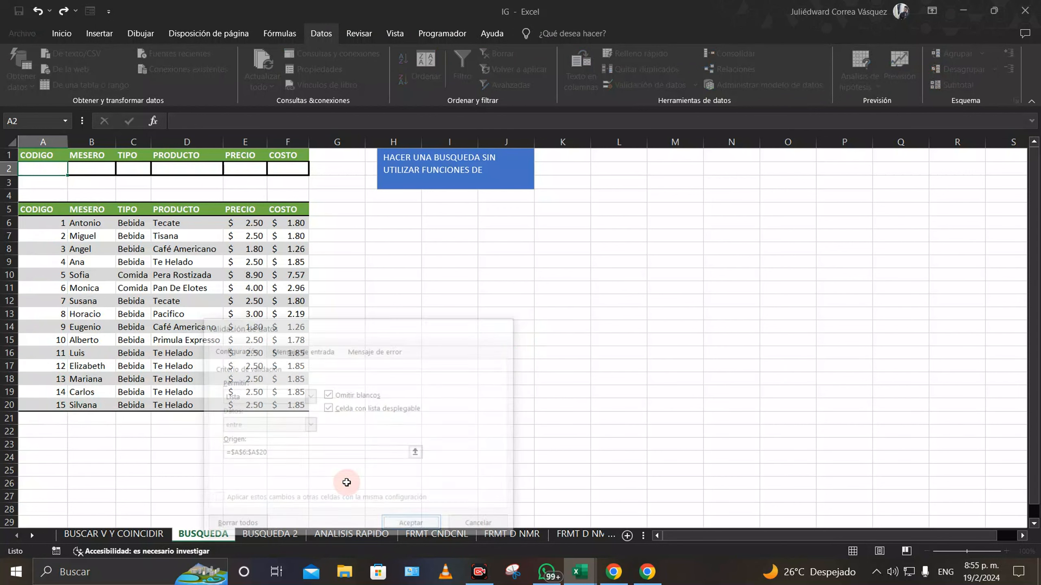
Step: Check that A2's new dropdown lists codes 1–15, then select B2
click(72, 169)
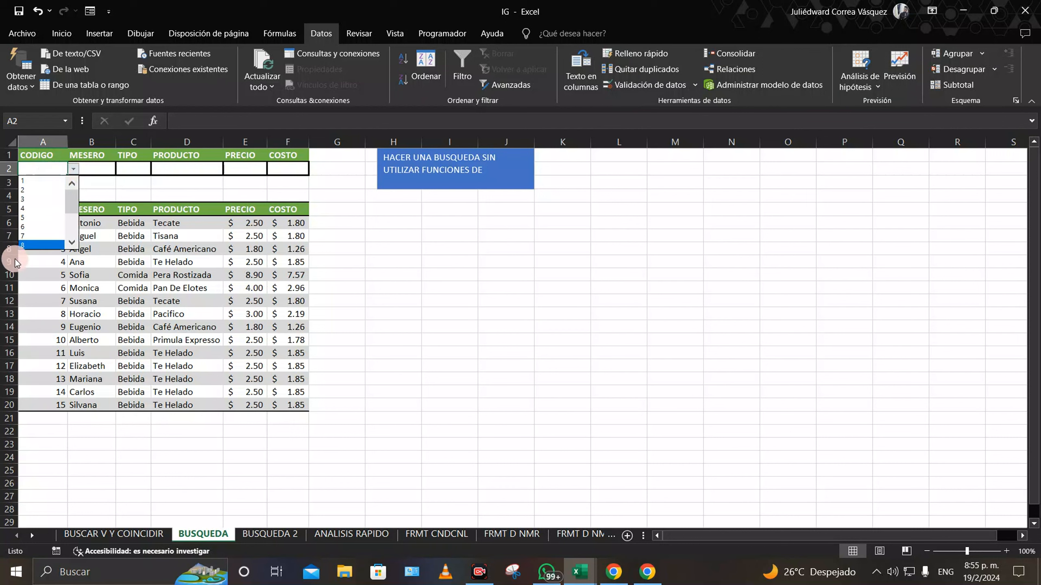
scroll(61, 214, down, 3)
click(348, 283)
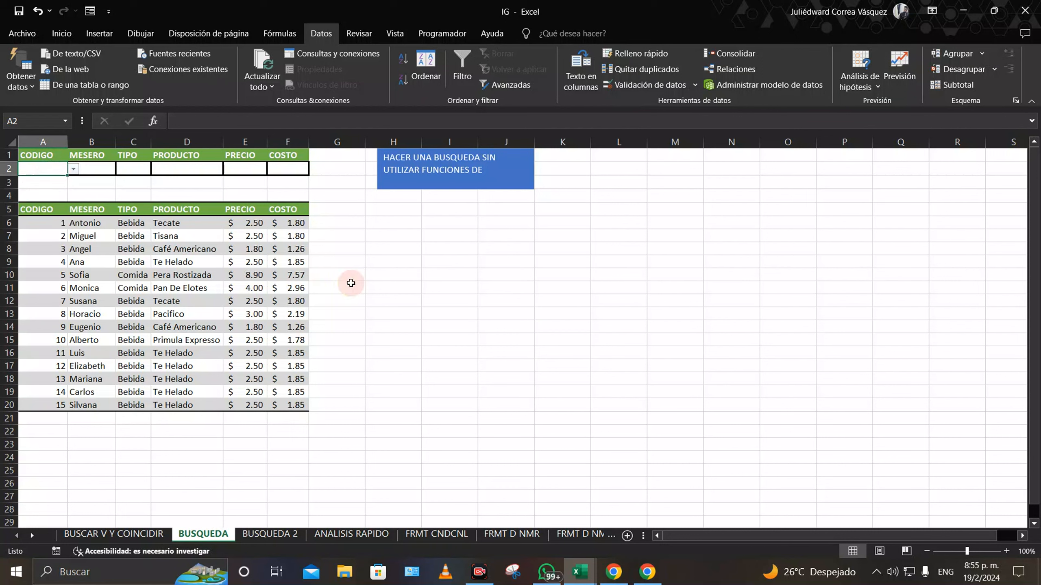
click(92, 172)
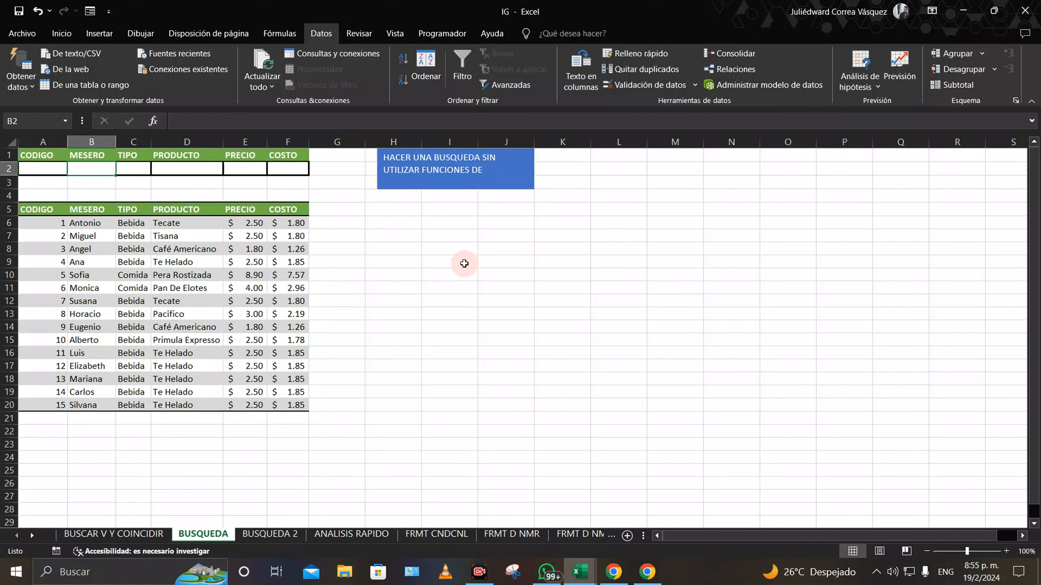
Step: Enter =BDEXTRAER($A$5:$F$20;B5;$A$1:$A$2) in B2, which shows #NUM! while A2 is empty
text(BD)
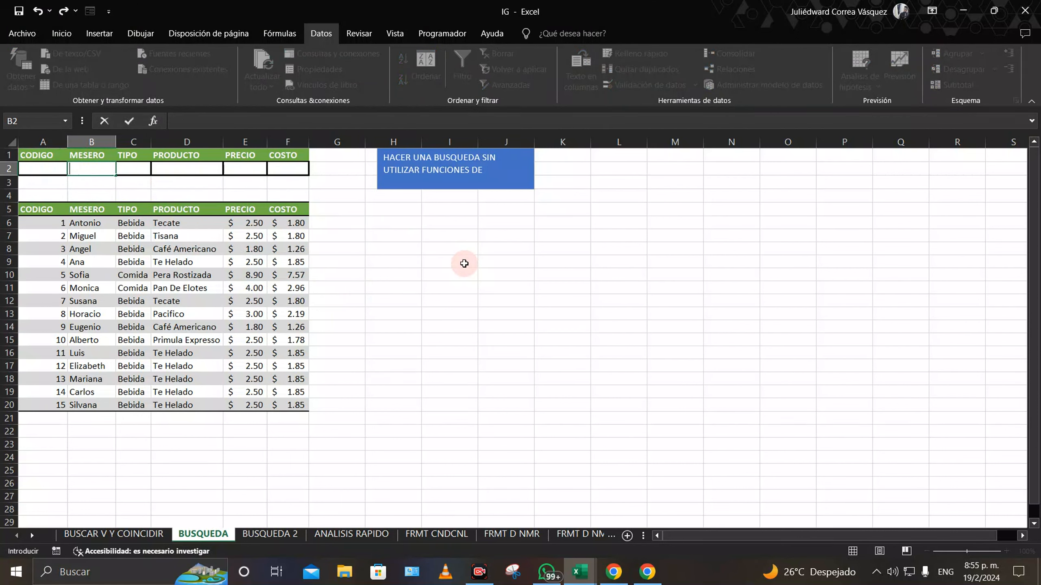
text(=BD)
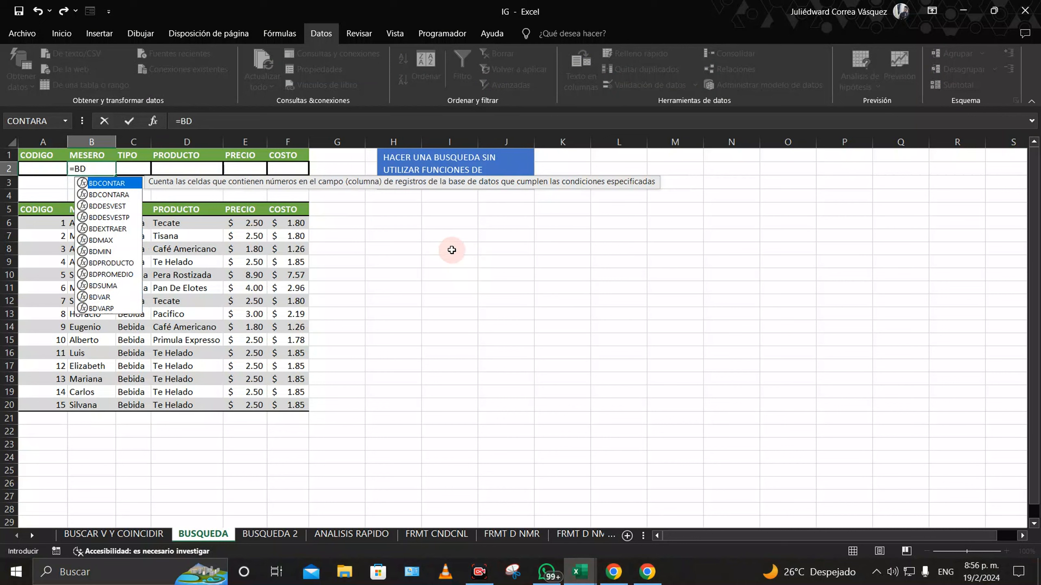
double_click(115, 228)
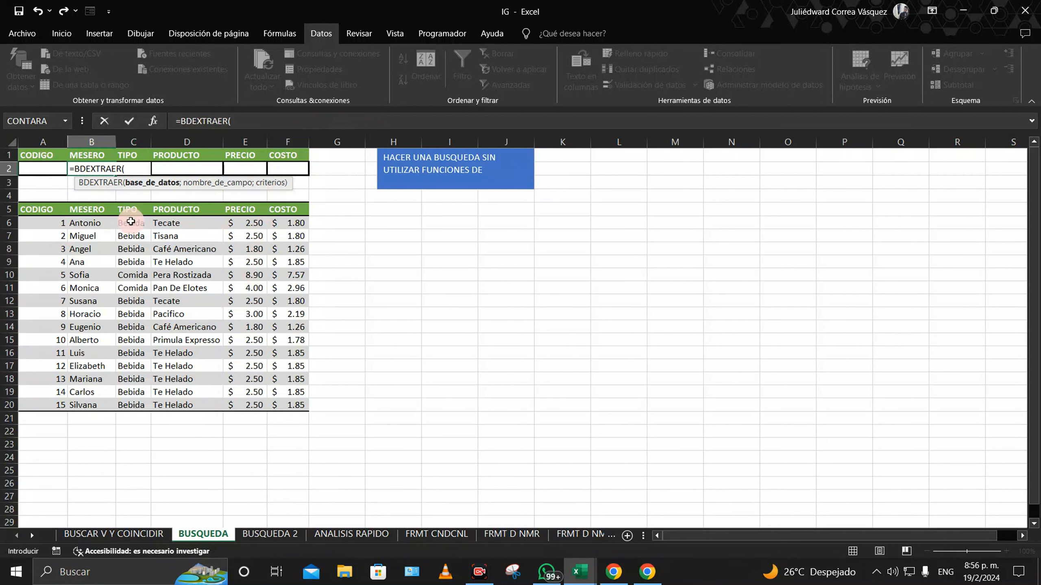
drag(41, 209, 289, 403)
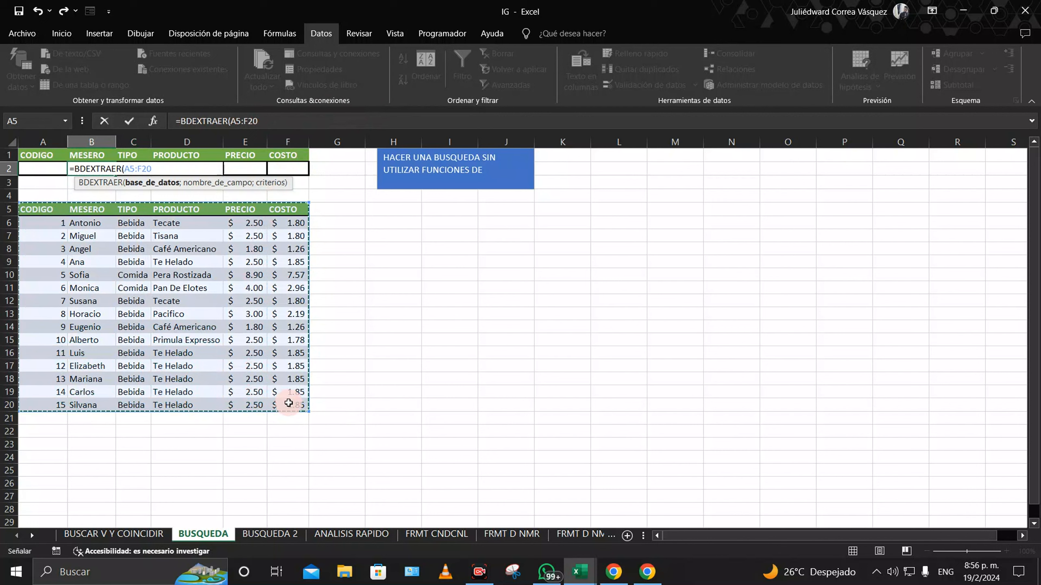
key(F4)
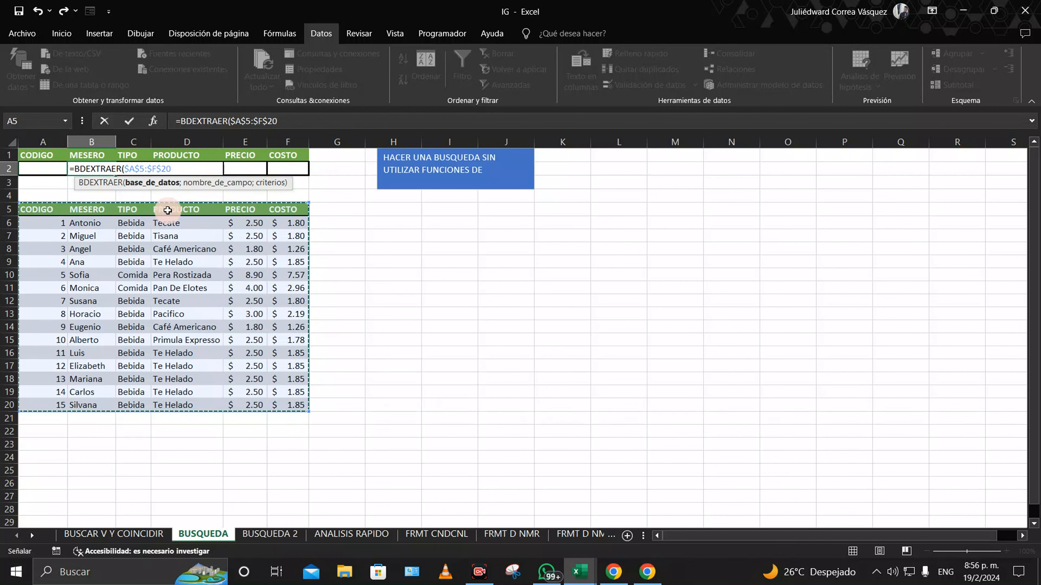
text(;)
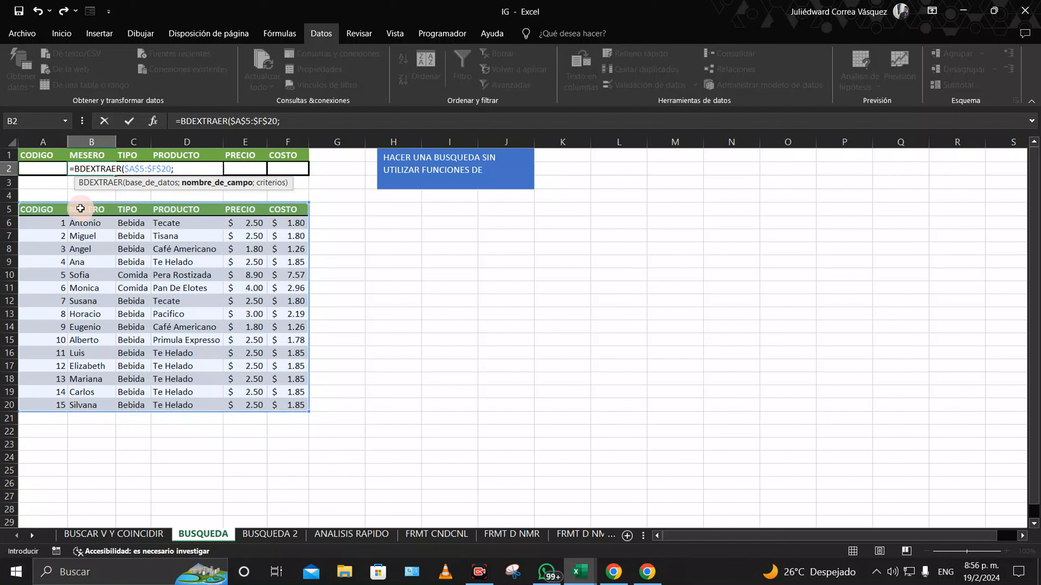
click(102, 208)
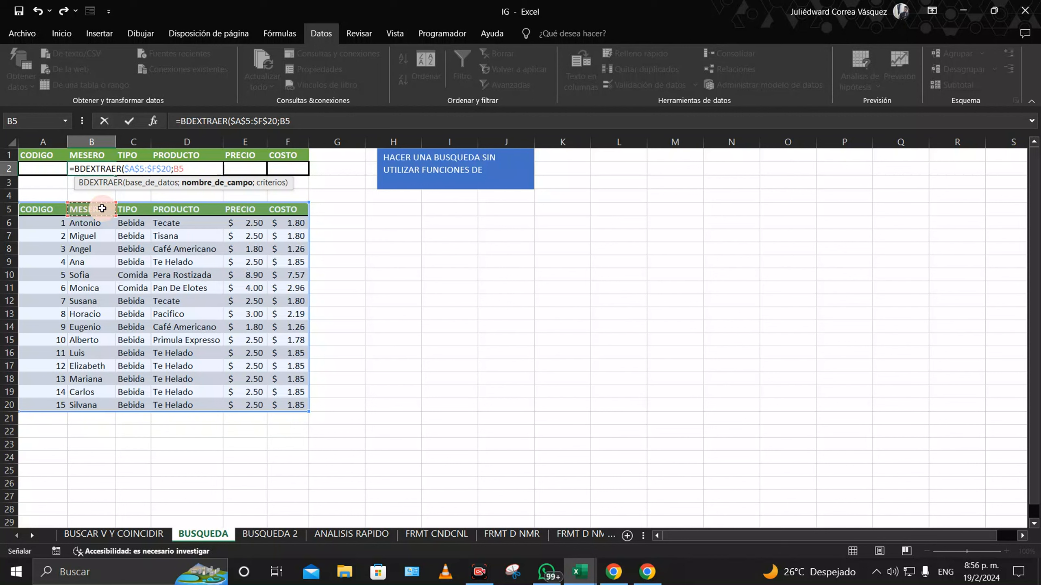
text(;)
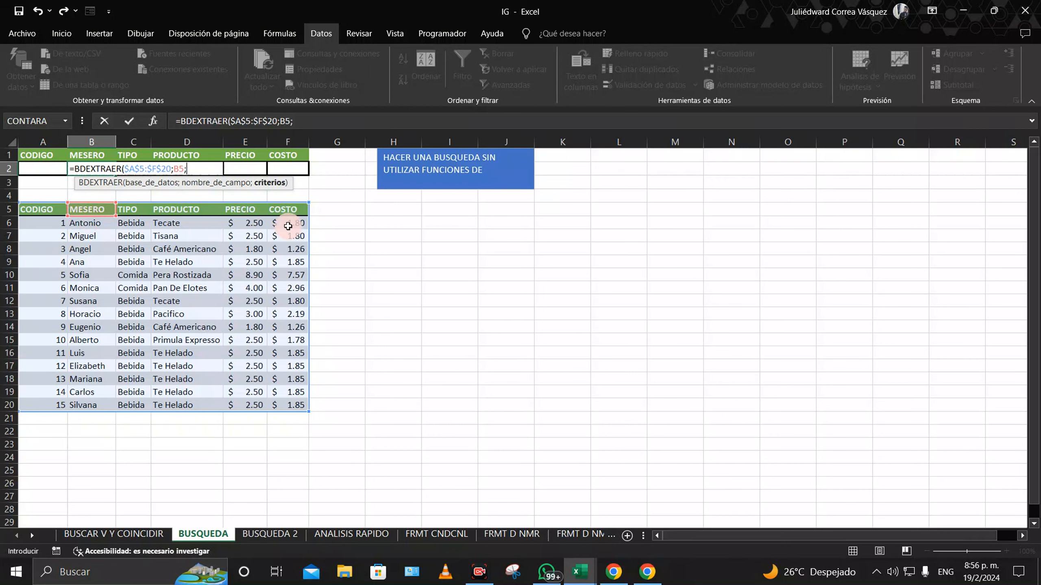
drag(46, 154, 51, 168)
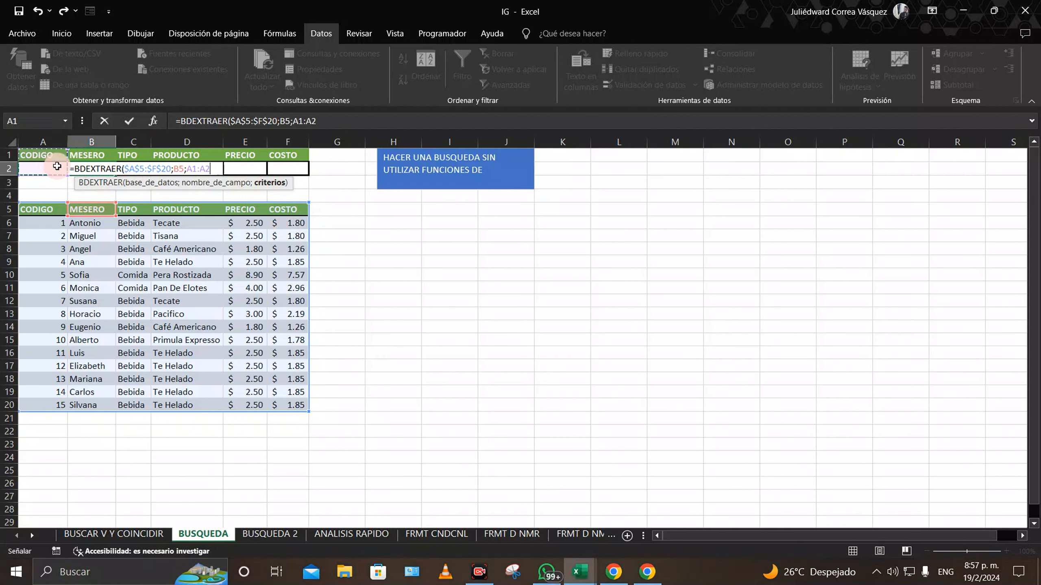
key(F4)
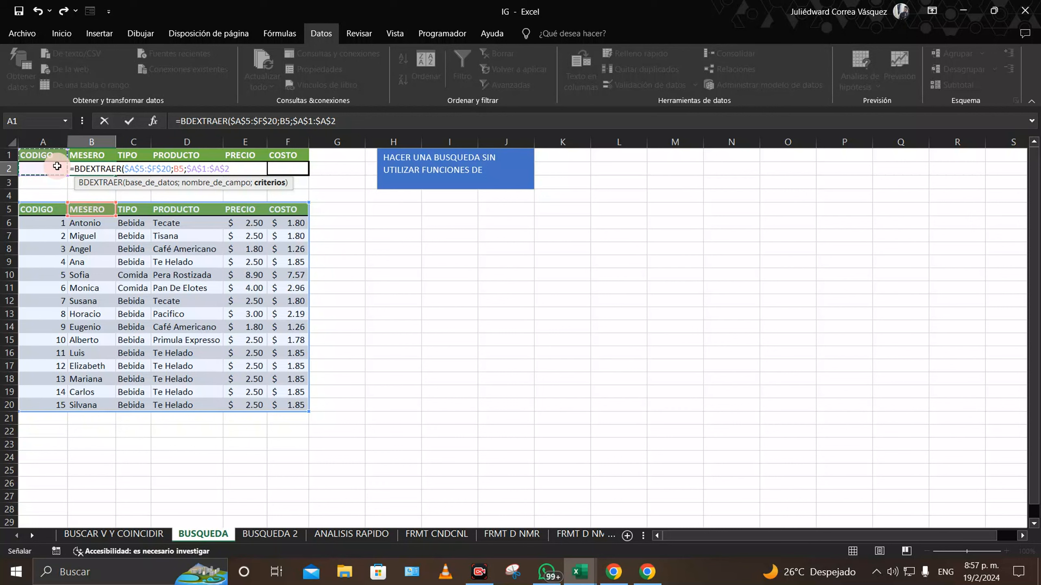
text())
key(Return)
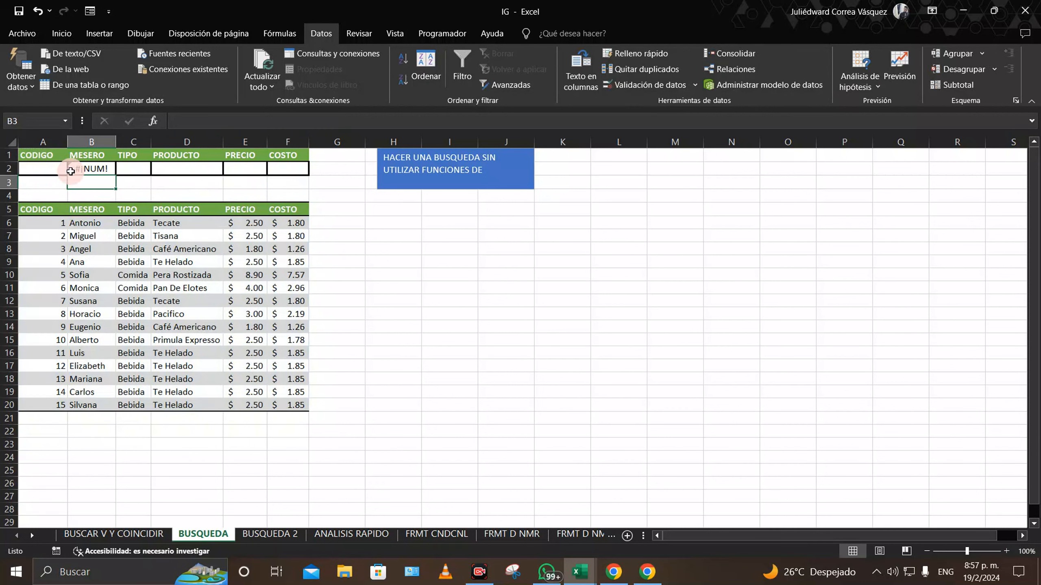
Step: Pick code 2 from A2's dropdown and check B2's lookup result
click(62, 169)
click(74, 168)
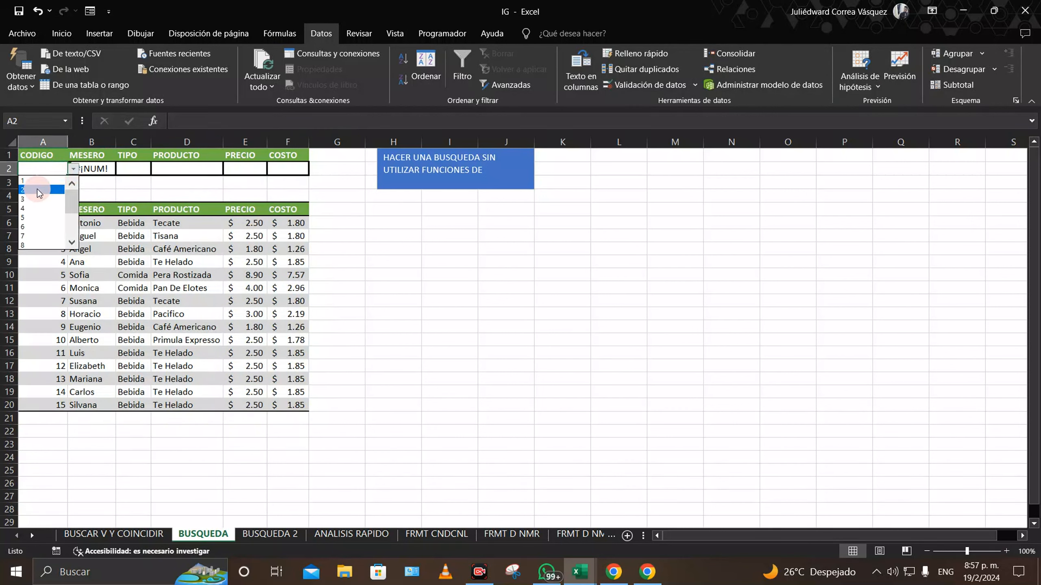
click(38, 188)
click(88, 178)
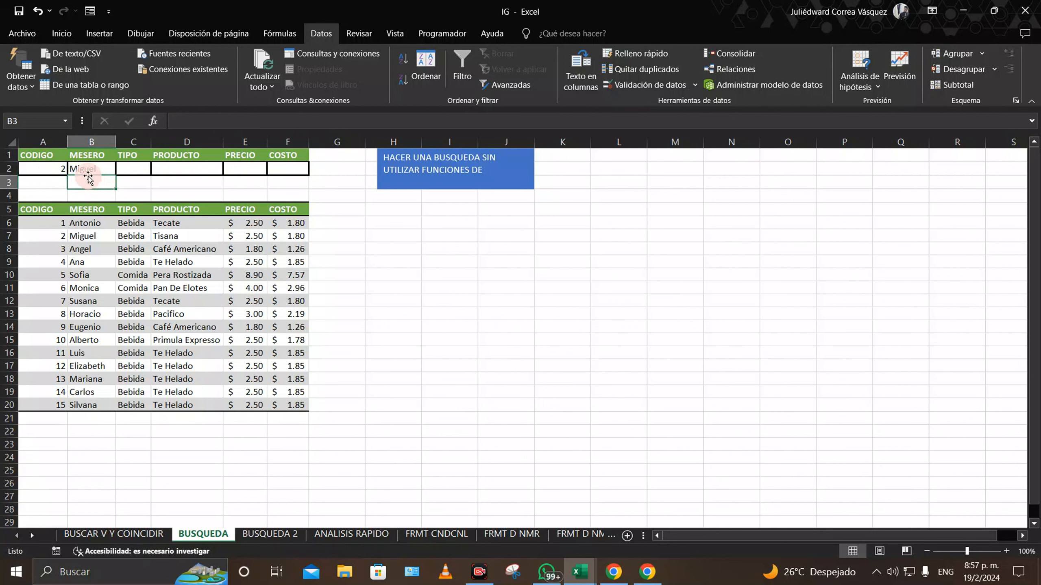
click(83, 167)
Step: Switch A2 to code 1 and fill B2's lookup across to F2 (Antonio, Bebida, Tecate, 2.5, 1.8)
click(55, 170)
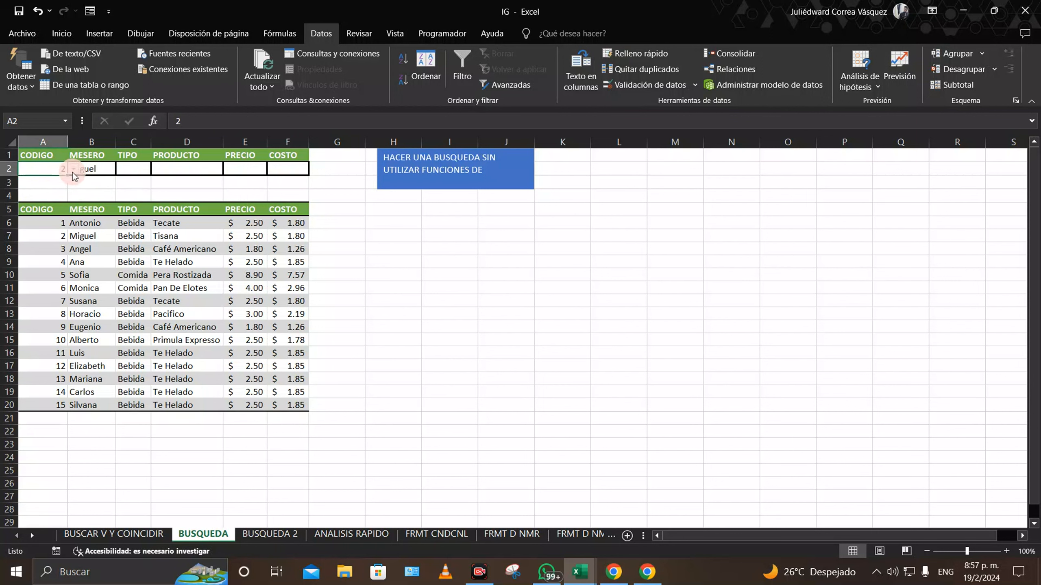
click(72, 169)
scroll(72, 205, down, 1)
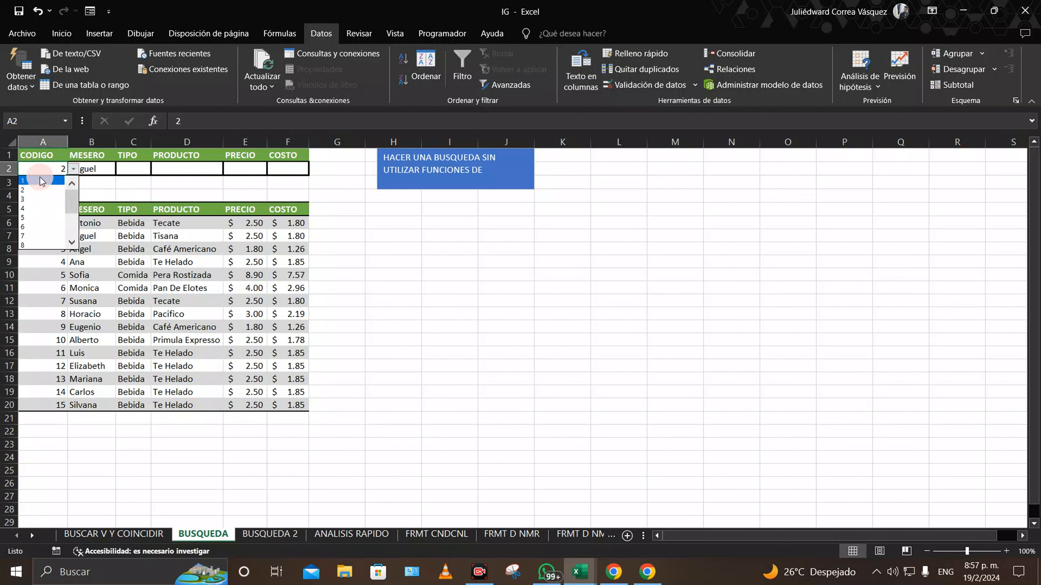
click(40, 180)
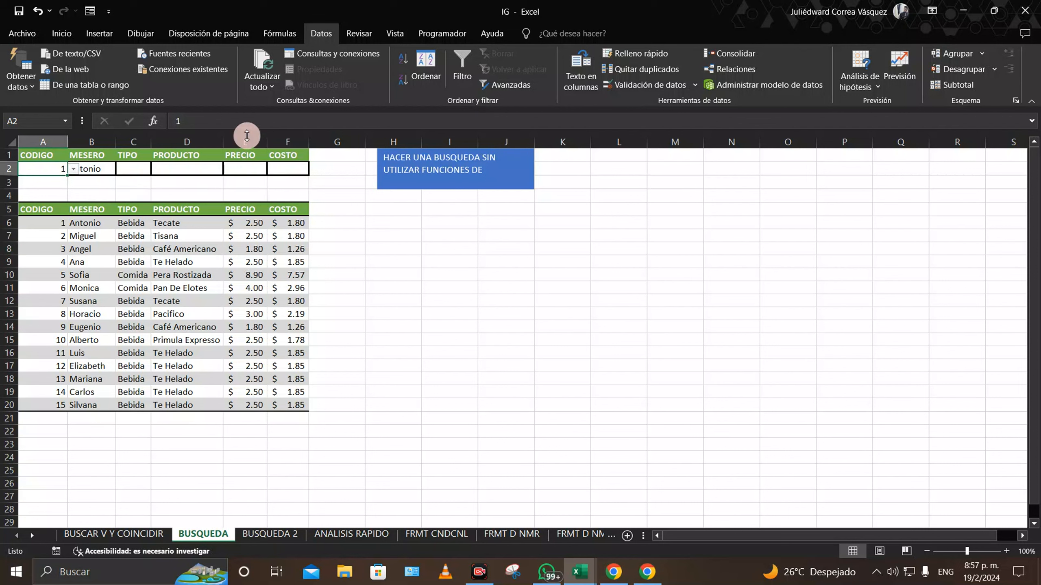
click(132, 274)
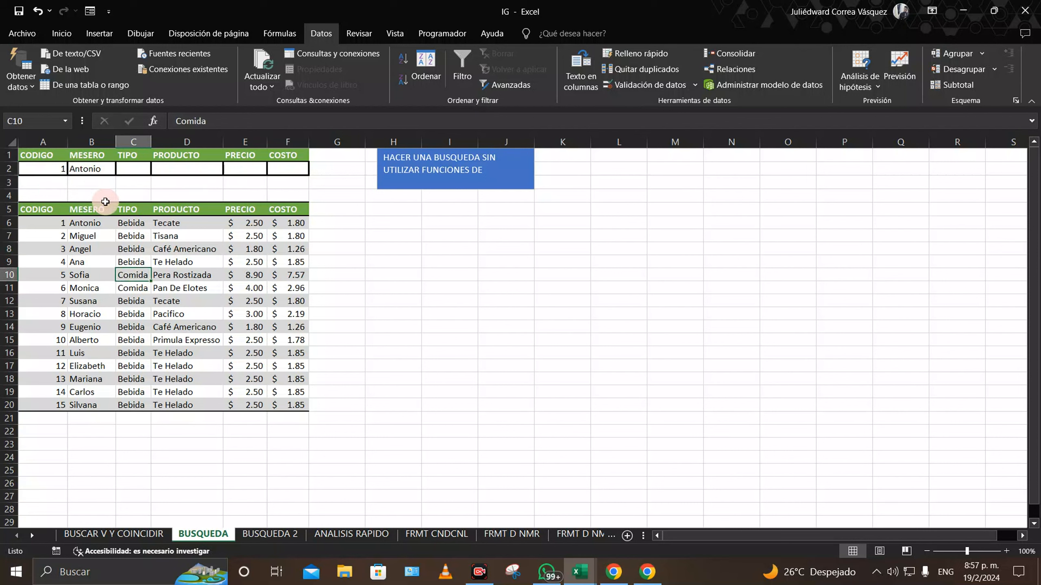
click(96, 170)
drag(116, 176, 301, 171)
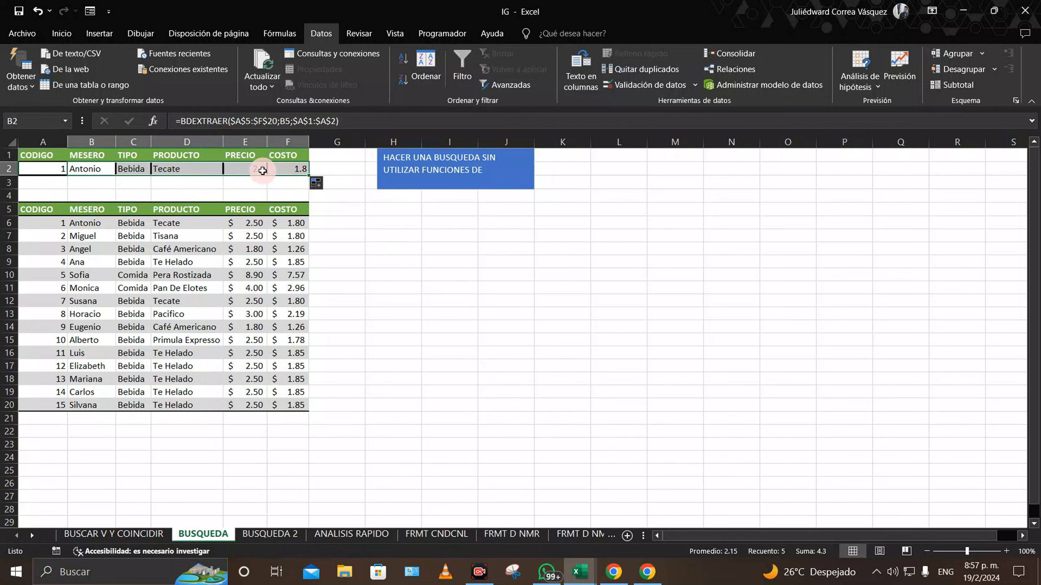
Step: Give E2 and F2 the Contabilidad (accounting) number format
click(61, 33)
click(517, 59)
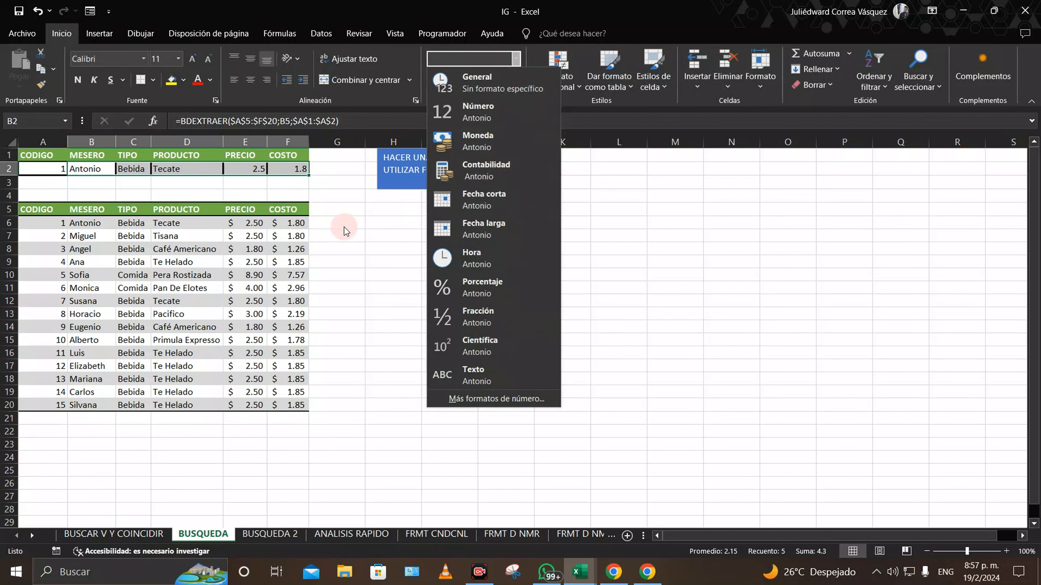
click(289, 207)
click(257, 169)
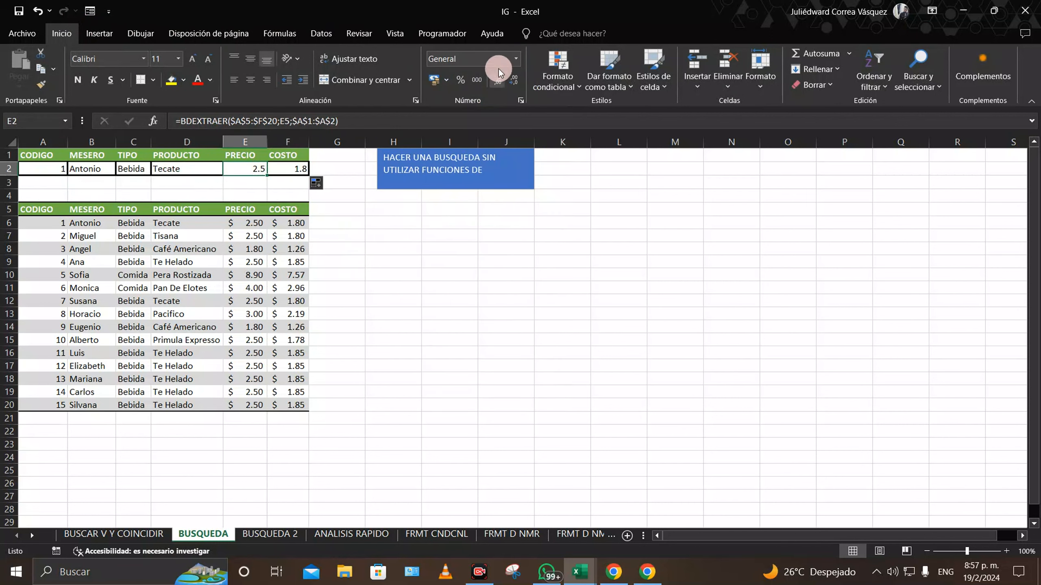
click(516, 58)
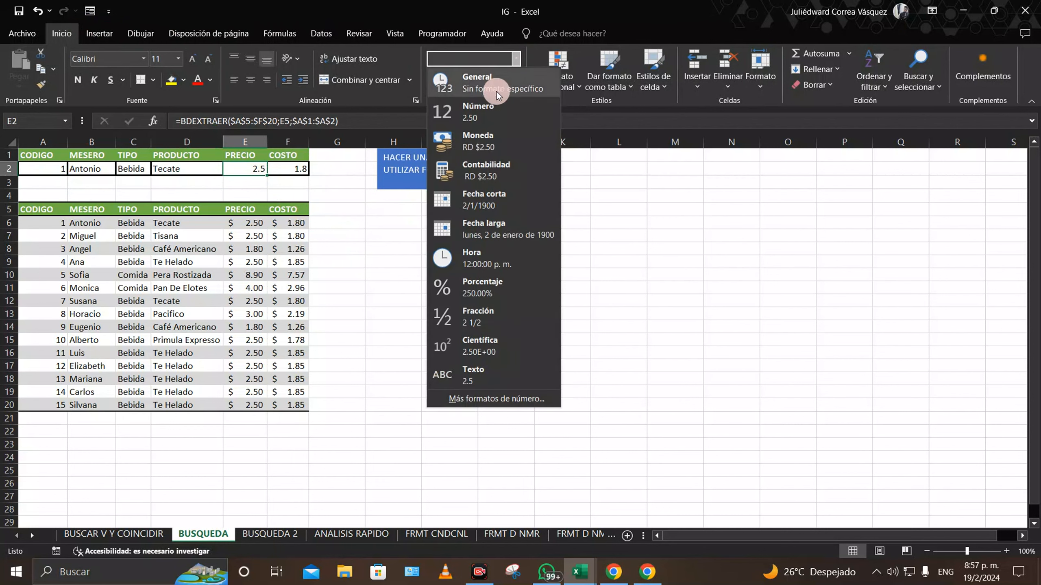
click(507, 173)
click(290, 169)
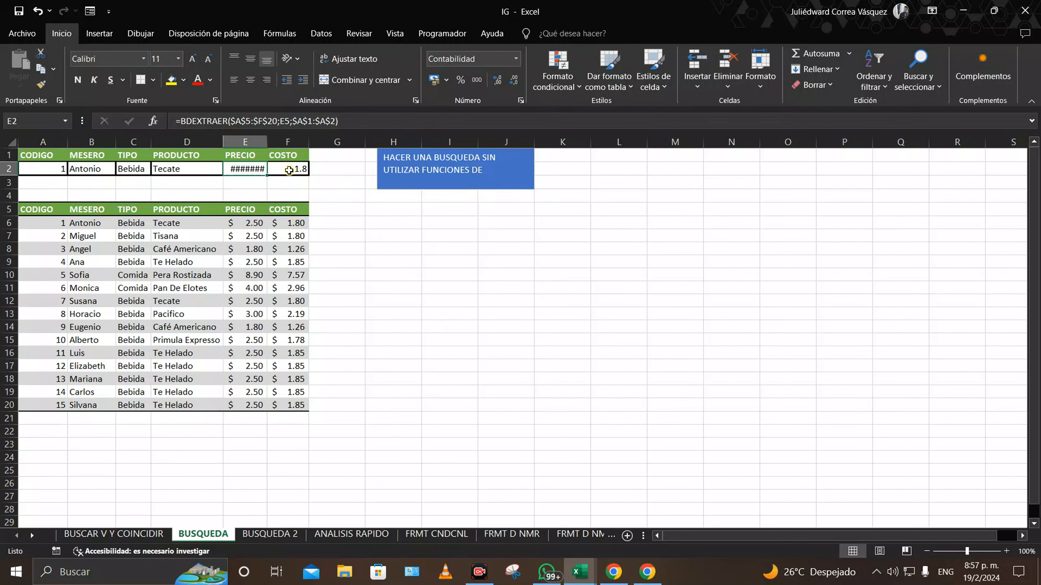
click(517, 58)
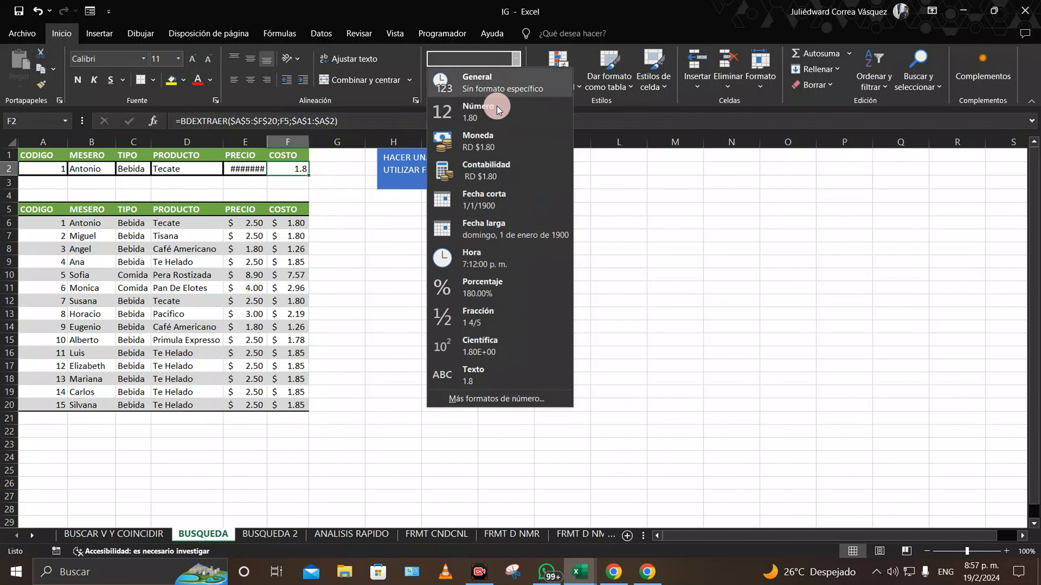
click(493, 171)
Step: Autofit columns E and F so RD $2.50 and RD $1.80 display
click(341, 257)
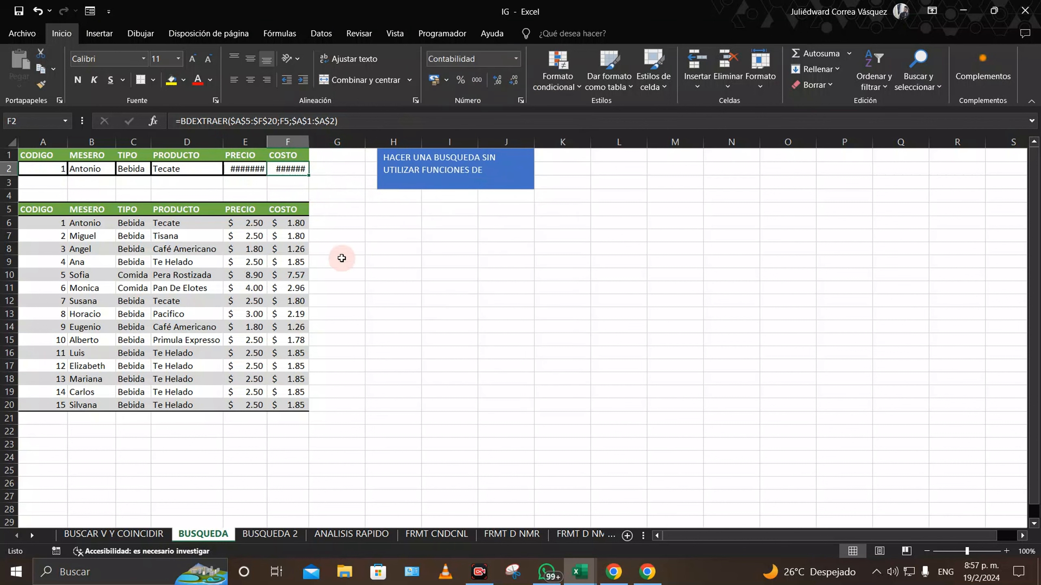
double_click(267, 142)
double_click(310, 143)
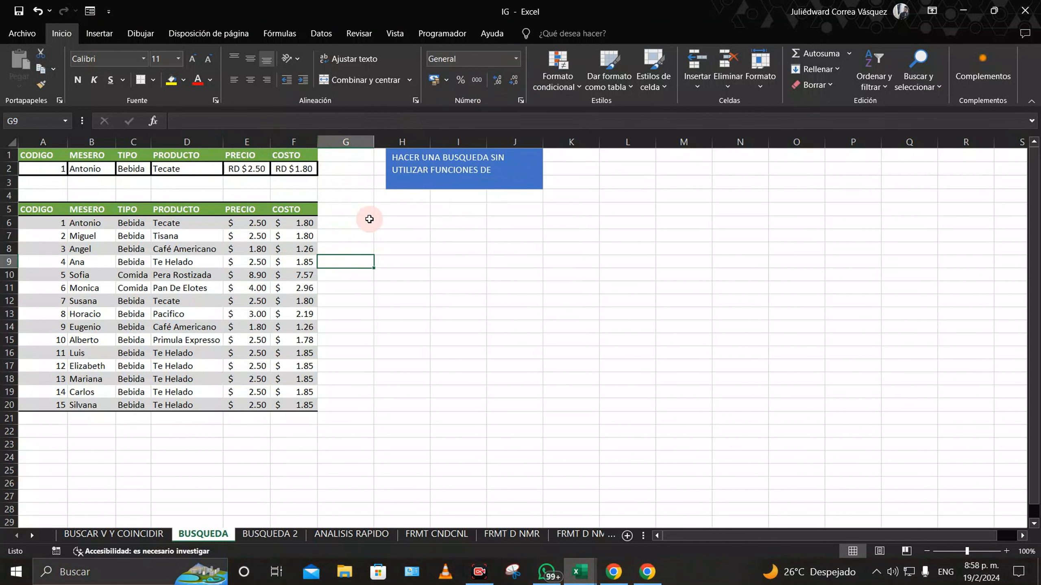
click(401, 236)
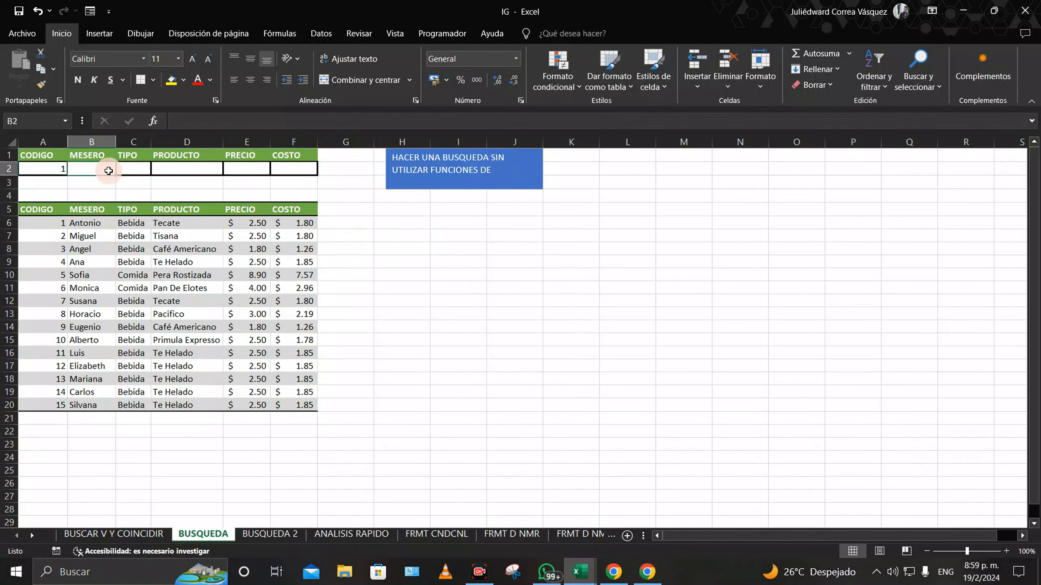
Step: Re-enter =BDEXTRAER($A$5:$F$20;B5;$A$1:$A$2) in B2
text(=BD)
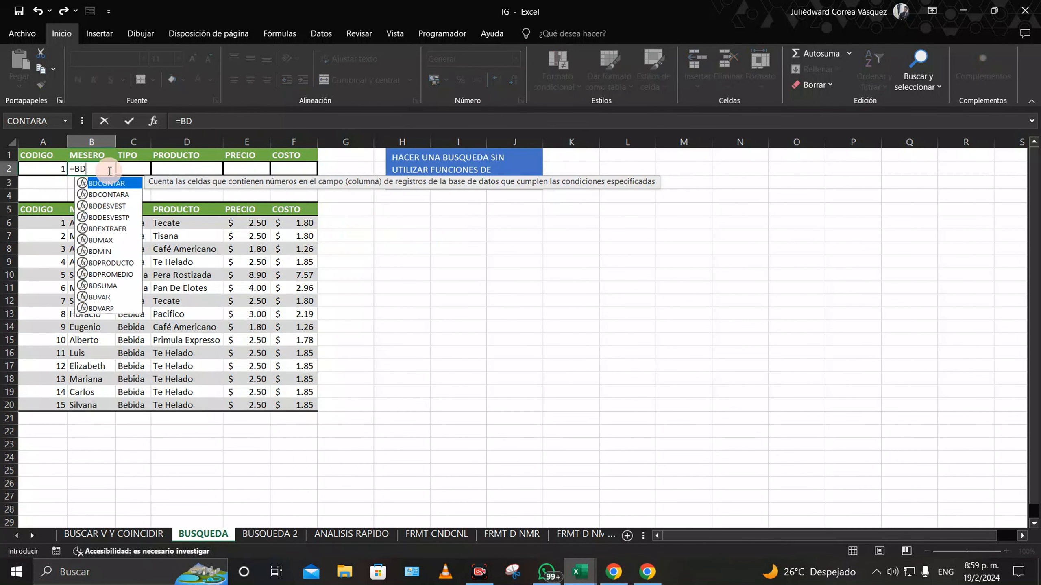
click(125, 229)
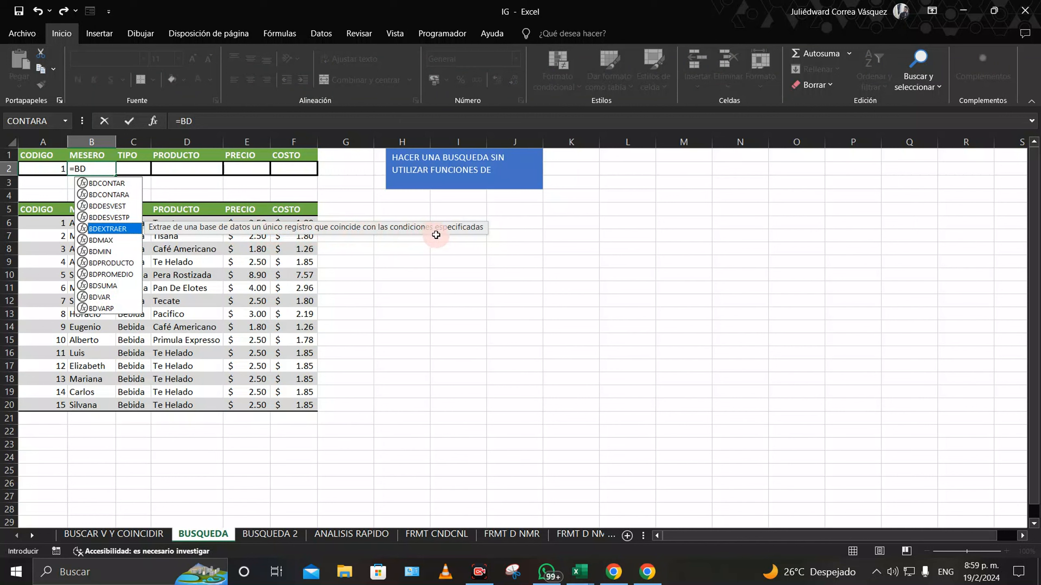
double_click(108, 229)
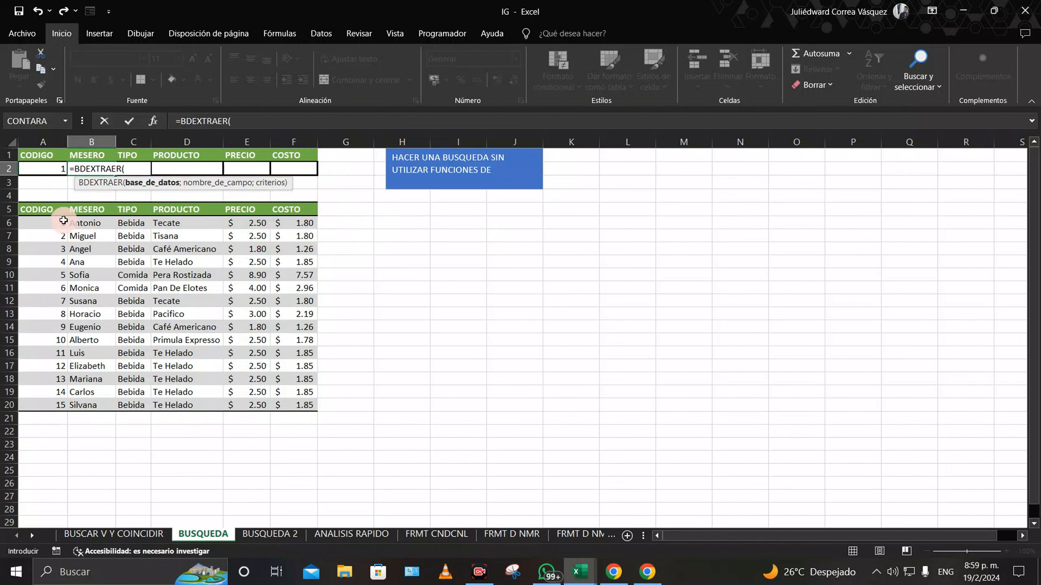
drag(35, 208, 285, 401)
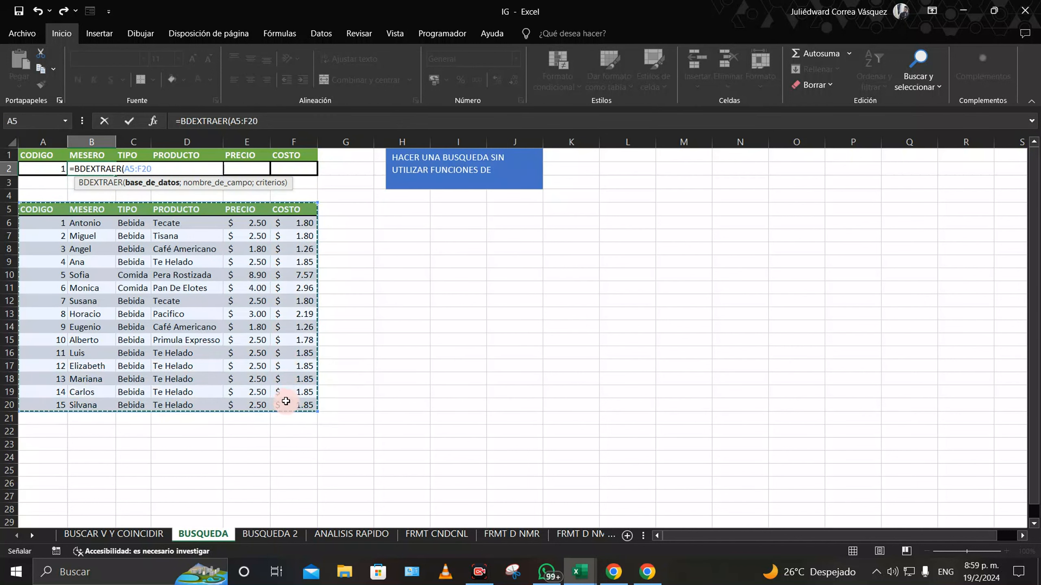
key(F4)
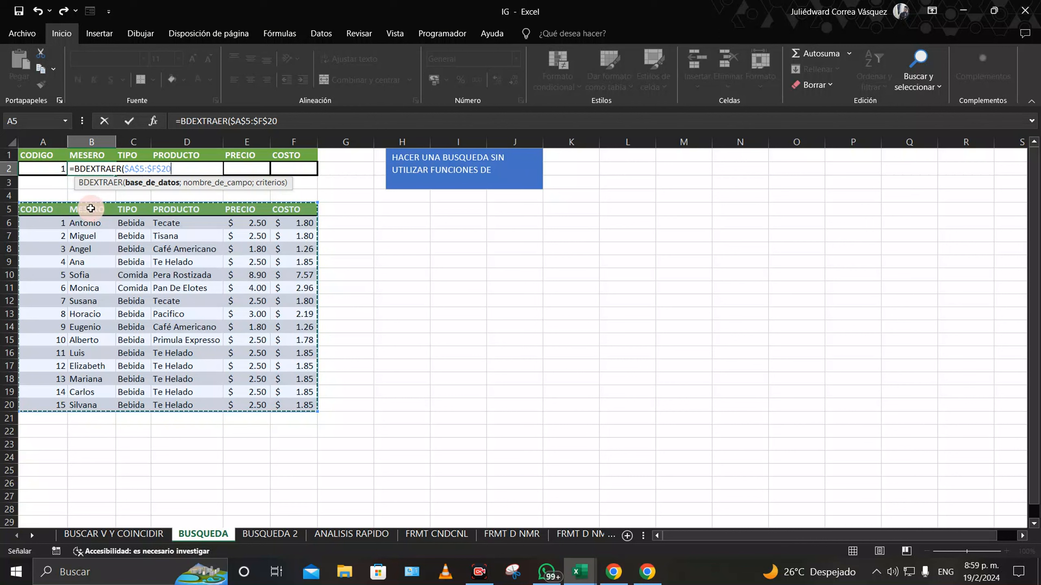
text(;)
click(87, 211)
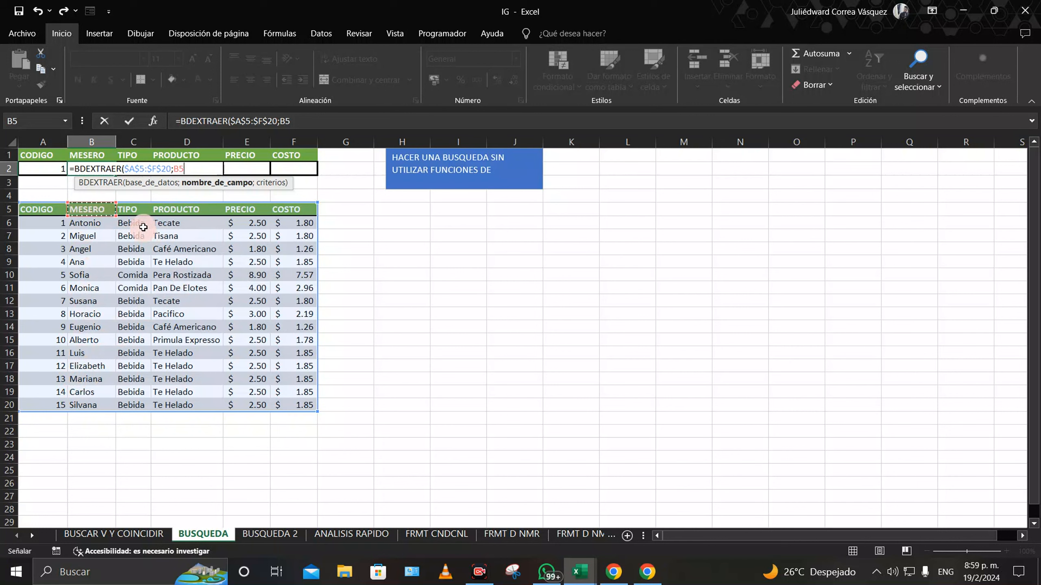
text(;)
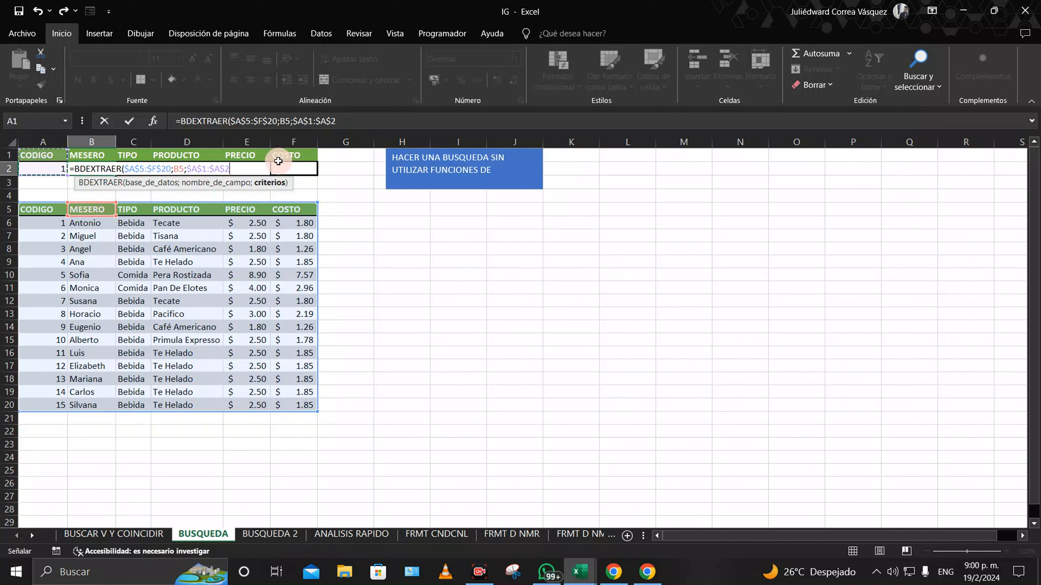
text())
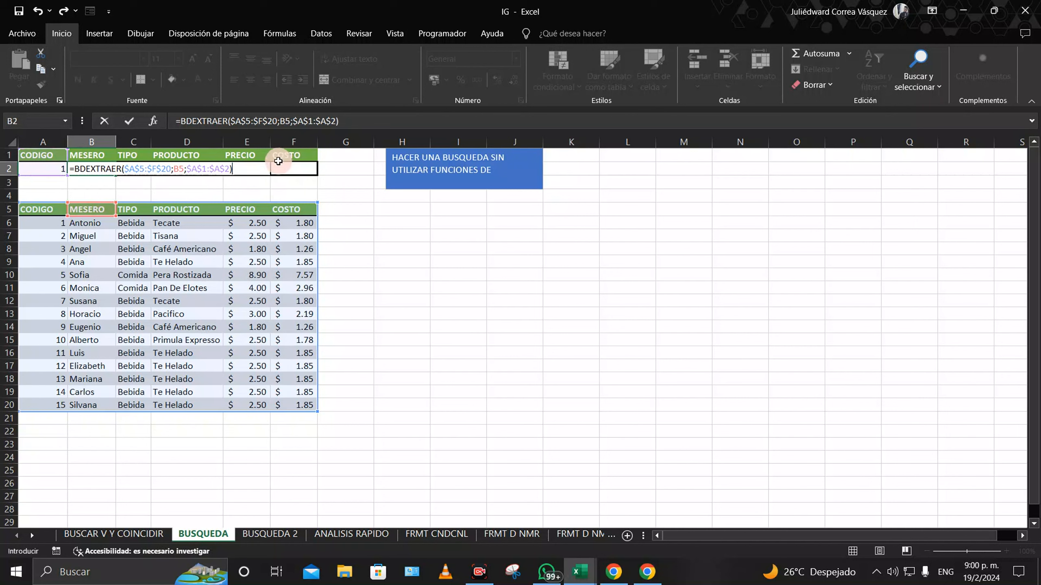
key(ctrl+Return)
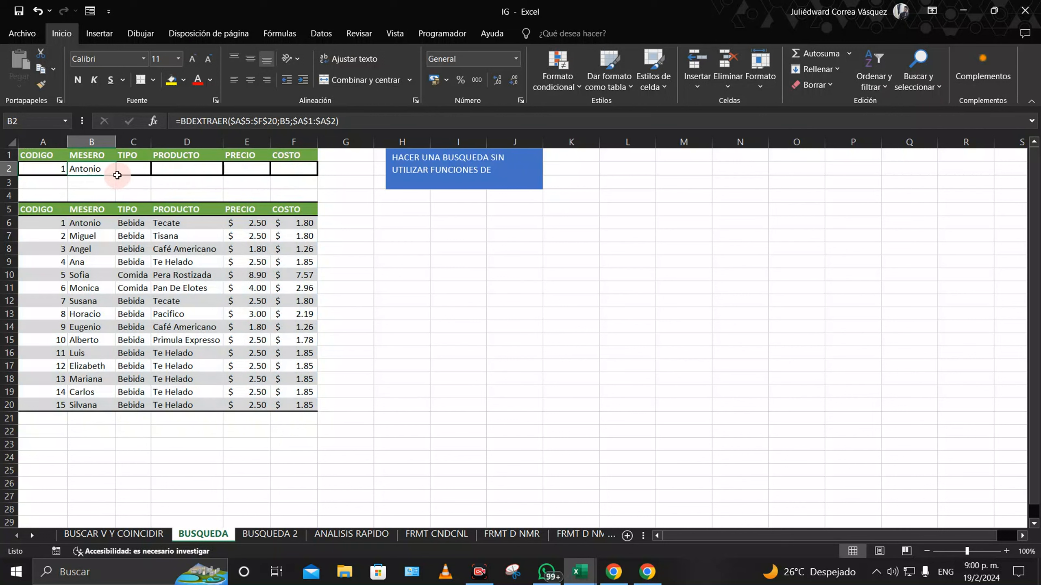
Step: Fill B2's lookup across to F2 and point C2 and D2 at the C5 and D5 fields
drag(116, 176, 298, 172)
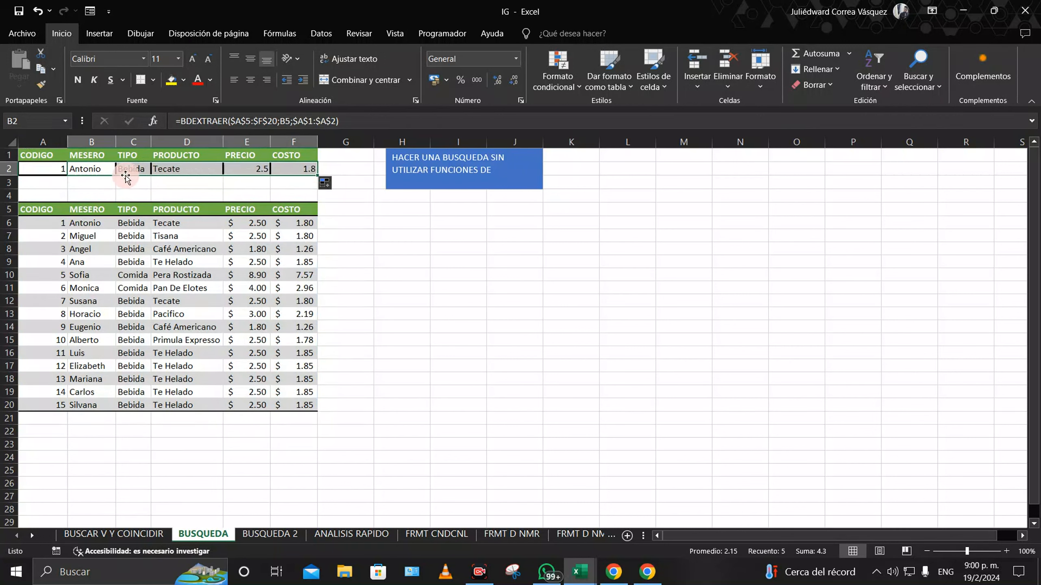
click(133, 209)
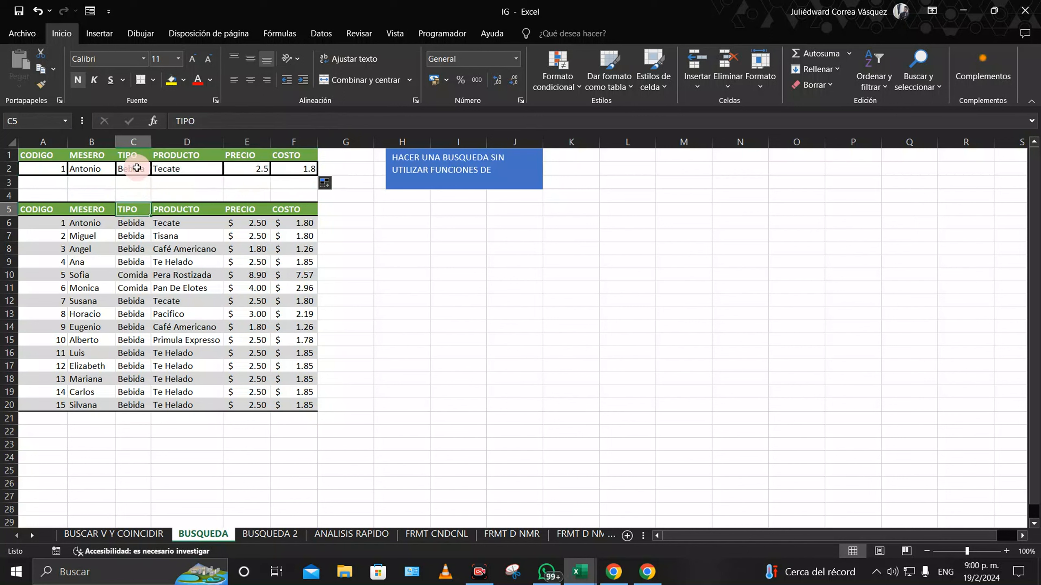
double_click(88, 169)
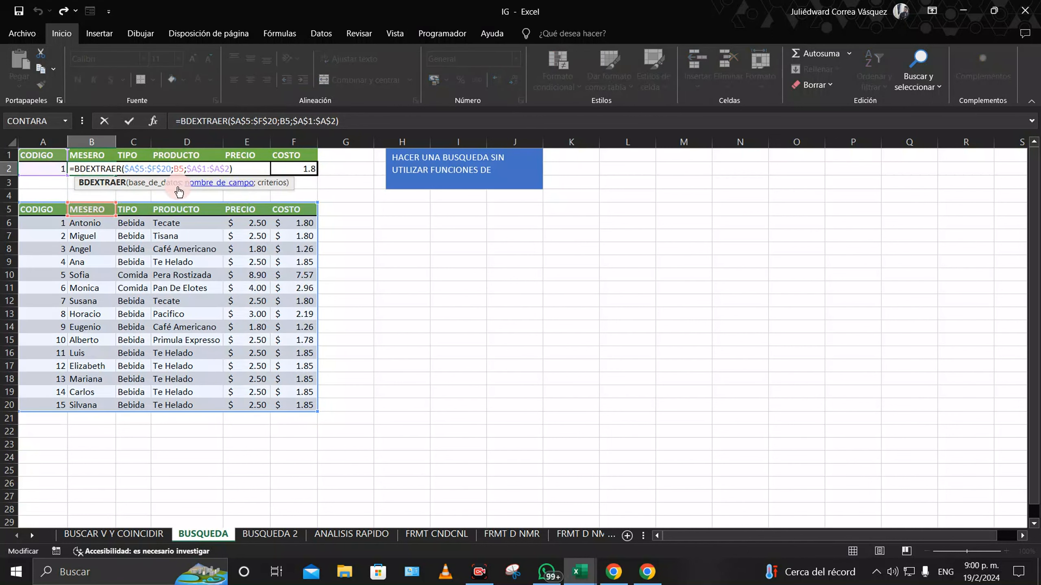
click(116, 209)
double_click(135, 169)
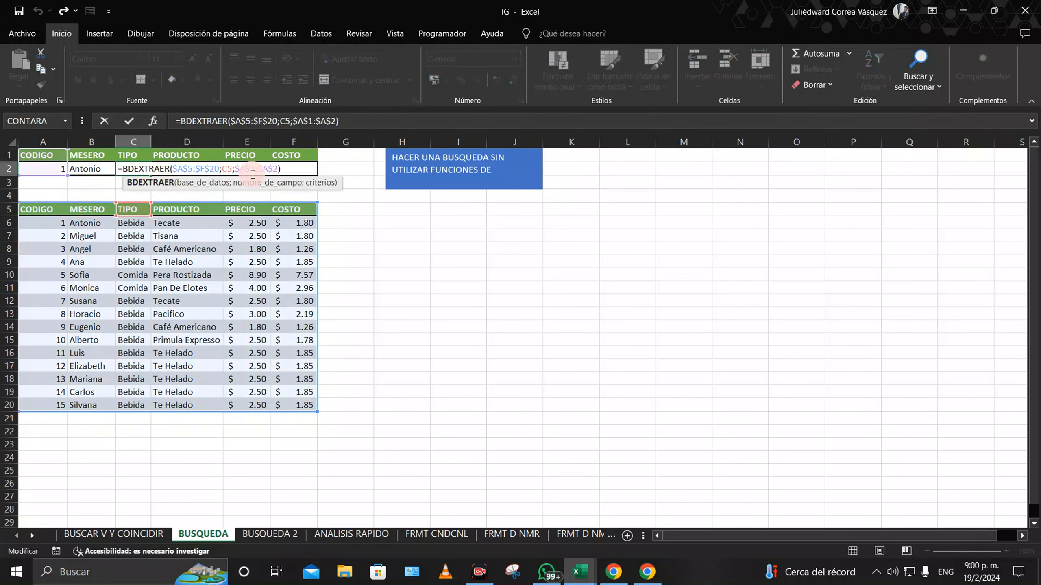
key(Return)
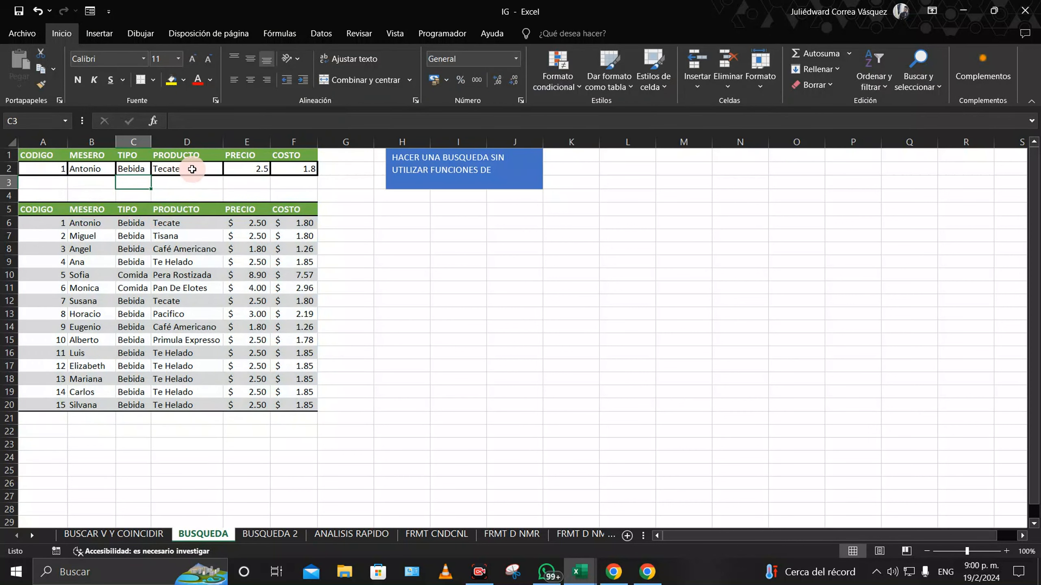
double_click(192, 168)
key(Return)
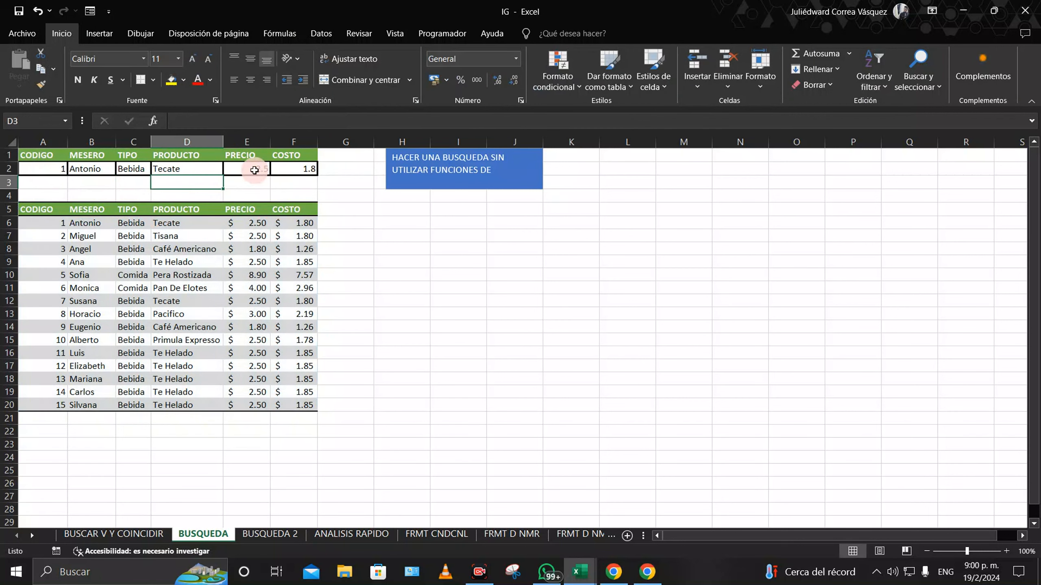
drag(254, 170, 287, 168)
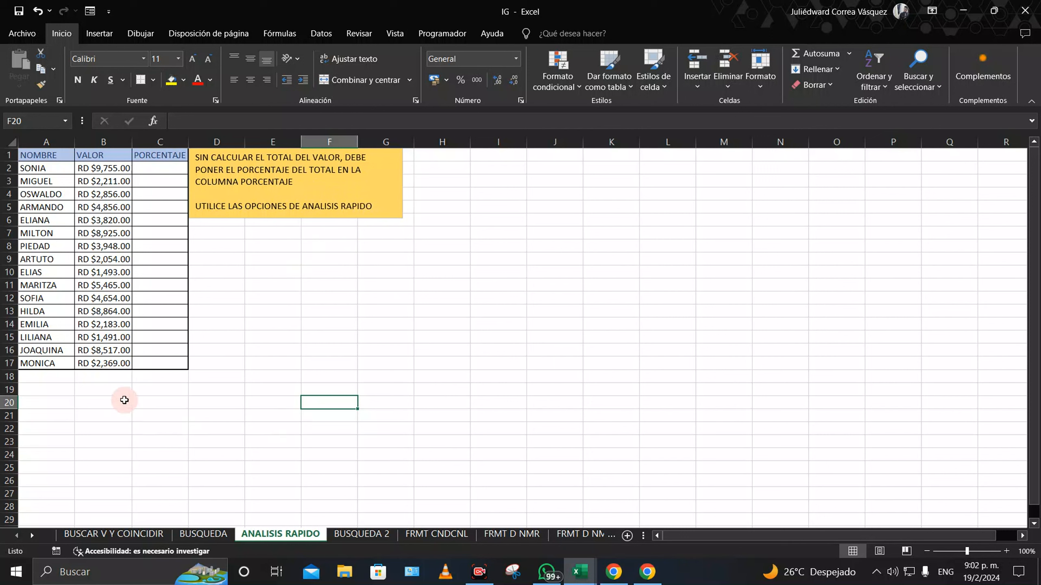
Step: Total the VALOR column in B18 and enter C2's share as B2 divided by B18
click(108, 377)
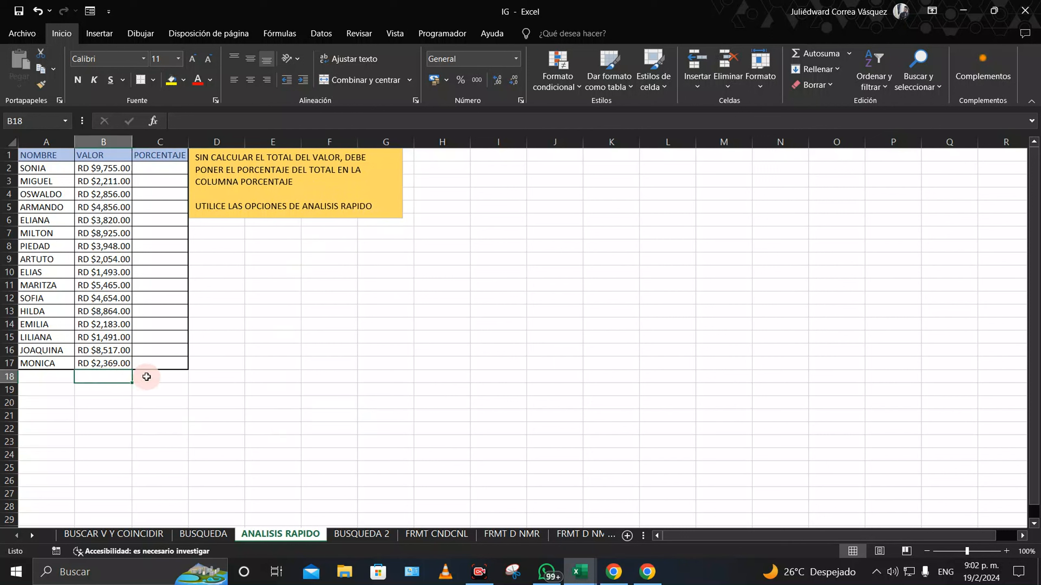
click(824, 58)
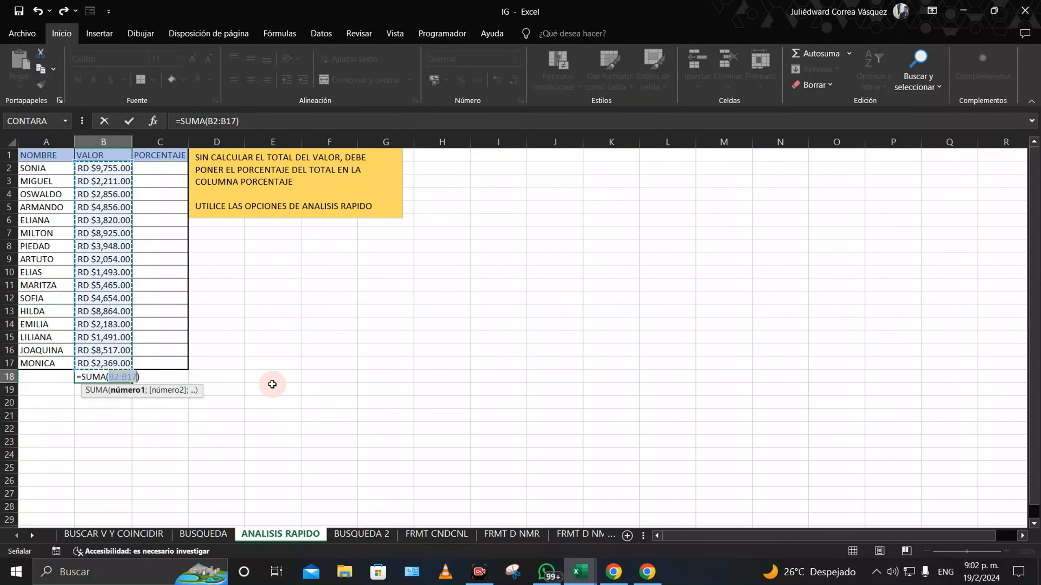
key(Return)
click(168, 168)
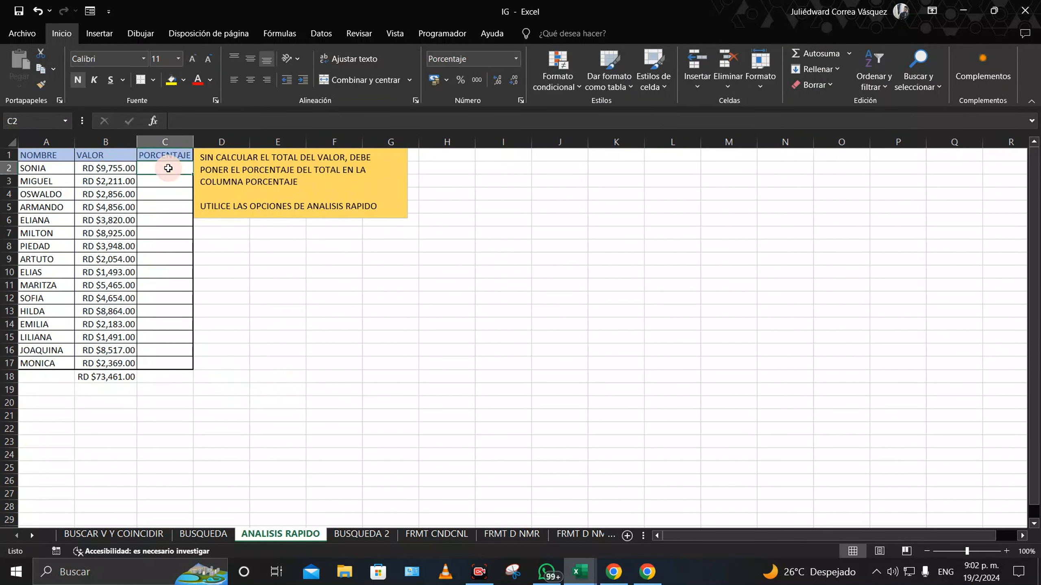
text(=)
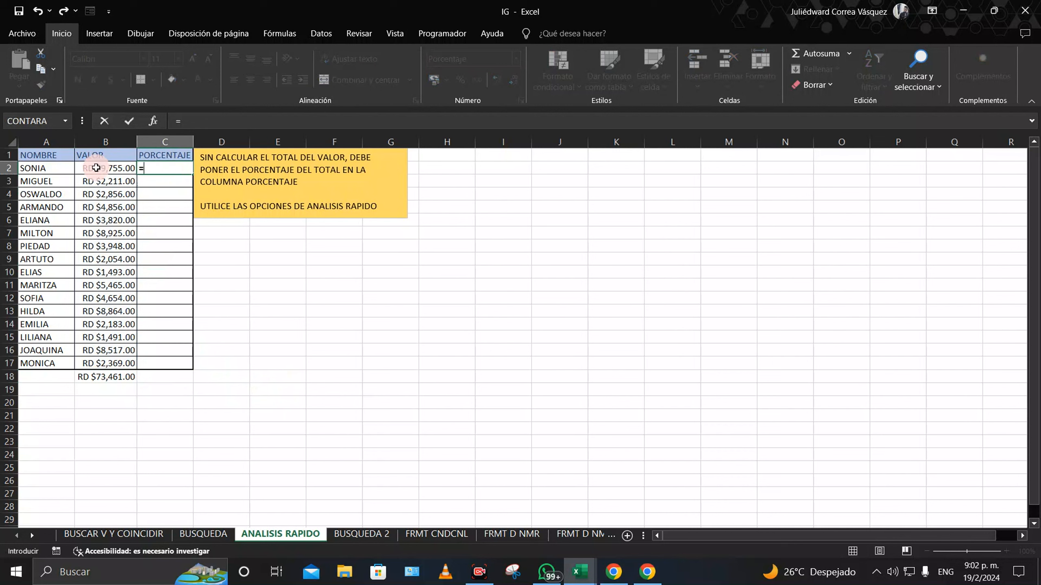
click(102, 169)
text(/)
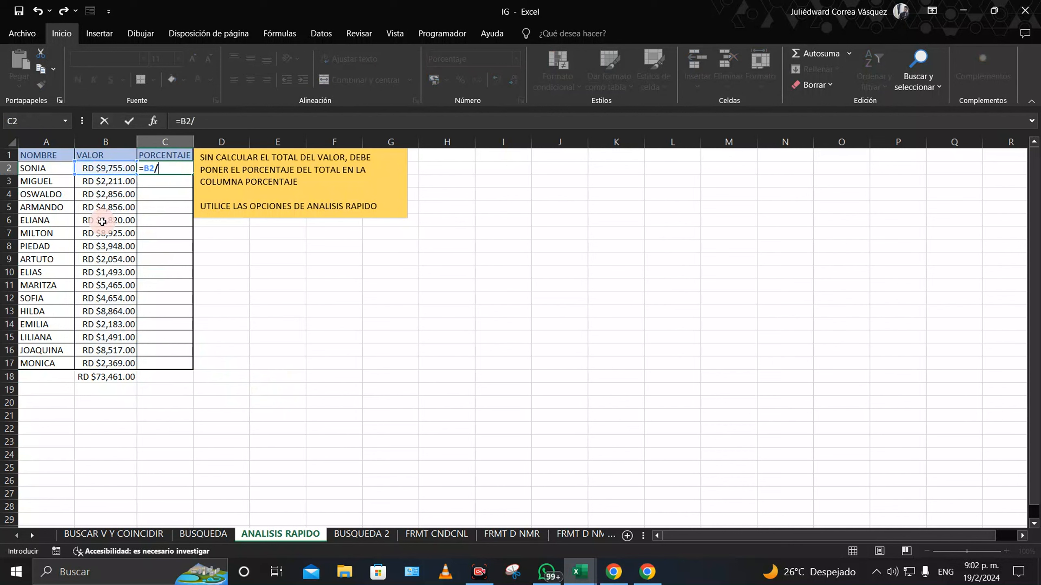
click(106, 379)
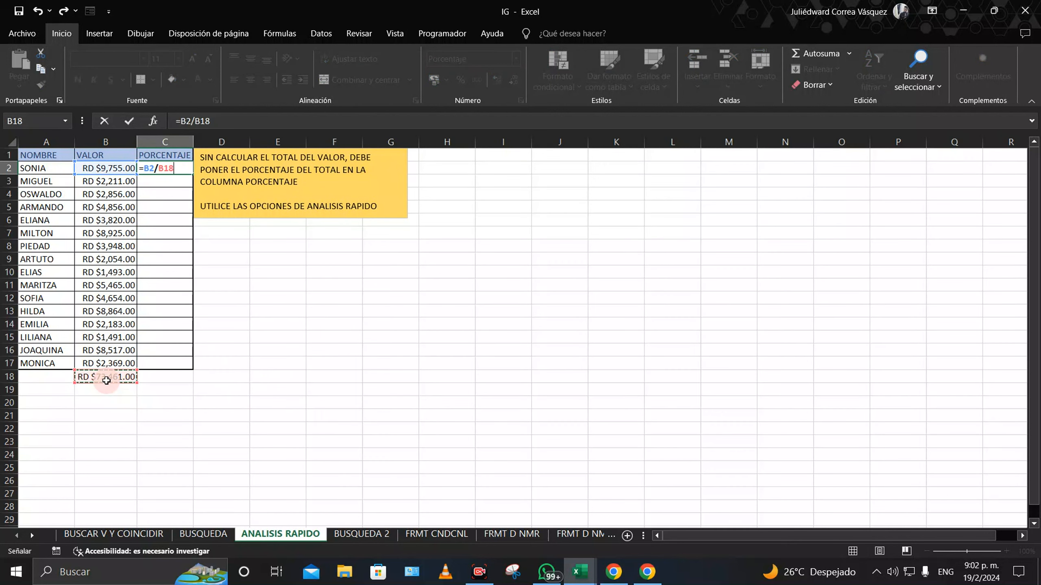
key(Return)
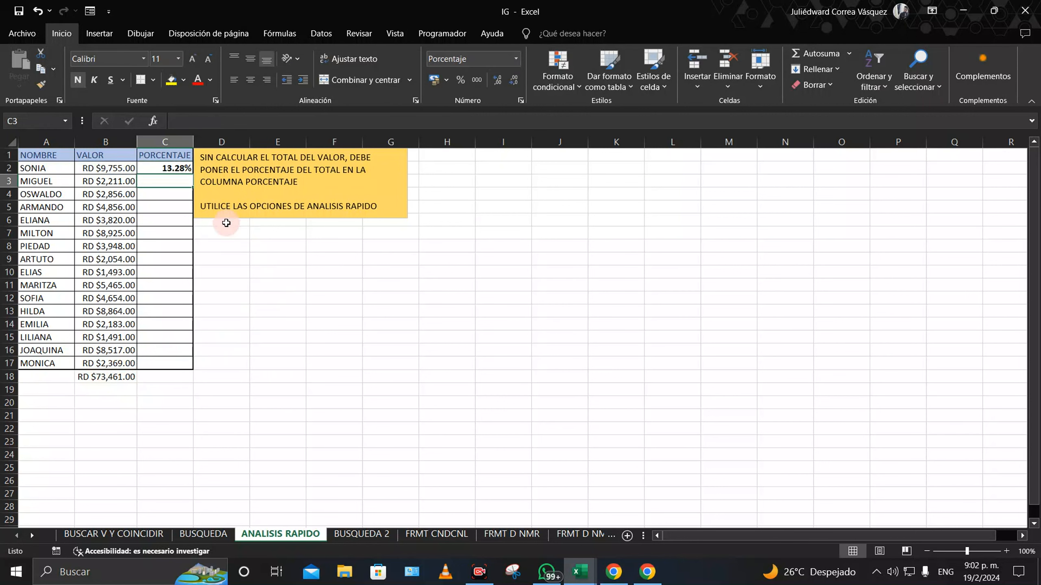
Step: Move the yellow instruction box aside and fill C2's percentage formula down to C17
click(184, 169)
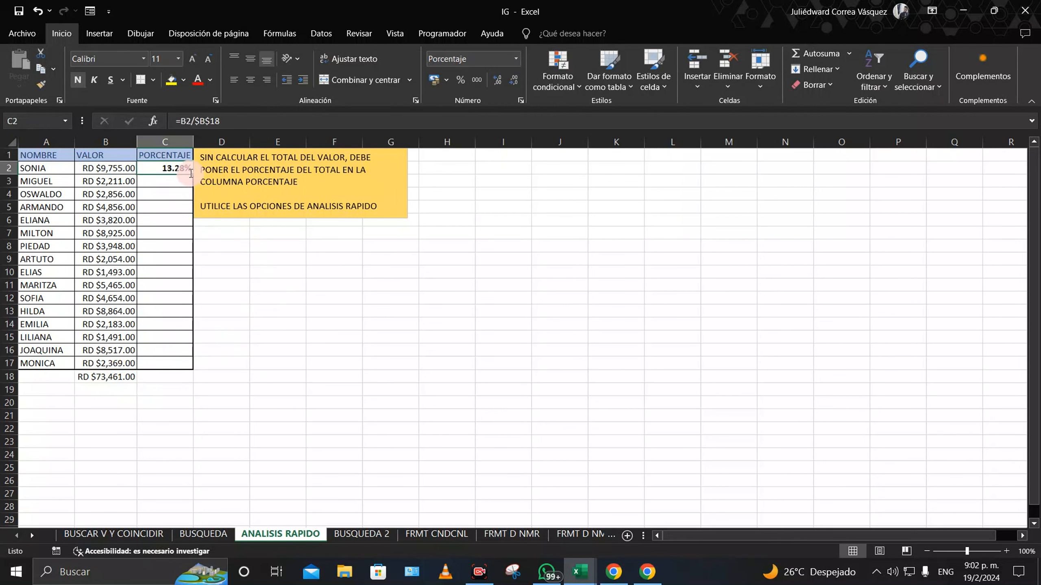
click(242, 216)
drag(242, 216, 282, 219)
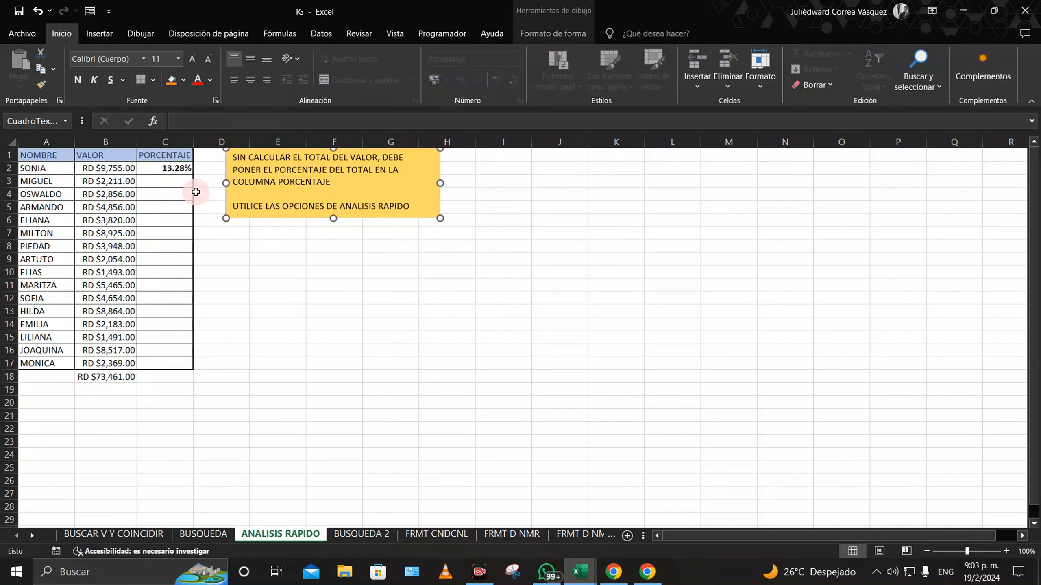
click(185, 168)
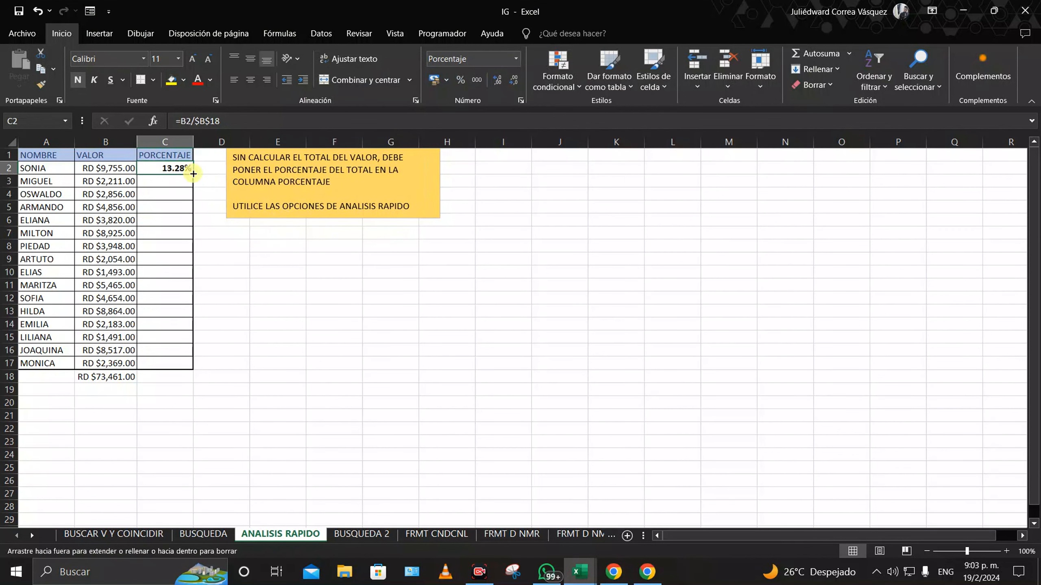
double_click(192, 174)
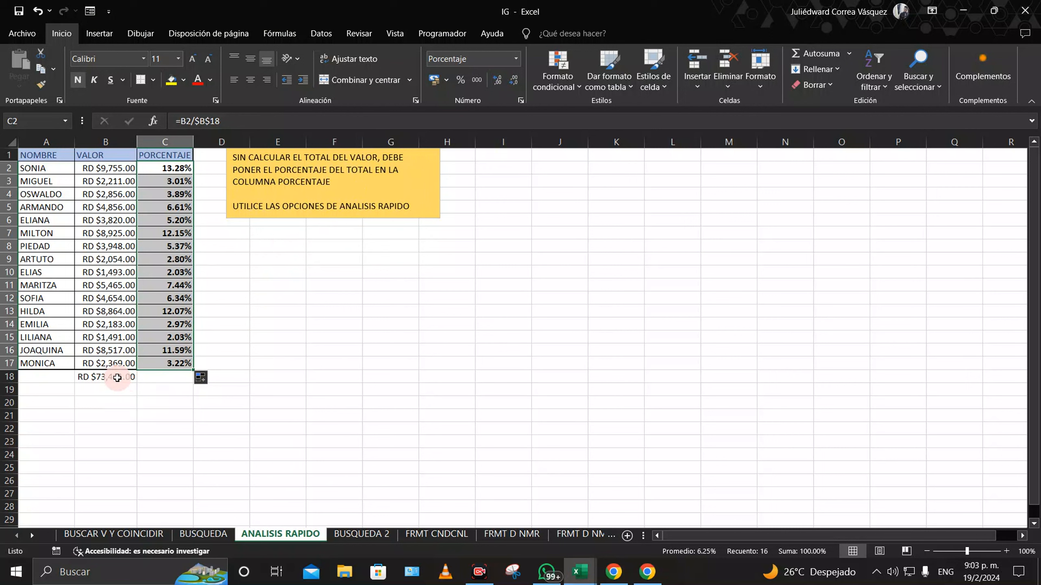
click(379, 342)
click(172, 173)
drag(171, 173, 167, 363)
Step: Clear the percentages in C2:C17 and the B18 total
key(Delete)
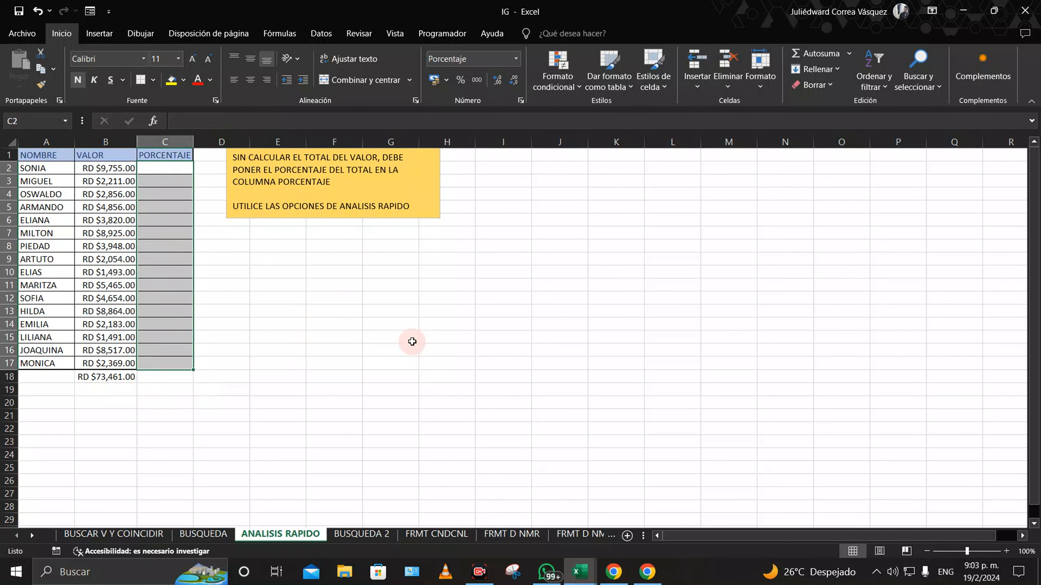
click(410, 340)
click(112, 379)
key(Delete)
click(457, 388)
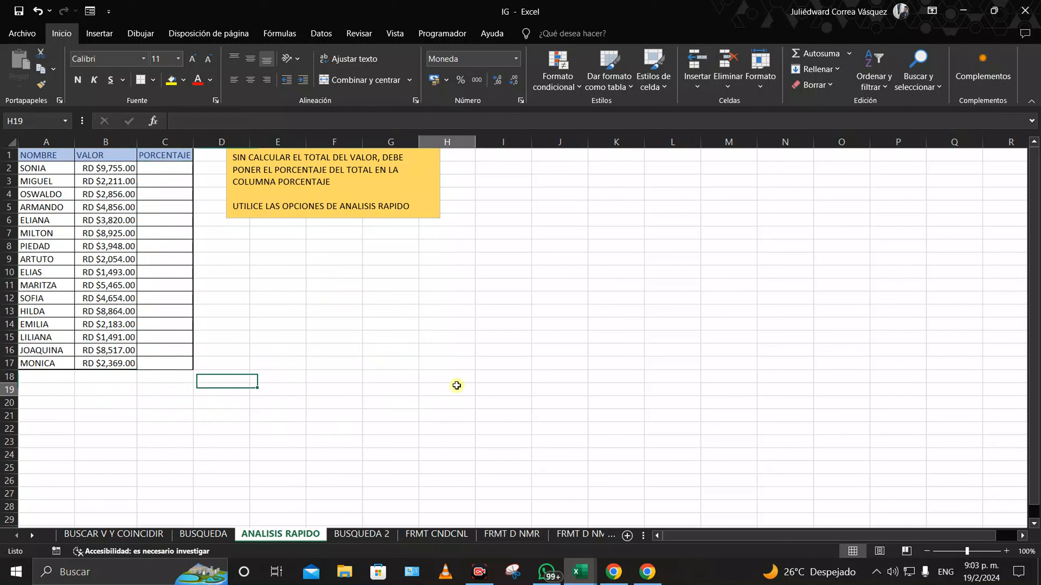
Step: Use Quick Analysis > Totales > % del total on B2:B17, then go to BUSQUEDA 2
drag(119, 168, 101, 366)
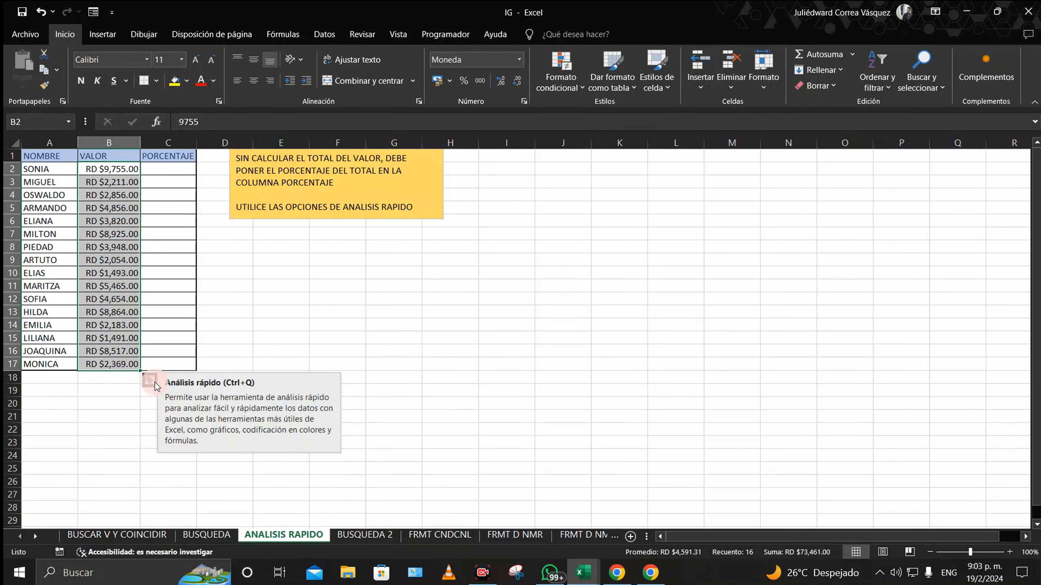
click(155, 383)
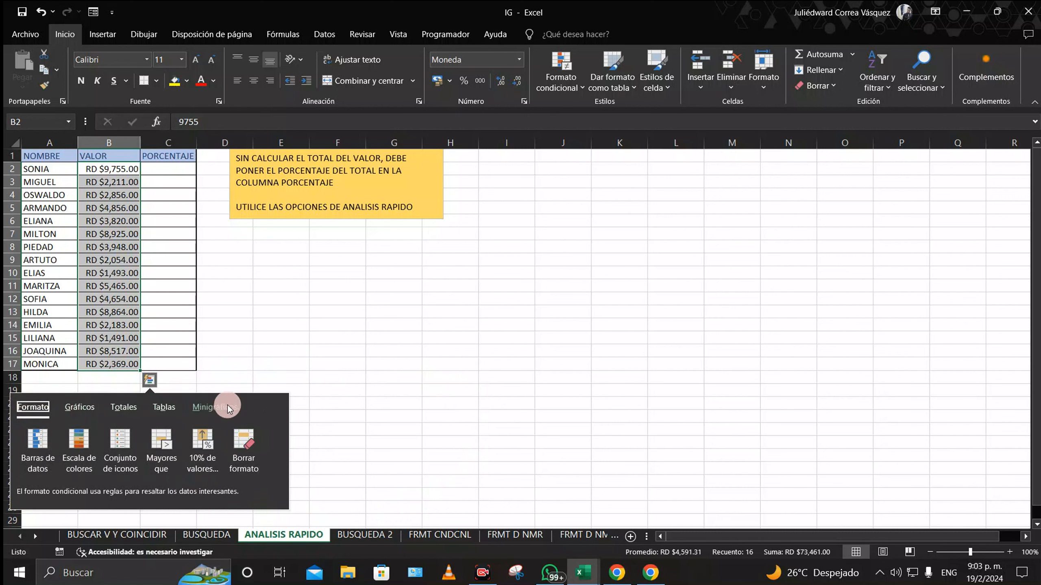
click(134, 405)
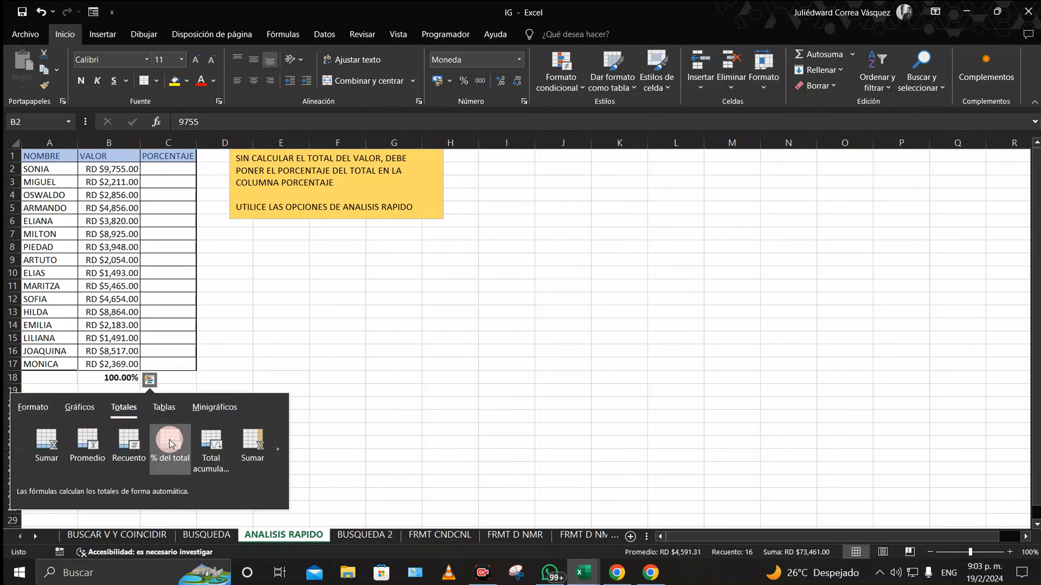
click(275, 443)
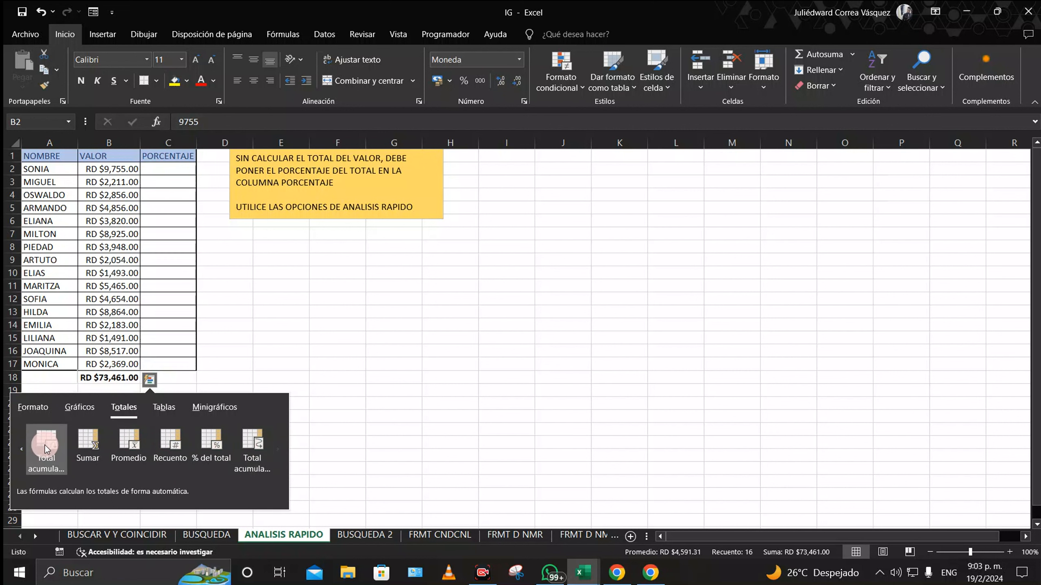
click(23, 445)
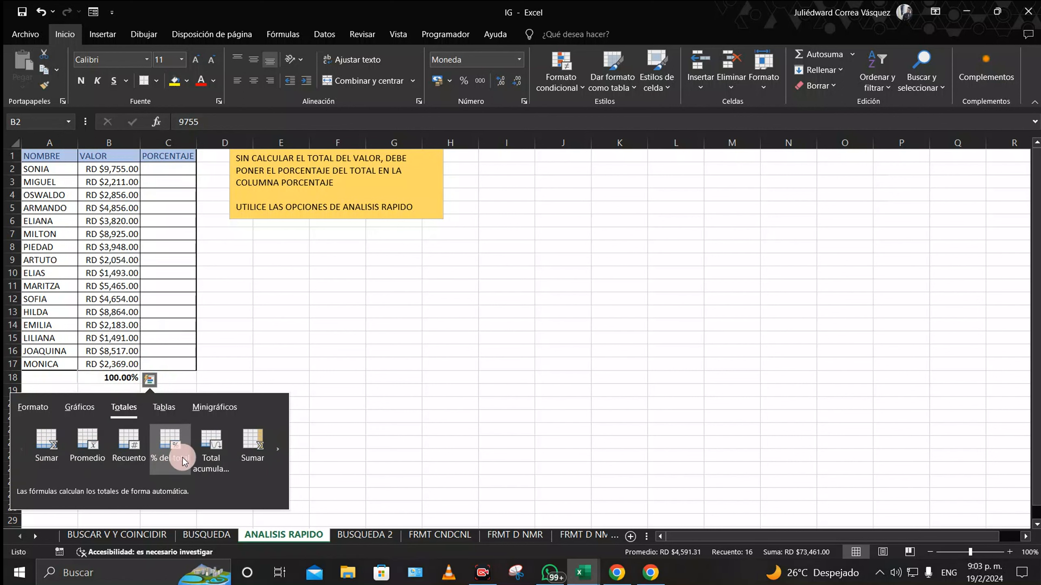
click(168, 456)
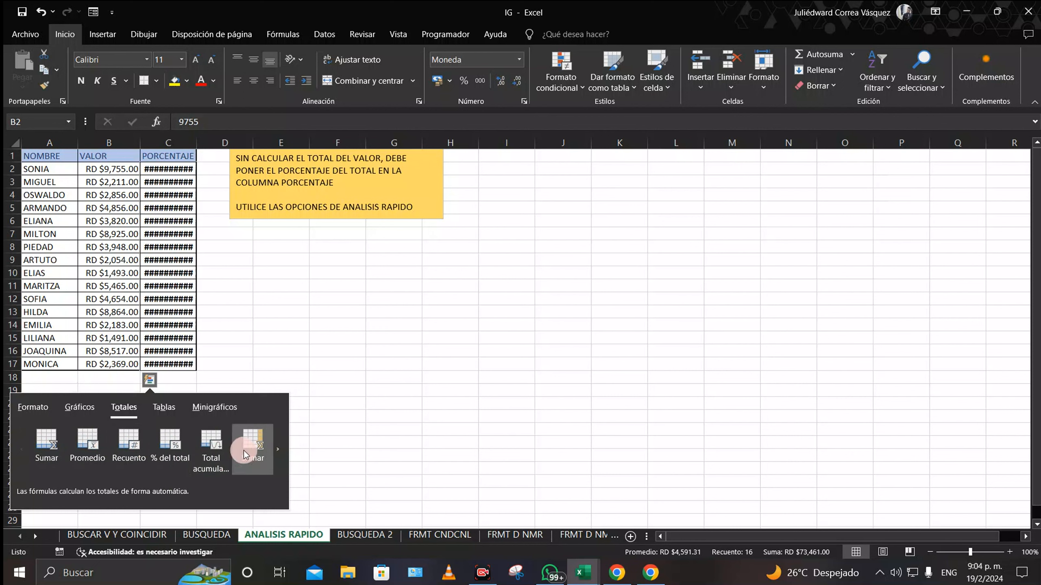
click(278, 448)
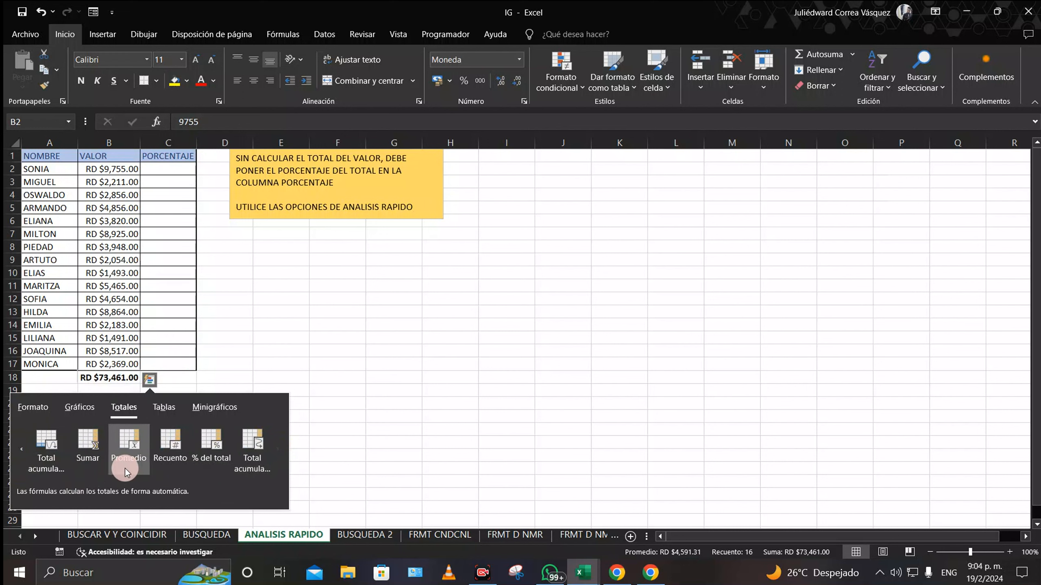
click(223, 441)
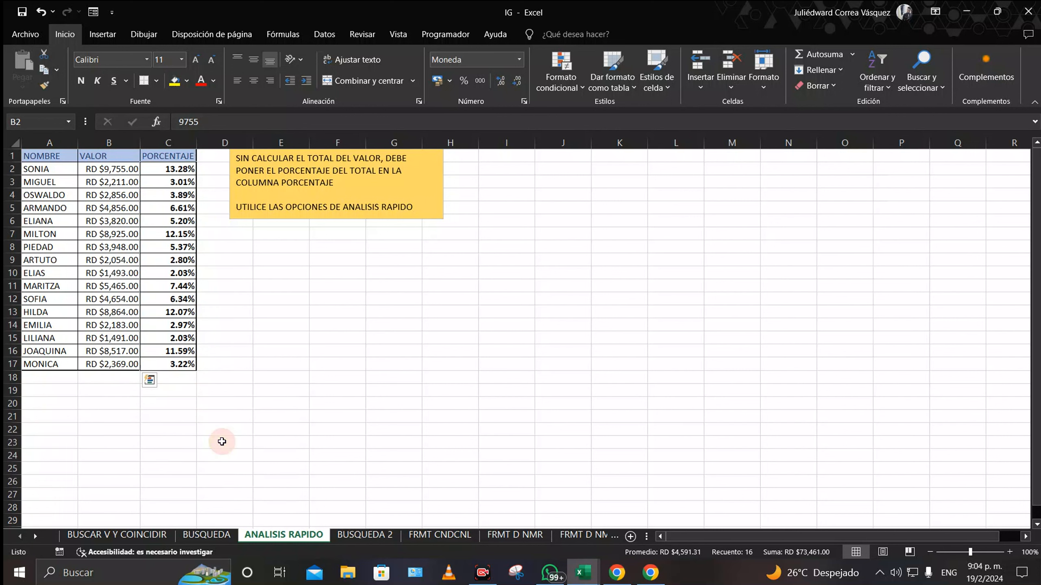
click(219, 369)
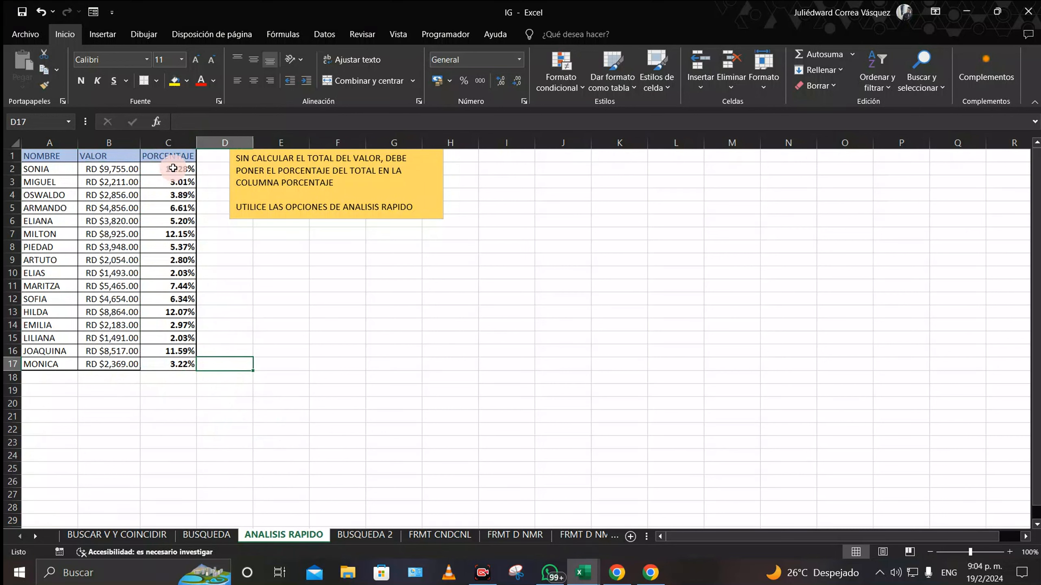
drag(173, 168, 175, 366)
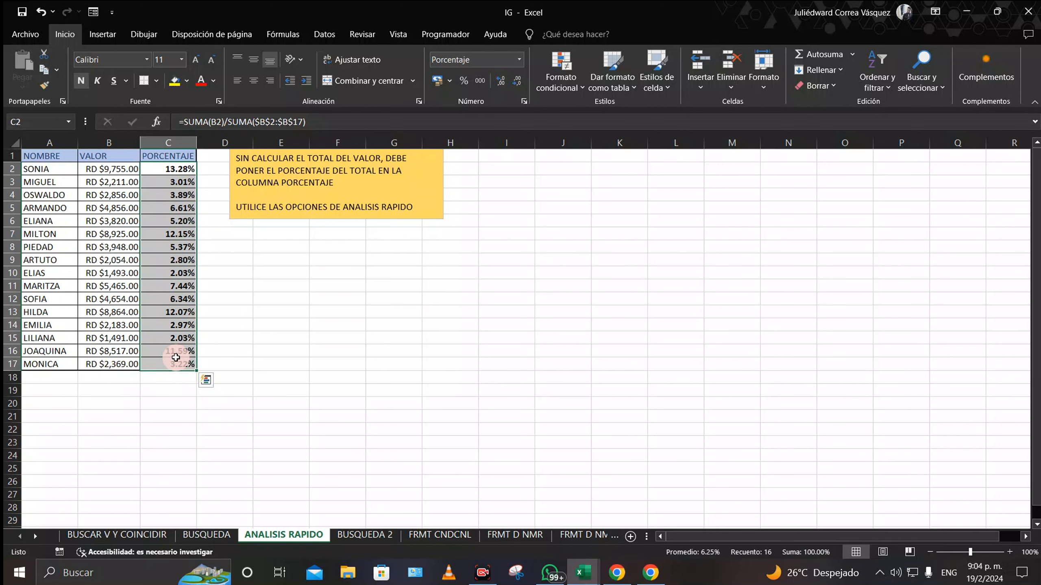
click(374, 534)
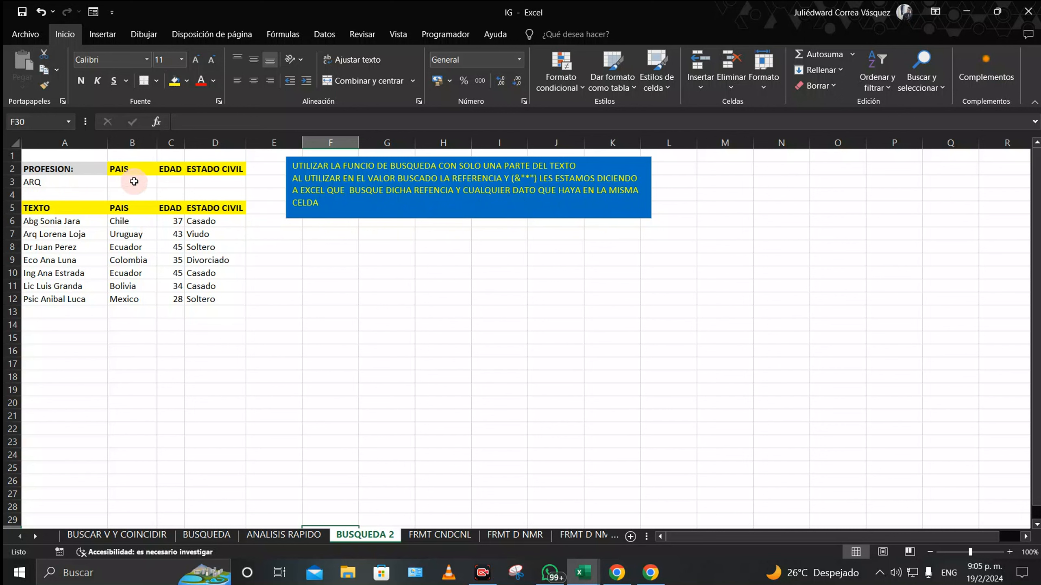
click(62, 180)
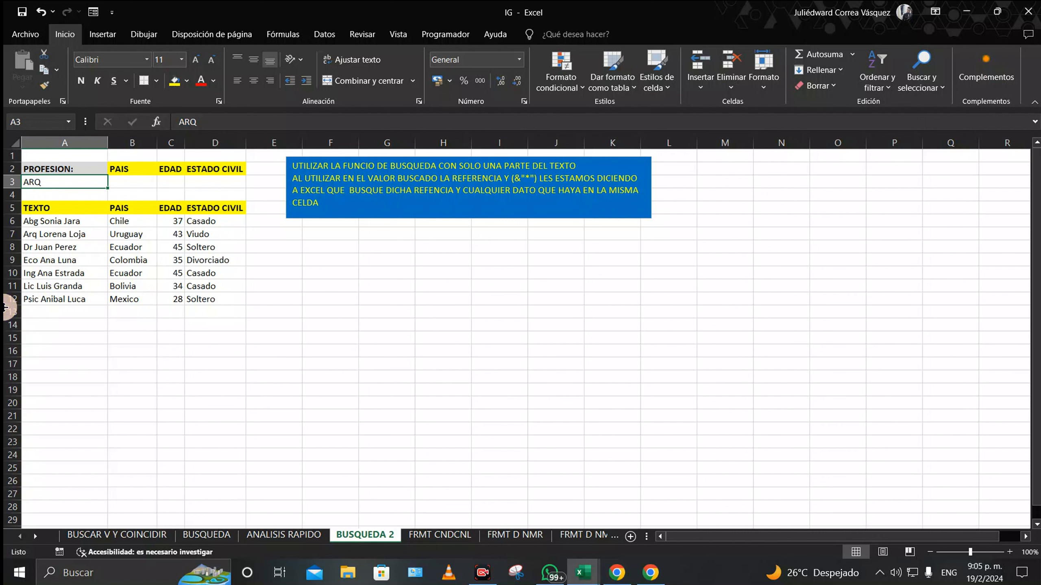
click(126, 185)
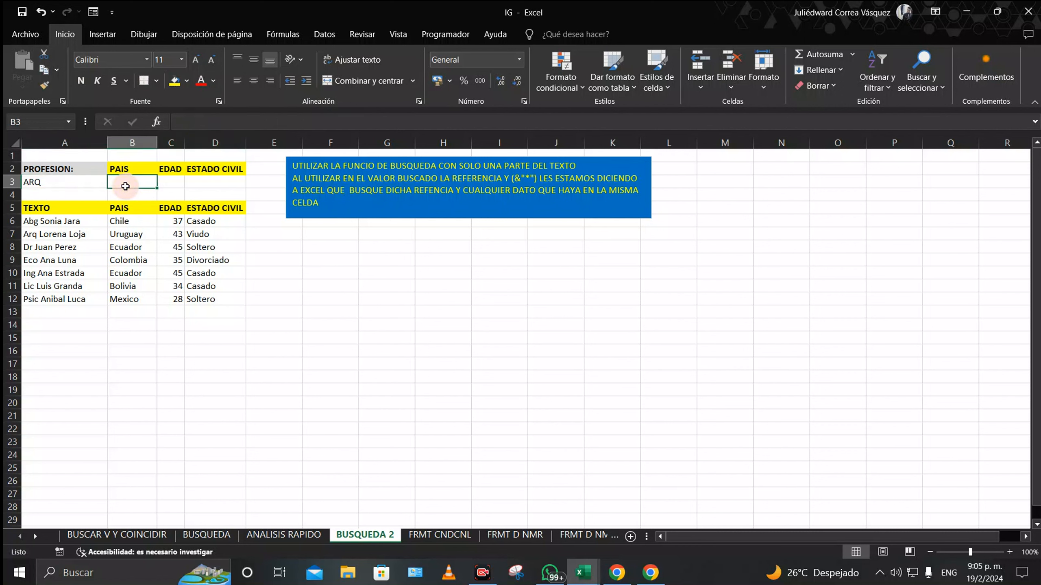
Step: Build the wildcard lookup =BUSCAR(A3&"*";A6:A12;B6:B12) in B3
text(=B)
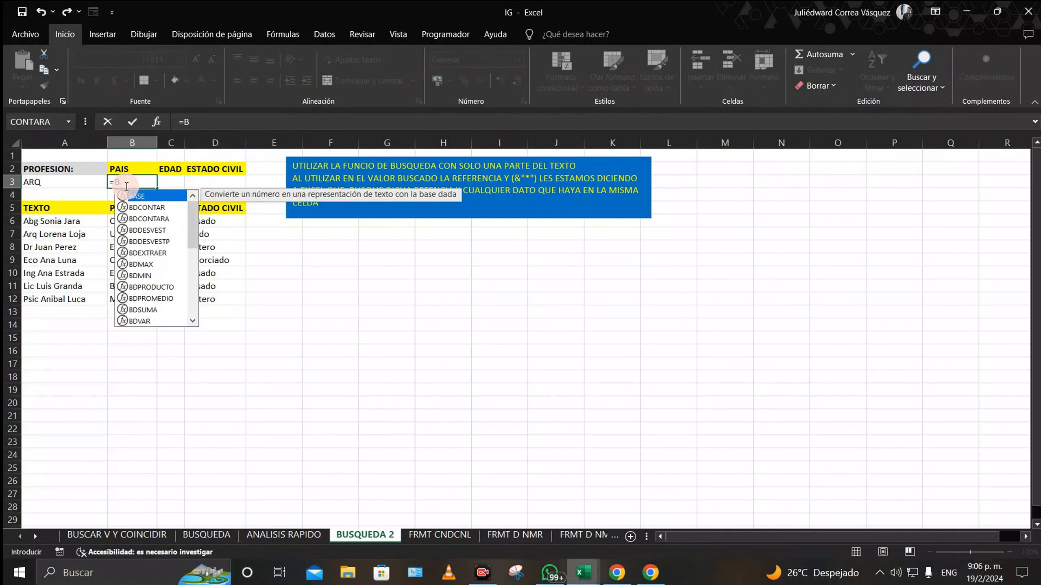
text(USCAR)
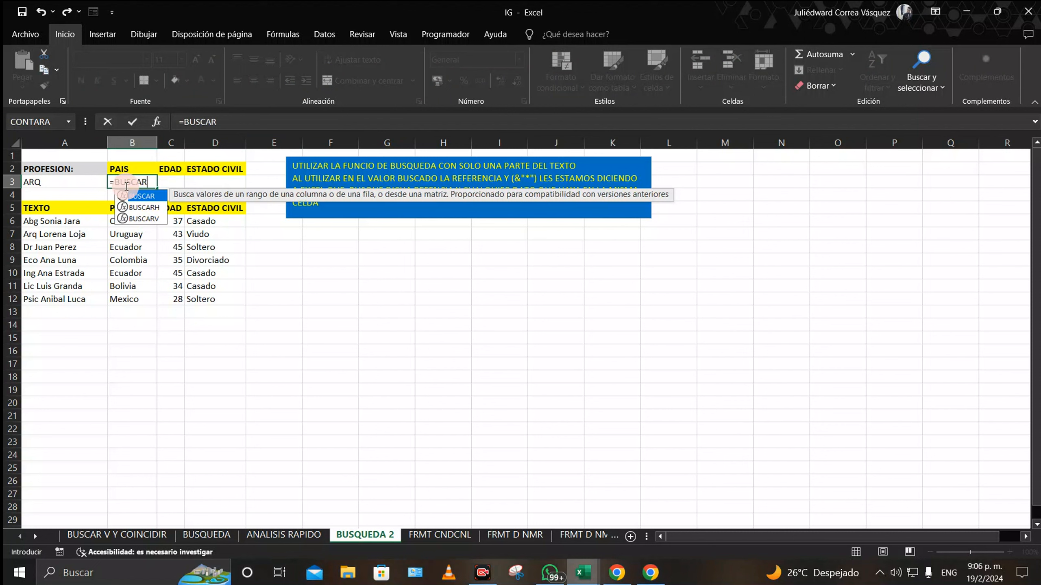
text(()
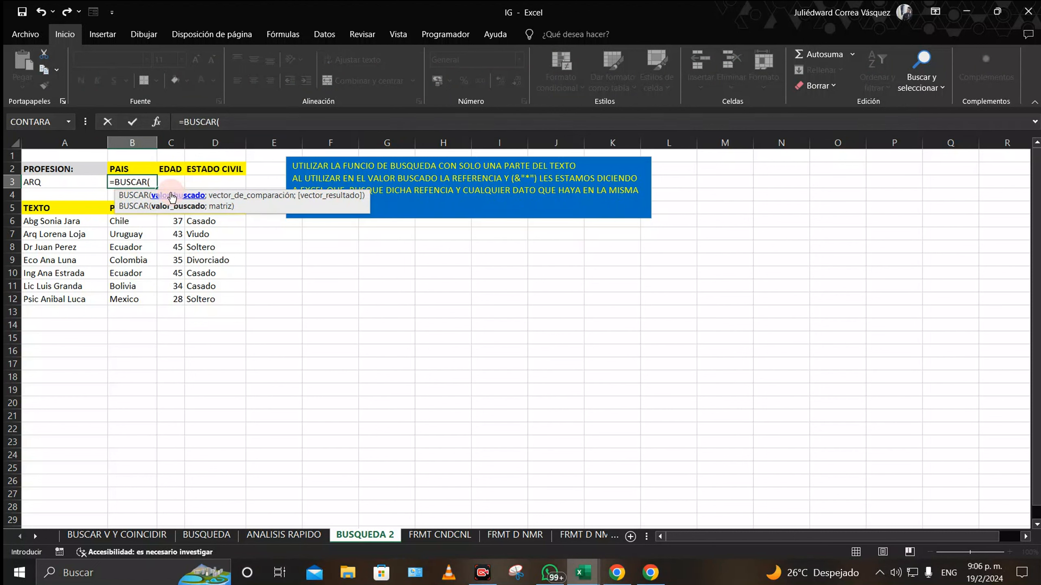
click(49, 181)
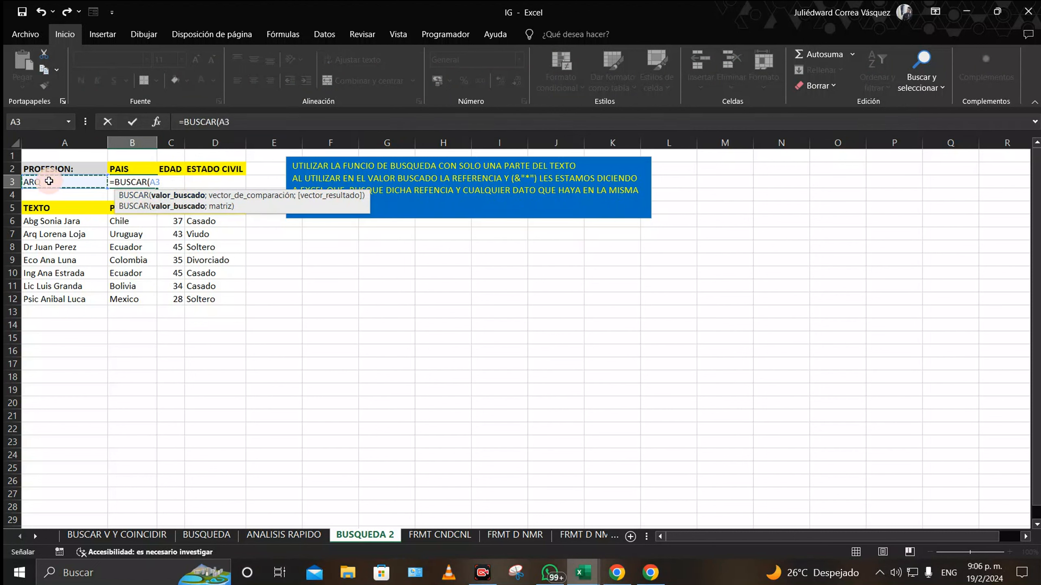
text(&"*)
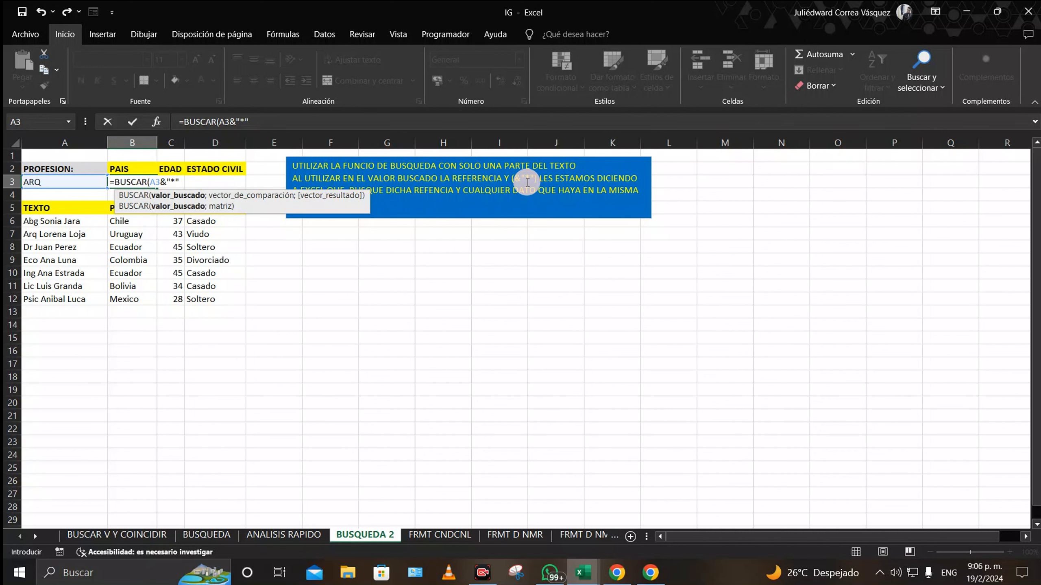
text(;)
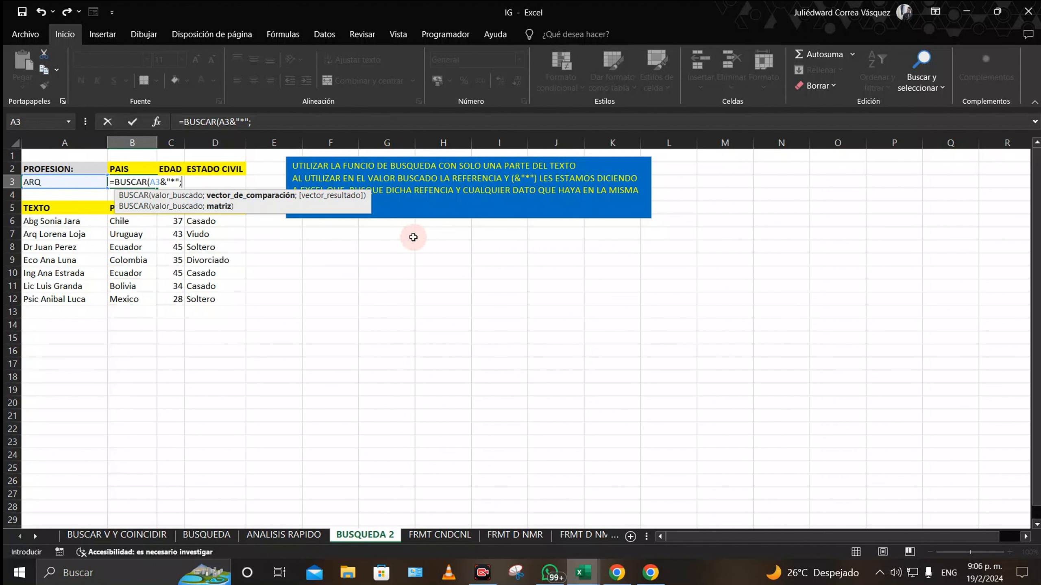
click(70, 221)
drag(69, 226, 68, 244)
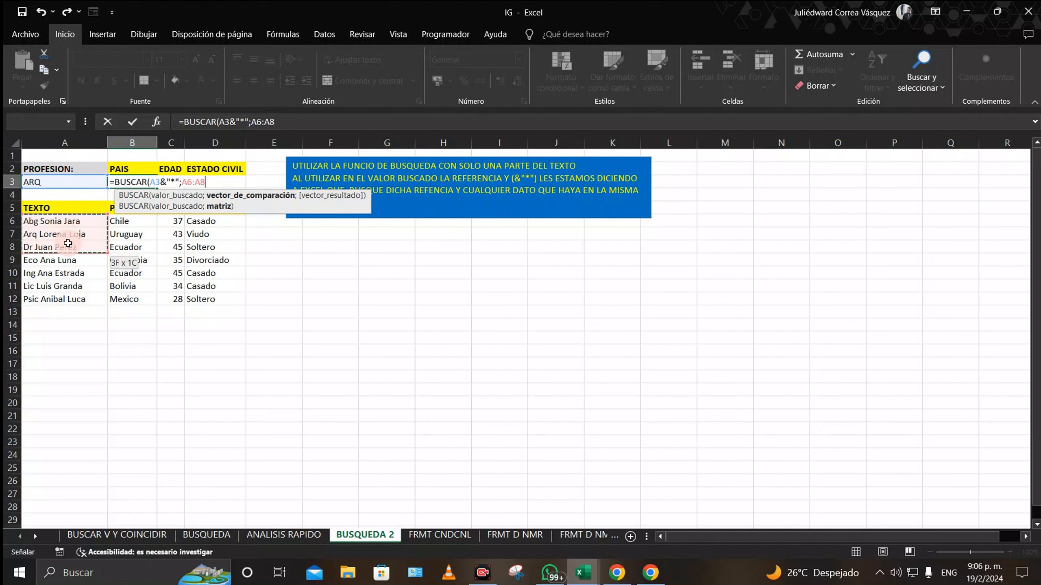
drag(67, 244, 68, 298)
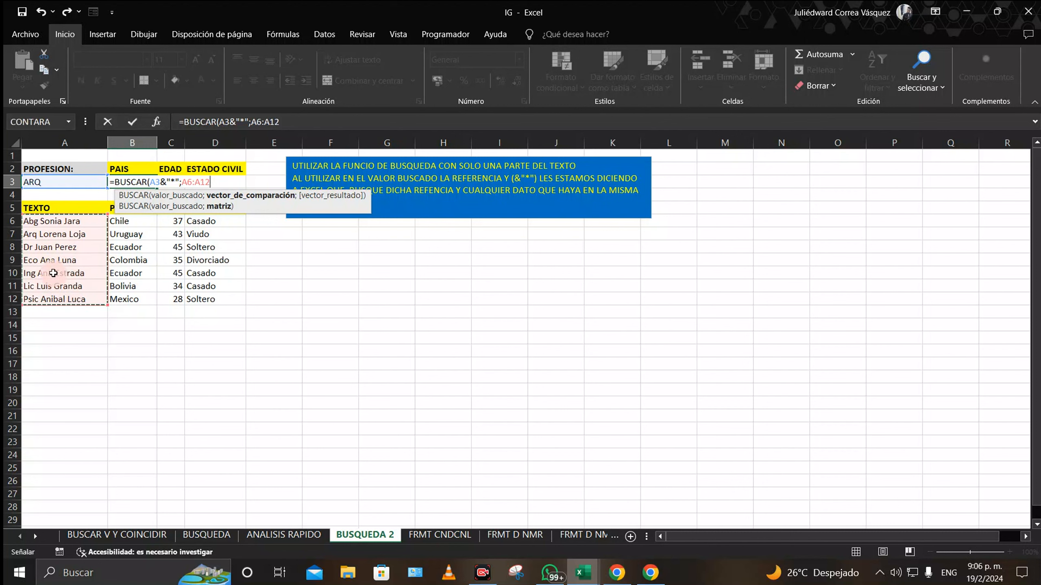
text(;)
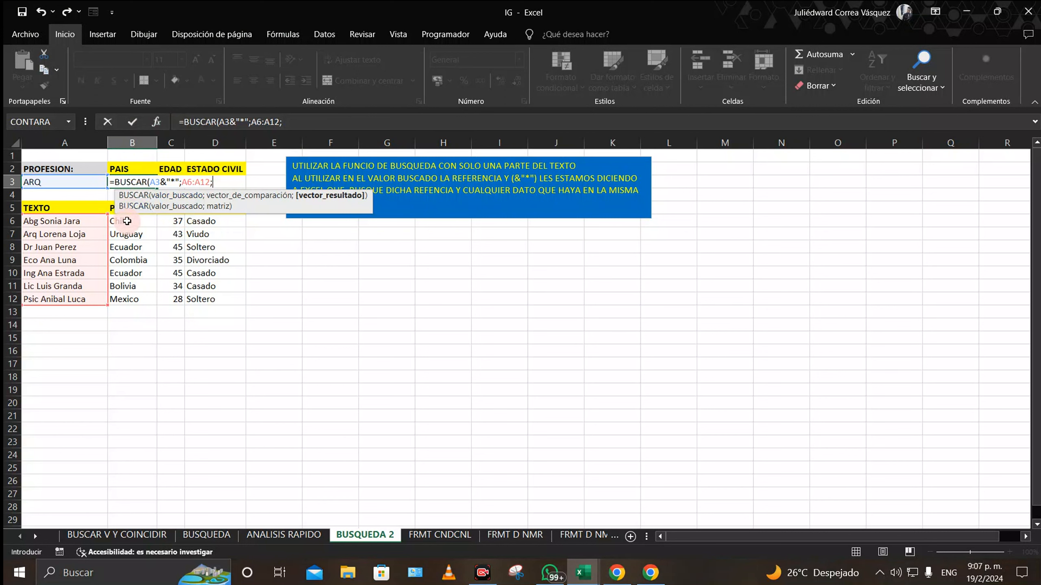
drag(126, 221, 117, 296)
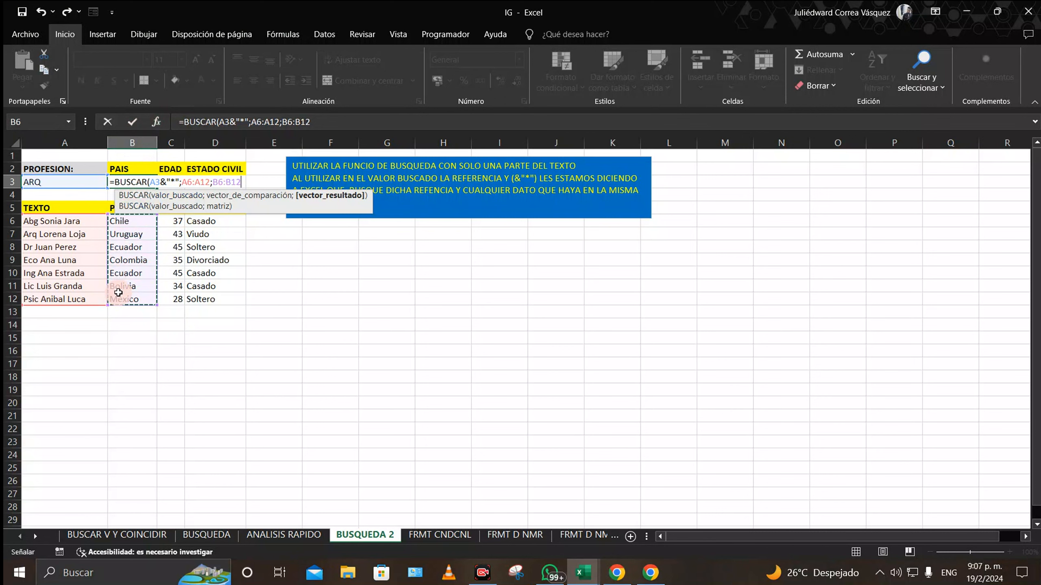
Step: Make the A6:A12 and A3 references in B3's formula absolute with F4
click(211, 182)
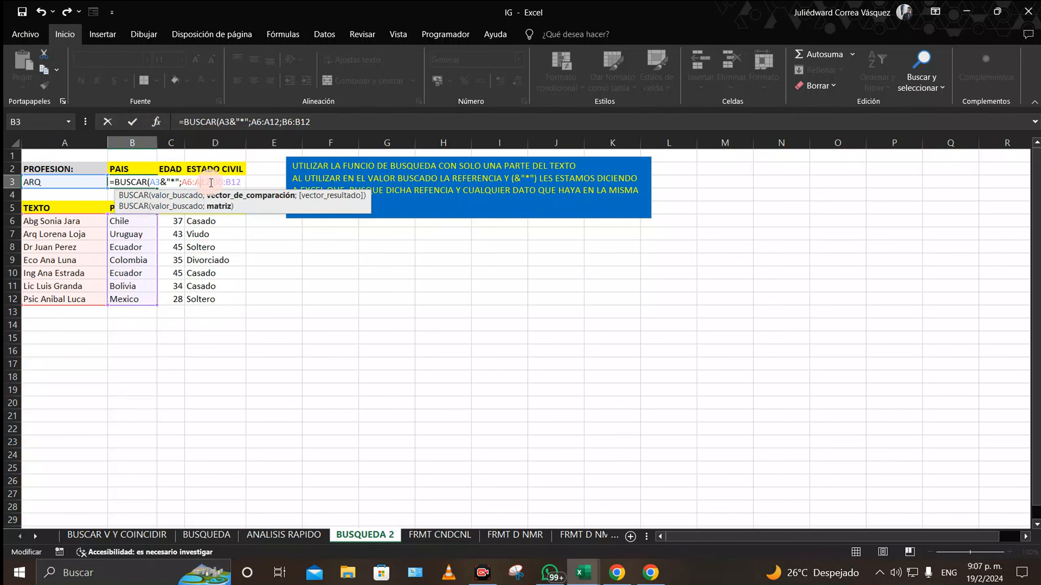
key(F4)
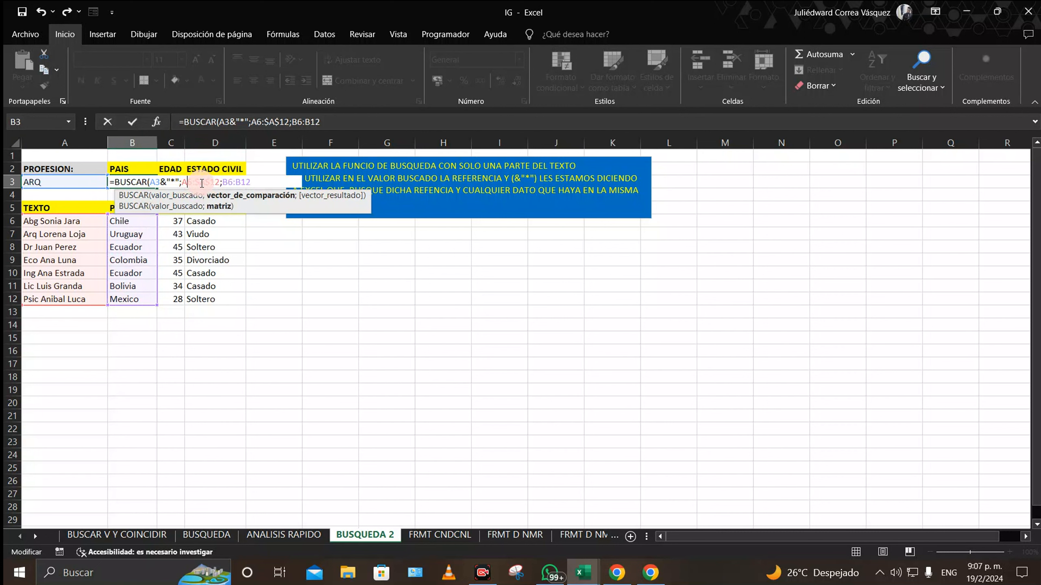
key(F4)
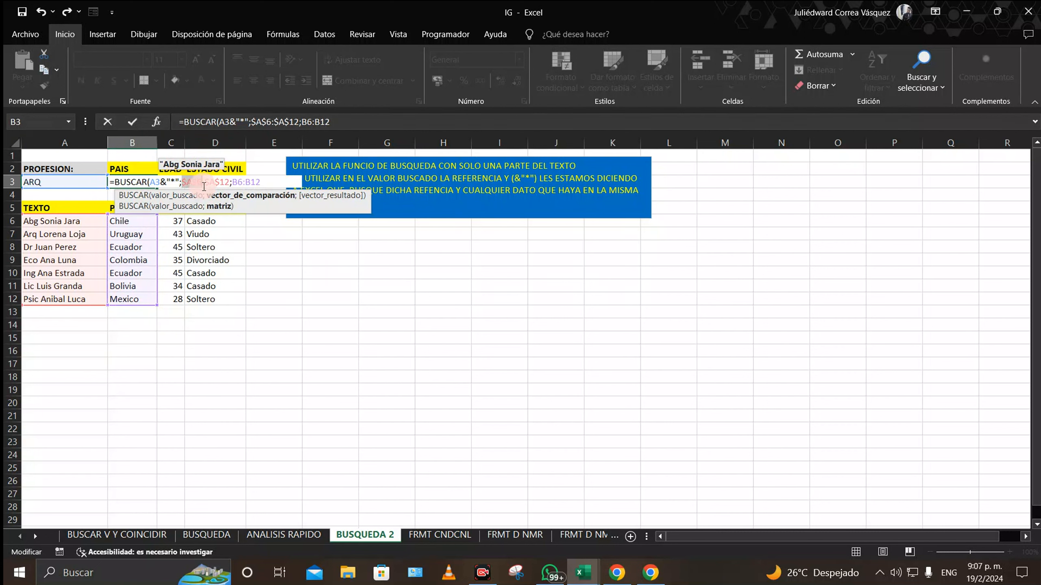
click(156, 181)
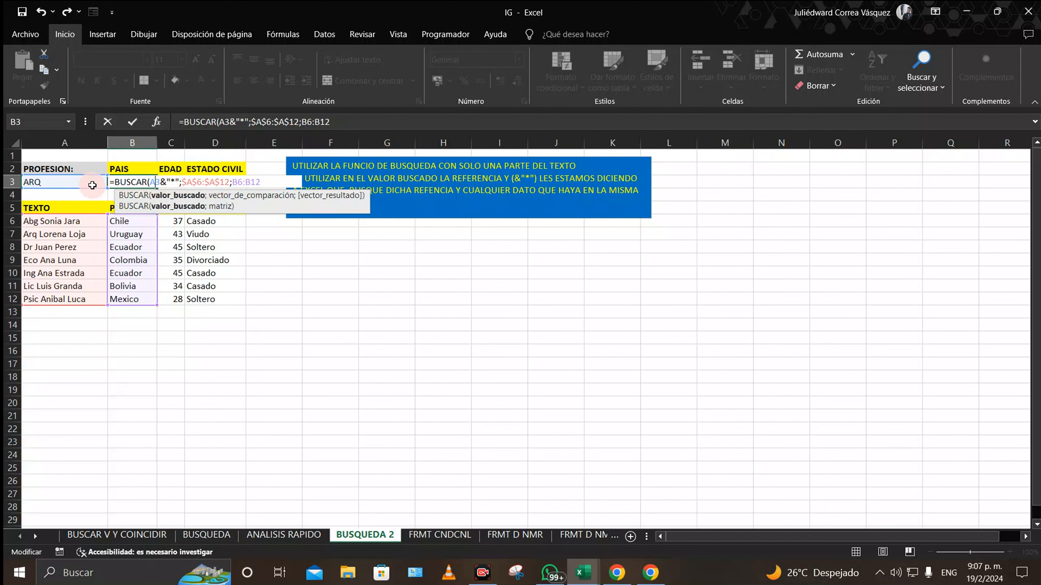
key(F4)
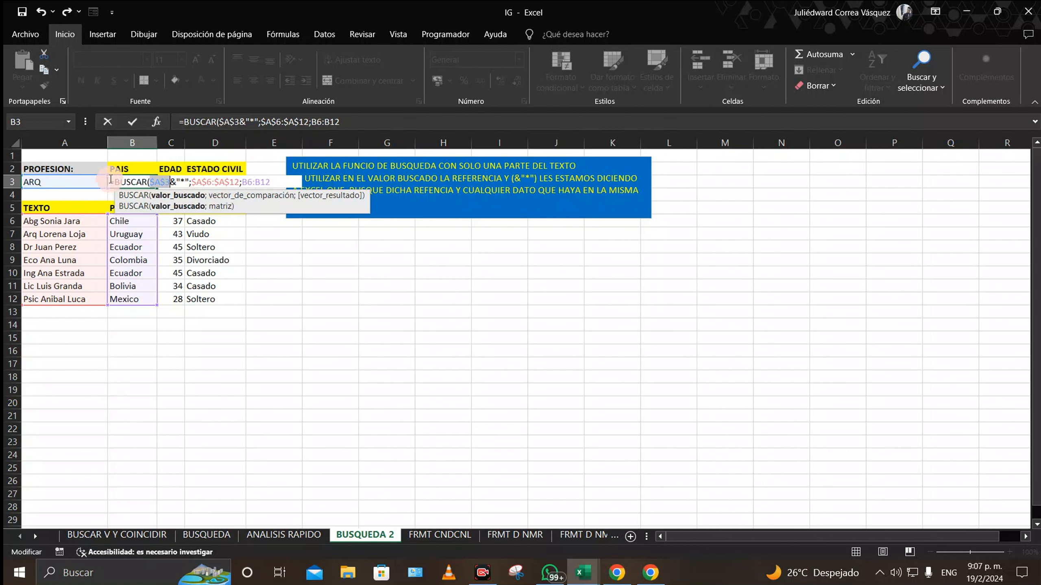
click(277, 182)
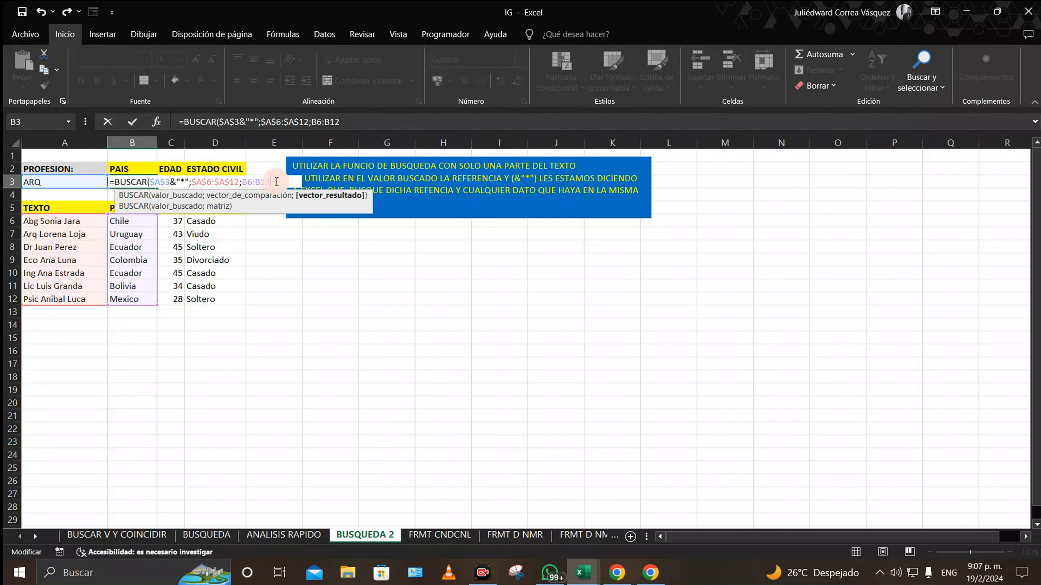
Step: Commit B3's lookup and change the profession in A3 to ABG
key(Return)
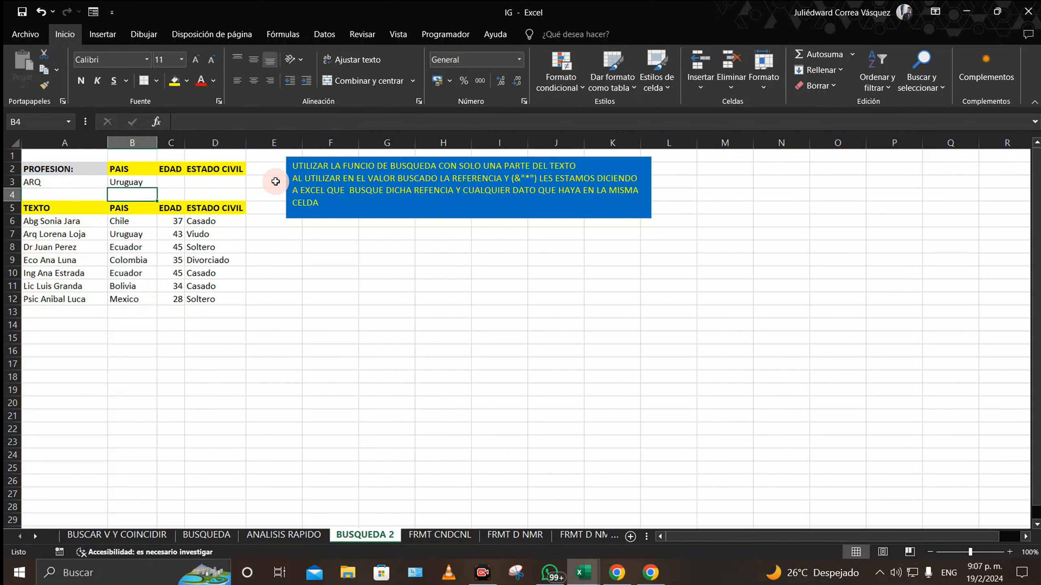
click(131, 183)
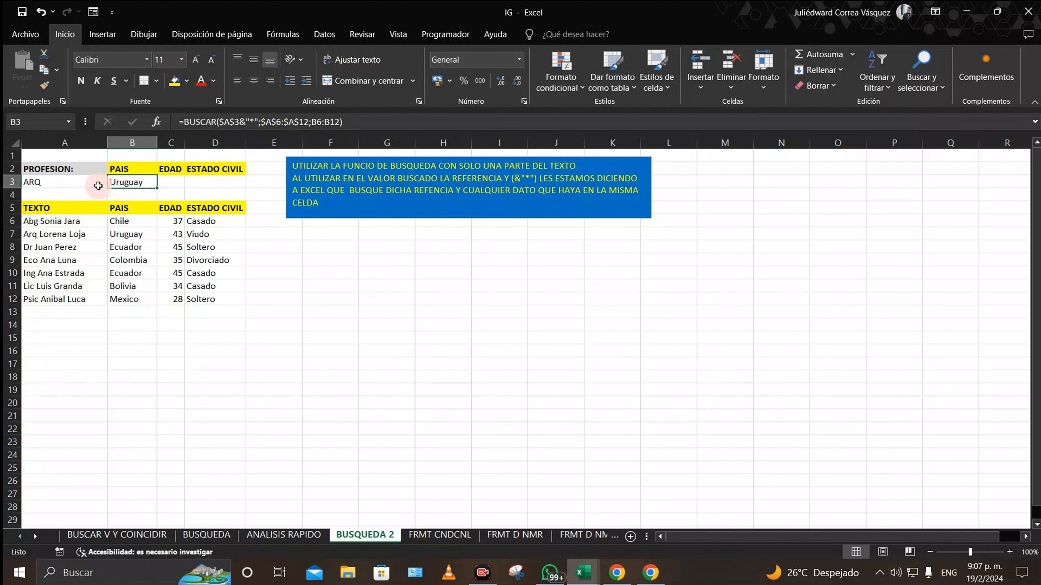
click(44, 182)
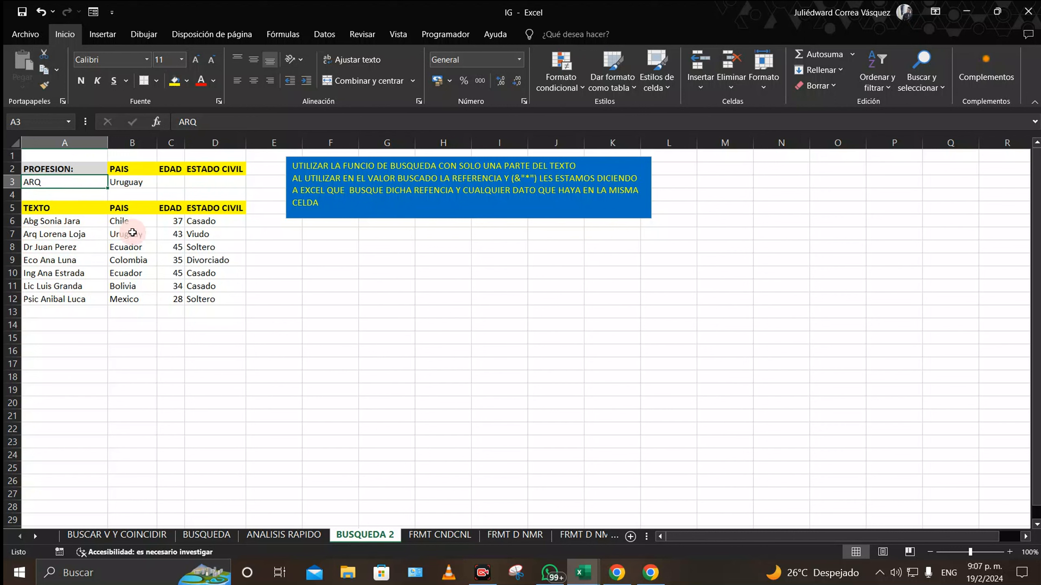
double_click(49, 182)
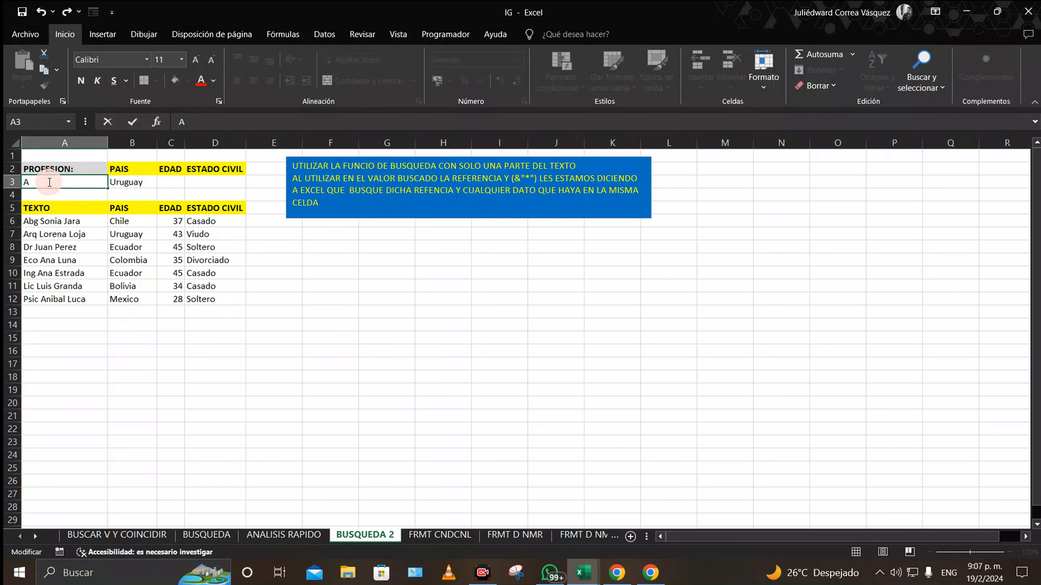
key(Return)
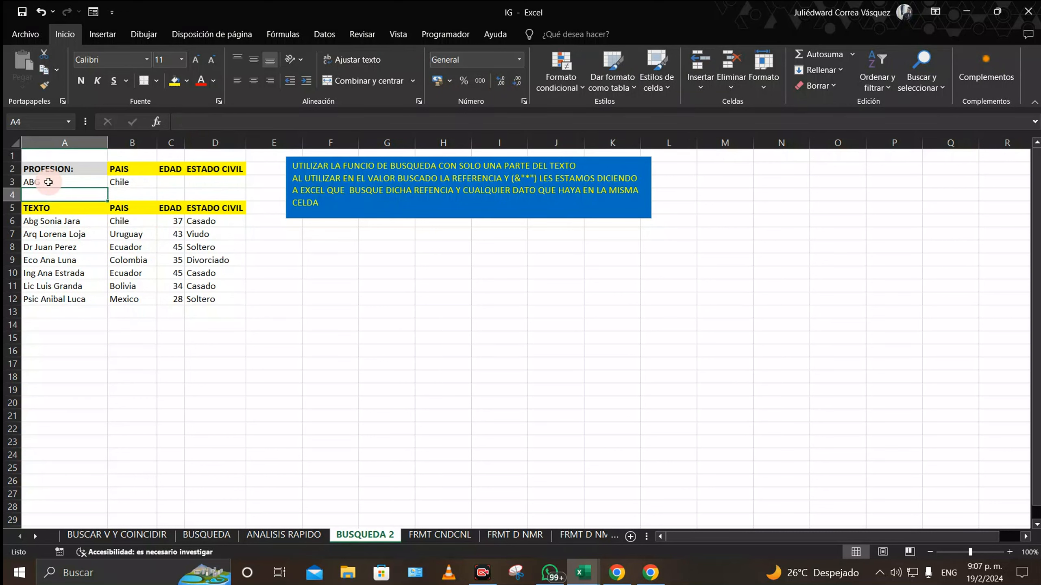
Step: Fill the lookup across to D3 and set A3 to DR, returning Ecuador, 45 and Soltero
click(139, 182)
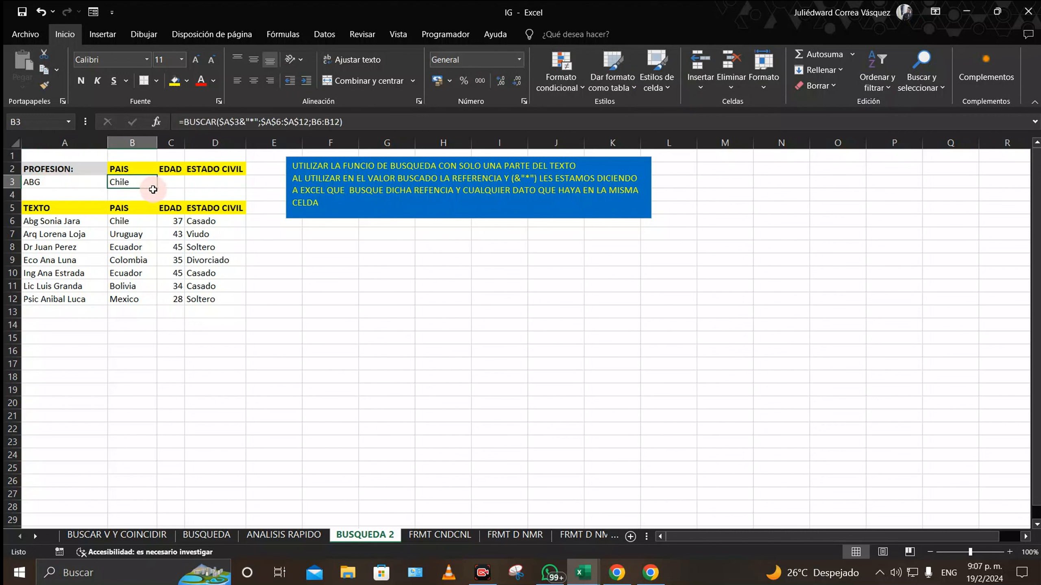
drag(156, 187, 243, 188)
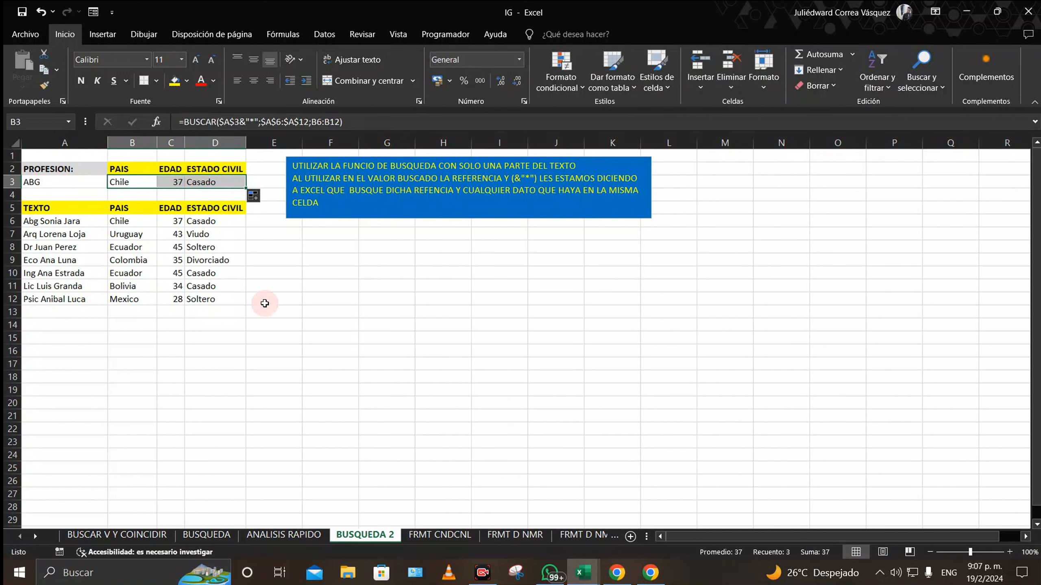
double_click(54, 183)
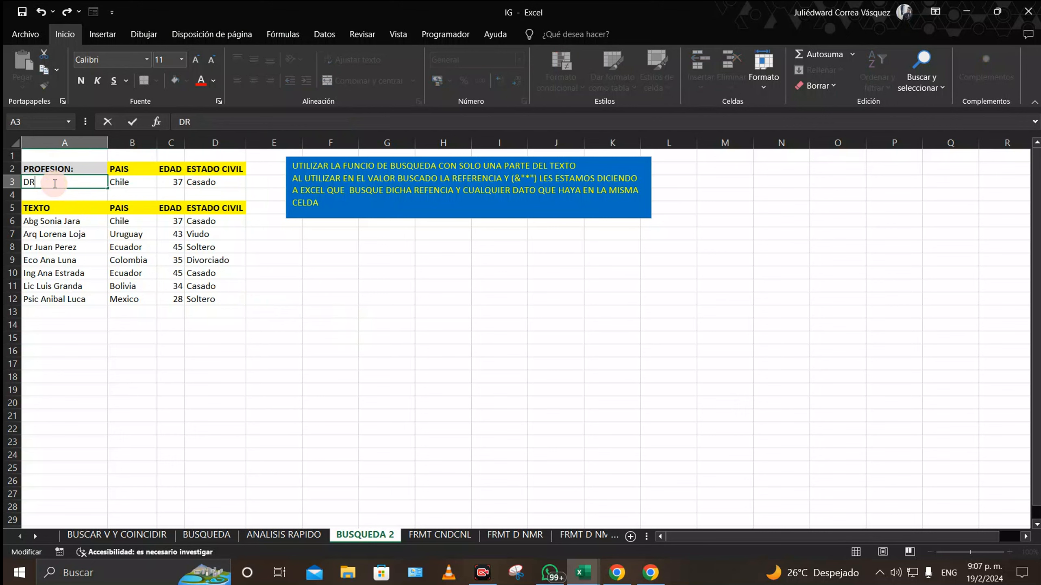
key(Return)
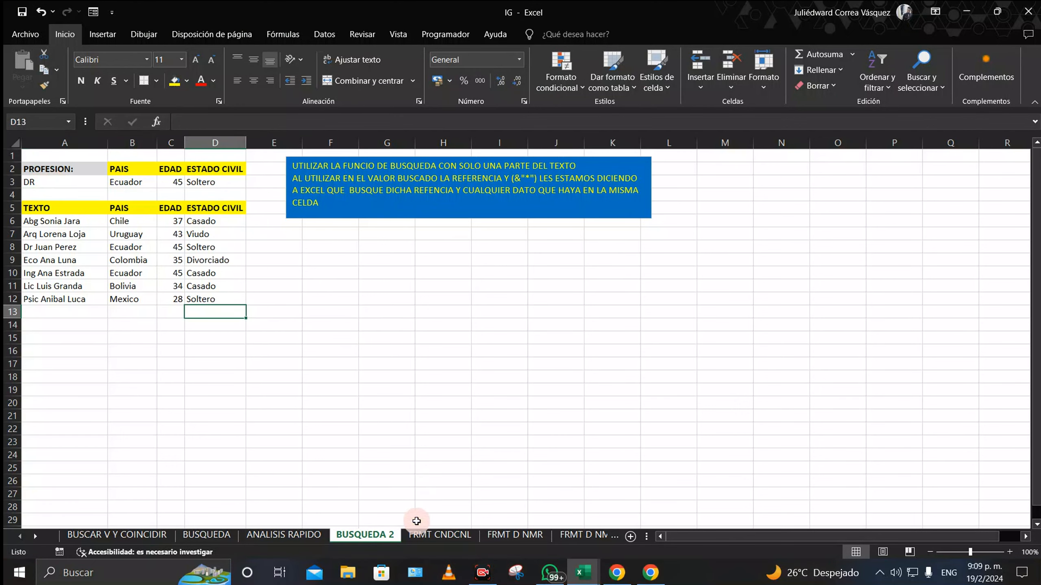
Step: On the FRMT CNDCNL sheet, select product names A4:A28 and open conditional formatting
click(422, 535)
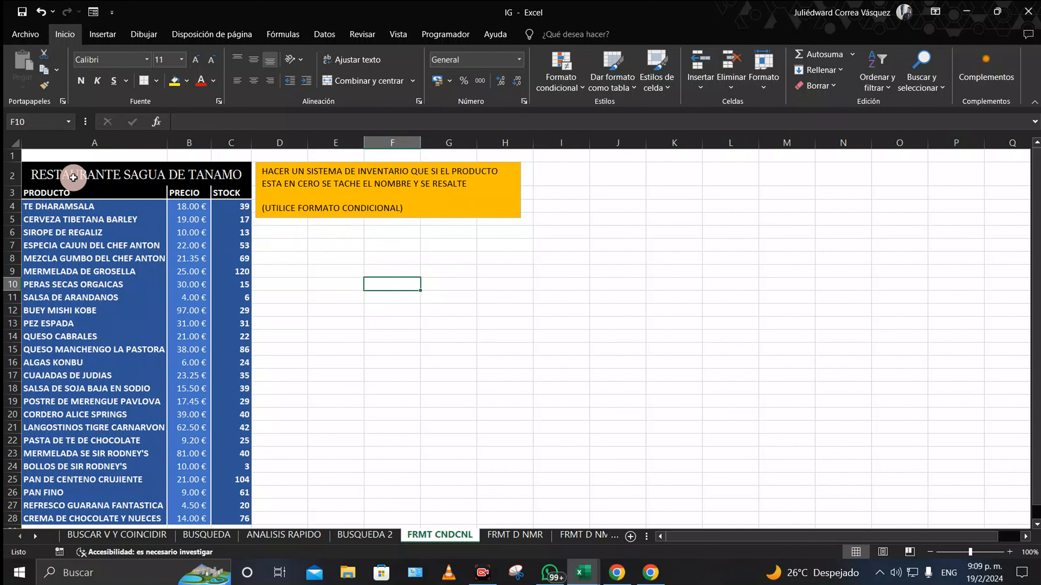
click(73, 205)
drag(74, 216, 72, 477)
scroll(103, 372, up, 1)
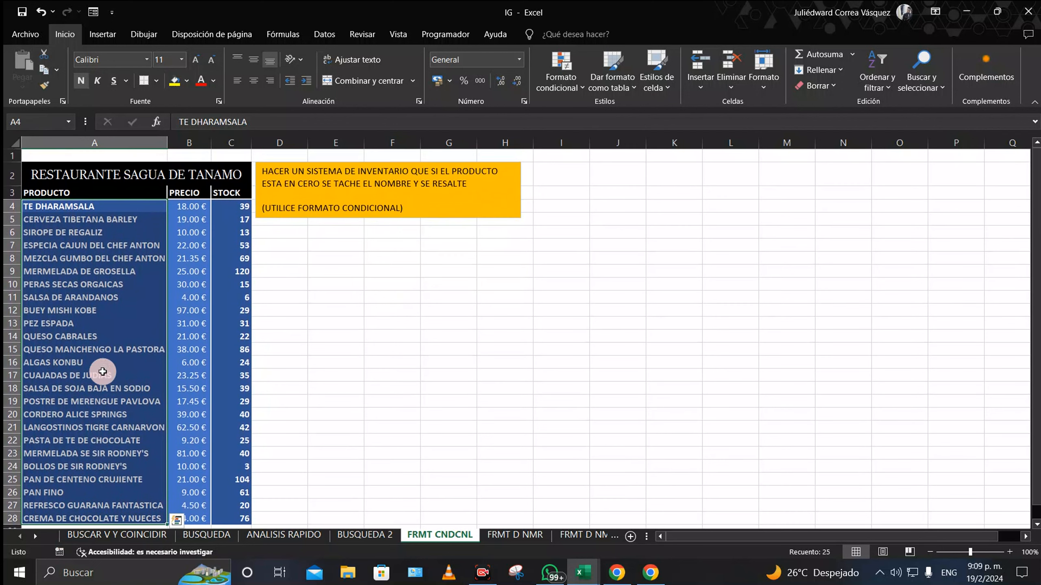
click(564, 88)
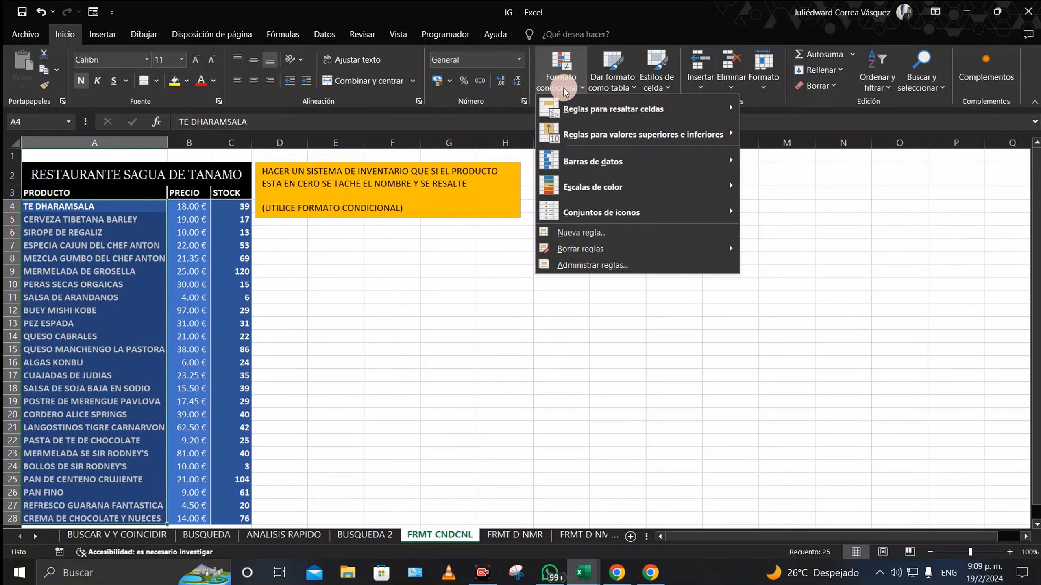
Step: Start a new formula-based conditional formatting rule using =C4=0 with C4 relative
click(607, 231)
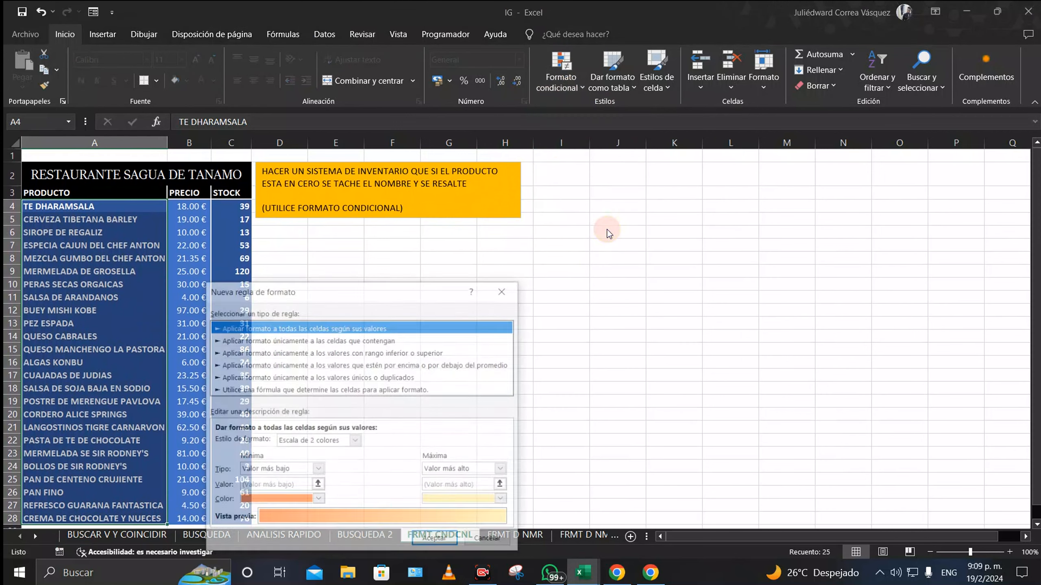
drag(408, 292, 522, 164)
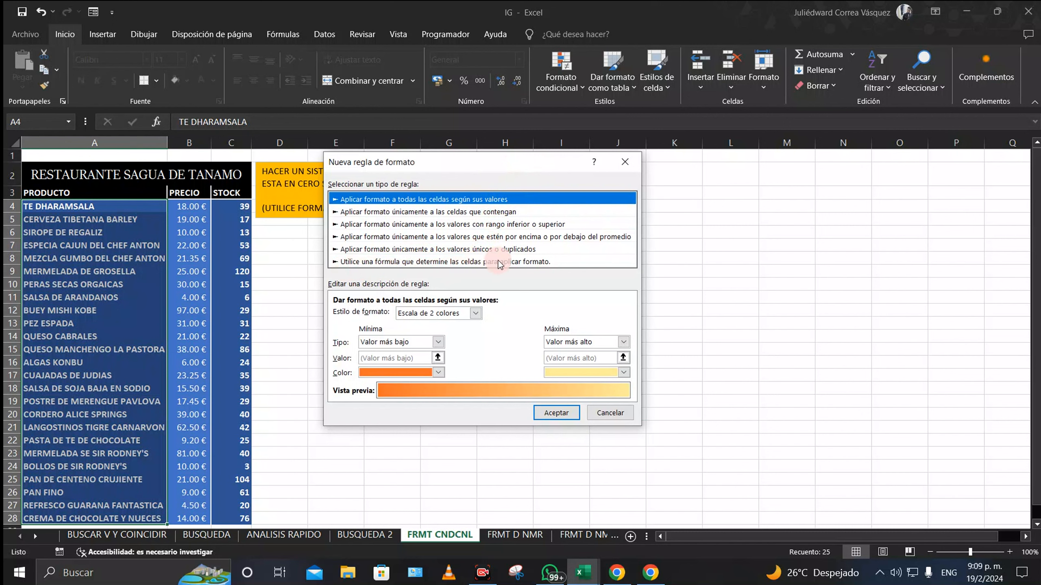
click(534, 262)
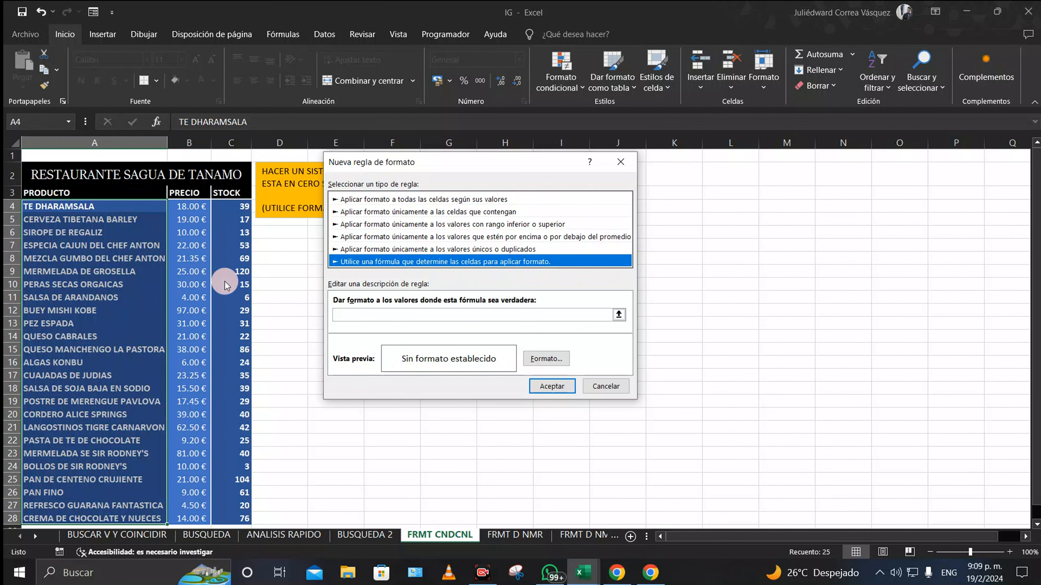
click(342, 314)
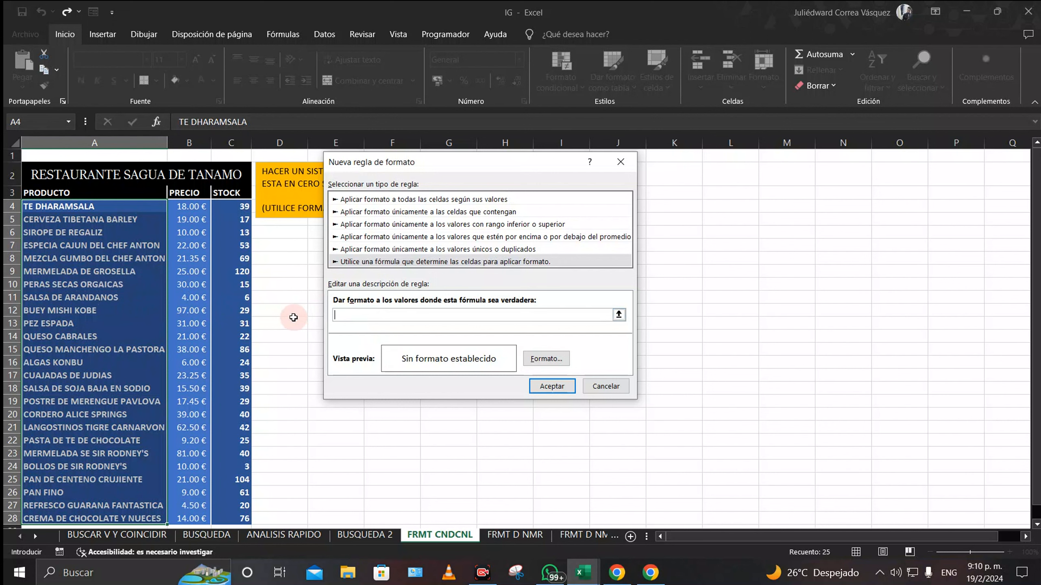
text(=)
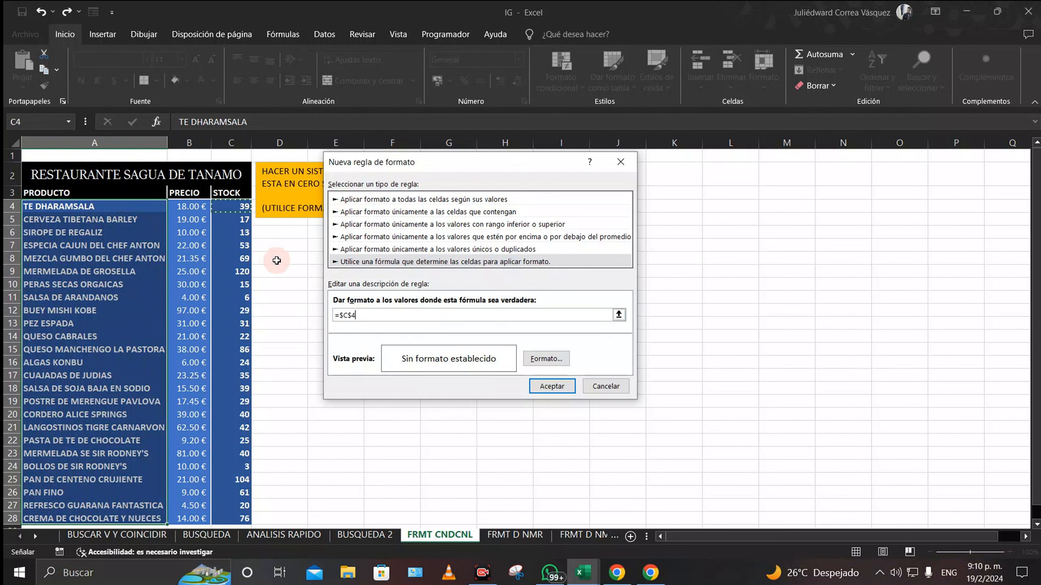
key(F4)
key(F4)
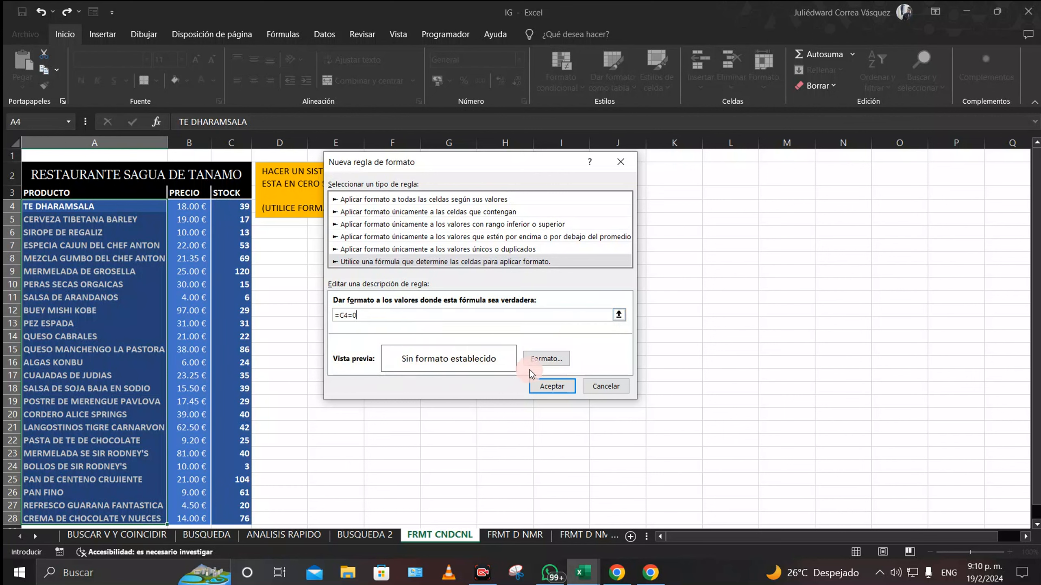
click(553, 359)
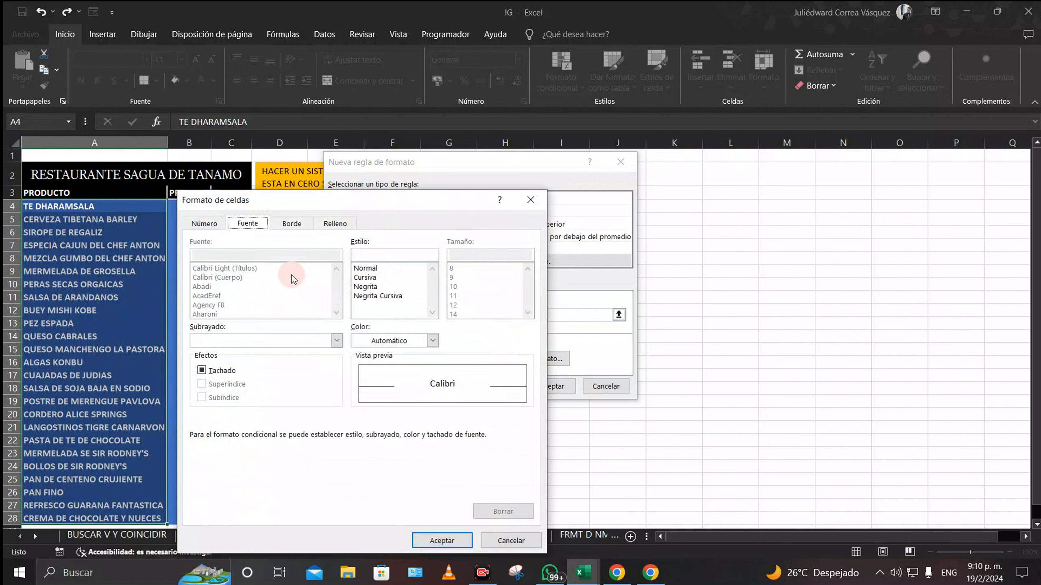
Step: Give the =C4=0 rule a red strikethrough font and apply it to the product names
click(203, 371)
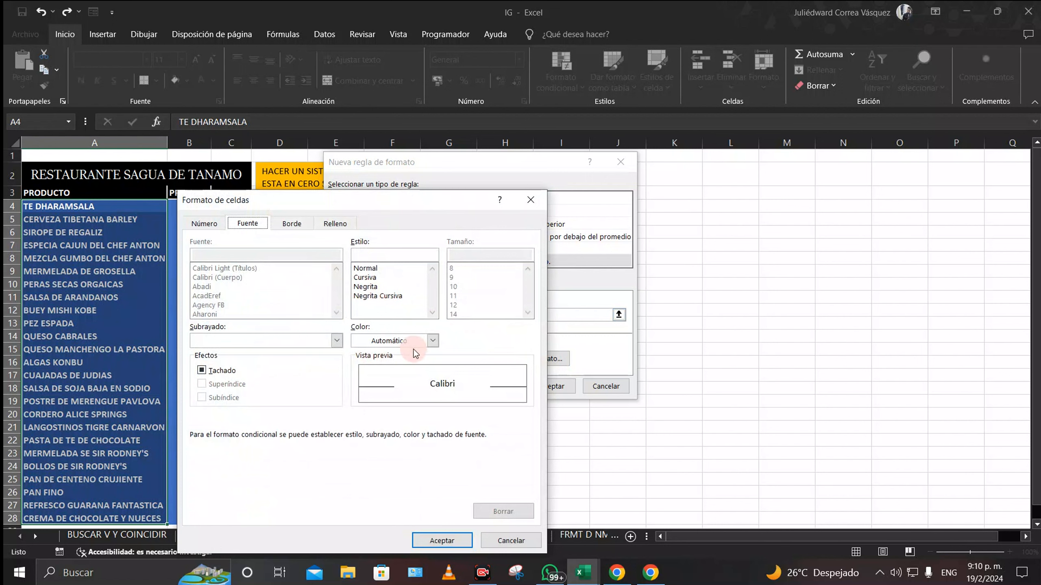
click(432, 340)
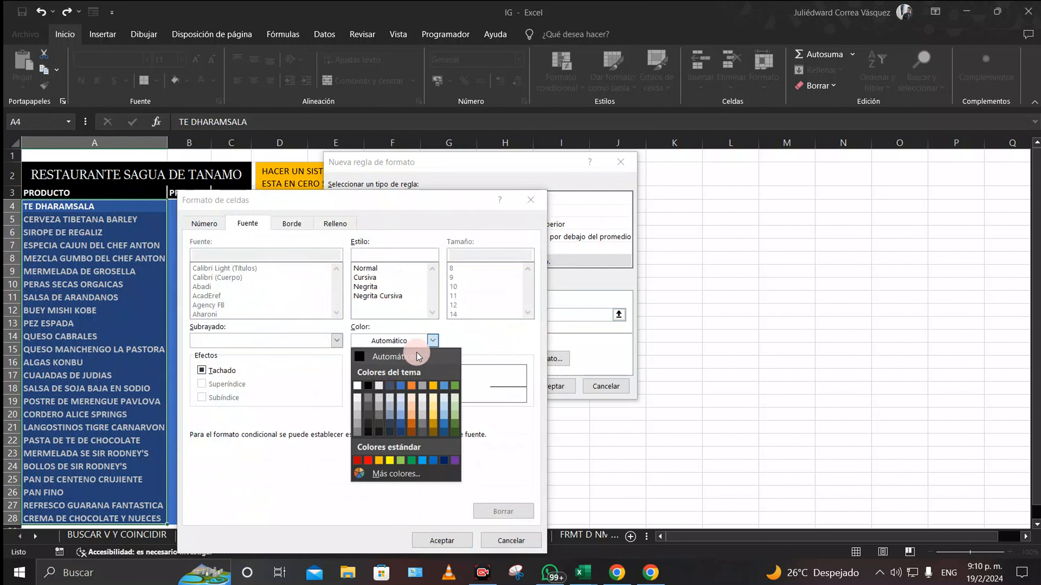
click(368, 460)
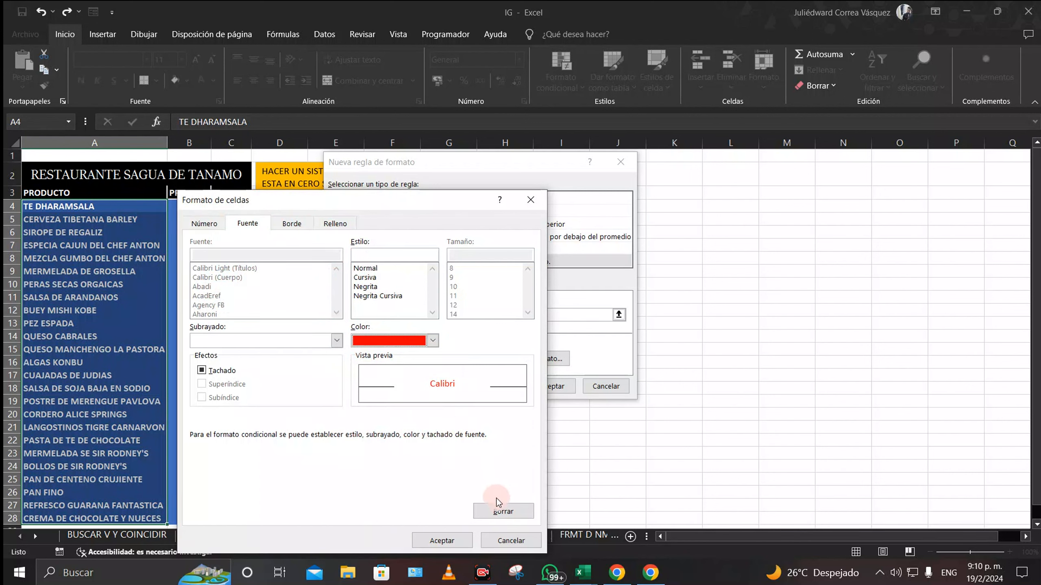
click(436, 541)
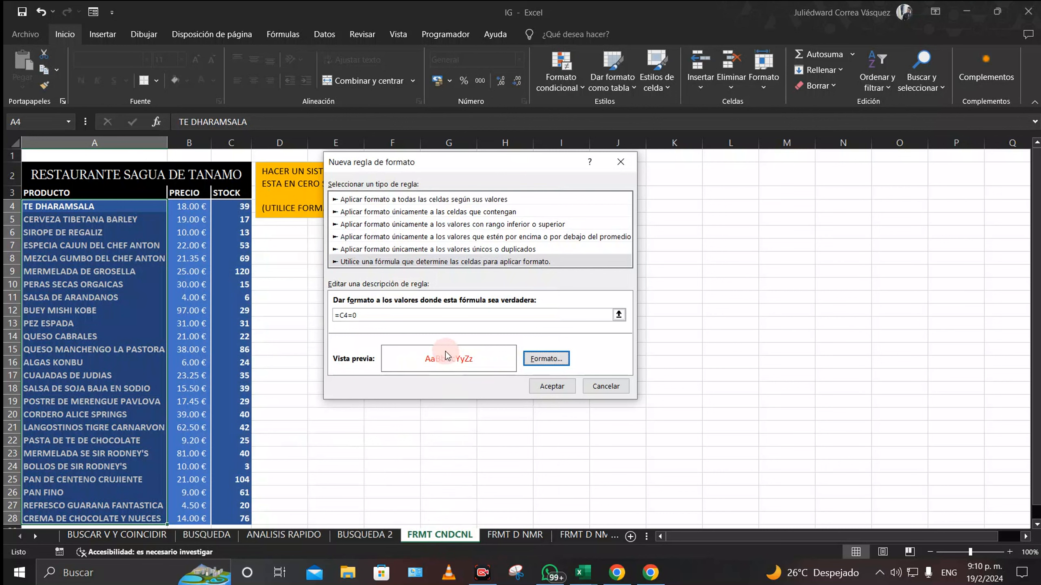
click(546, 358)
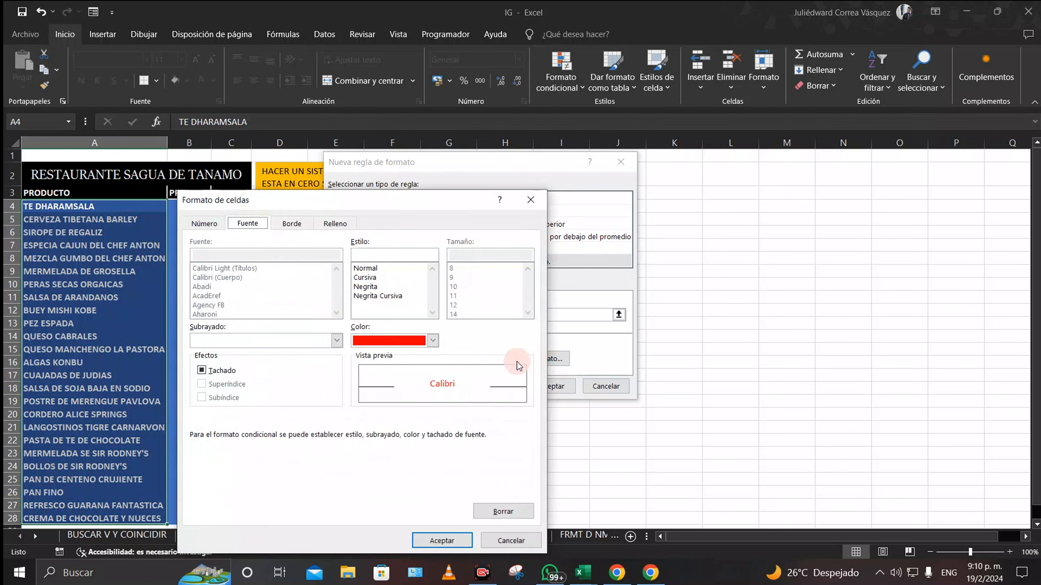
click(202, 371)
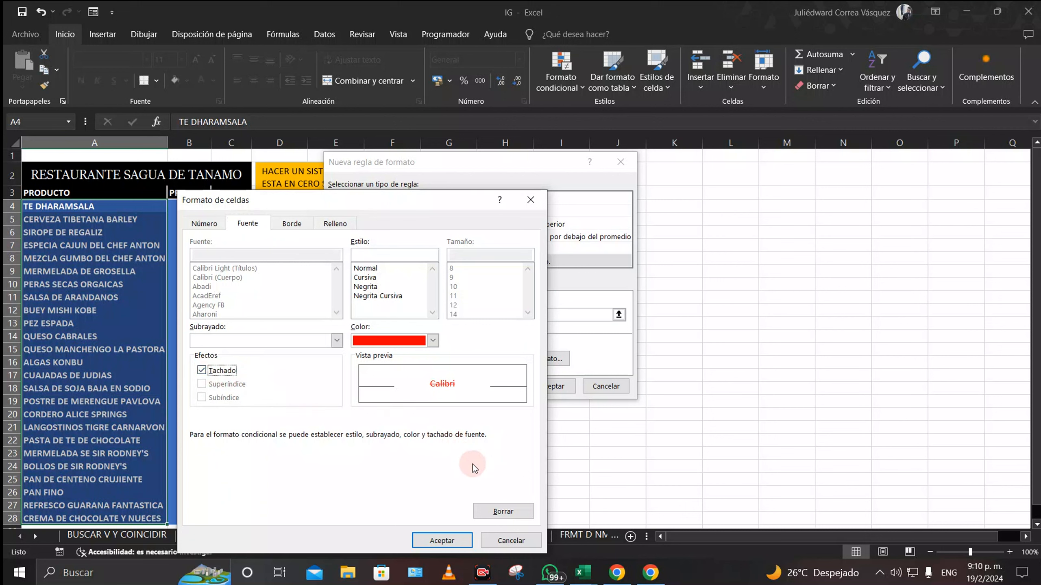
click(441, 540)
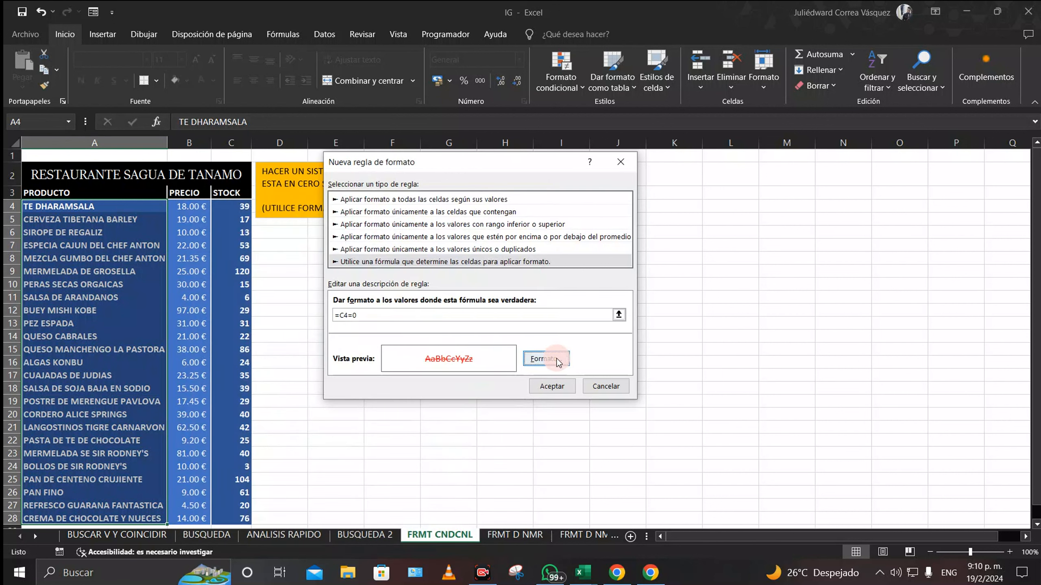
click(552, 385)
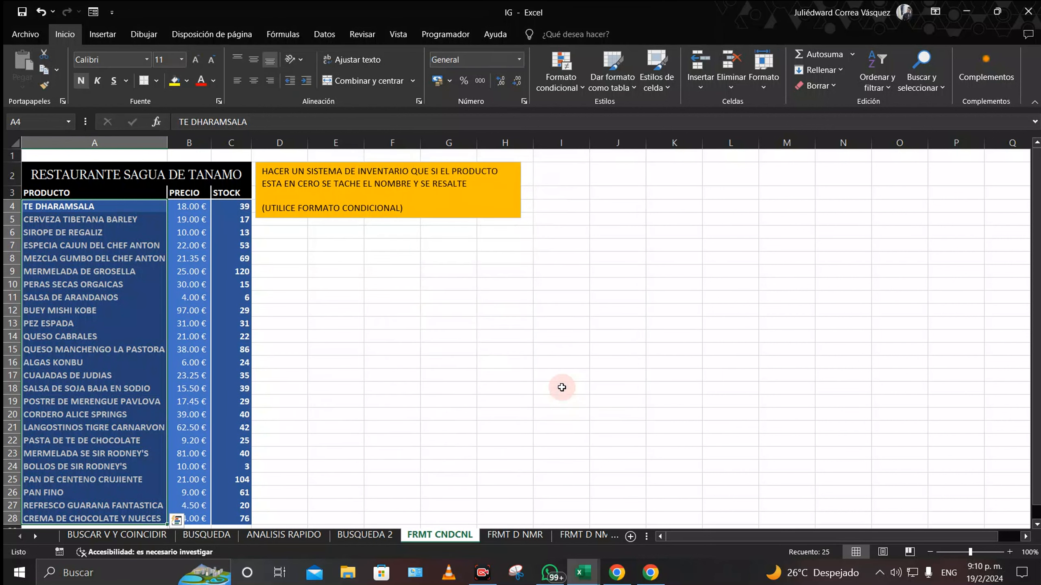
Step: Test the rule by entering 0 stock in C4 and C18, then set C4 to 15
click(342, 398)
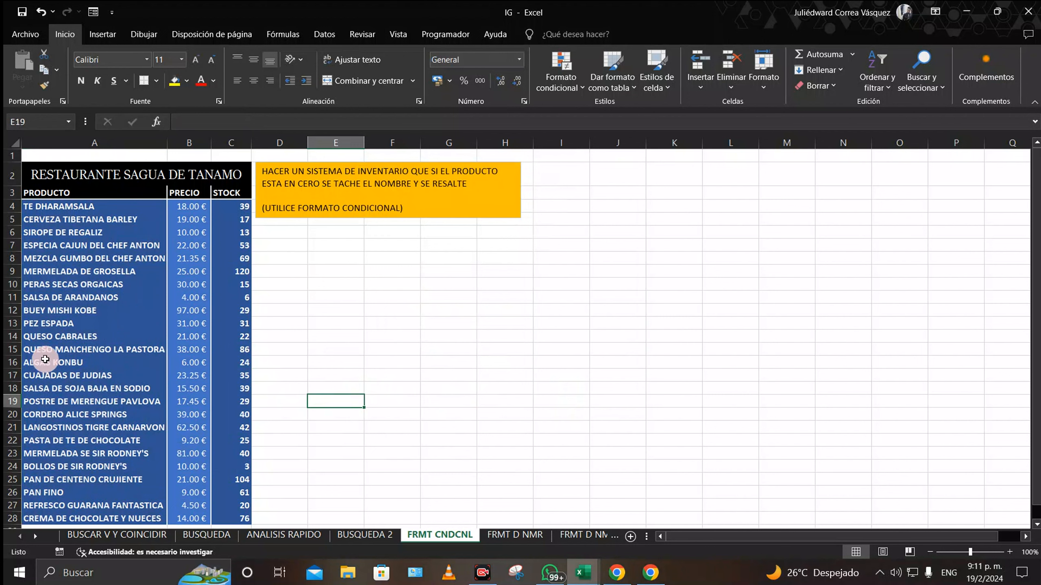
click(240, 207)
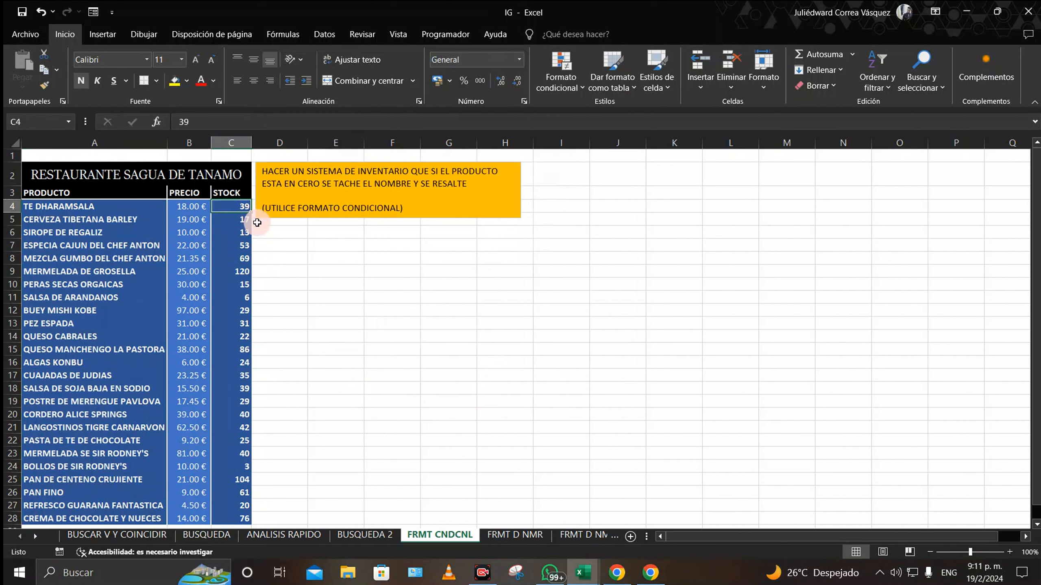
text(0)
key(Return)
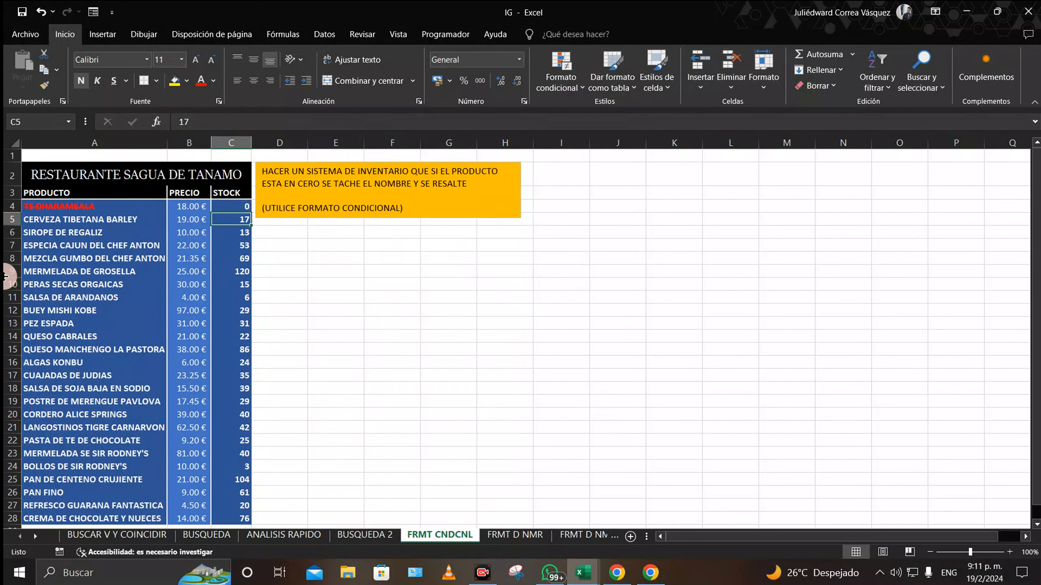
click(243, 388)
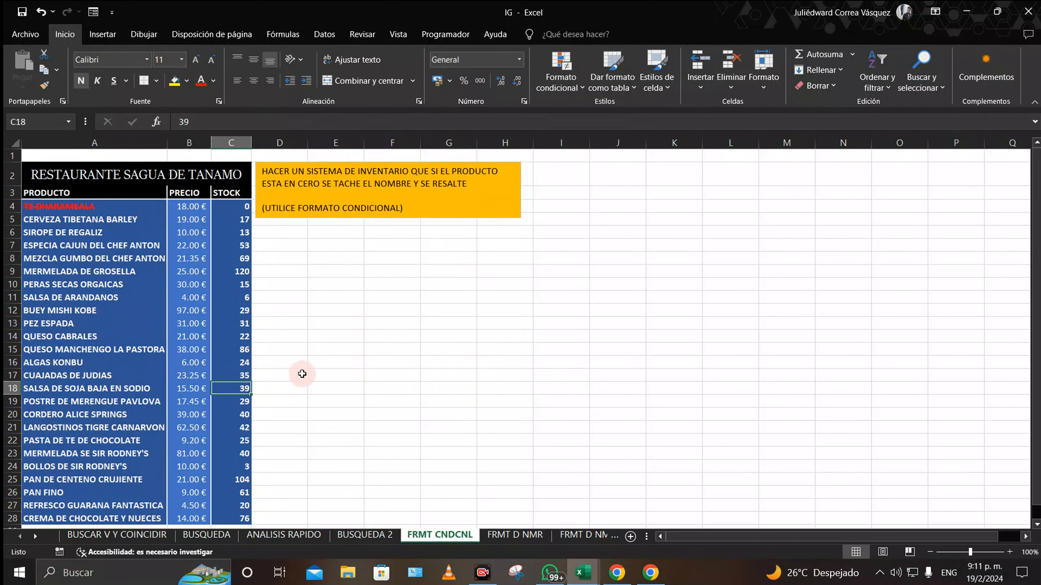
text(0)
key(Return)
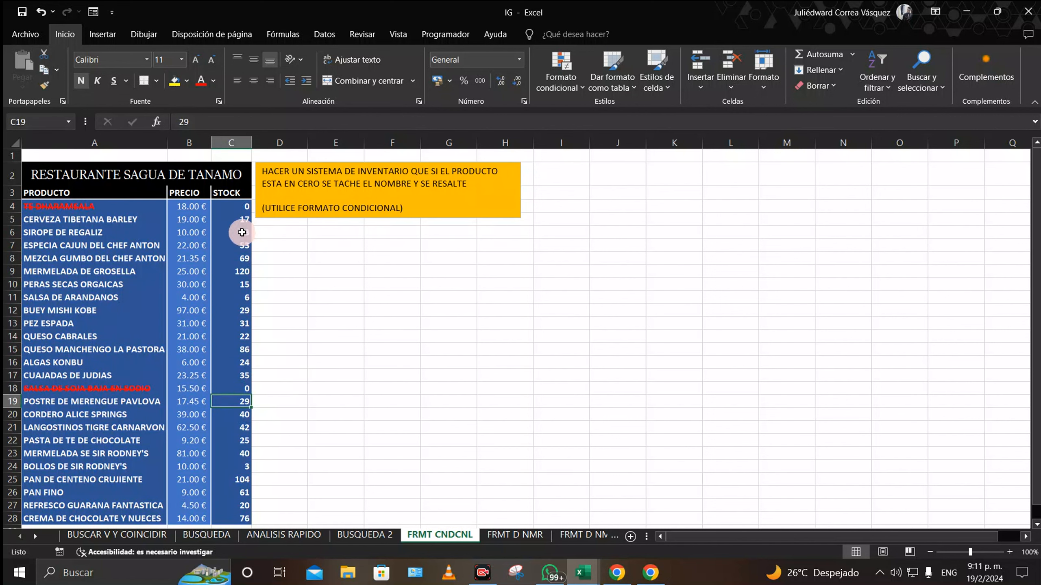
click(241, 207)
text(15)
key(Return)
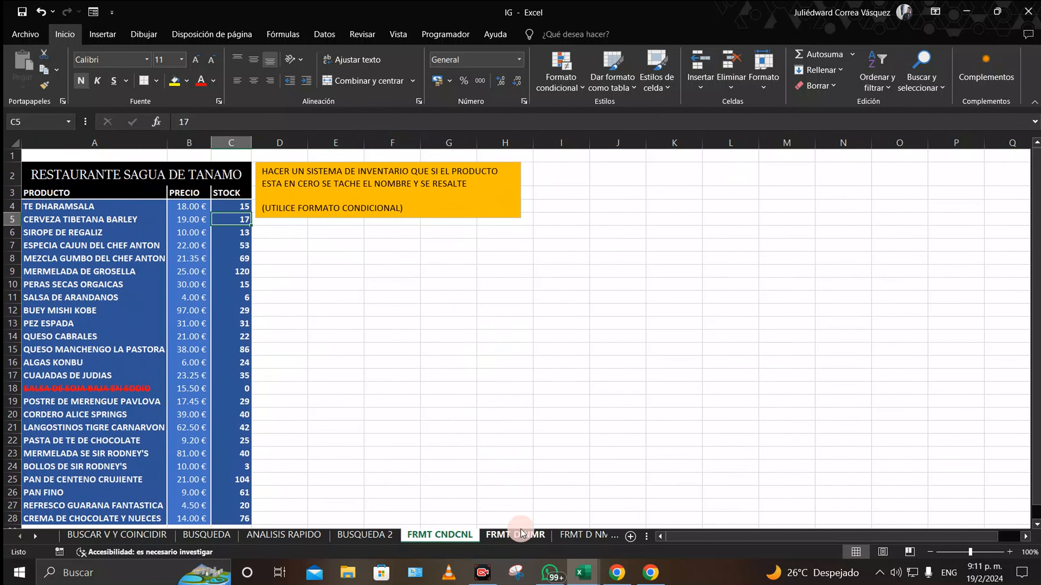
Step: Switch to the FRMT D NMR sheet and select cell B1 beside VENTAS
click(516, 534)
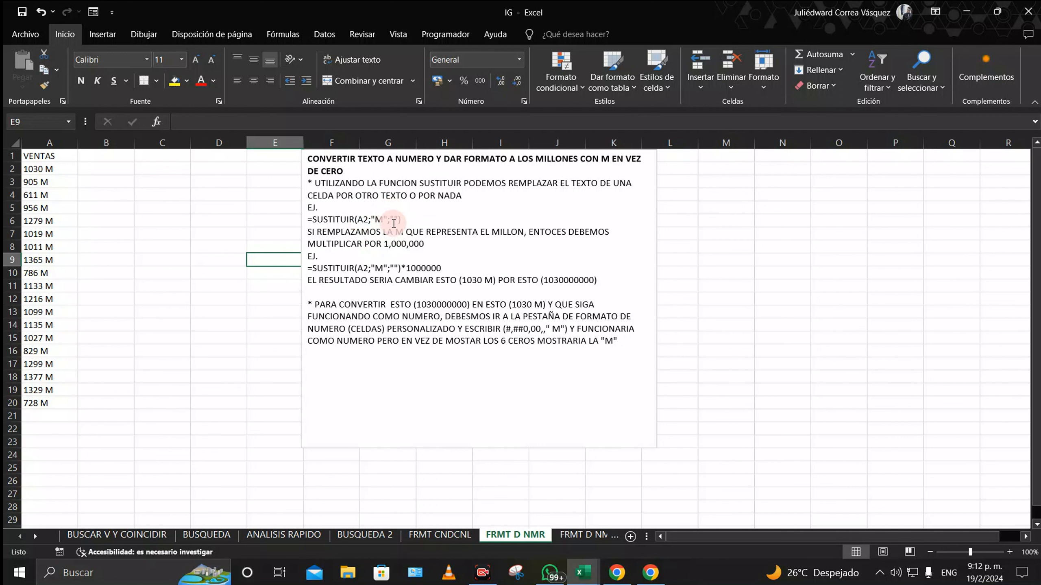
click(104, 156)
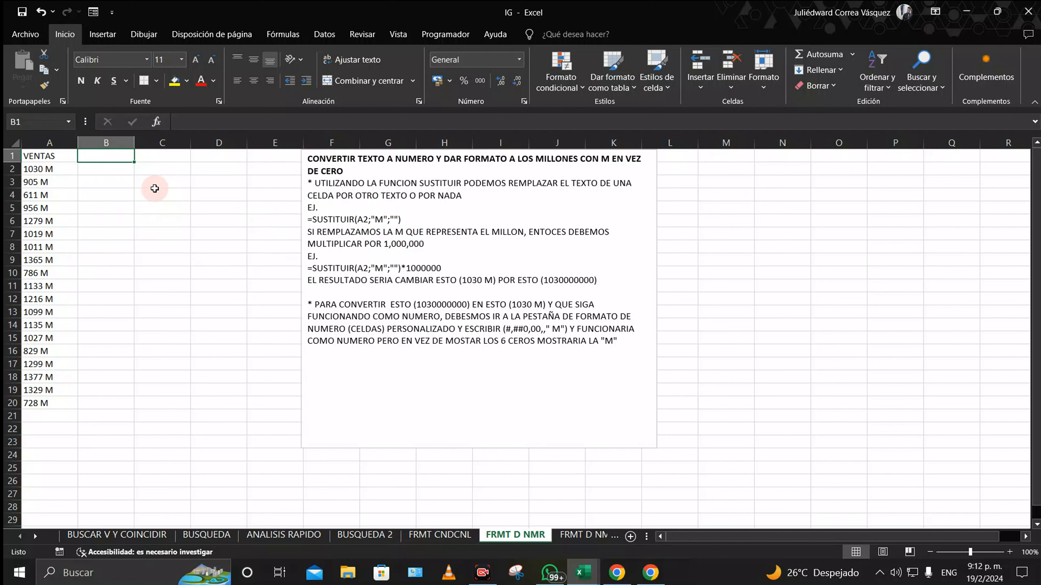
Step: Enter =SUSTITUIR(A2;"M";" ") in B2 so 1030 M becomes 1030
key(Down)
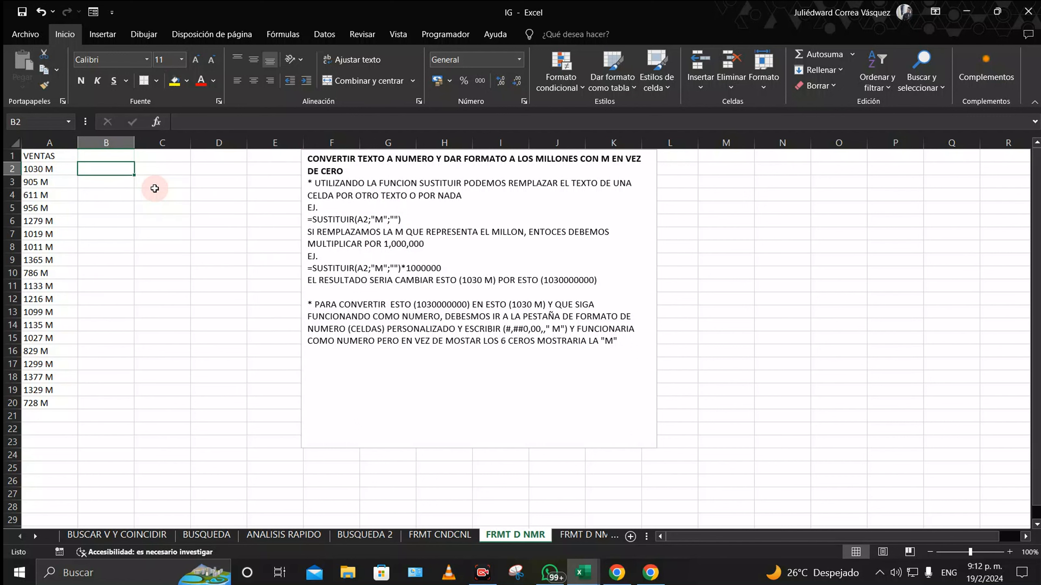
text(=)
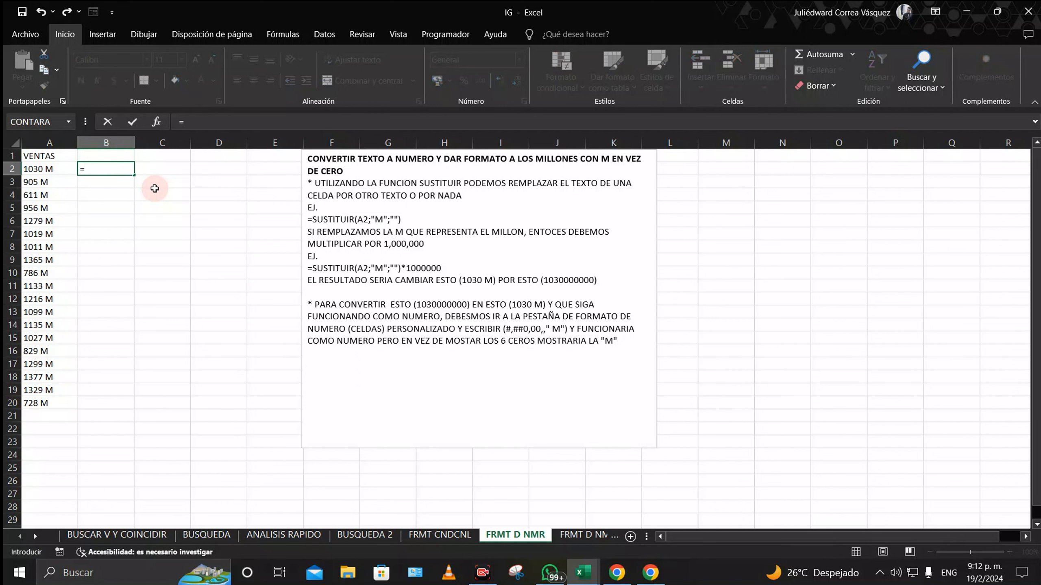
text(A2)
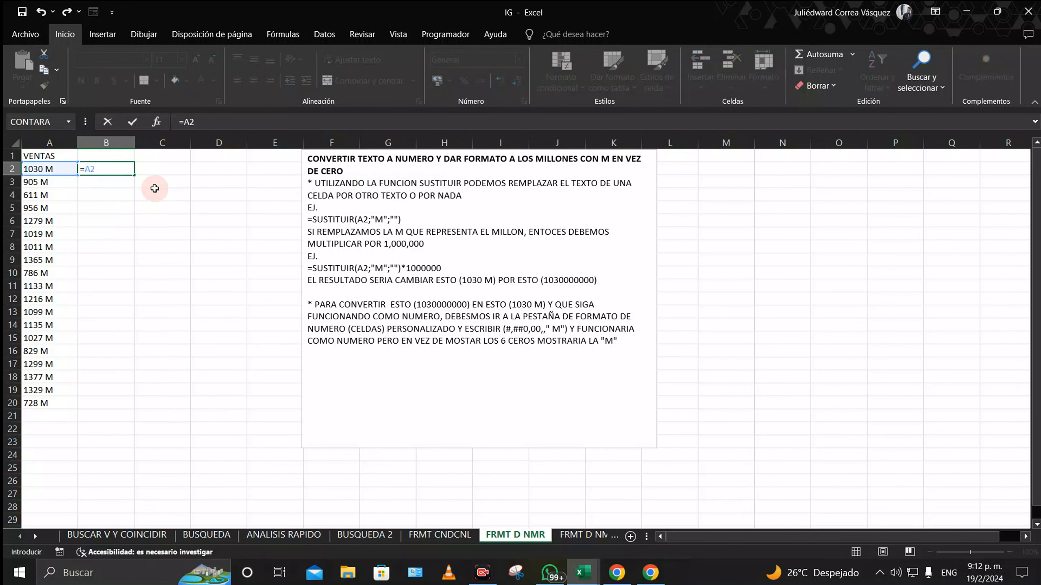
key(BackSpace)
key(BackSpace)
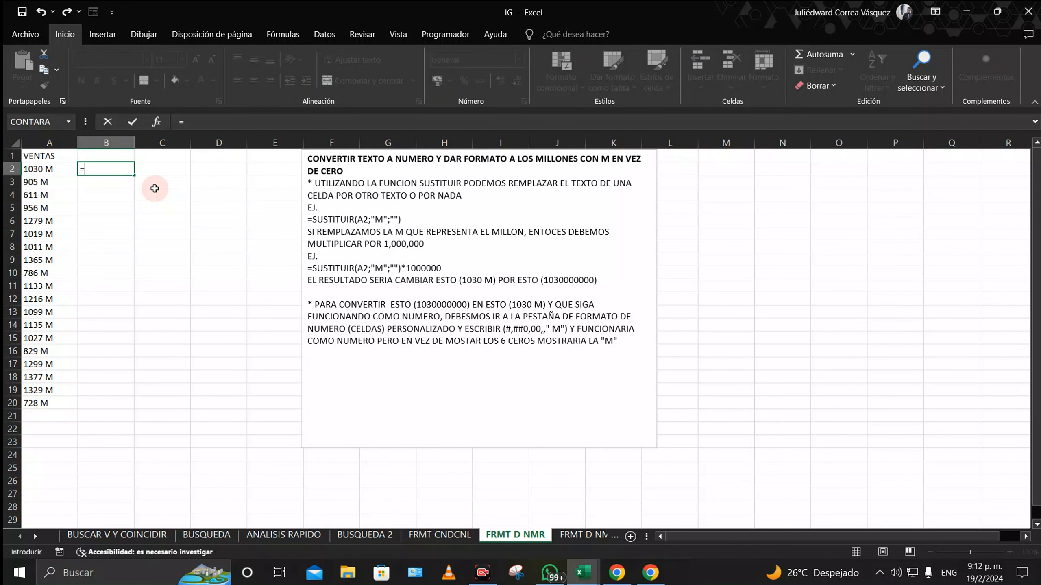
text(SUS)
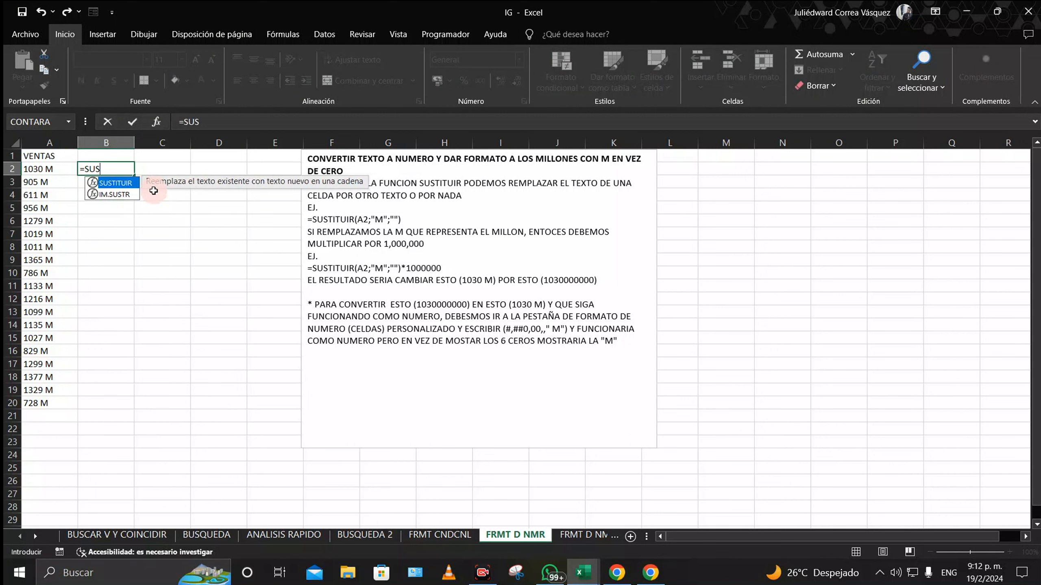
double_click(116, 183)
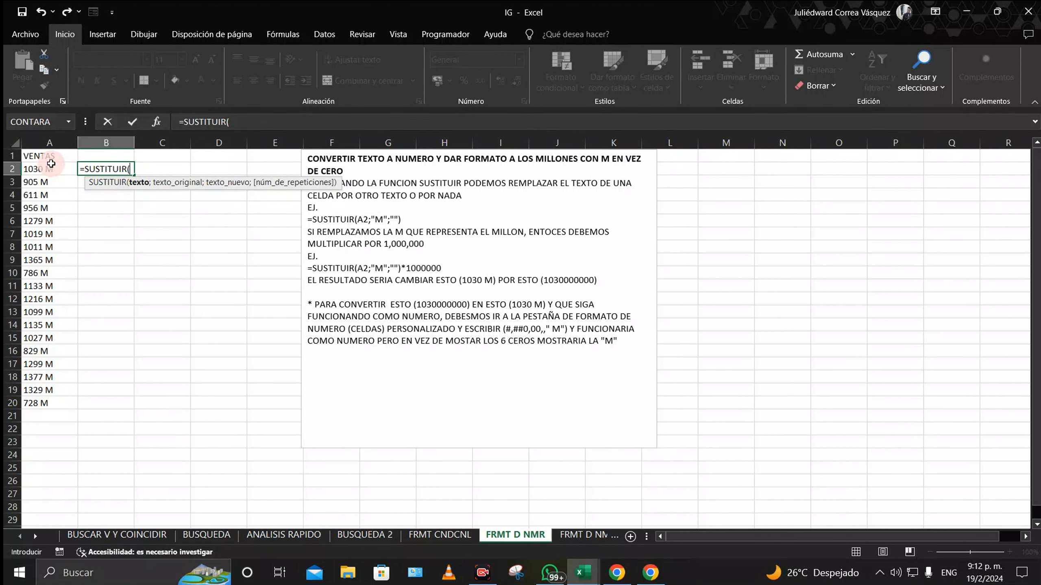
click(48, 167)
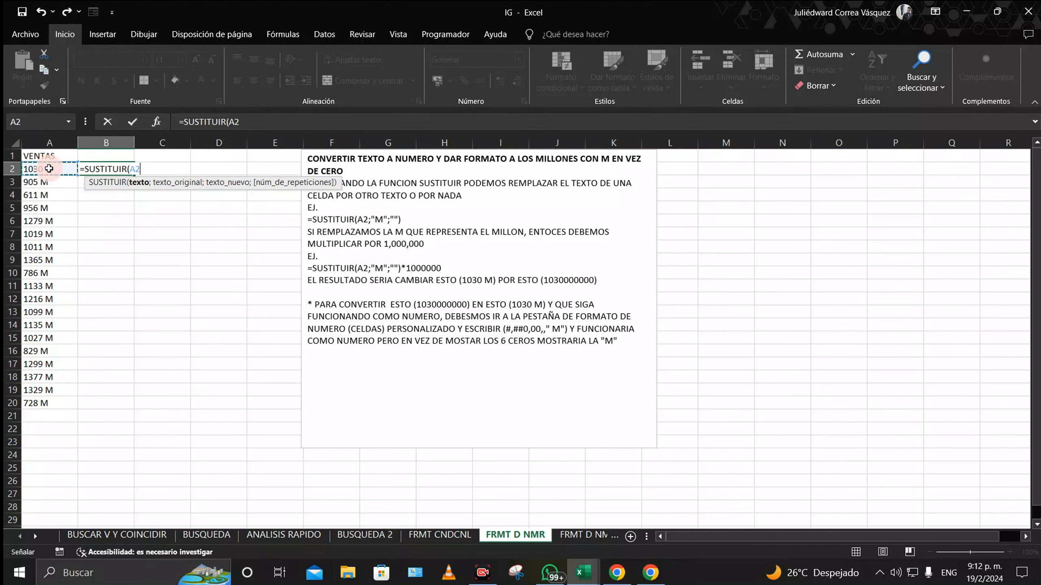
text(;"M)
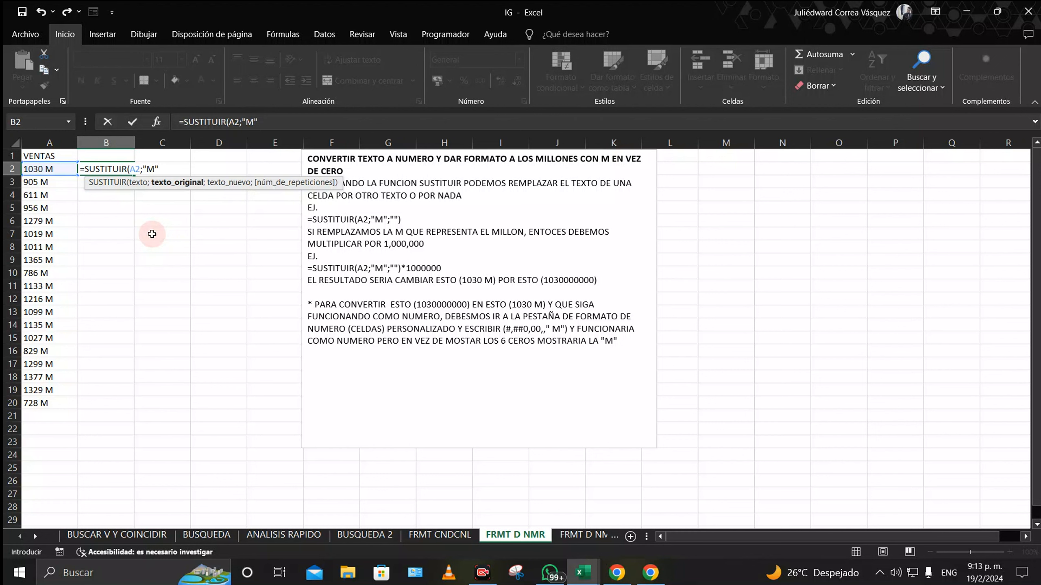
text(;" ")
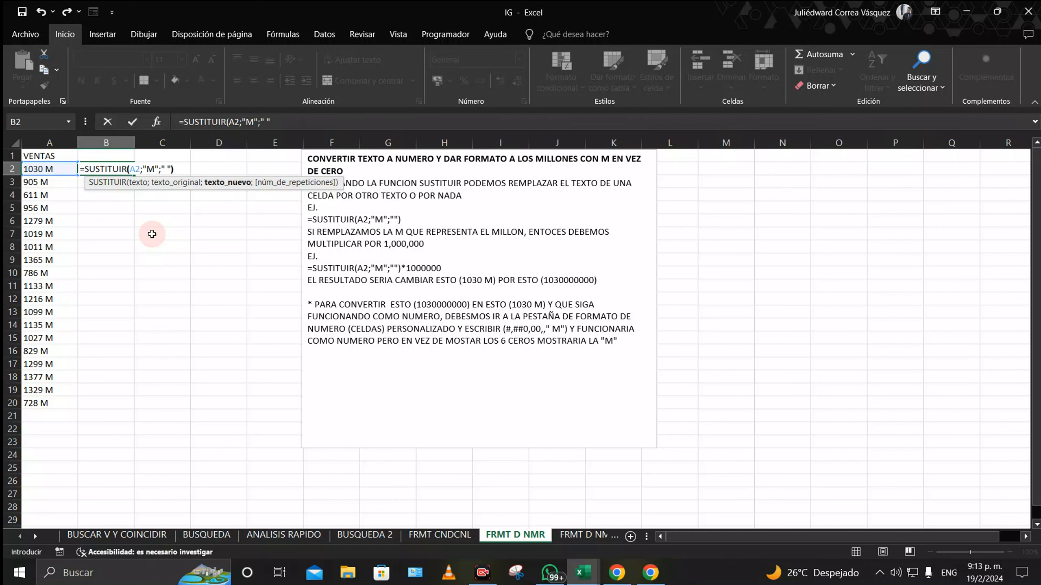
text())
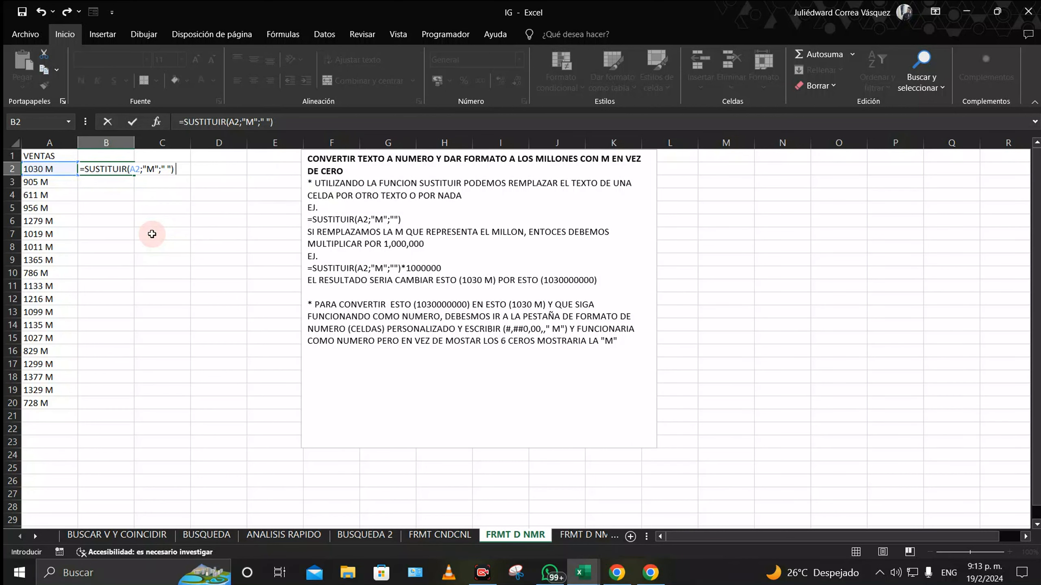
key(Return)
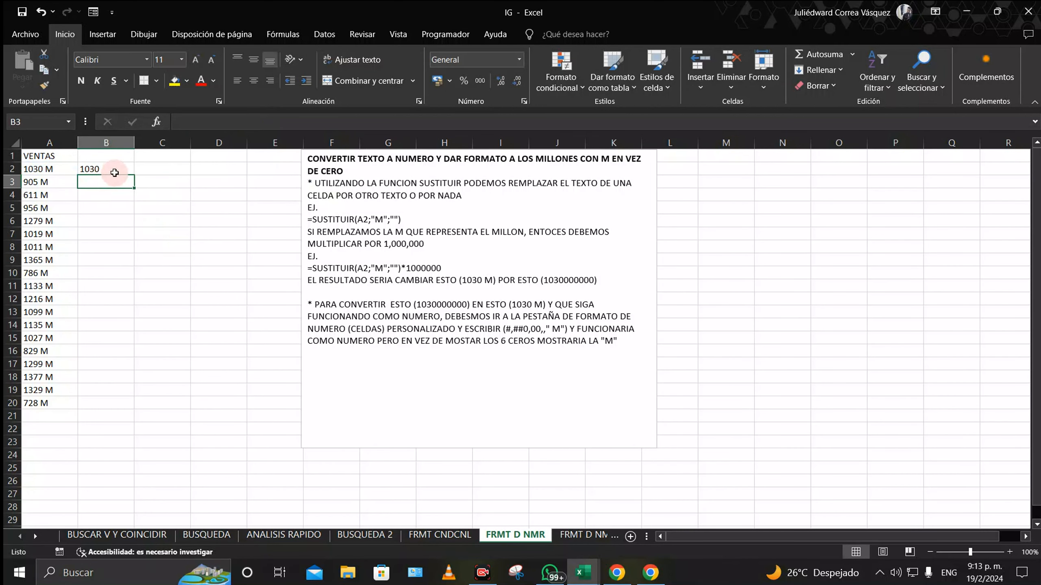
Step: Copy the B2 SUSTITUIR formula down to B20 and review the results
click(115, 173)
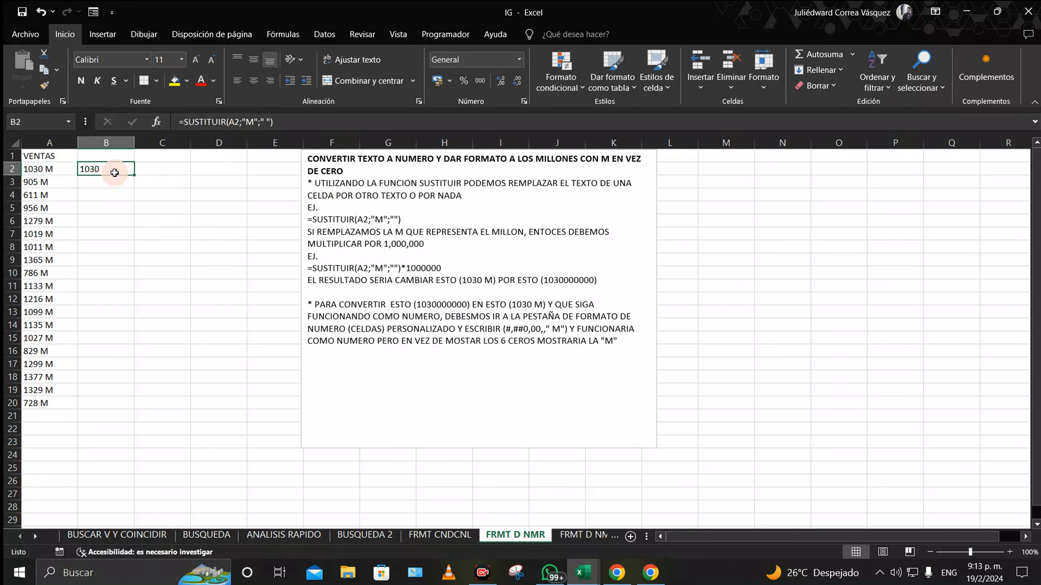
click(60, 170)
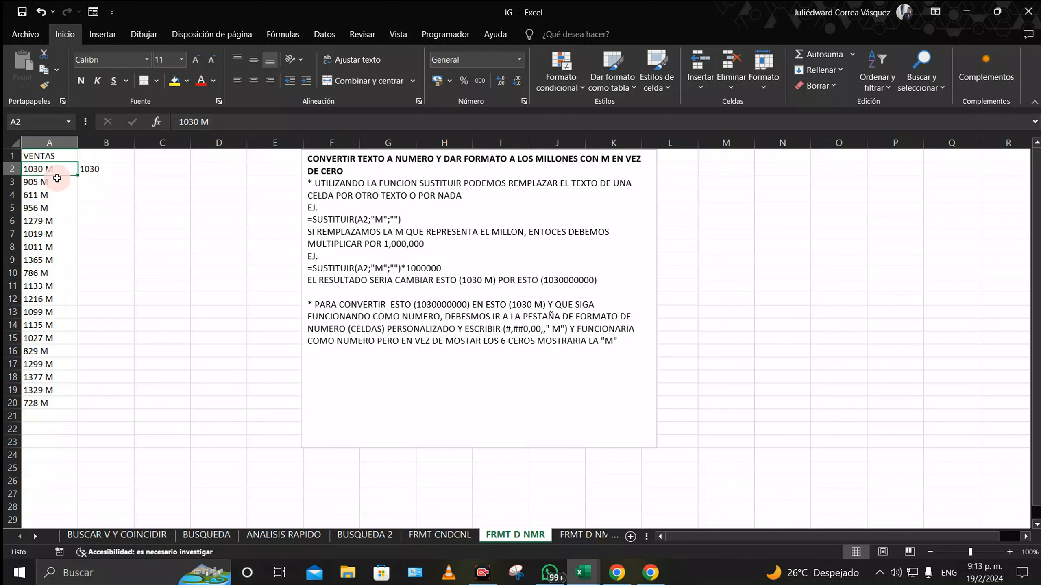
click(97, 167)
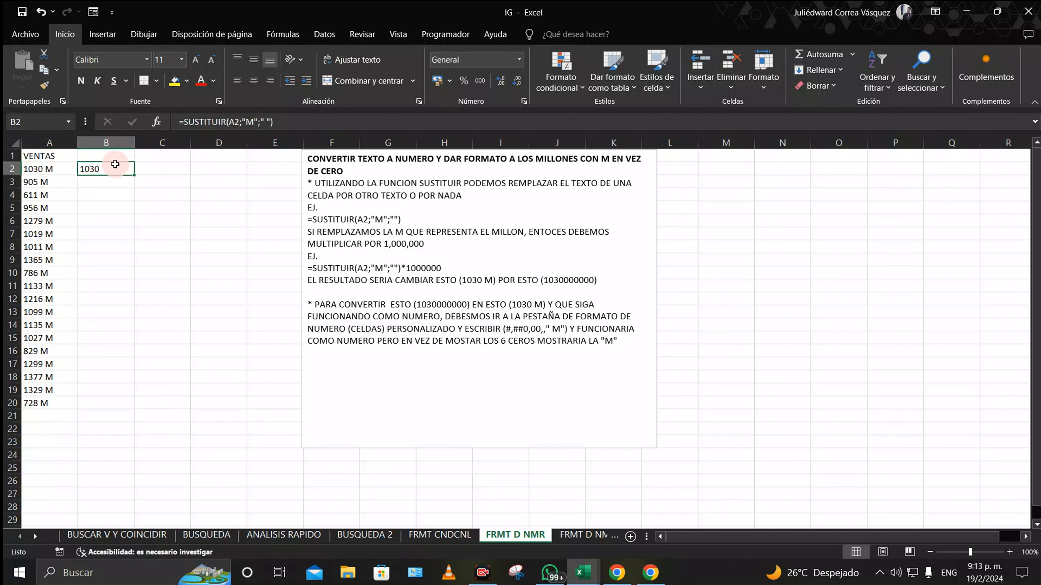
double_click(134, 175)
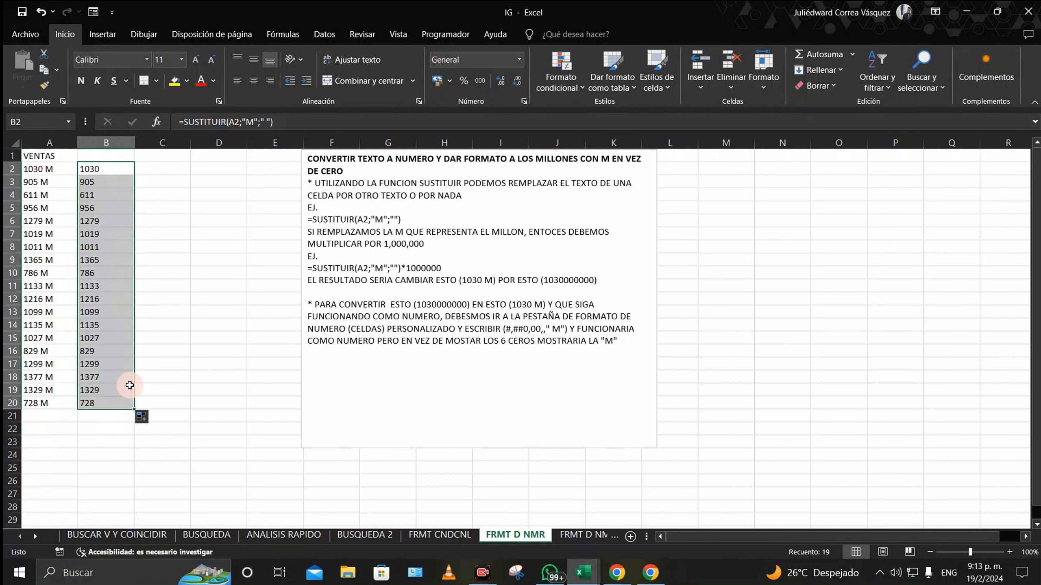
click(197, 352)
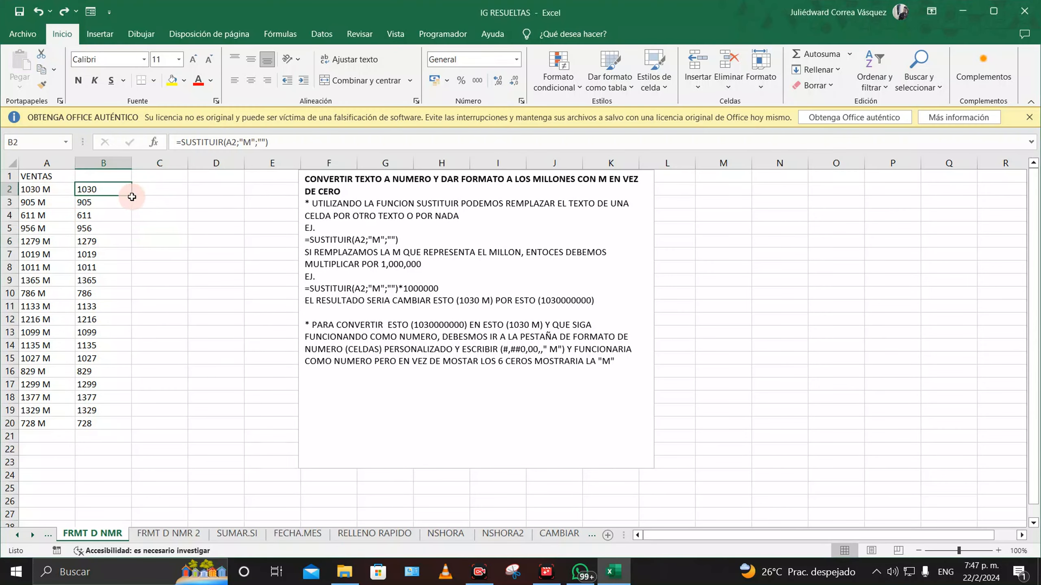
click(167, 191)
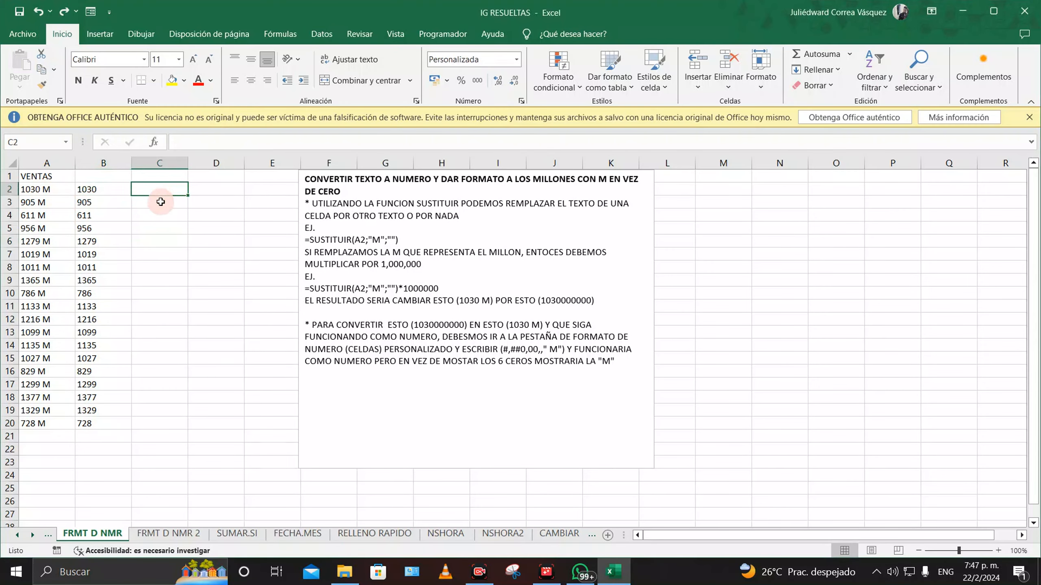
drag(119, 188, 129, 428)
click(197, 323)
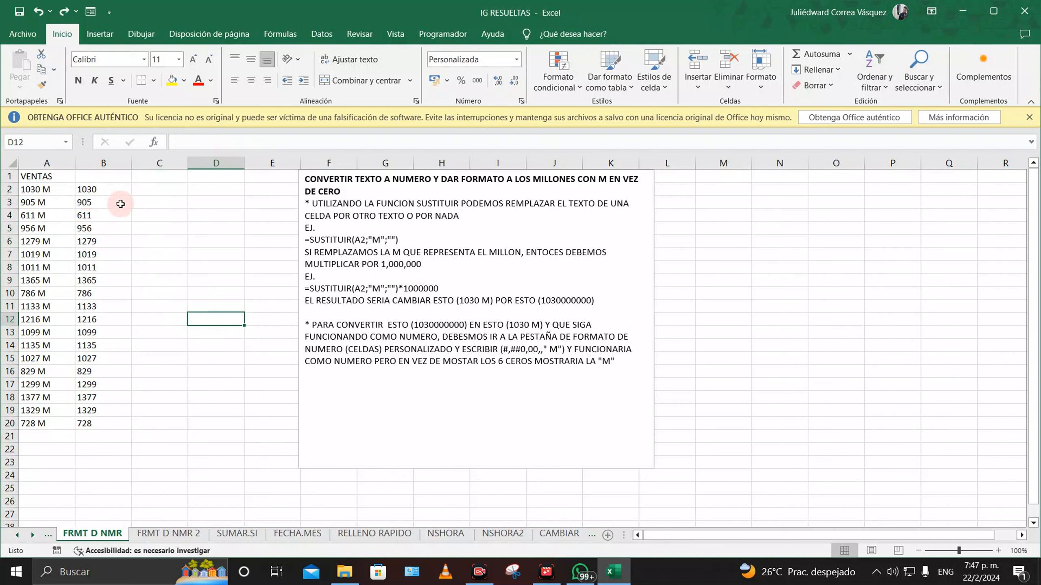
Step: Append *1000000 to the B2 formula and fill it down to B20
click(109, 190)
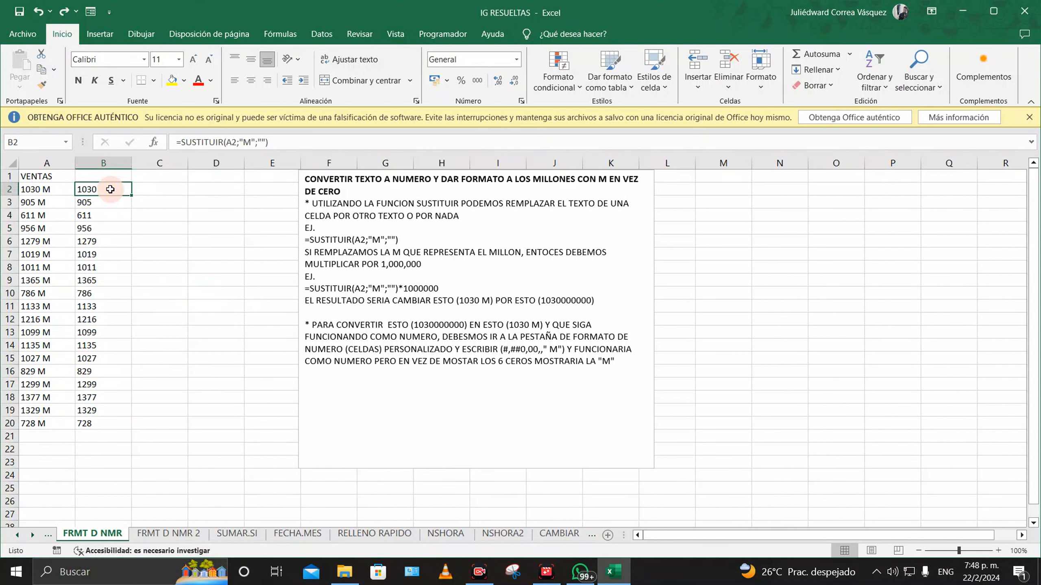
click(277, 140)
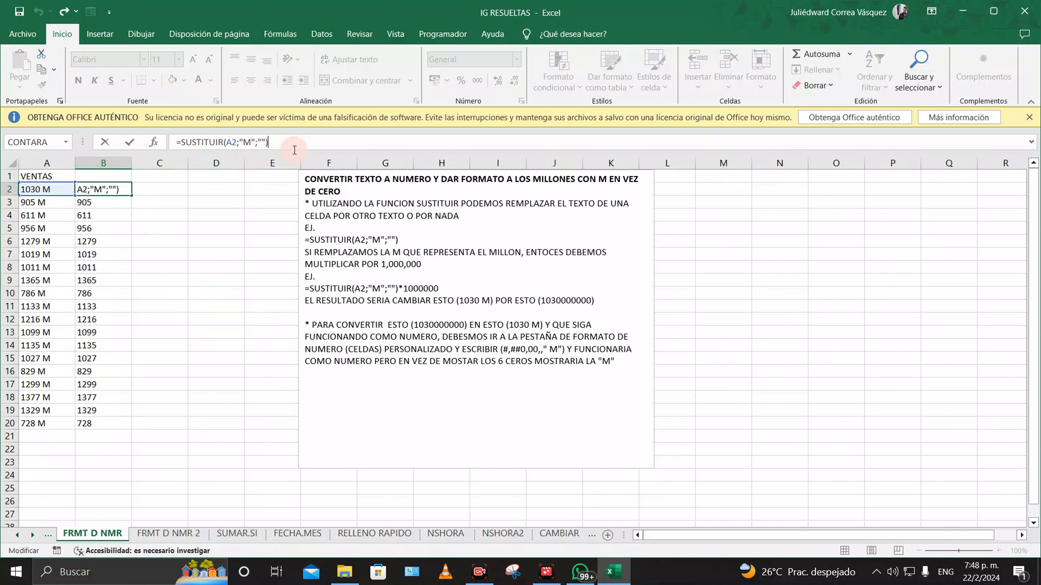
text(*1000000)
key(Return)
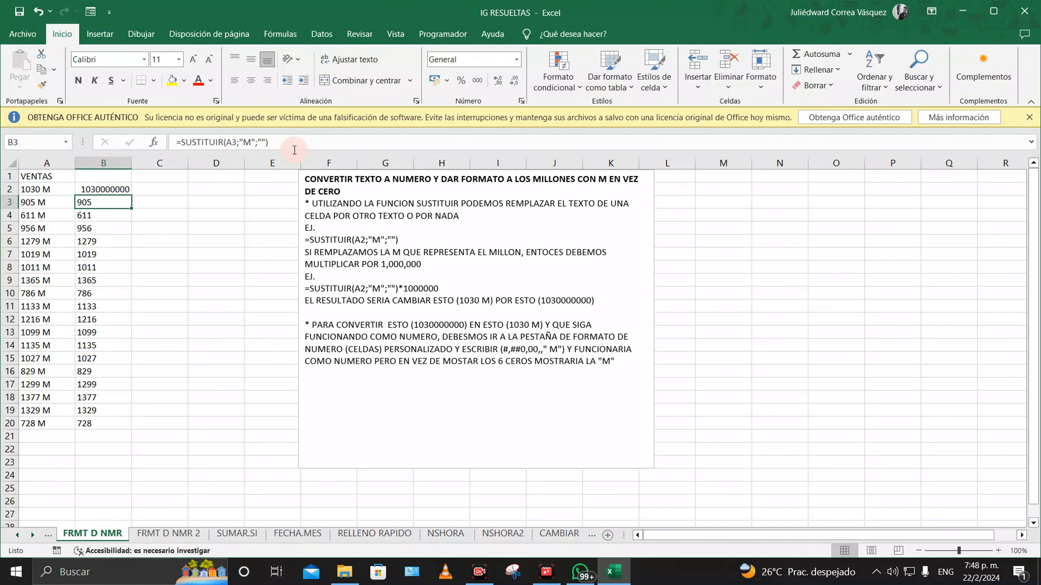
click(108, 185)
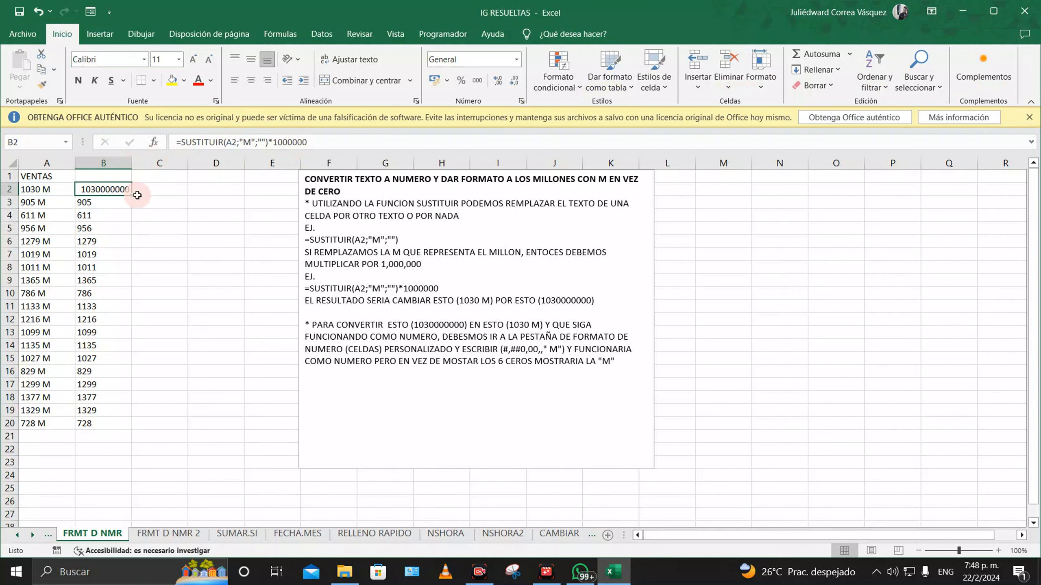
drag(132, 195, 137, 429)
click(216, 384)
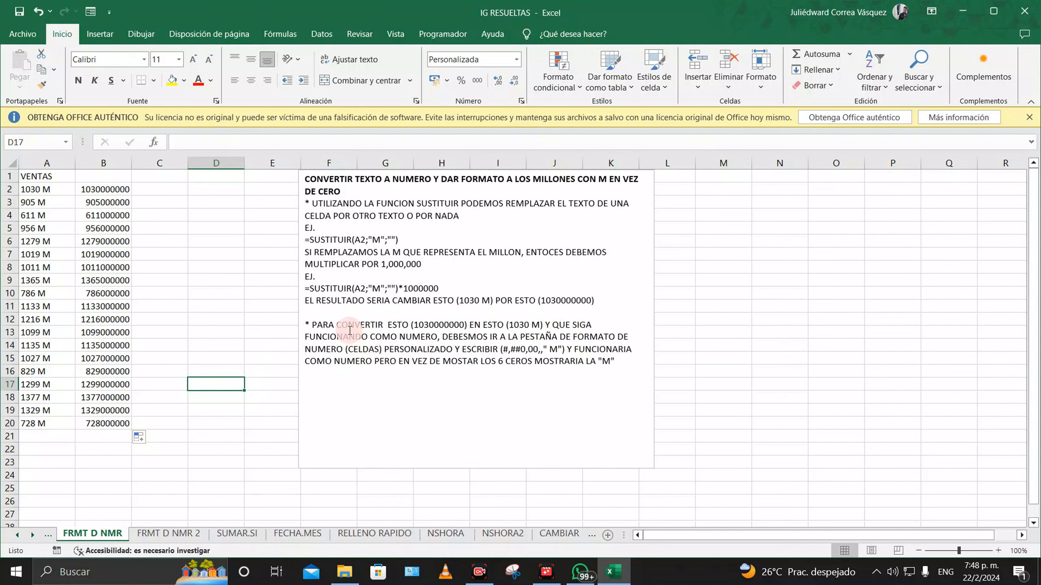
click(47, 189)
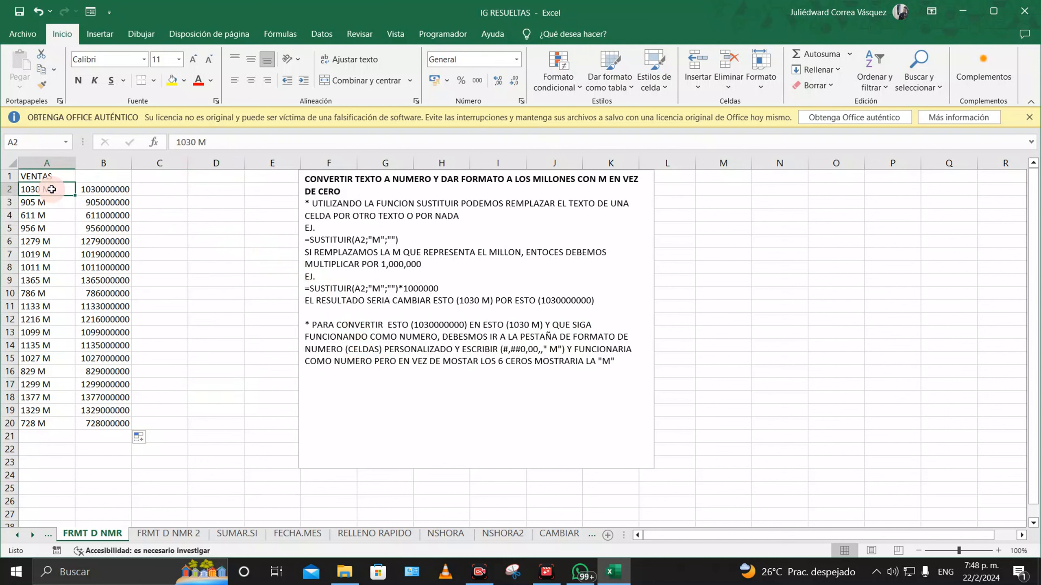
click(107, 191)
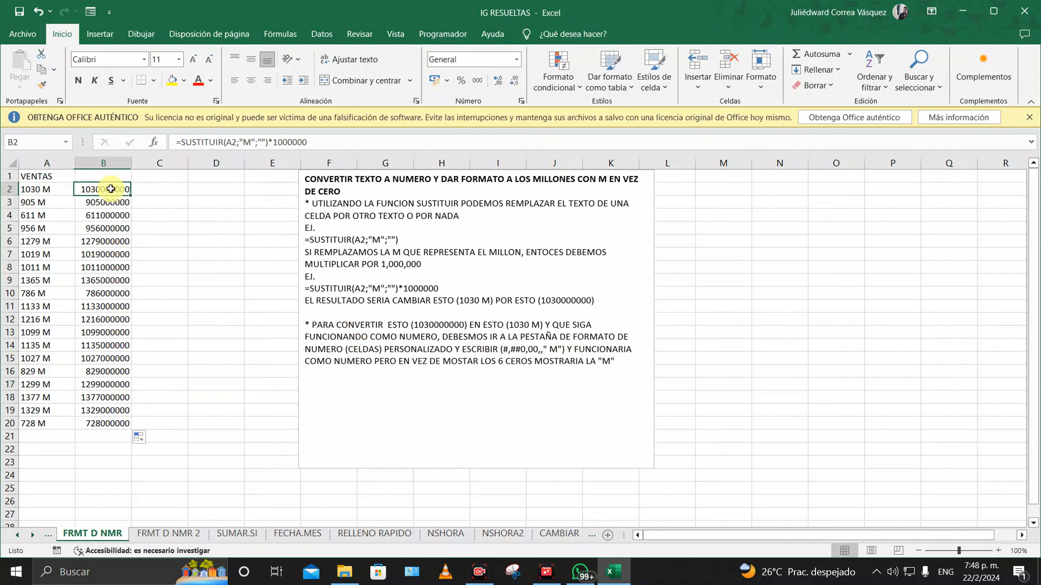
click(41, 188)
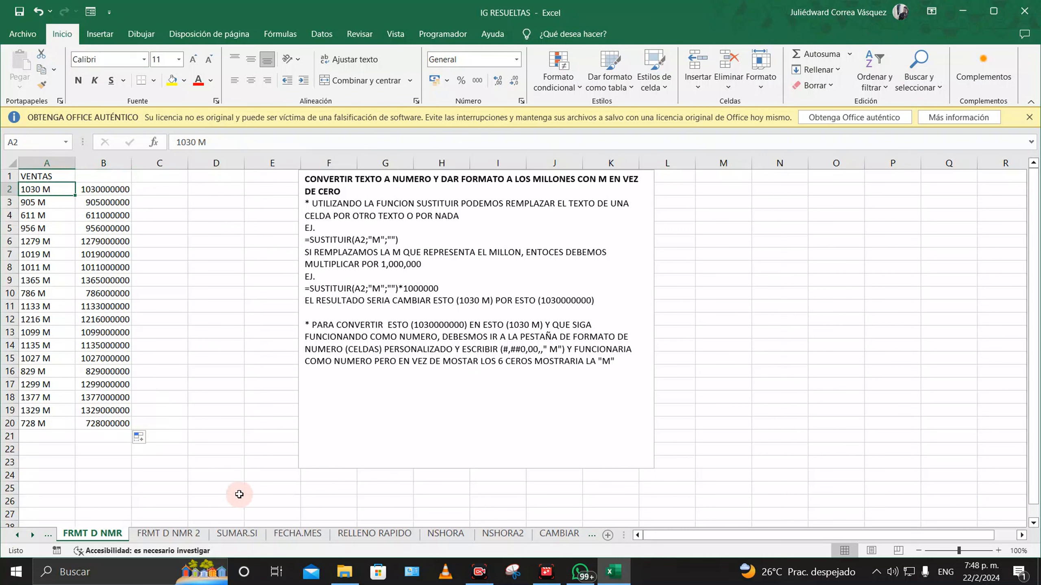
click(226, 486)
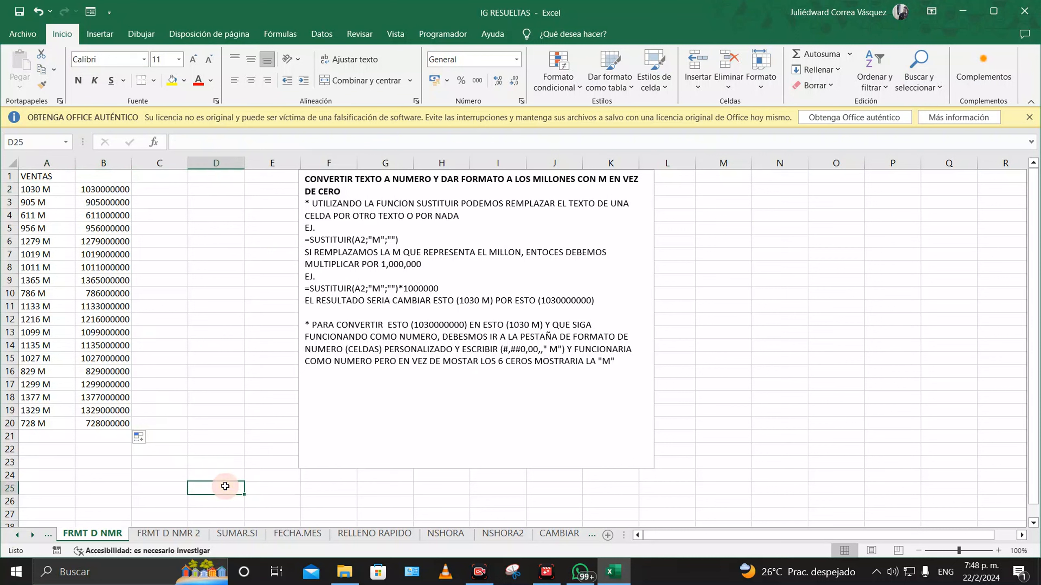
text(=)
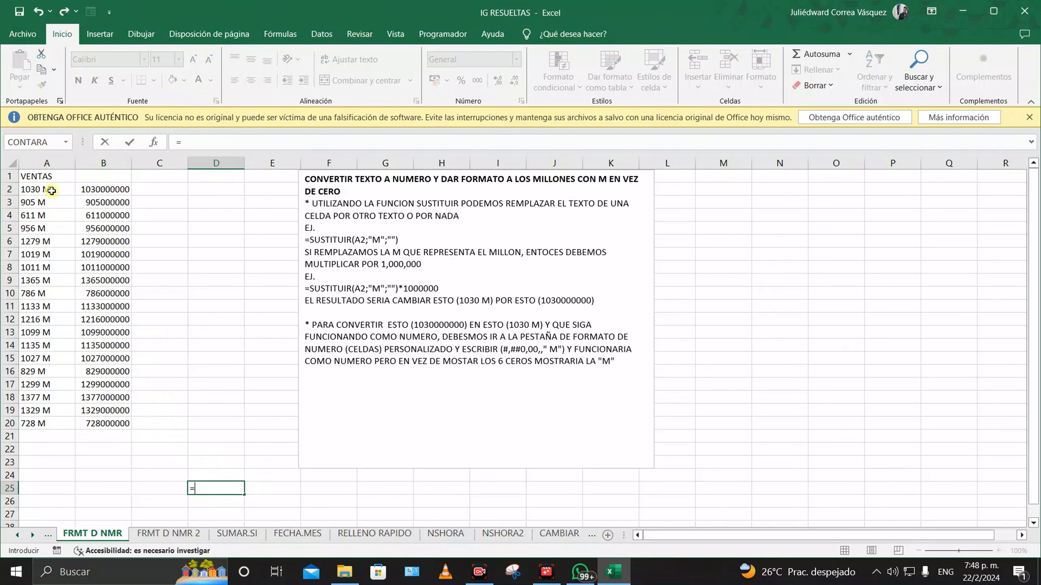
click(52, 192)
text(*2)
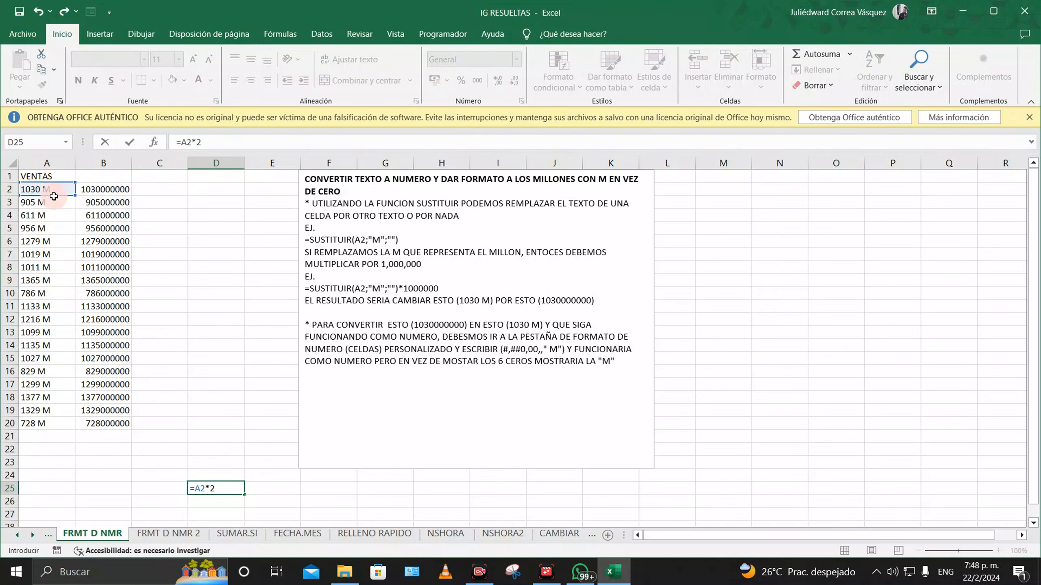
key(Return)
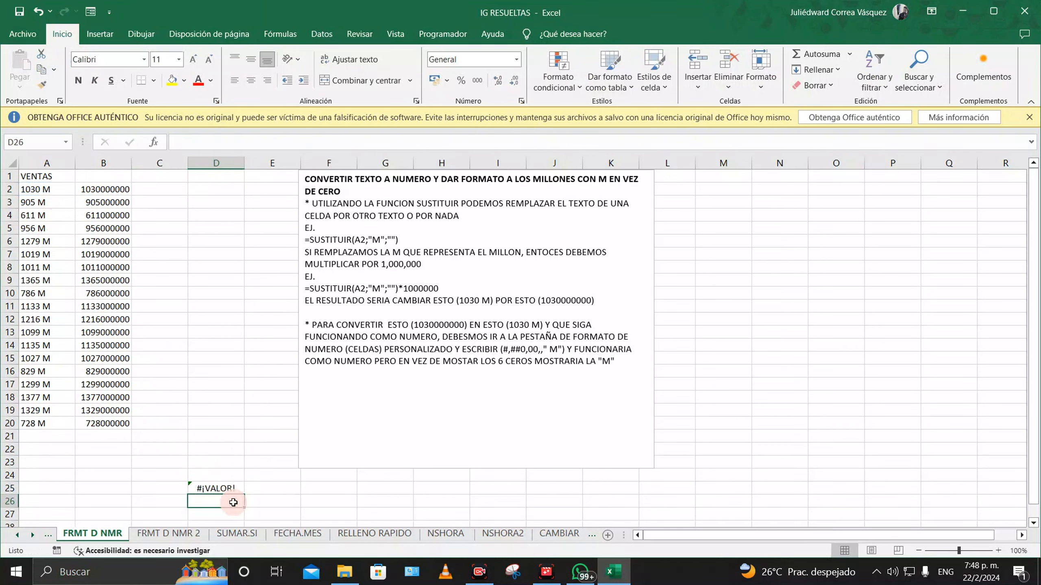
click(232, 488)
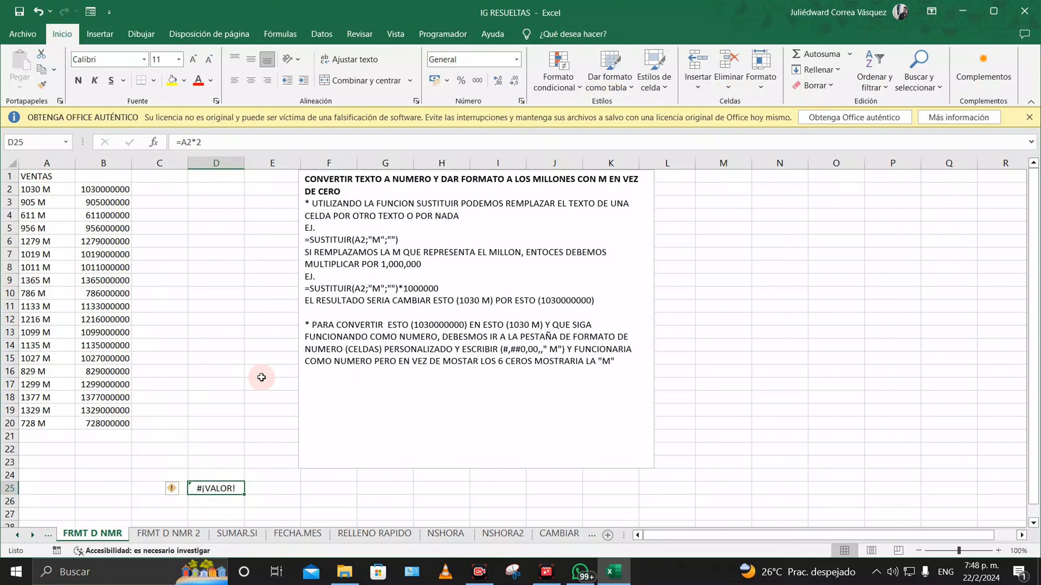
key(BackSpace)
text(=)
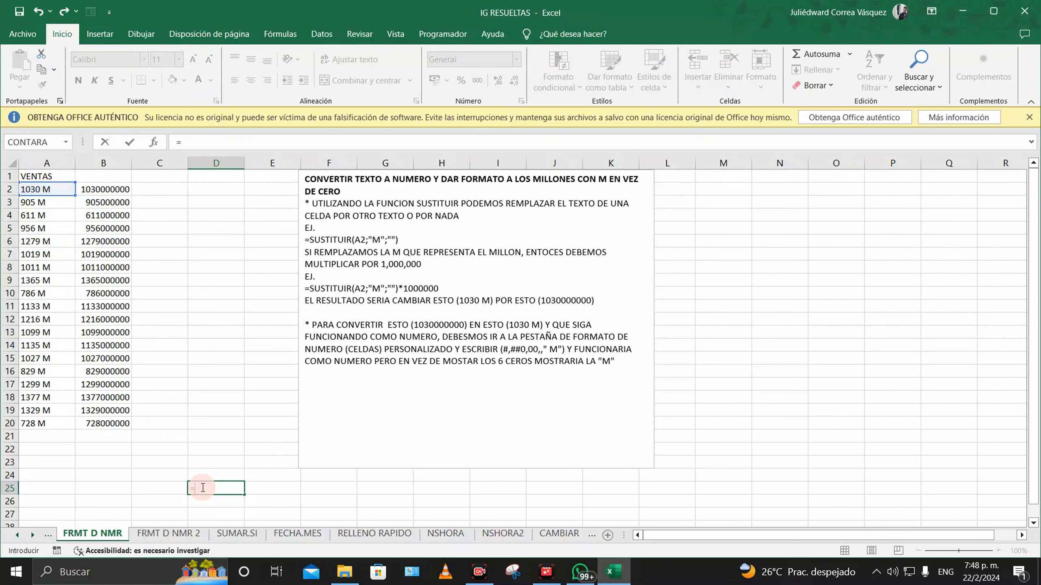
click(108, 185)
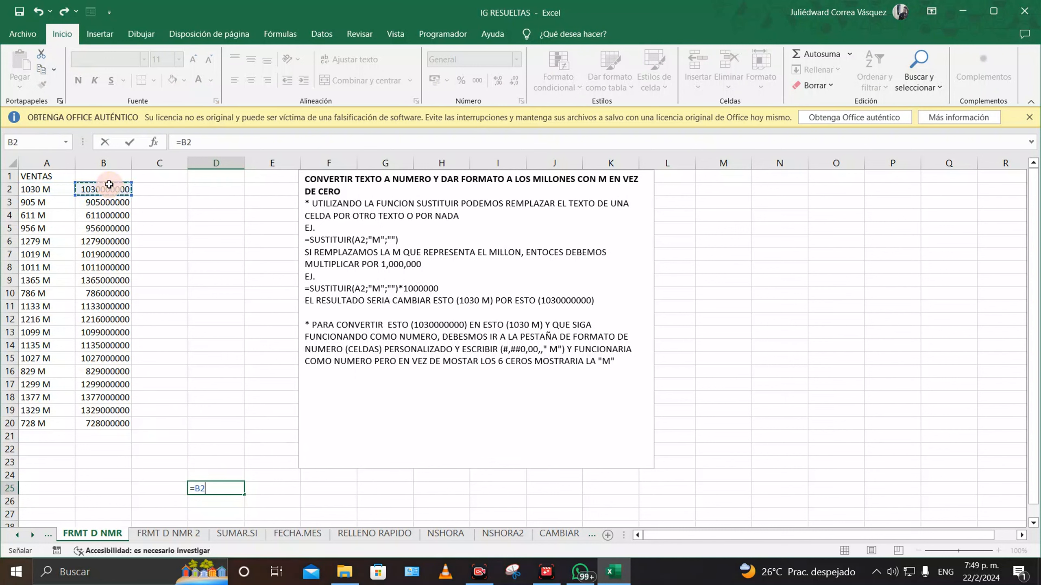
text(*2)
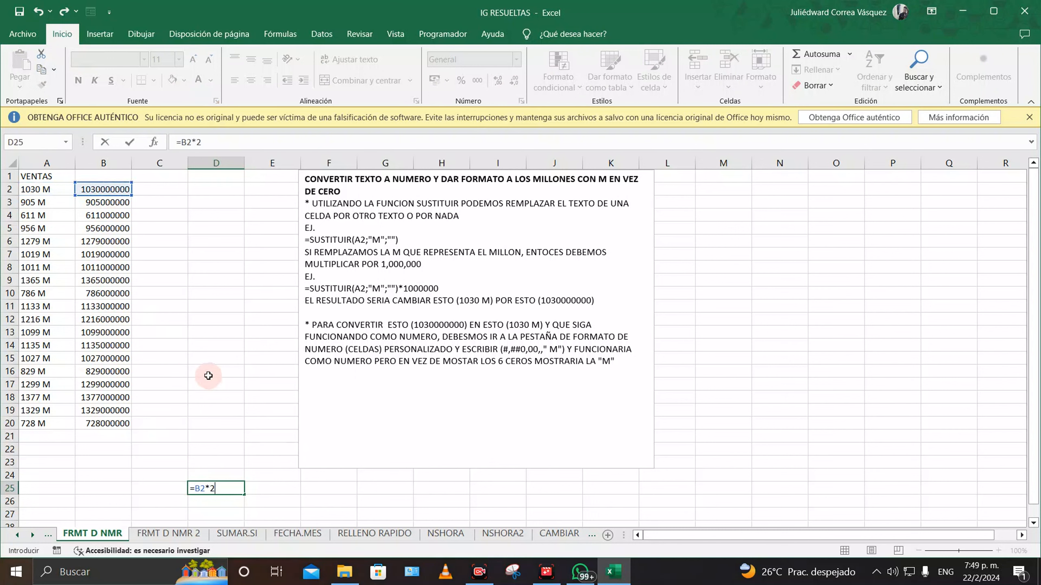
key(Return)
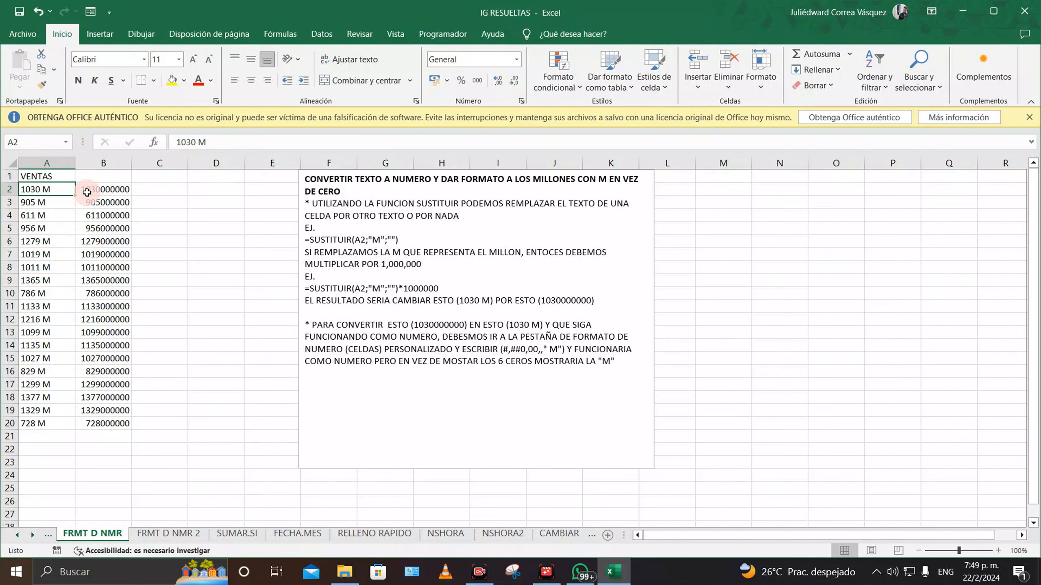
click(198, 243)
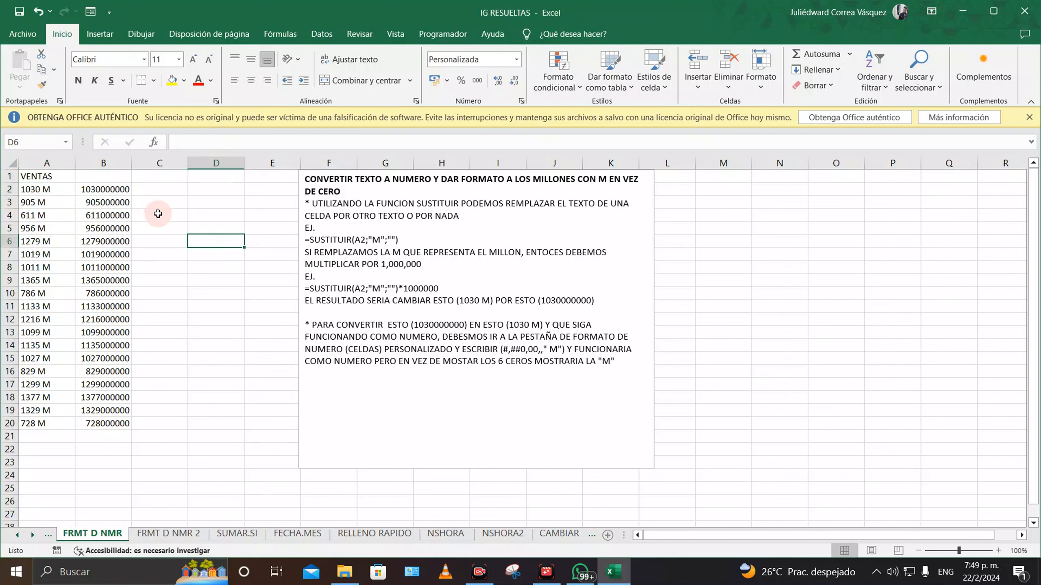
Step: Apply the custom format #,##0,," M" to B2 and extend it down to B20
click(119, 189)
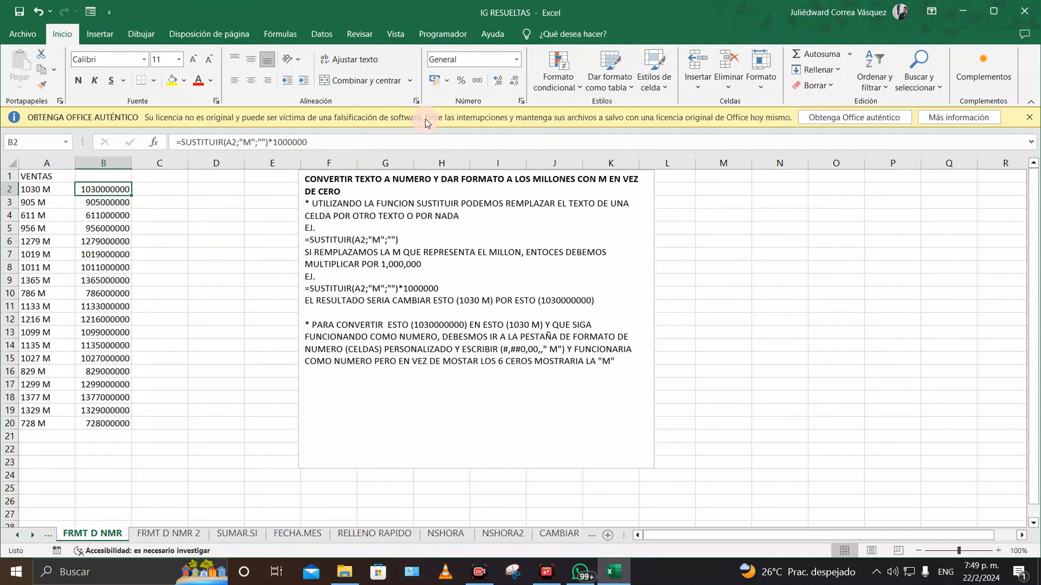
click(515, 62)
click(511, 401)
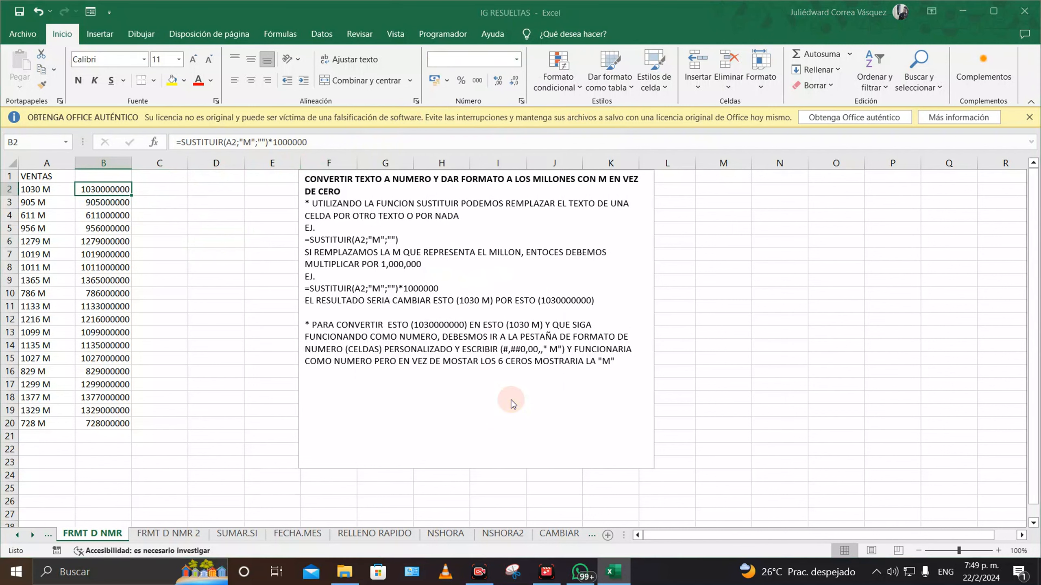
click(711, 347)
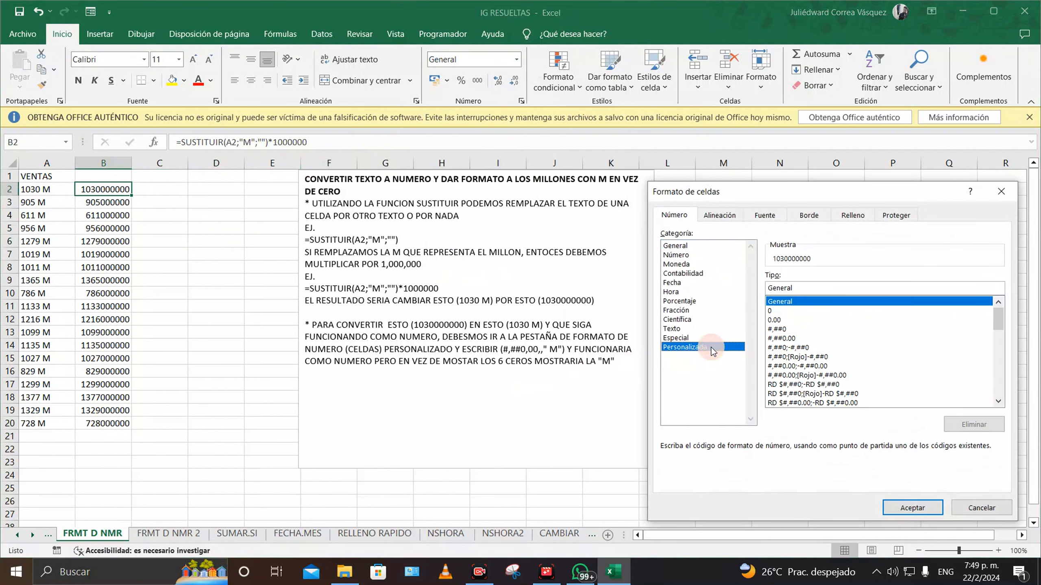
click(776, 311)
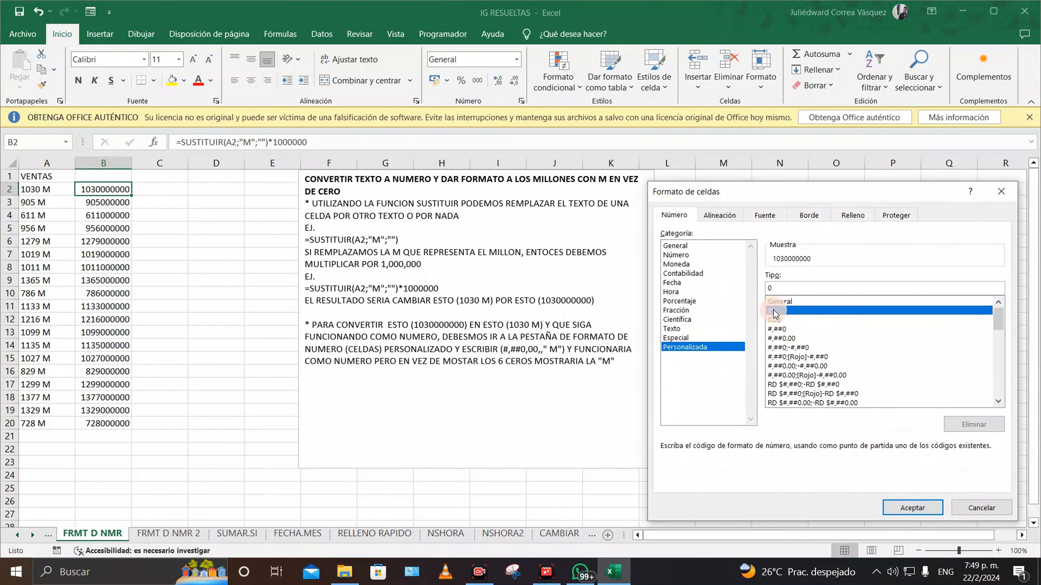
click(780, 287)
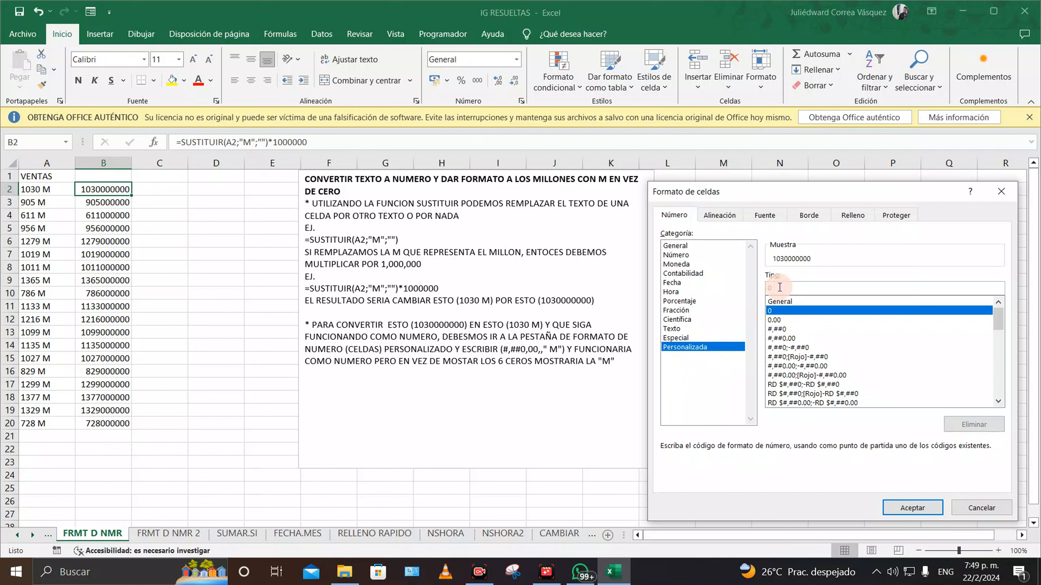
key(BackSpace)
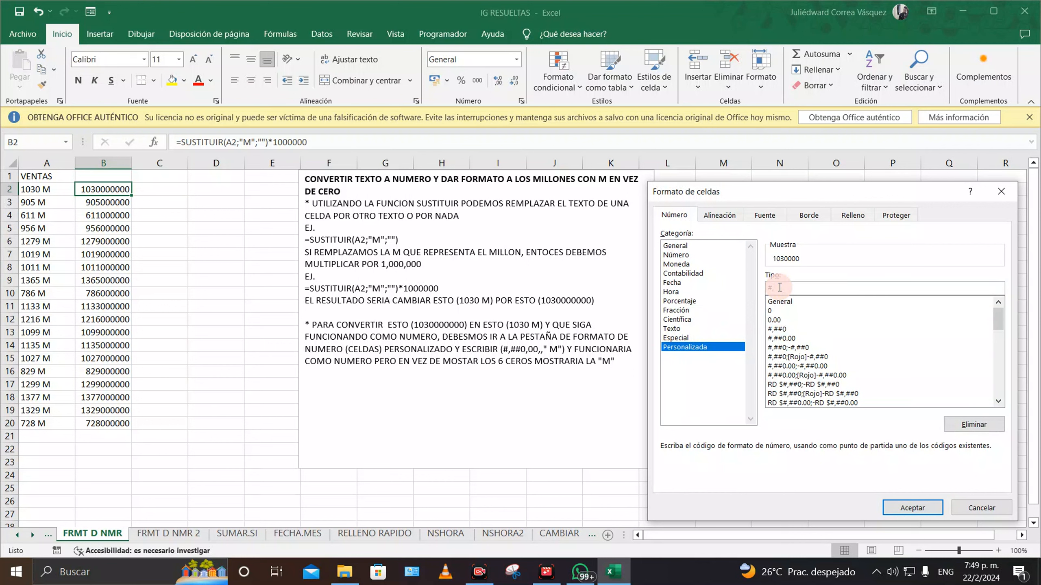
text(#,##0,00,,"M)
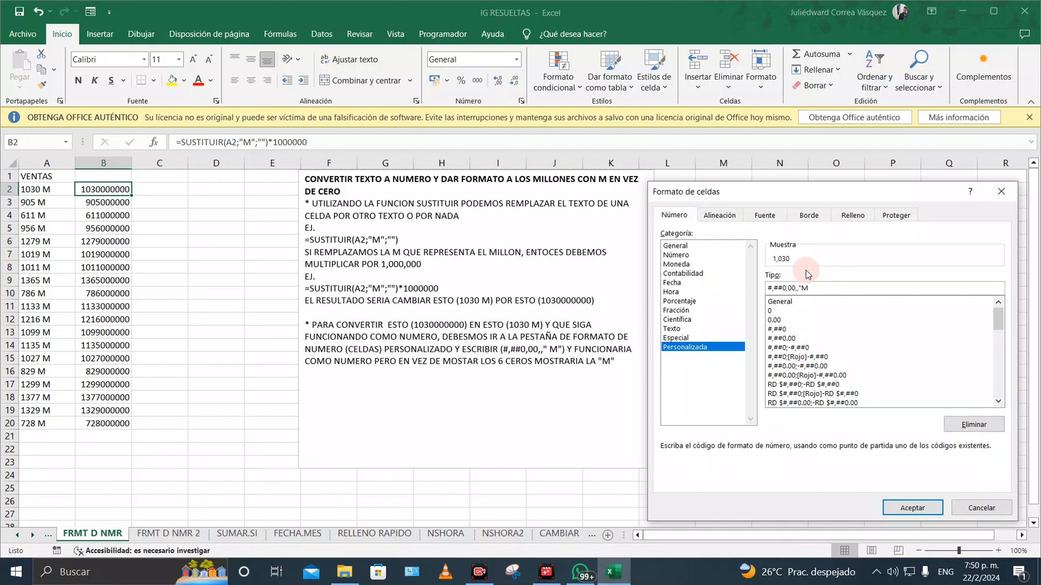
key(Return)
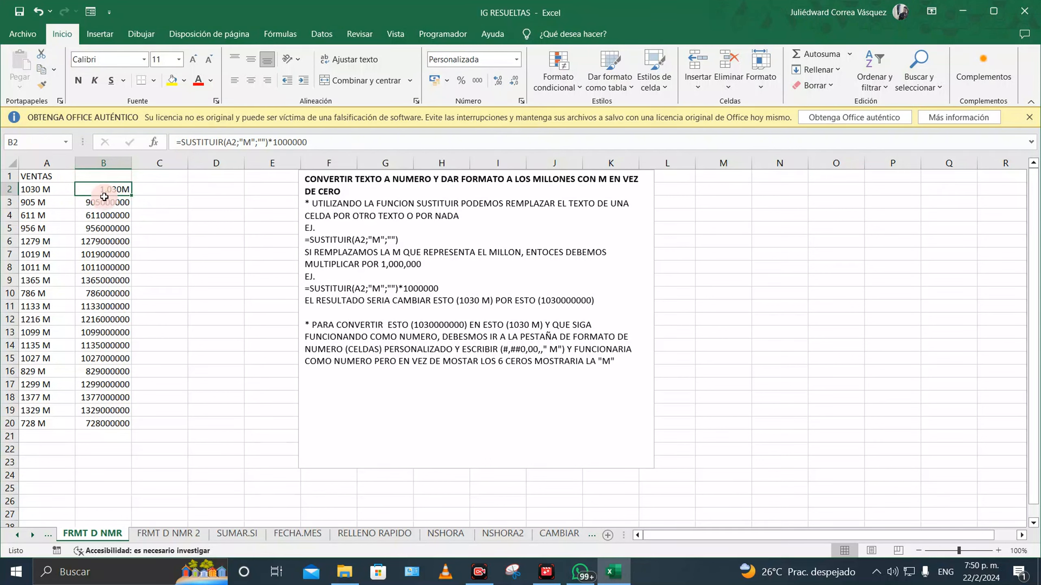
drag(132, 196, 136, 428)
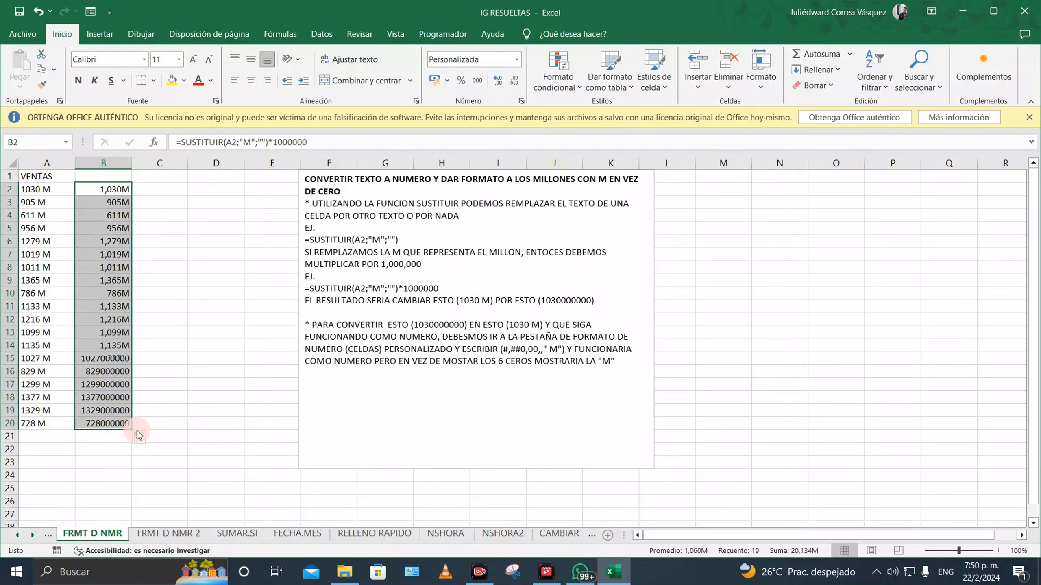
click(196, 356)
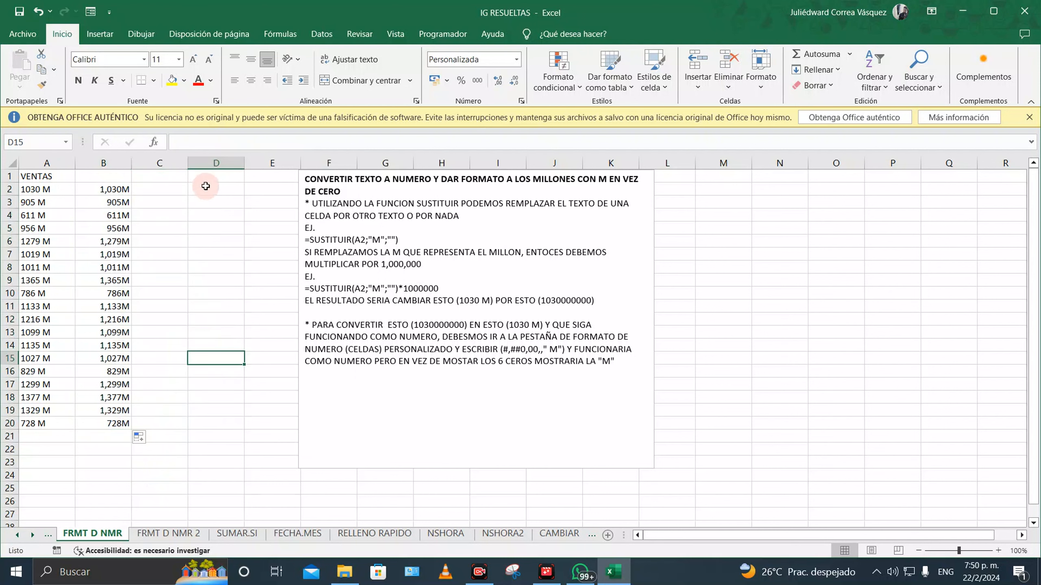
Step: Enter =B2*2 in C2 to confirm the values still calculate, showing 2,060 M
click(176, 189)
text(=)
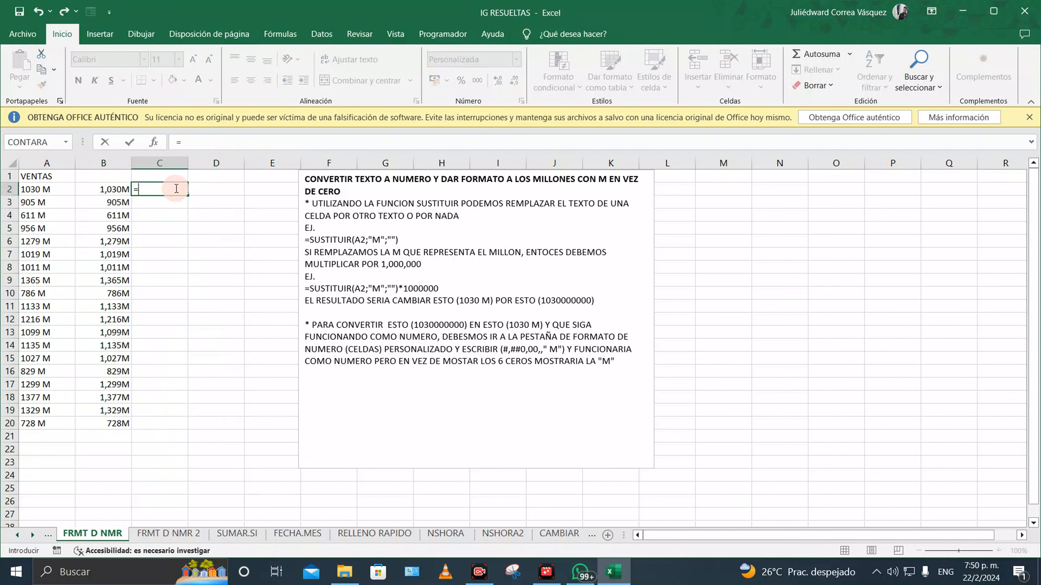
click(117, 189)
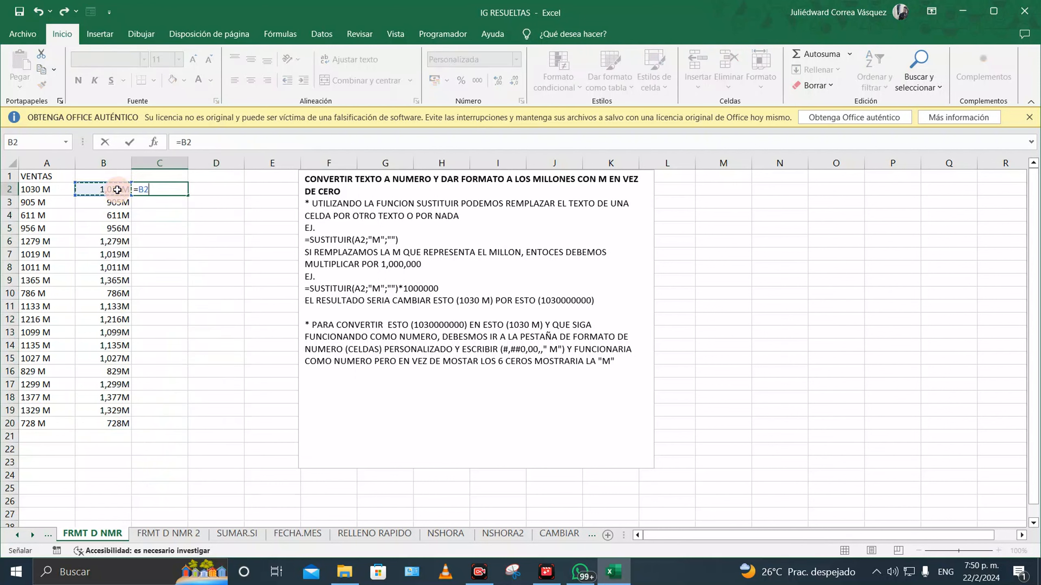
key(Return)
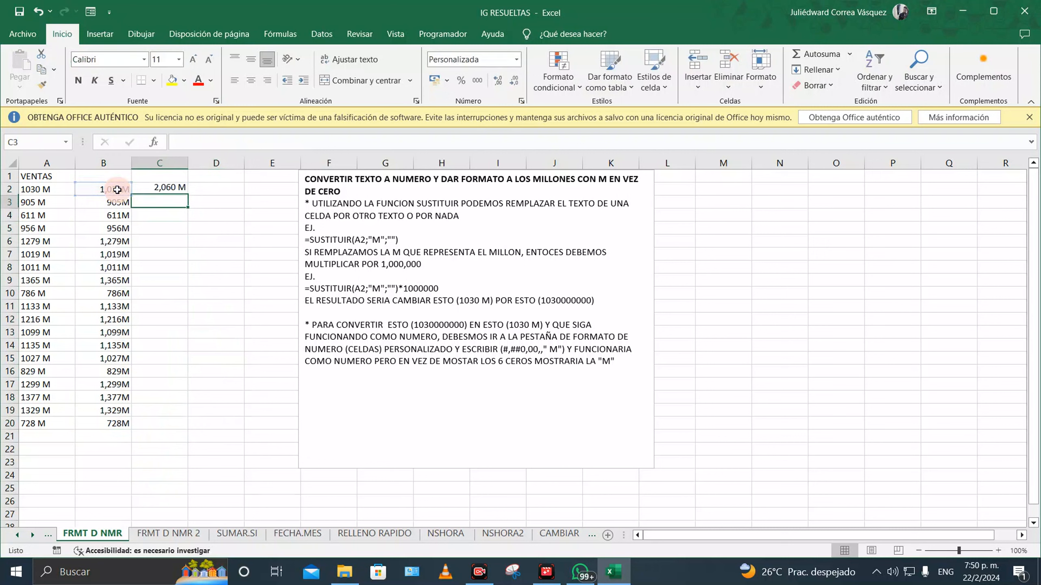